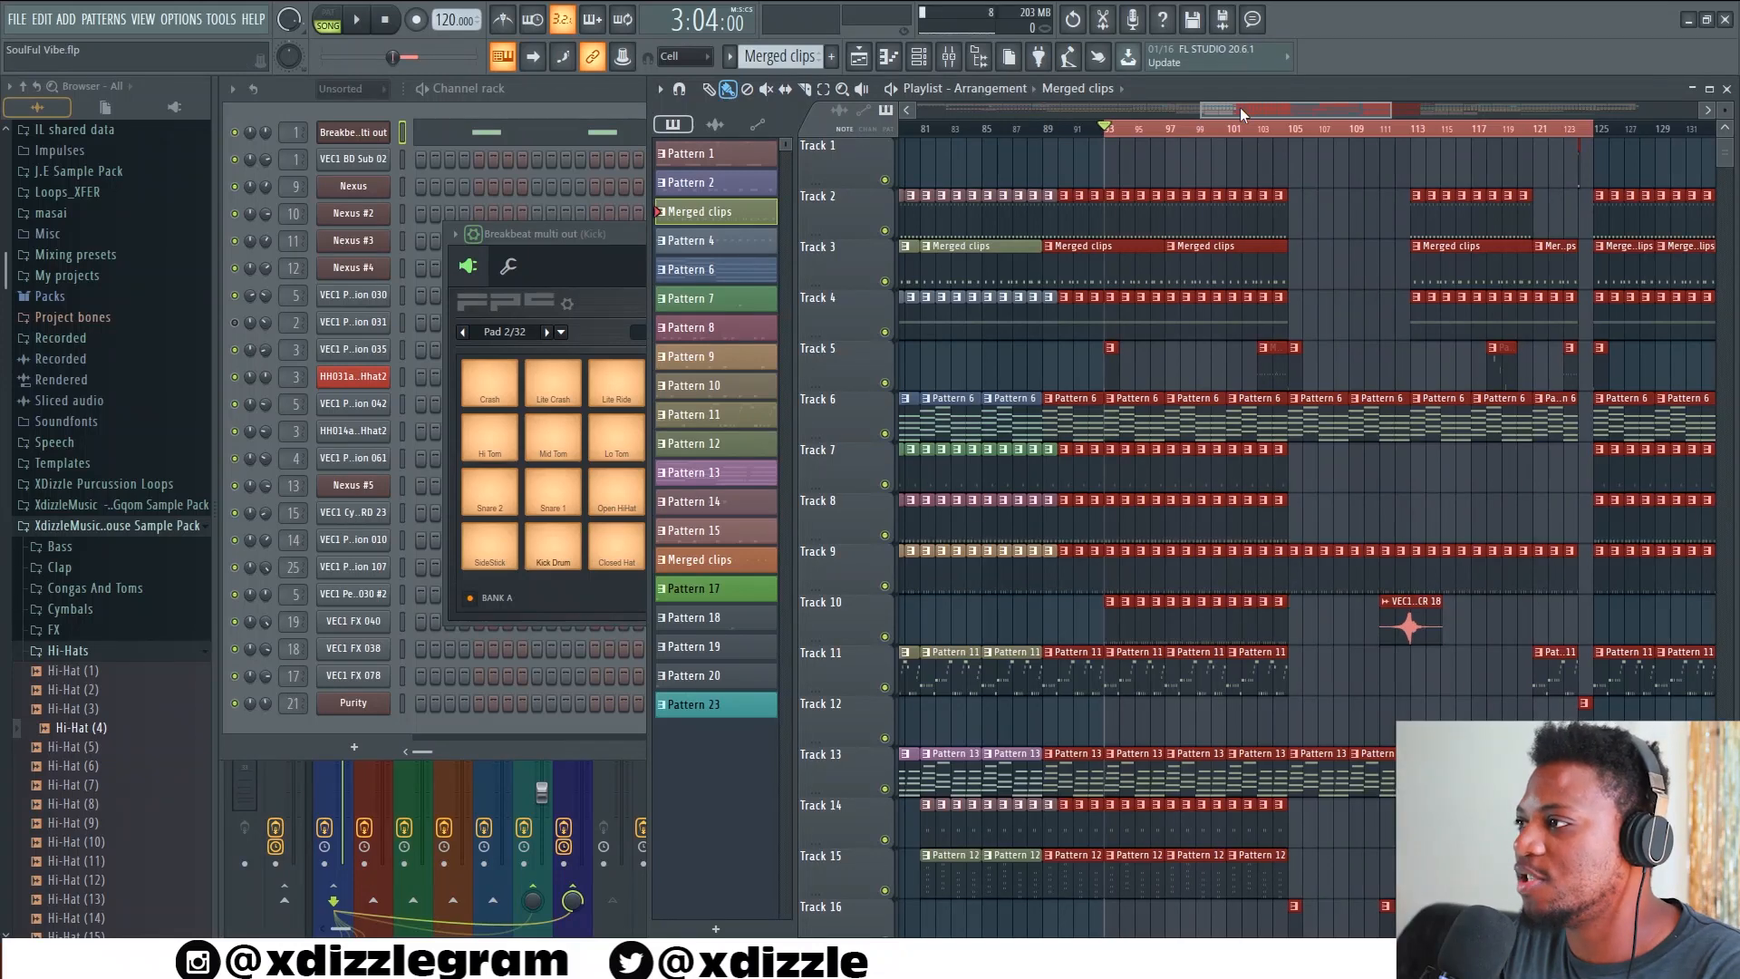
# Play the song arrangement from bar 93 and stop it after listening to the passage
pyautogui.moveTo(1274, 110); pyautogui.dragTo(1275, 110)
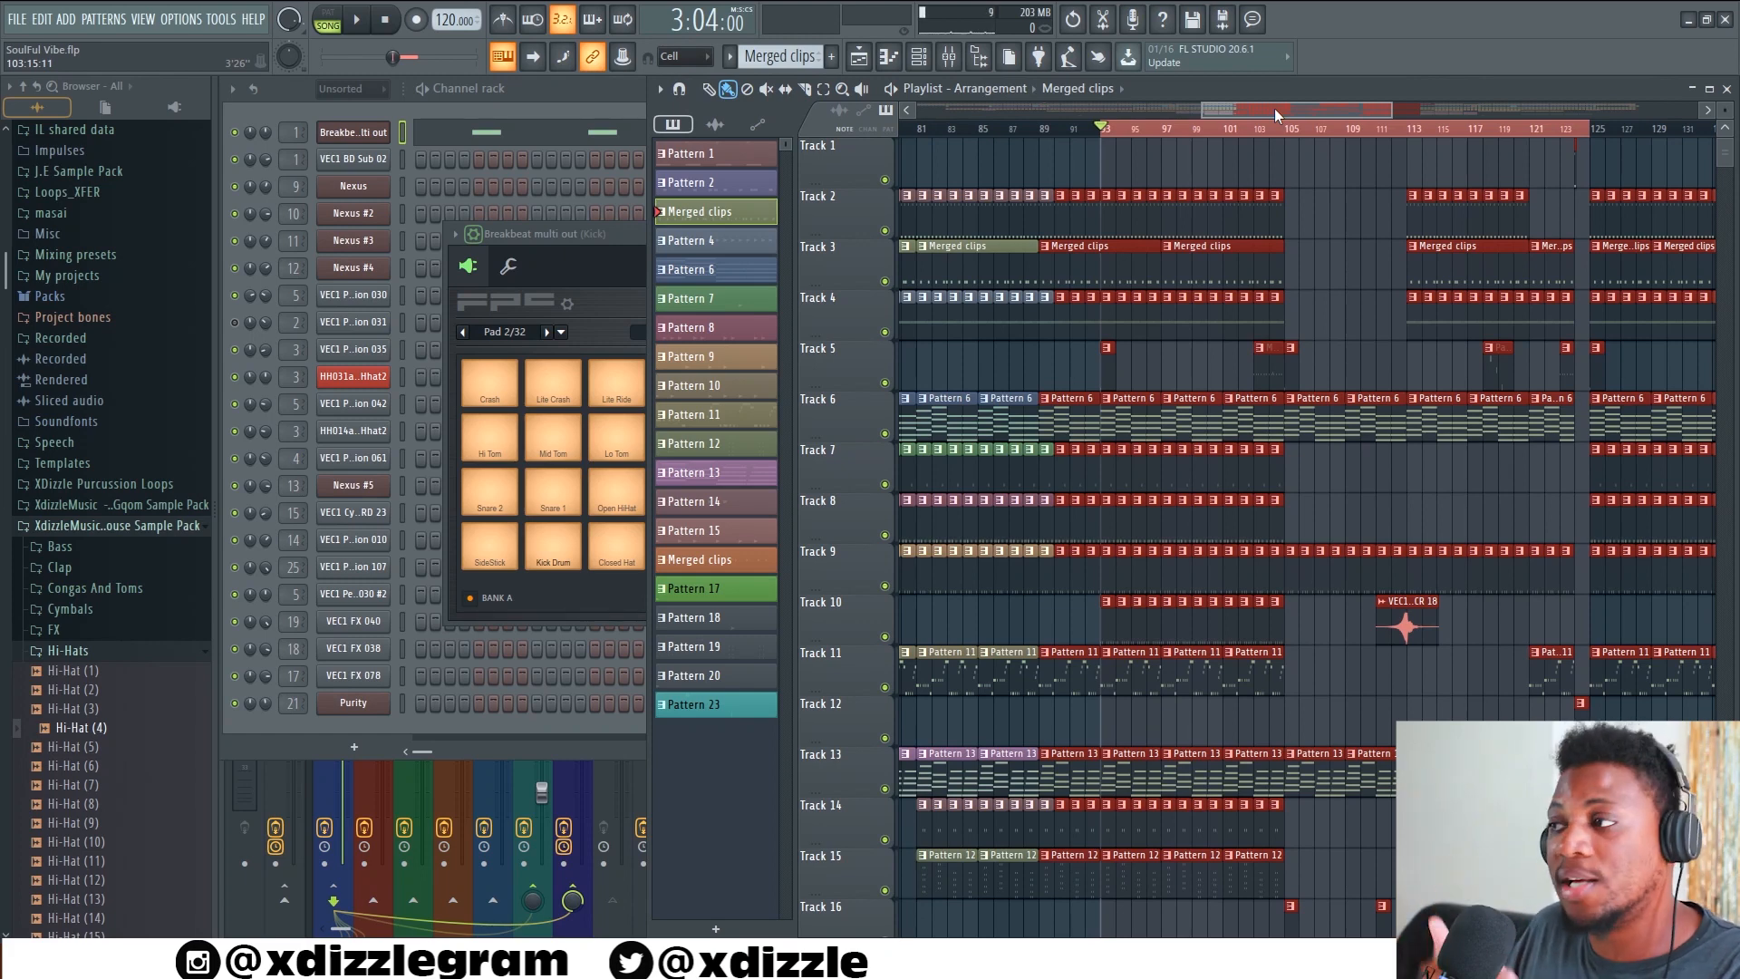
pyautogui.press('space')
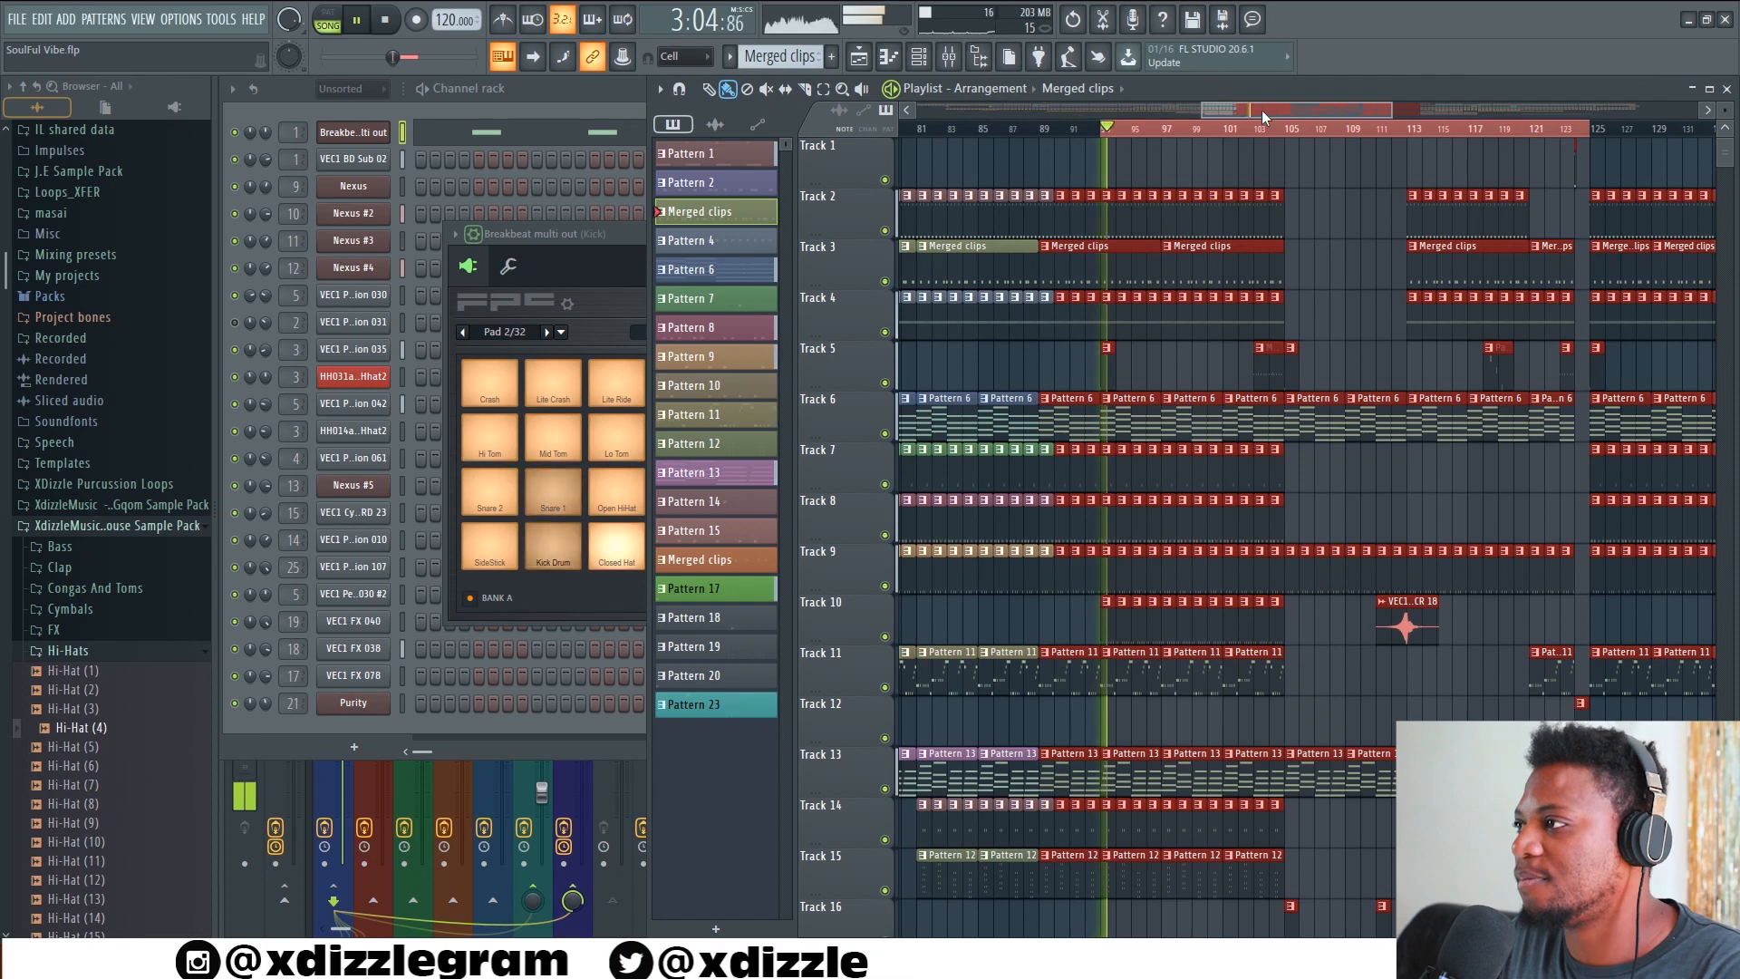
pyautogui.scroll(2, 1270, 136)
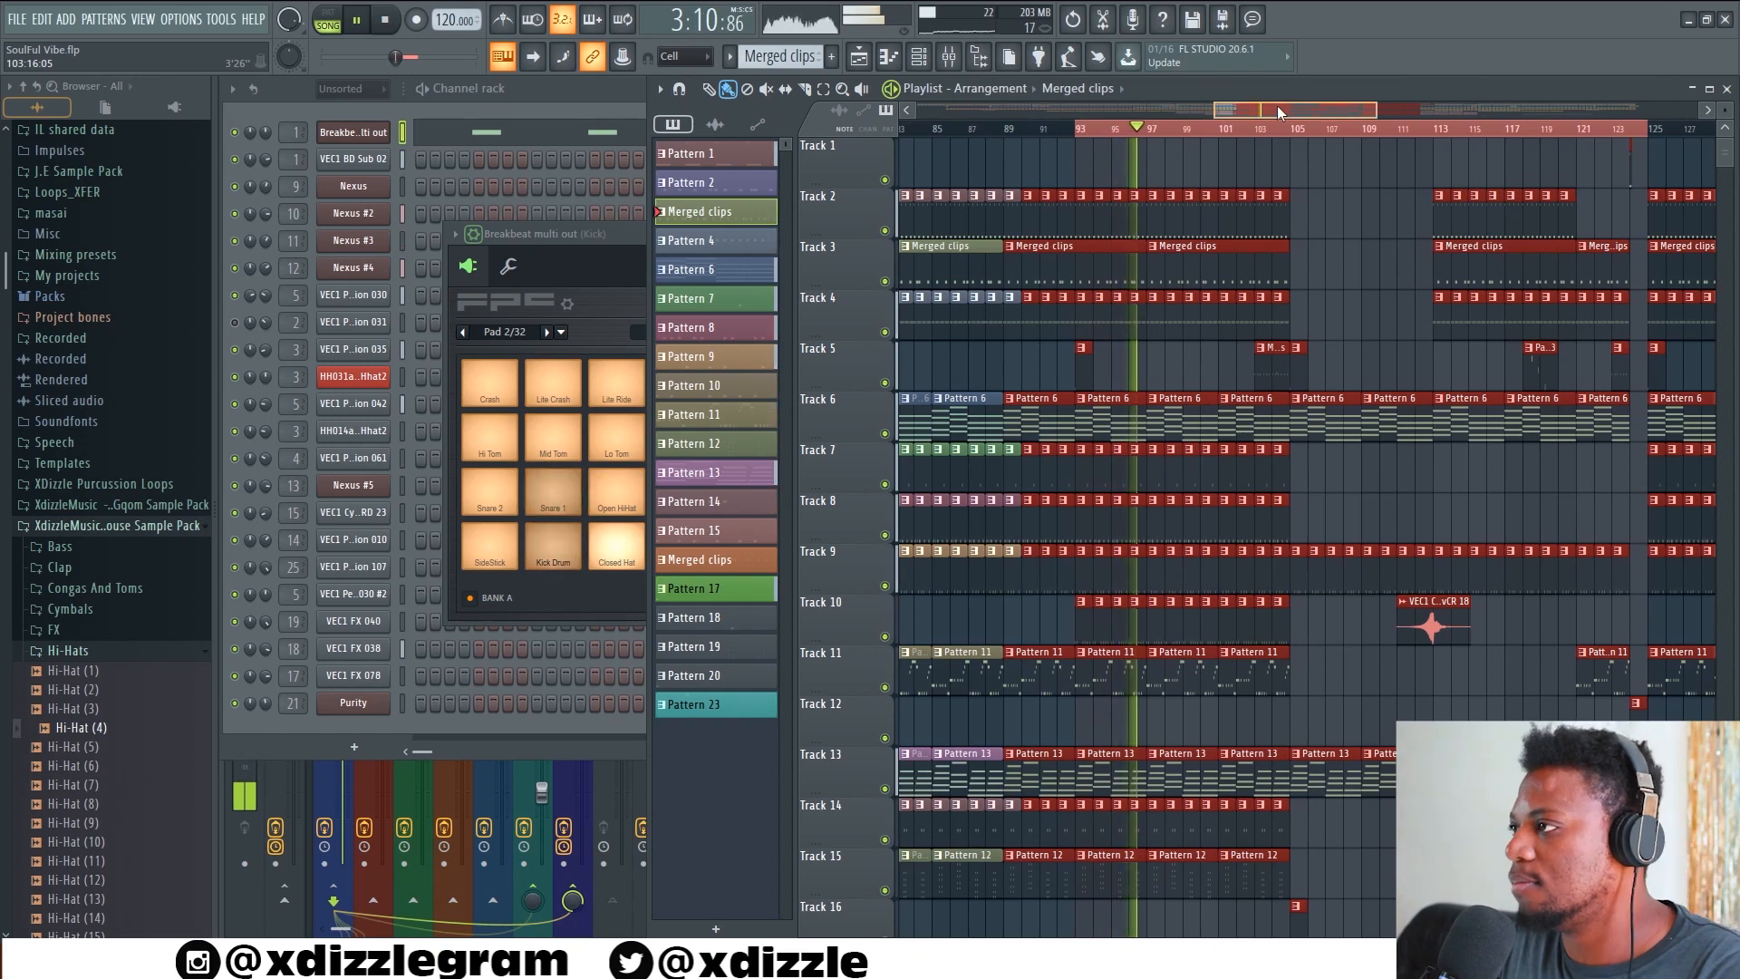
pyautogui.moveTo(1276, 106); pyautogui.dragTo(1280, 105)
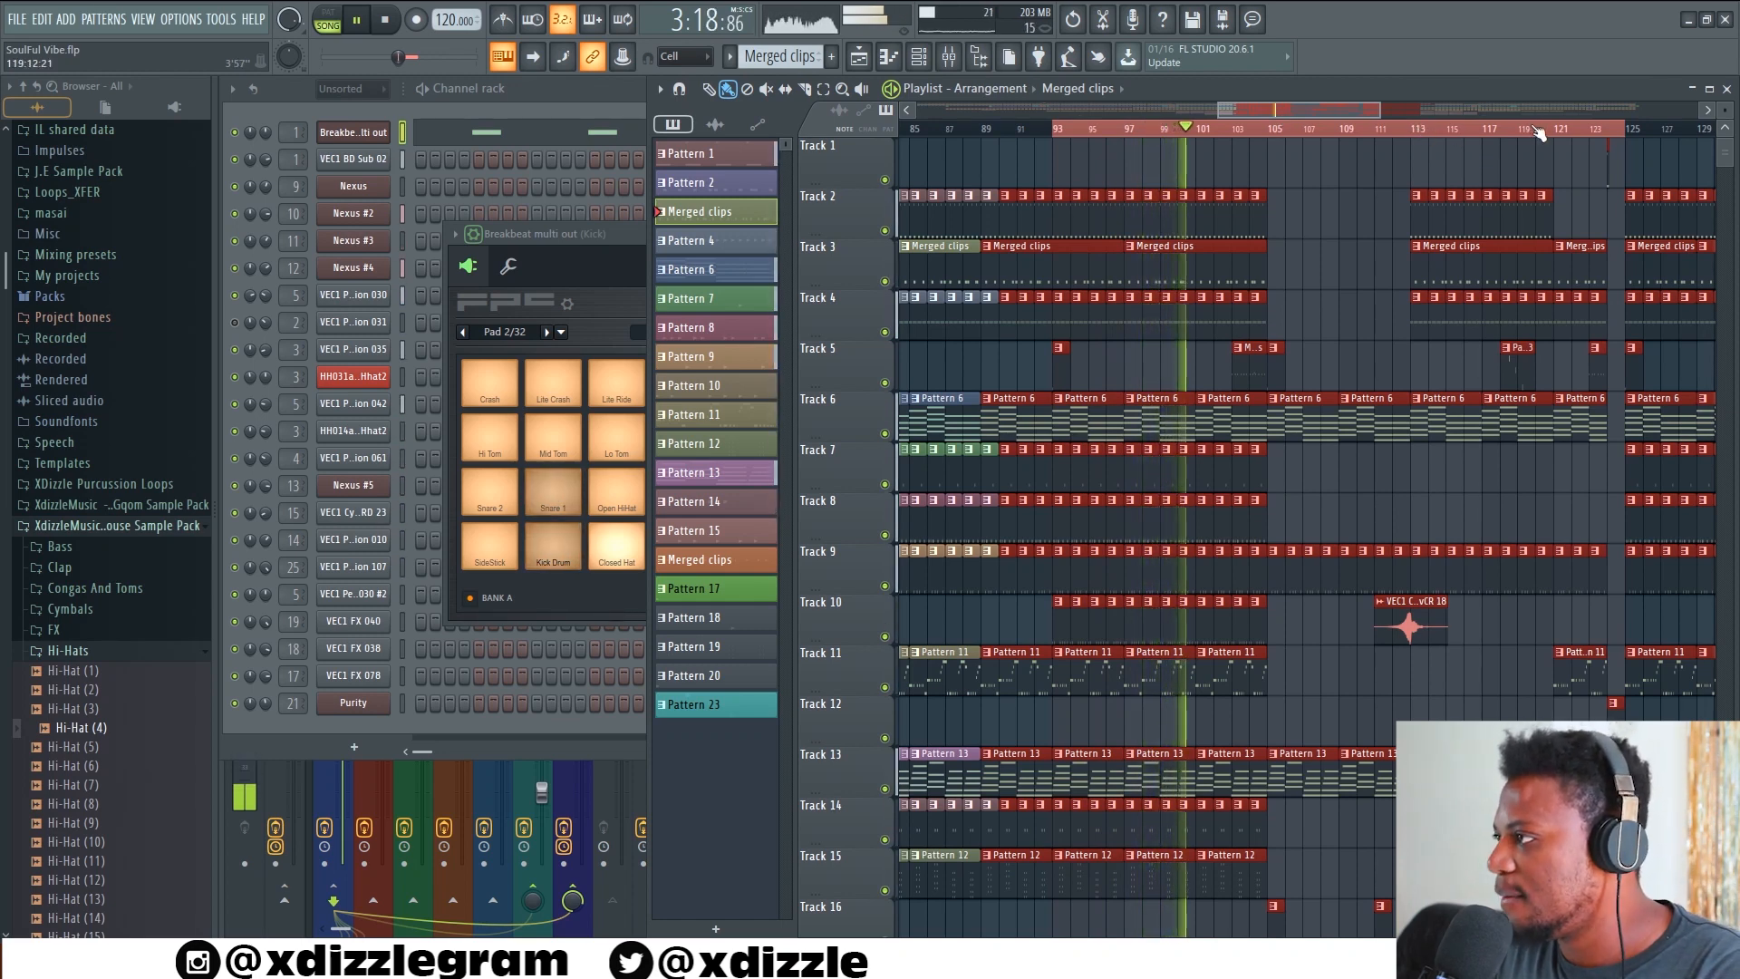
pyautogui.press('space')
# Set the playback position to bar 121, play the arrangement through the transition into bar 125, and stop
pyautogui.moveTo(1318, 109); pyautogui.dragTo(1363, 110)
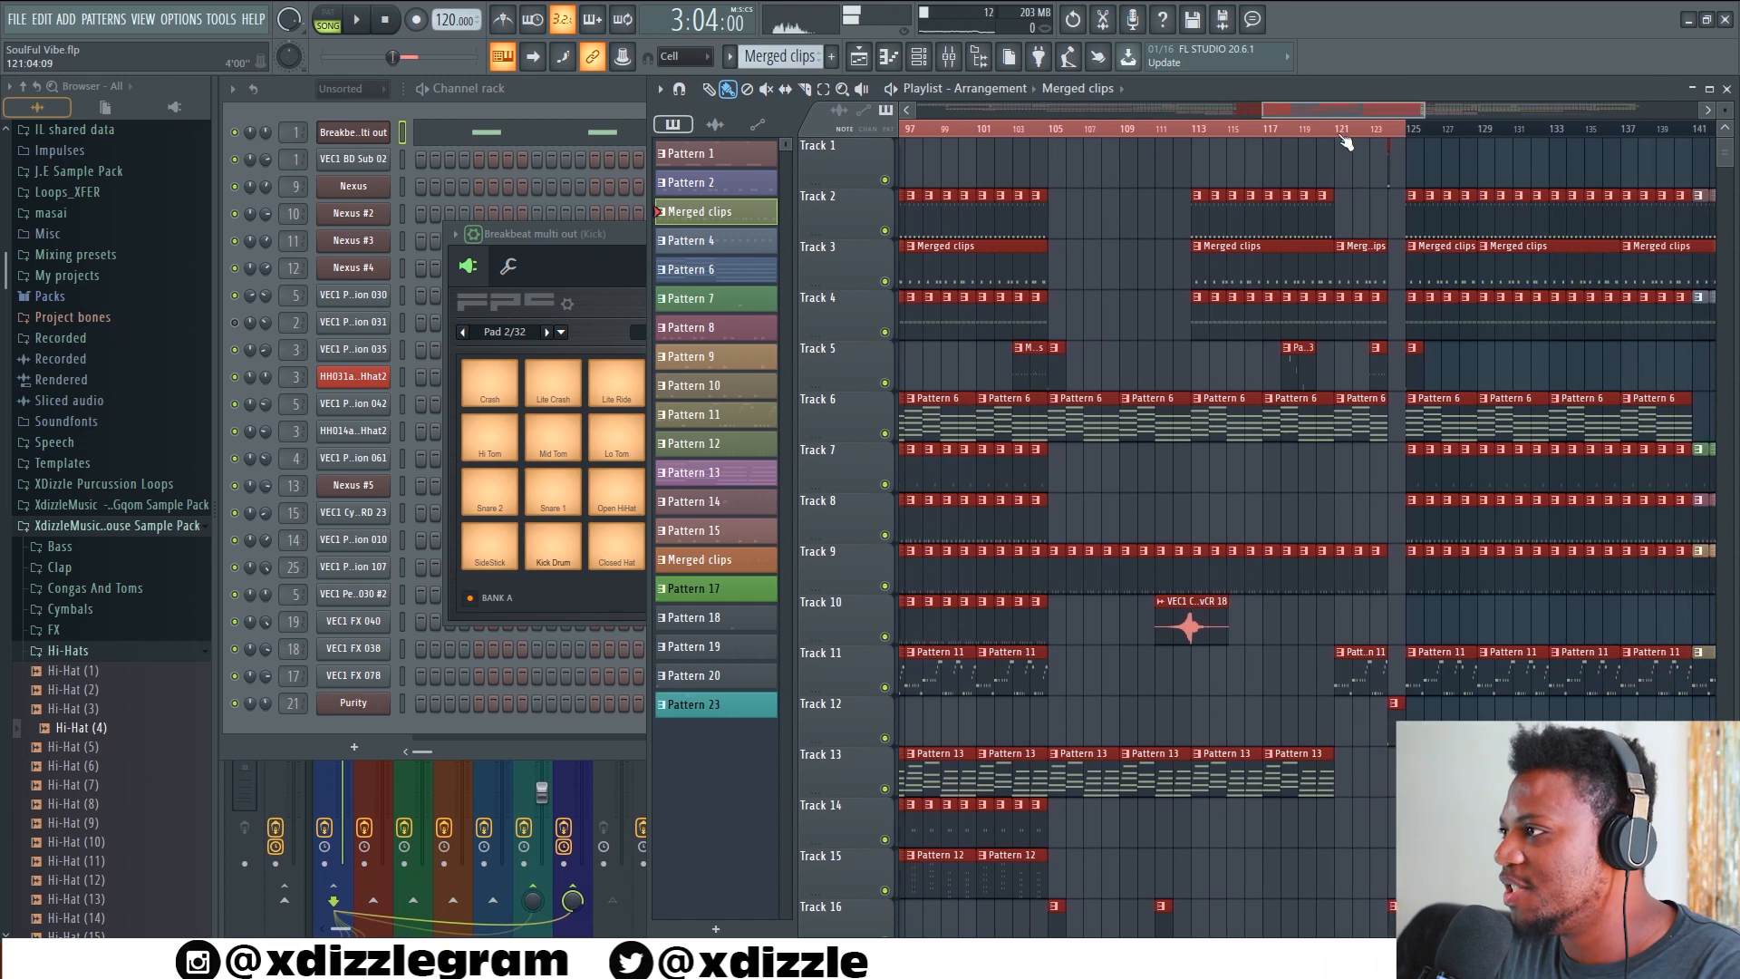
pyautogui.click(1337, 130)
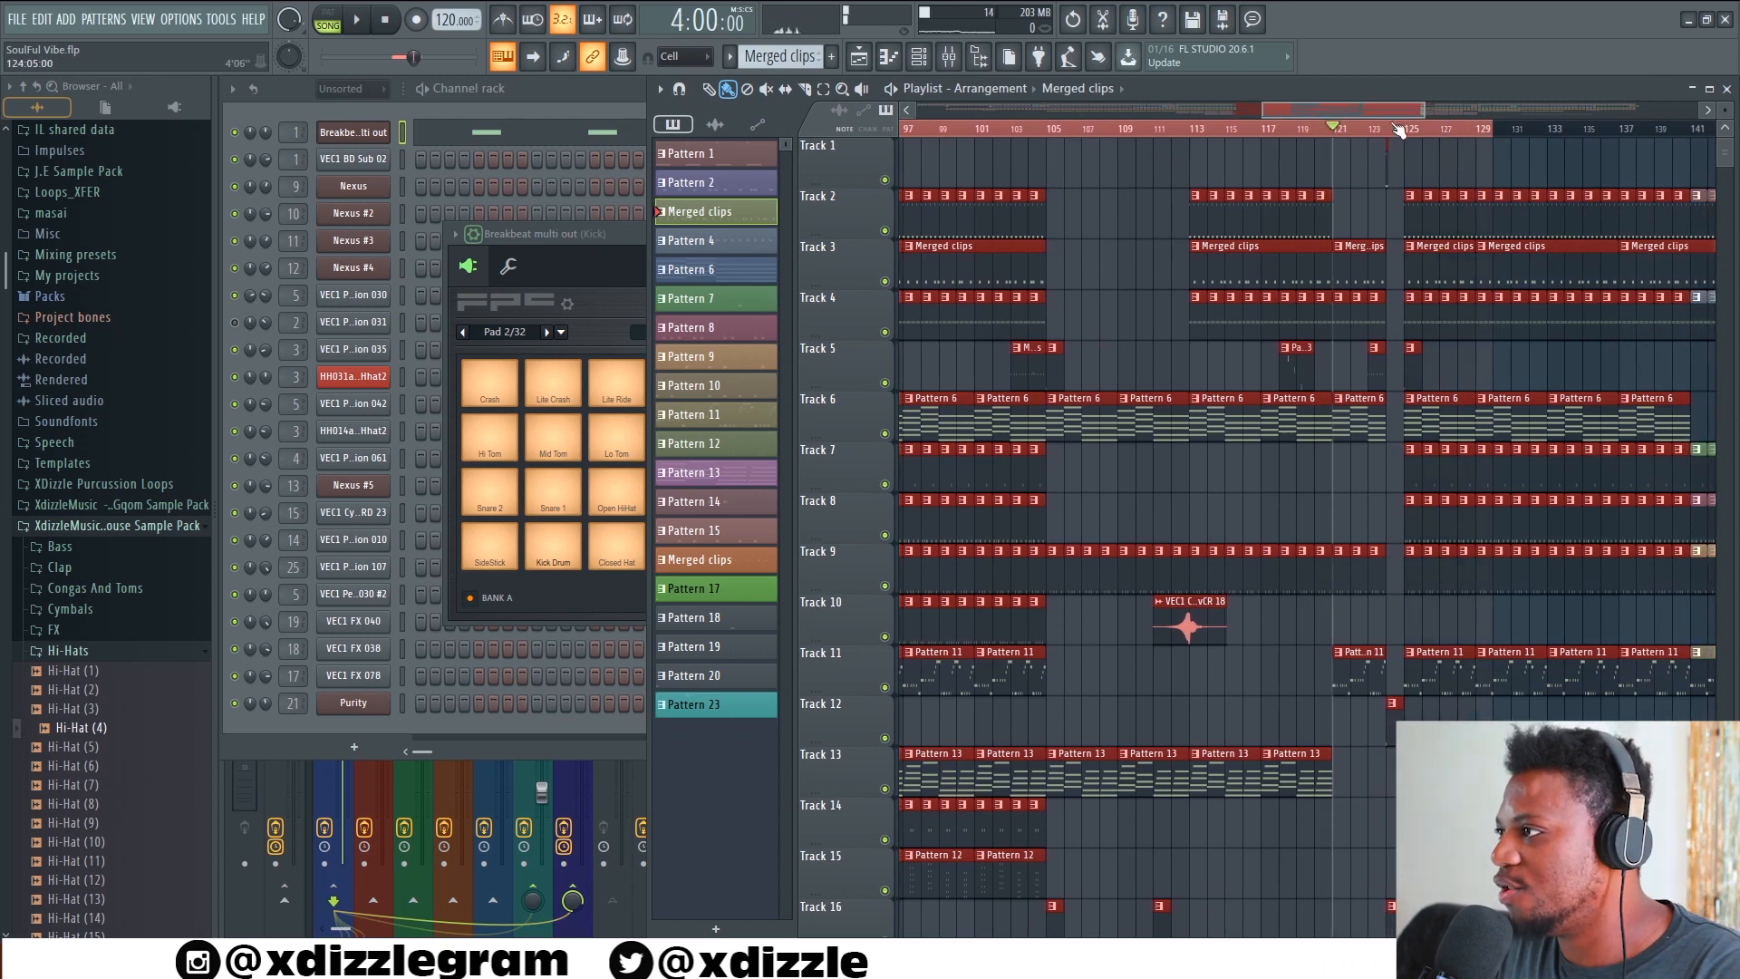
pyautogui.press('space')
pyautogui.moveTo(1370, 110); pyautogui.dragTo(1379, 108)
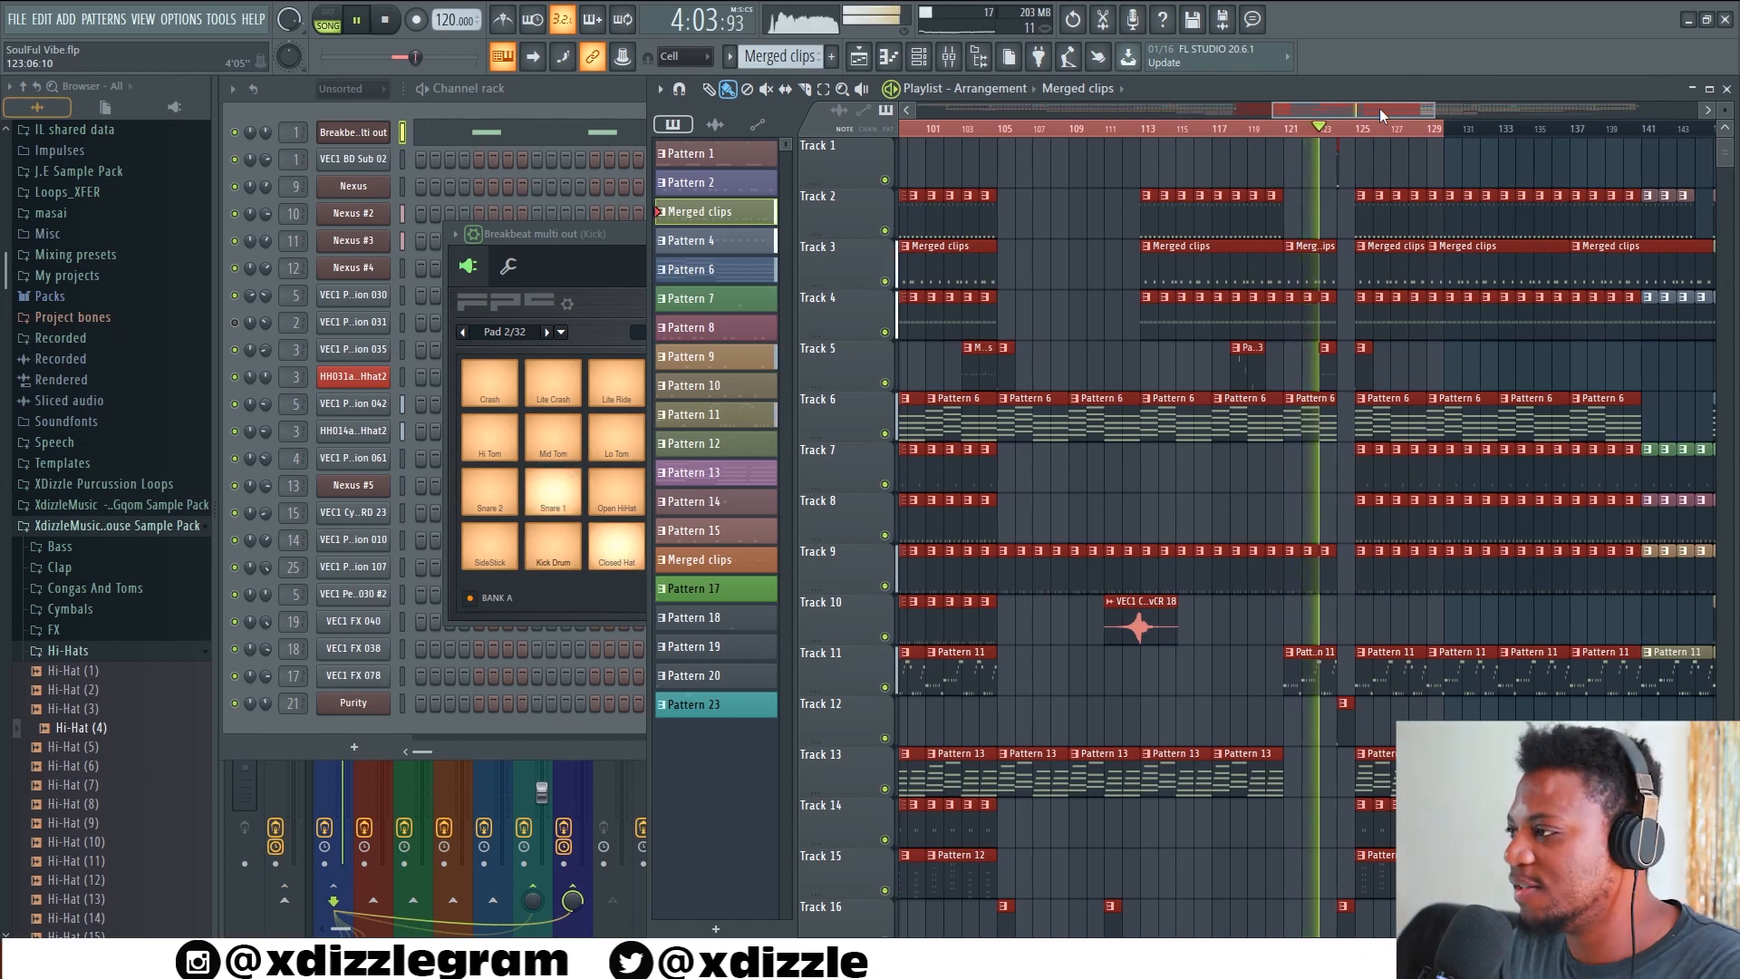
pyautogui.scroll(2, 1393, 131)
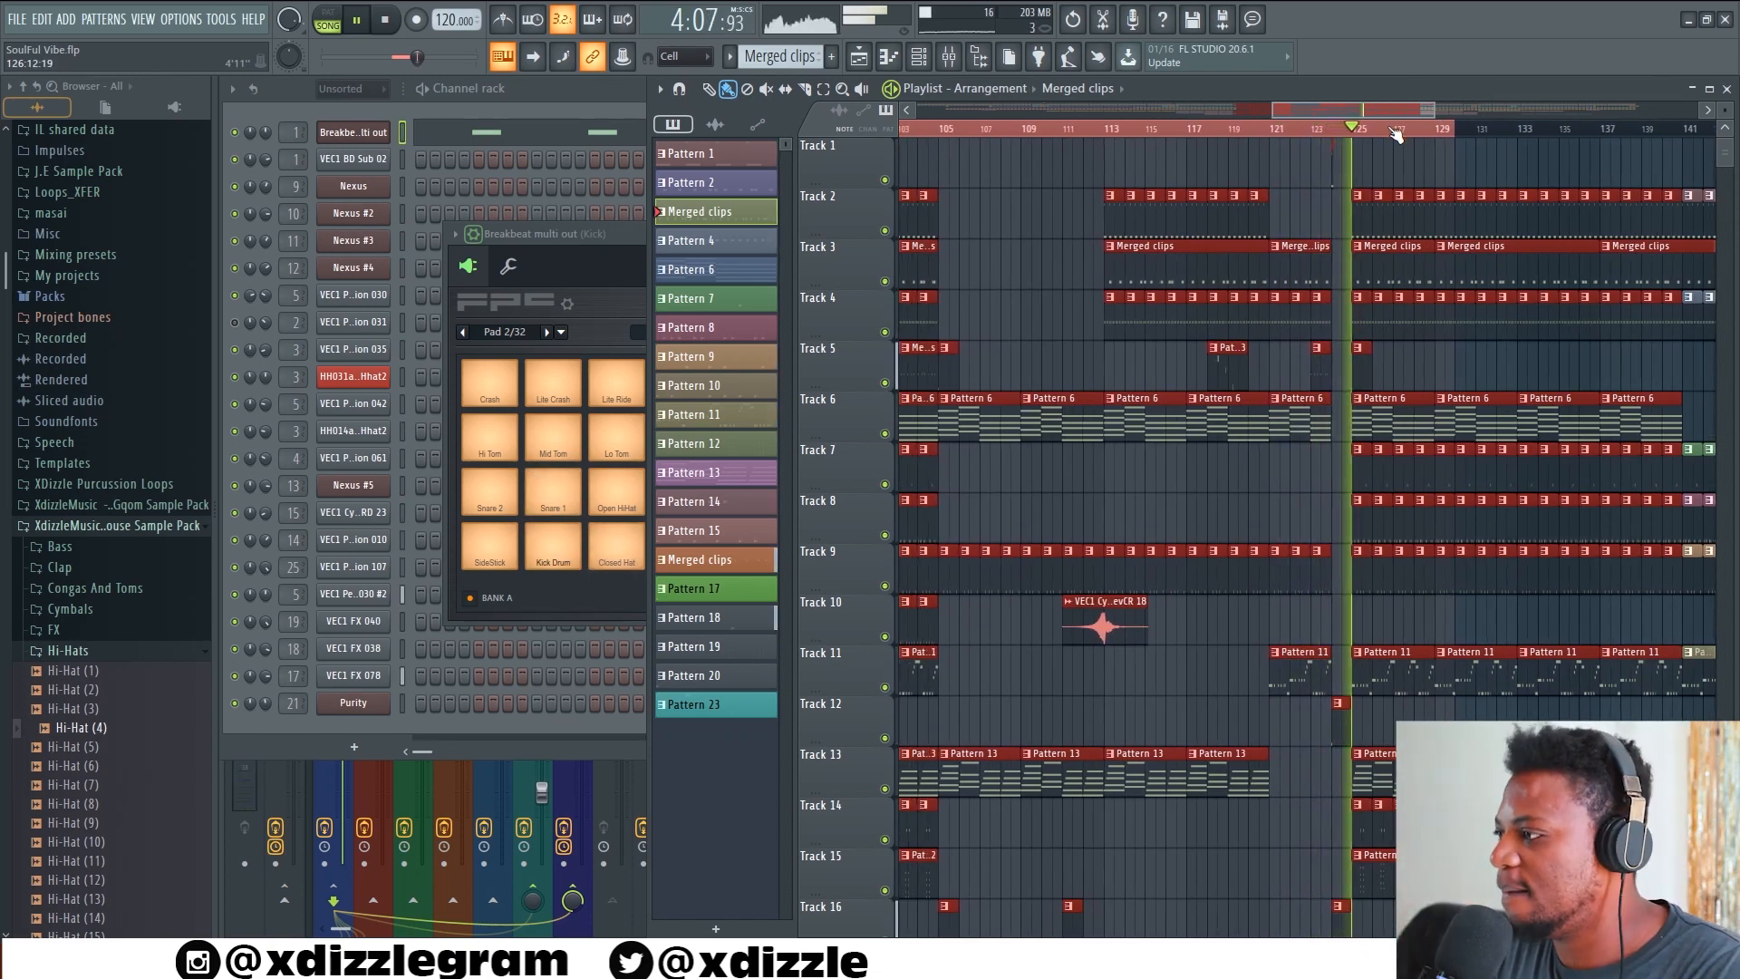
pyautogui.scroll(-4, 1359, 130)
pyautogui.press('space')
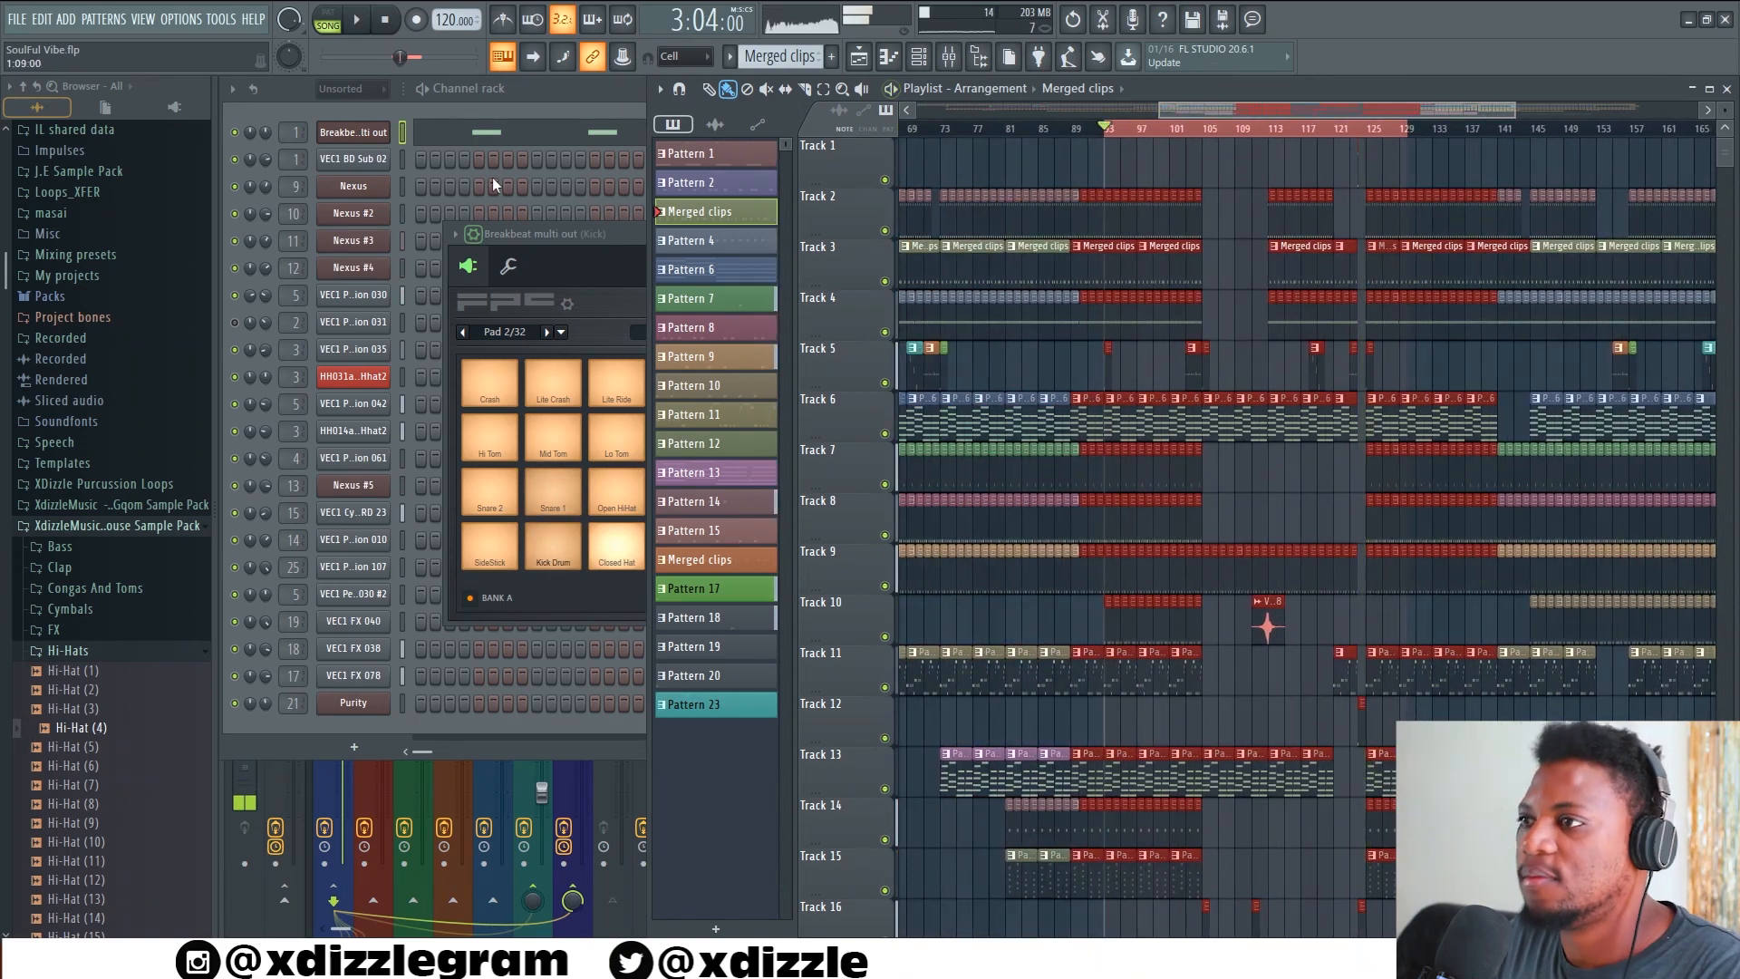
# Open the Nexus #2 chords of Pattern 6 in the piano roll to examine the whole progression
pyautogui.click(595, 92)
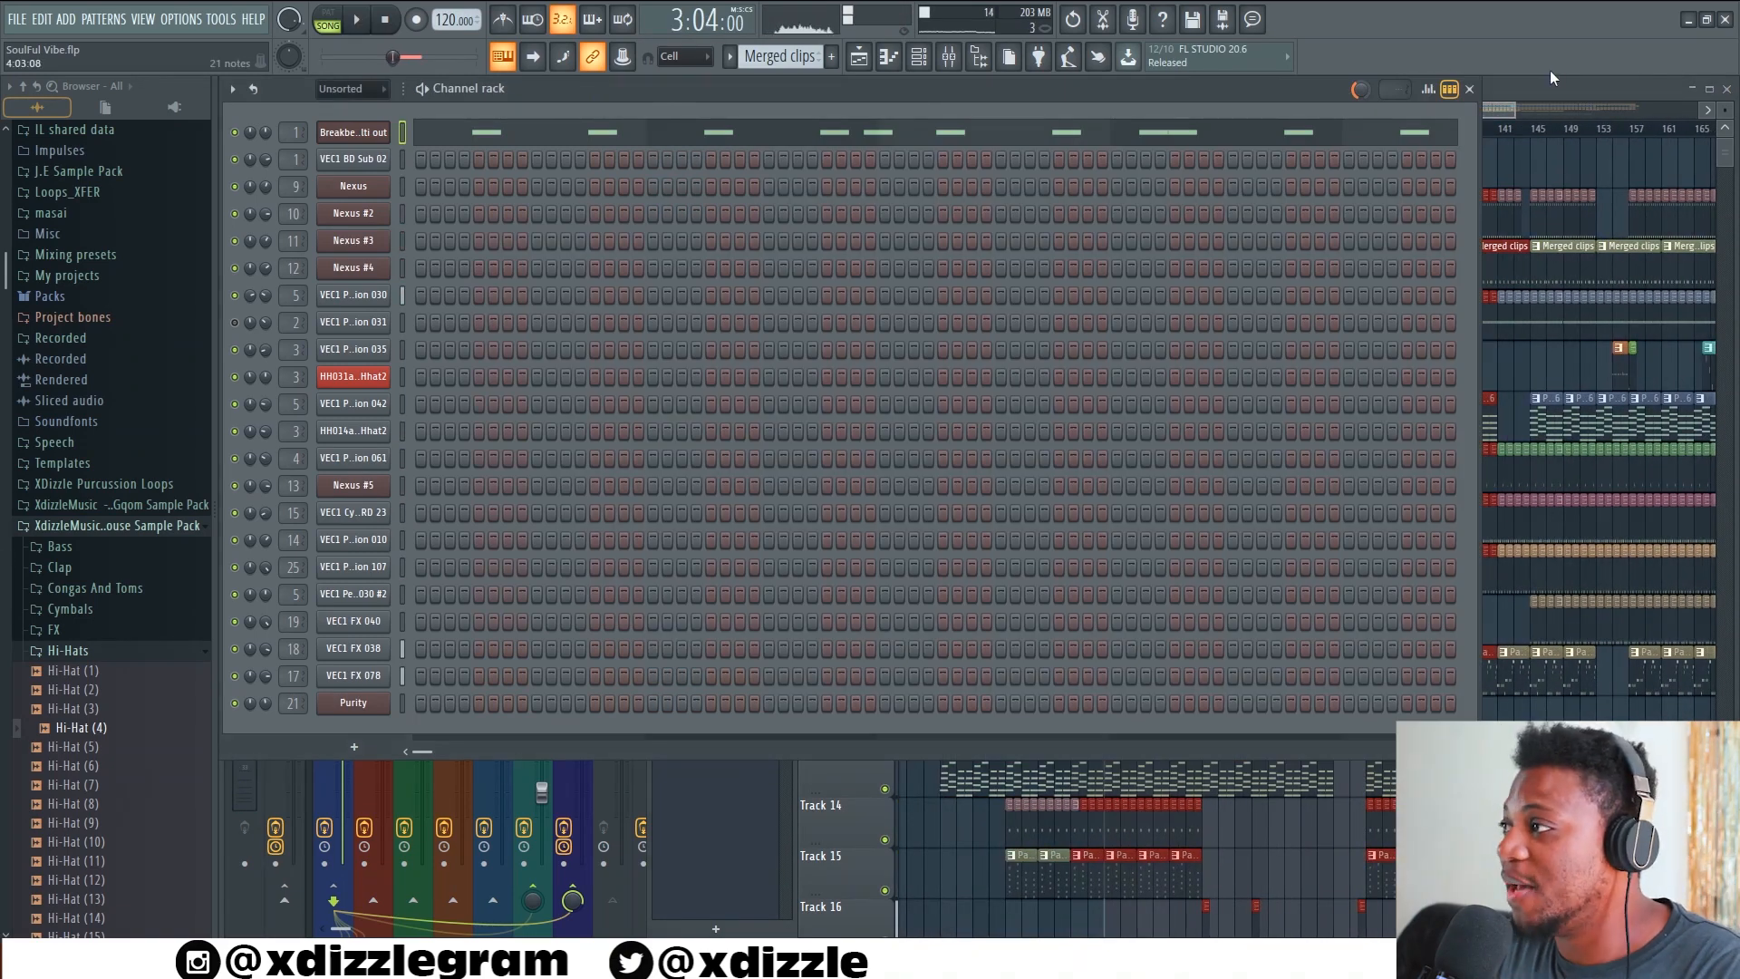
pyautogui.click(1502, 94)
pyautogui.scroll(5, 1103, 136)
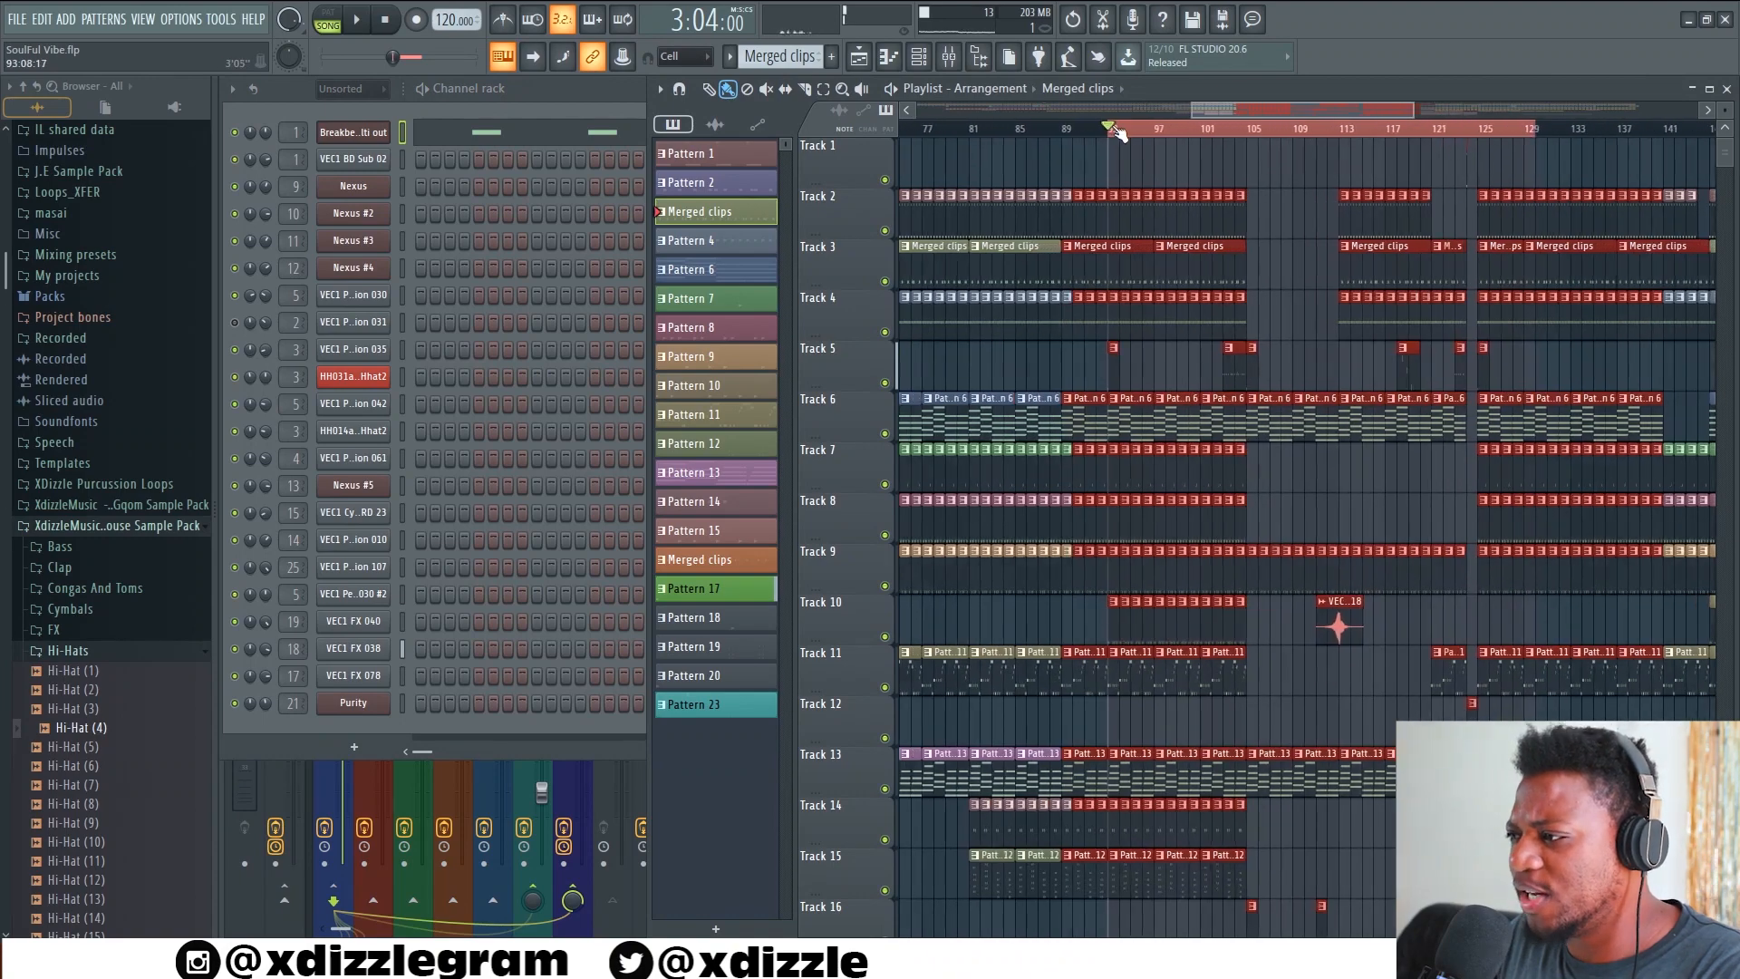
pyautogui.click(1161, 427)
pyautogui.click(444, 207)
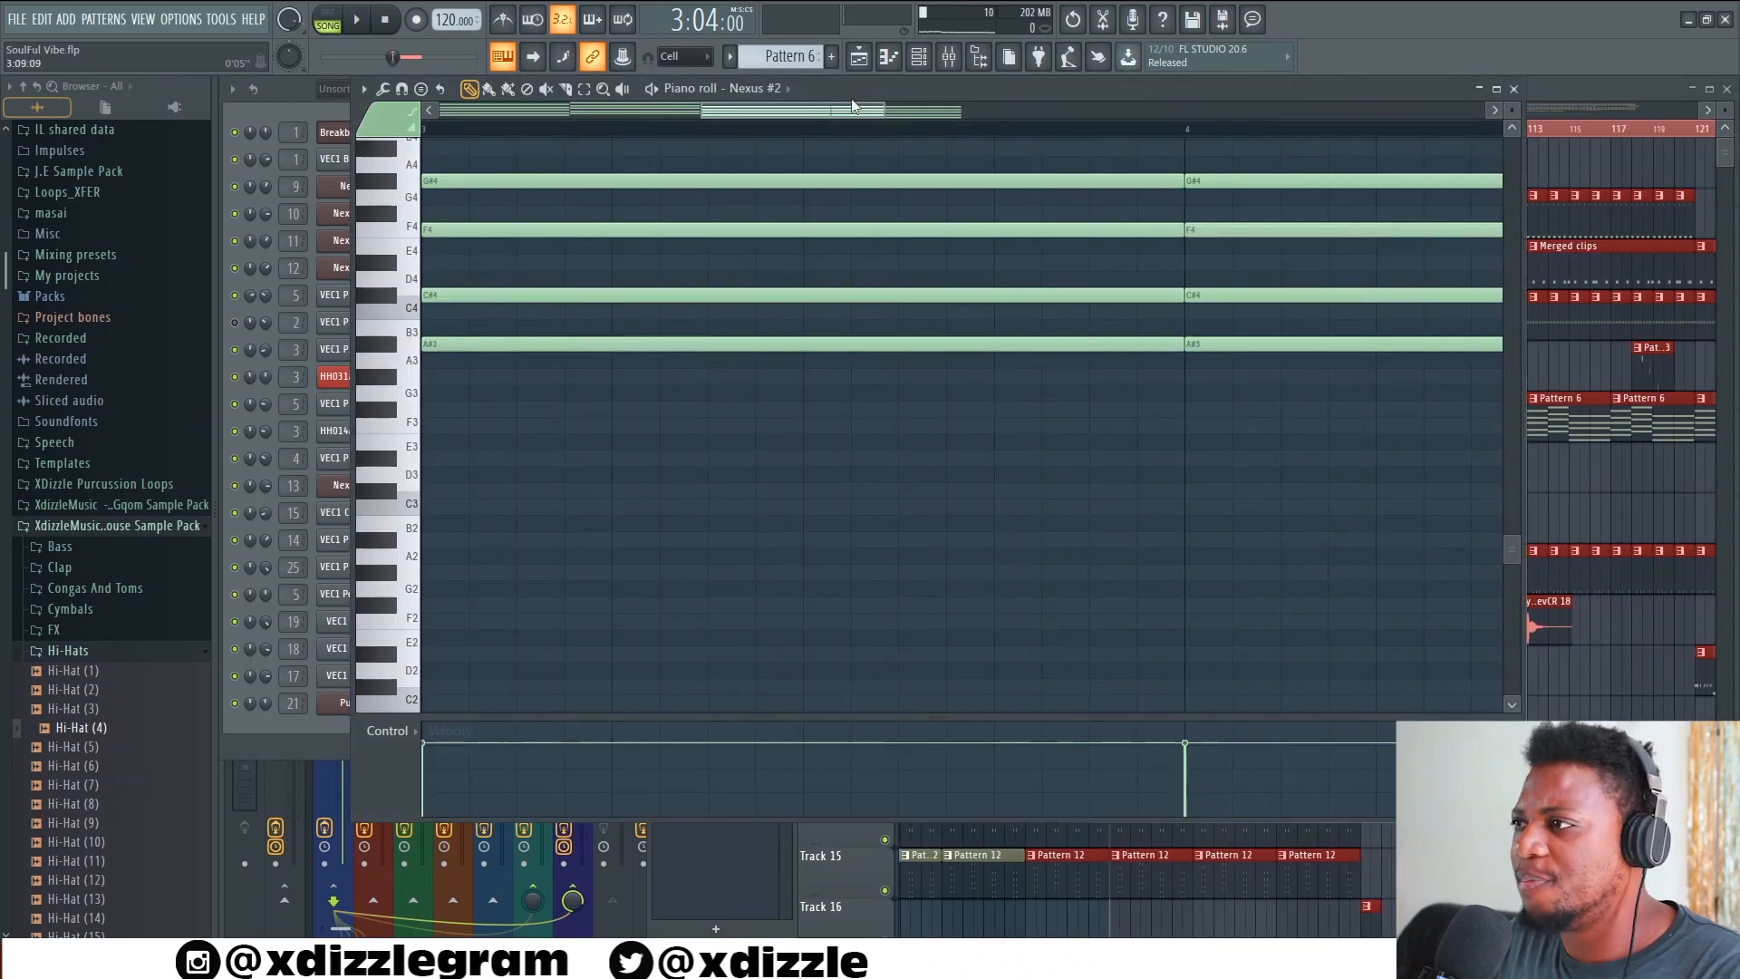
pyautogui.moveTo(859, 92); pyautogui.dragTo(890, 213)
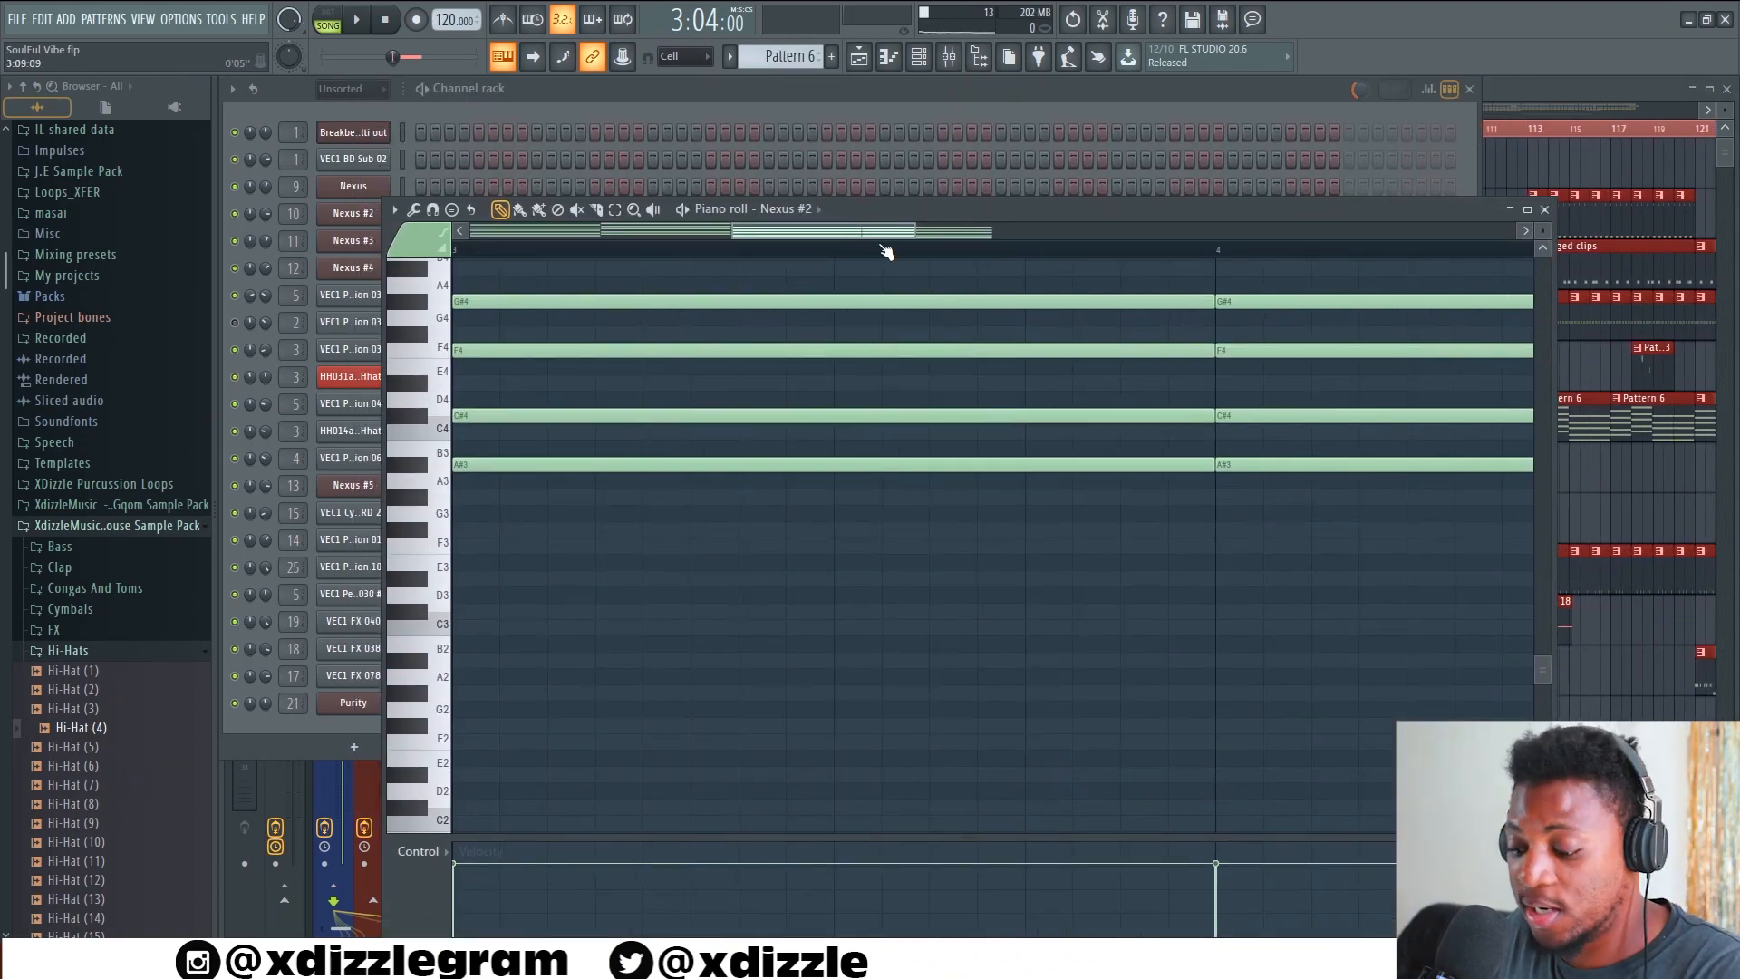
pyautogui.scroll(-4, 859, 300)
pyautogui.scroll(4, 803, 444)
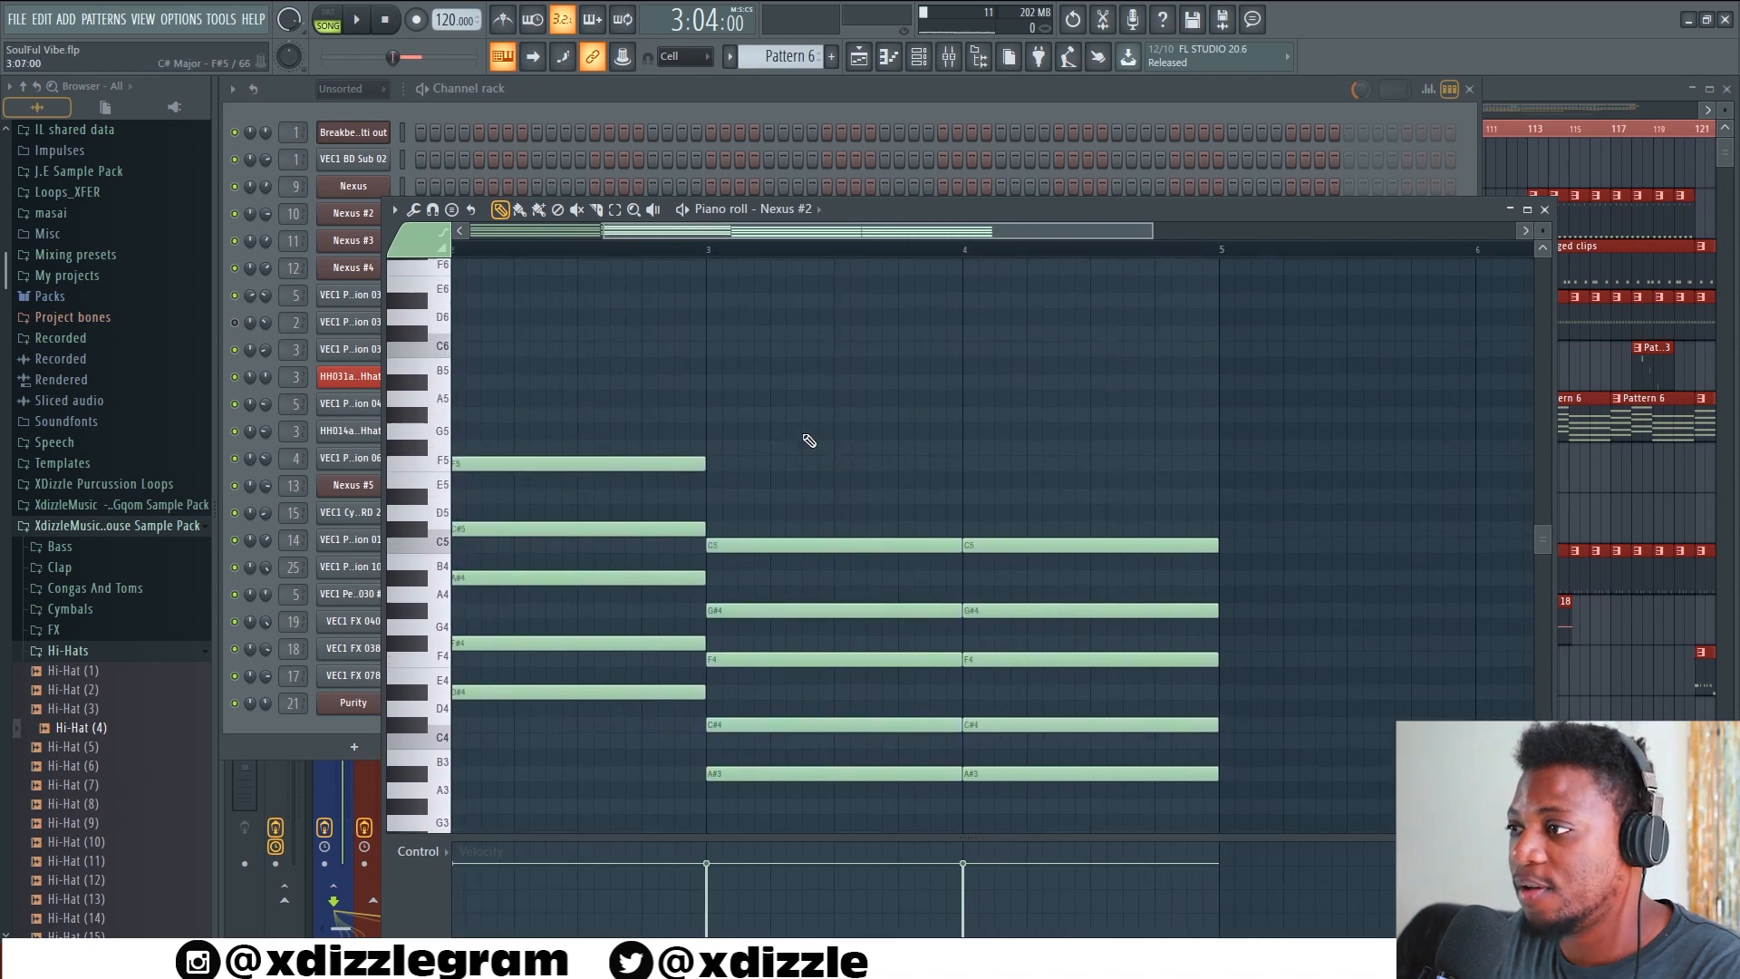
pyautogui.scroll(-5, 779, 315)
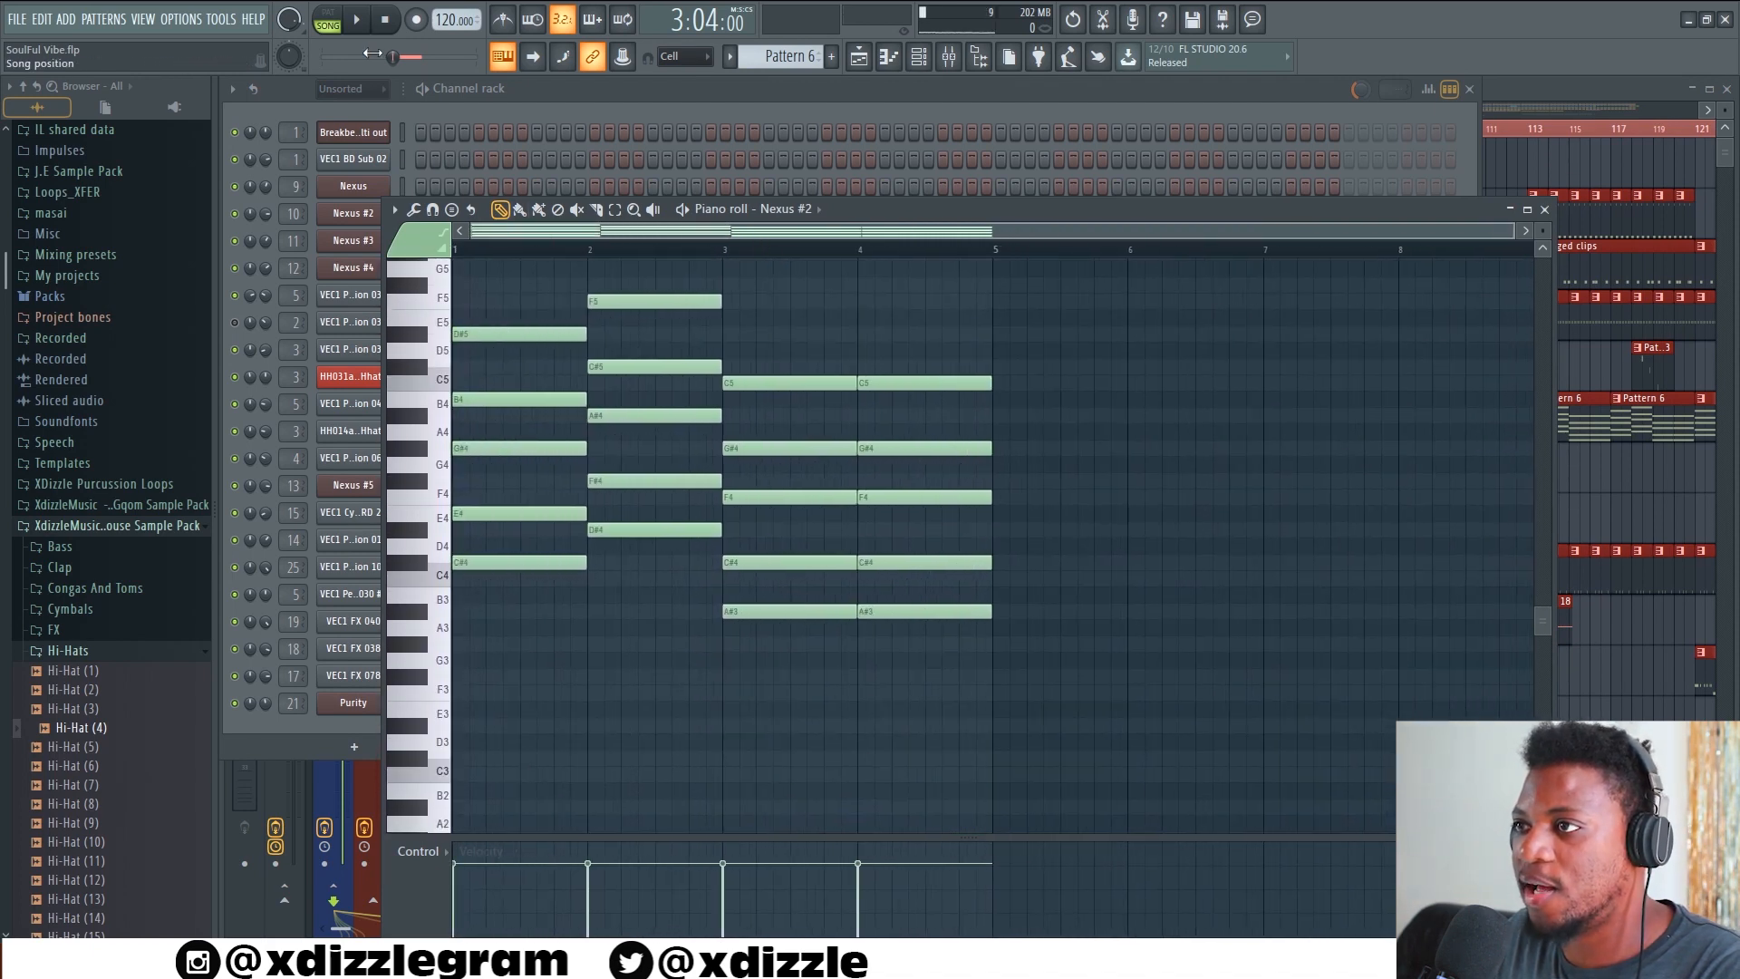
# Switch playback to pattern mode, listen to the Pattern 6 chord progression, and stop it
pyautogui.click(339, 20)
pyautogui.press('space')
pyautogui.scroll(2, 607, 241)
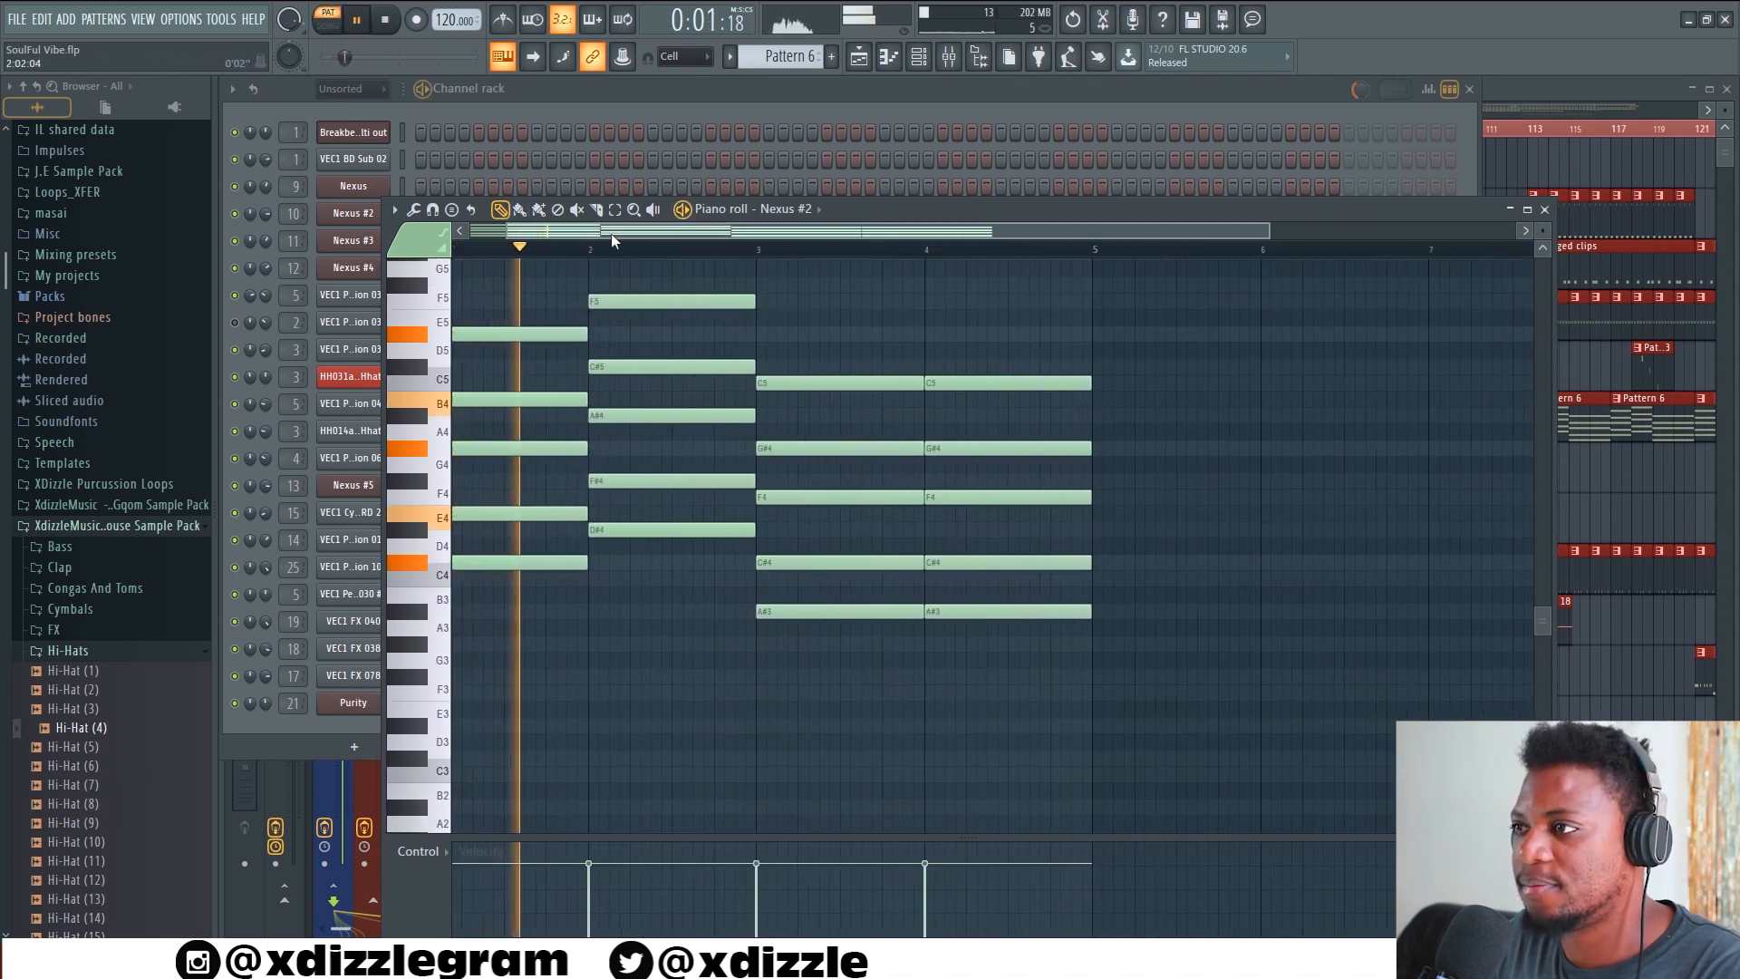
pyautogui.scroll(2, 568, 300)
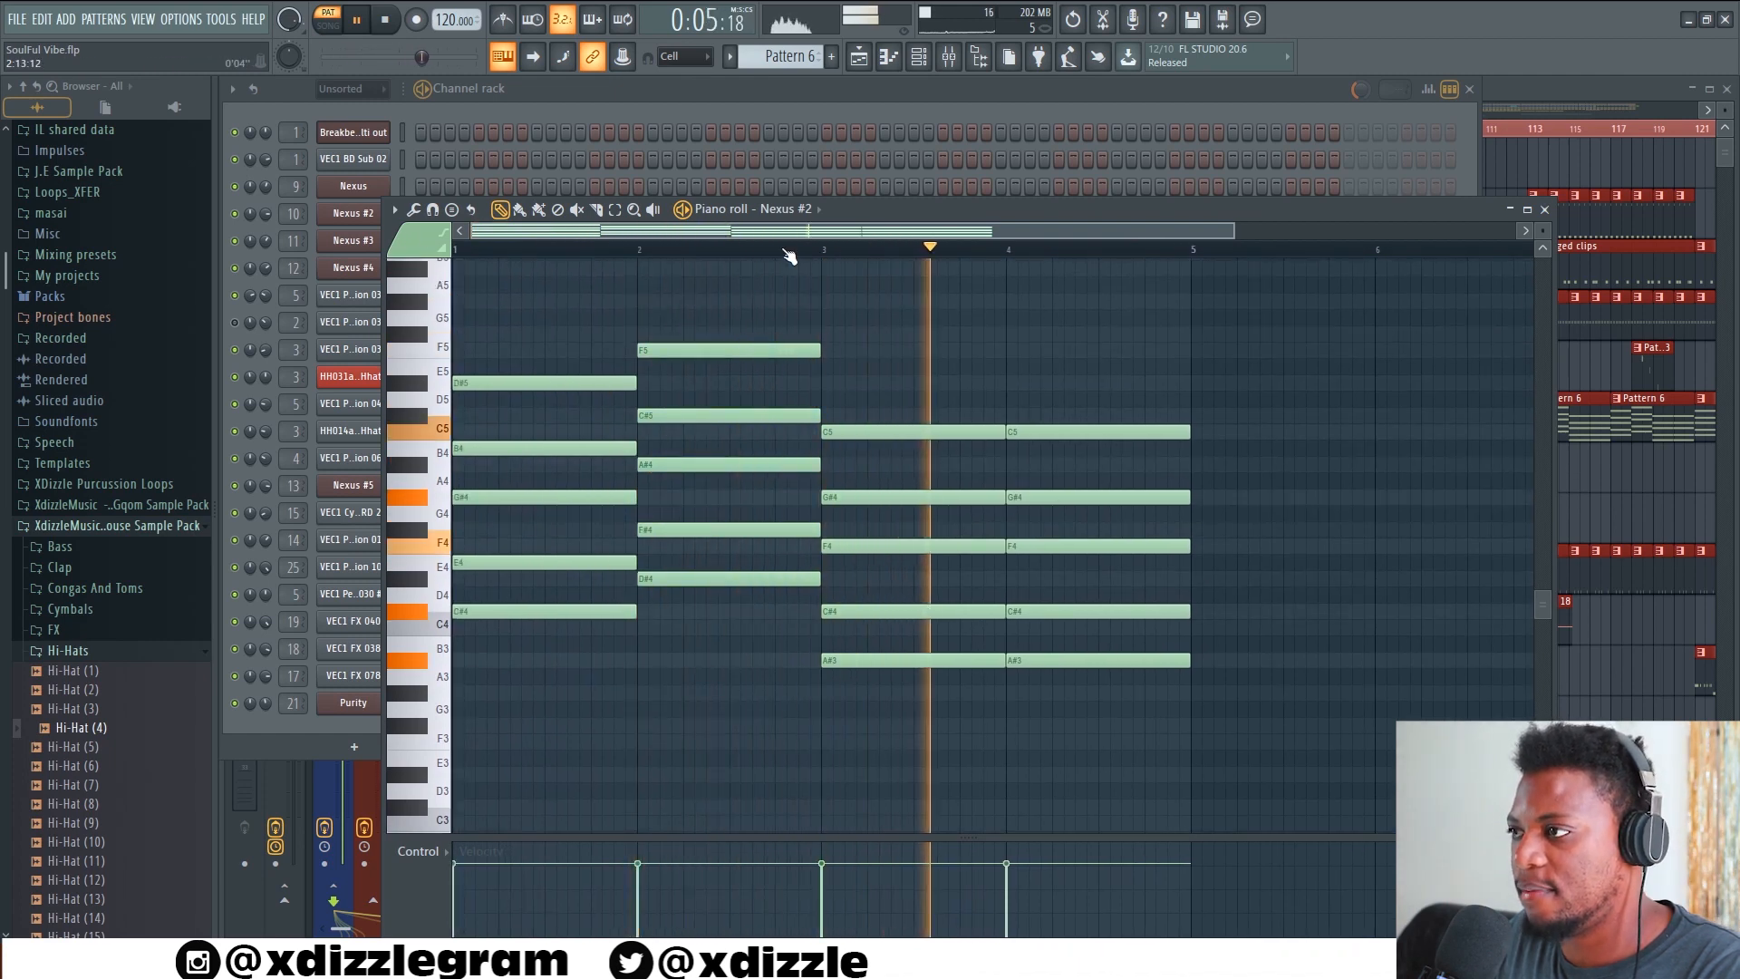
pyautogui.press('space')
pyautogui.scroll(-1, 793, 251)
pyautogui.scroll(-1, 793, 251)
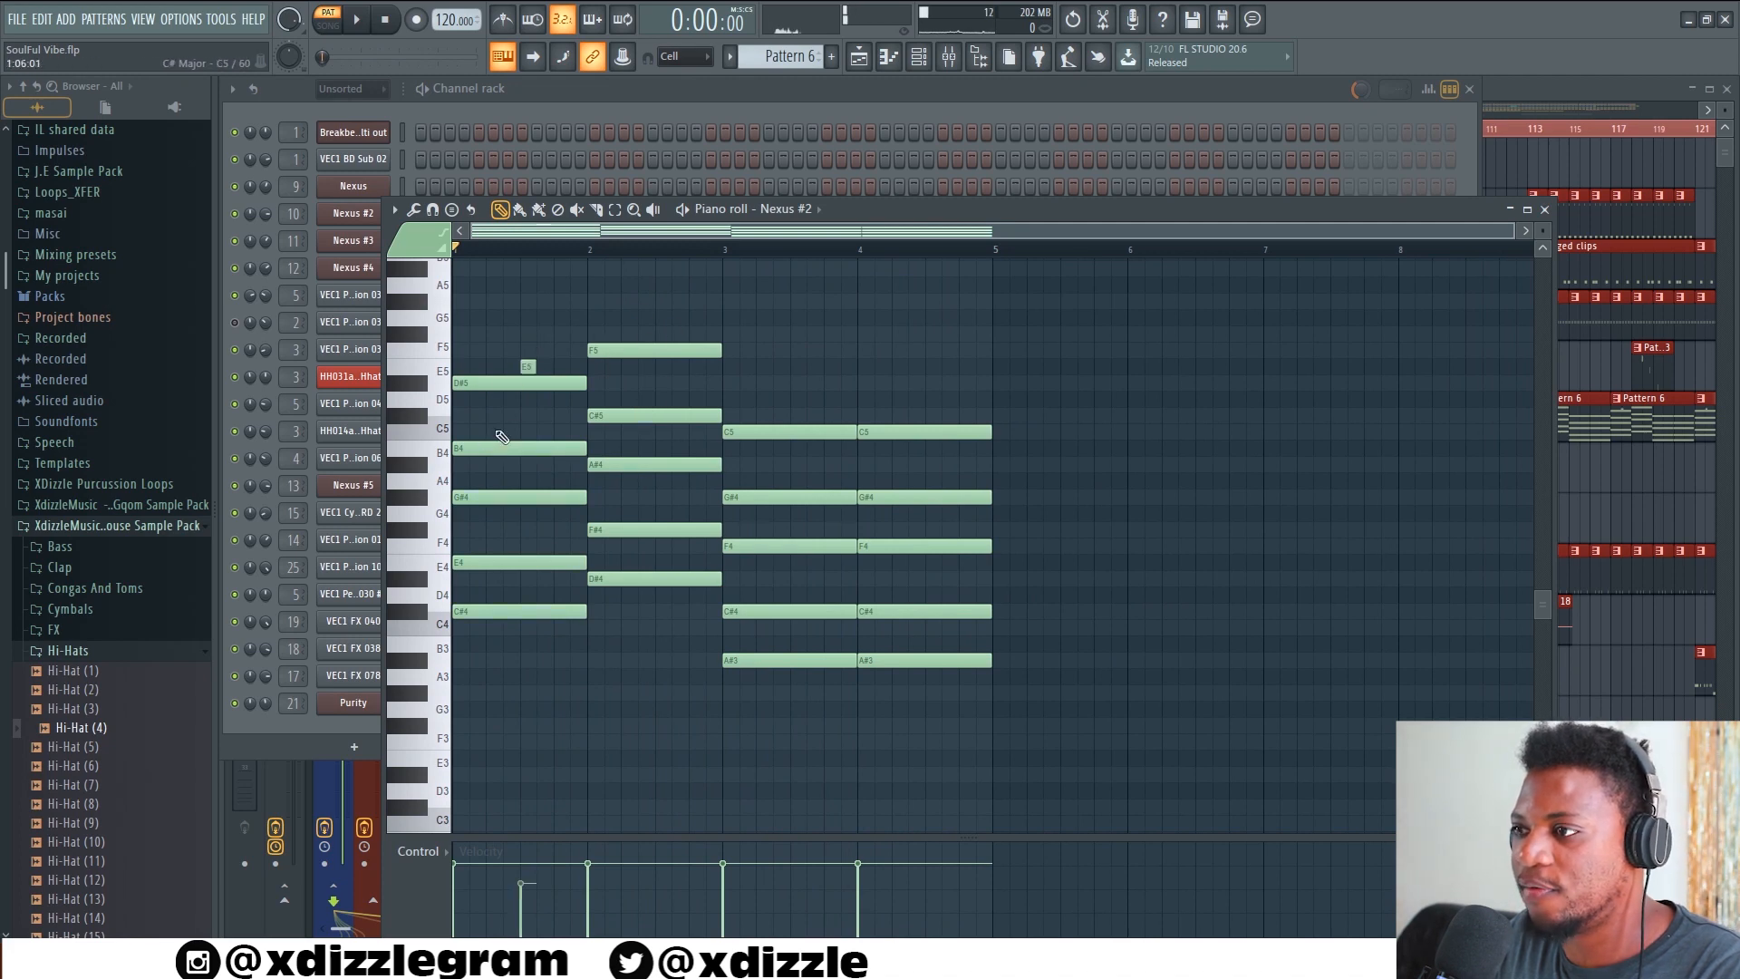
# Try copying the first three Nexus #2 chords to bars 5, 6 and 7, transposing each copy to have D5 on top
pyautogui.moveTo(520, 385); pyautogui.dragTo(1057, 396)
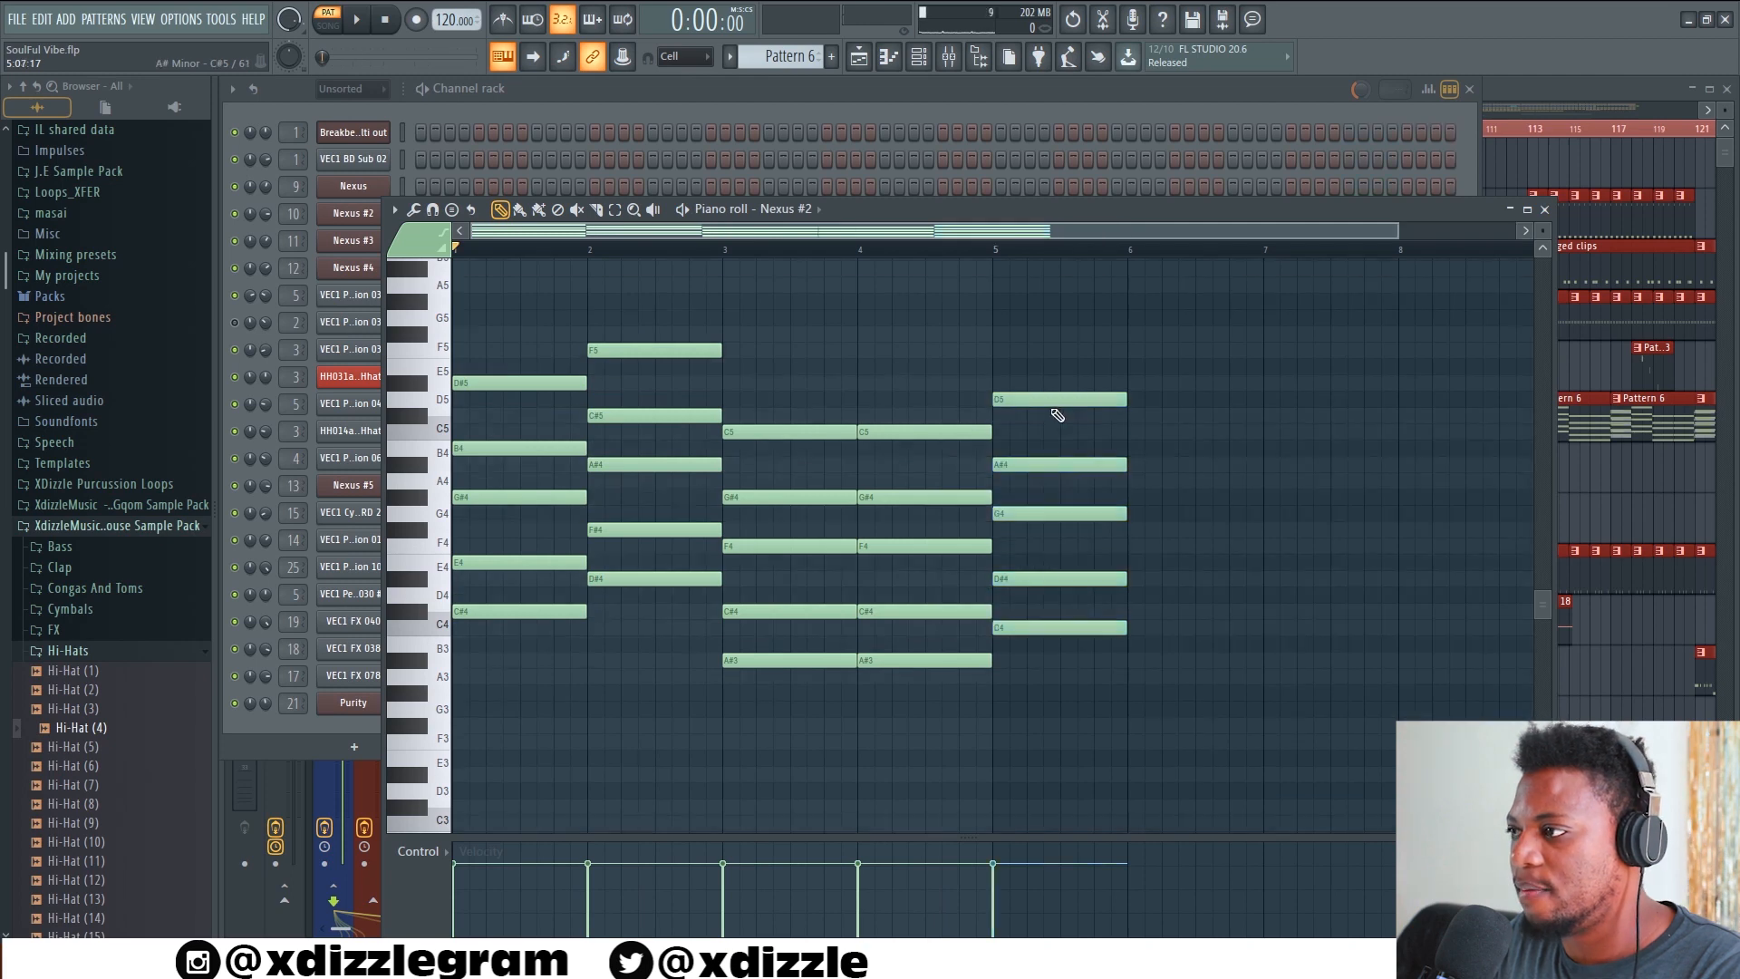
pyautogui.click(668, 349)
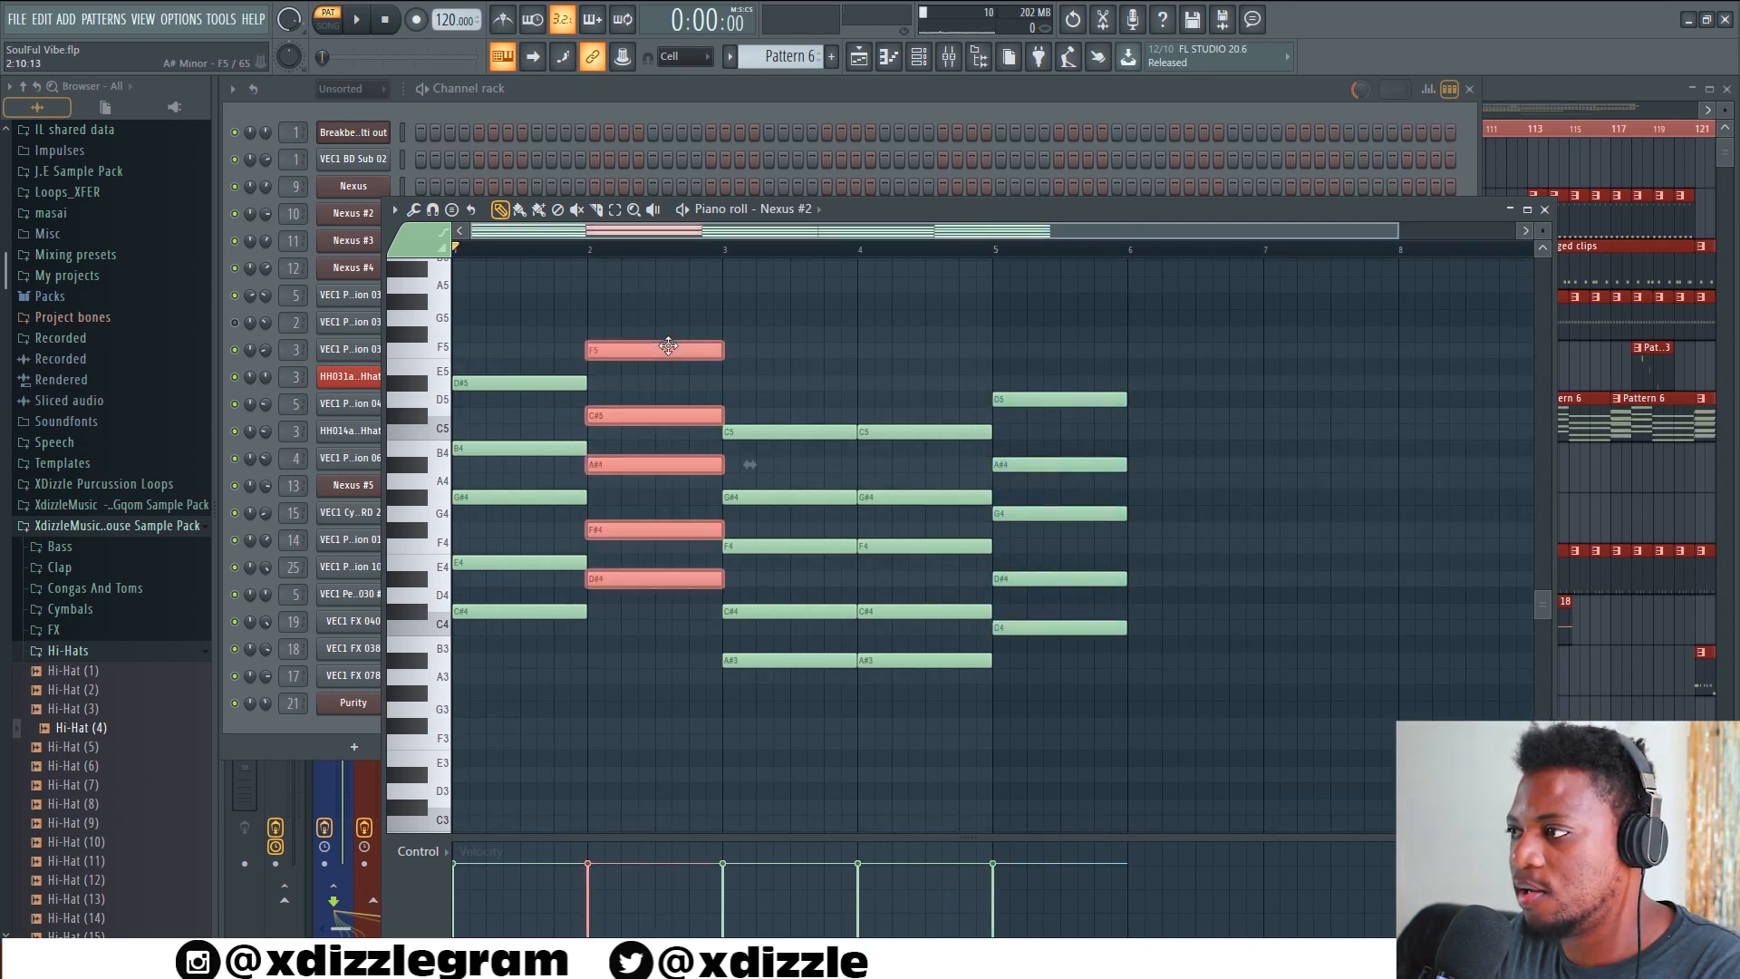
pyautogui.moveTo(668, 346)
pyautogui.mouseDown()
pyautogui.moveTo(1243, 399)
pyautogui.moveTo(1111, 406)
pyautogui.mouseUp()
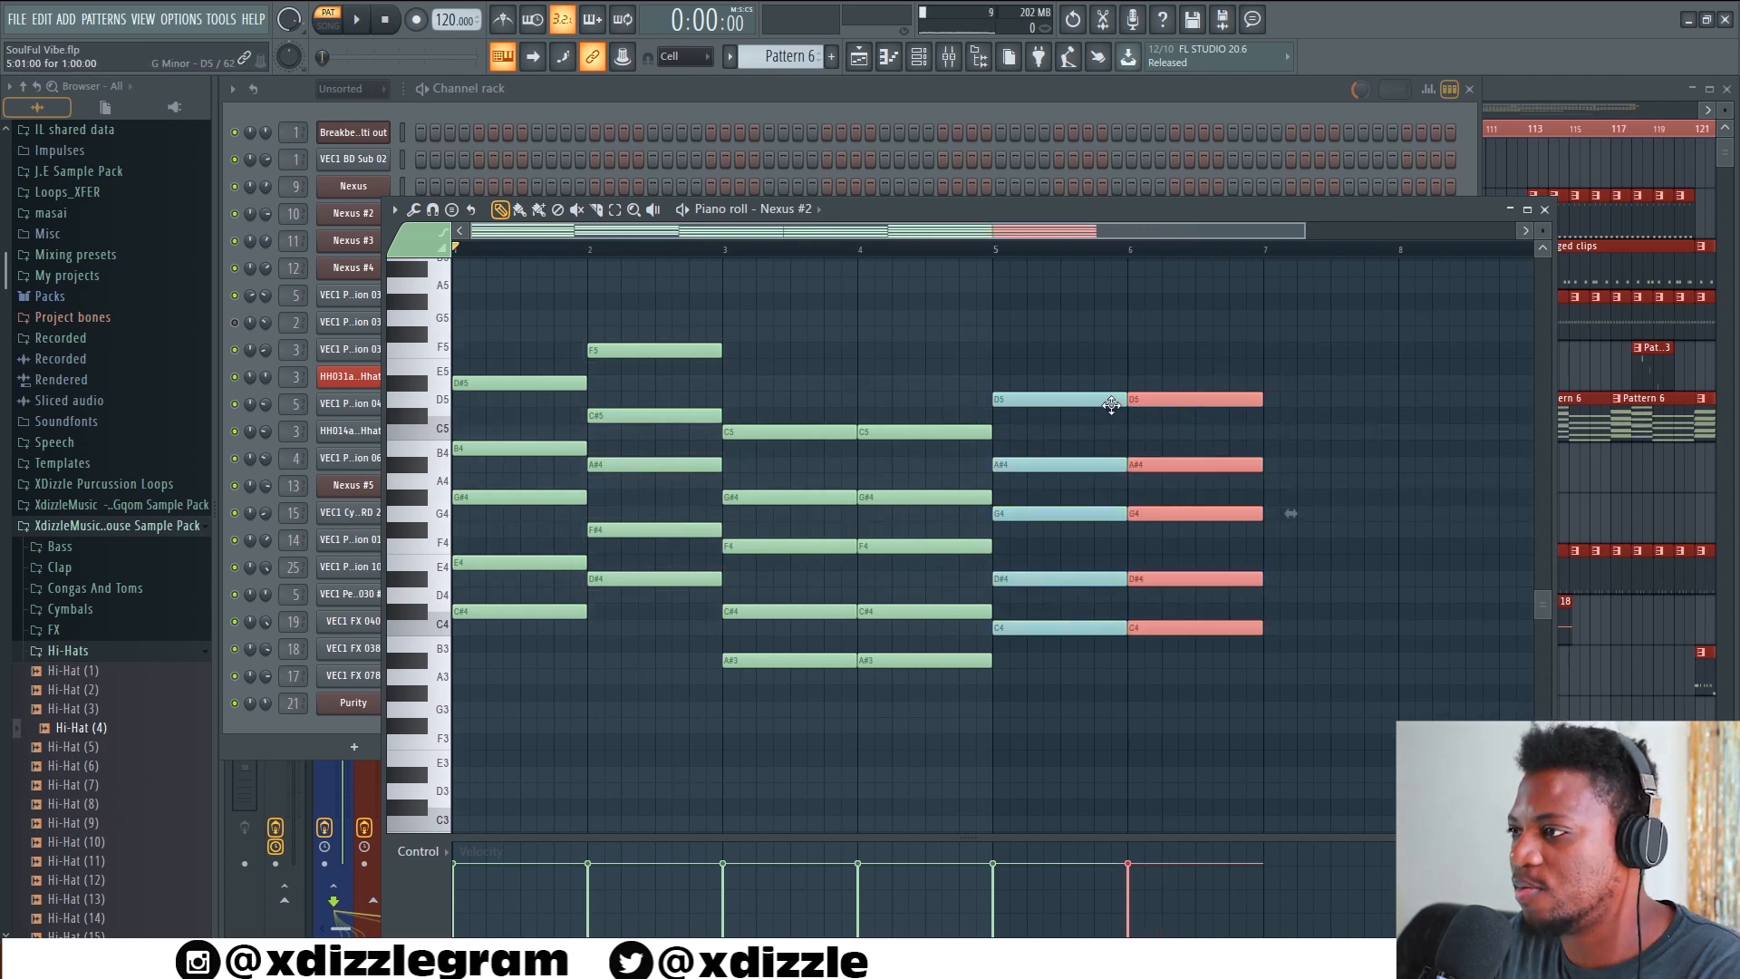
pyautogui.click(797, 433)
pyautogui.moveTo(798, 434)
pyautogui.mouseDown()
pyautogui.moveTo(1361, 458)
pyautogui.moveTo(1332, 388)
pyautogui.mouseUp()
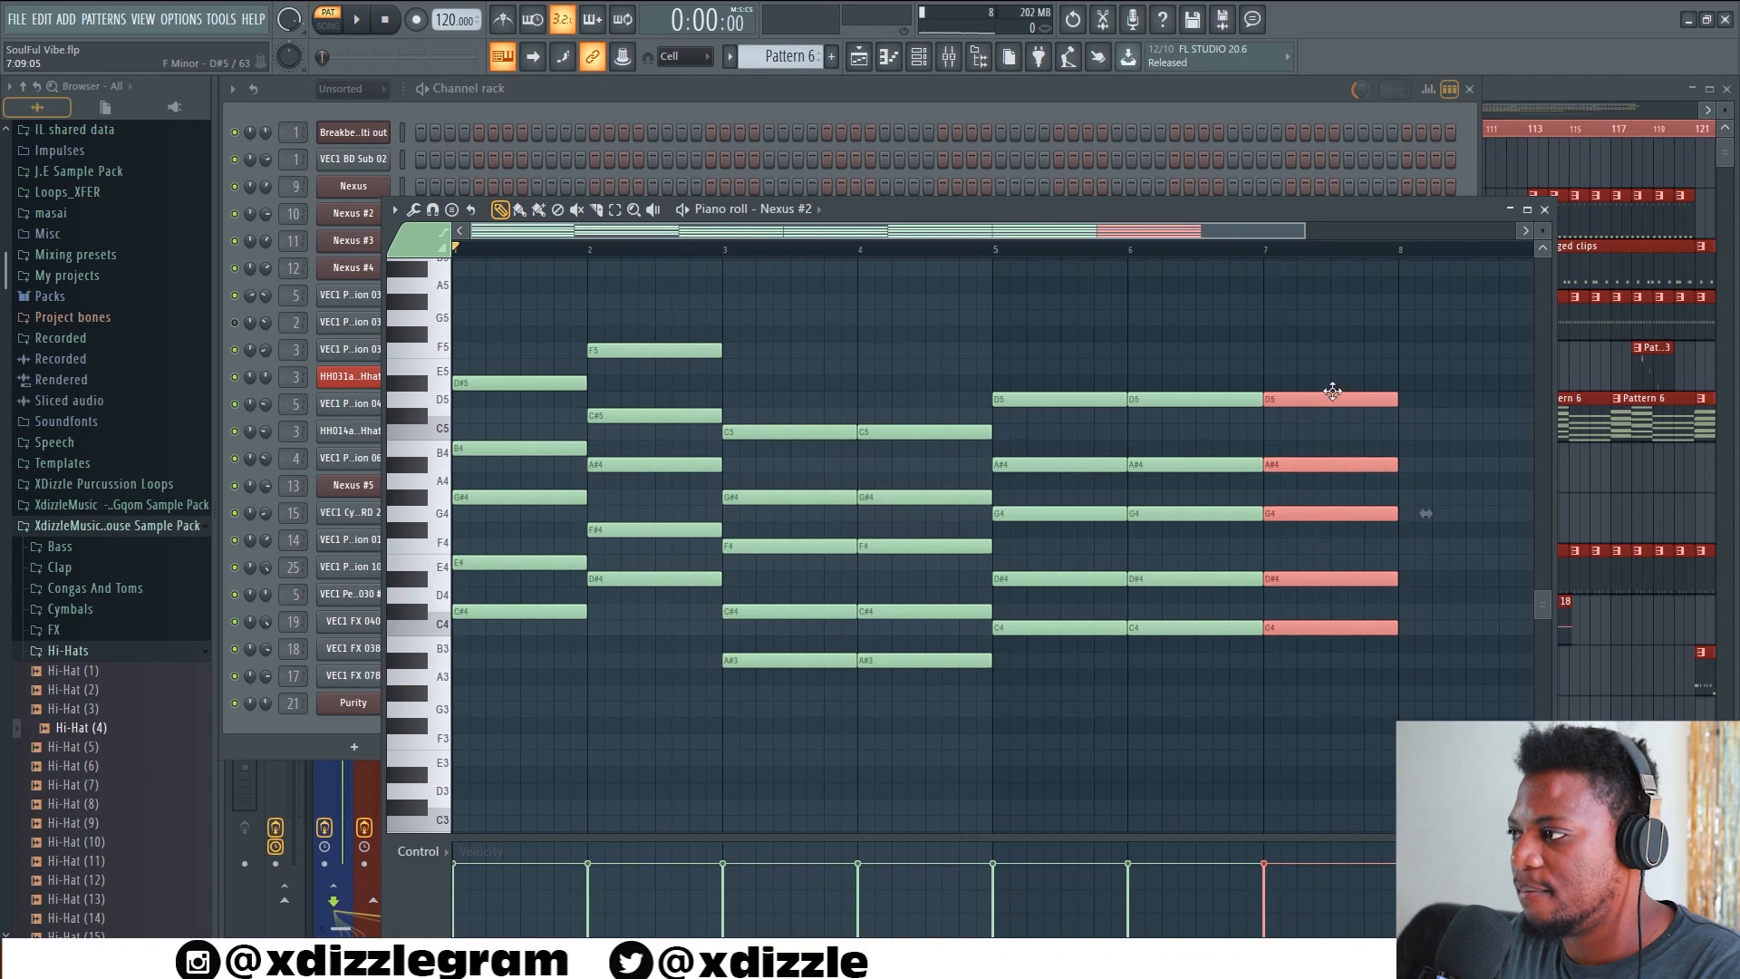
pyautogui.moveTo(1051, 359)
pyautogui.mouseDown()
pyautogui.moveTo(1127, 584)
pyautogui.moveTo(1329, 404)
pyautogui.mouseUp()
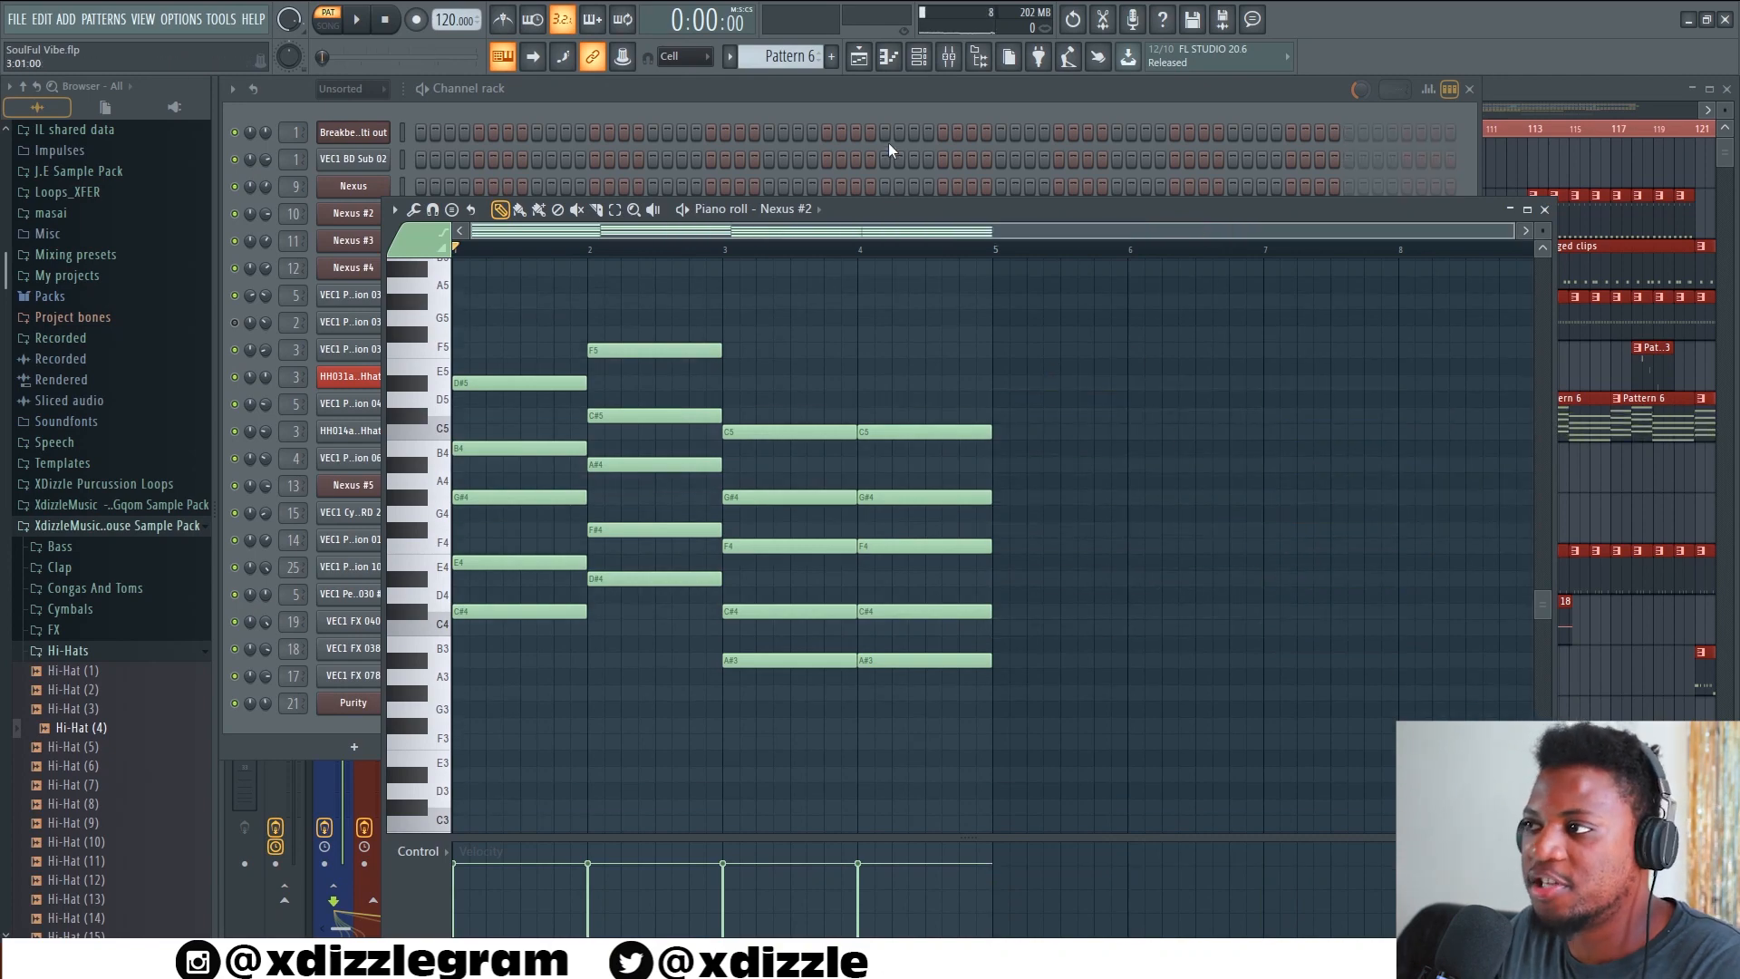
# Open the staggered Nexus #4 chords of Pattern 13 in the piano roll from their first bar
pyautogui.click(906, 99)
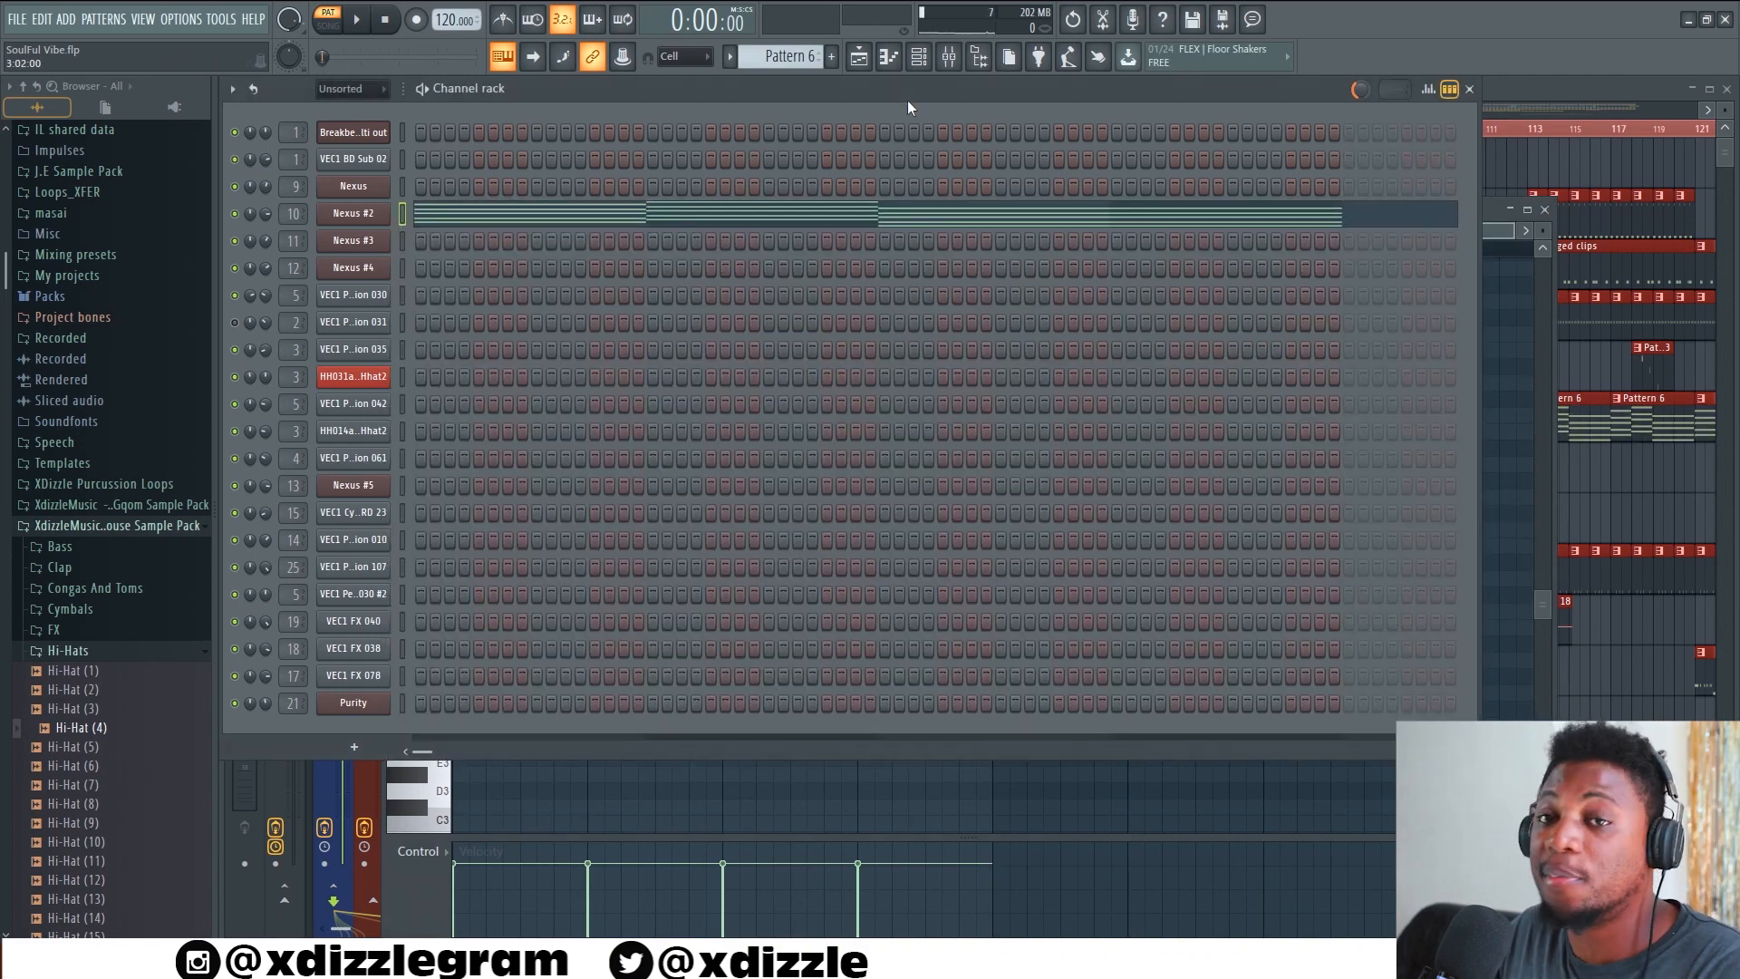
pyautogui.click(1563, 94)
pyautogui.doubleClick(1157, 780)
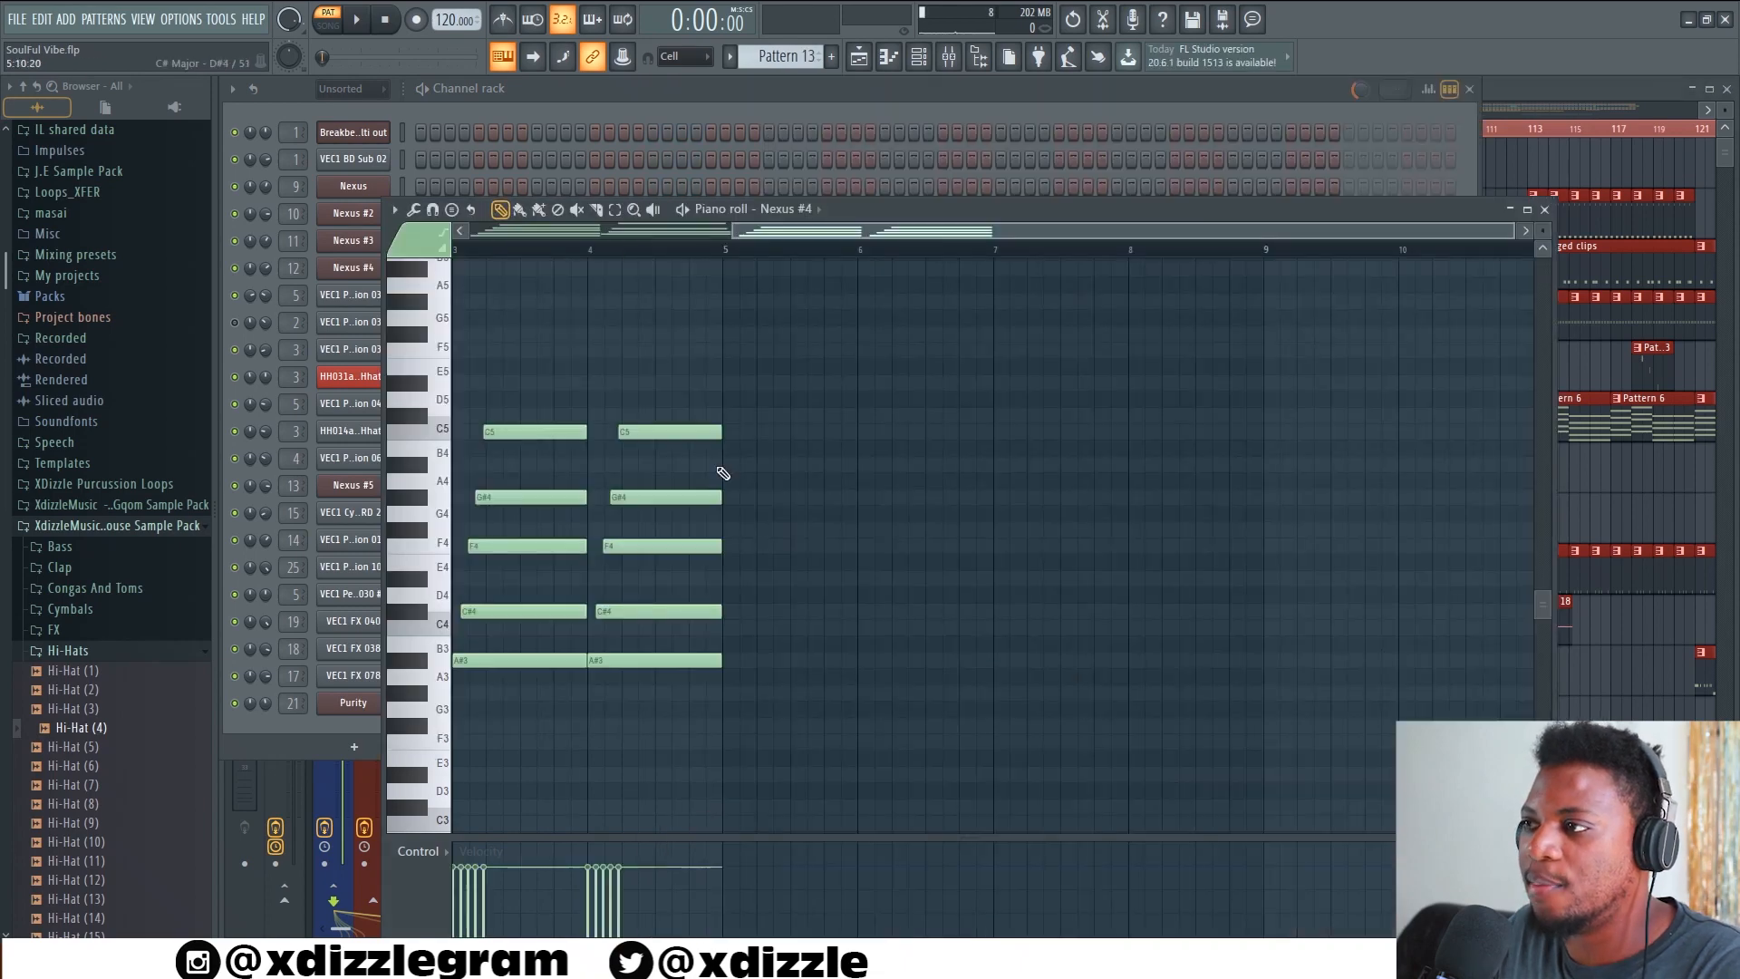
pyautogui.click(649, 106)
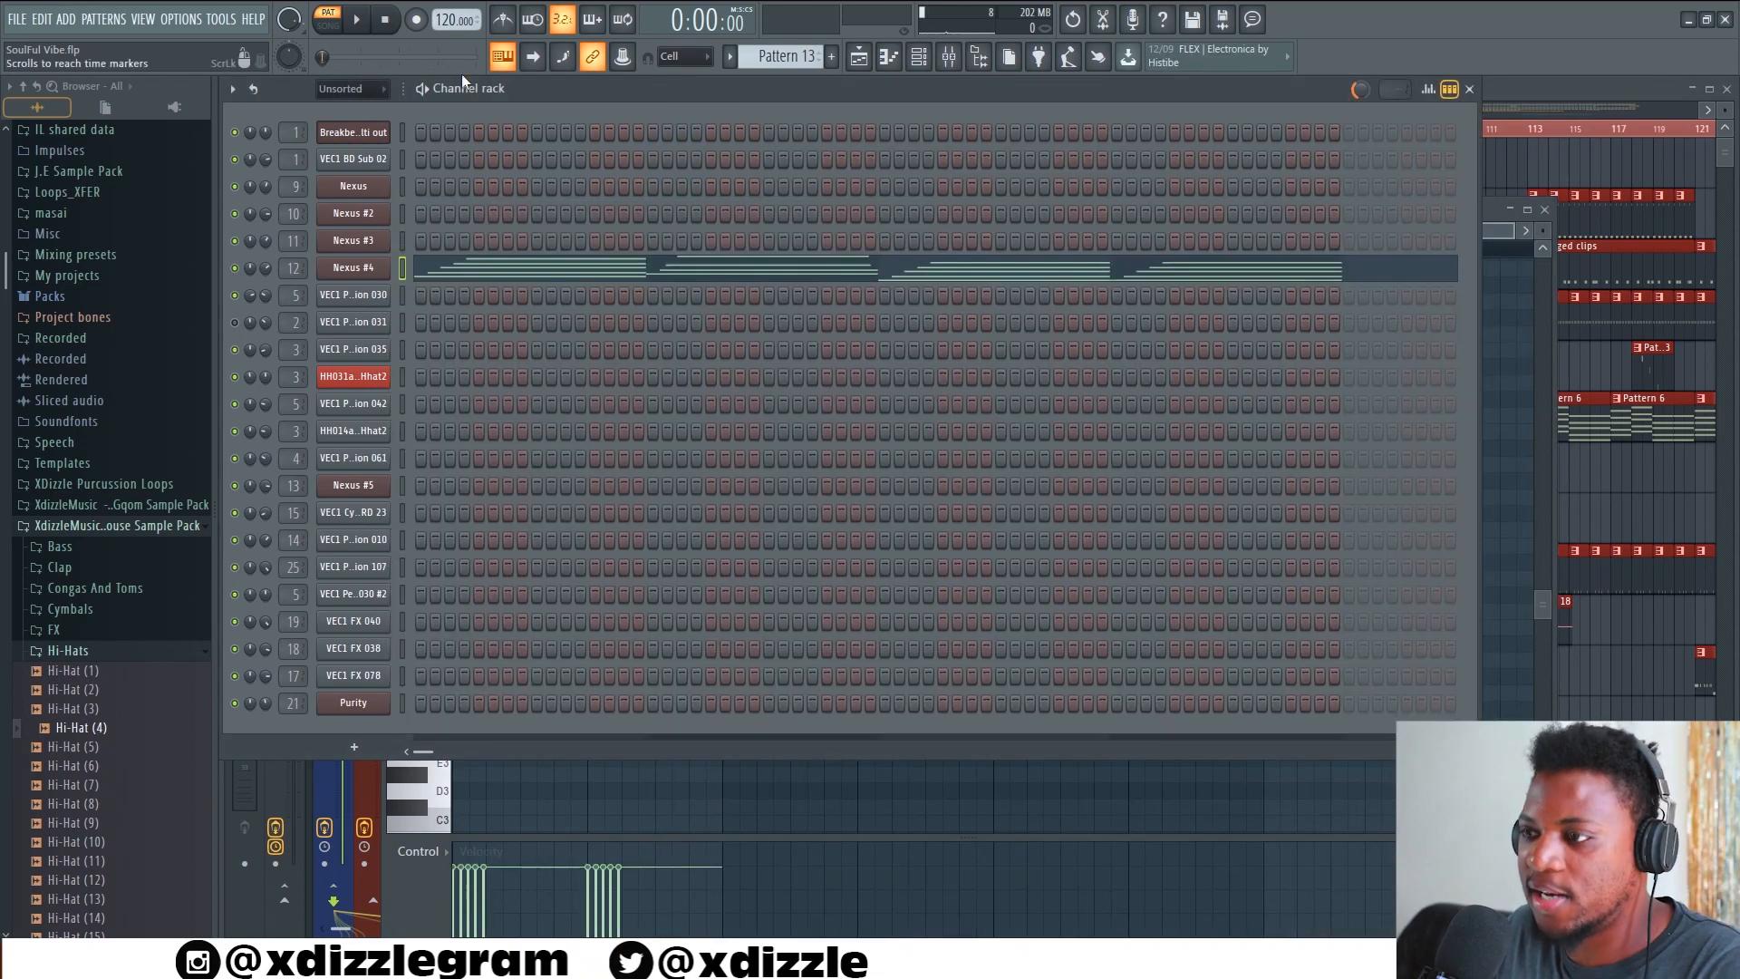
pyautogui.click(569, 278)
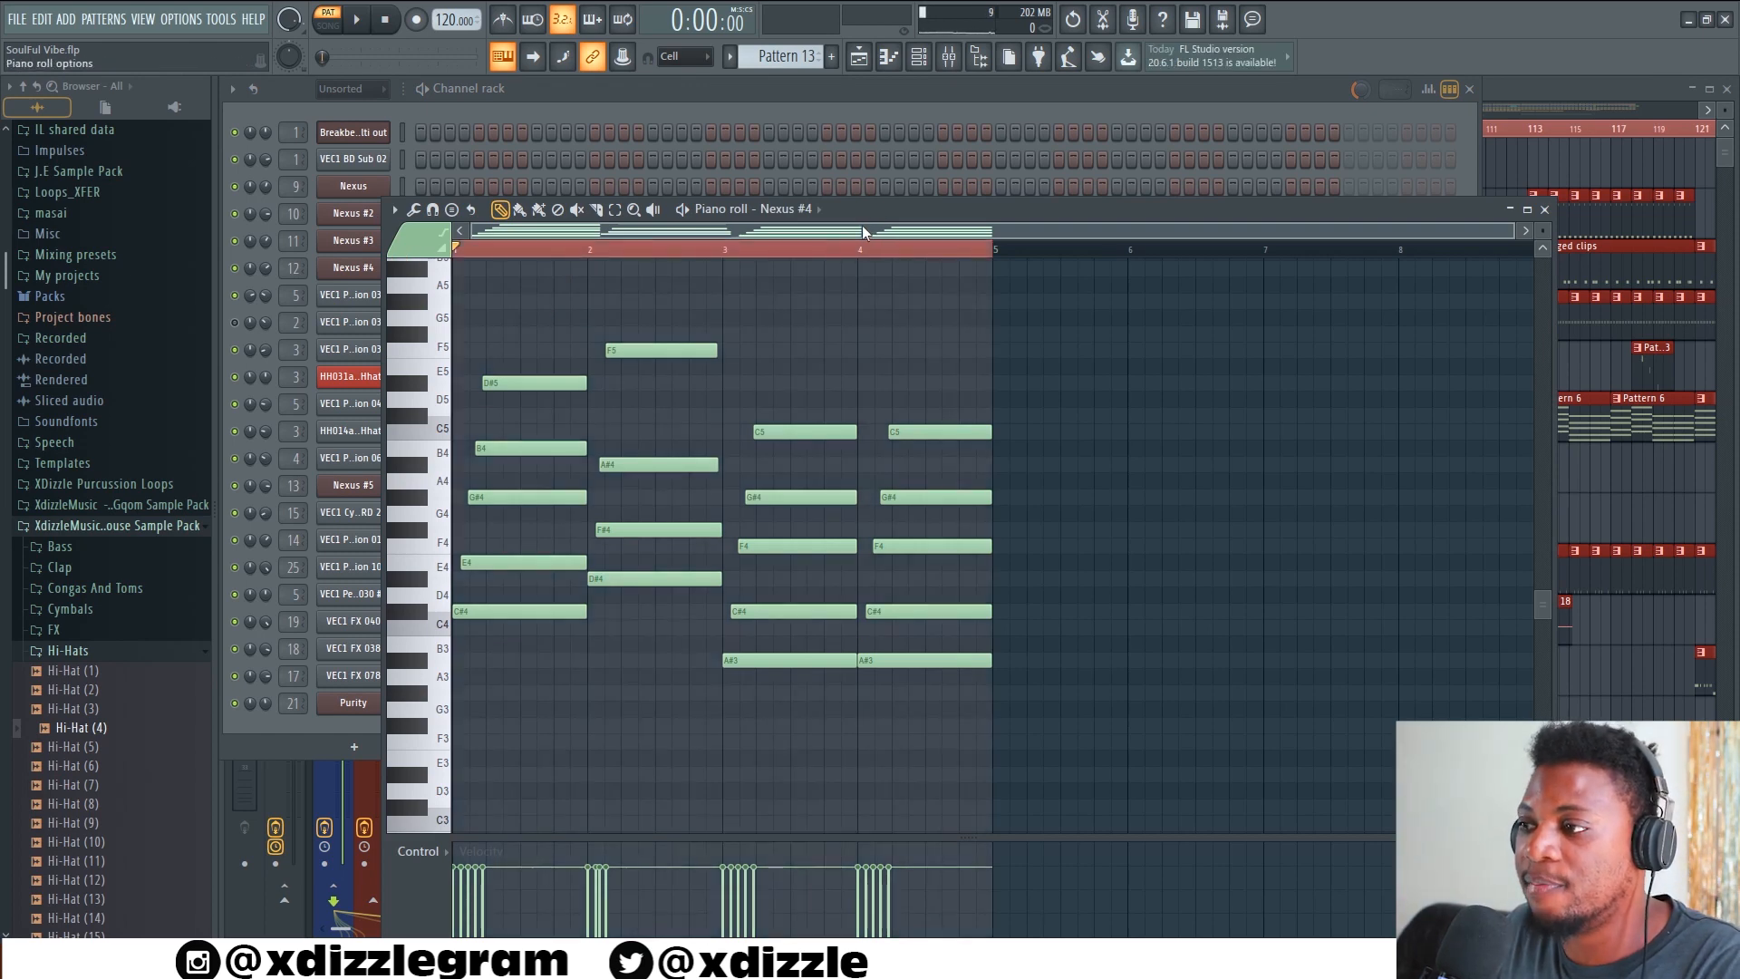
# Examine the strumizer settings for the Nexus #4 chords and close the tool without applying it
pyautogui.hotkey('alt', 'a')
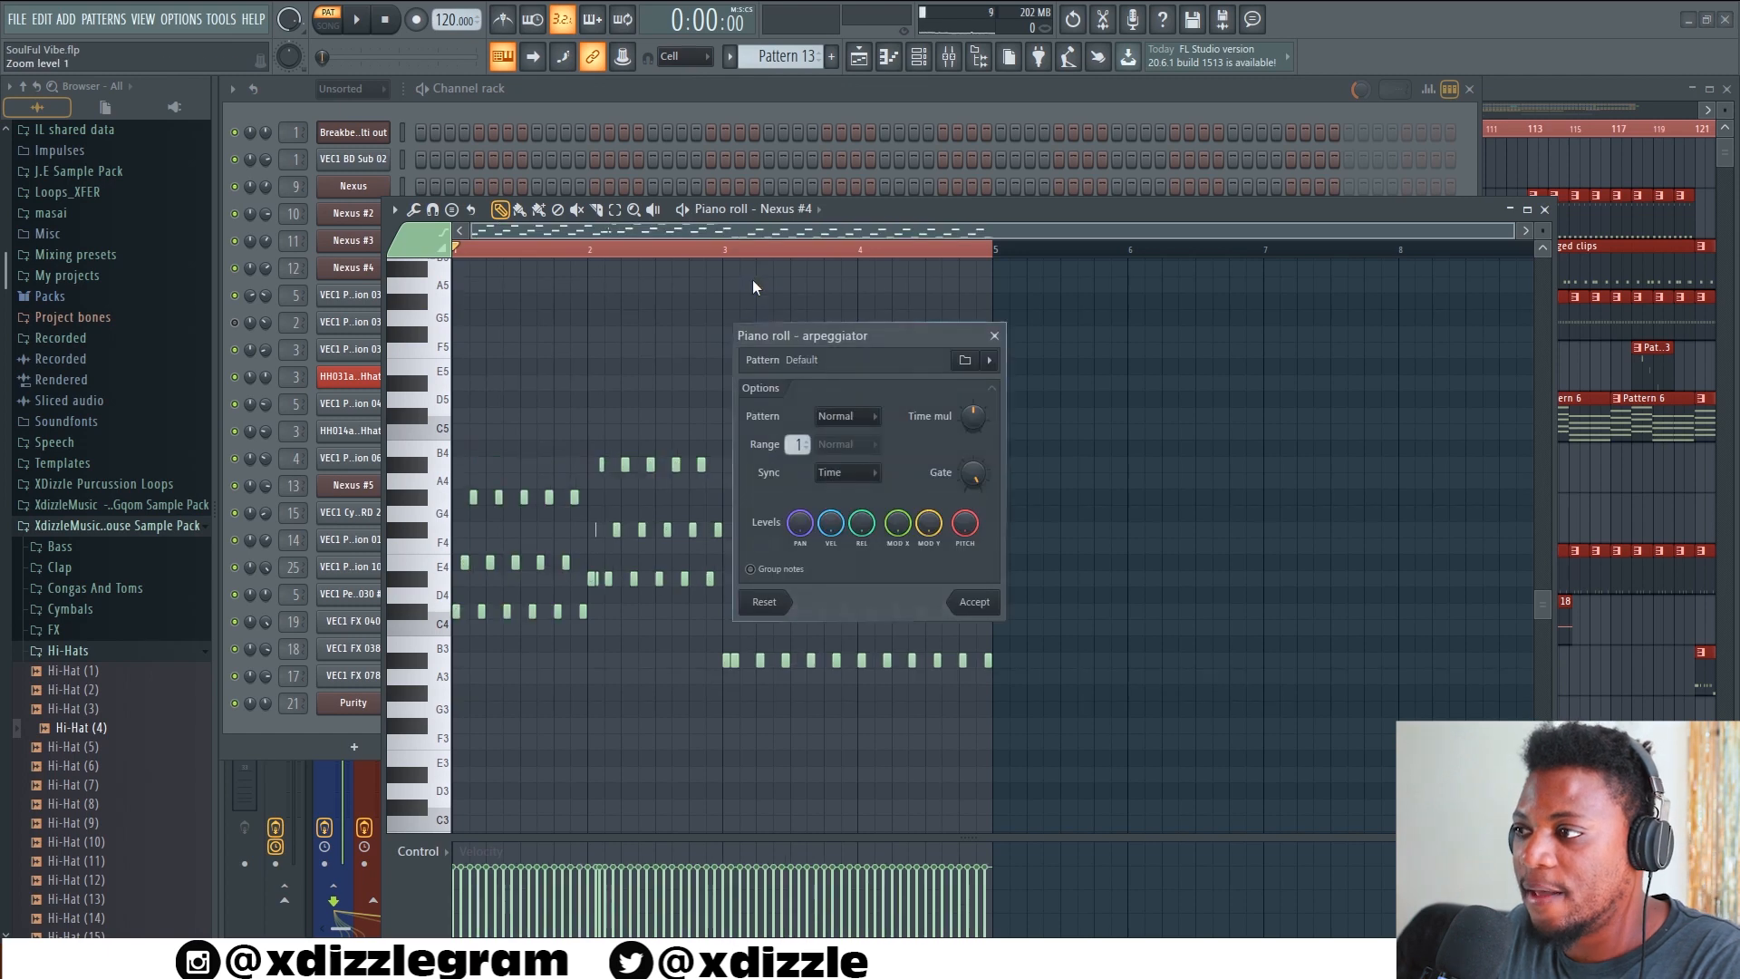
pyautogui.press('Escape')
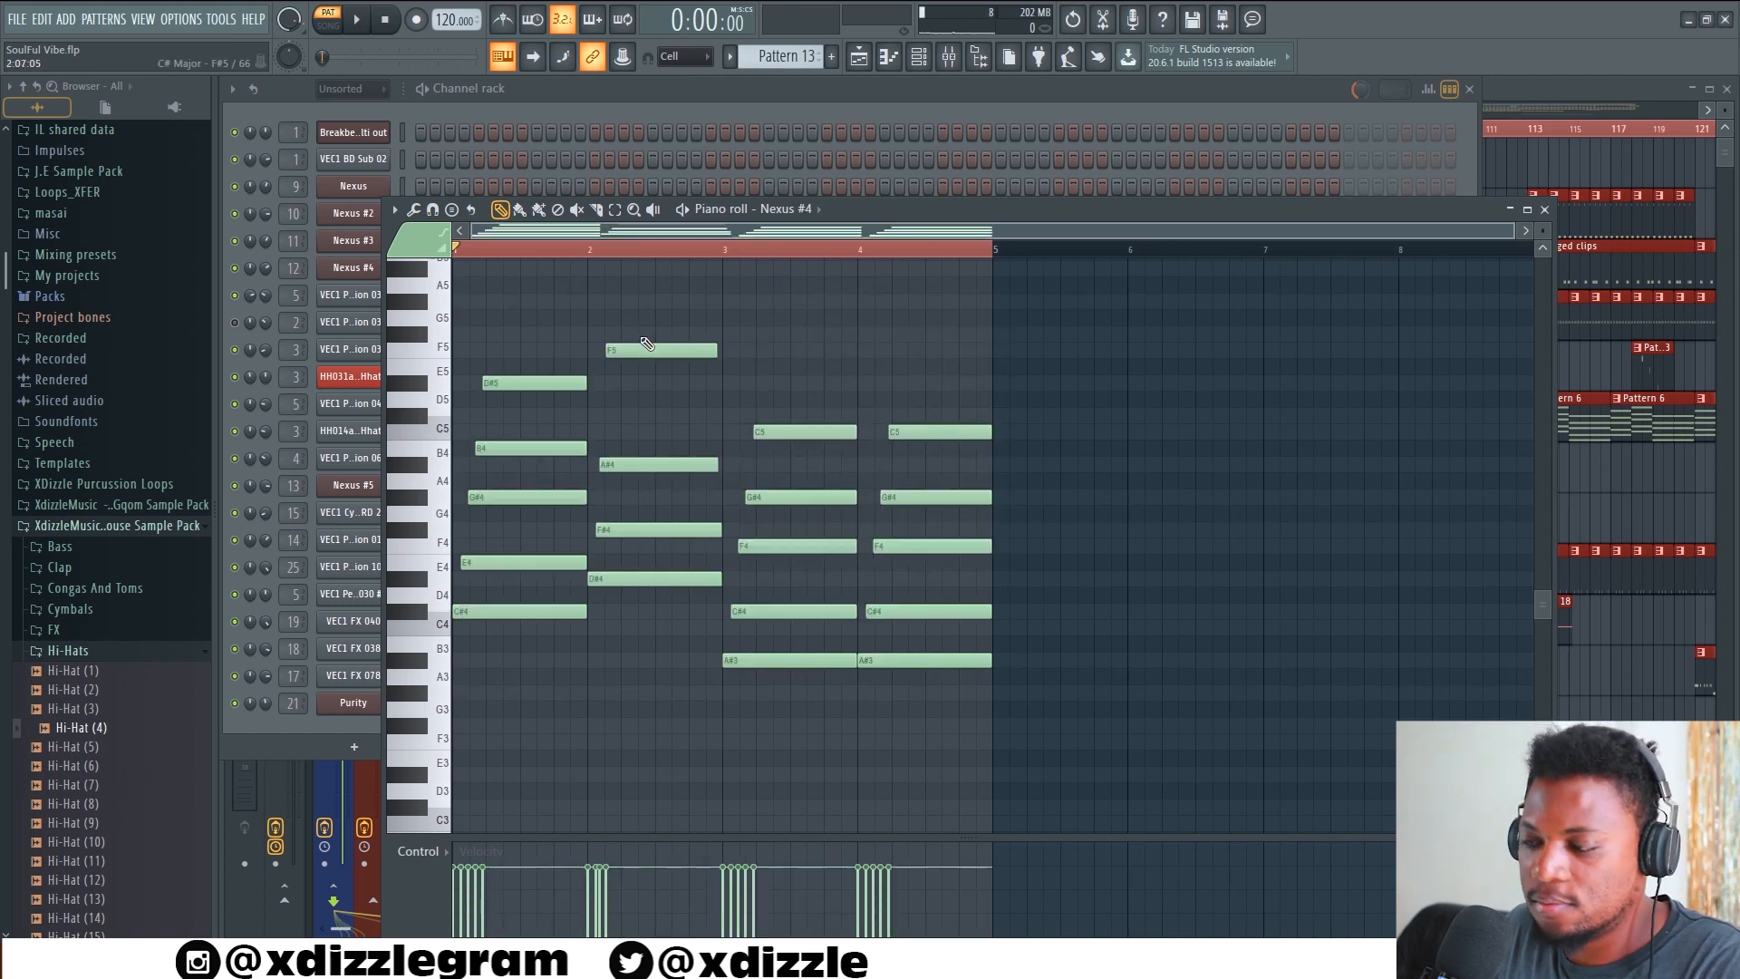
pyautogui.hotkey('alt', 's')
pyautogui.moveTo(871, 381); pyautogui.dragTo(818, 384)
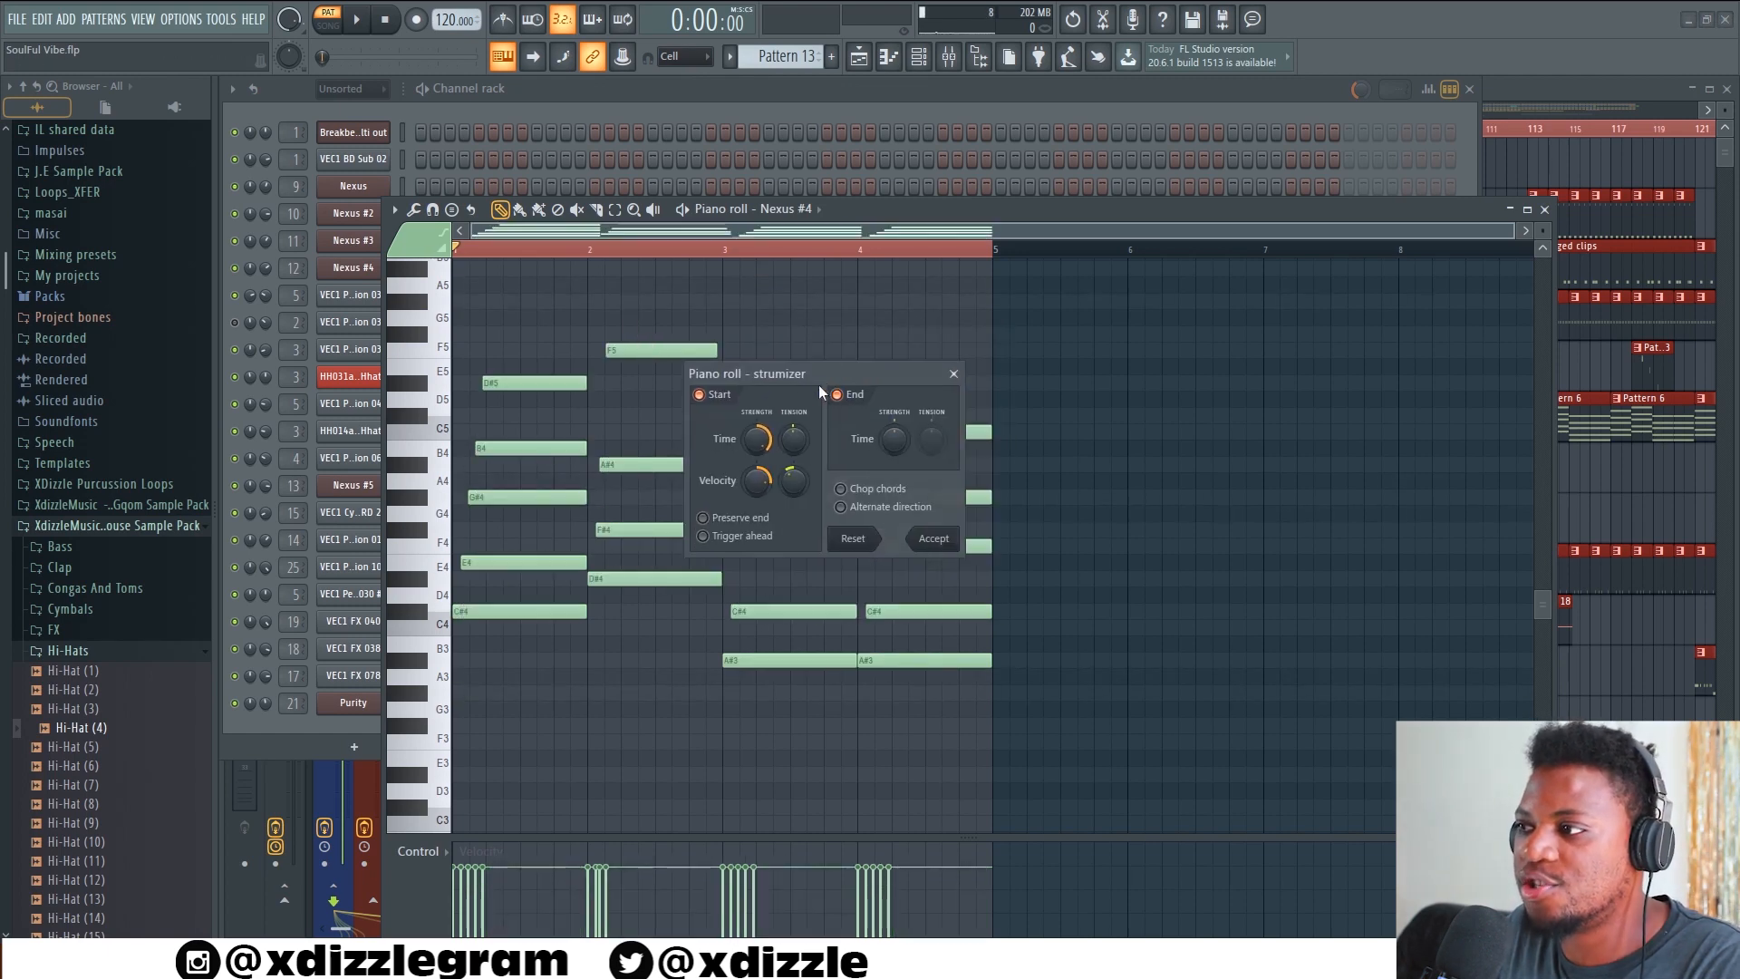
pyautogui.click(955, 375)
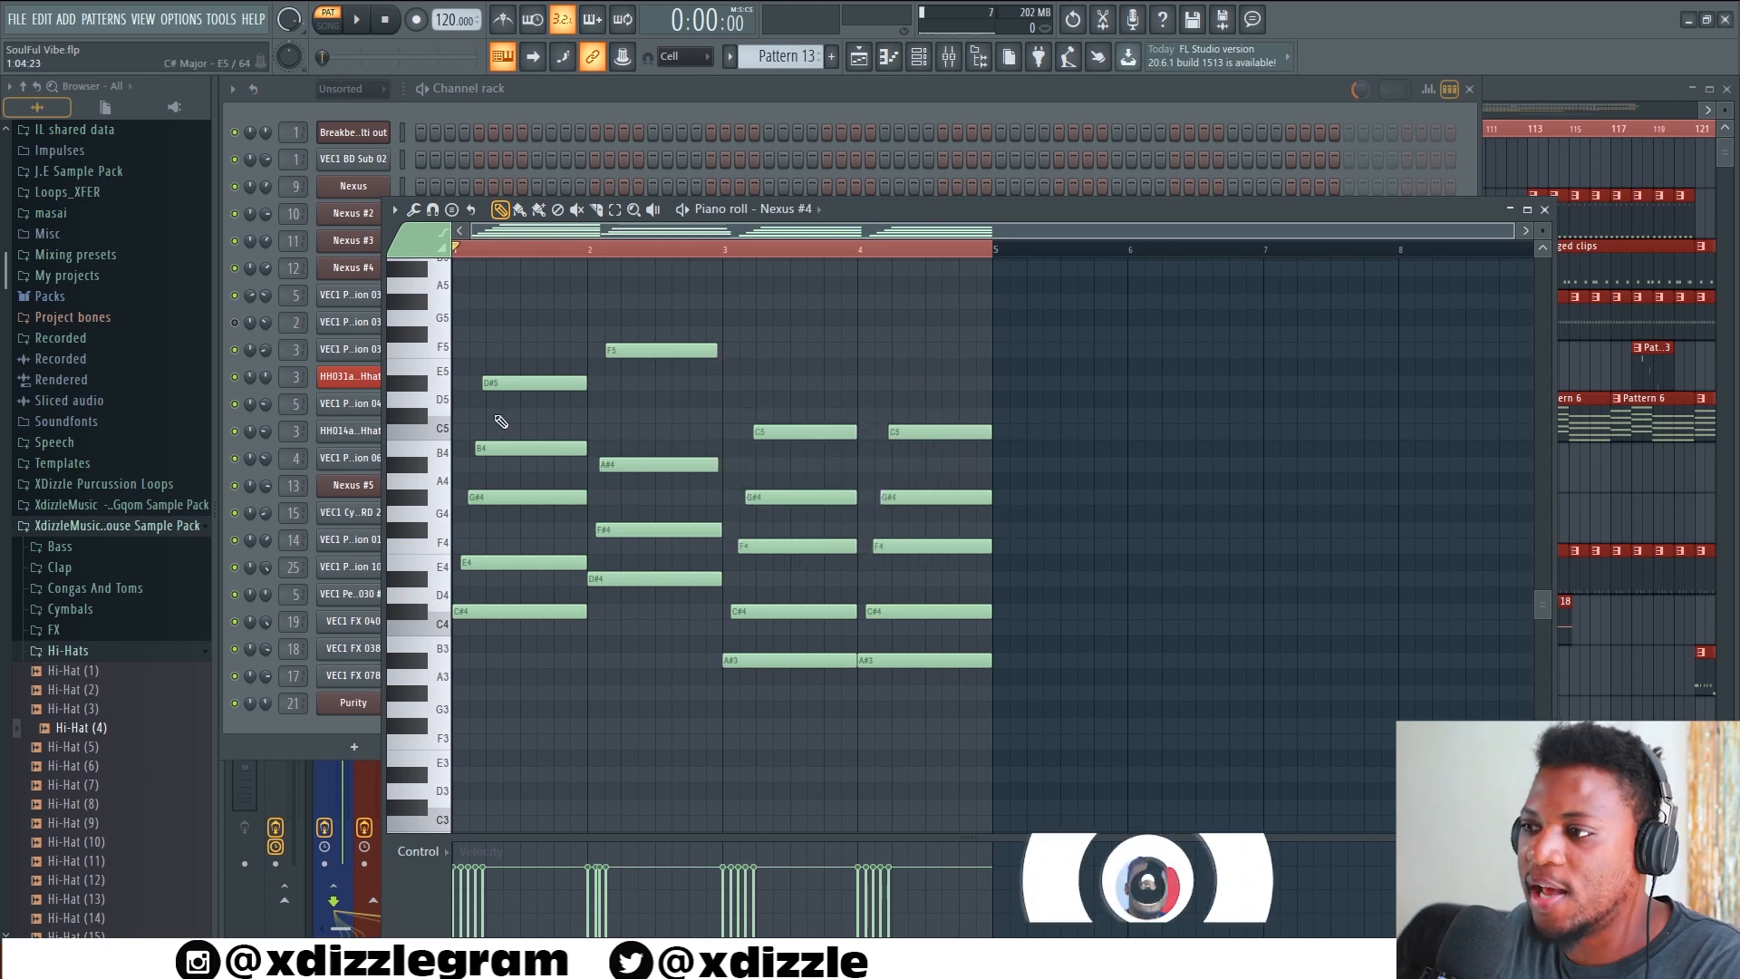
# Play the strummed Nexus #4 chords of Pattern 13 and stop the playback
pyautogui.press('space')
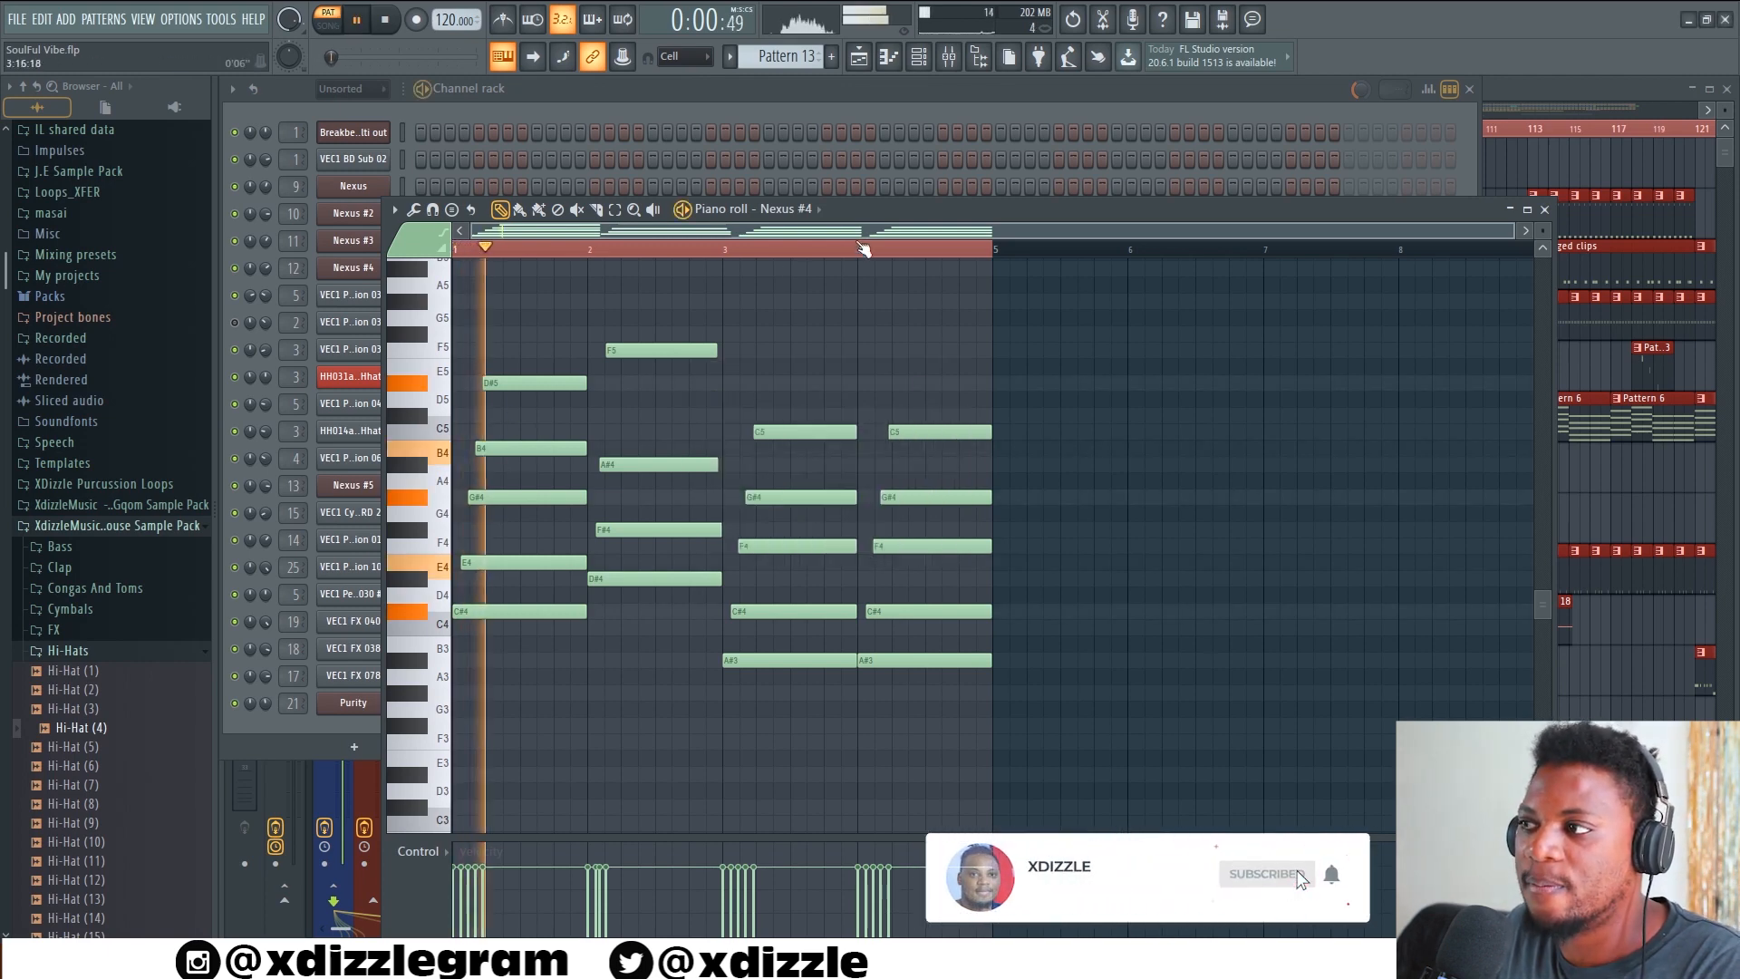
pyautogui.press('F7')
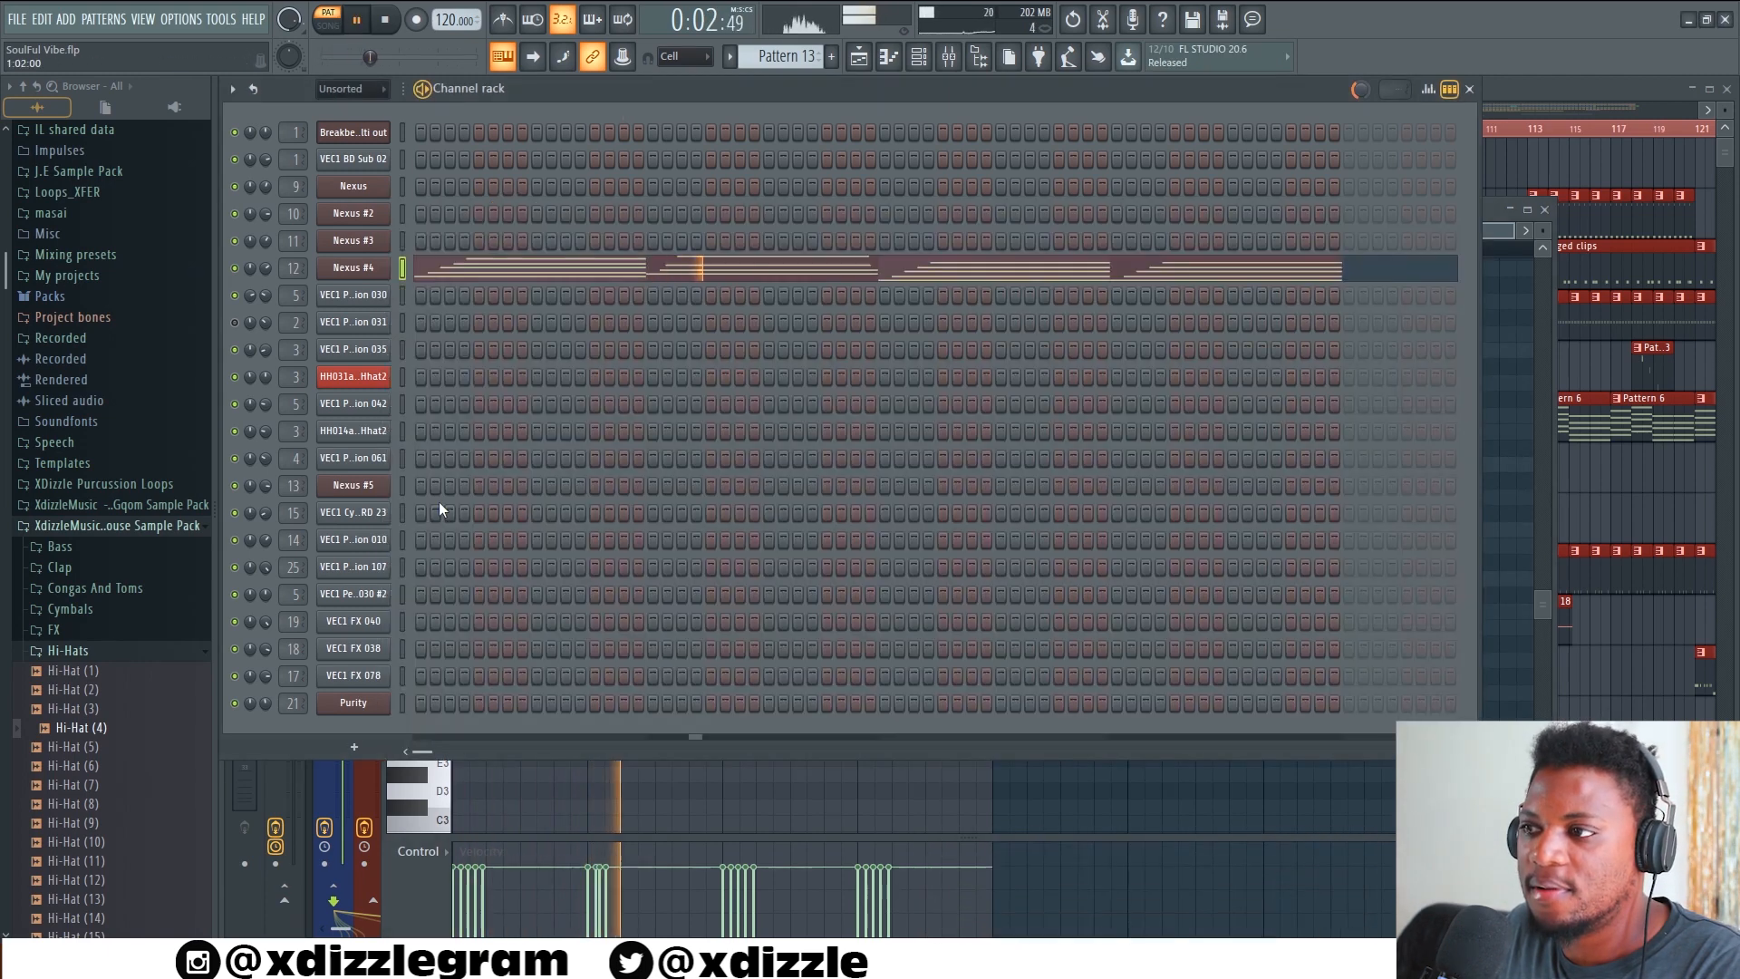
pyautogui.press('space')
# Open the Nexus #4 instrument to check its preset, and return to the playlist arrangement
pyautogui.click(358, 268)
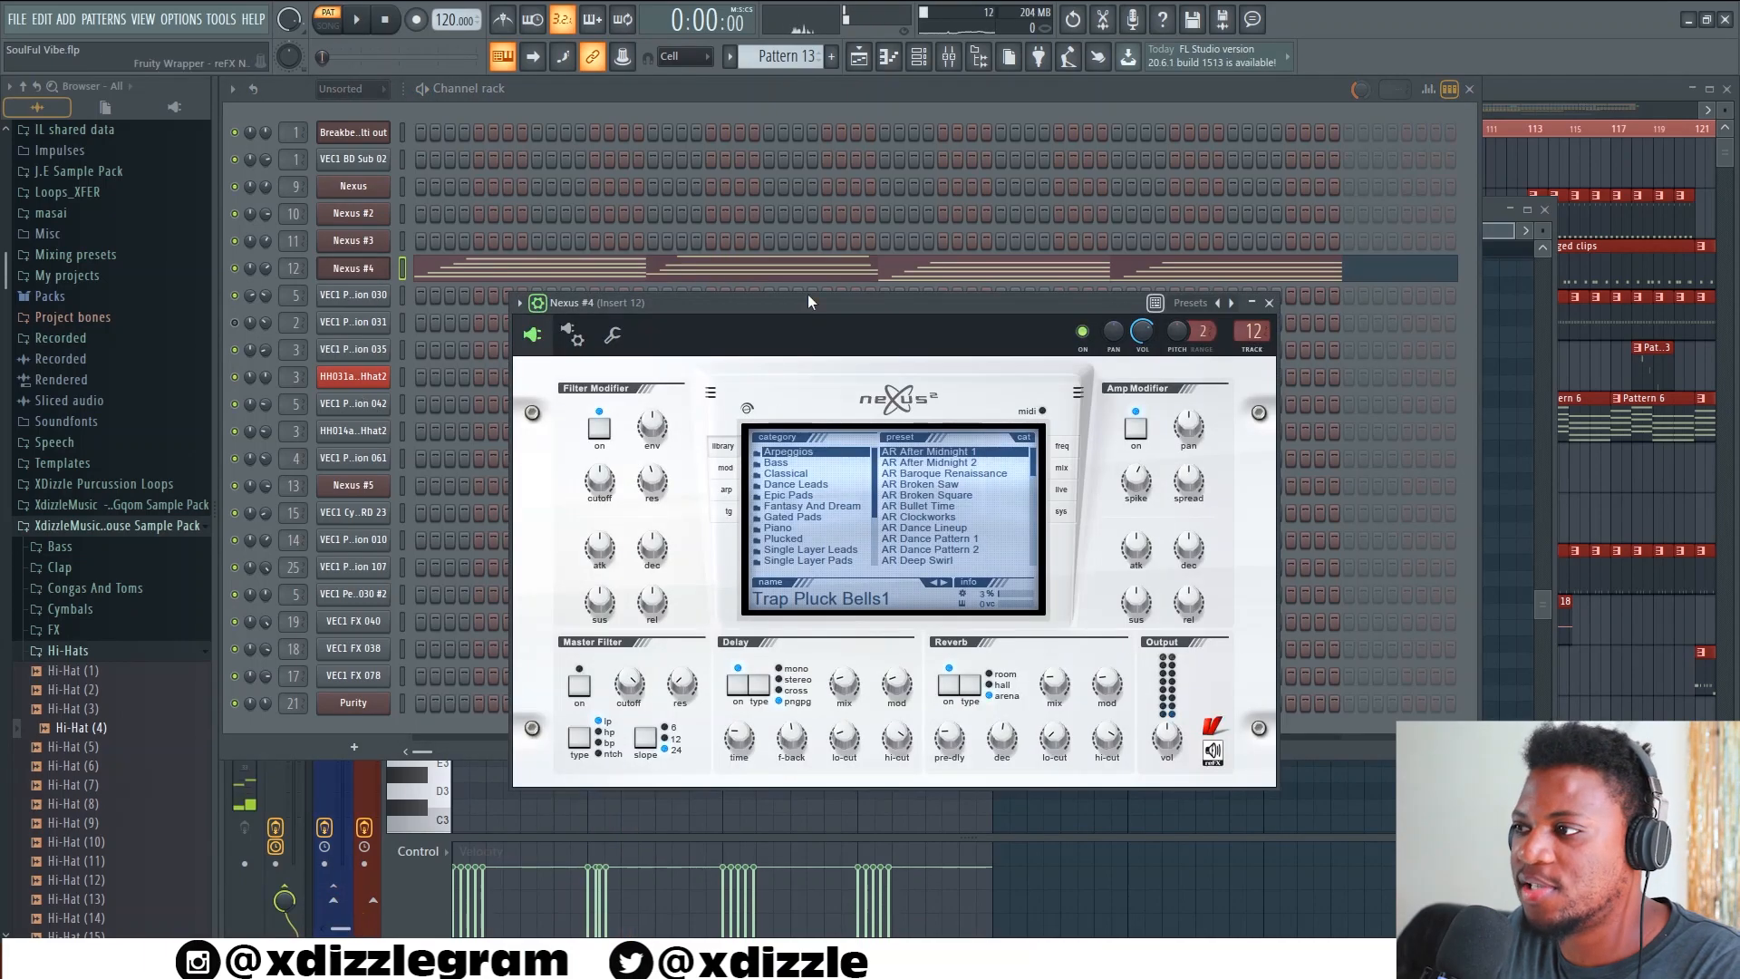
pyautogui.click(1118, 263)
pyautogui.click(1507, 89)
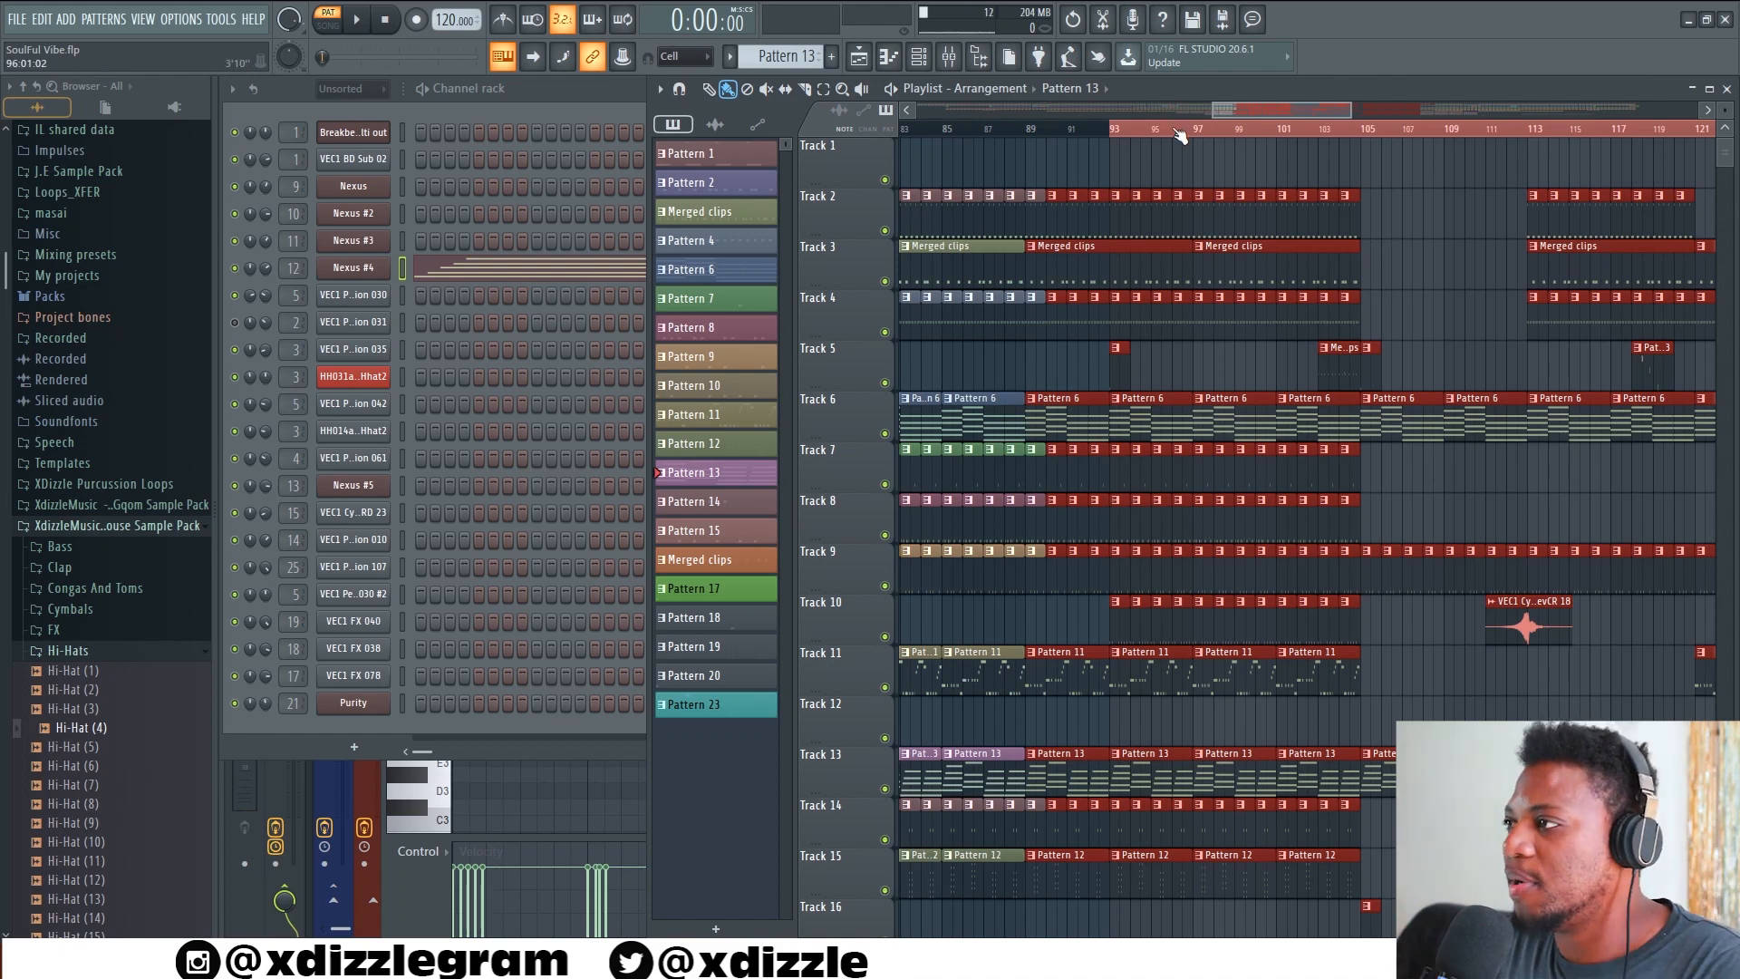
# Open Pattern 1 from the playlist and show the FPC drum kit of its Breakbeat multi out channel
pyautogui.scroll(-3, 1178, 134)
pyautogui.doubleClick(1156, 212)
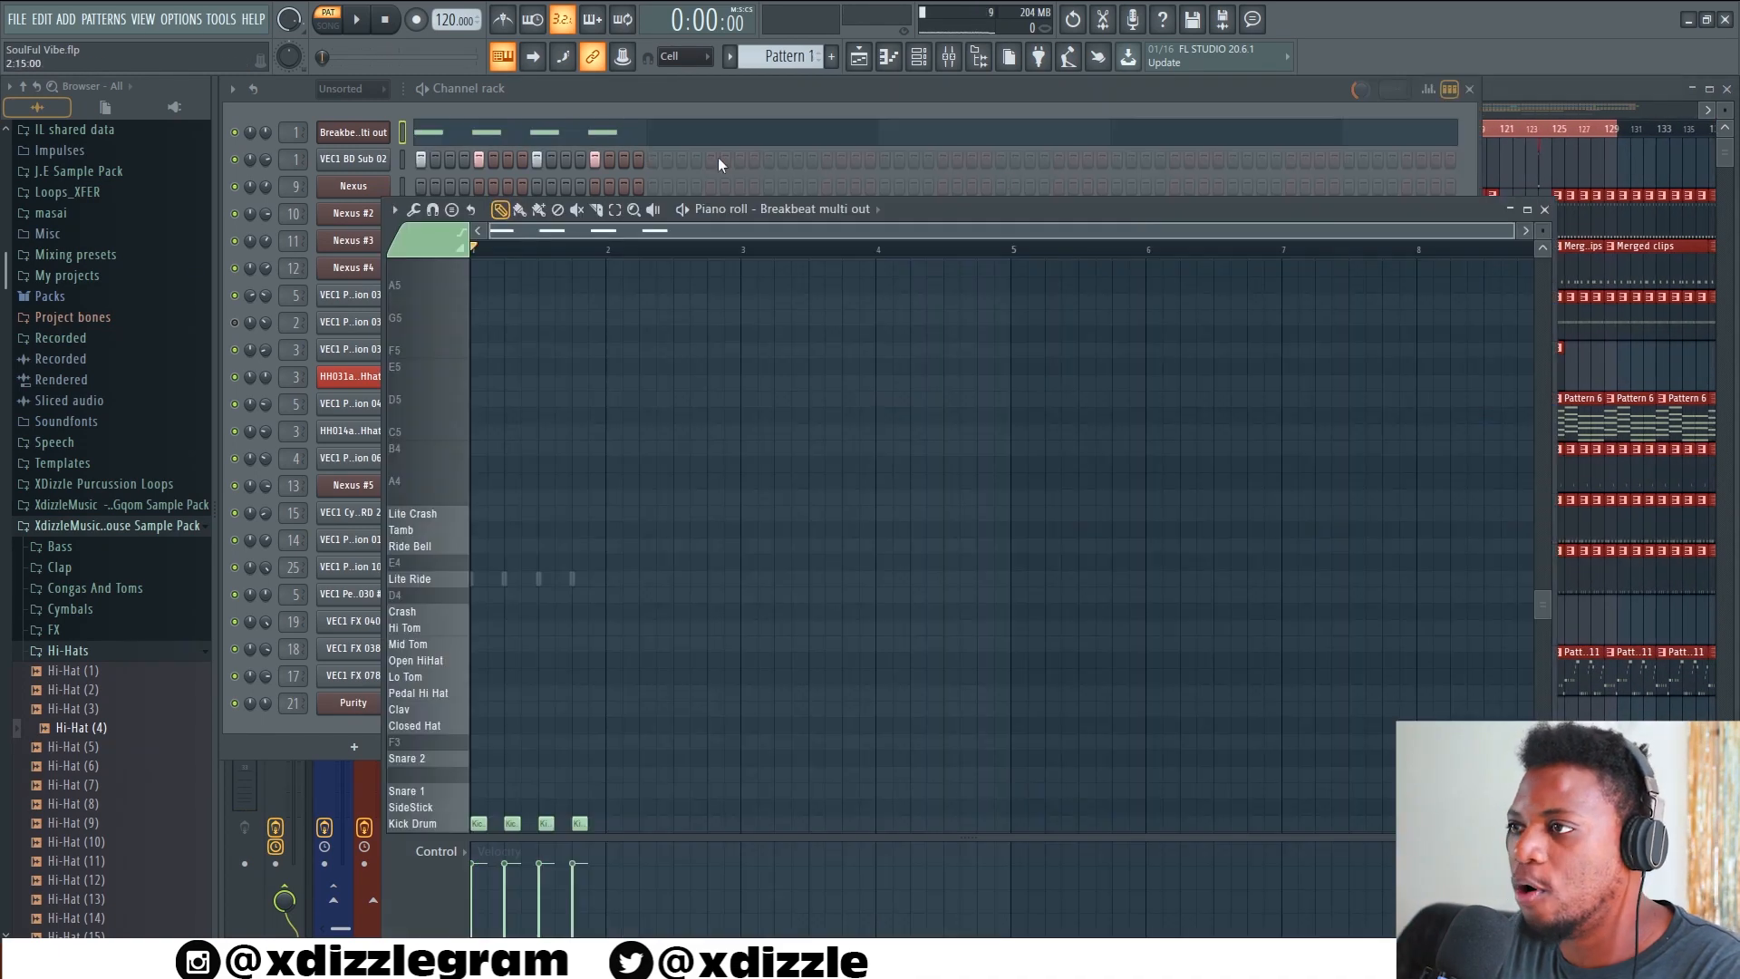
pyautogui.click(351, 133)
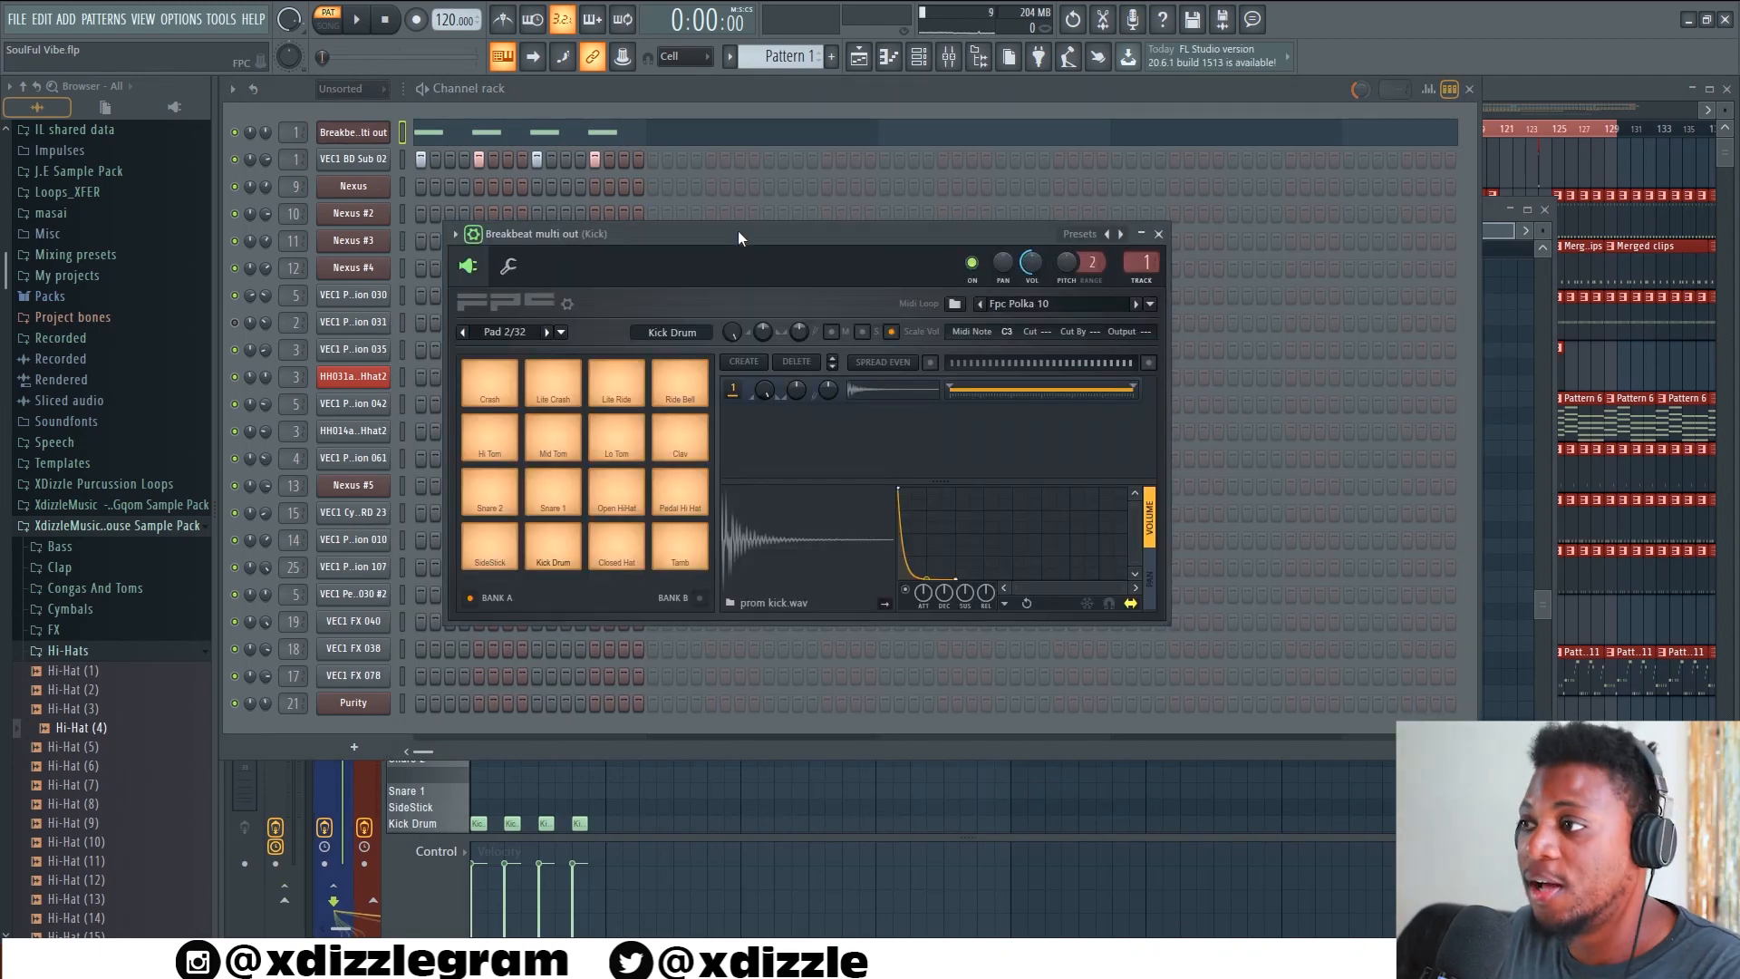
pyautogui.moveTo(738, 238); pyautogui.dragTo(705, 261)
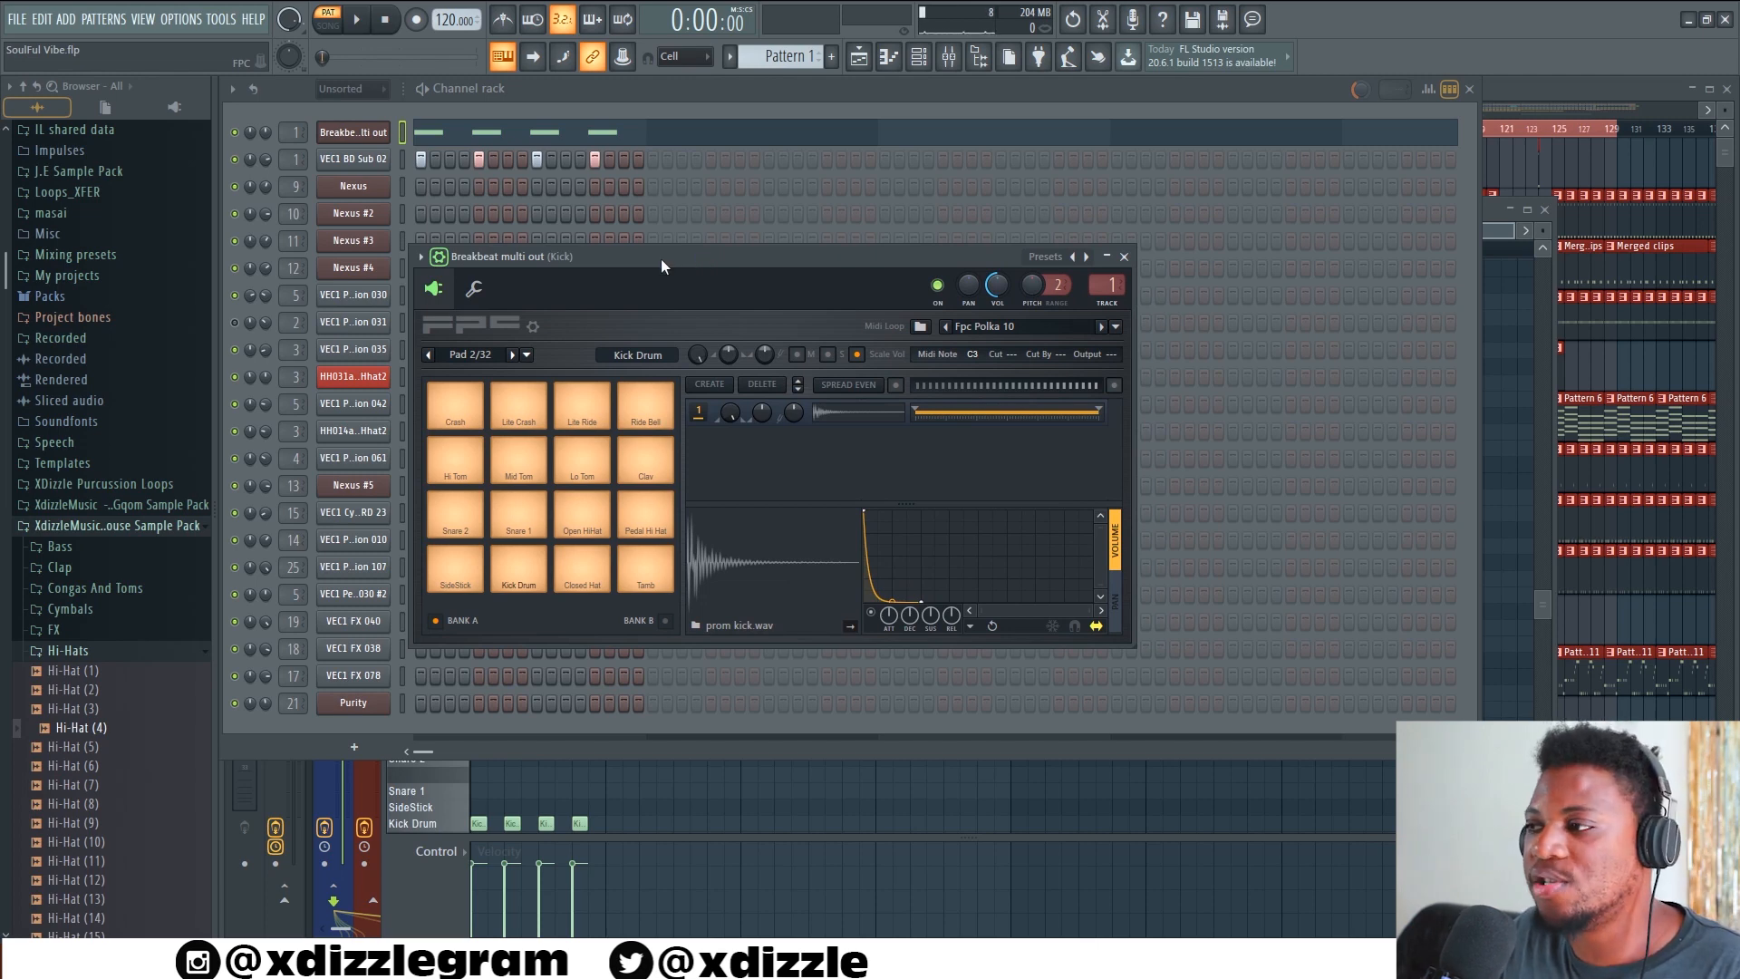
# Audition the side stick, kick, snare, hi-hat and tambourine pads of the Breakbeat multi out drum kit
pyautogui.click(466, 569)
pyautogui.click(528, 578)
pyautogui.click(520, 530)
pyautogui.click(472, 526)
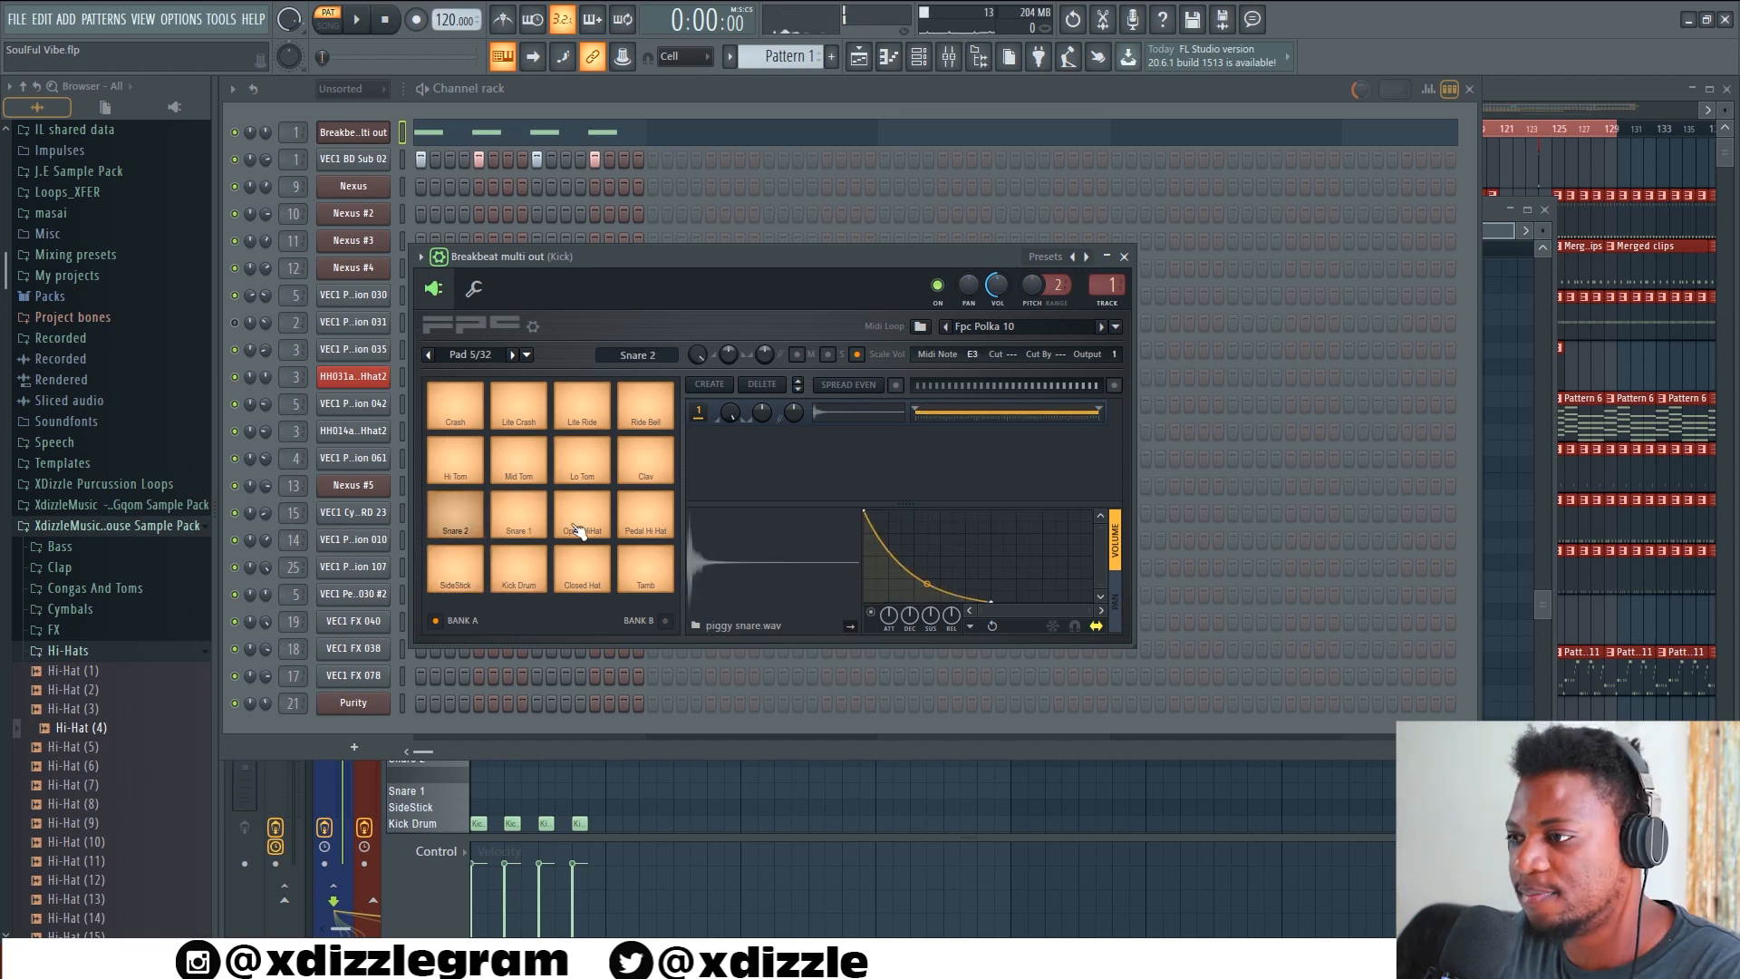
pyautogui.click(580, 529)
pyautogui.click(586, 579)
pyautogui.click(661, 585)
pyautogui.click(643, 527)
pyautogui.click(574, 526)
pyautogui.click(577, 580)
pyautogui.click(519, 587)
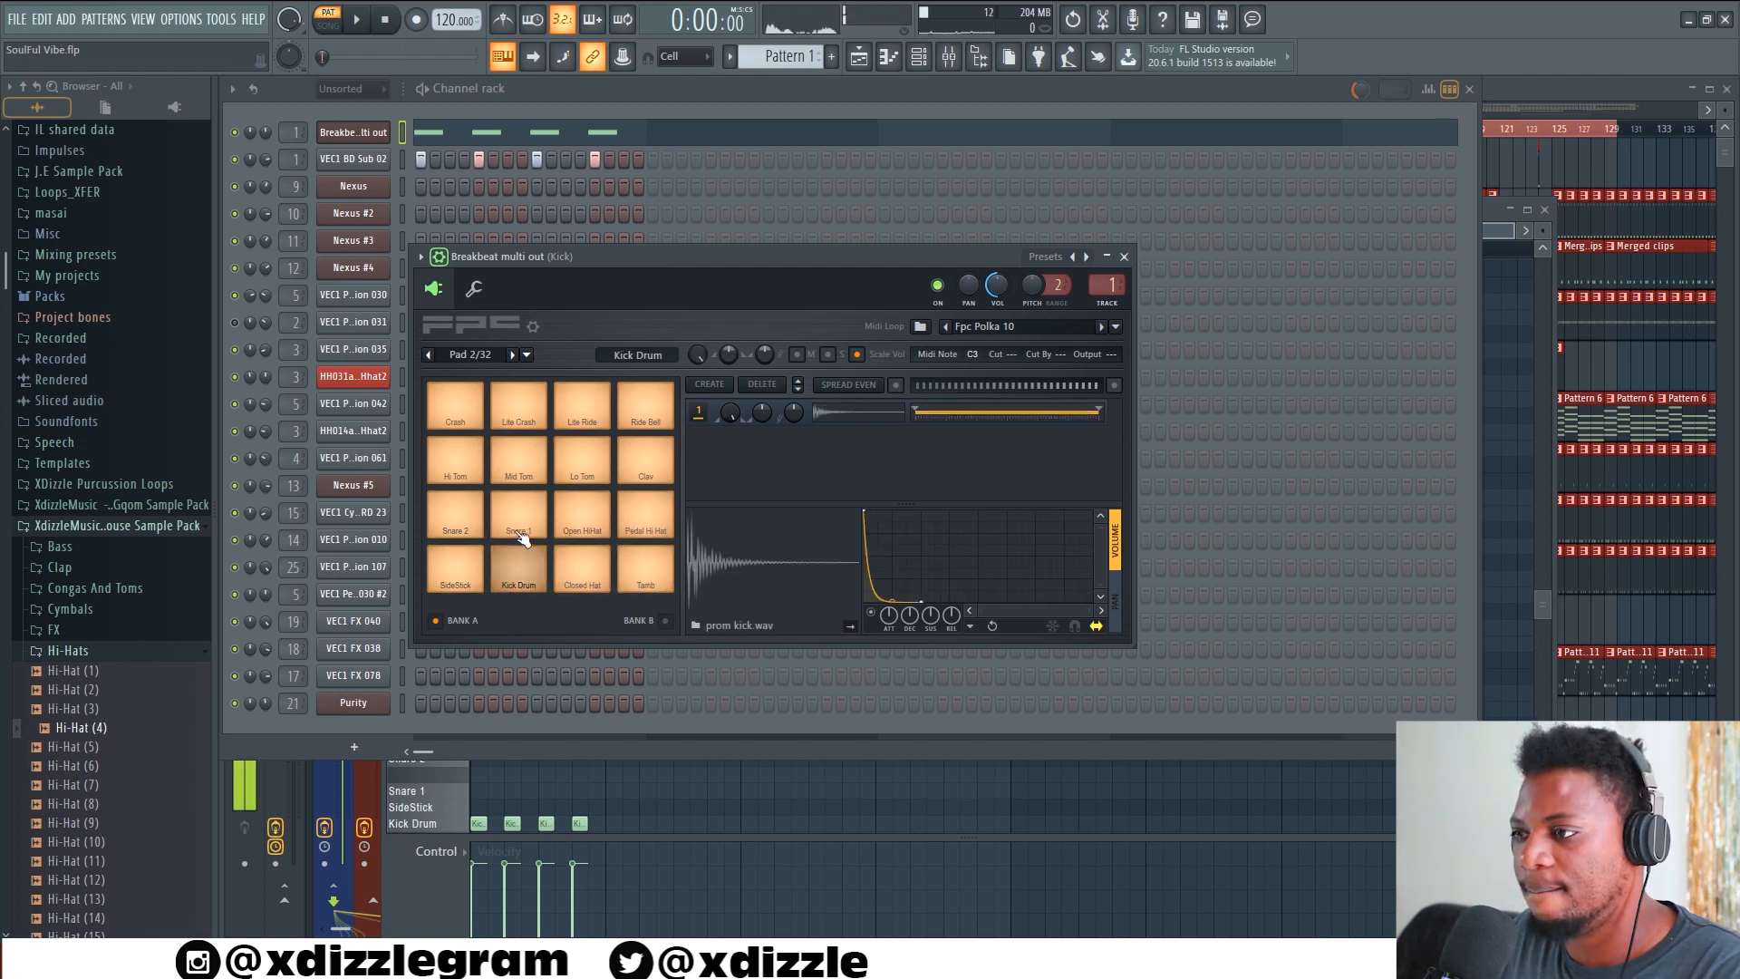
pyautogui.click(518, 530)
pyautogui.click(466, 525)
pyautogui.click(466, 564)
pyautogui.click(583, 580)
pyautogui.click(522, 575)
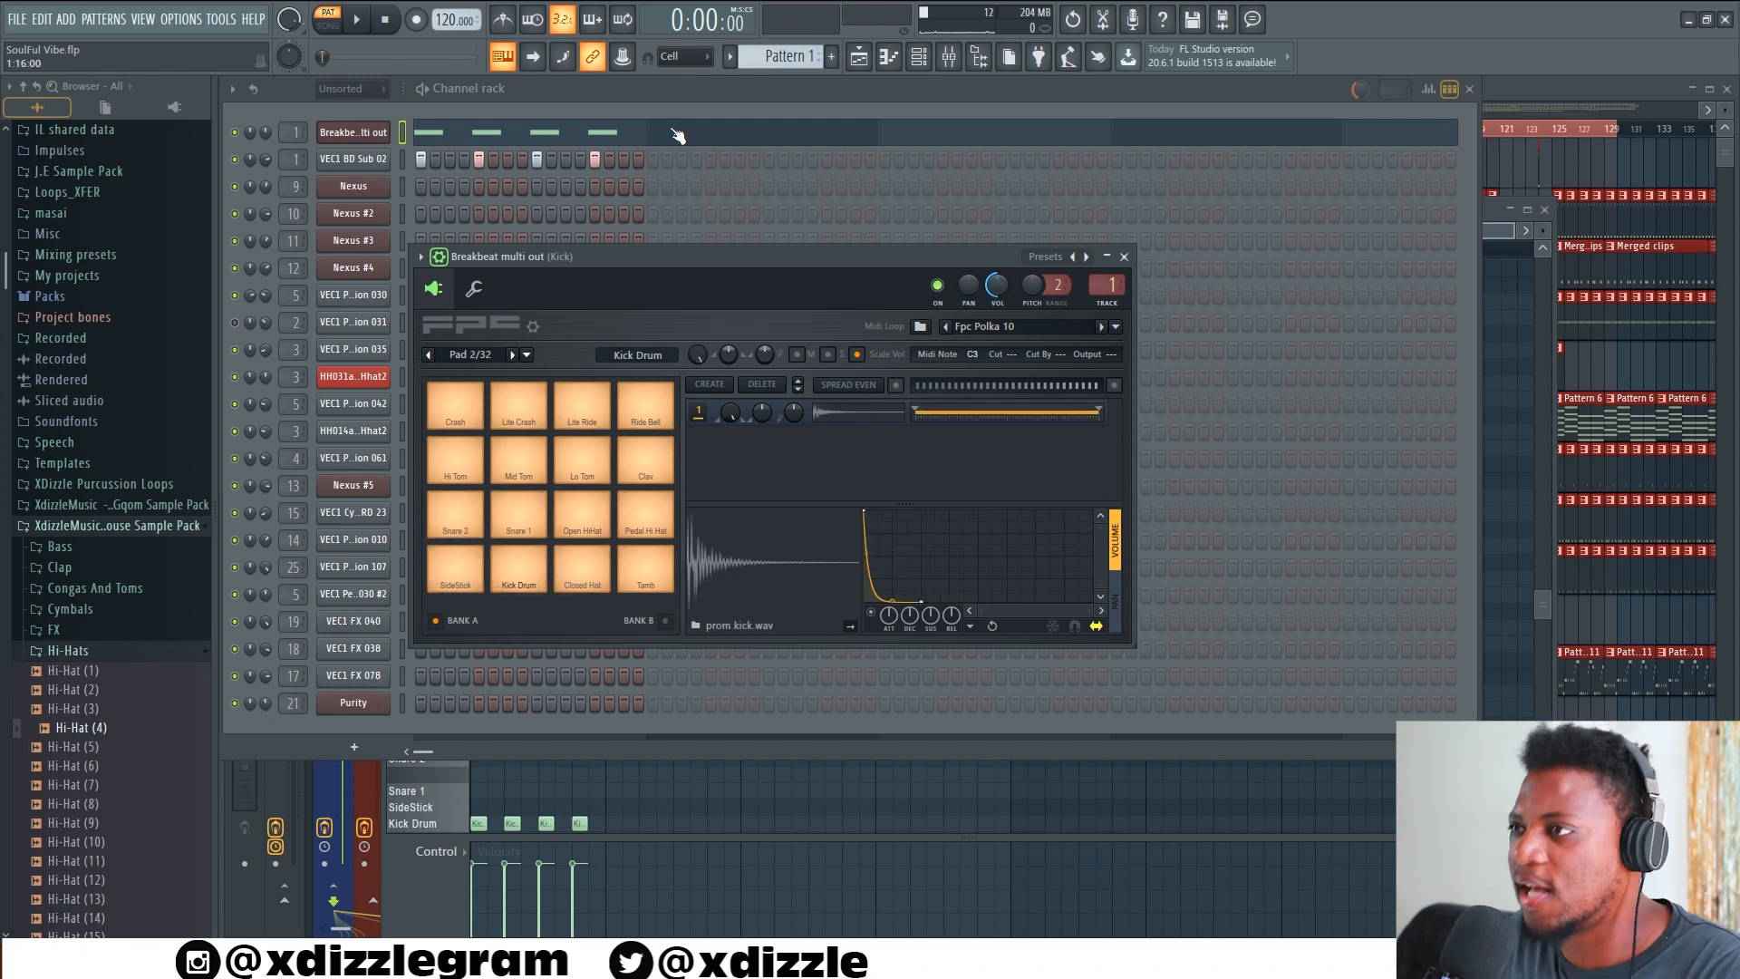
# Open the VEC1 BD Sub 02 channel to check its kick sample waveform, and return to the channel rack
pyautogui.click(716, 88)
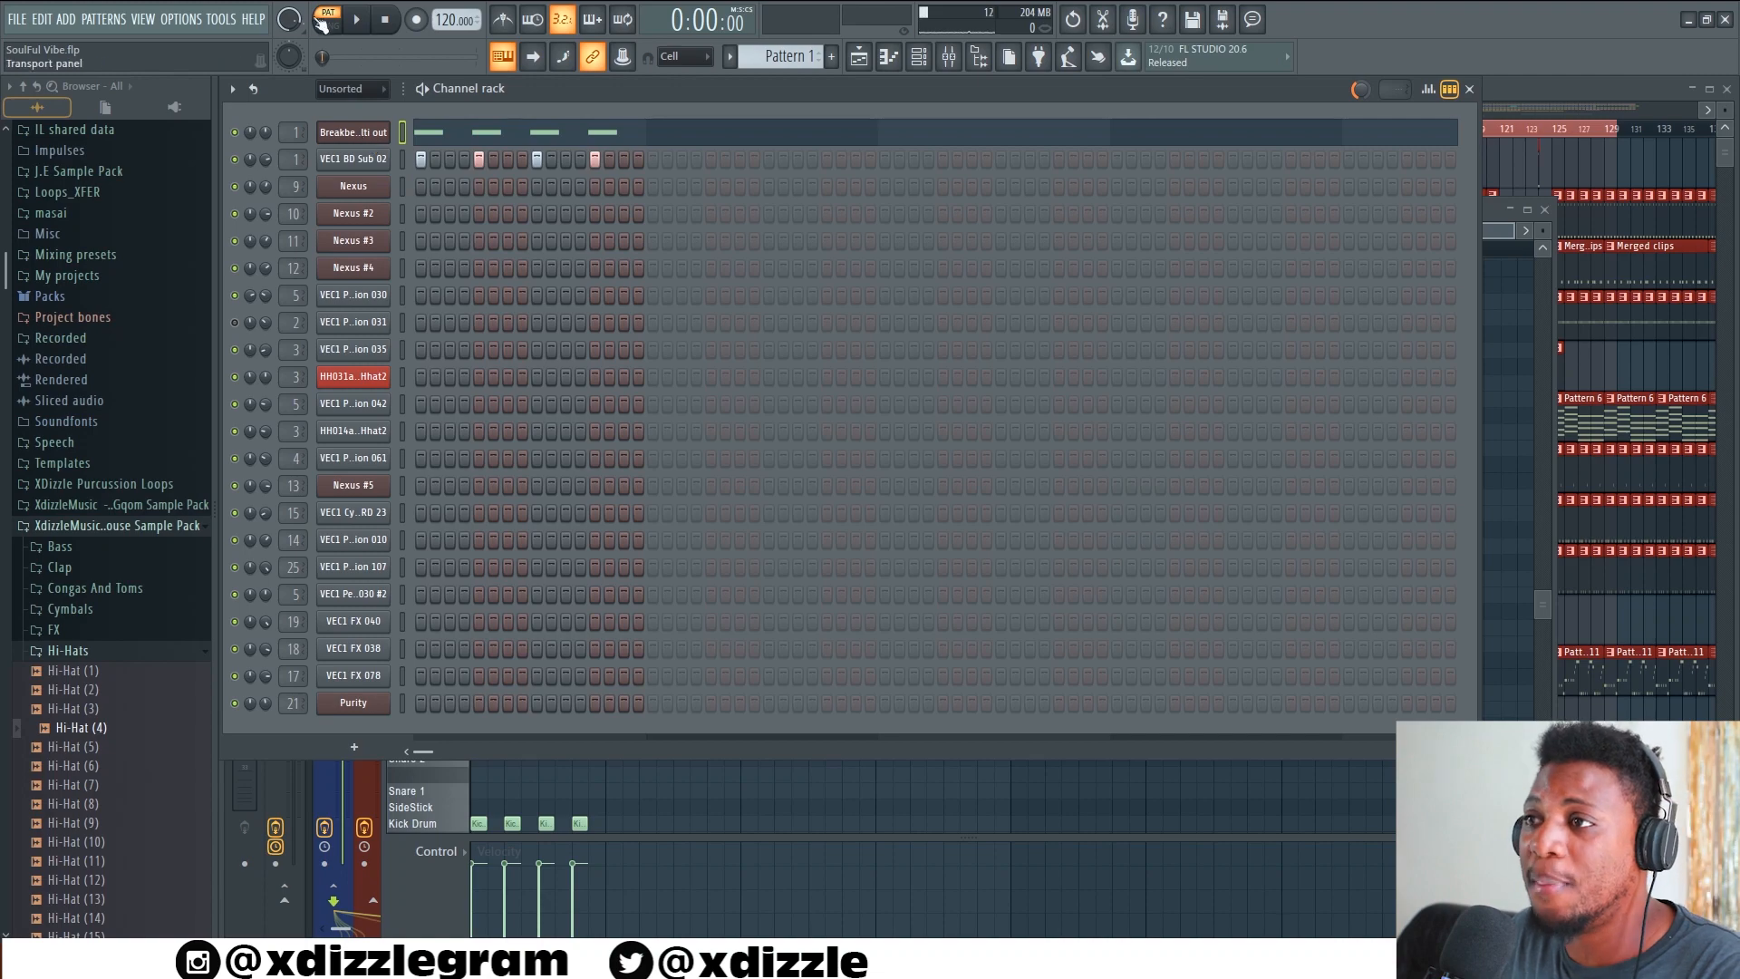
pyautogui.click(353, 159)
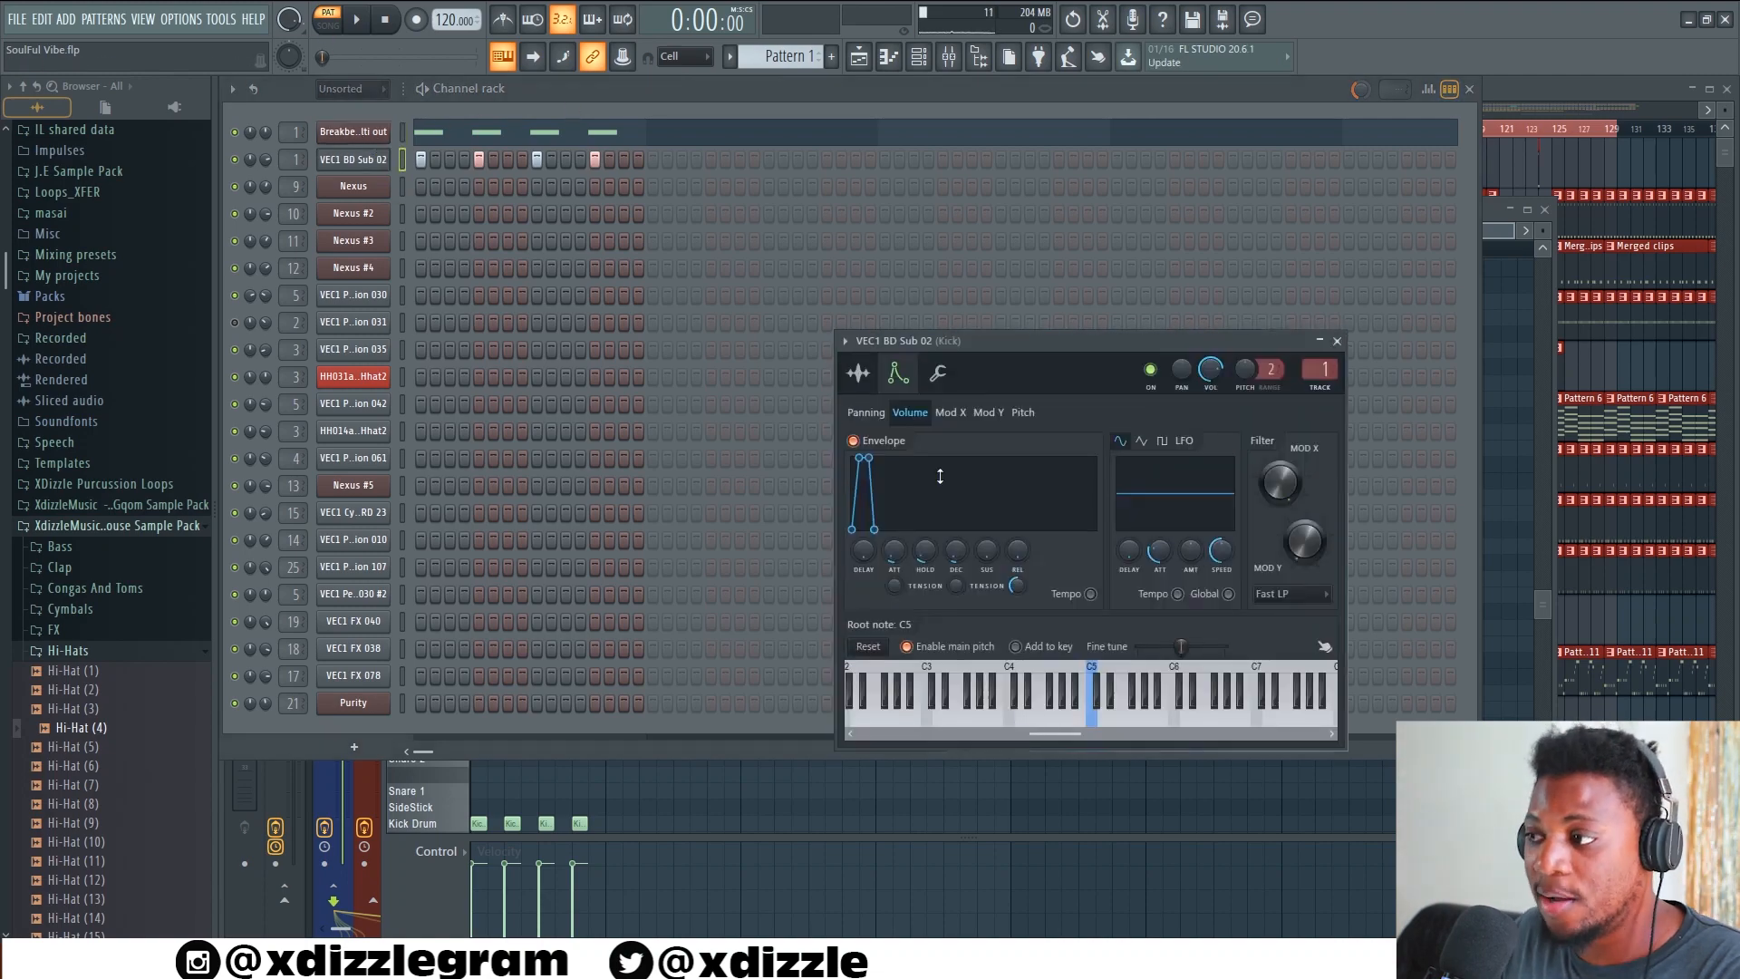
pyautogui.click(857, 379)
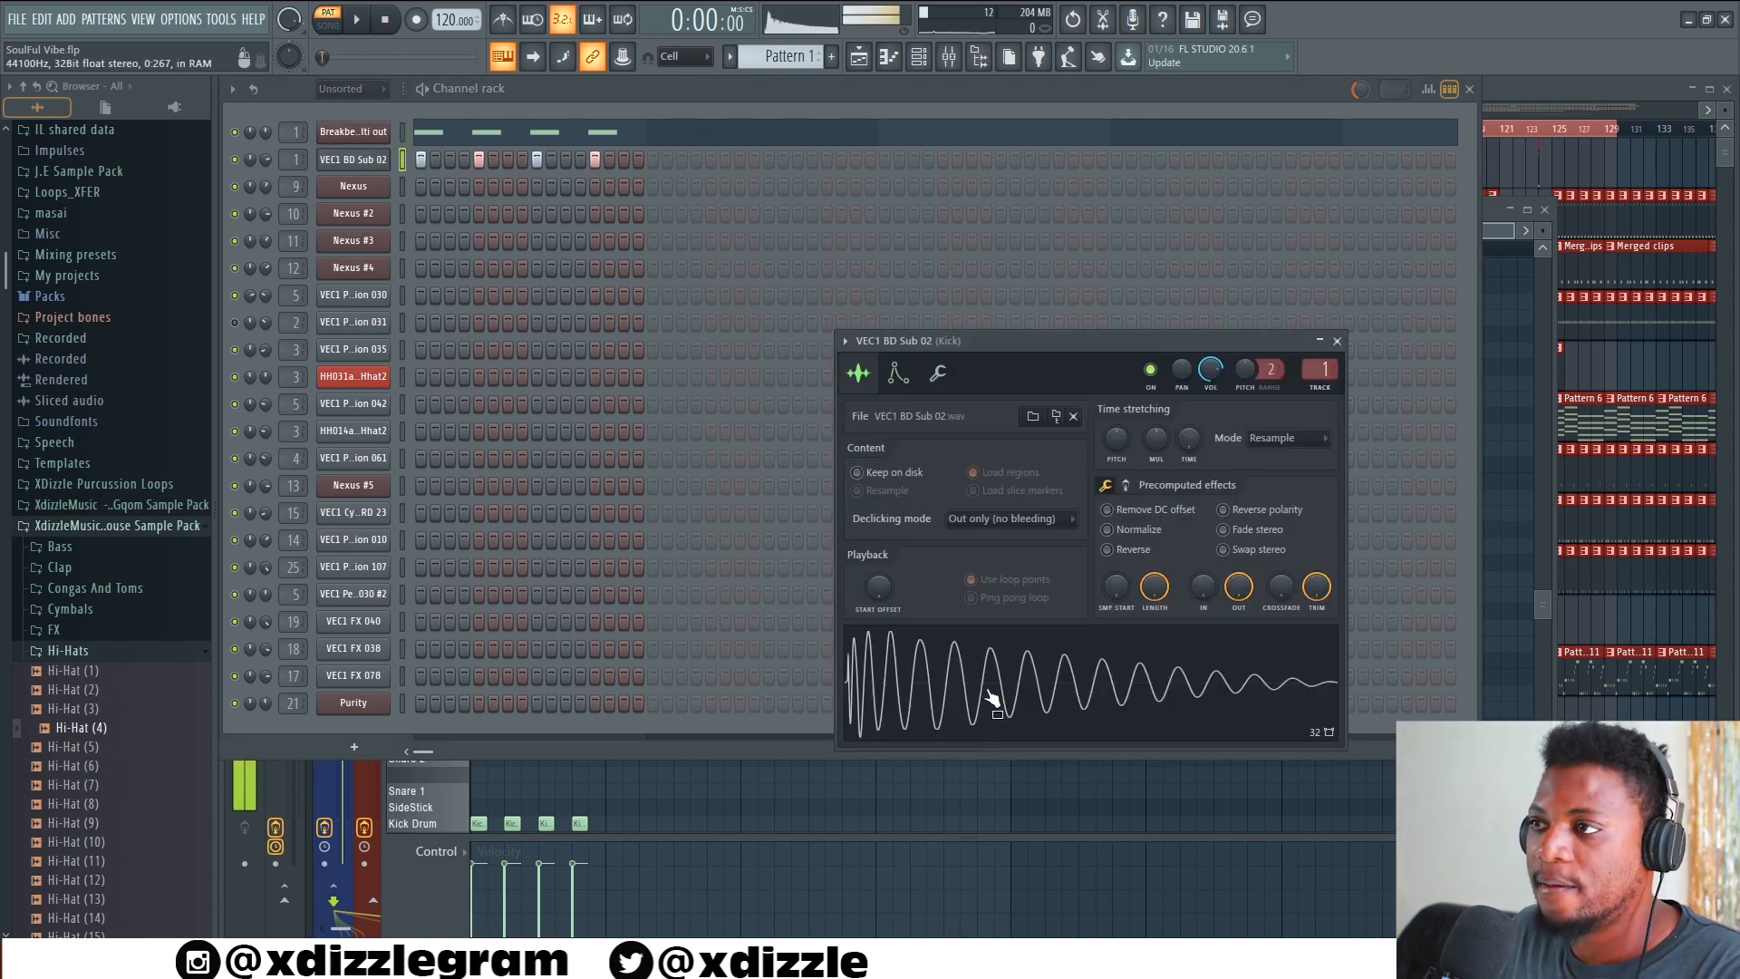
pyautogui.click(545, 91)
# Play the kicks of Pattern 1 and step through Pattern 2 and Merged clips to Pattern 4 during playback
pyautogui.press('space')
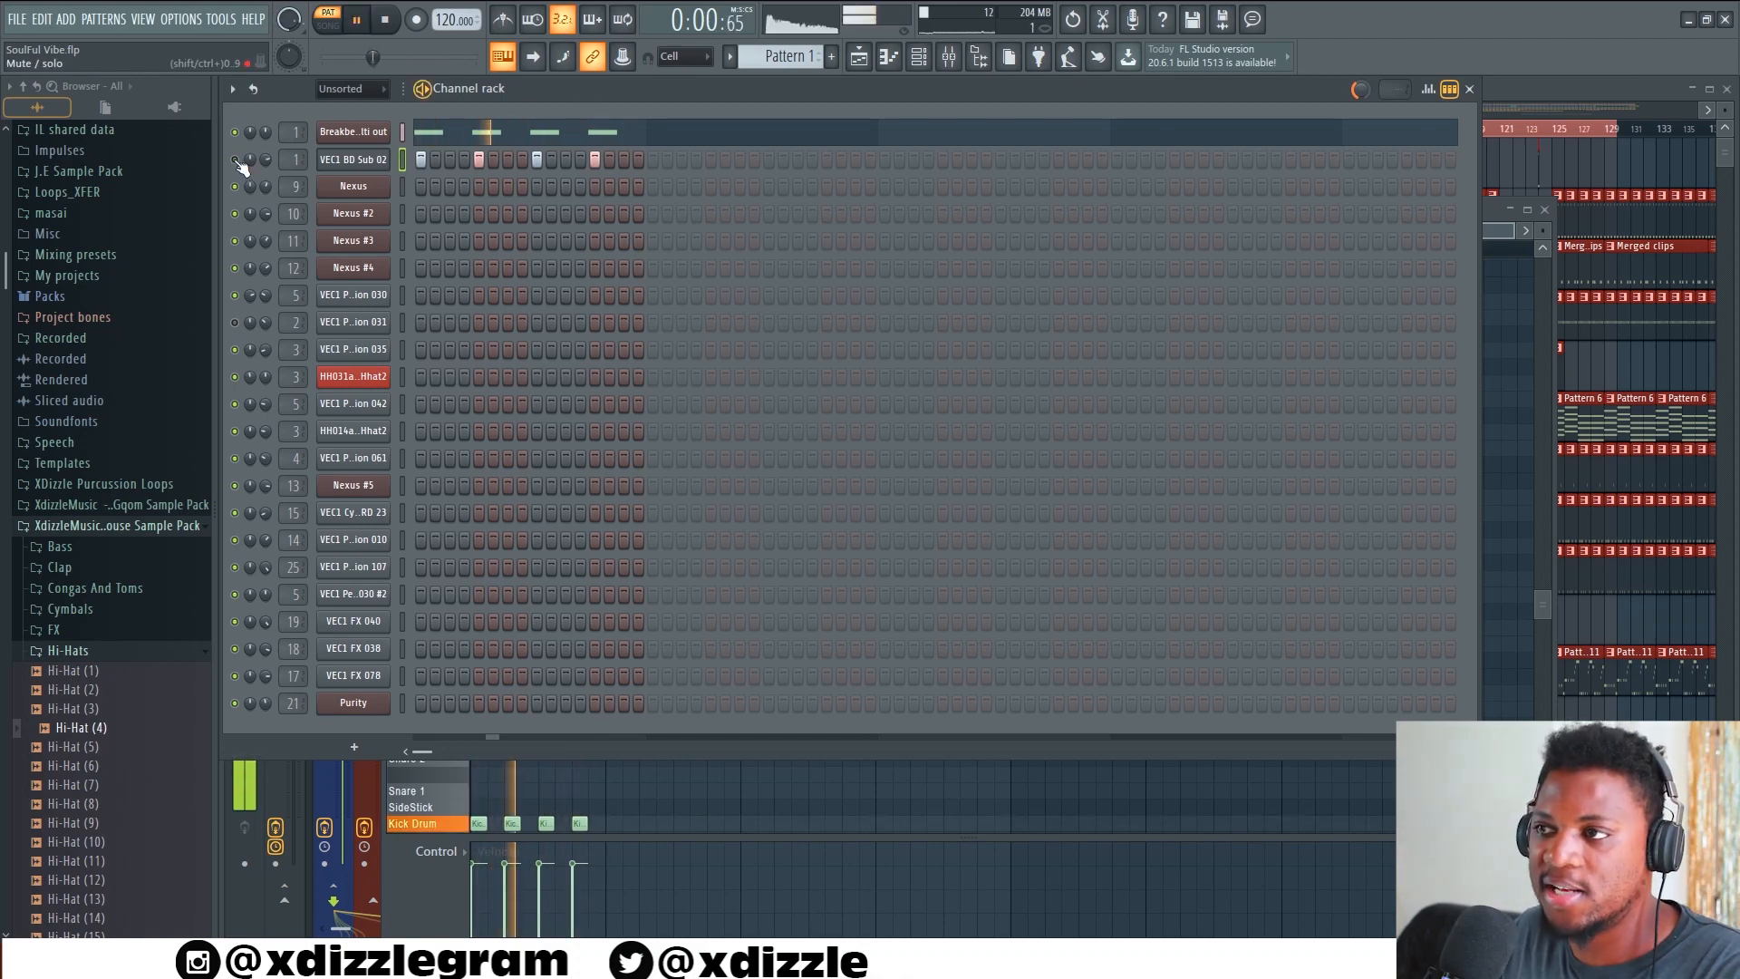
pyautogui.press('space')
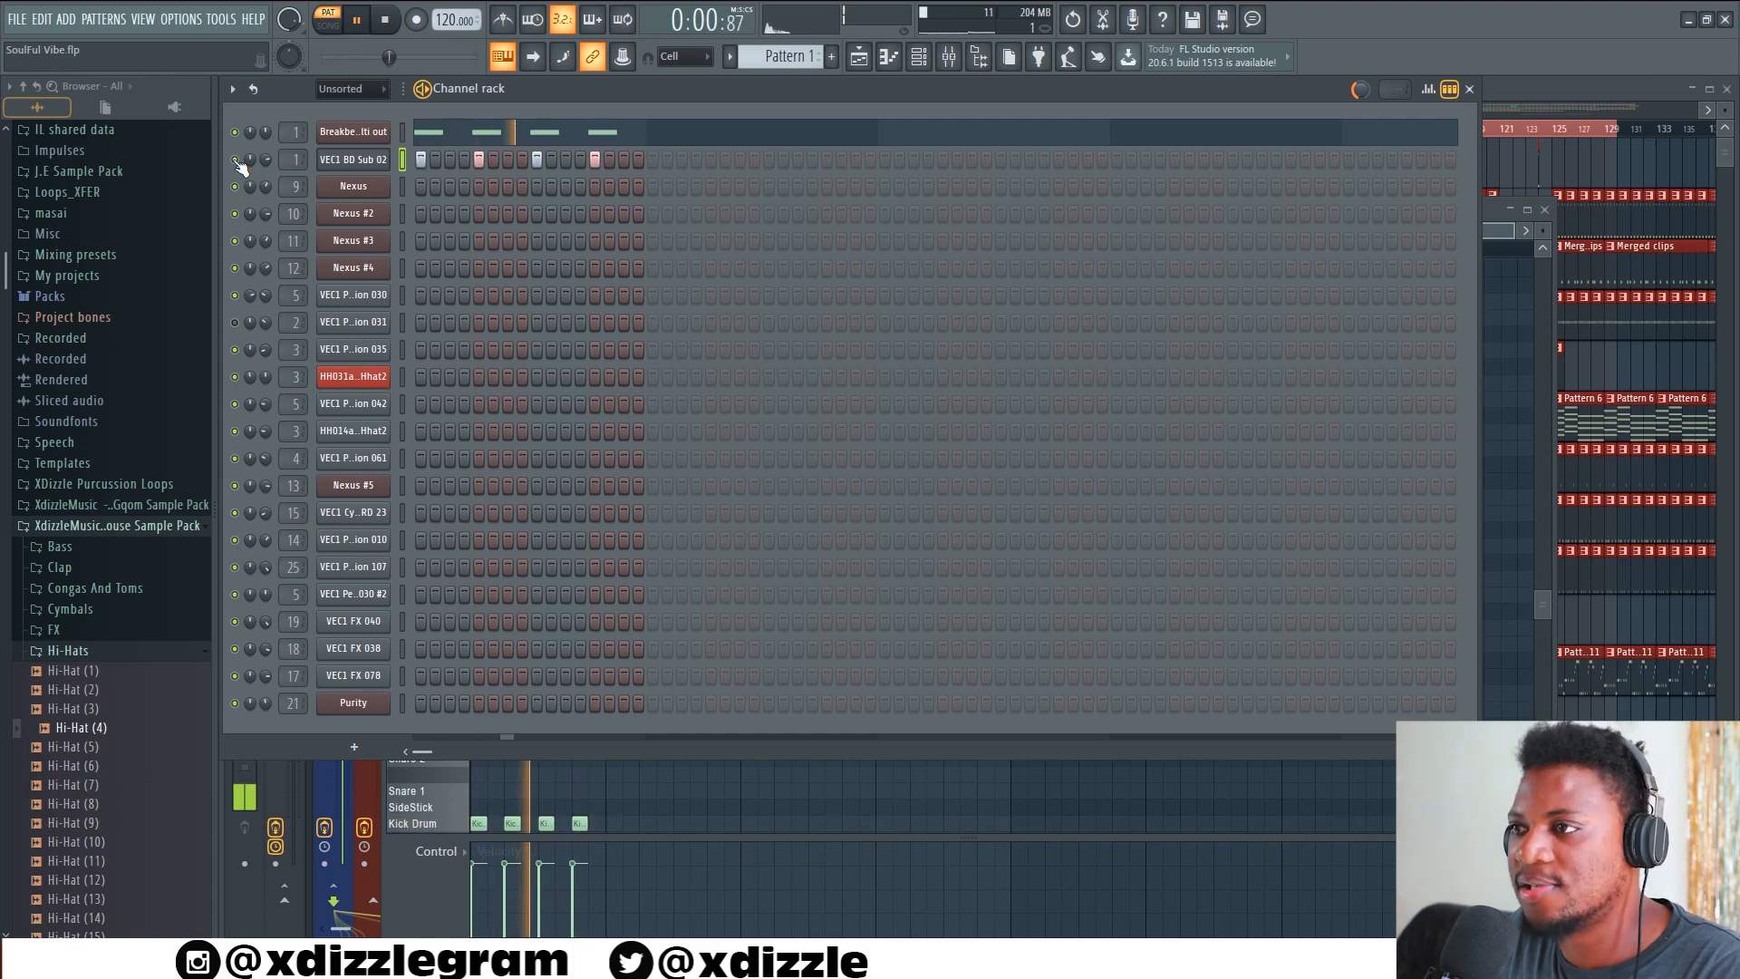
pyautogui.press('KP_Add')
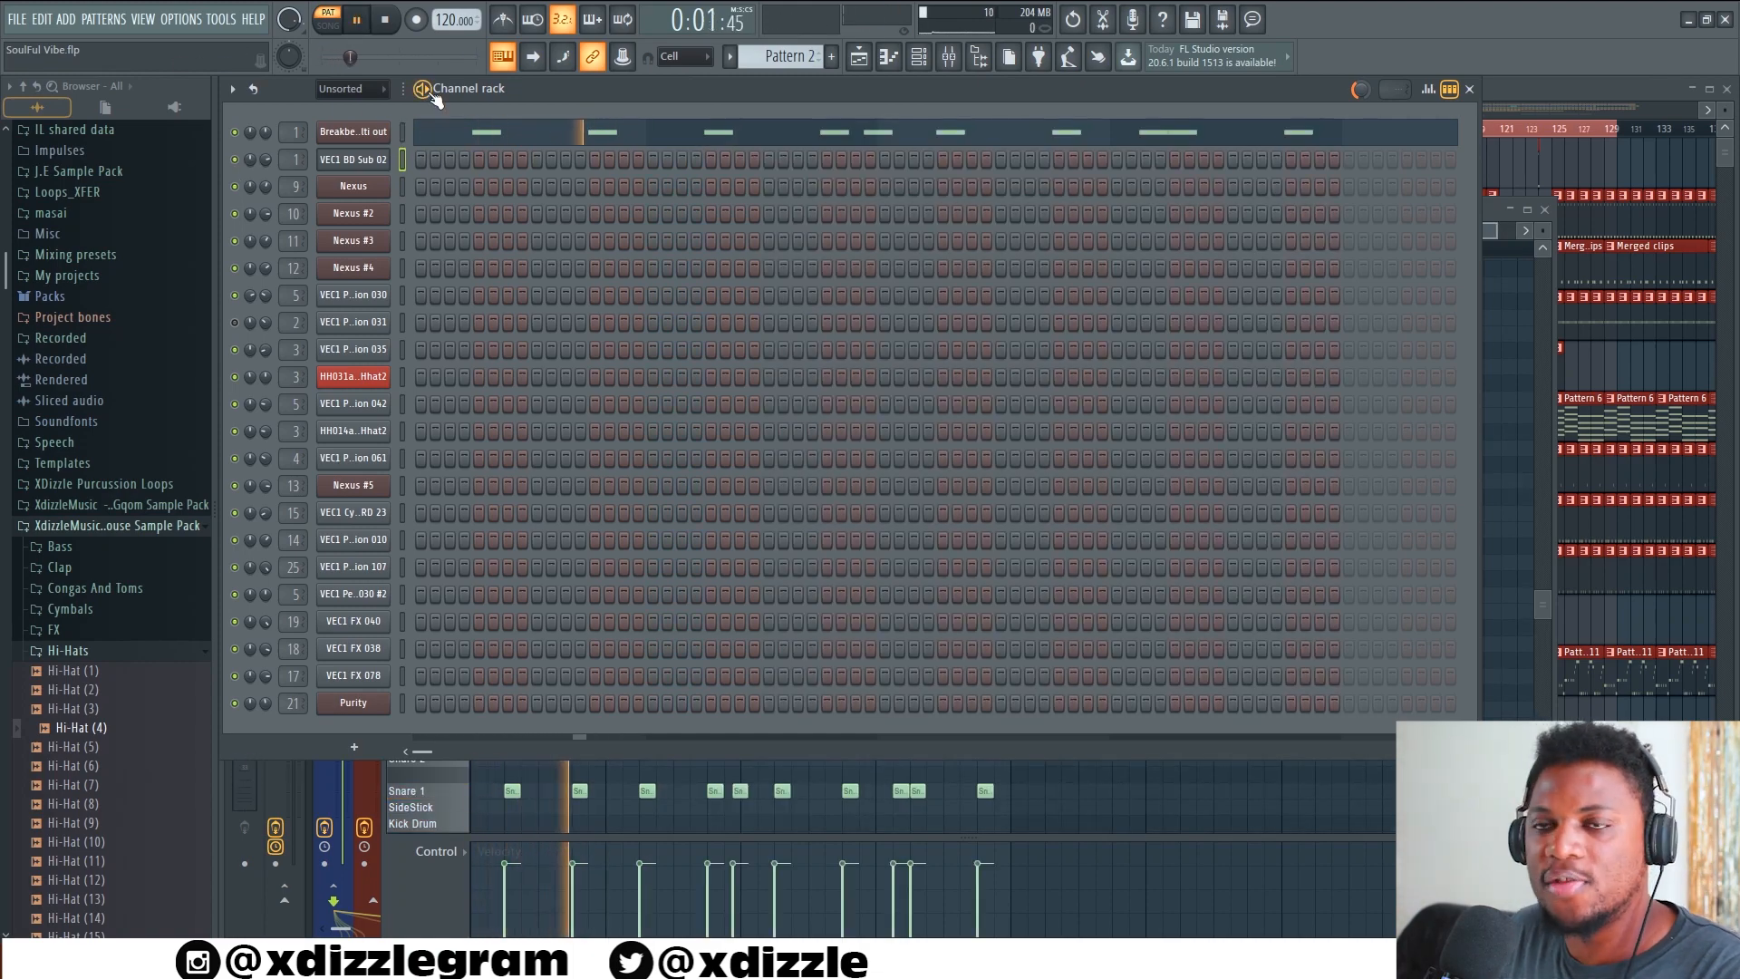
pyautogui.press('KP_Add')
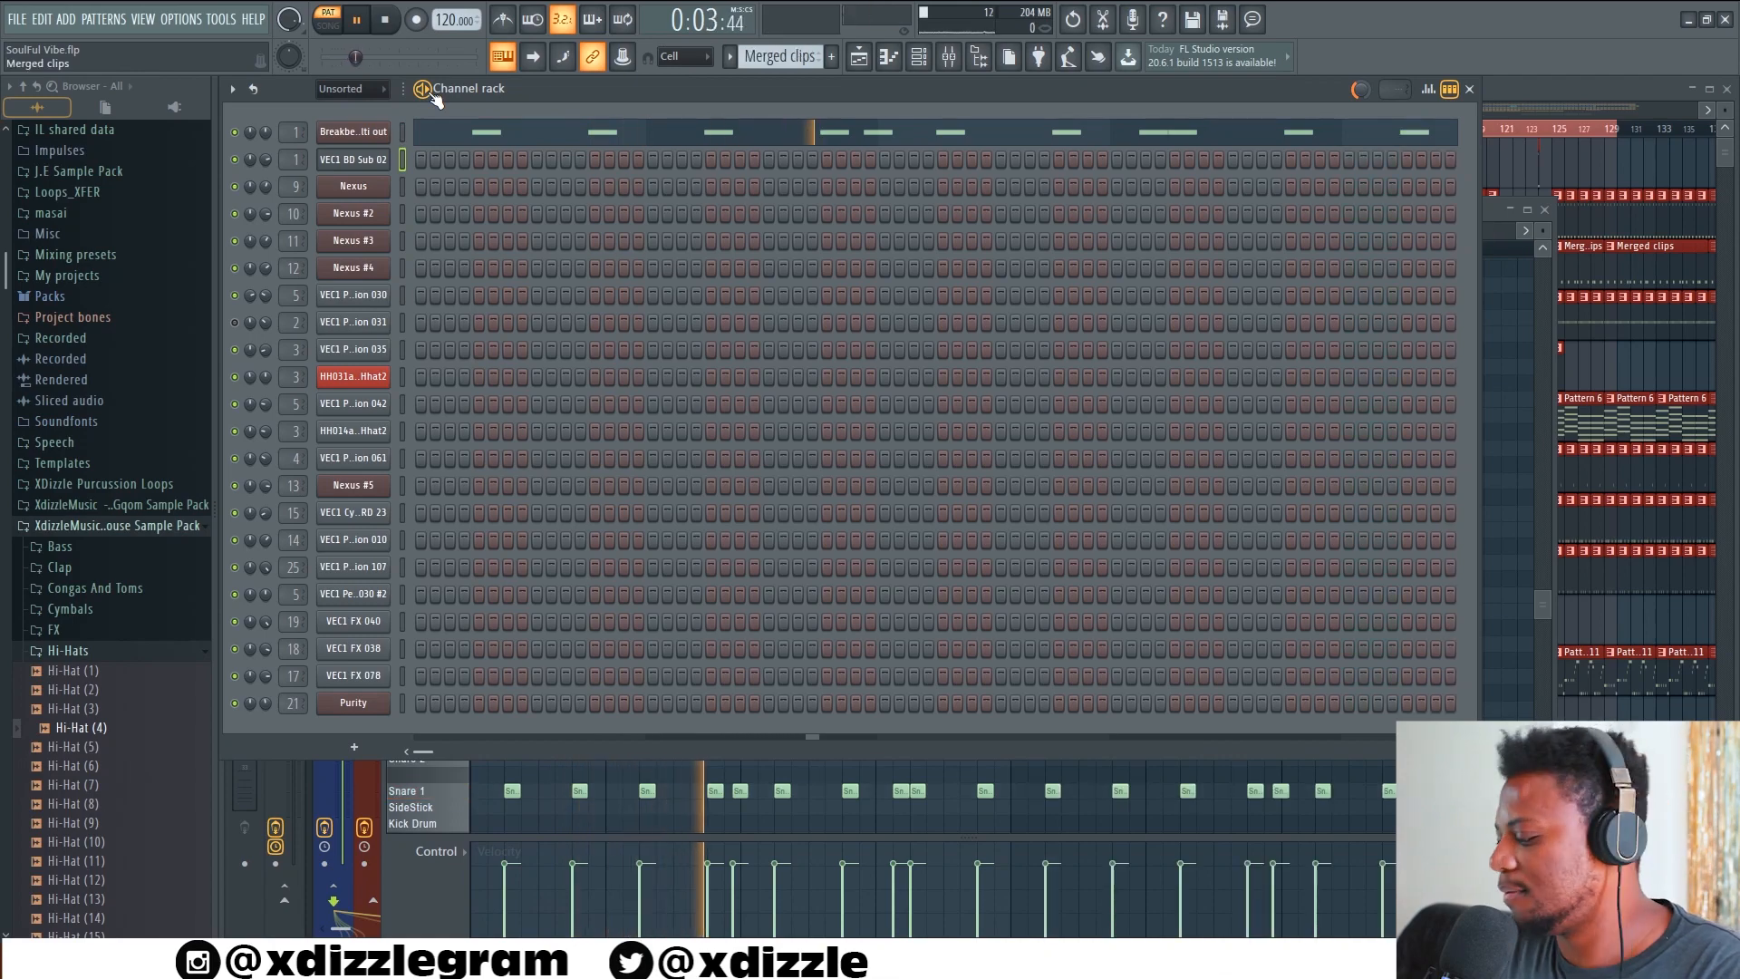
pyautogui.press('KP_Add')
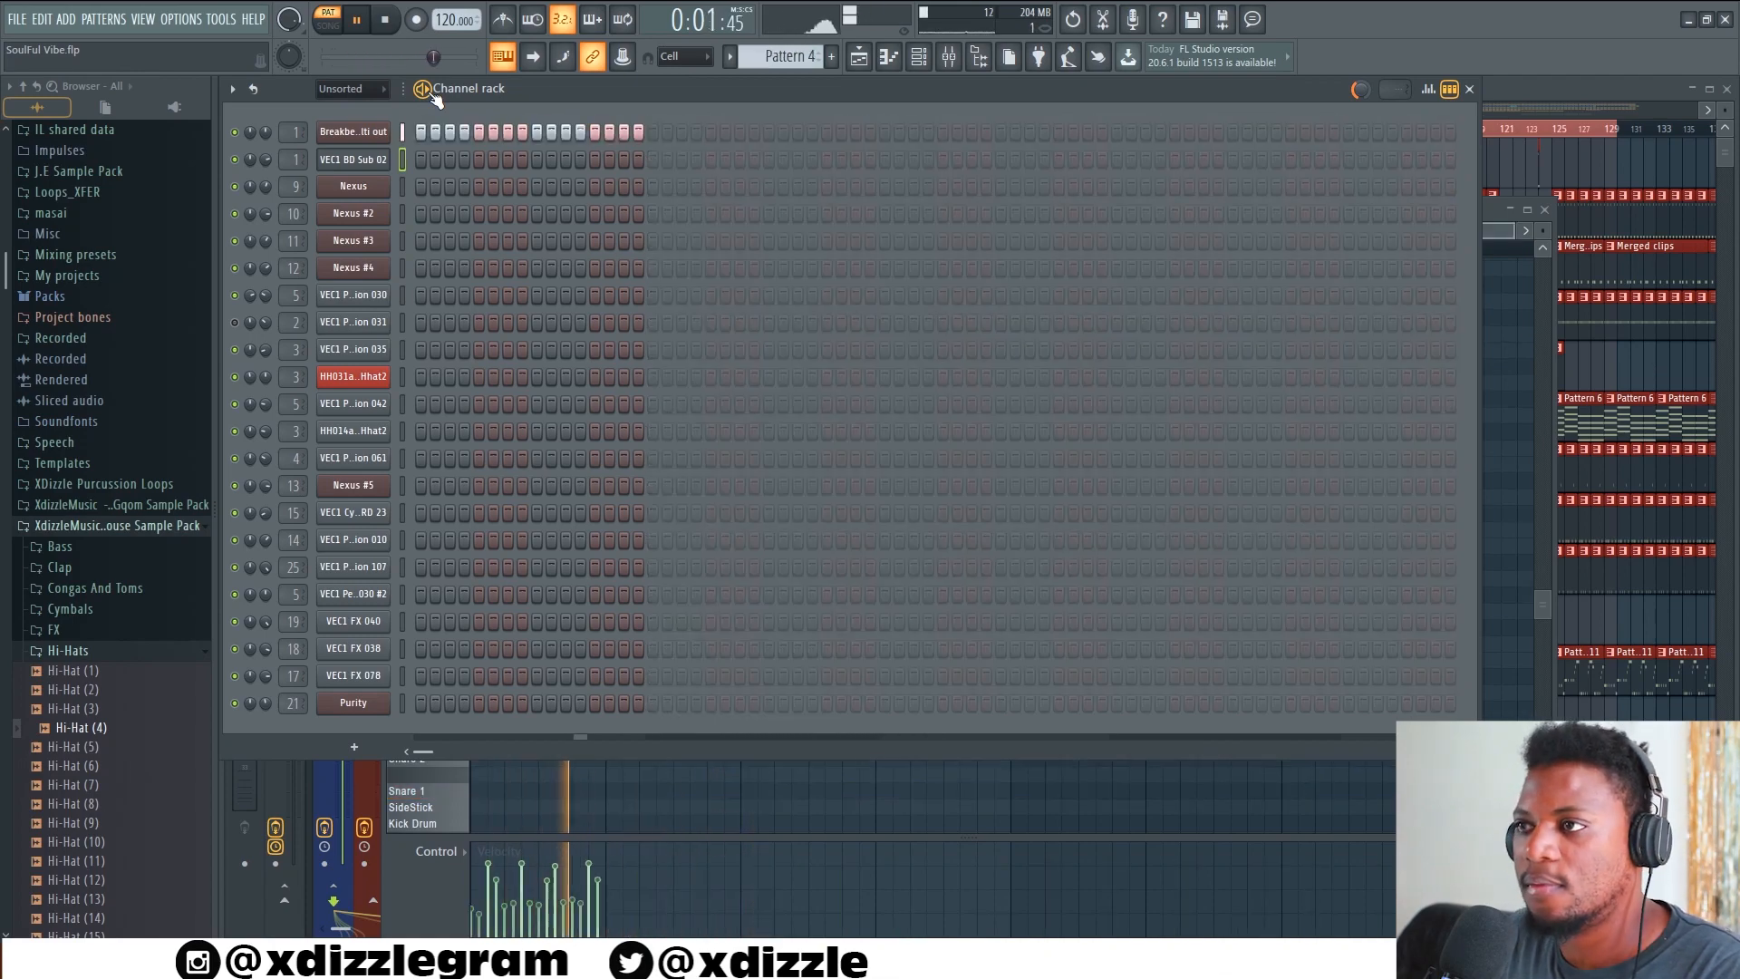
# Open the Breakbeat multi out closed hats of Pattern 4 in the piano roll, magnified, and stop the playback
pyautogui.rightClick(355, 135)
pyautogui.click(423, 132)
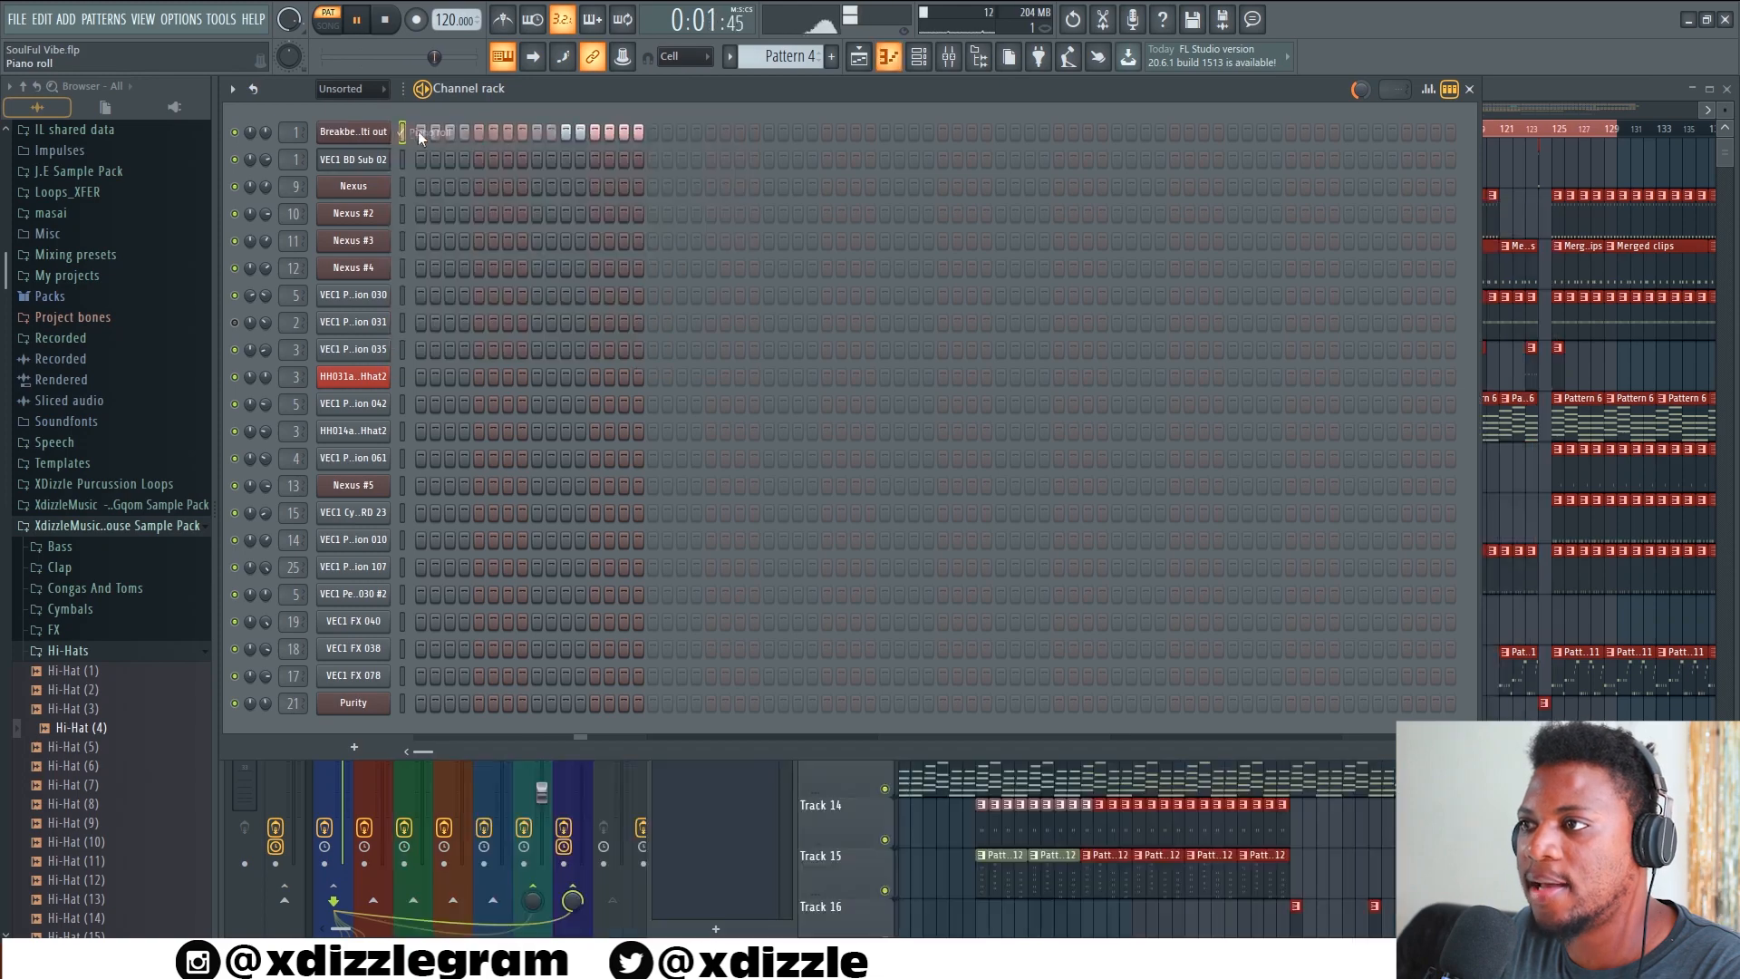
pyautogui.rightClick(367, 133)
pyautogui.click(453, 136)
pyautogui.scroll(-6, 484, 591)
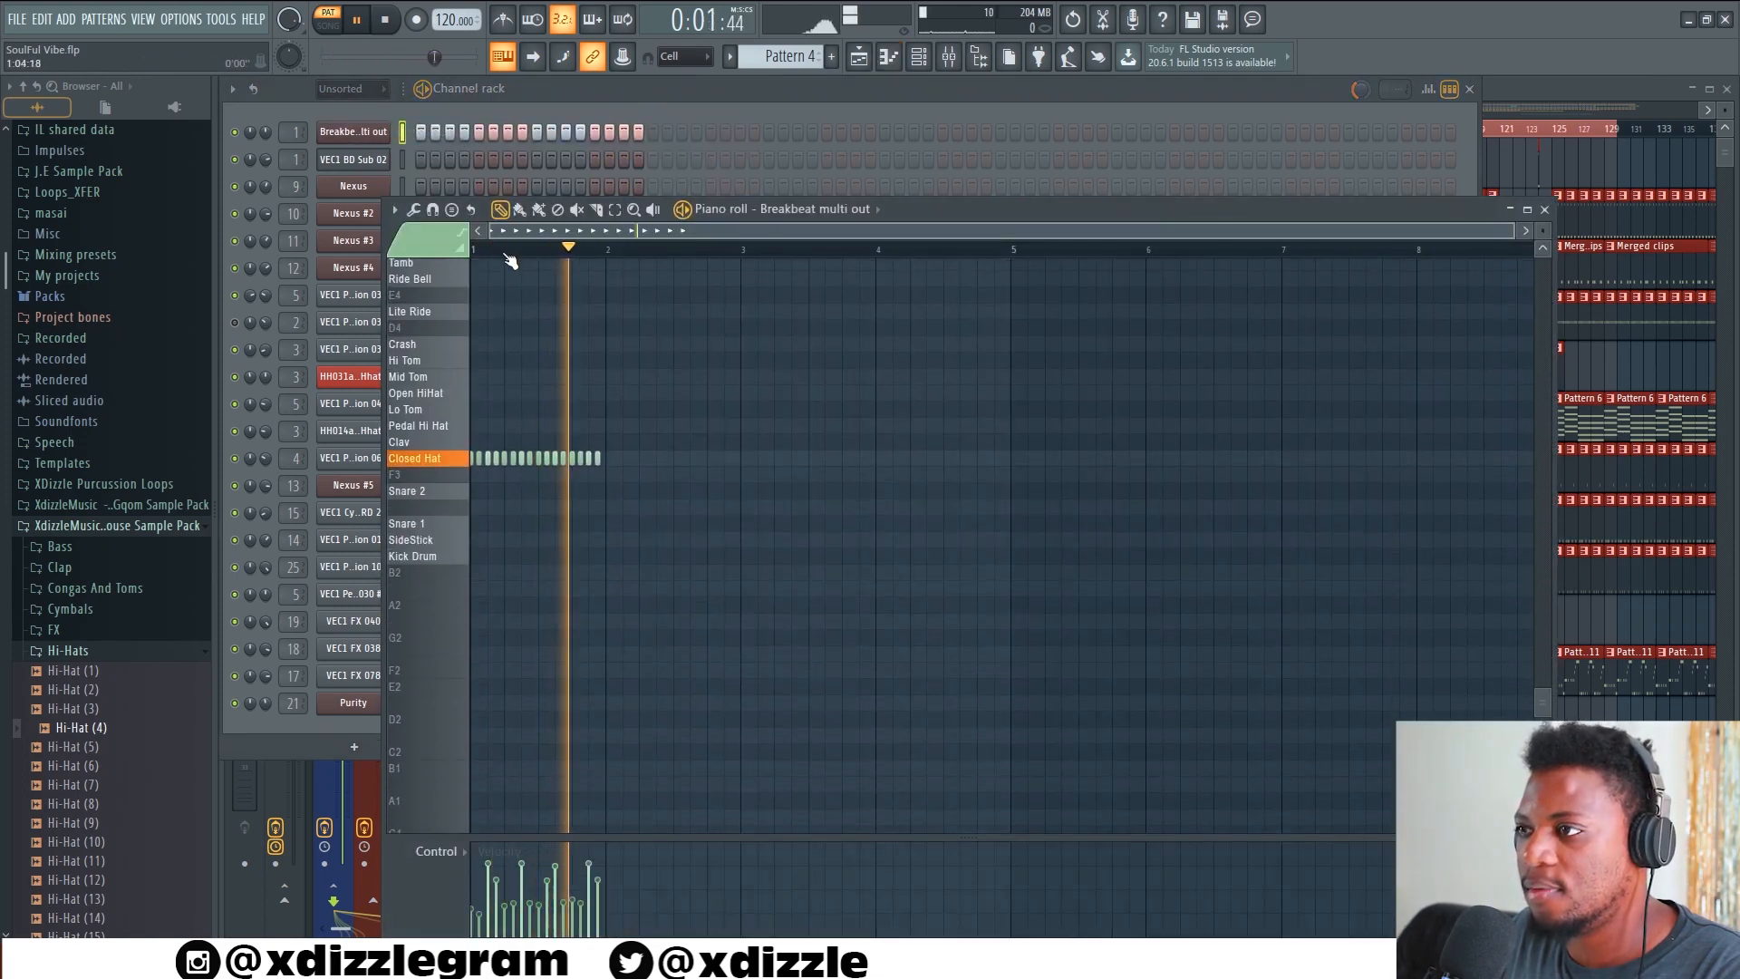
pyautogui.scroll(4, 504, 254)
pyautogui.moveTo(555, 231); pyautogui.dragTo(533, 232)
pyautogui.press('space')
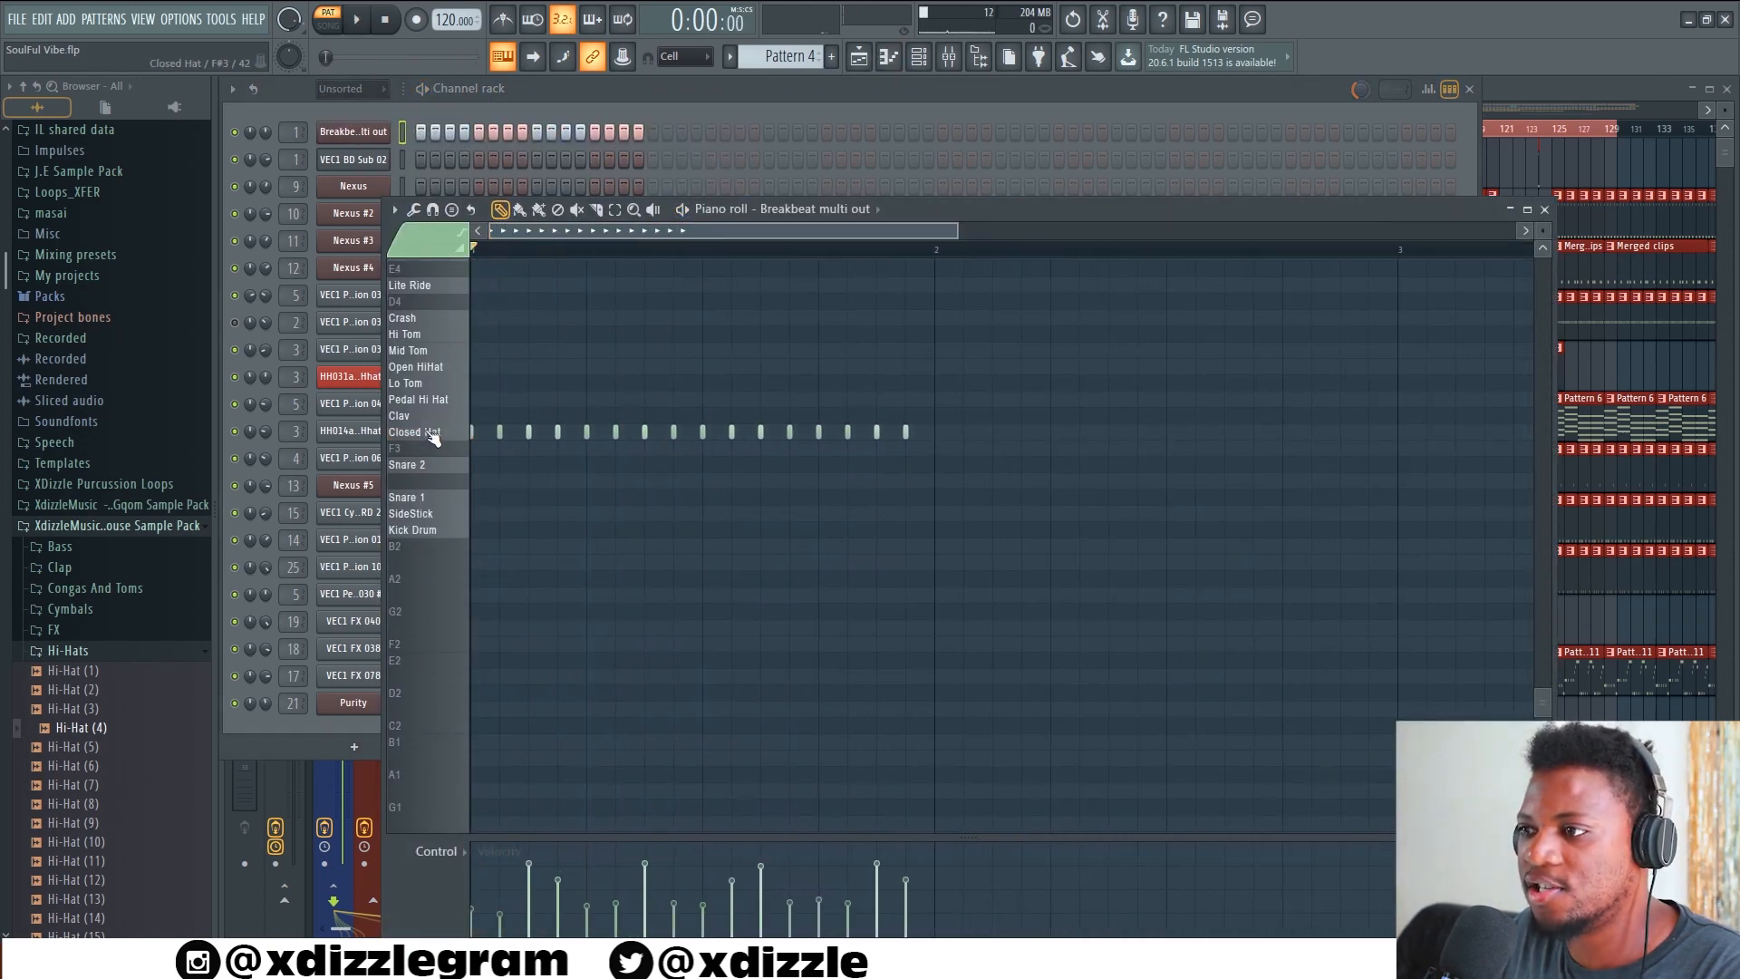
# Enlarge the velocity lane to examine the closed hat velocities, and return to the channel rack
pyautogui.scroll(-4, 602, 498)
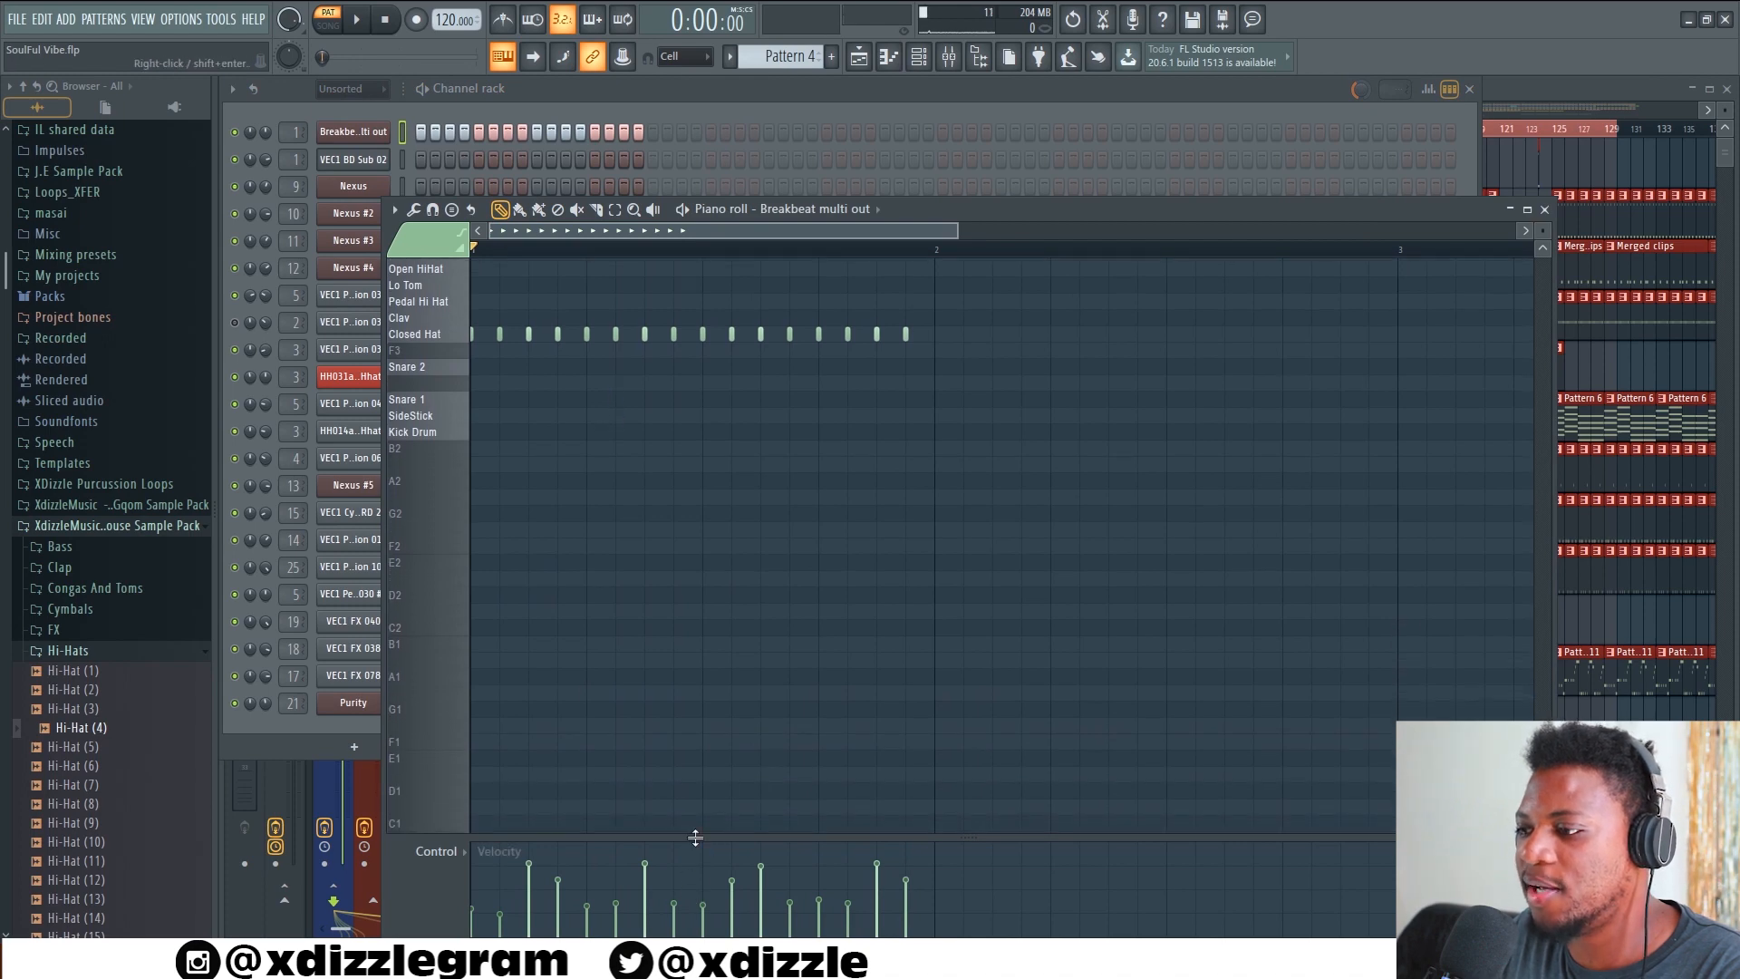
pyautogui.moveTo(695, 838); pyautogui.dragTo(693, 533)
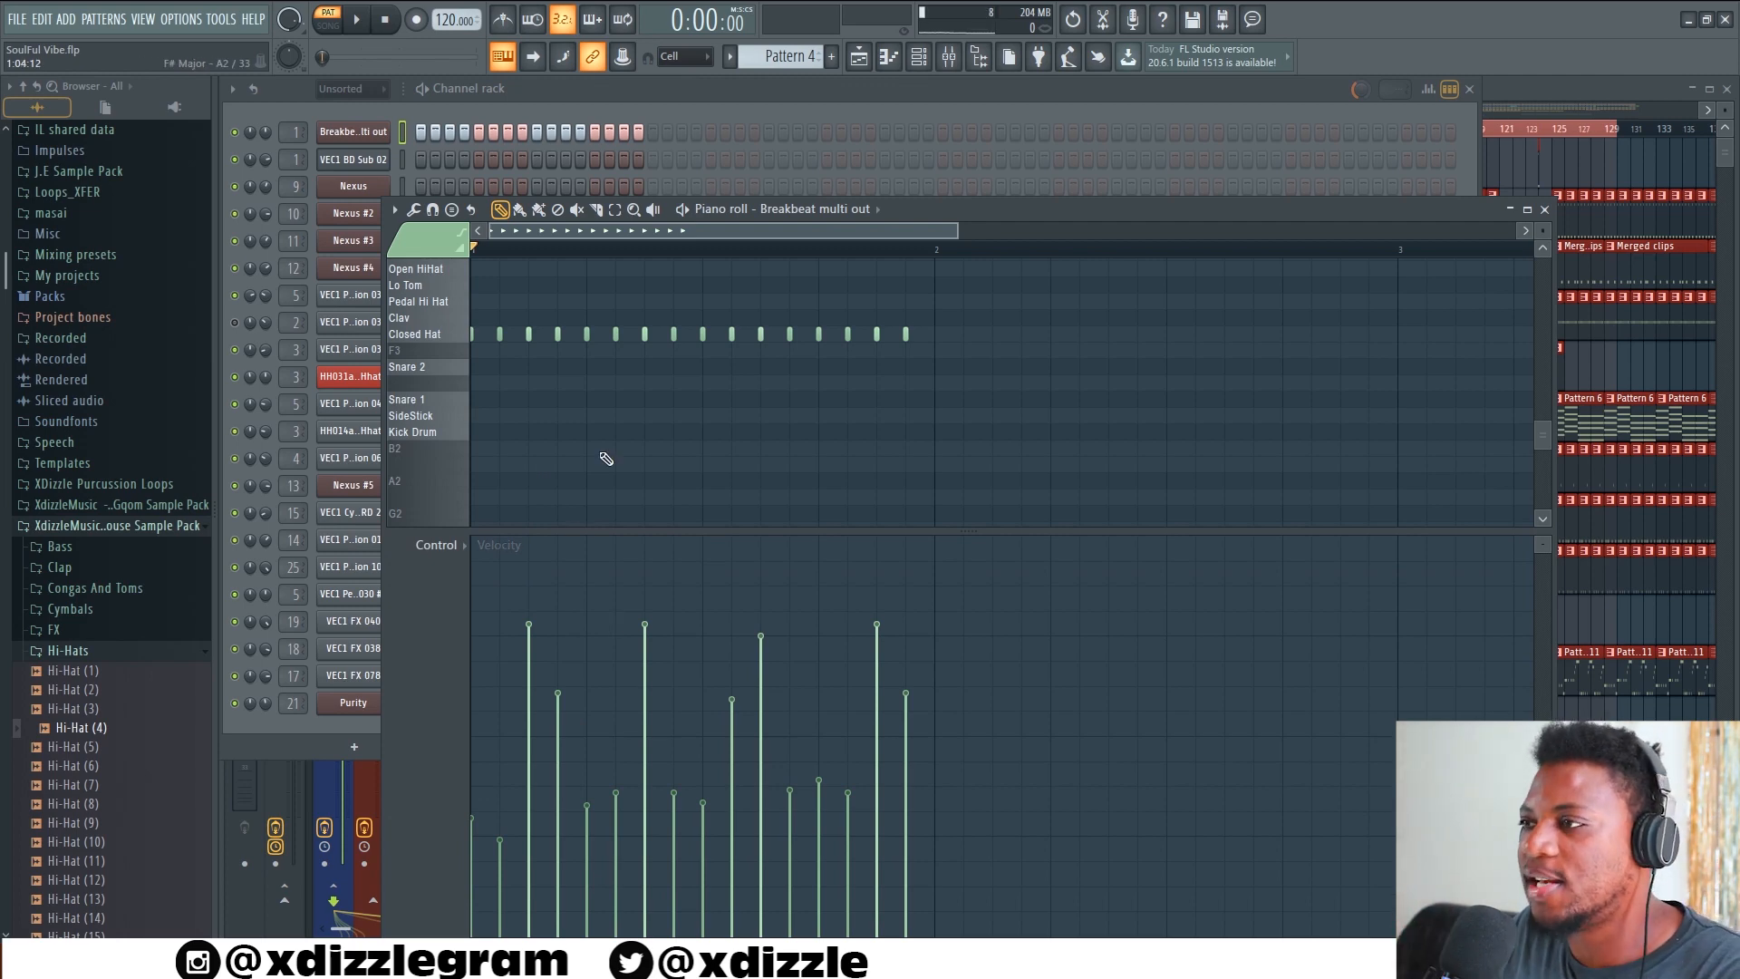
pyautogui.click(751, 102)
# Play the pattern after Pattern 4, go back to the Merged clips snare pattern and play it
pyautogui.press('space')
pyautogui.press('Right')
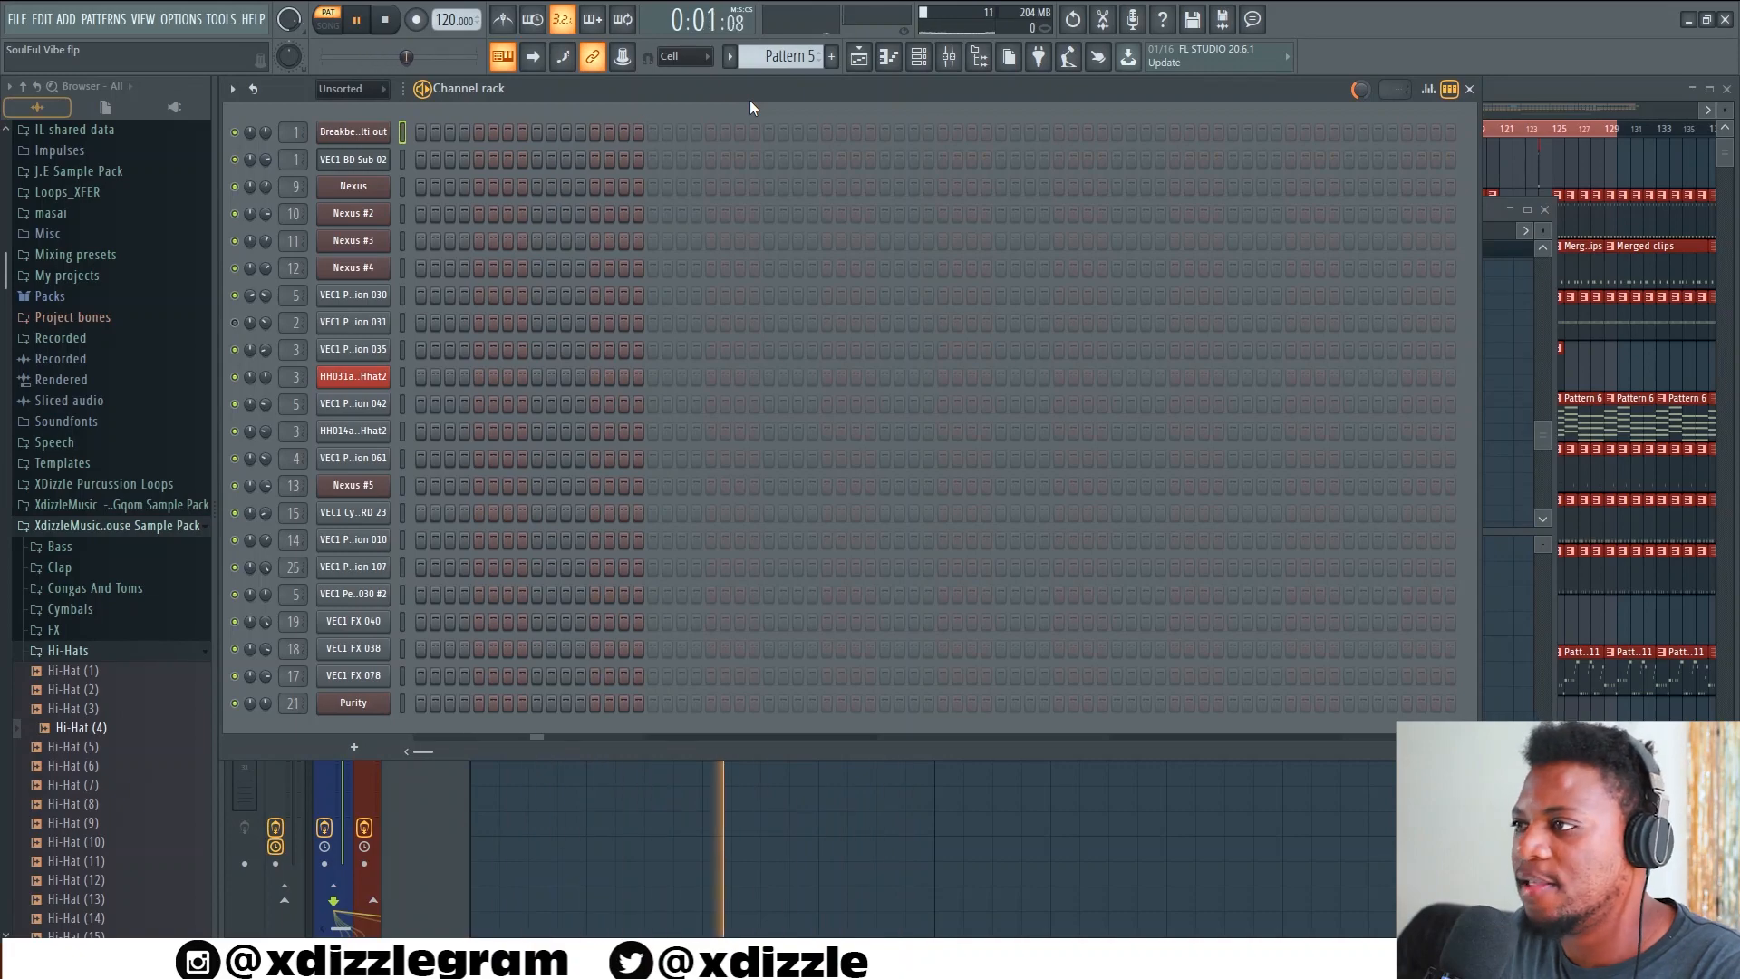
pyautogui.press('space')
pyautogui.press('Left')
pyautogui.press('Left')
pyautogui.press('space')
# Solo Track 2 in the playlist, unmute Tracks 3 and 4, and play the three drum tracks in song mode
pyautogui.click(1584, 84)
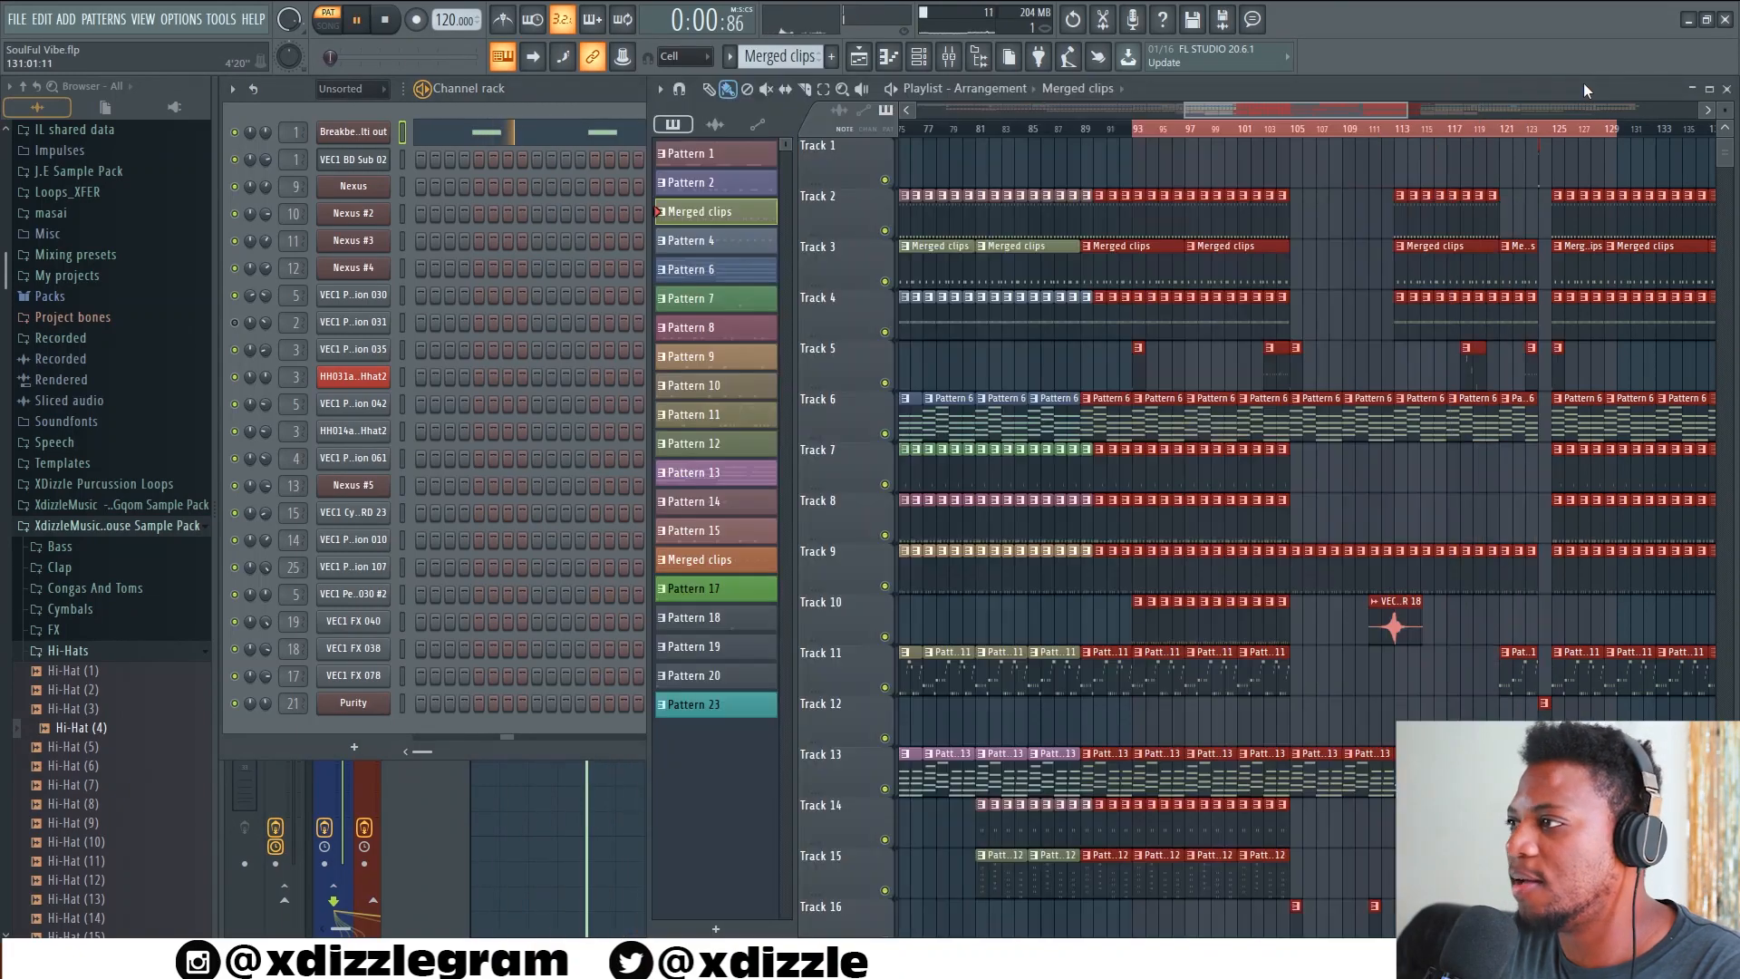
pyautogui.rightClick(886, 232)
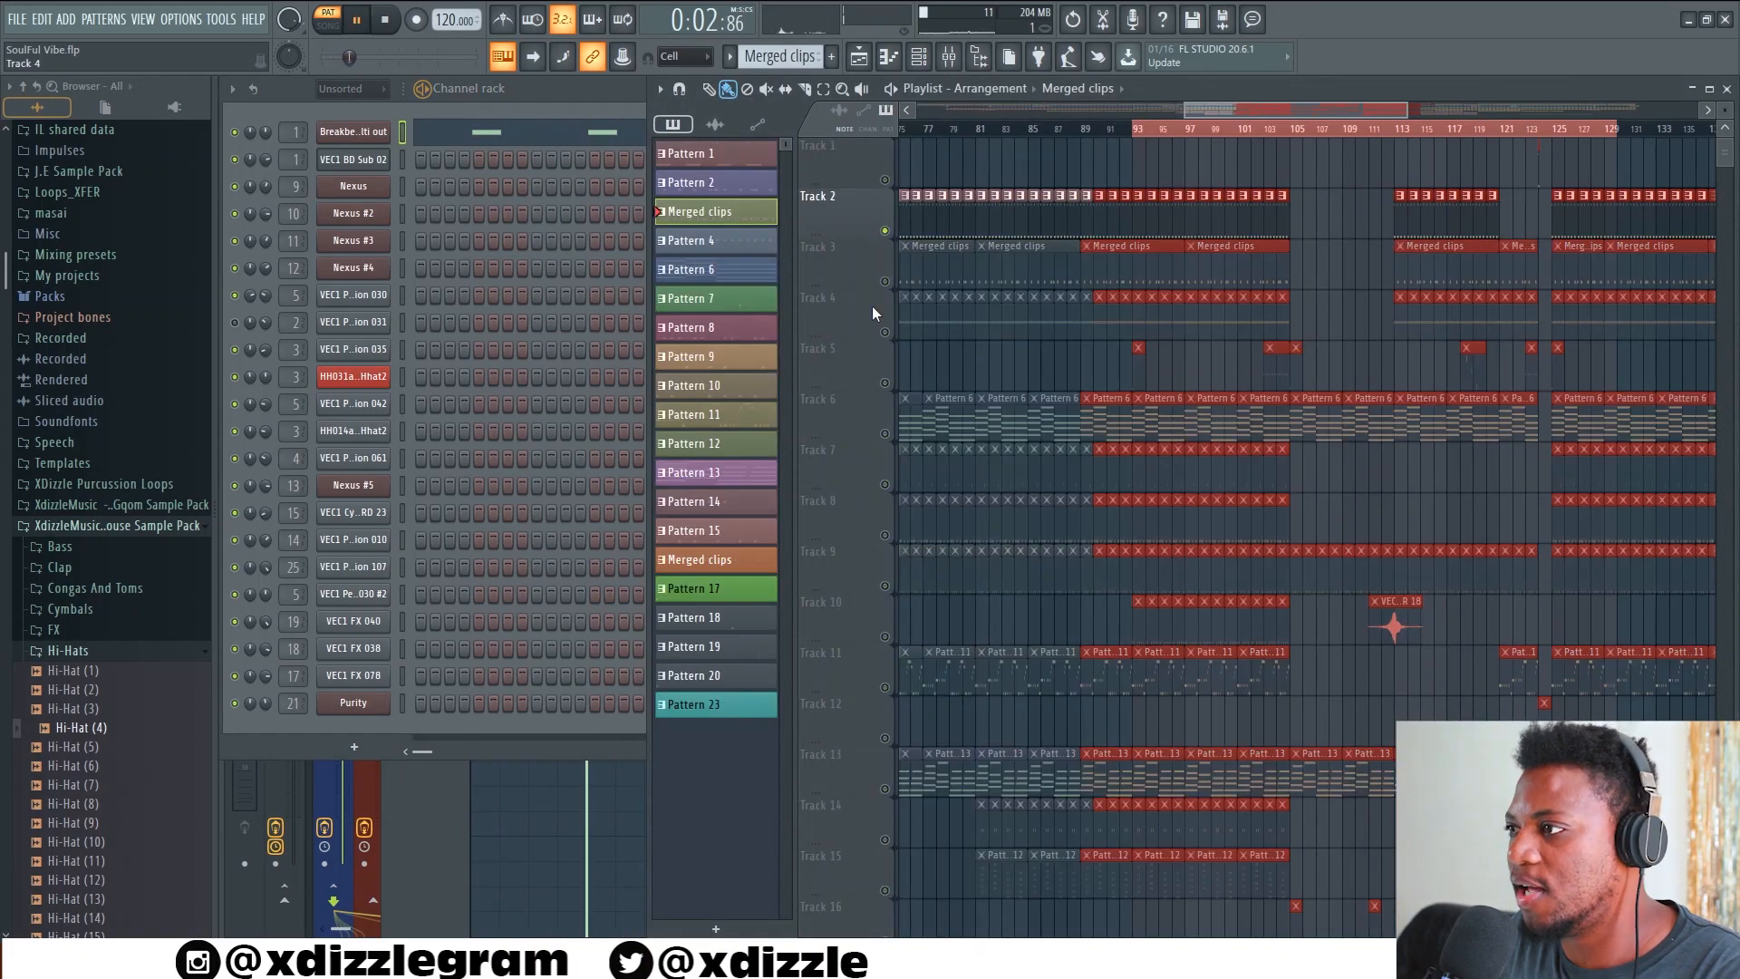
pyautogui.click(884, 281)
pyautogui.click(885, 332)
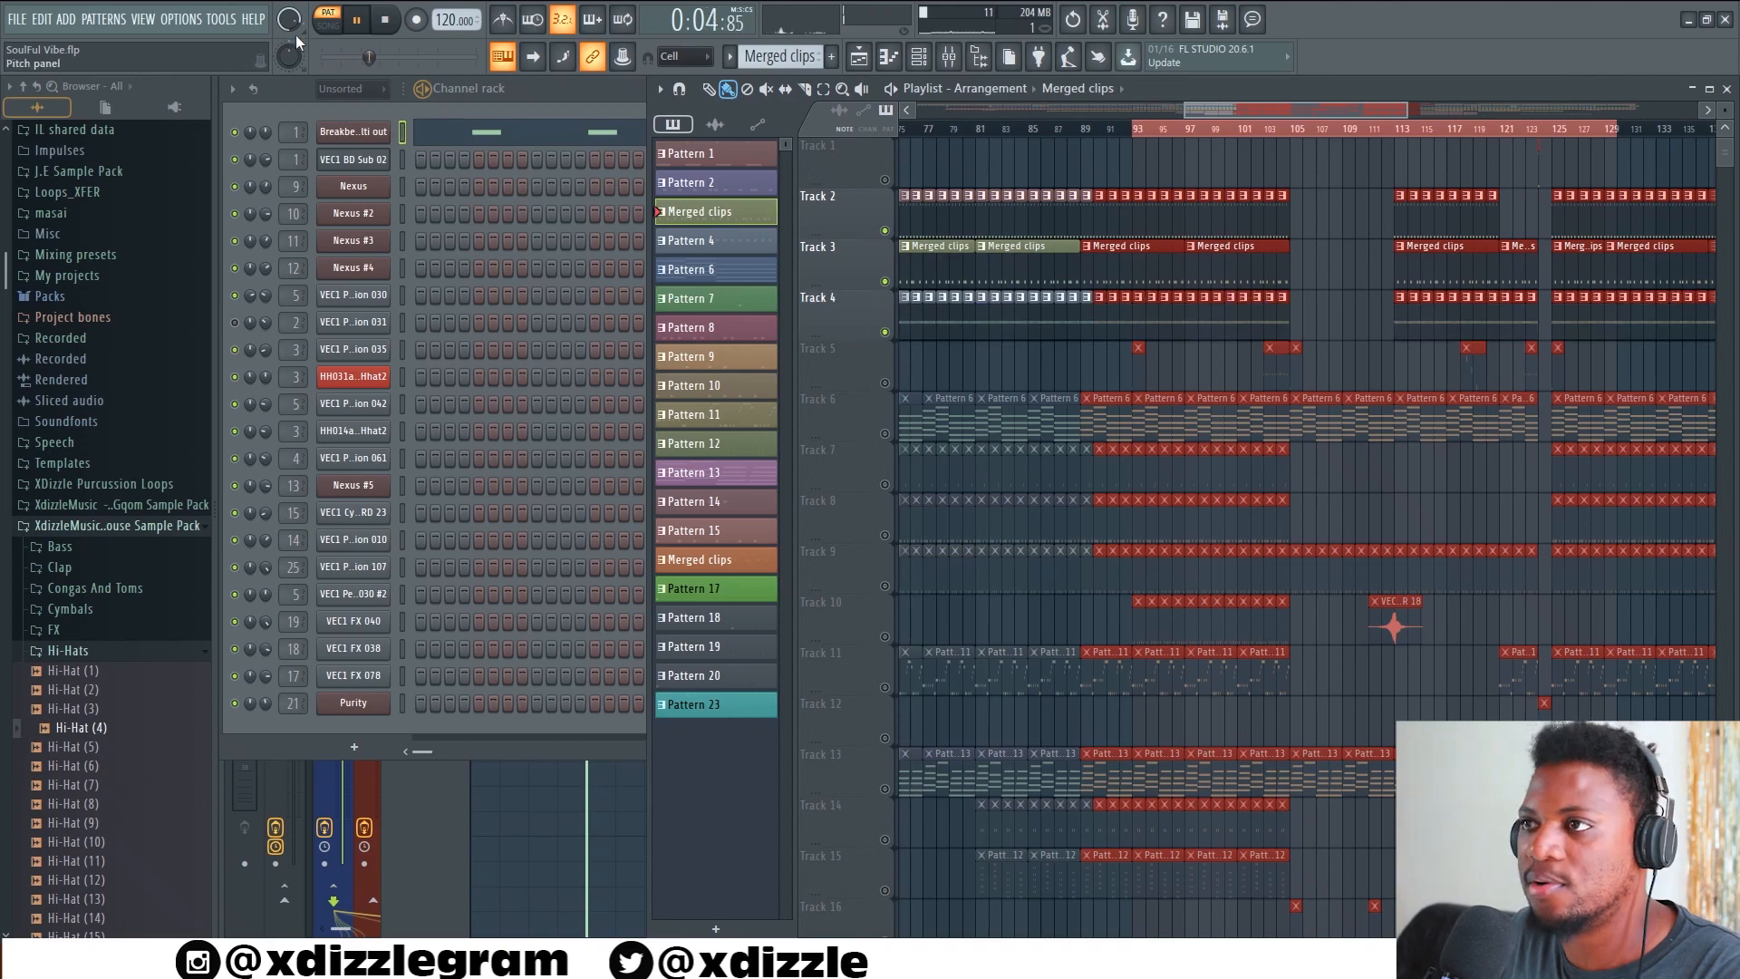
pyautogui.click(327, 25)
pyautogui.scroll(5, 1217, 133)
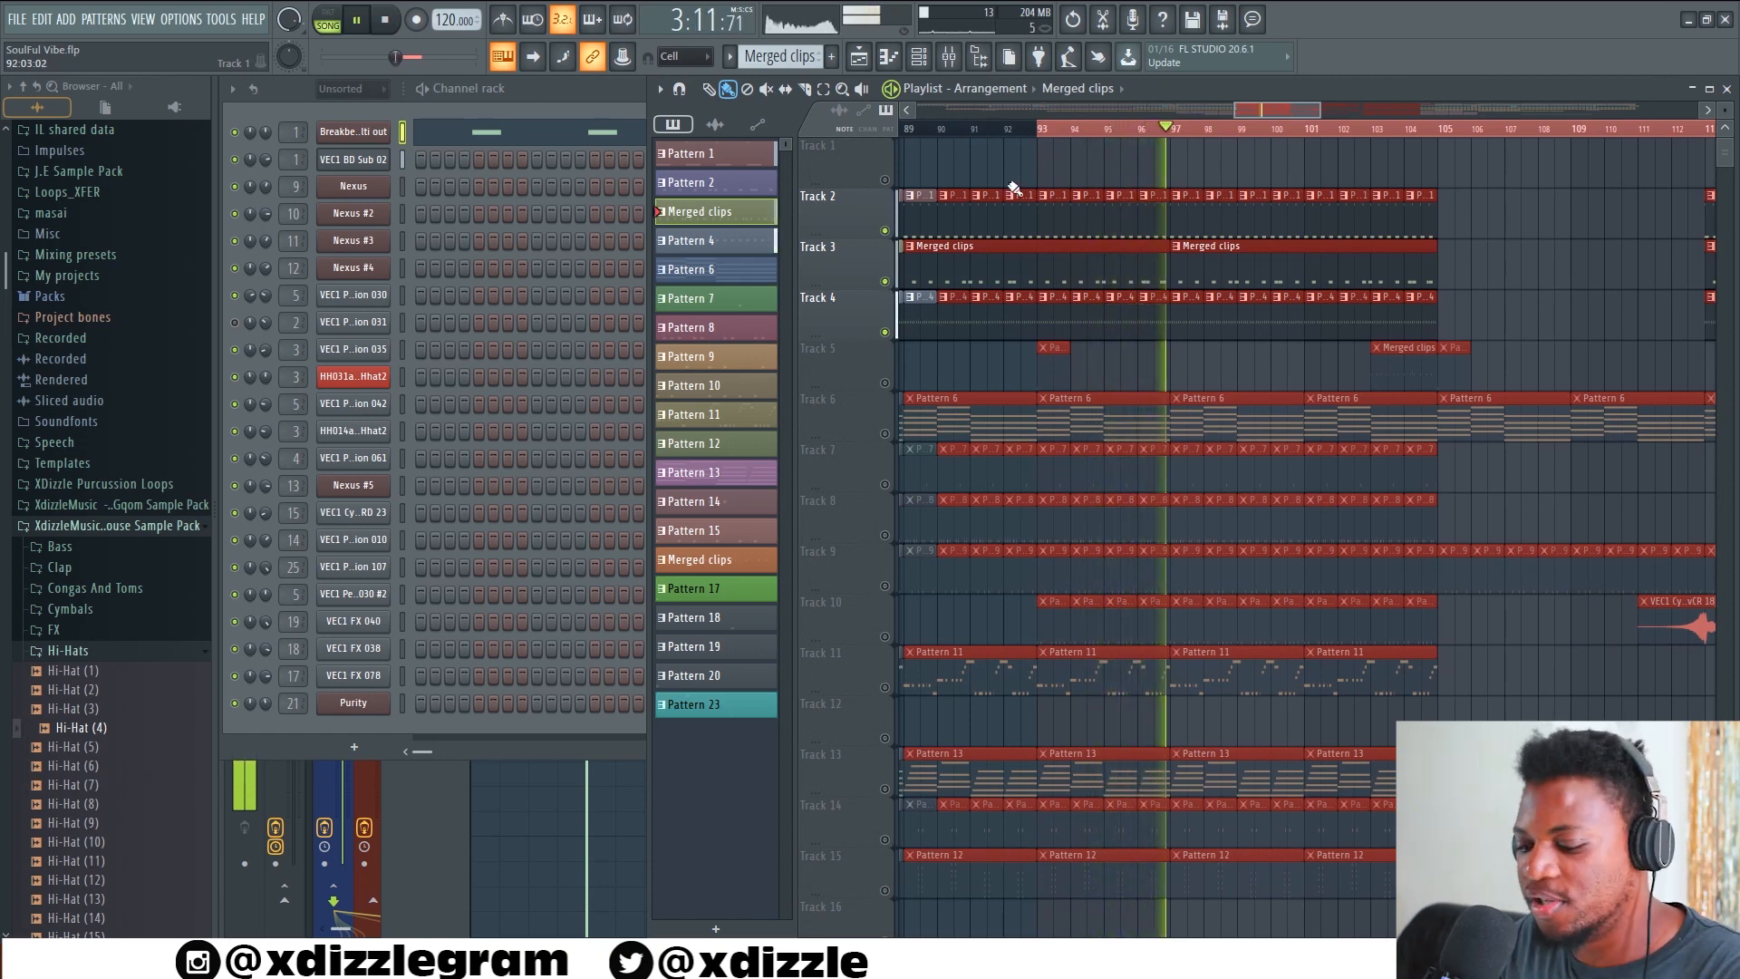
pyautogui.press('space')
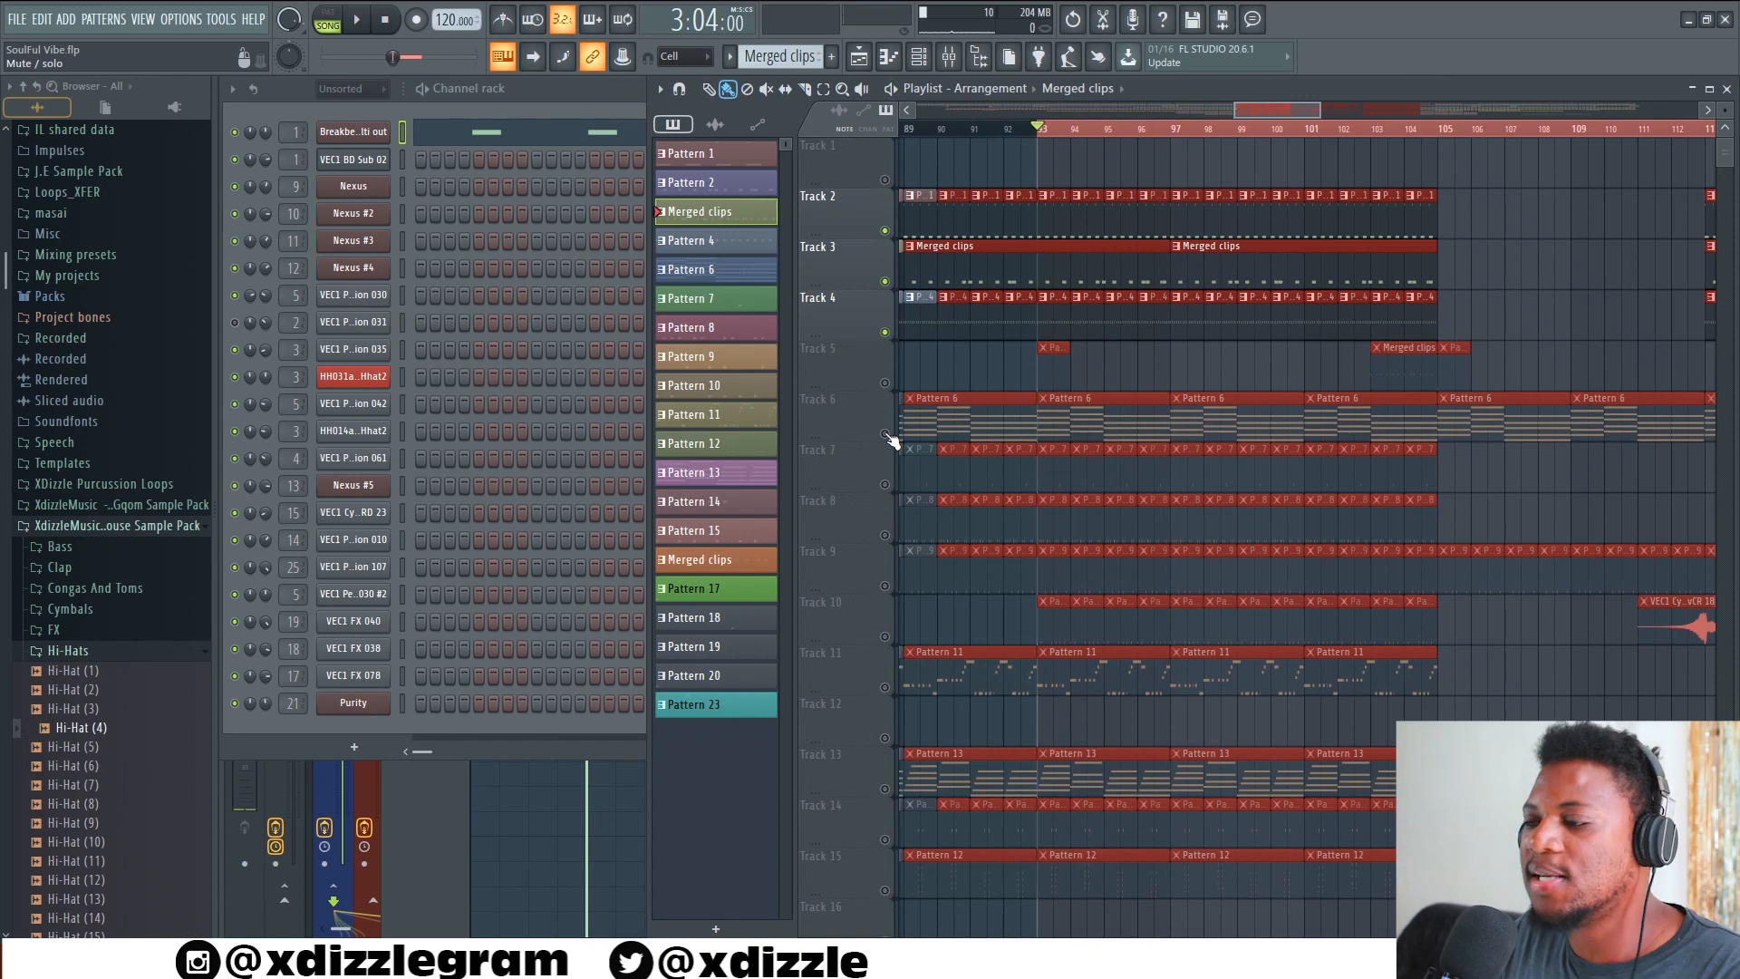
# Unmute the Track 6 chords, play the song, and unmute the Pattern 11 clips on Track 11
pyautogui.click(887, 434)
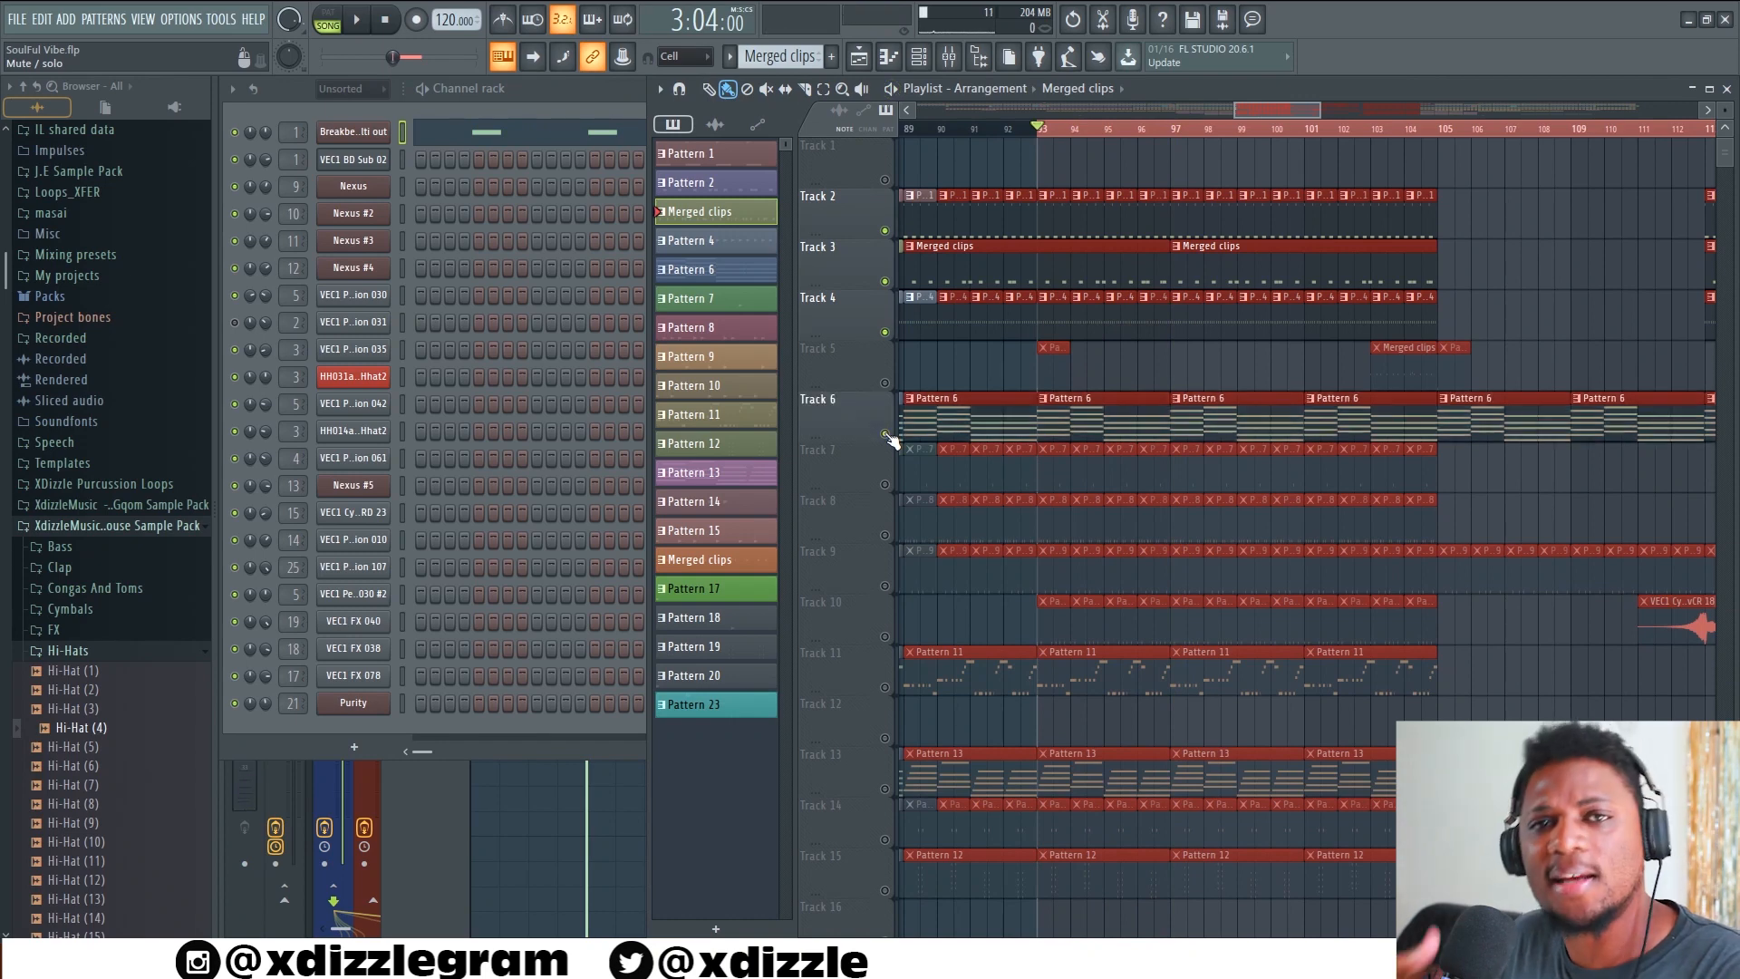
pyautogui.press('space')
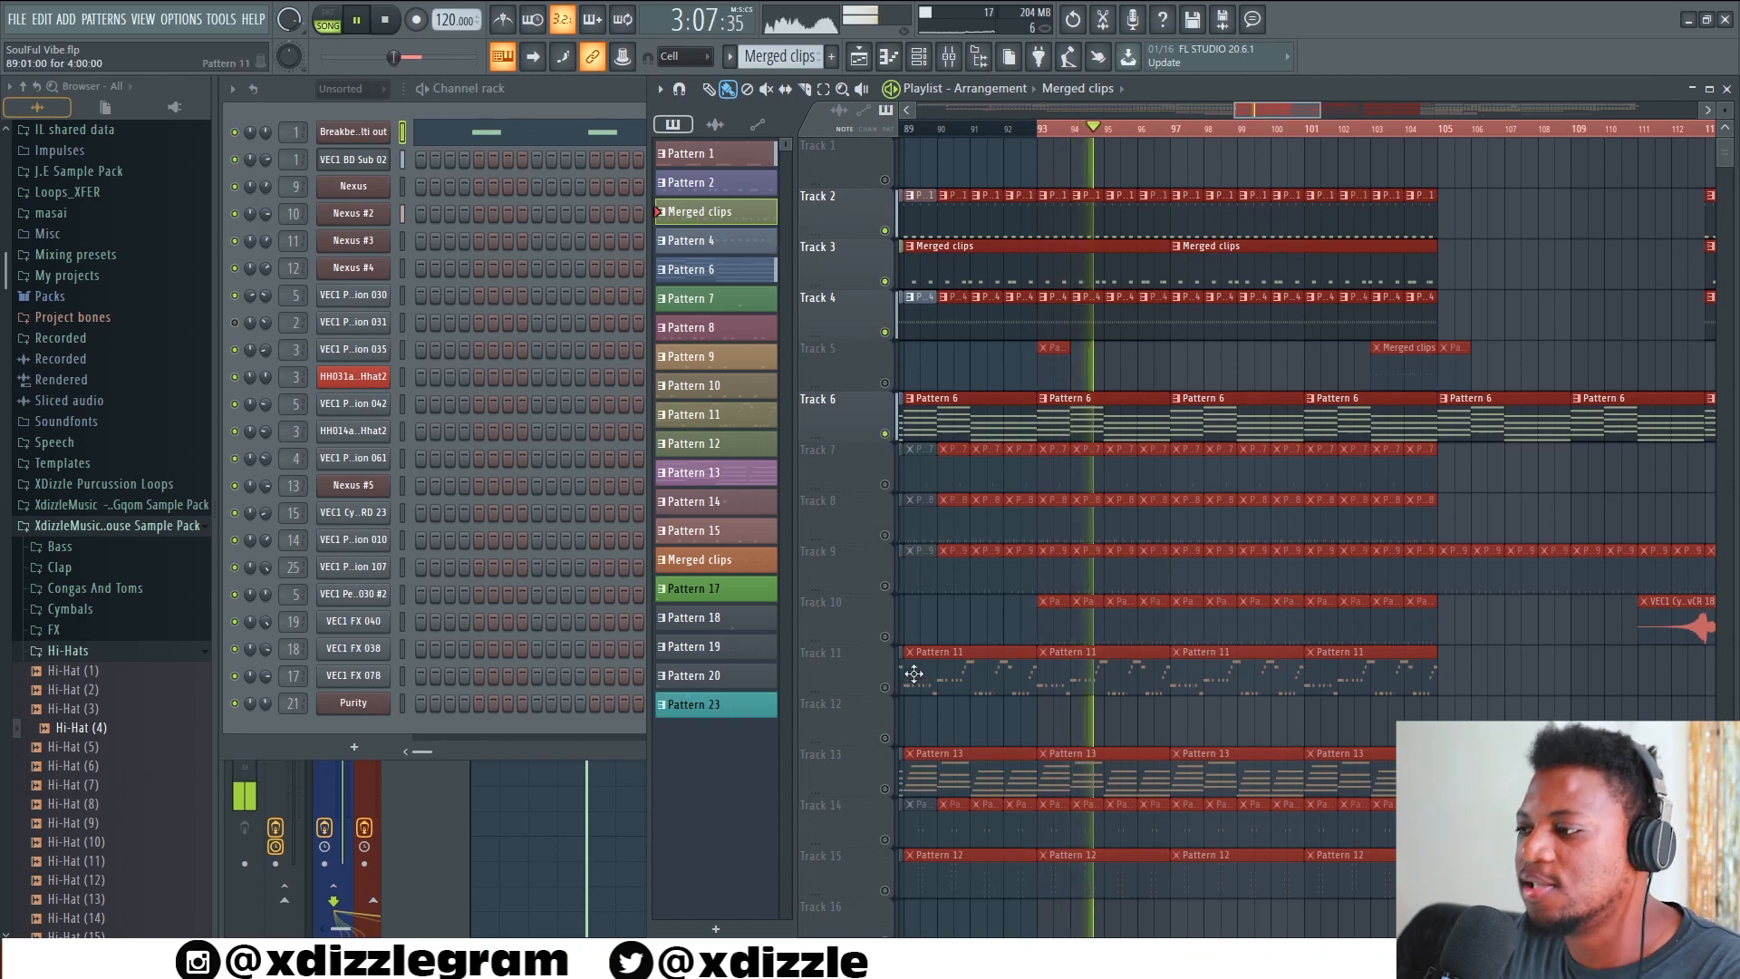
pyautogui.click(885, 686)
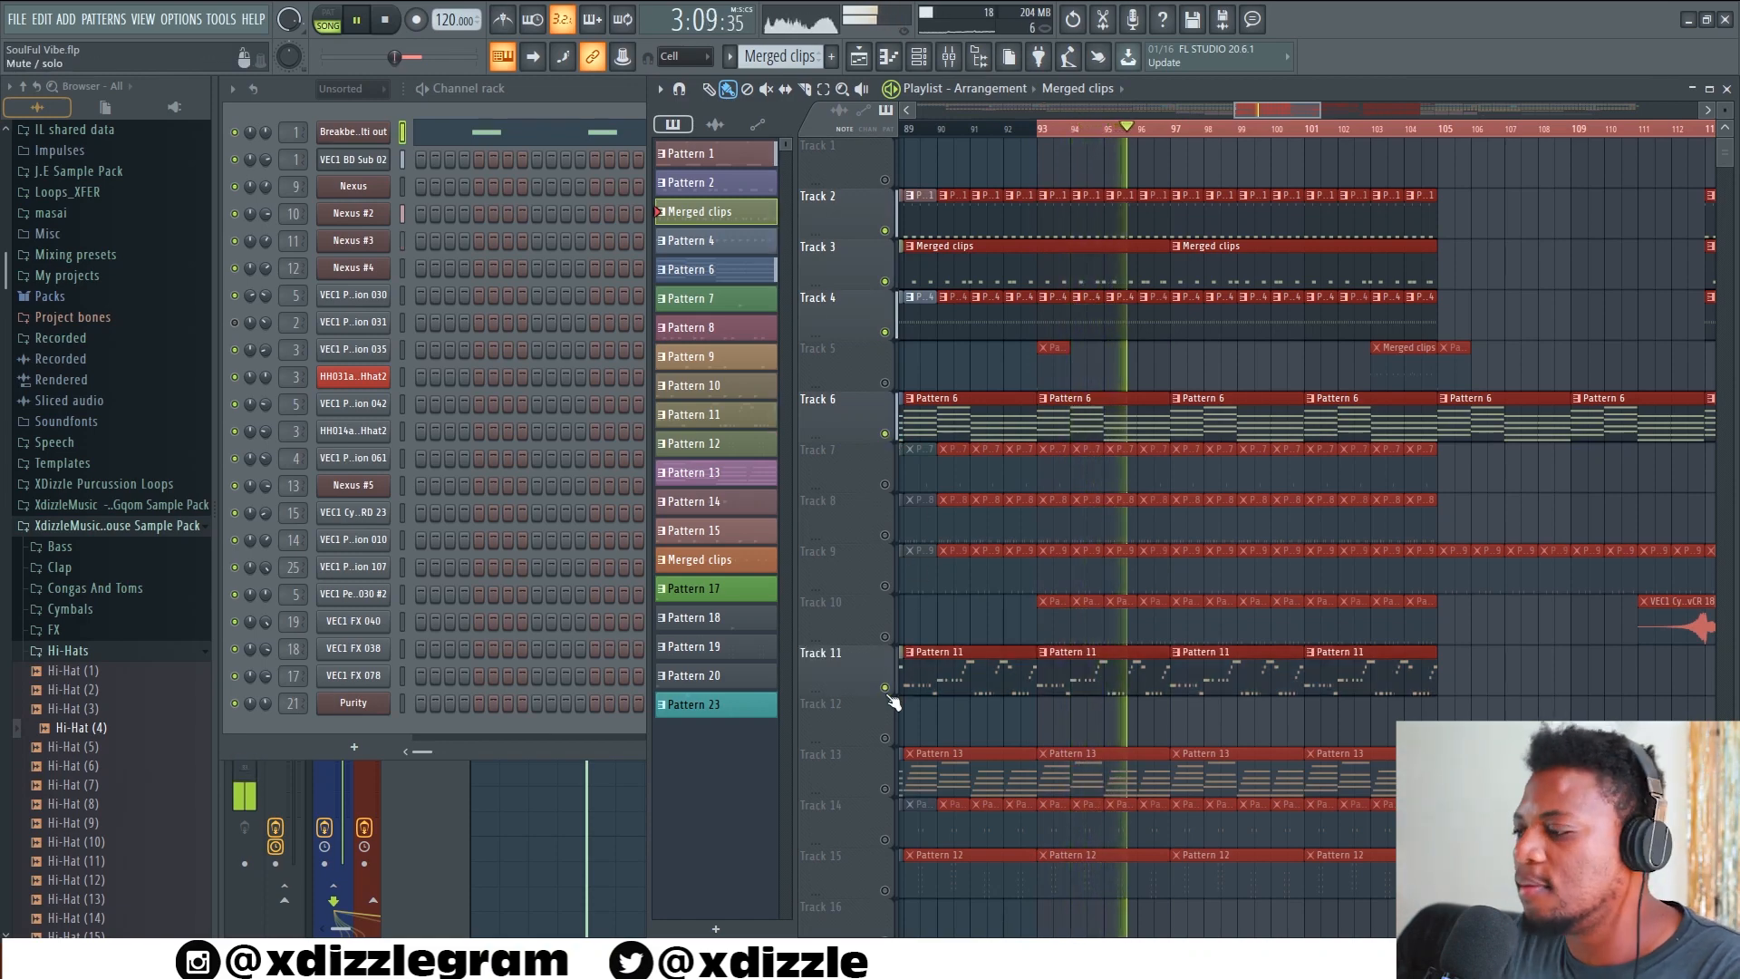
# Open Pattern 11 and check the preset of its Nexus #3 instrument, and return to the channel rack
pyautogui.doubleClick(1133, 682)
pyautogui.click(638, 89)
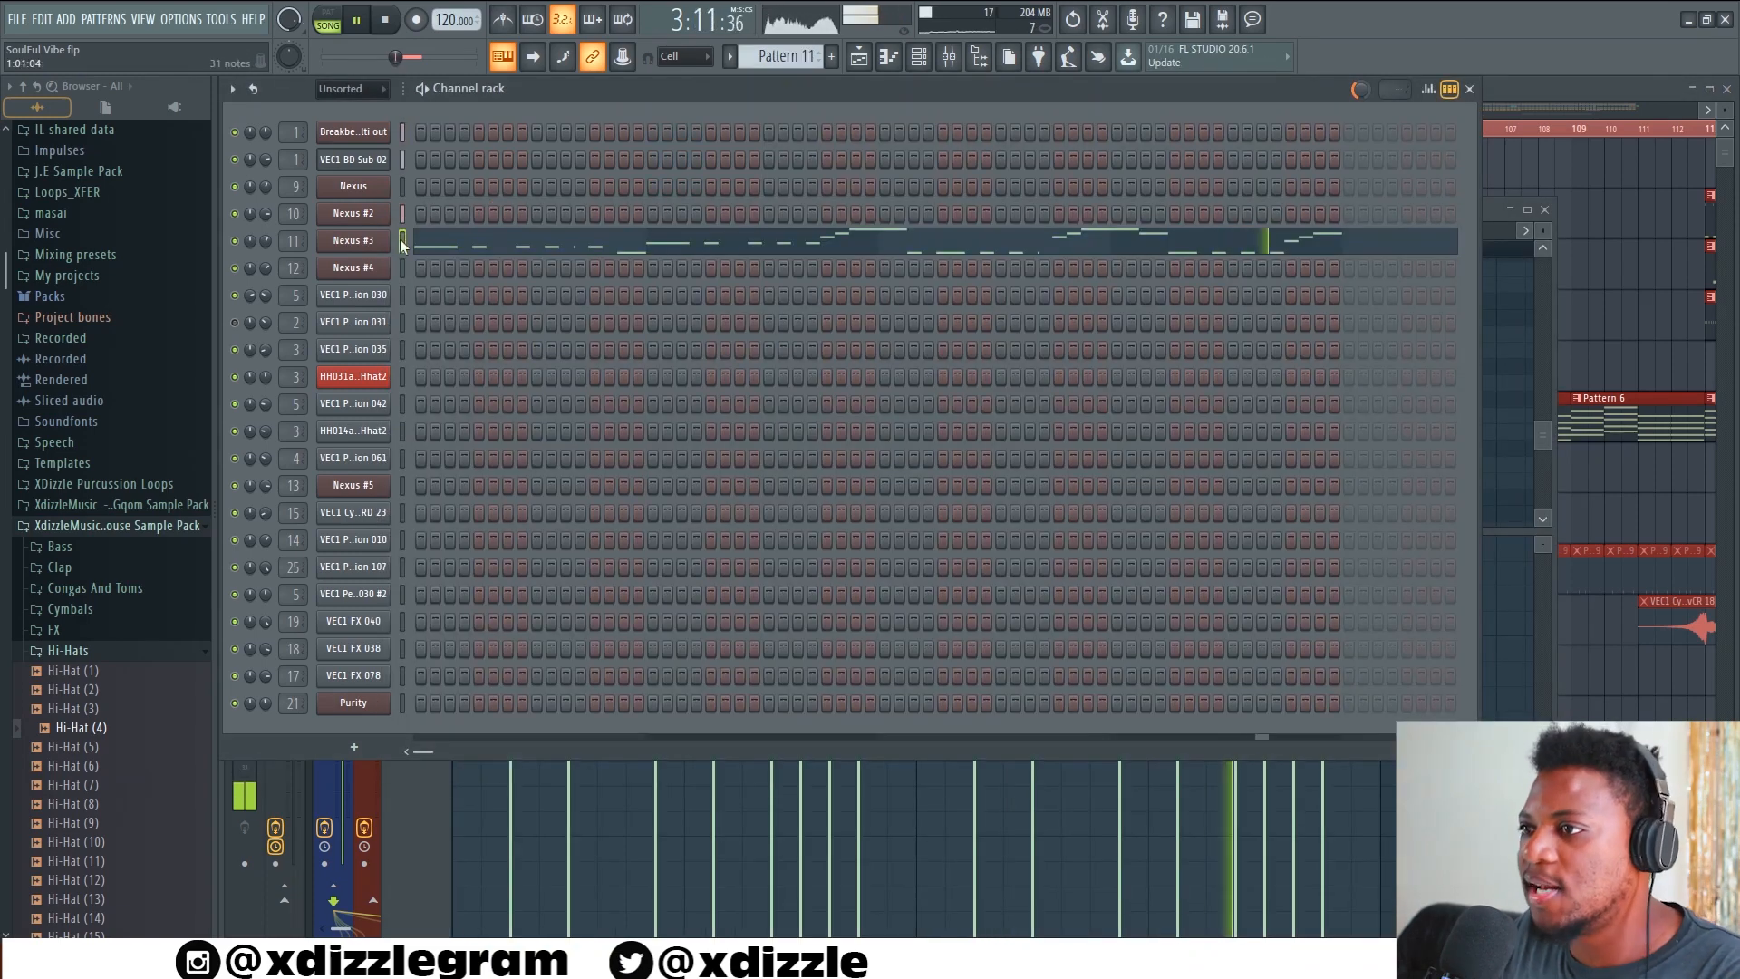
pyautogui.click(373, 242)
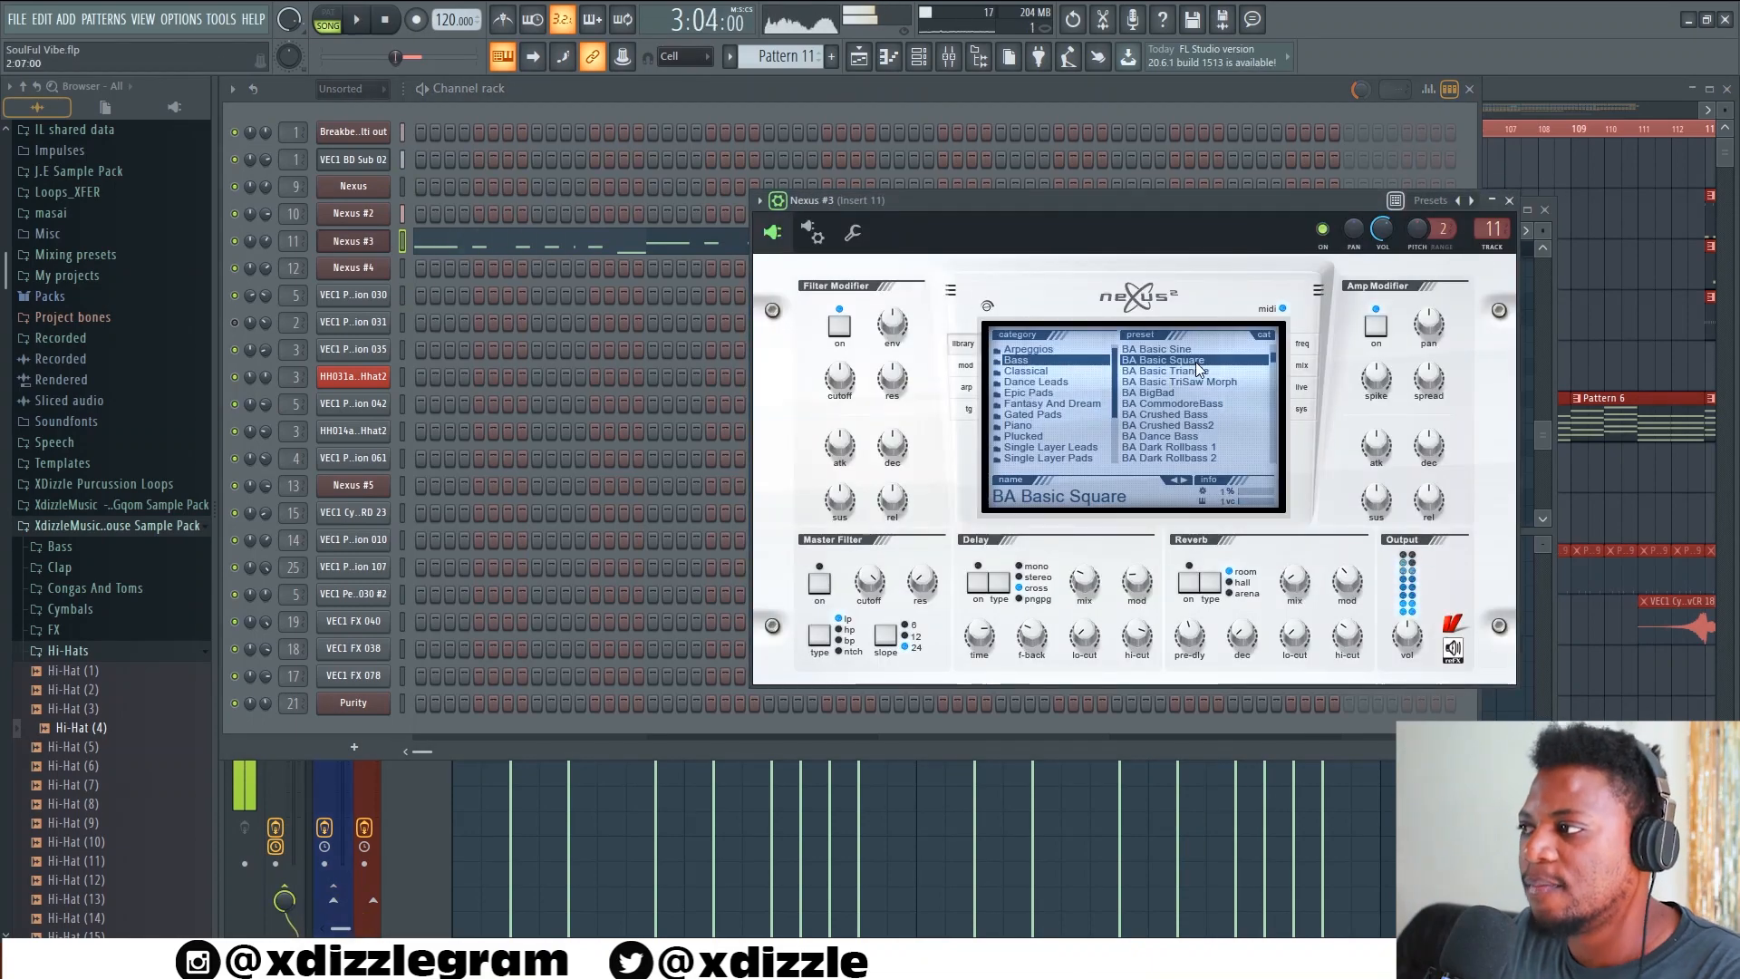
pyautogui.press('space')
pyautogui.click(622, 87)
# Open the Nexus #3 bassline of Pattern 11 in the piano roll and examine all its notes during playback
pyautogui.click(606, 241)
pyautogui.click(612, 244)
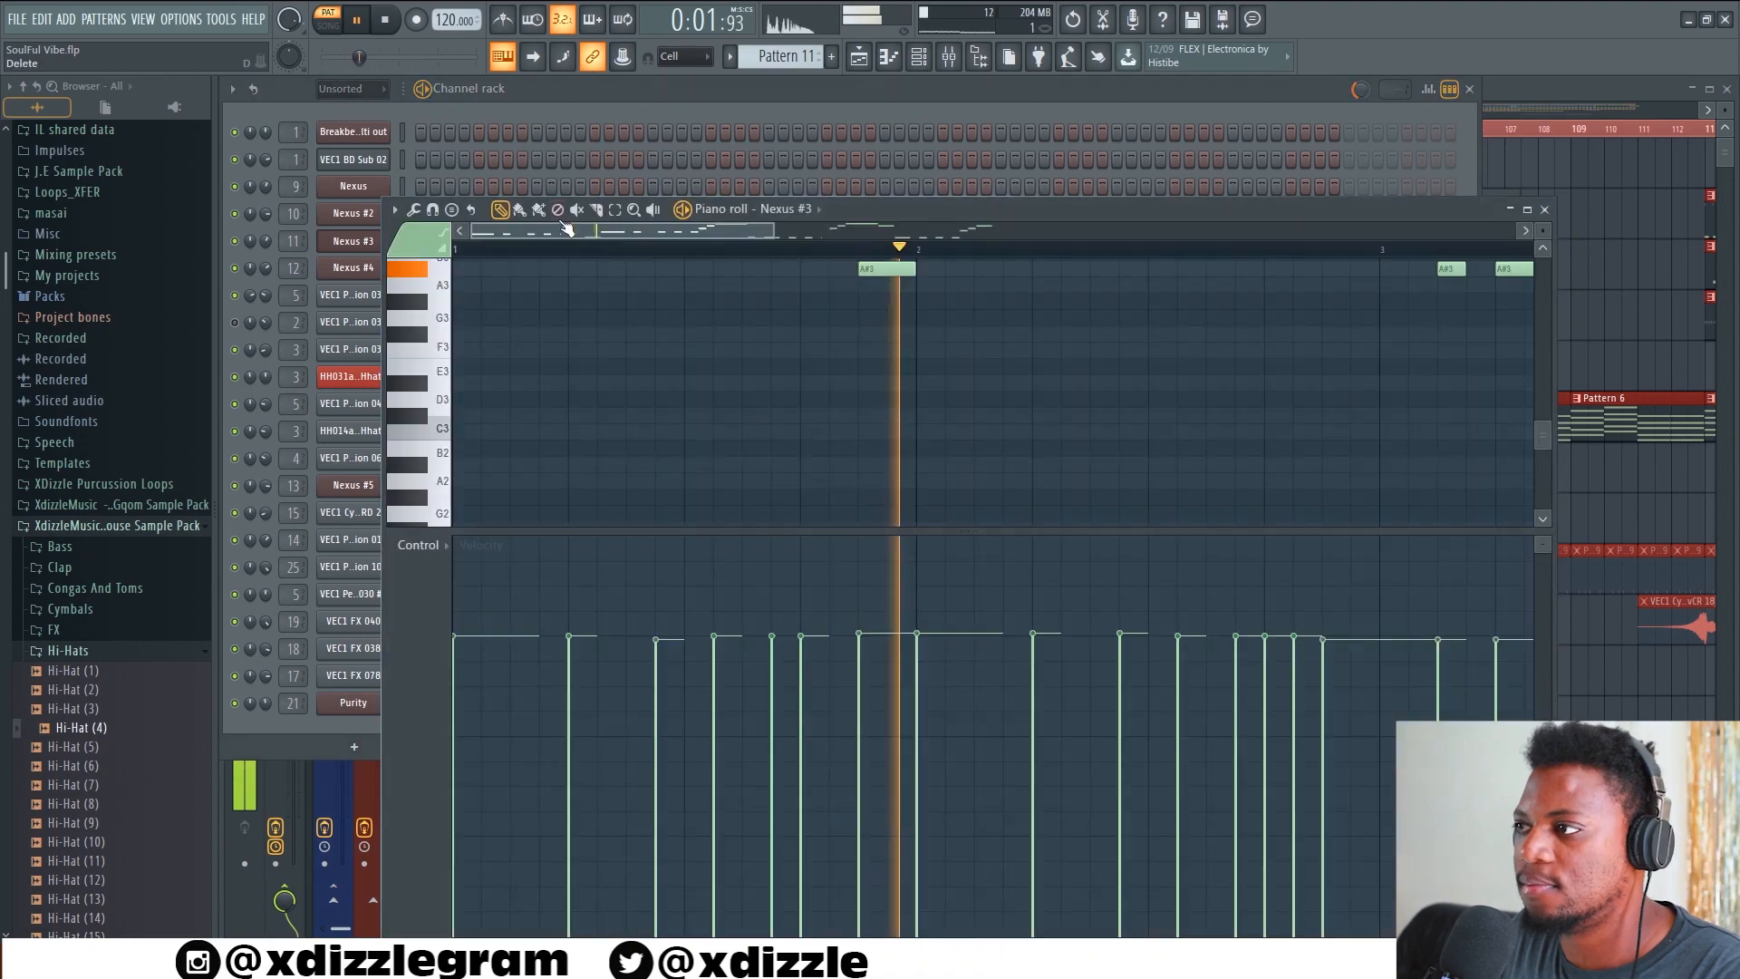
pyautogui.scroll(-3, 769, 365)
pyautogui.scroll(5, 769, 365)
pyautogui.scroll(-2, 771, 365)
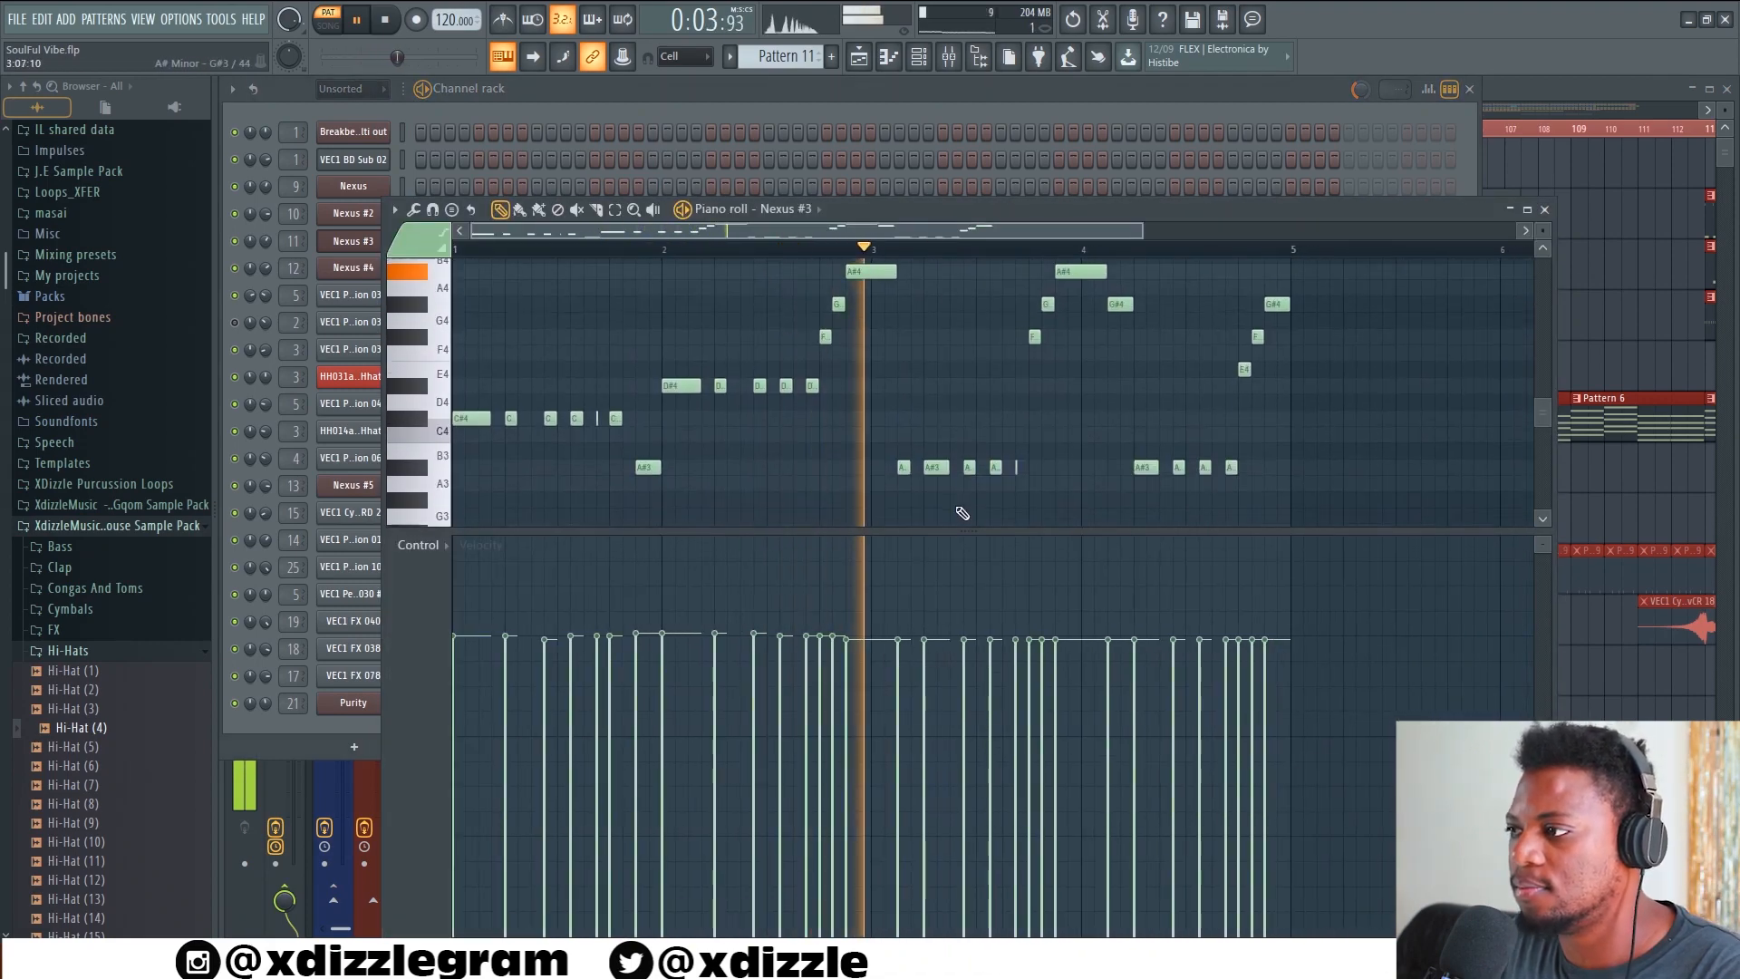
pyautogui.moveTo(968, 531); pyautogui.dragTo(968, 672)
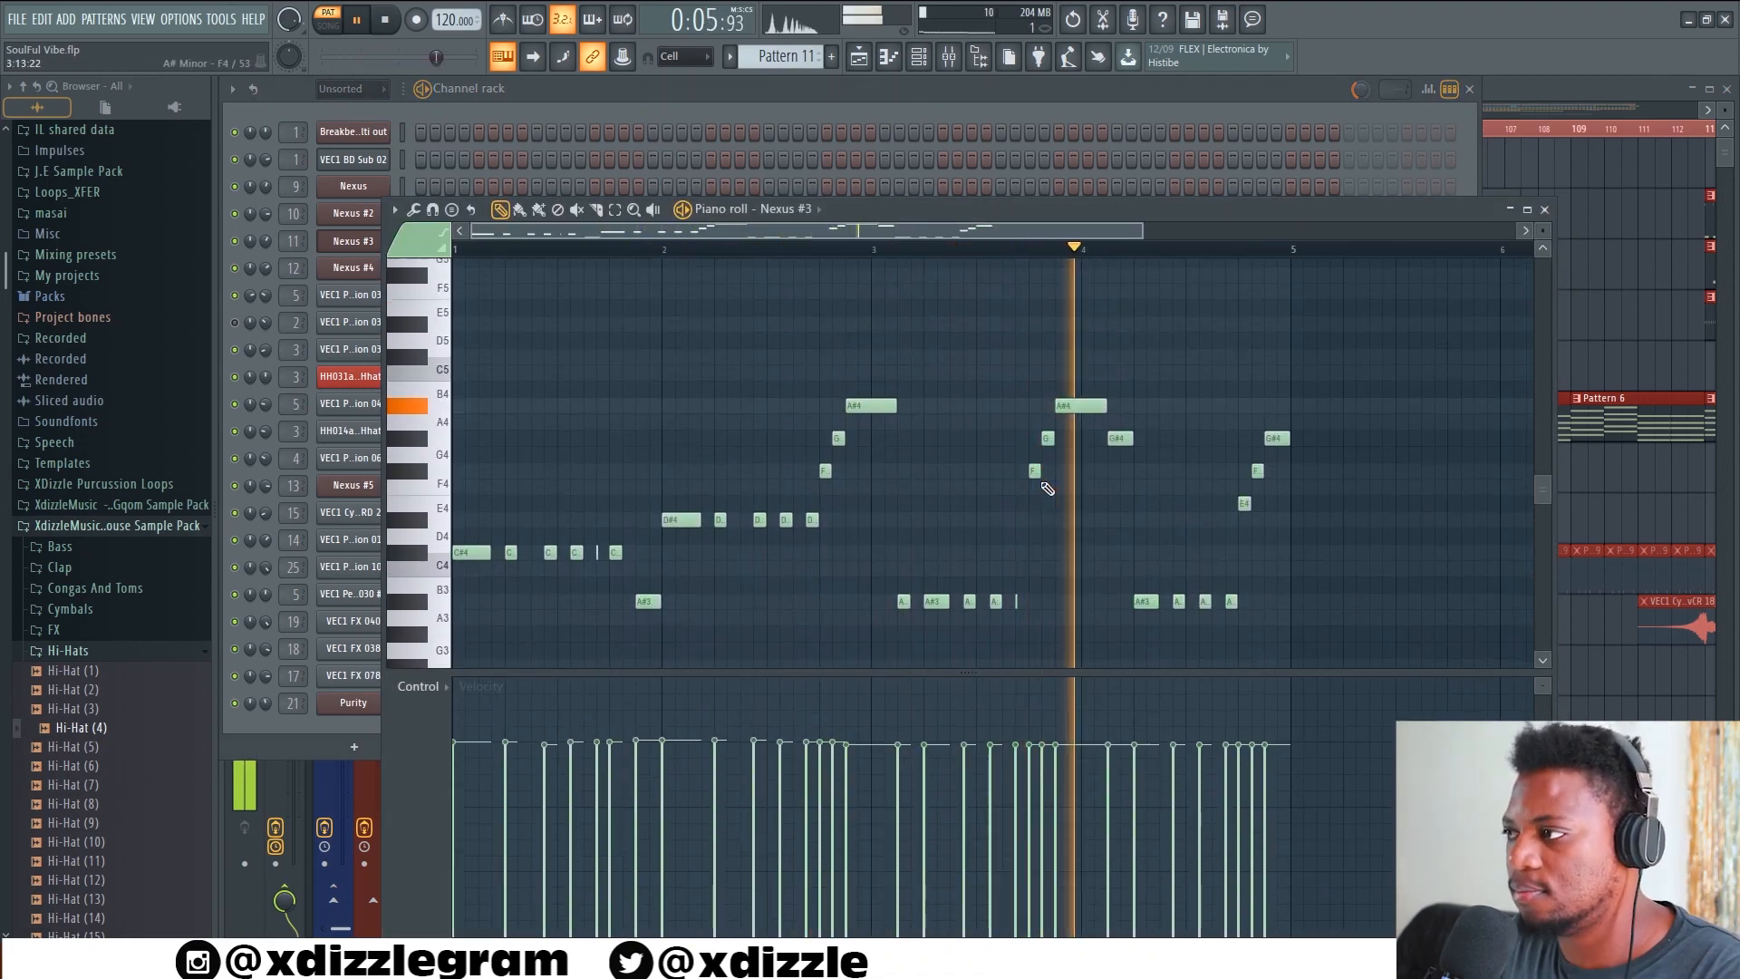
pyautogui.scroll(-3, 983, 251)
pyautogui.scroll(-2, 1096, 333)
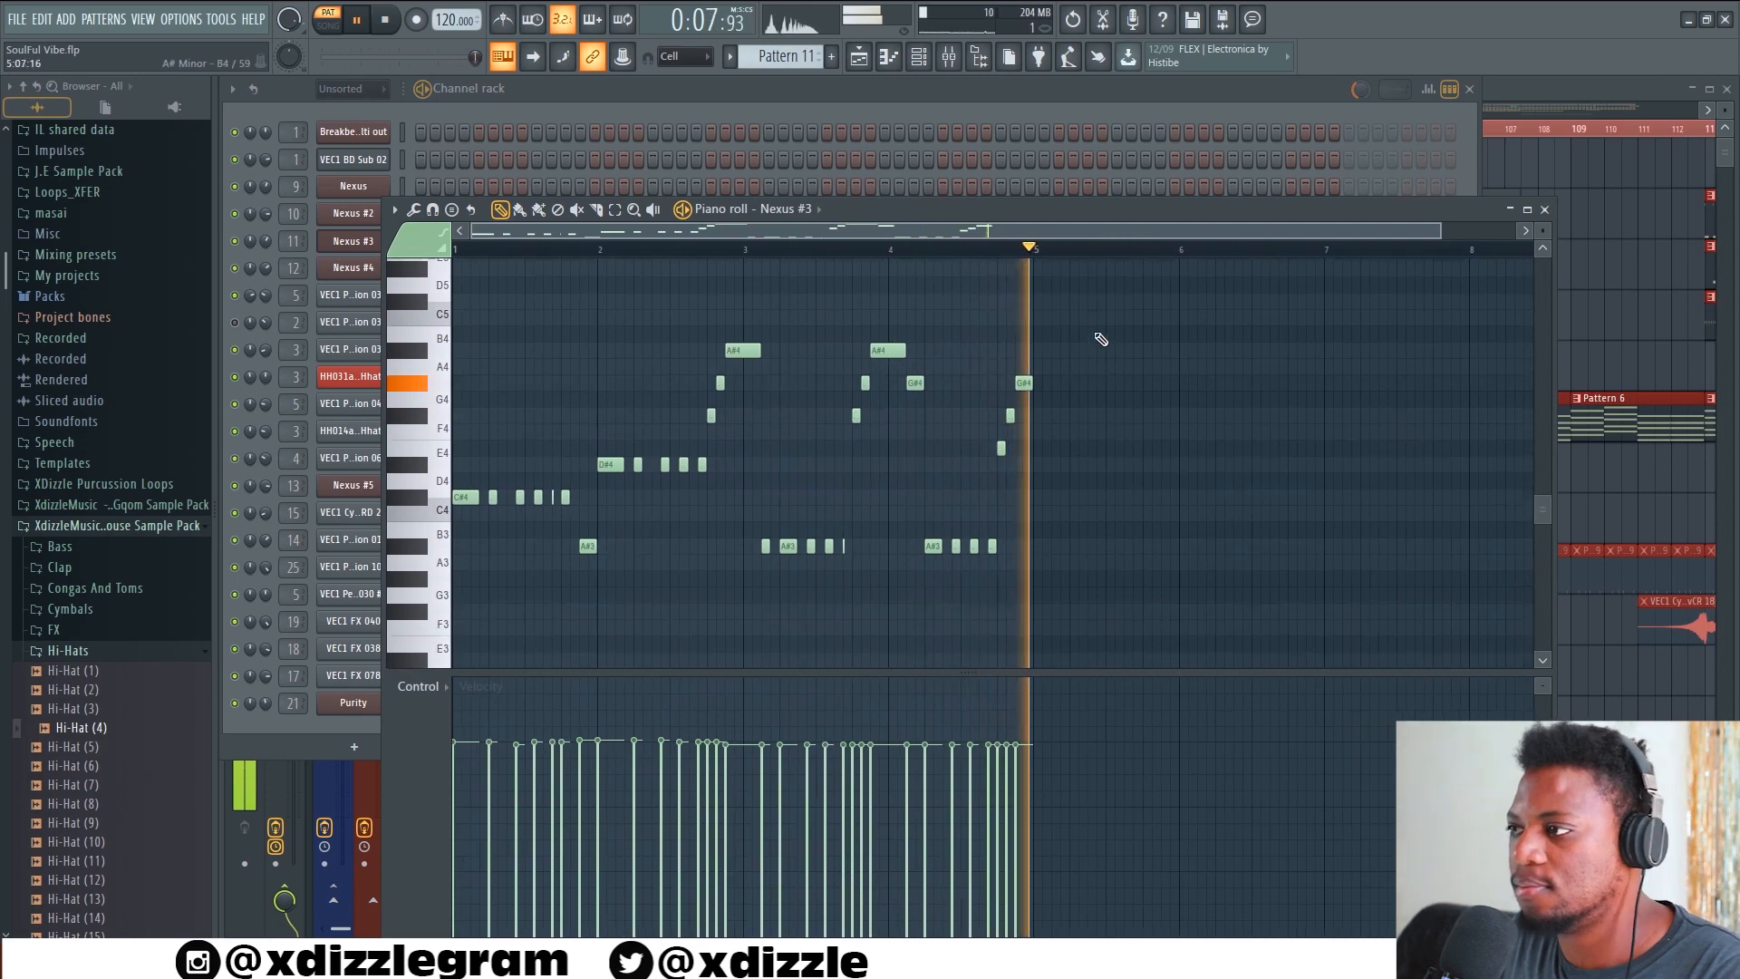
pyautogui.click(1169, 101)
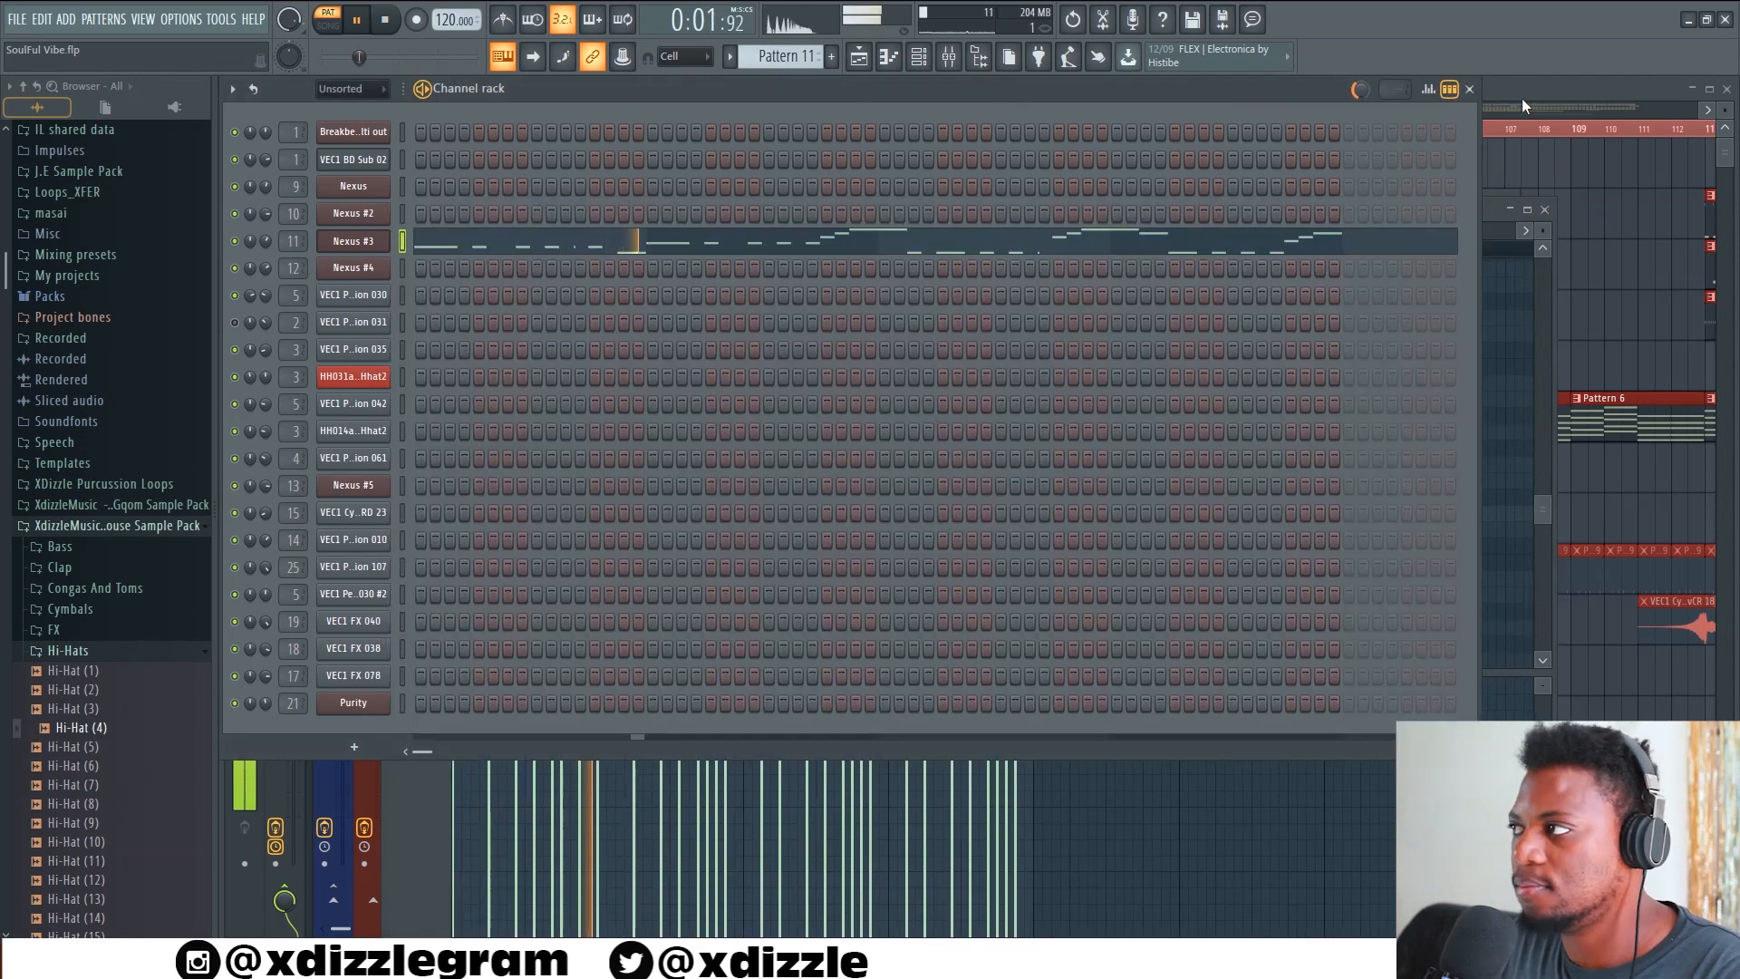
# Return to the playlist and play the unmuted tracks in song mode from around bar 92, stopping after a short listen
pyautogui.click(1521, 90)
pyautogui.click(1018, 130)
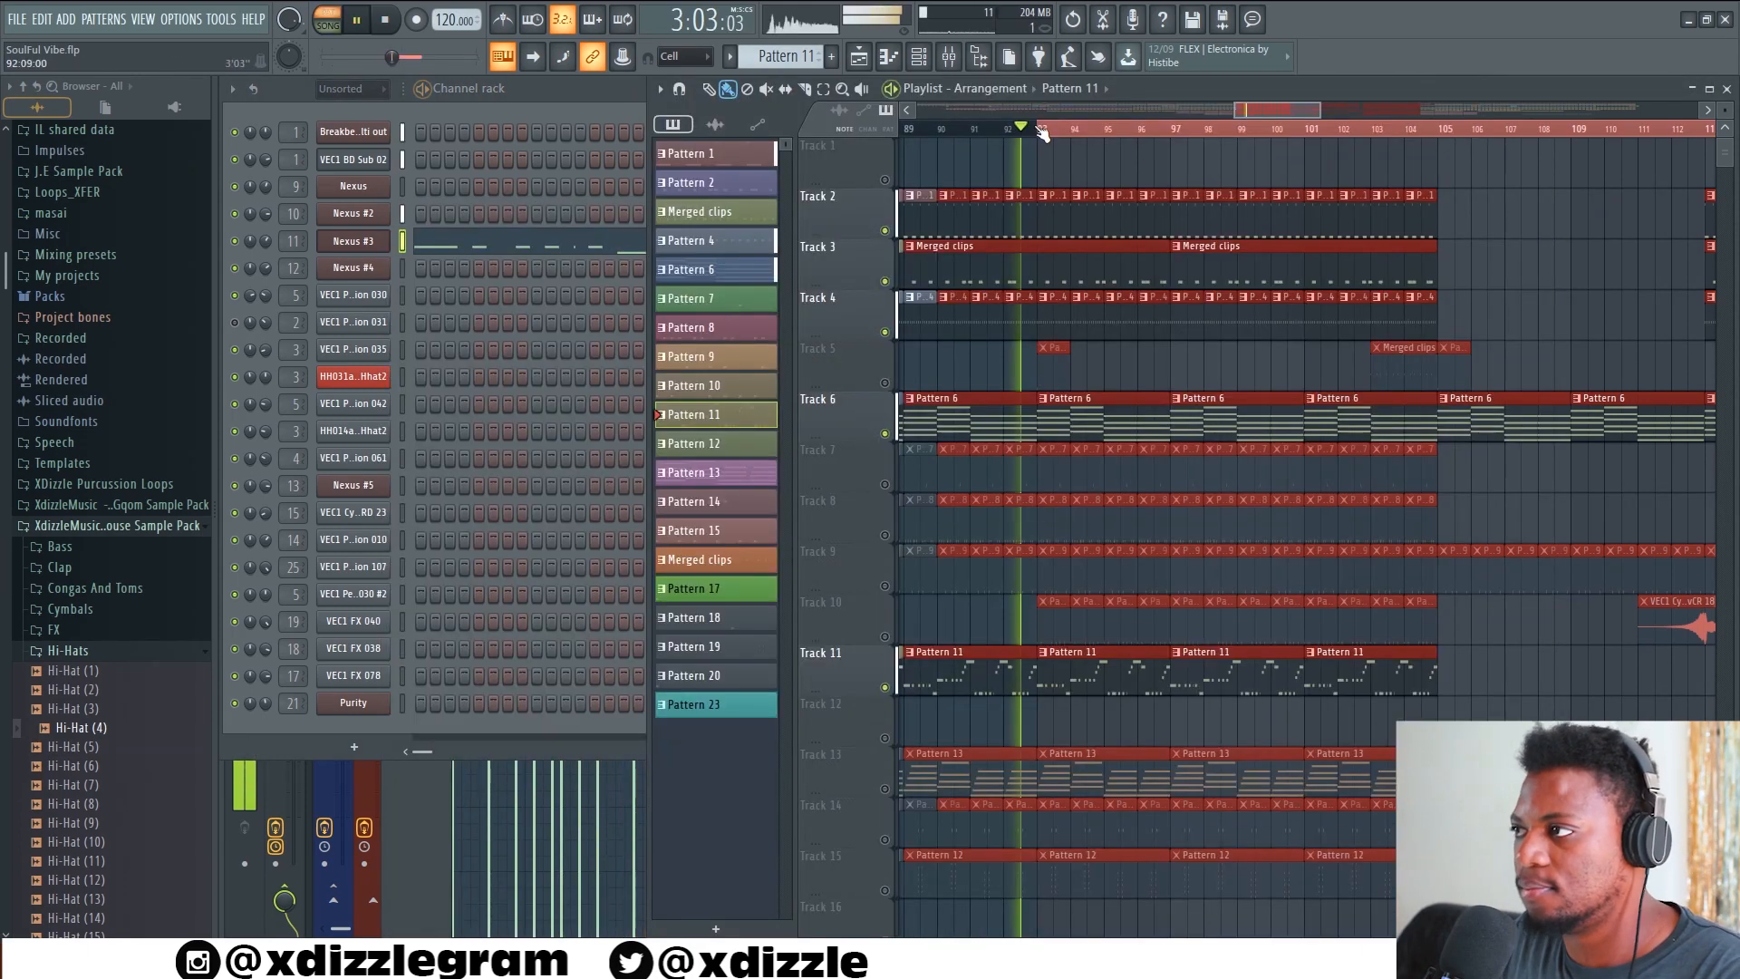
pyautogui.scroll(-2, 1064, 134)
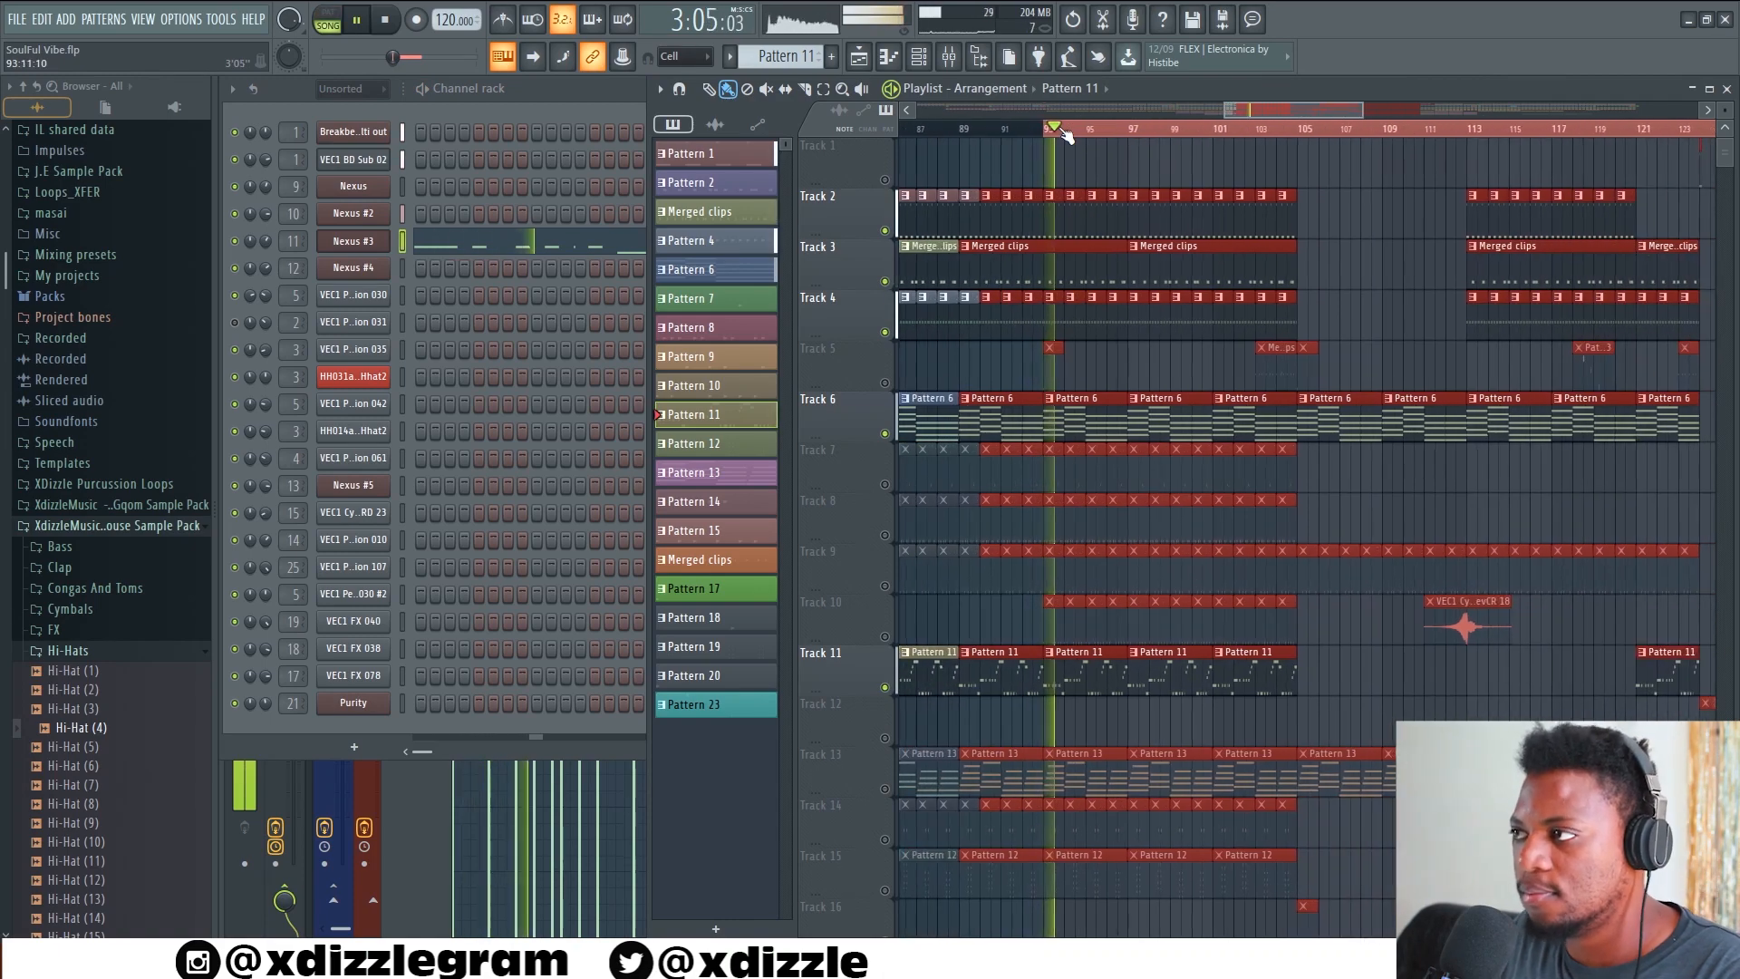
pyautogui.press('space')
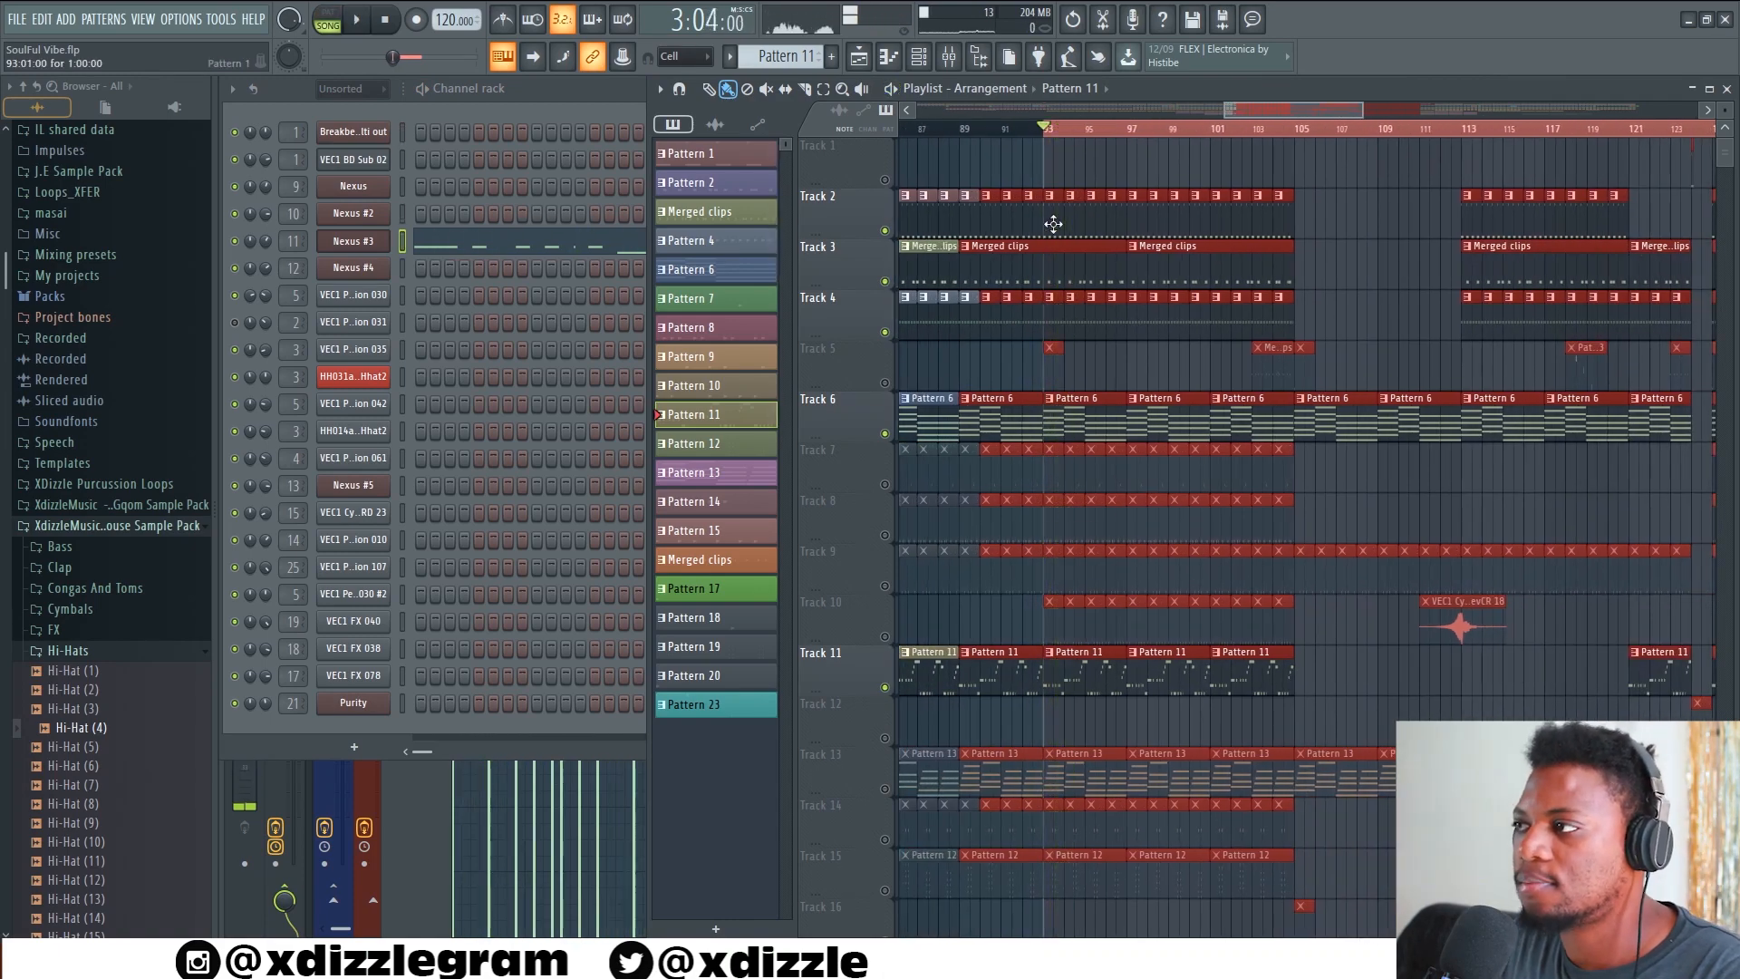
# Open the Pattern 1 clip from Track 2 and bring its kick sequence to the front in the channel rack
pyautogui.doubleClick(1053, 224)
pyautogui.click(690, 104)
pyautogui.click(1580, 111)
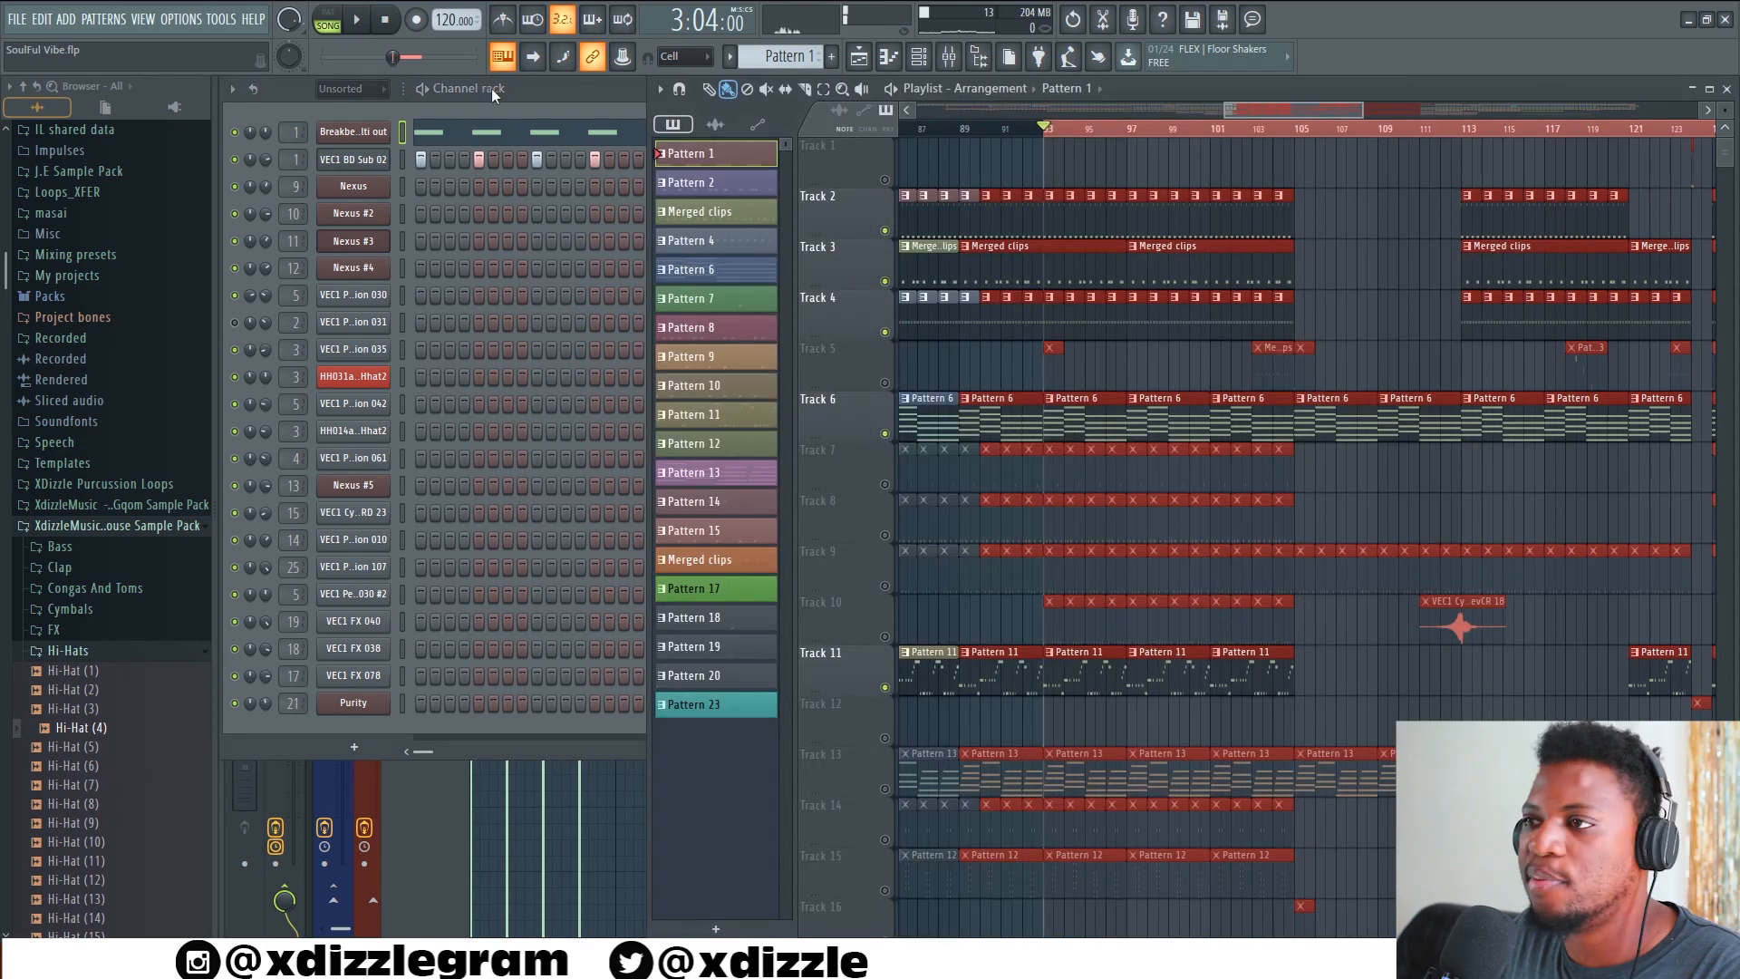
pyautogui.click(568, 103)
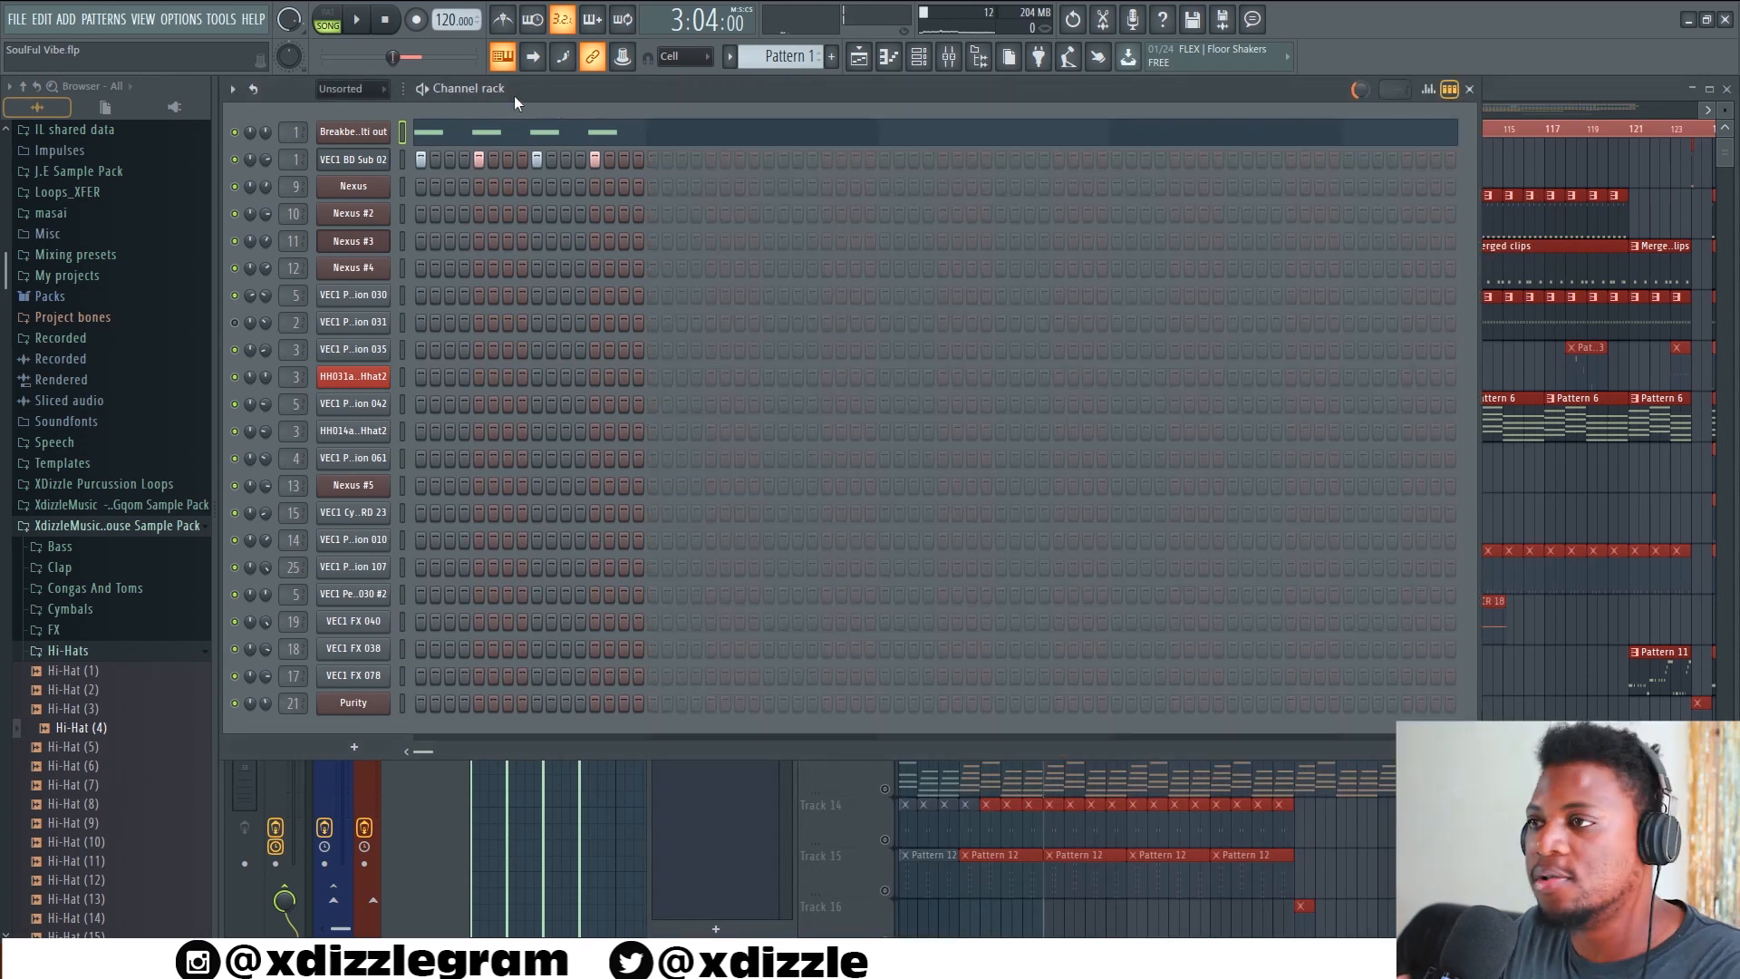
# Create a new project from the Drum mix utility template without saving changes to SoulFul Vibe.flp
pyautogui.click(18, 18)
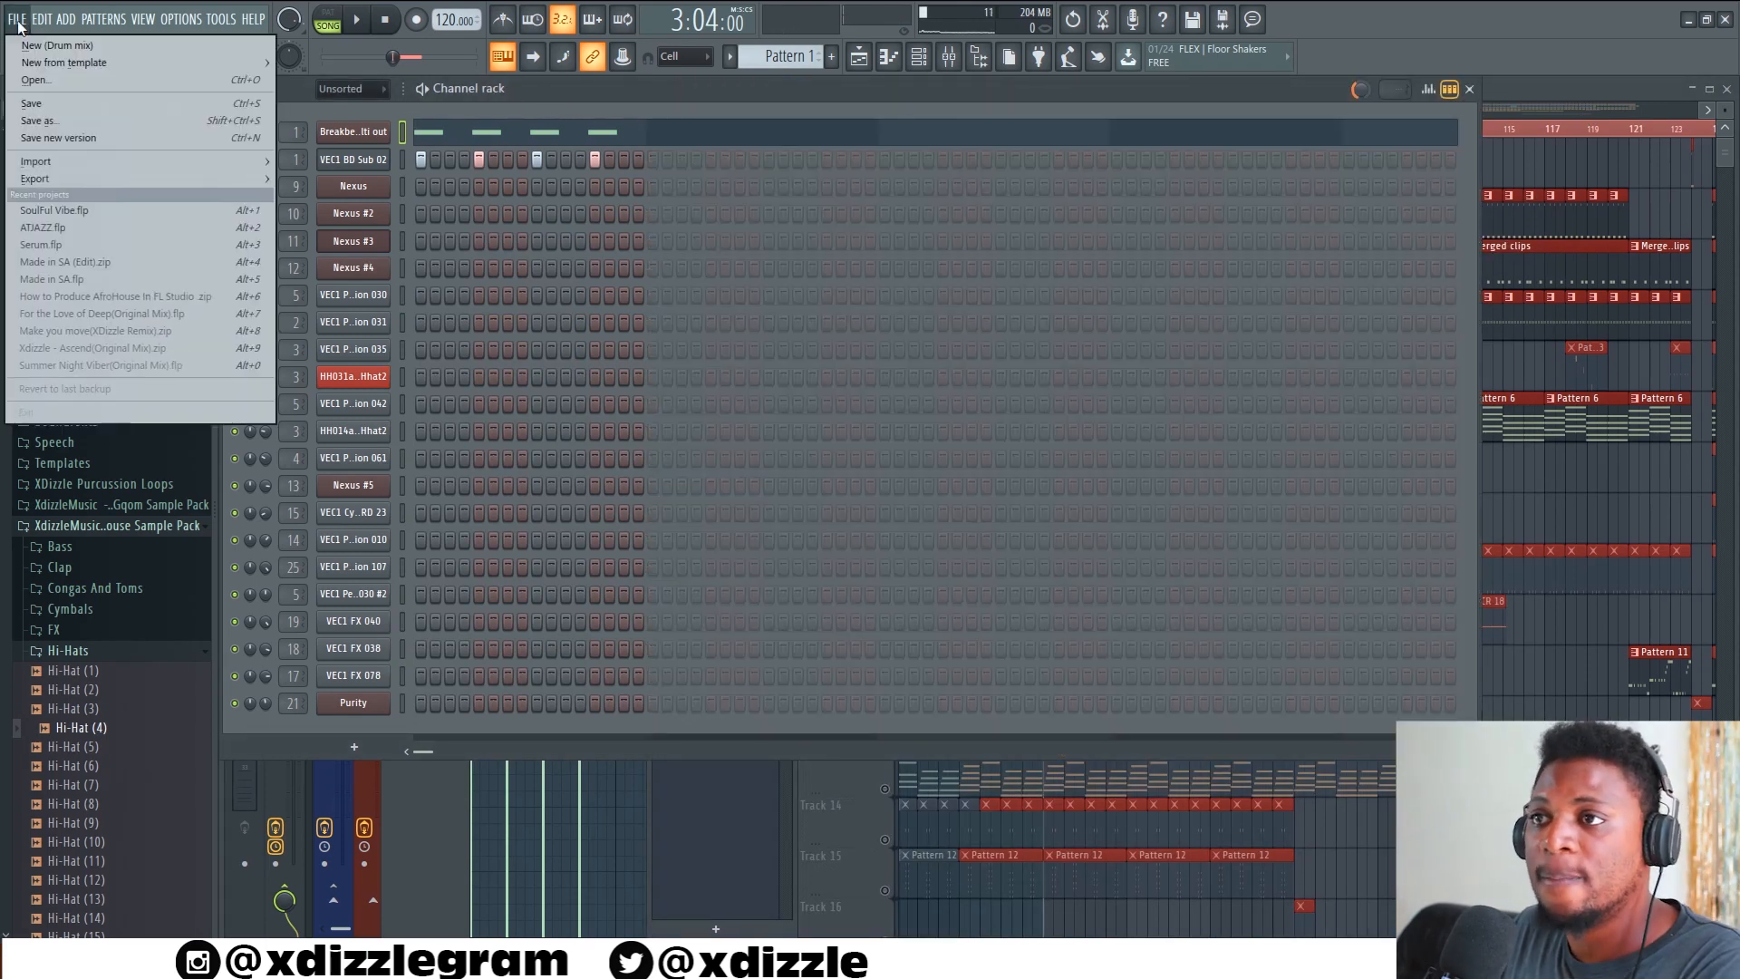
pyautogui.click(18, 18)
pyautogui.click(20, 17)
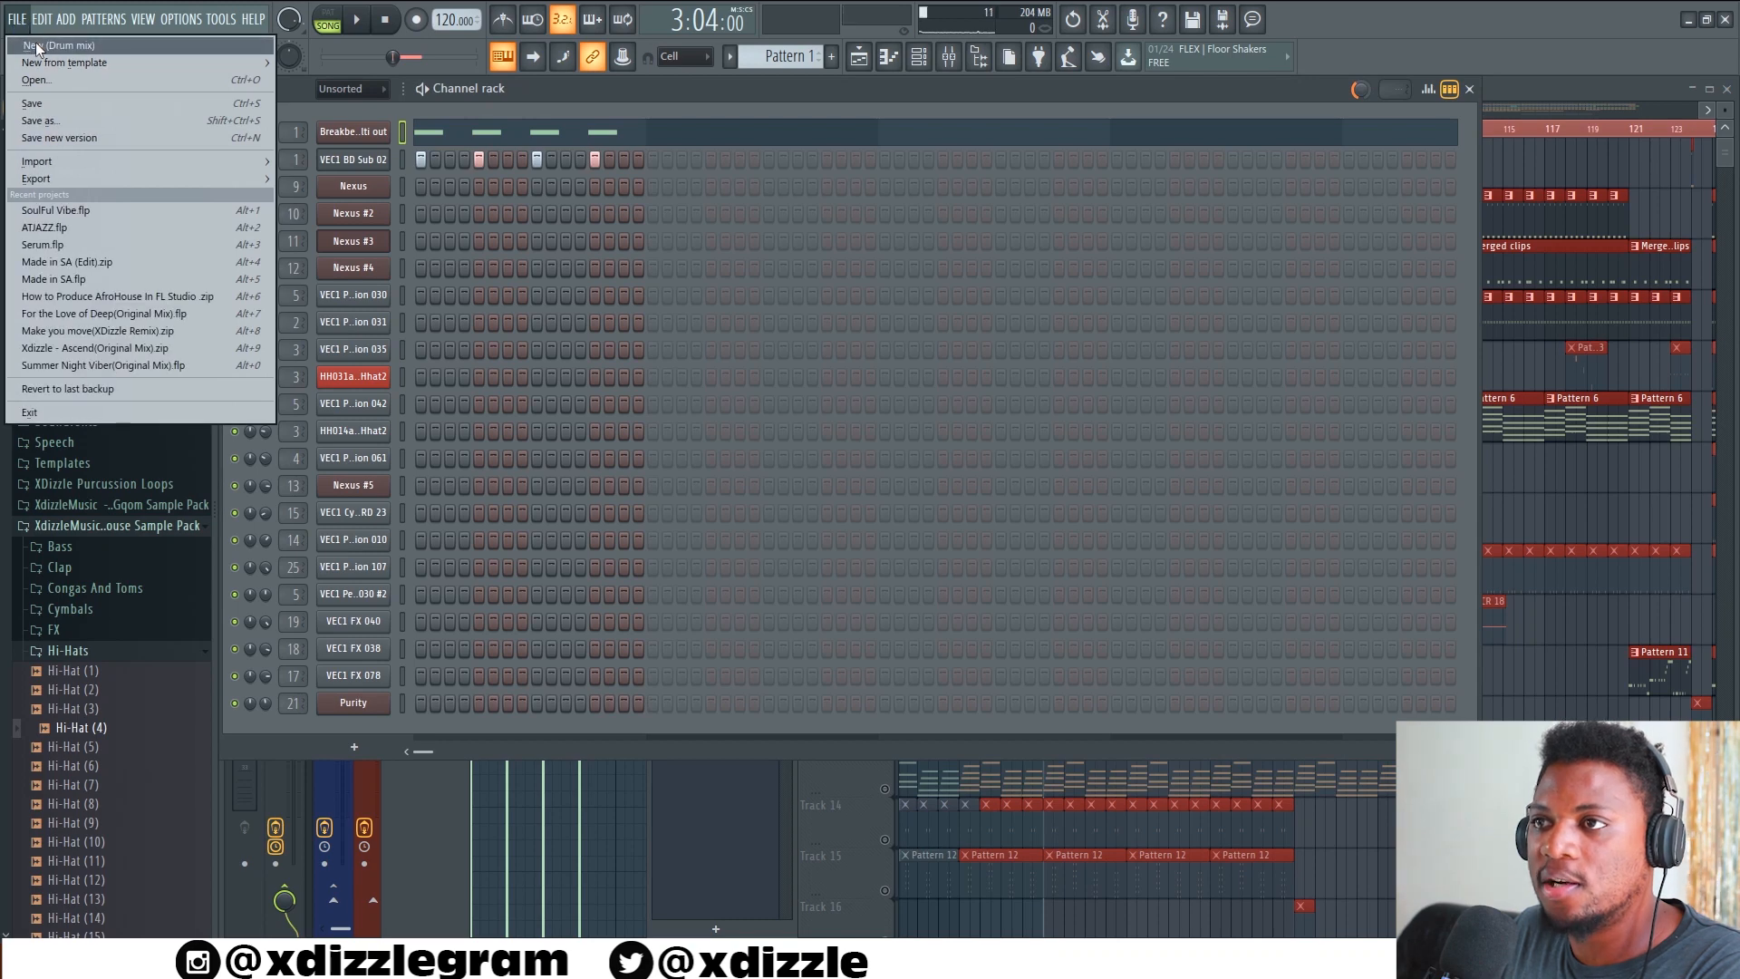
pyautogui.moveTo(42, 63)
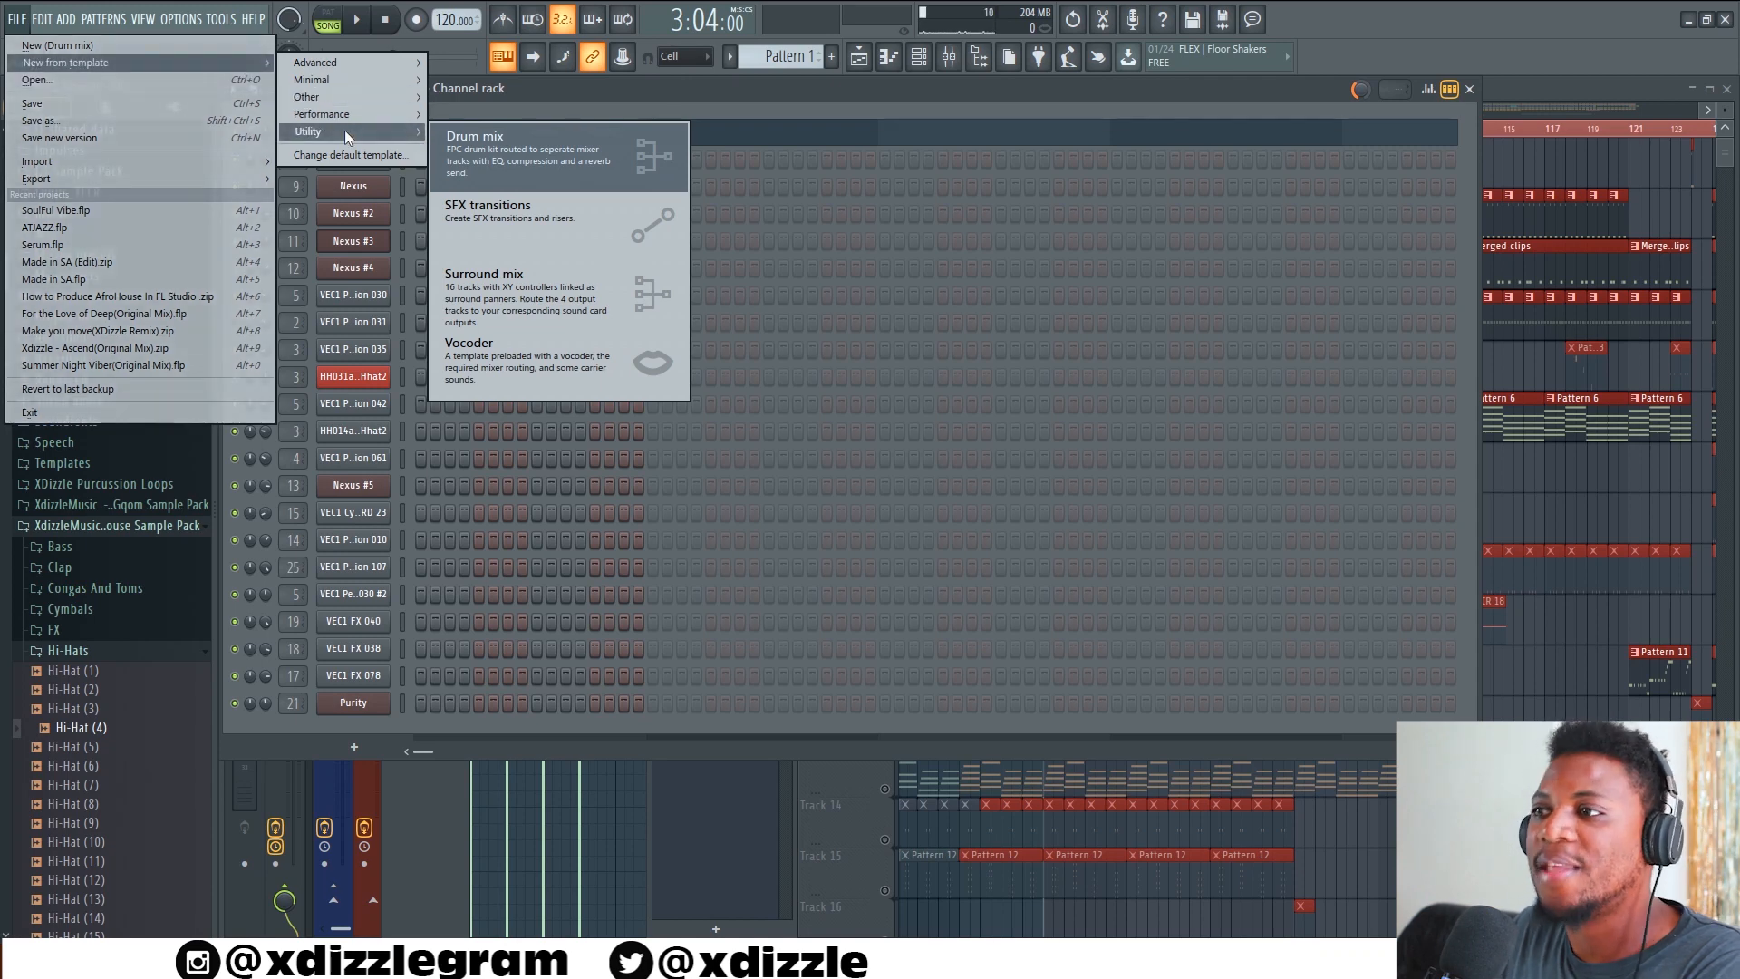
pyautogui.click(538, 156)
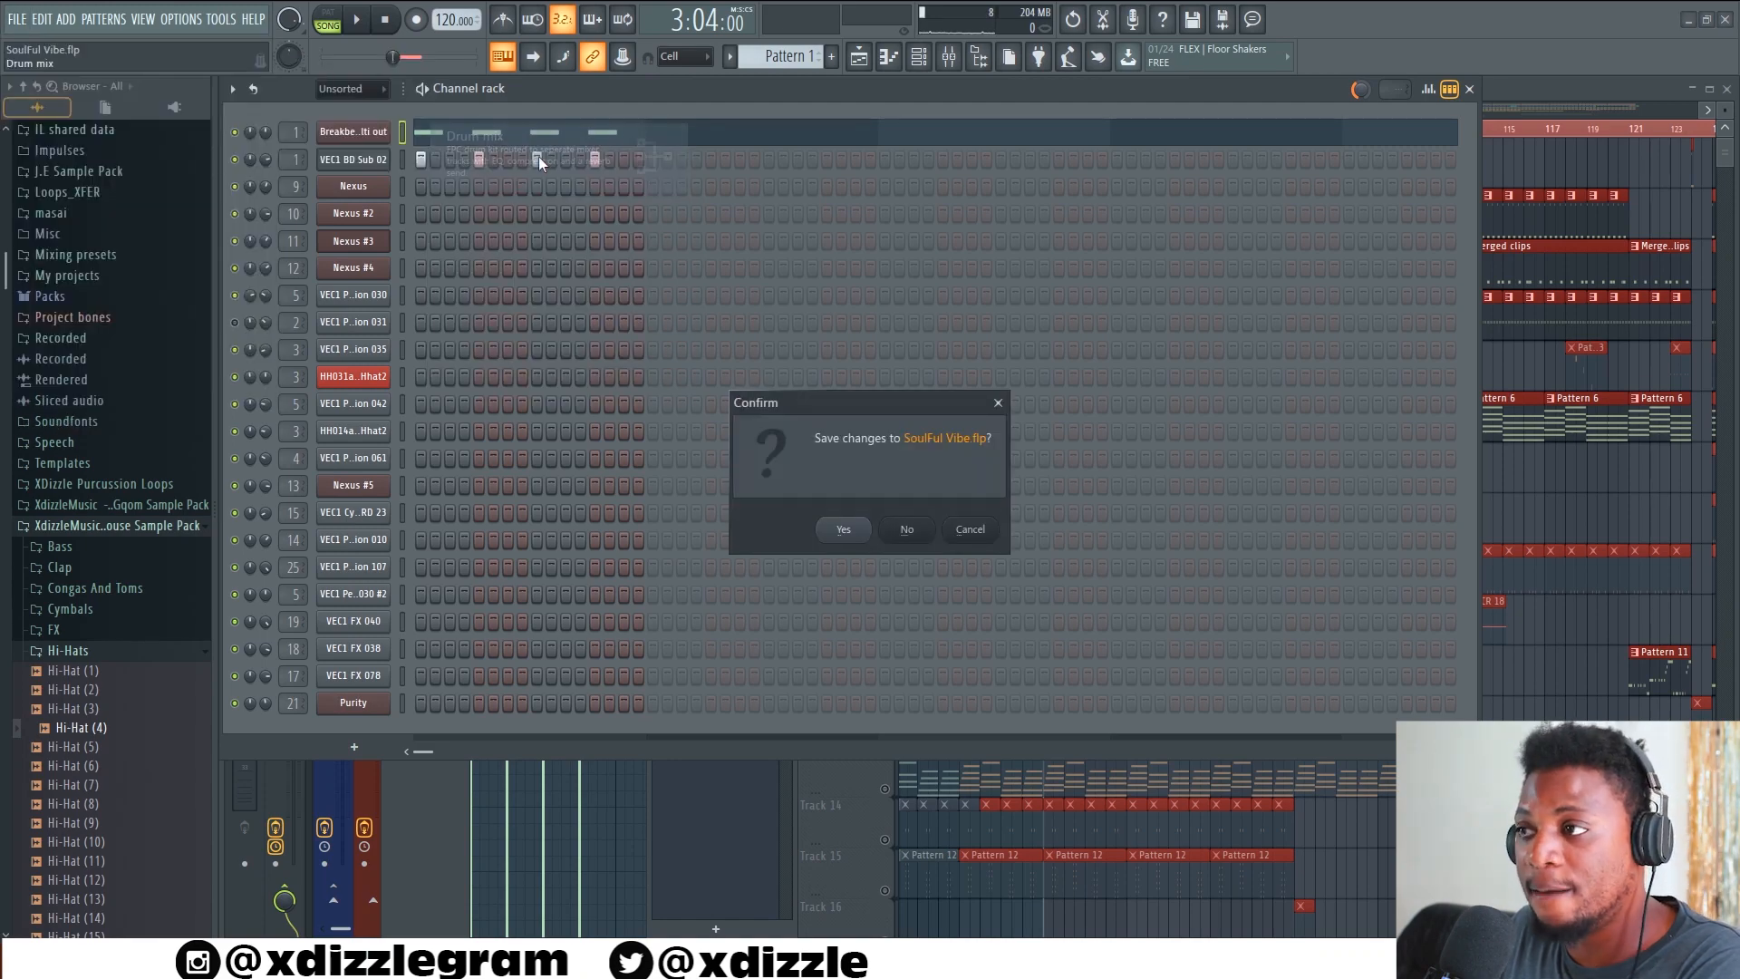
pyautogui.click(909, 533)
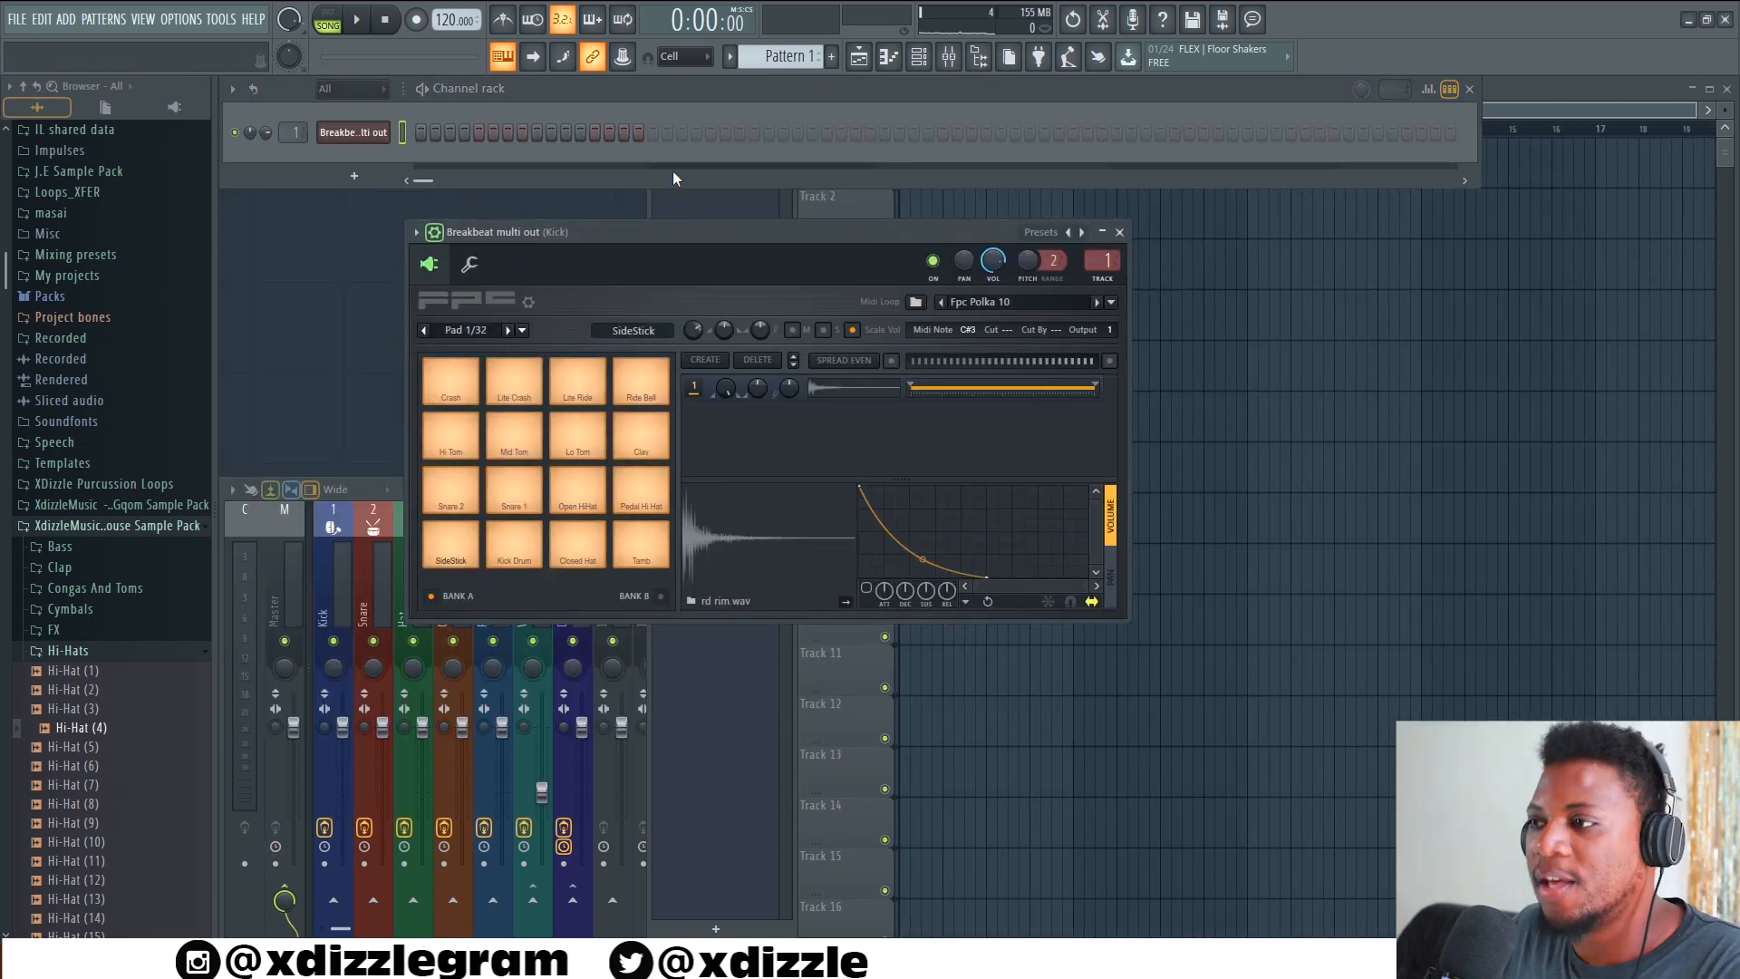
# Audition the FPC kit's Kick Drum, Closed Hat, Open HiHat, Snare and Tamb pads
pyautogui.moveTo(672, 231); pyautogui.dragTo(672, 211)
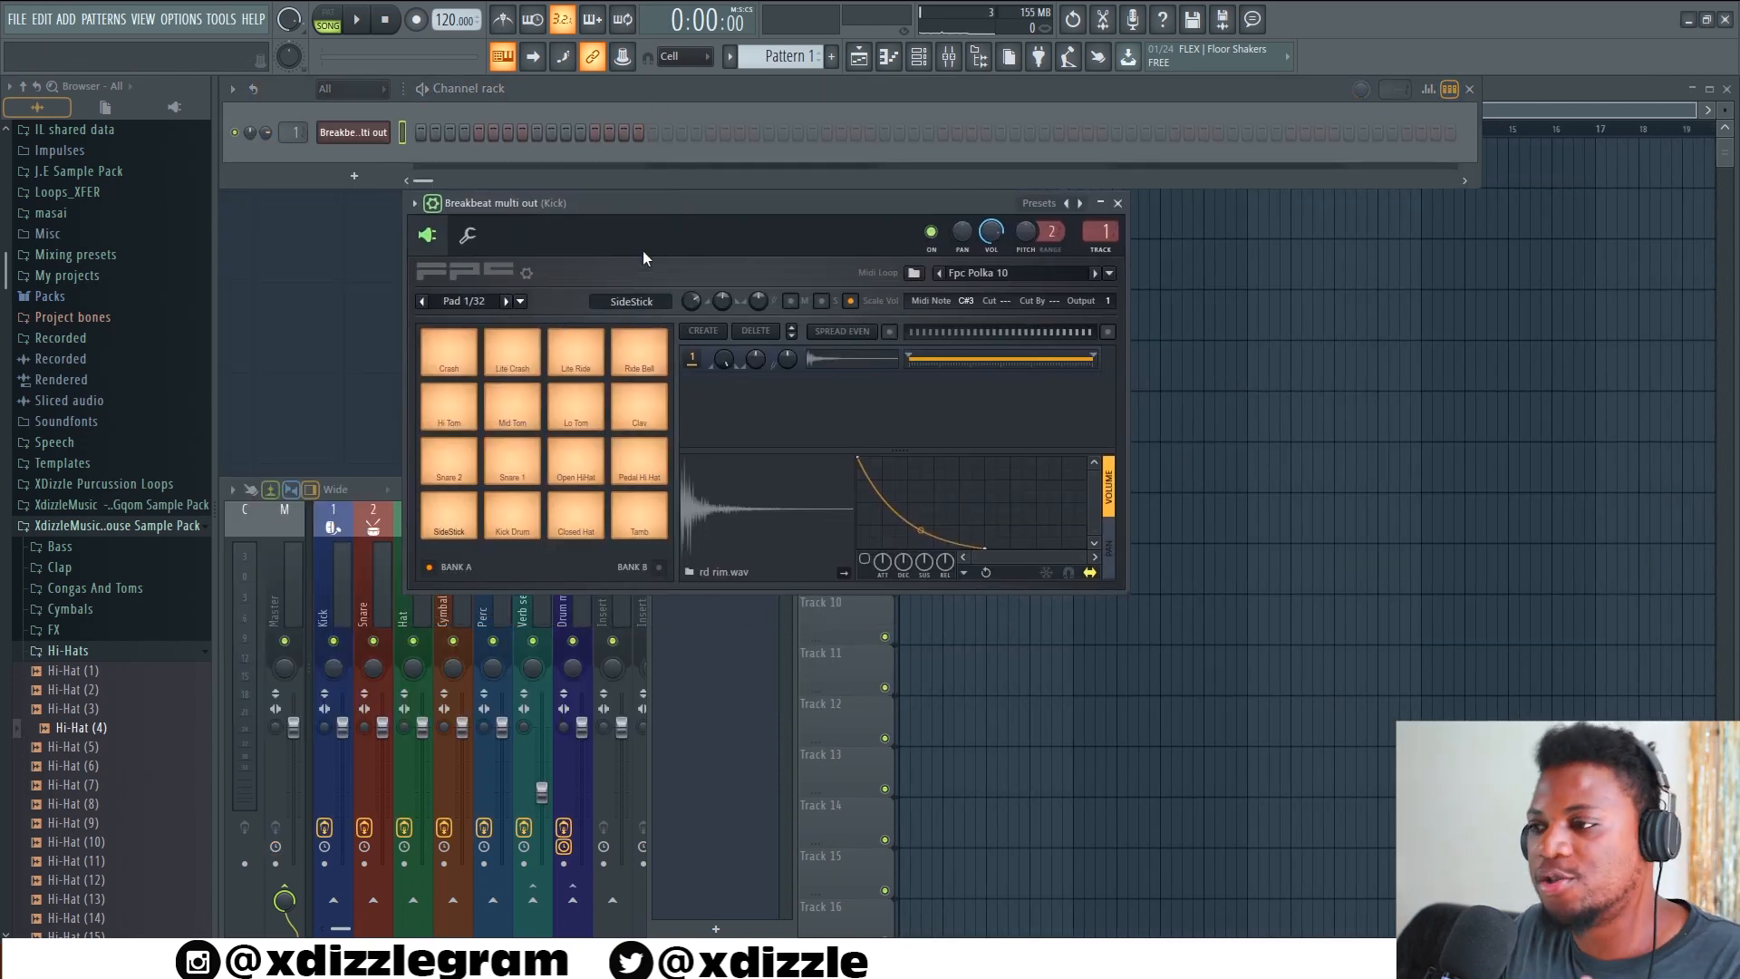
pyautogui.click(512, 515)
pyautogui.click(575, 515)
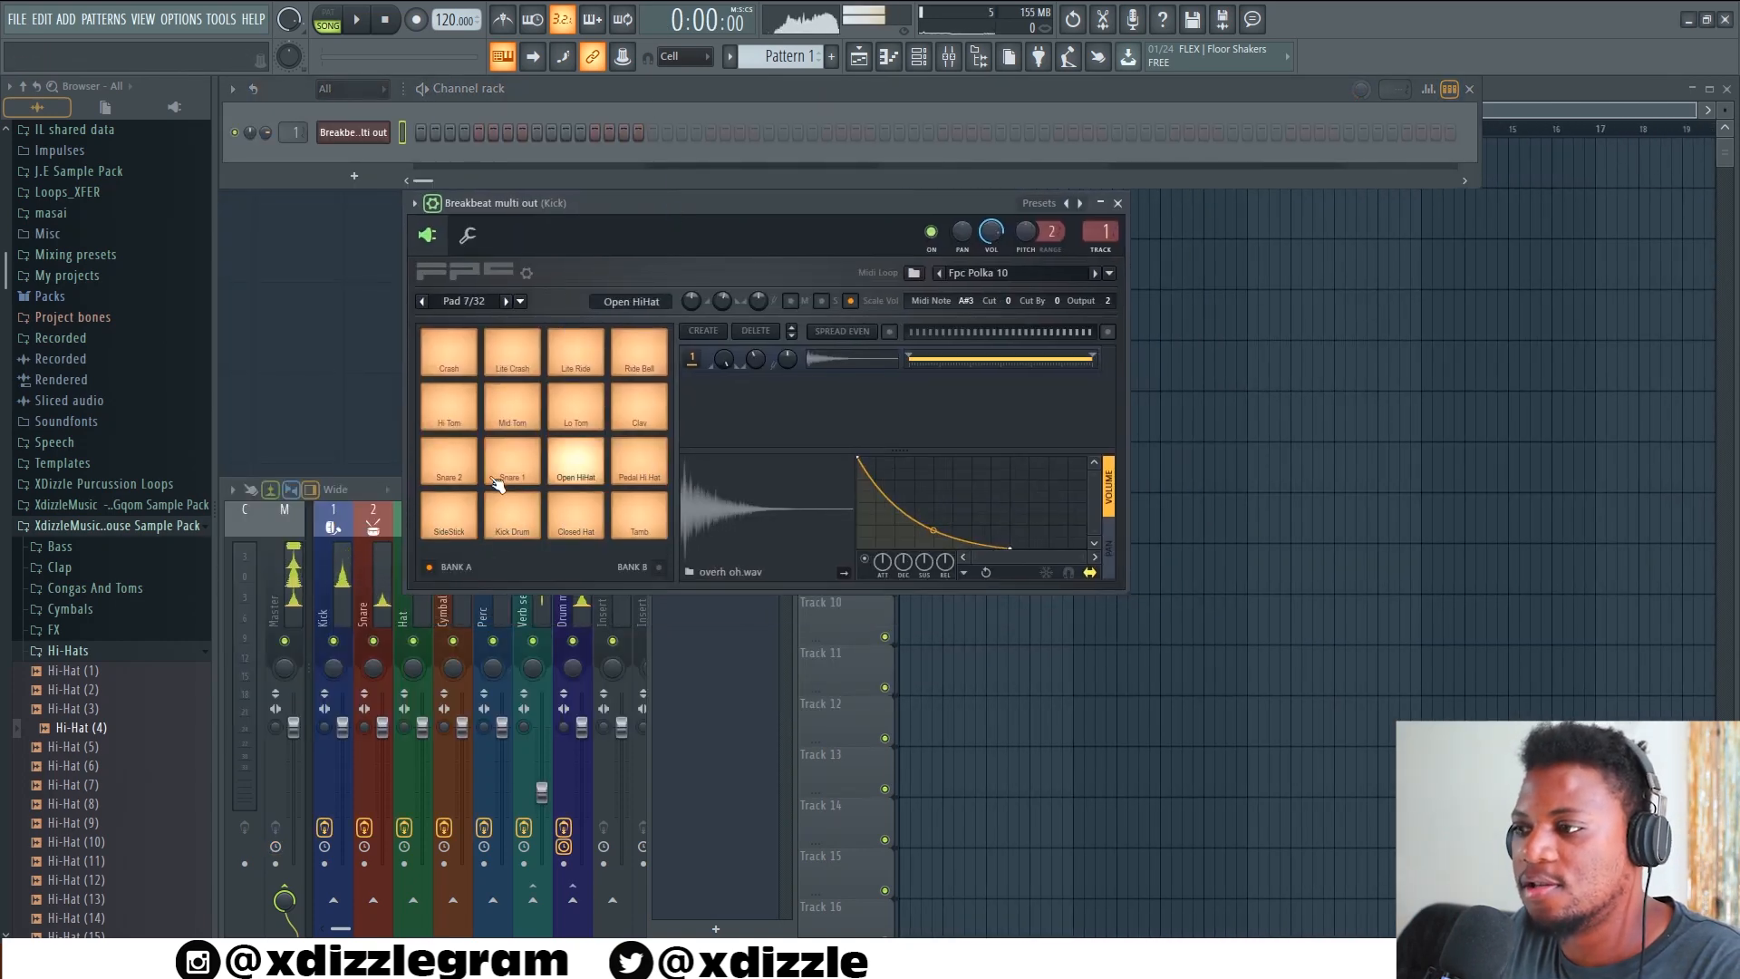
pyautogui.click(576, 462)
pyautogui.click(512, 463)
pyautogui.click(448, 462)
pyautogui.click(660, 523)
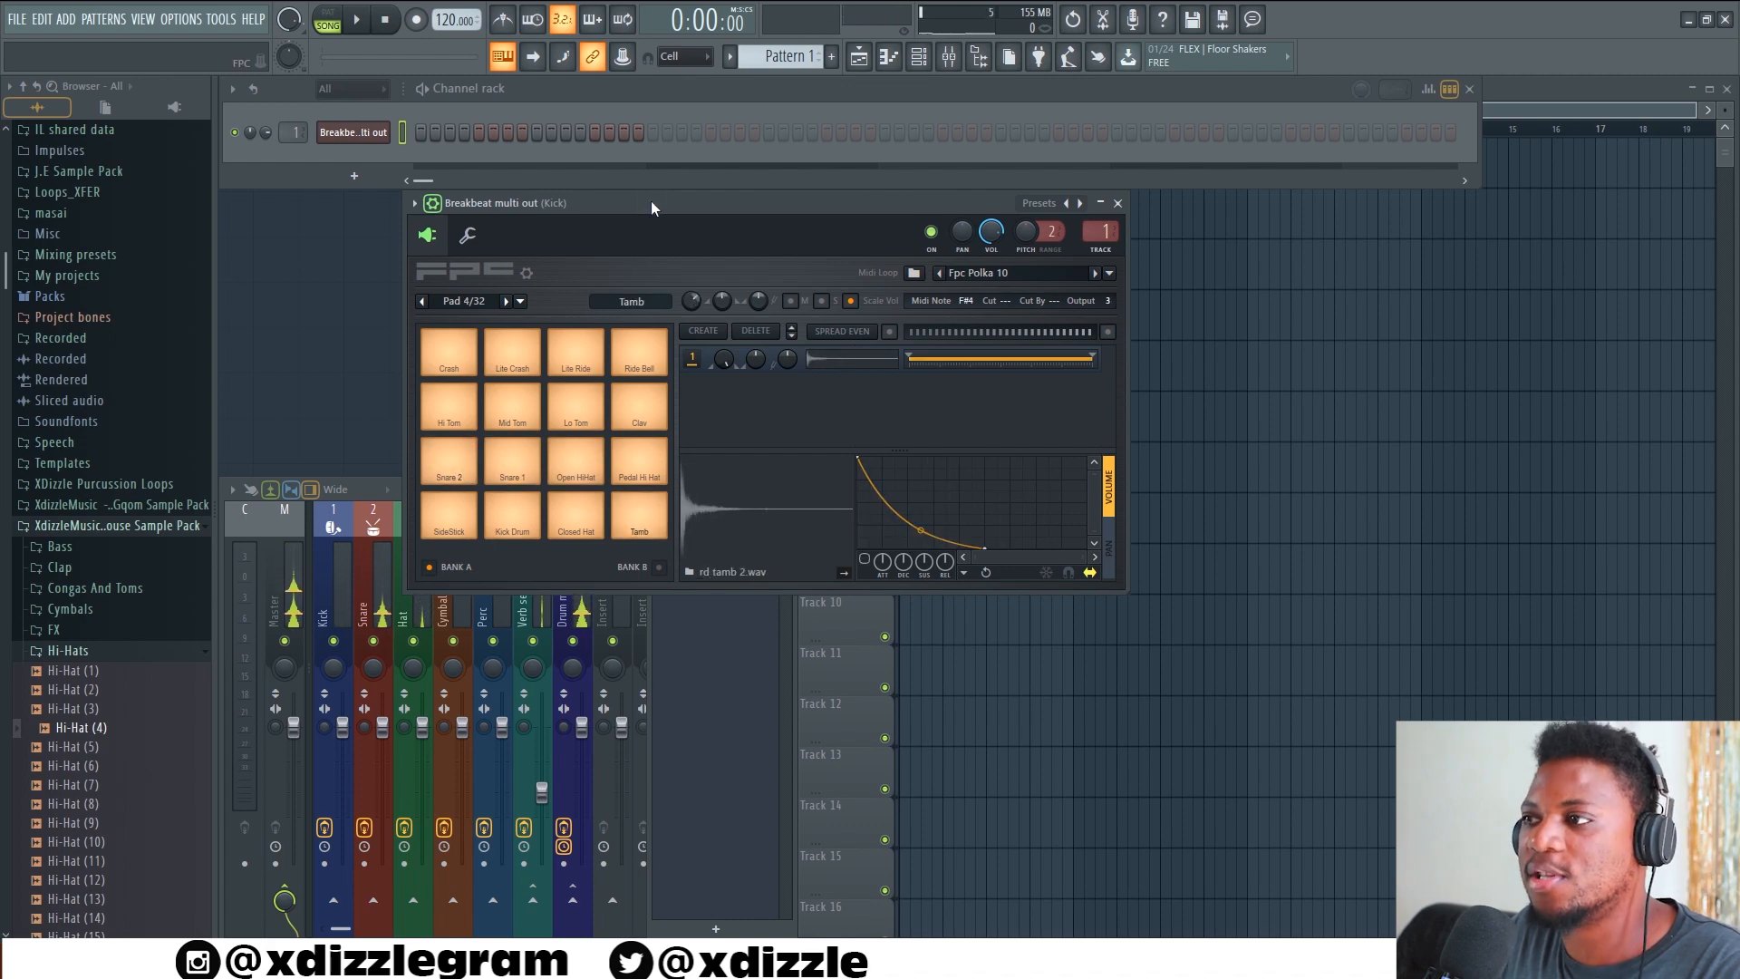
# Move the FPC window clear of the mixer, audition its lowest row of pads, and examine the Kick and Snare mixer tracks
pyautogui.moveTo(651, 203); pyautogui.dragTo(776, 127)
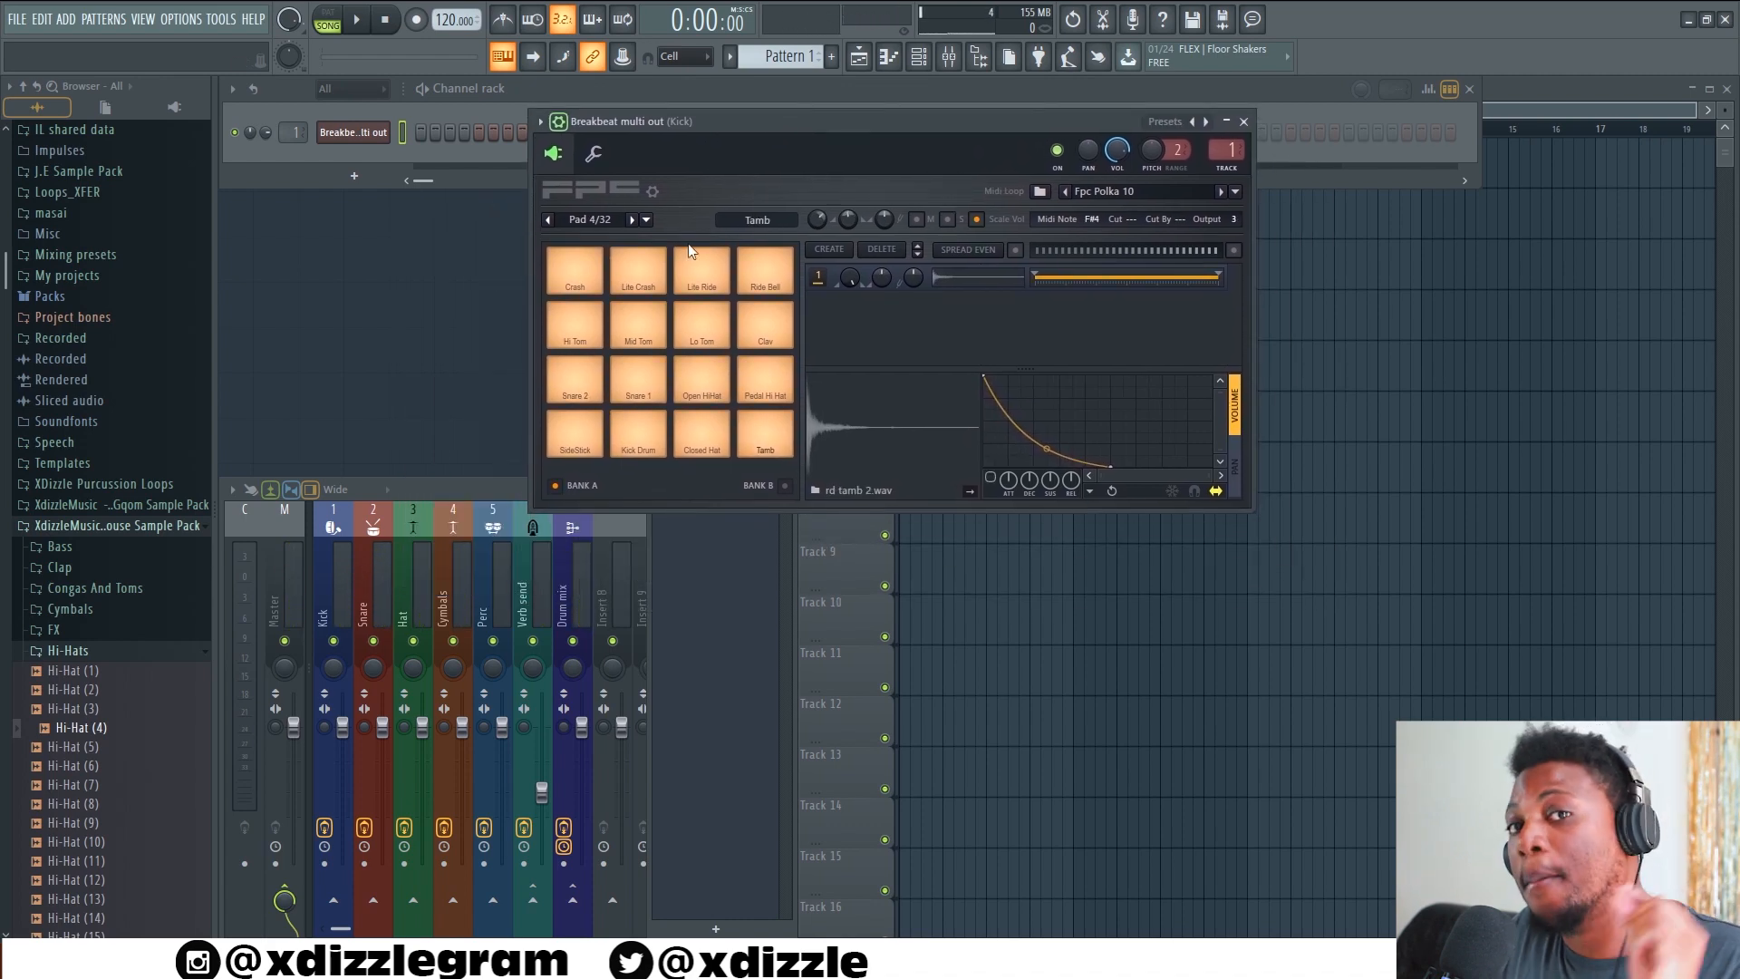
pyautogui.doubleClick(444, 495)
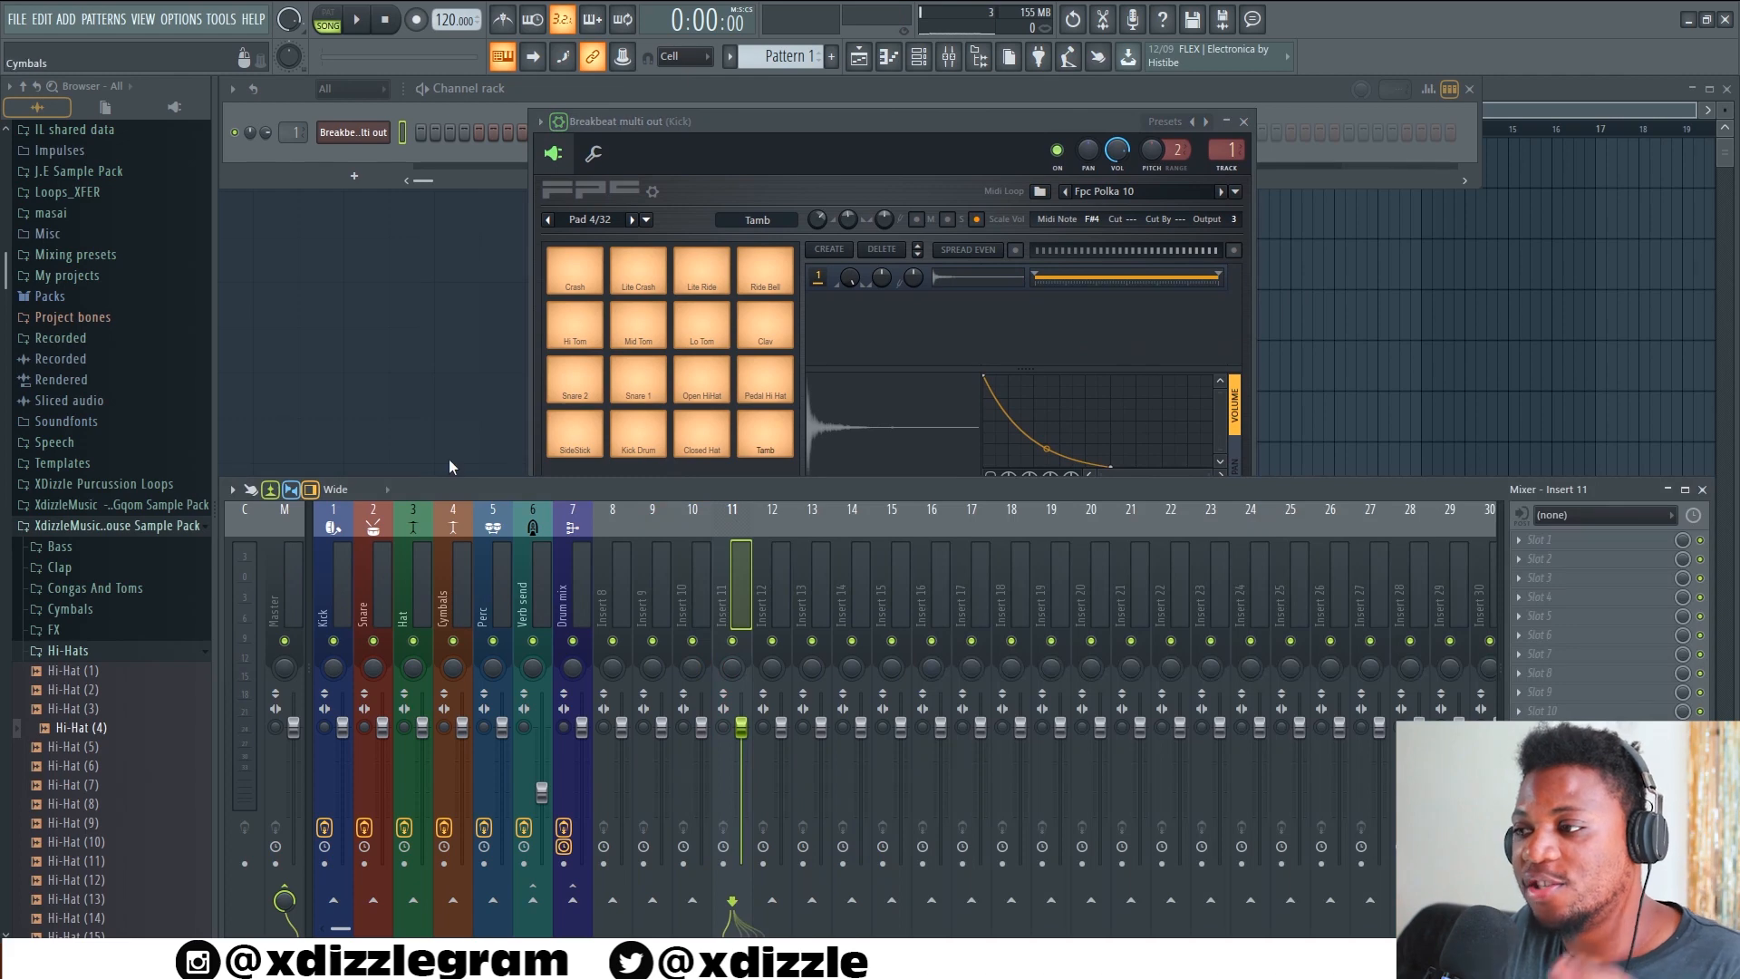
pyautogui.click(595, 437)
pyautogui.click(639, 446)
pyautogui.click(700, 440)
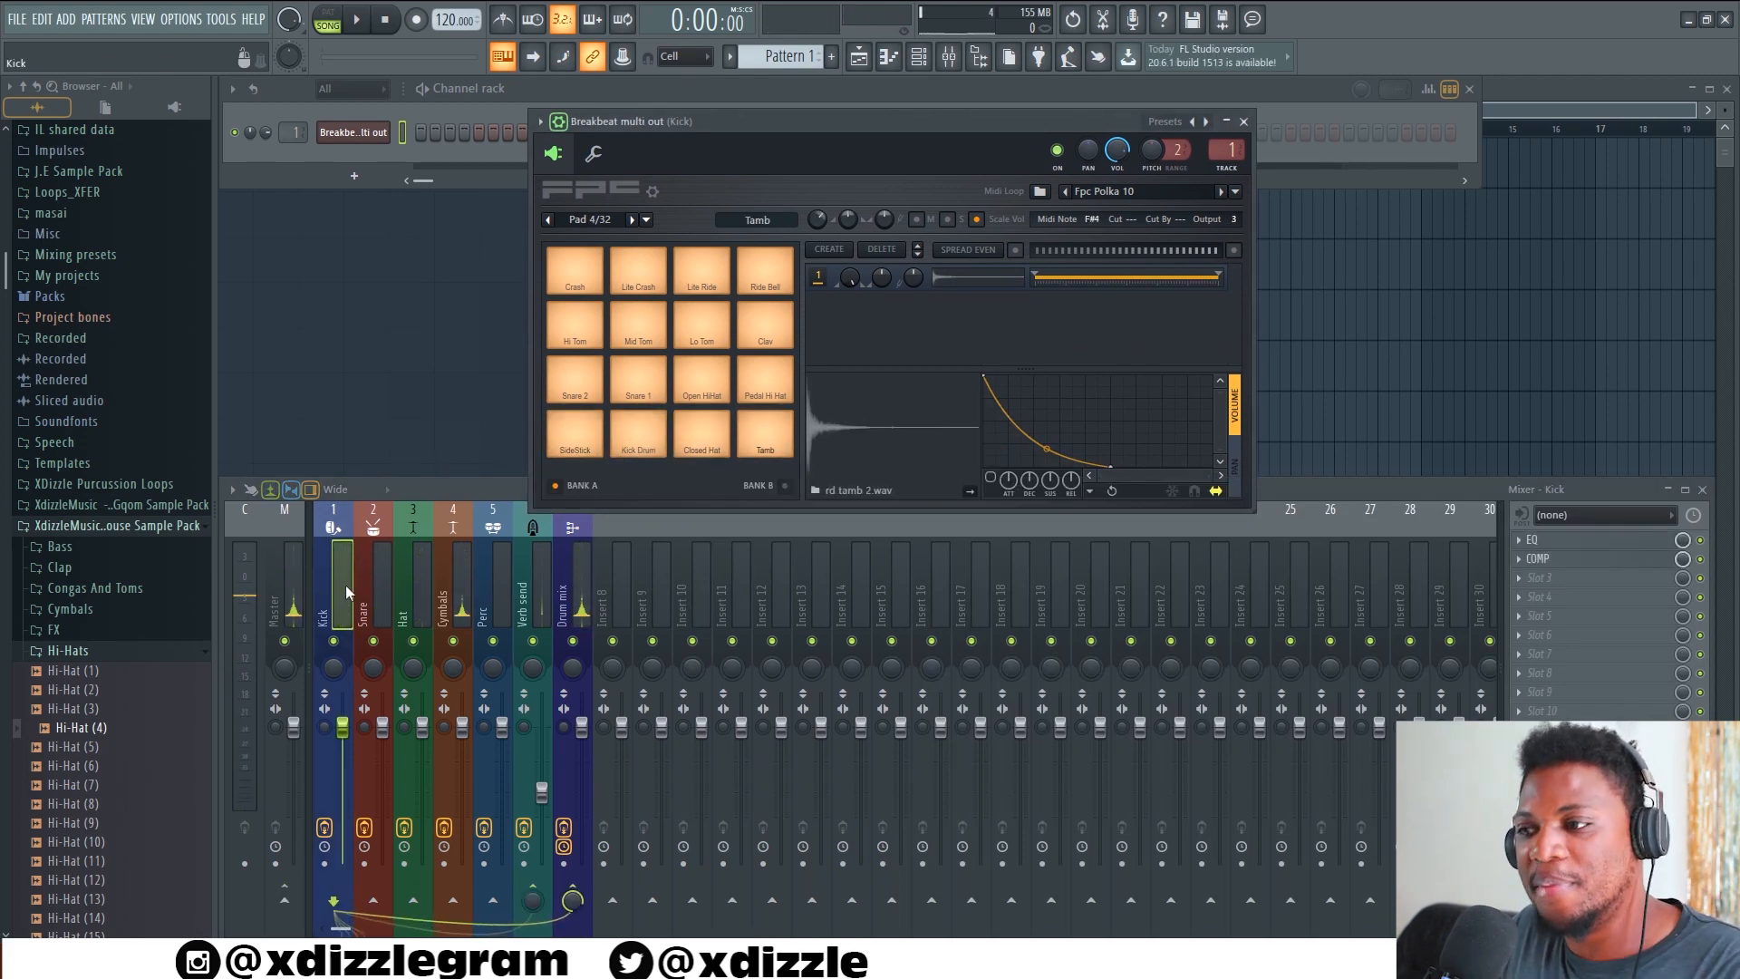
pyautogui.click(370, 587)
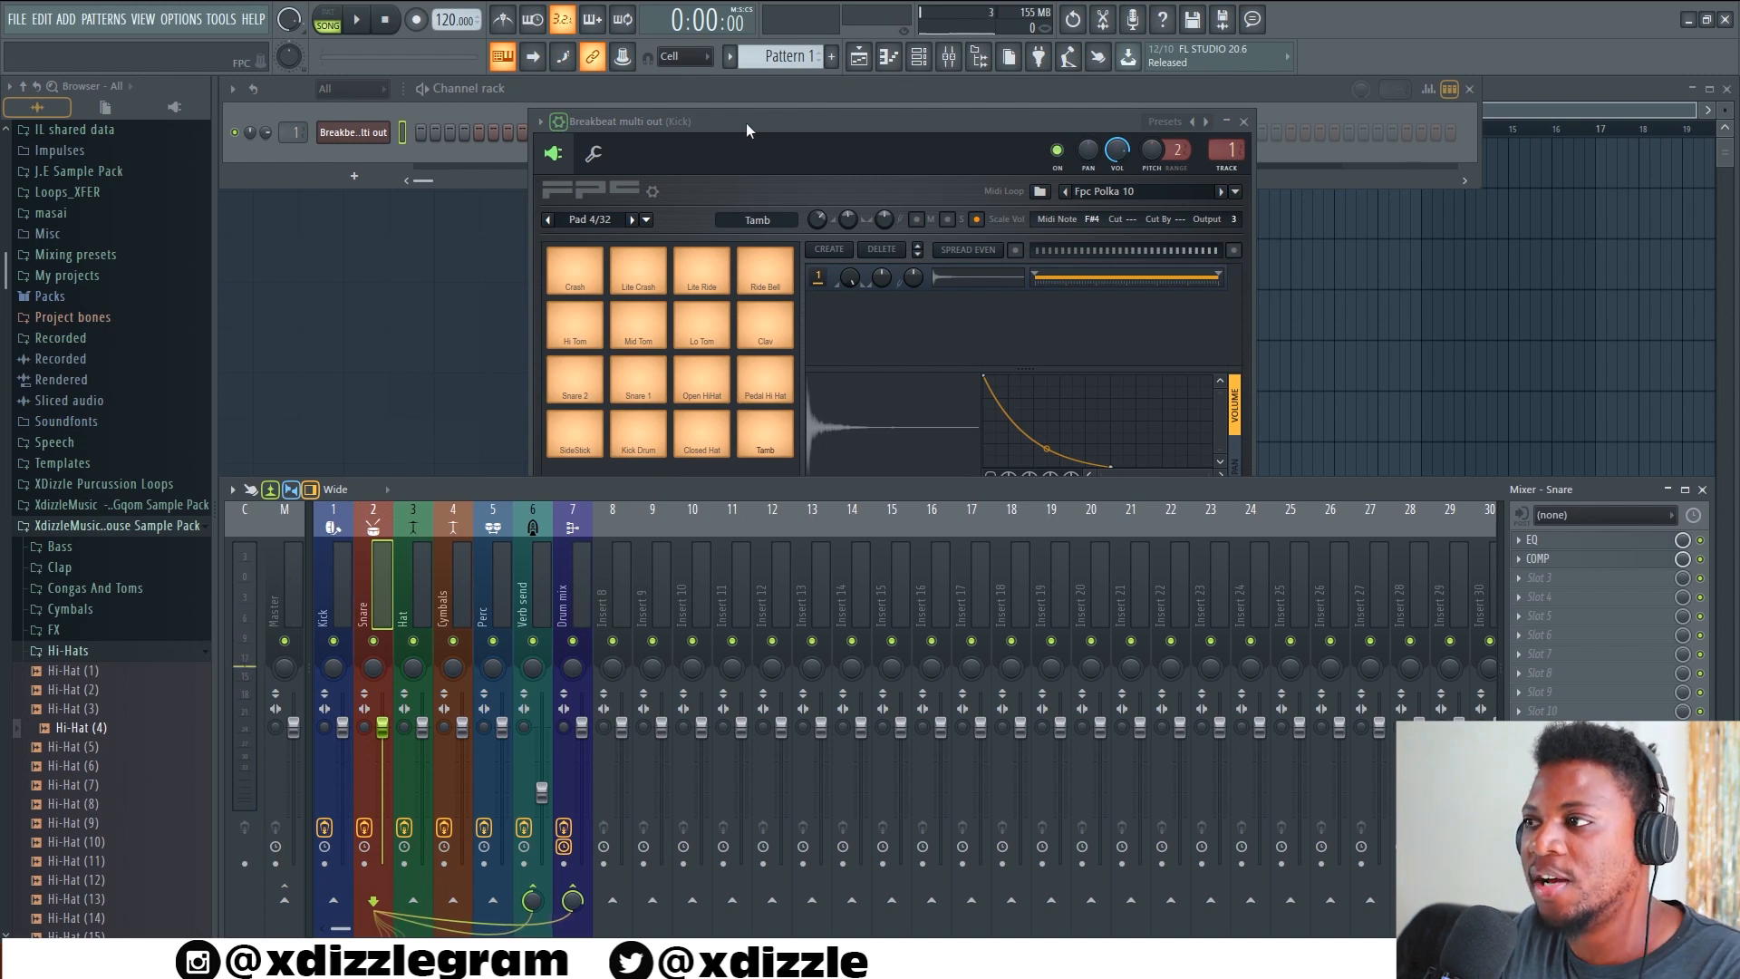
# Reposition the FPC window and audition the kick, hat, Tamb and snare pads while watching the mixer tracks' levels
pyautogui.moveTo(747, 129); pyautogui.dragTo(898, 265)
pyautogui.click(802, 586)
pyautogui.click(865, 580)
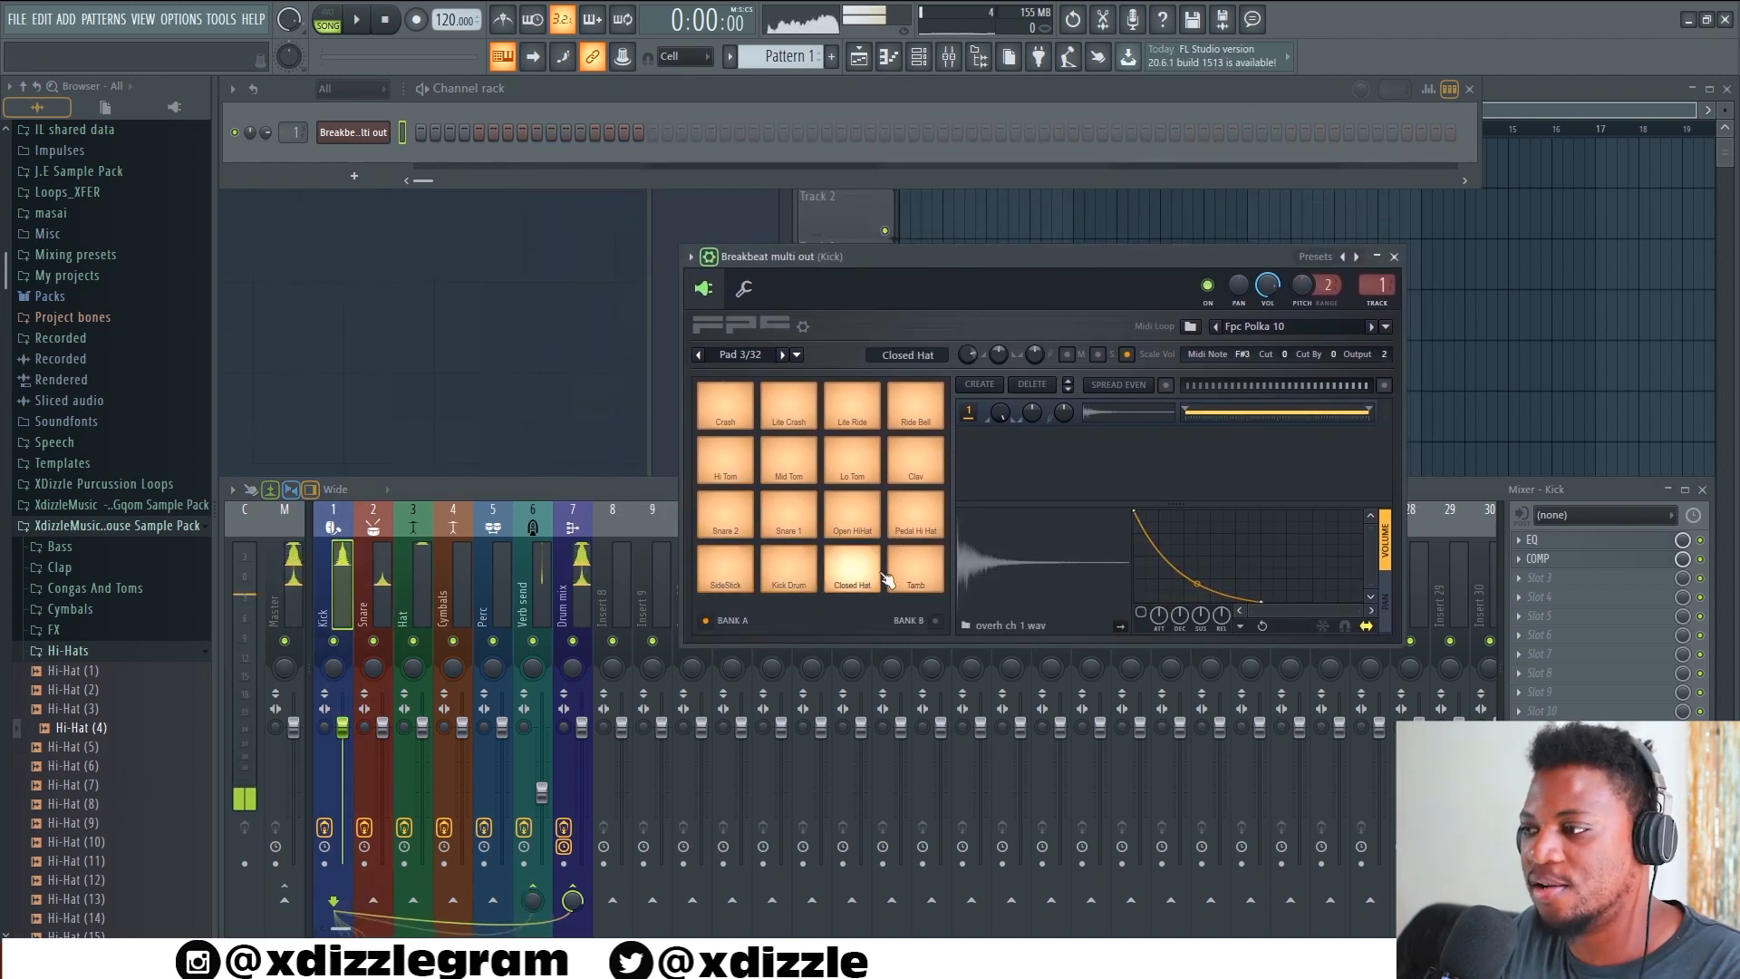
pyautogui.click(910, 575)
pyautogui.click(741, 532)
pyautogui.click(798, 531)
# Open the EQ and COMP effects of the Kick mixer track, and check the Snare track's effect slots
pyautogui.click(328, 616)
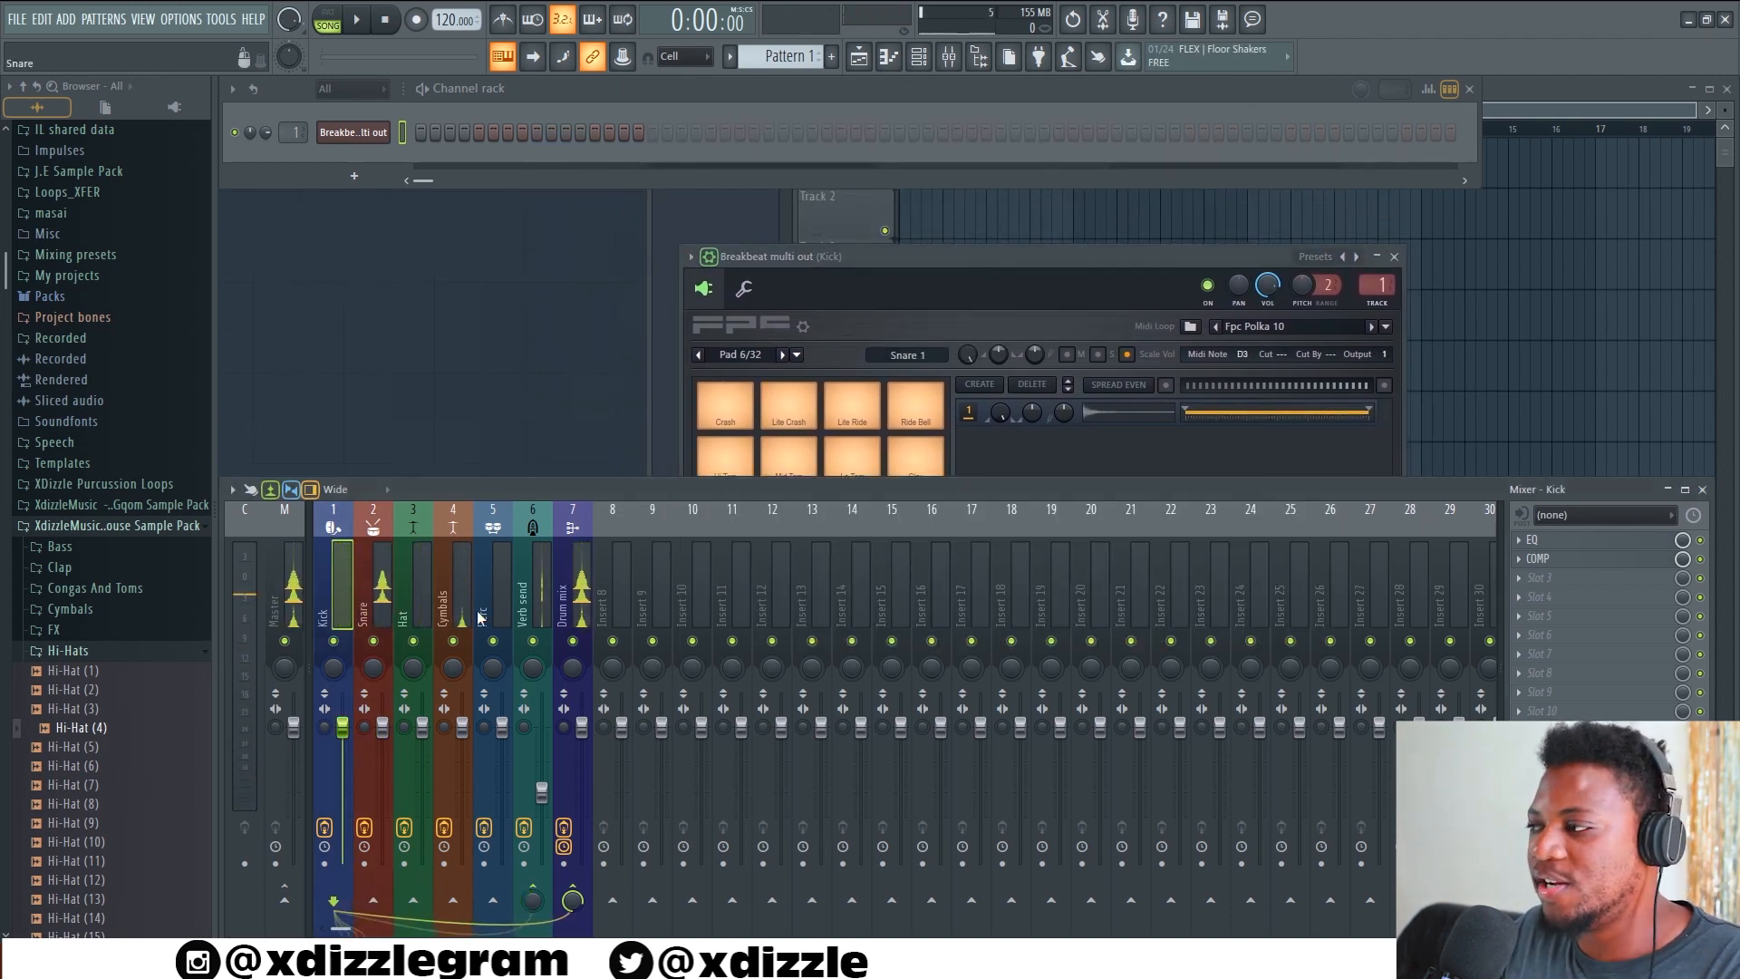
pyautogui.click(1546, 541)
pyautogui.click(1564, 560)
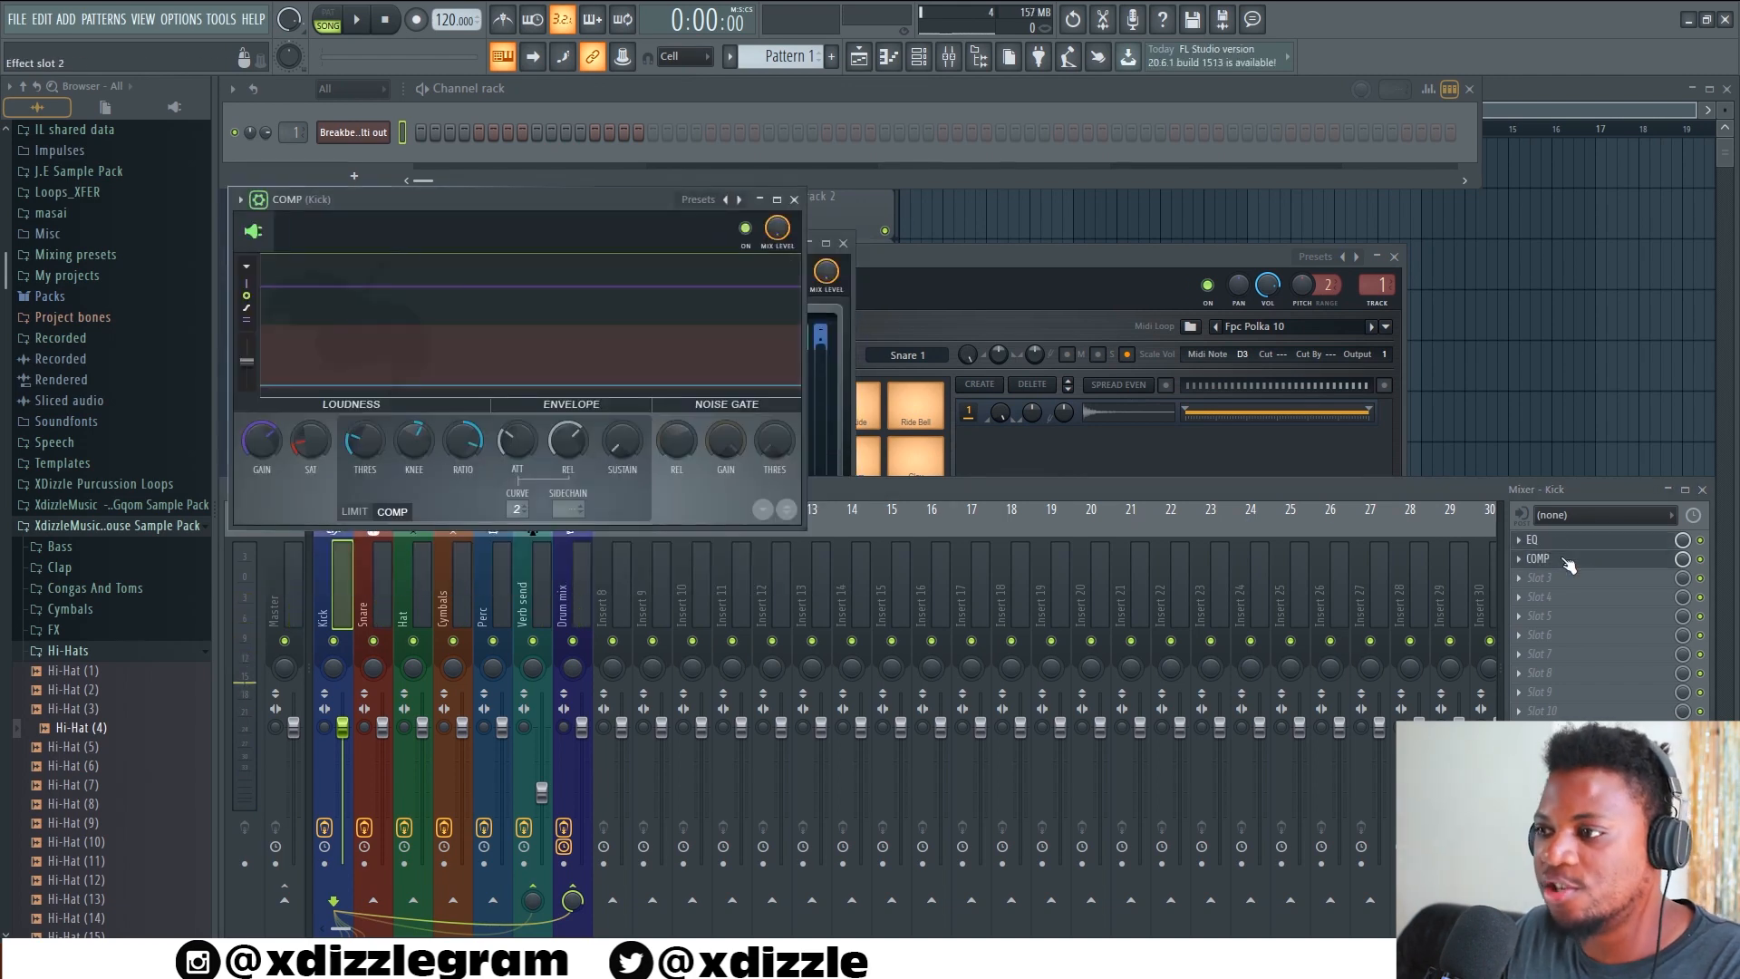
pyautogui.click(416, 584)
pyautogui.click(382, 605)
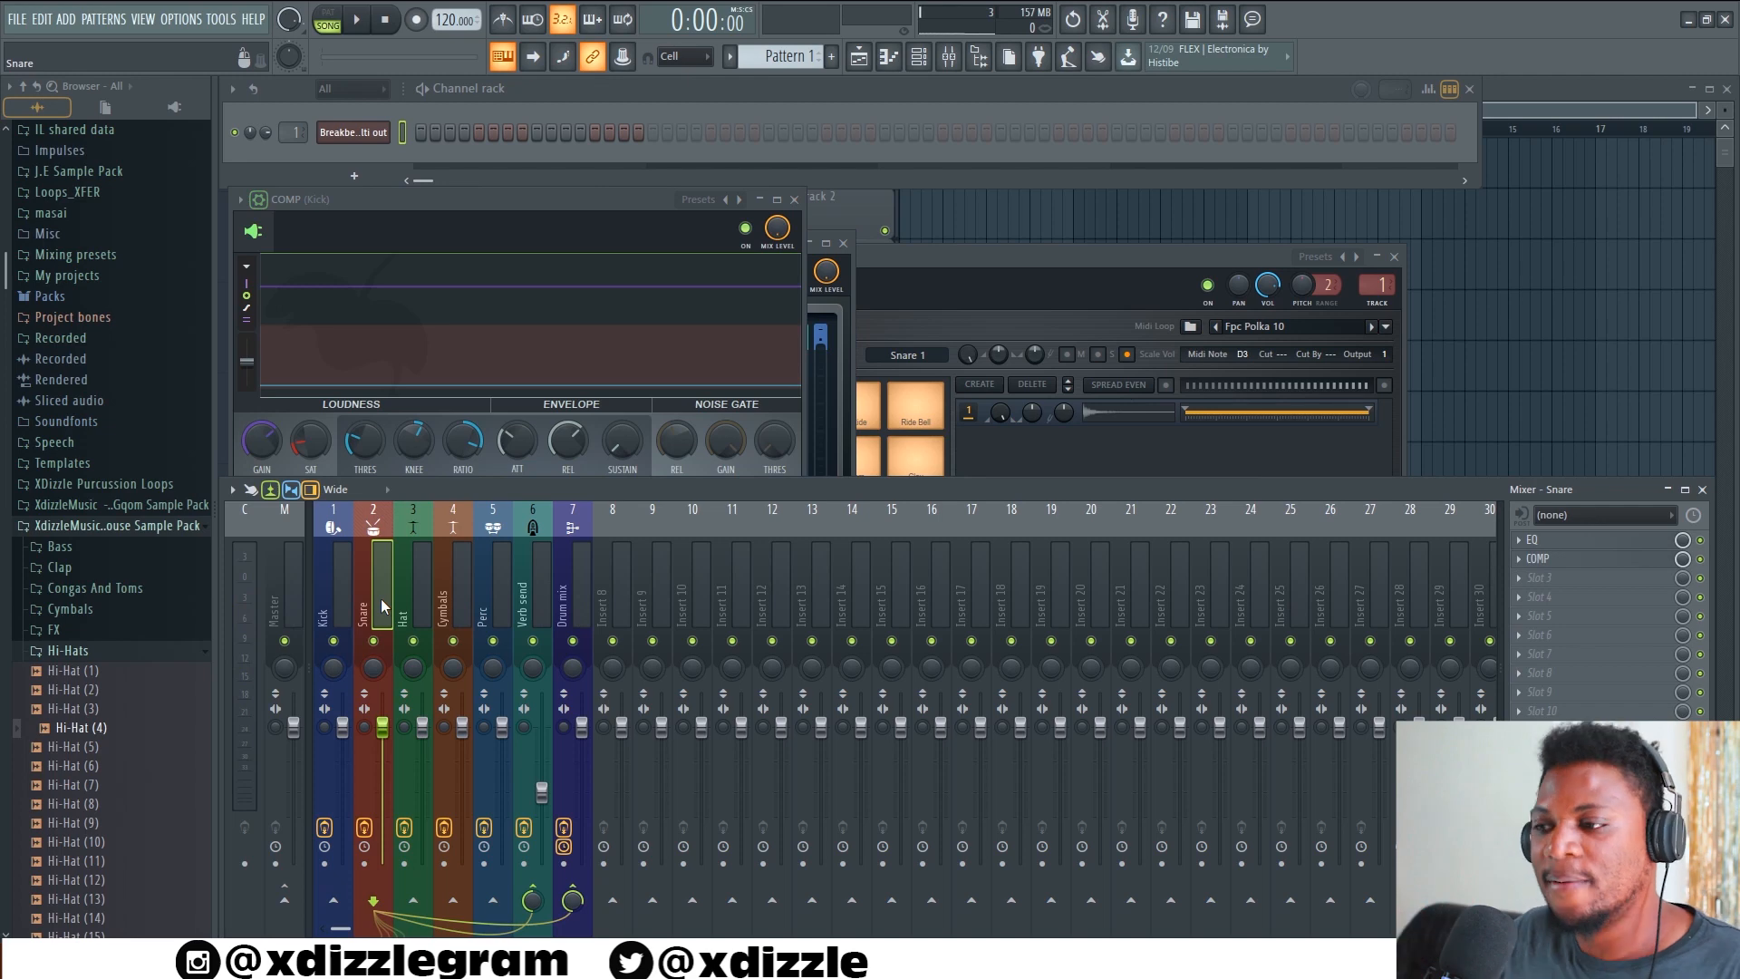
# Inspect the EQ and Soundgoodizer effects on the Drum mix track, and close Soundgoodizer
pyautogui.click(426, 576)
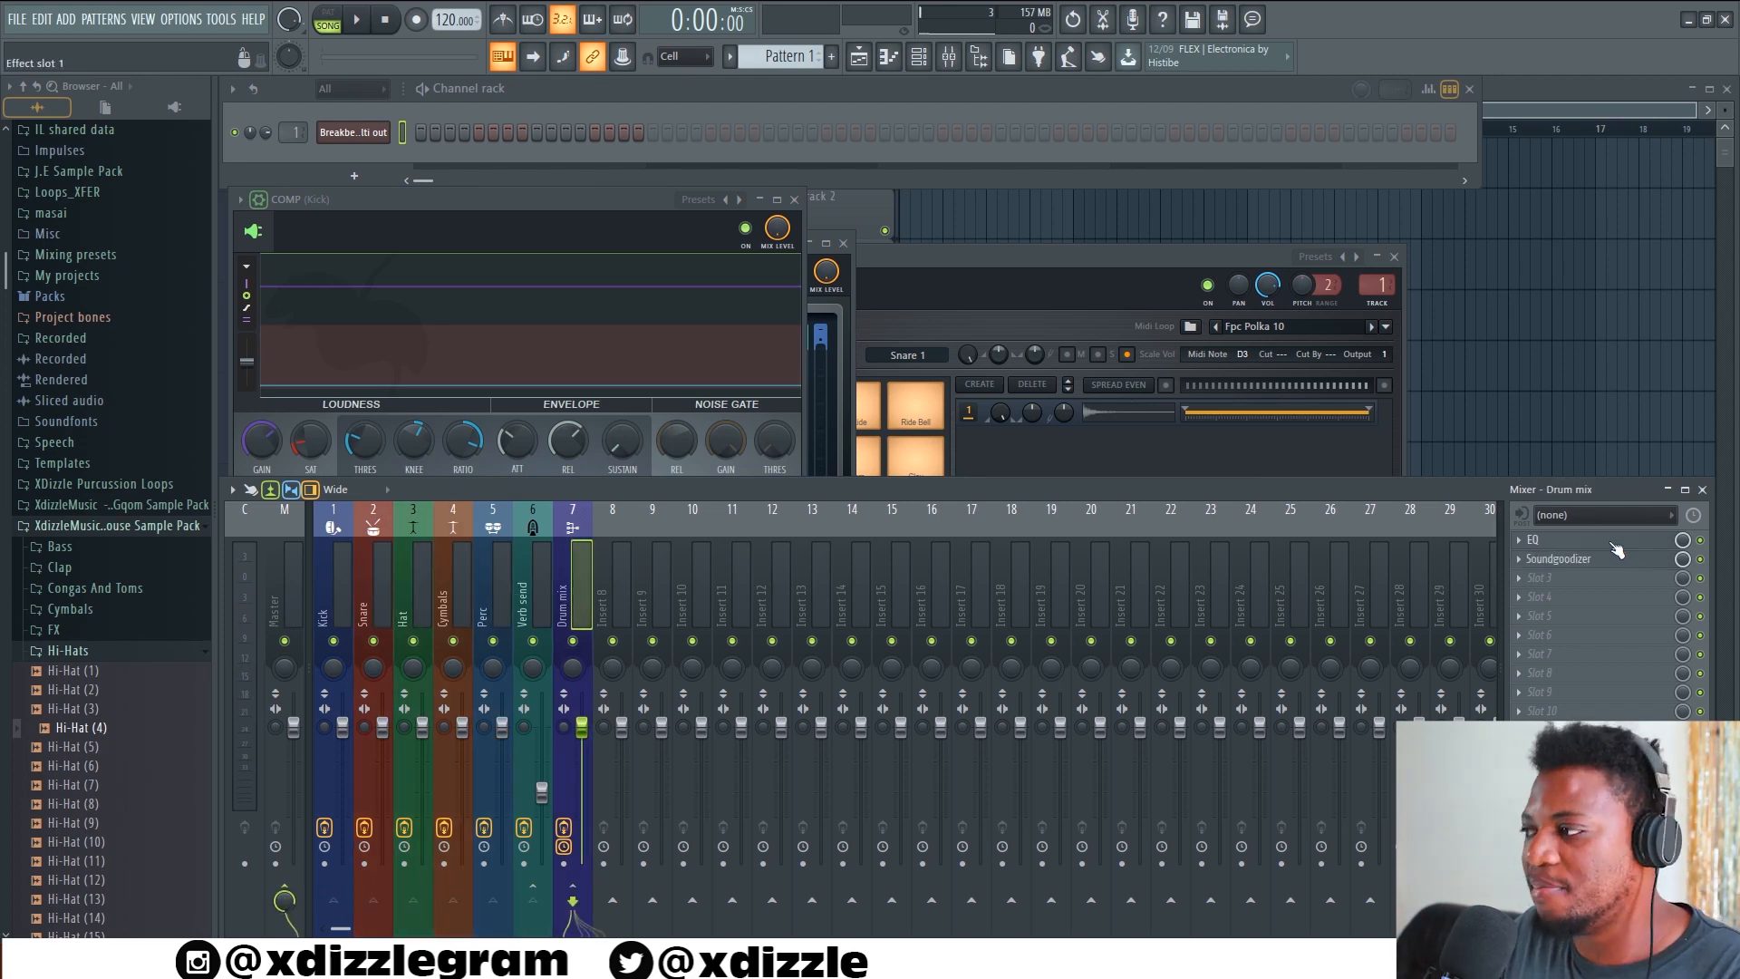
pyautogui.click(1614, 541)
pyautogui.click(1607, 560)
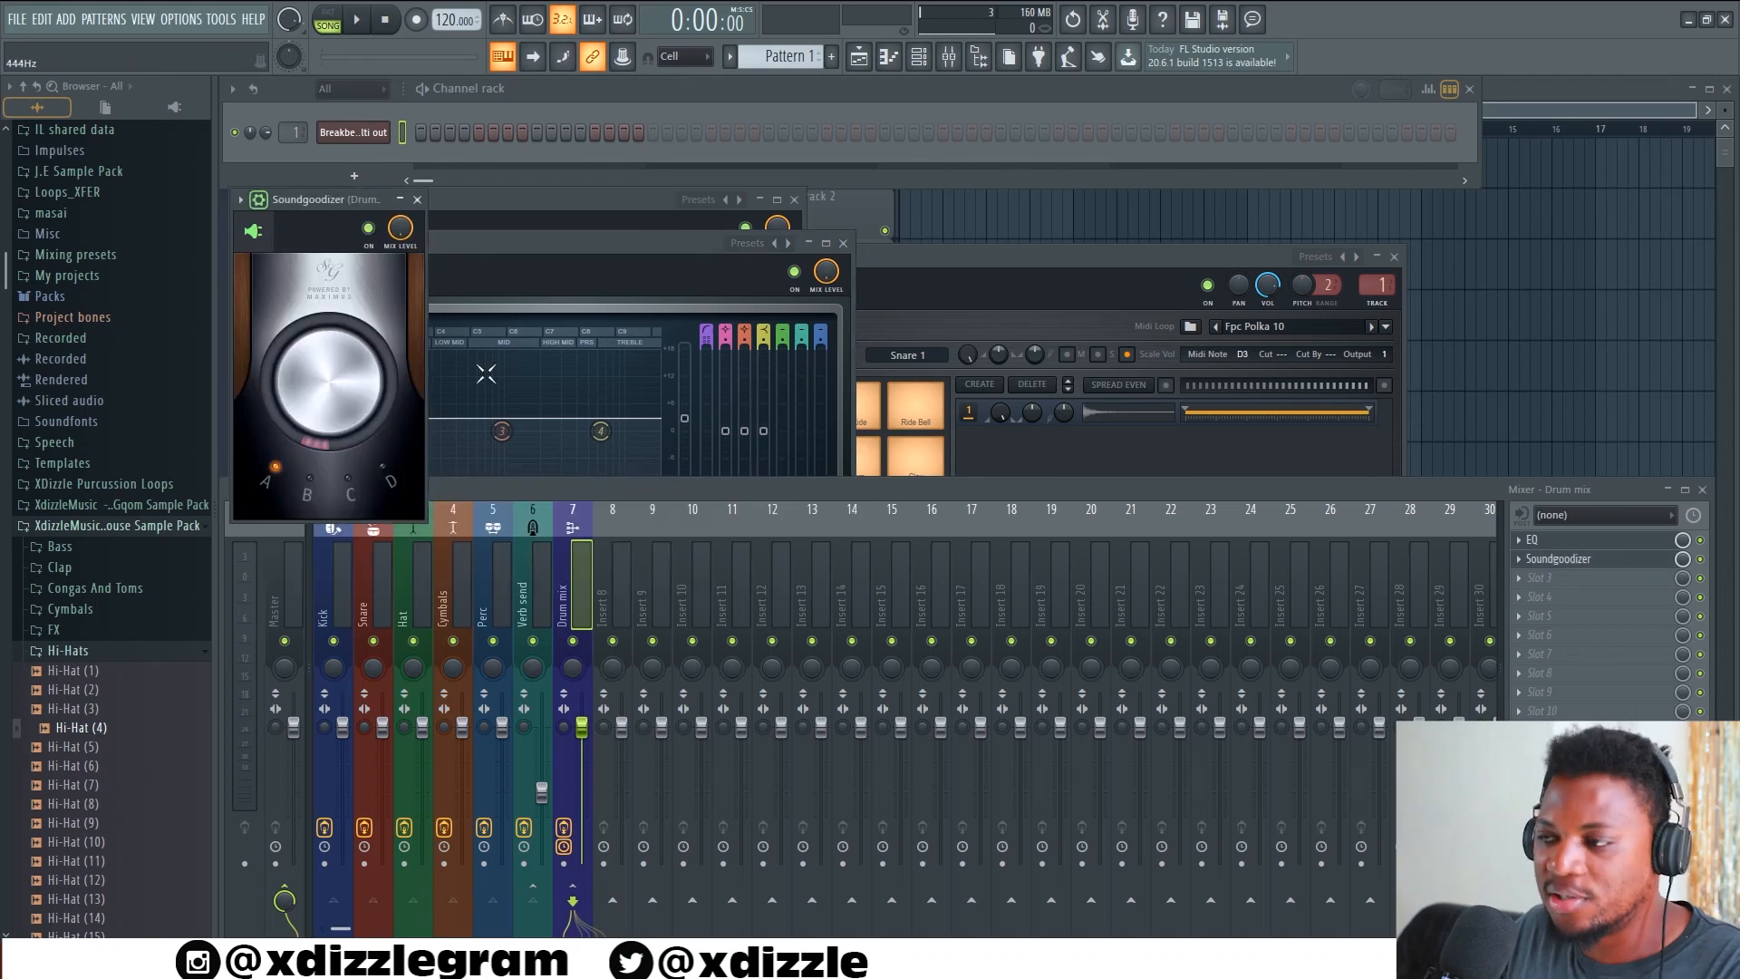
pyautogui.click(418, 201)
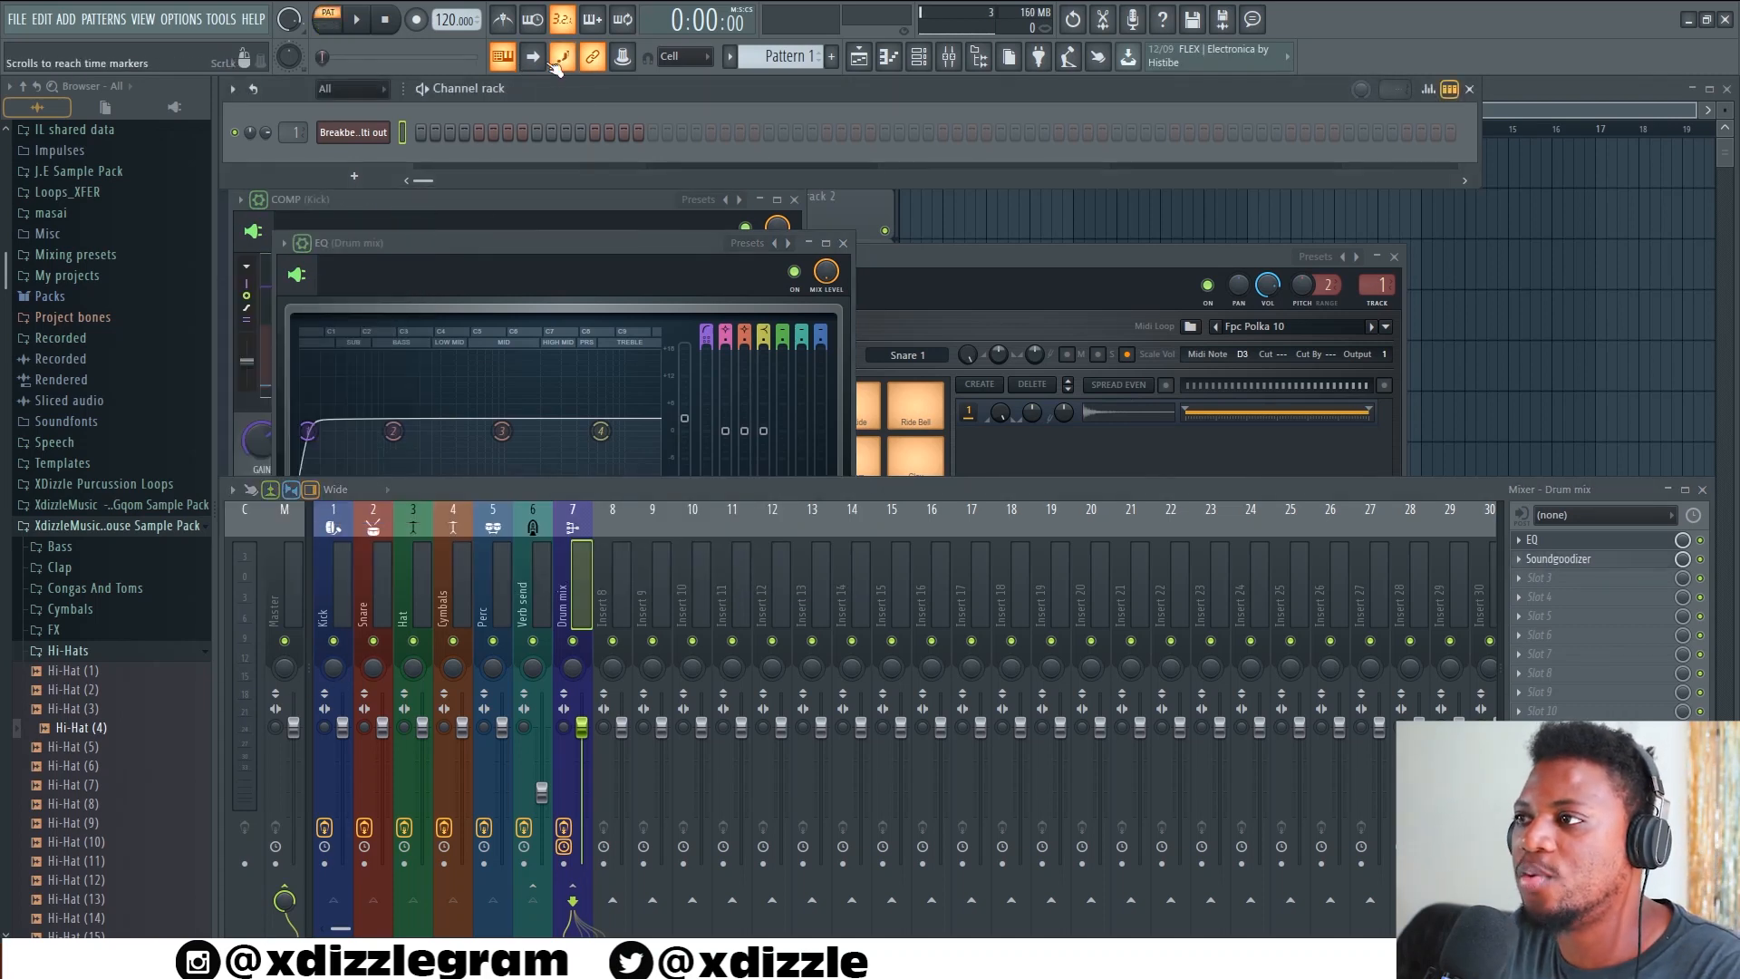
# Open Breakbeat multi out in the piano roll, add one-beat Kick Drum notes on all four beats of bar 1, and play the pattern
pyautogui.rightClick(345, 134)
pyautogui.click(449, 132)
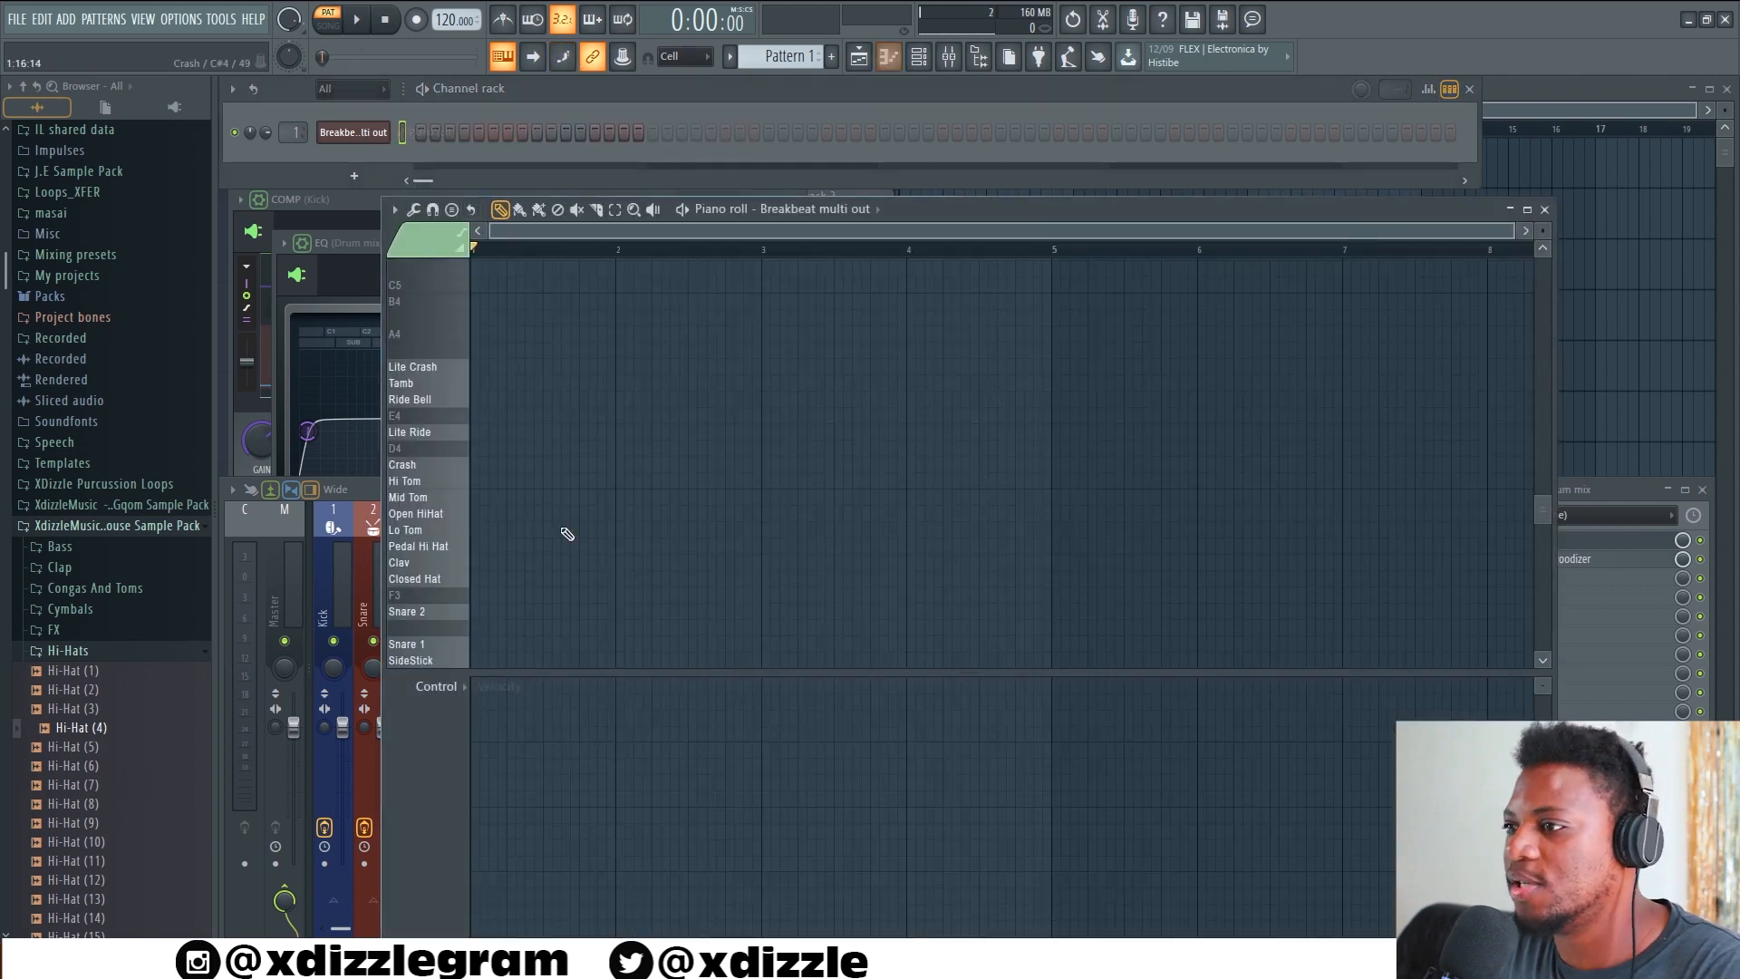
pyautogui.scroll(-4, 544, 489)
pyautogui.scroll(3, 505, 252)
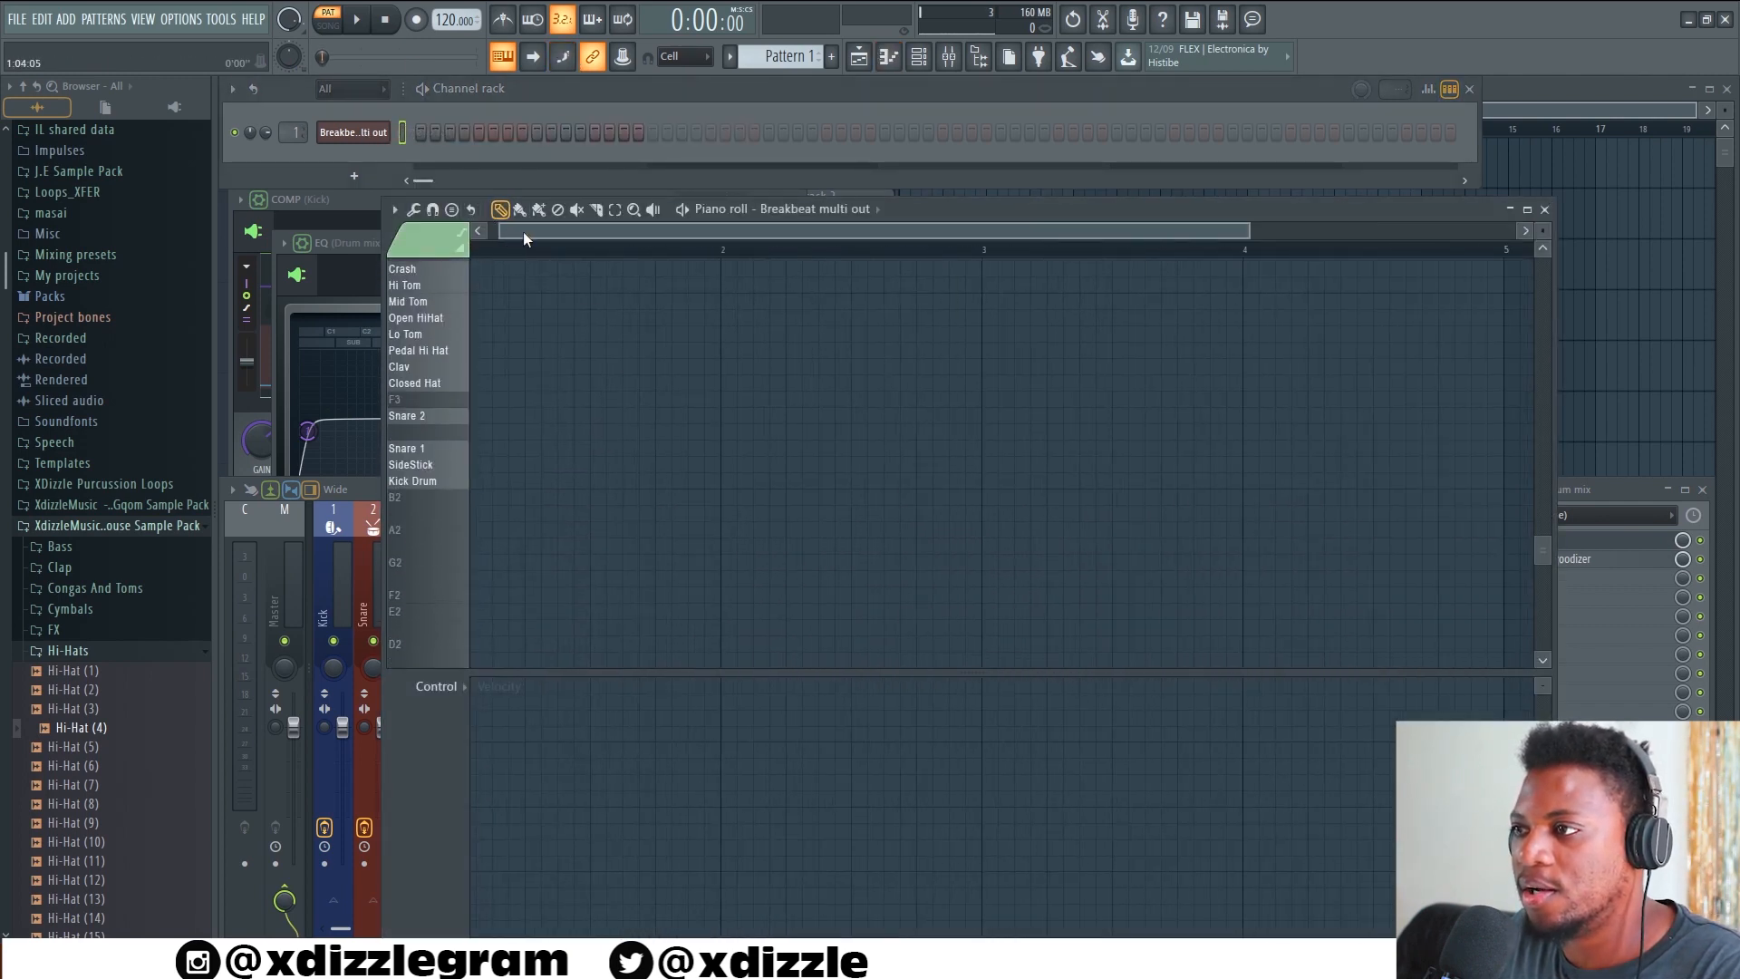
pyautogui.click(478, 480)
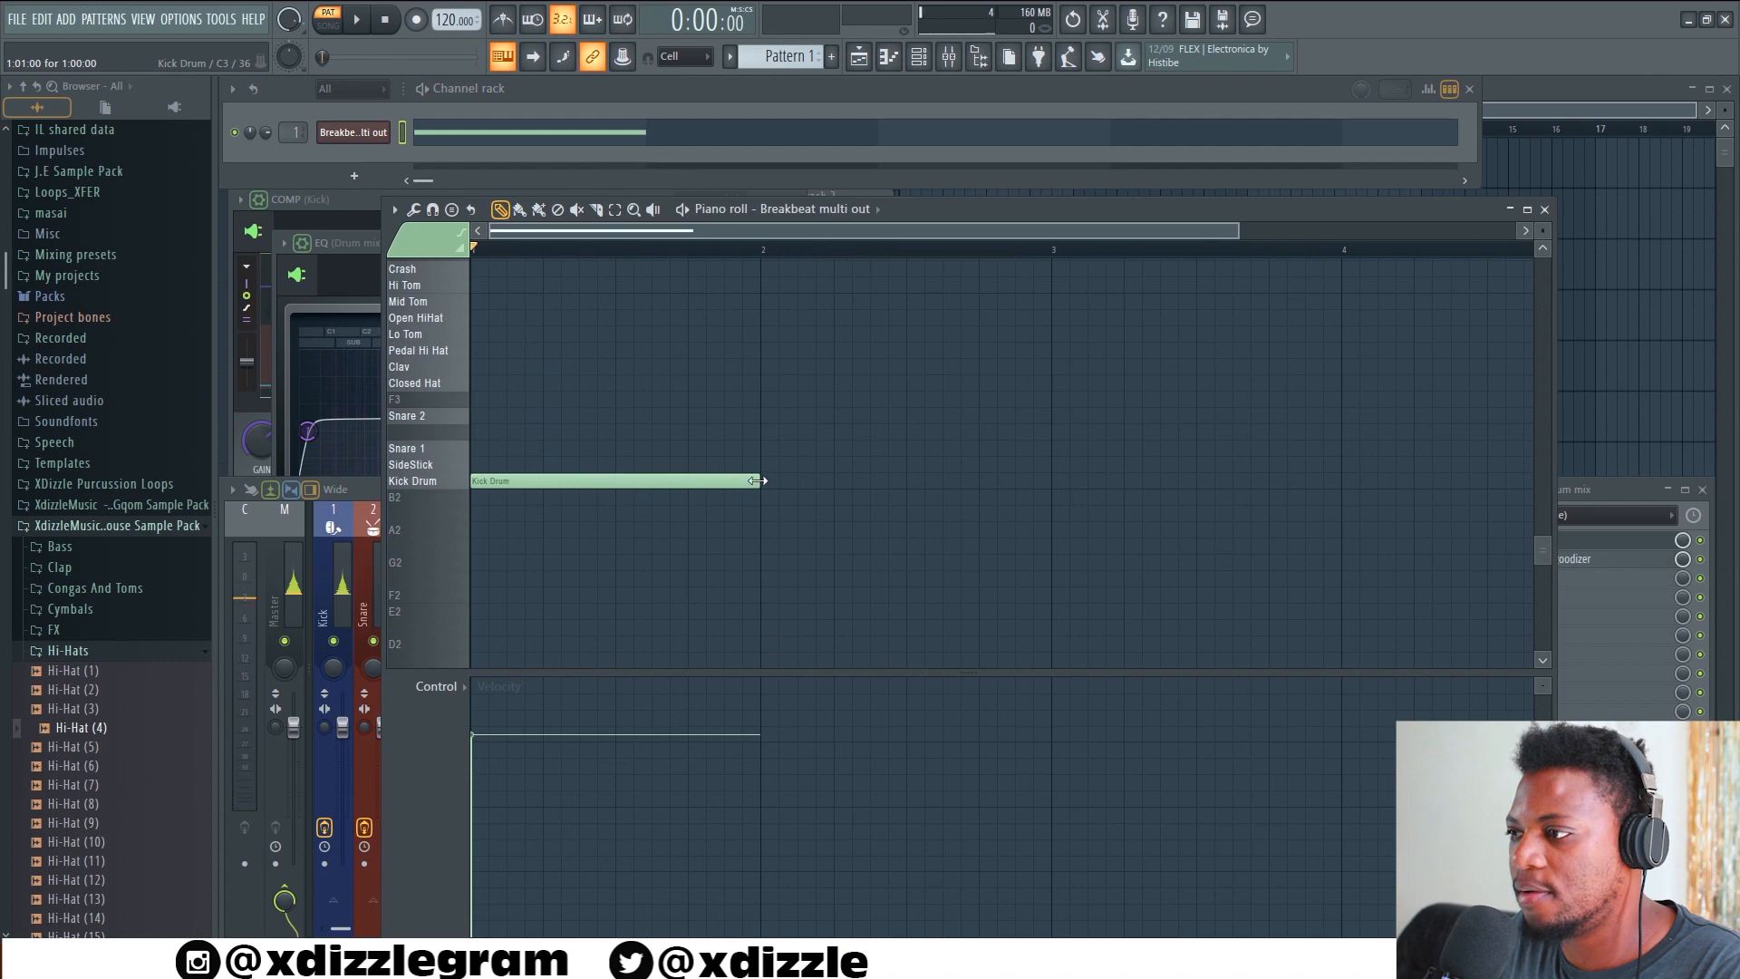
pyautogui.click(555, 483)
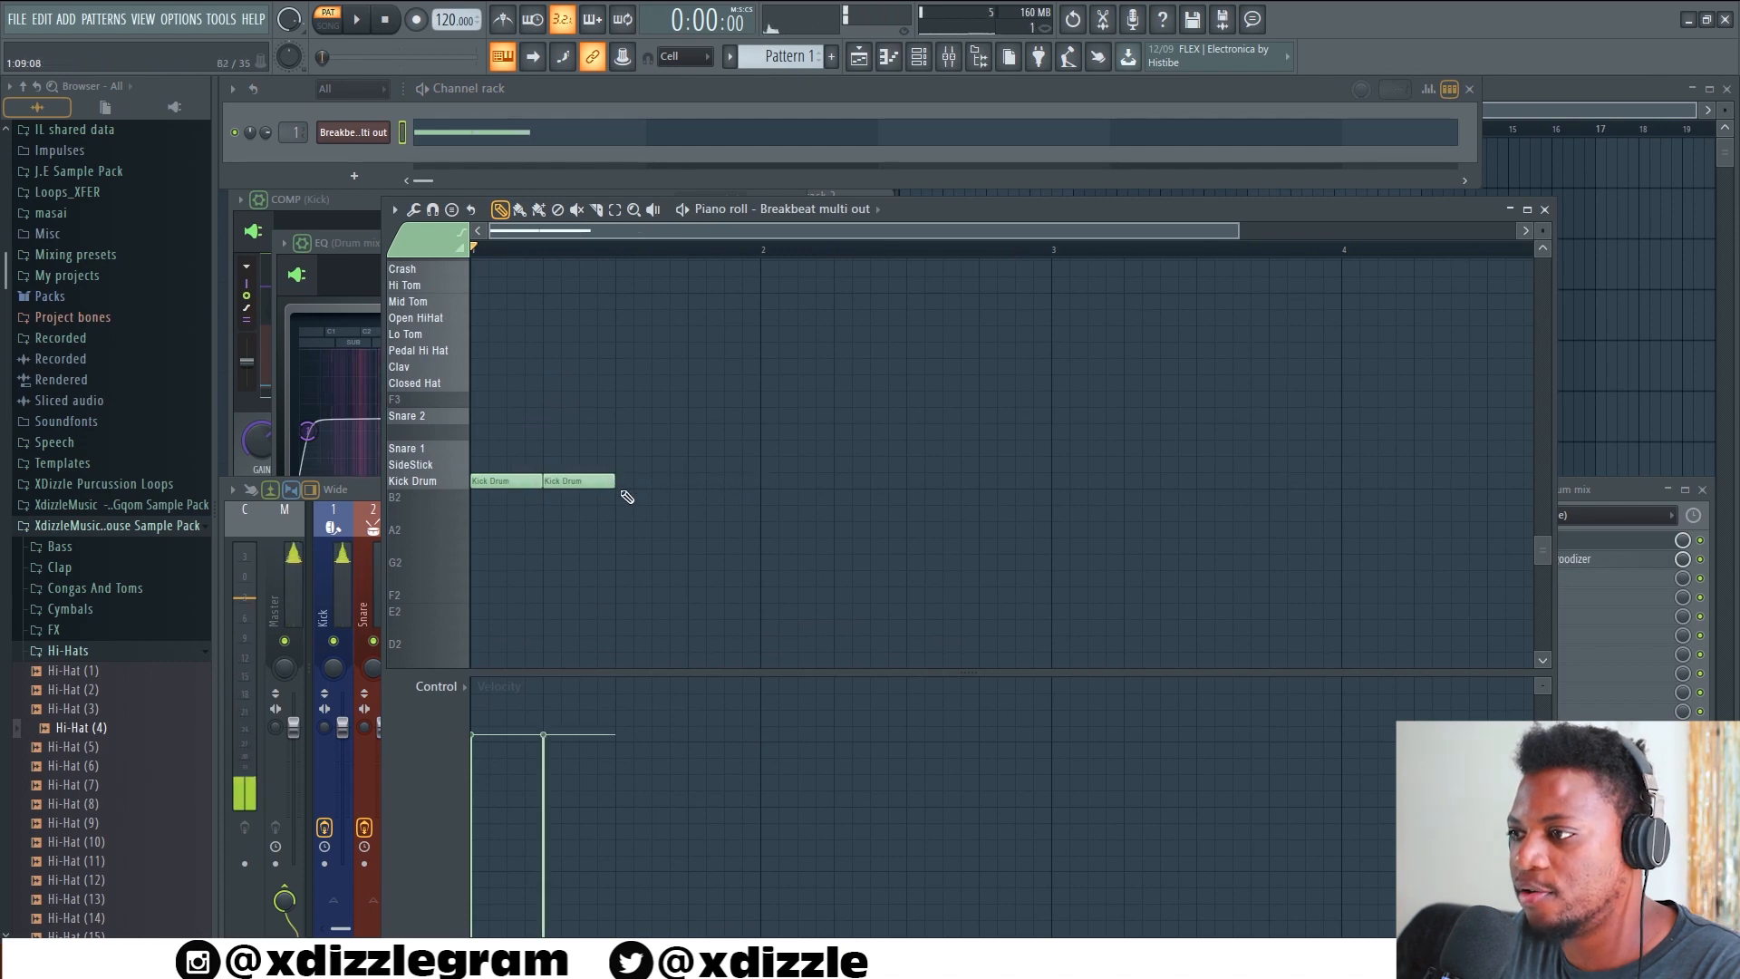
pyautogui.click(696, 480)
pyautogui.press('space')
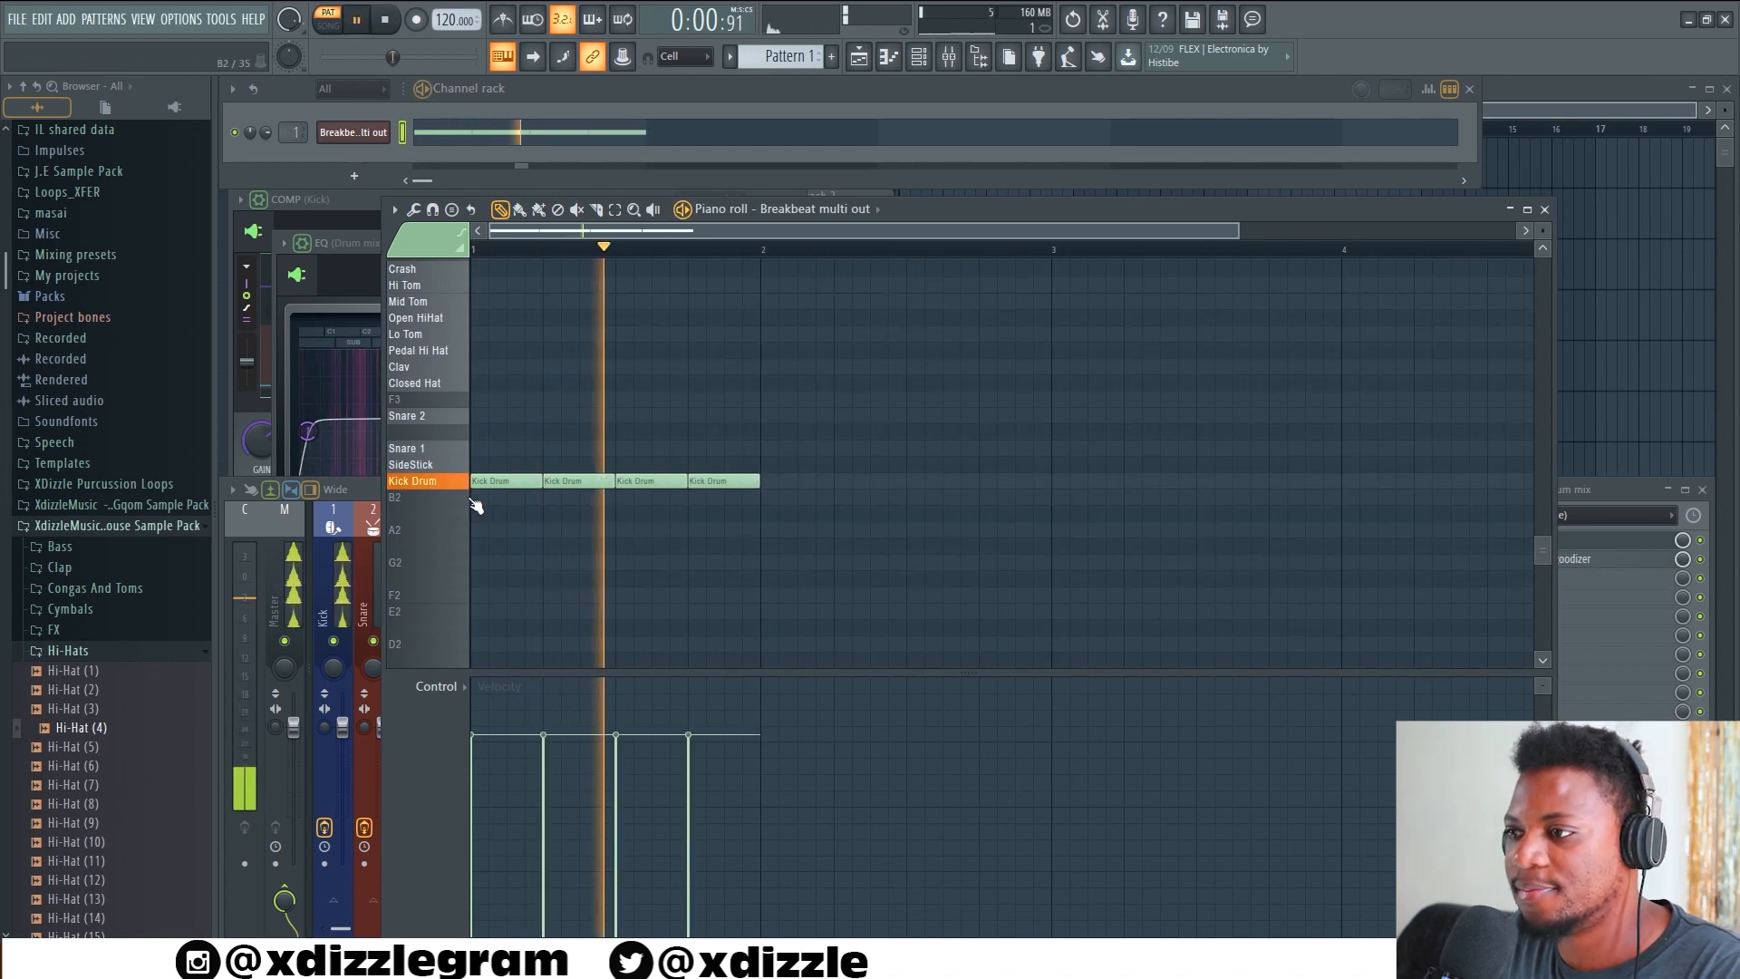
# Add one-beat SideStick notes on beats 2 and 4 of bar 1 during playback
pyautogui.click(446, 466)
pyautogui.click(551, 465)
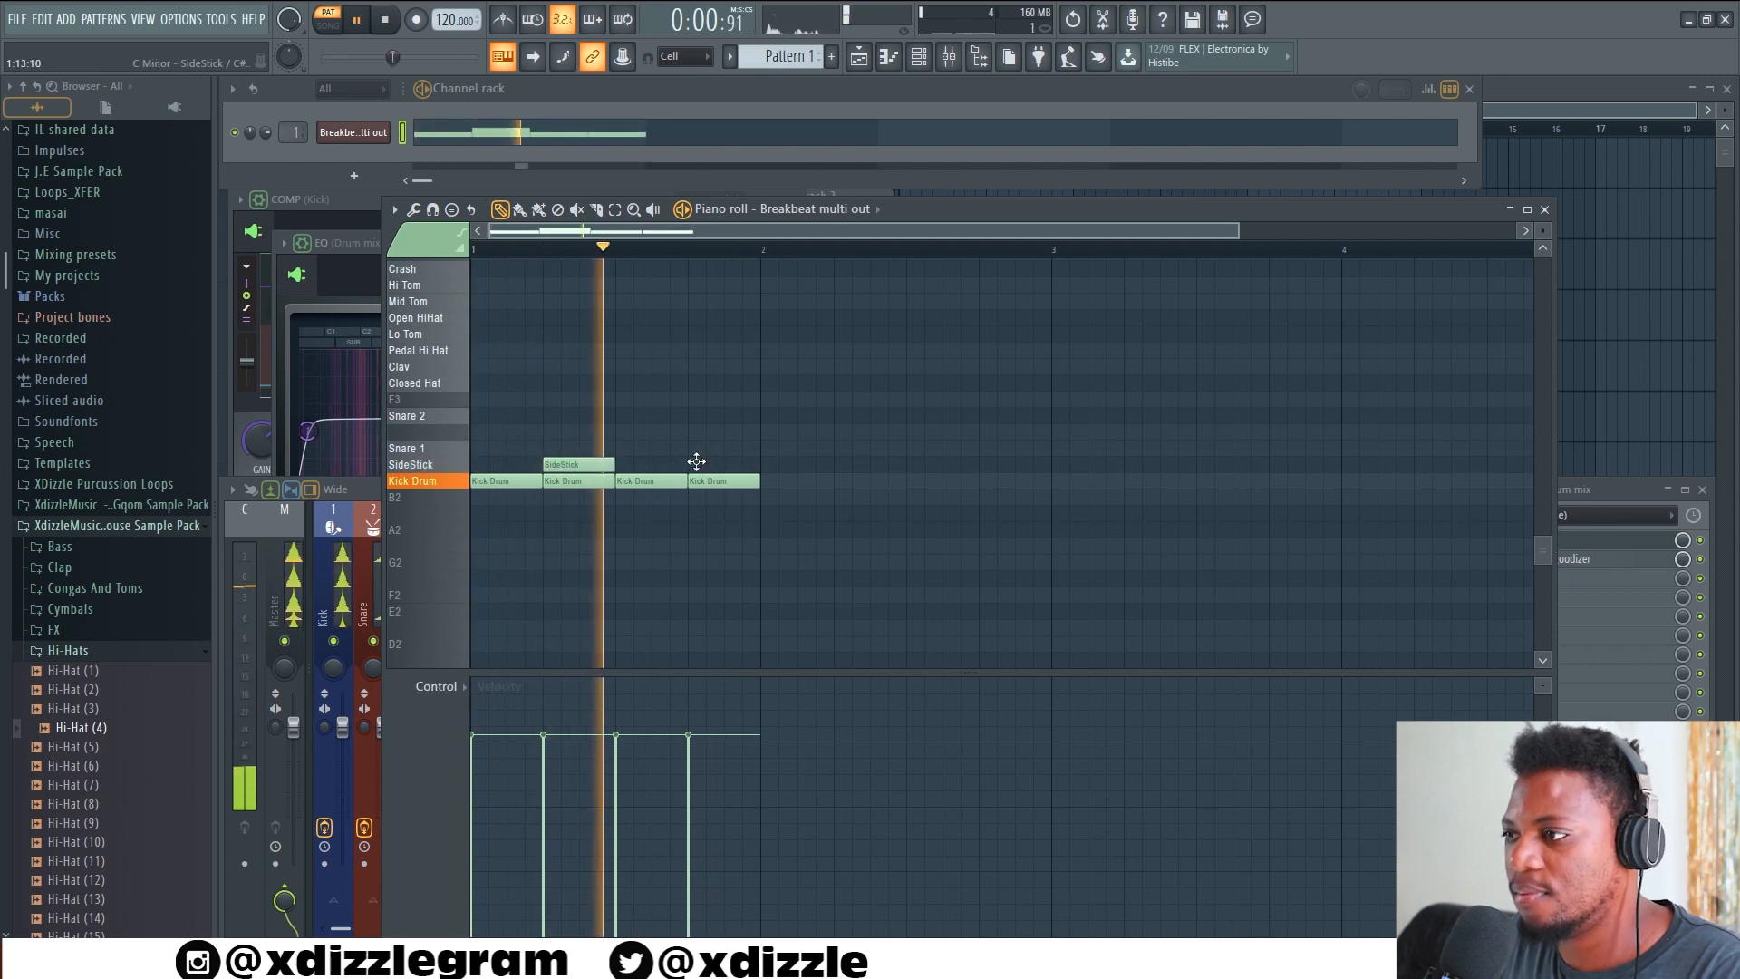
pyautogui.click(695, 464)
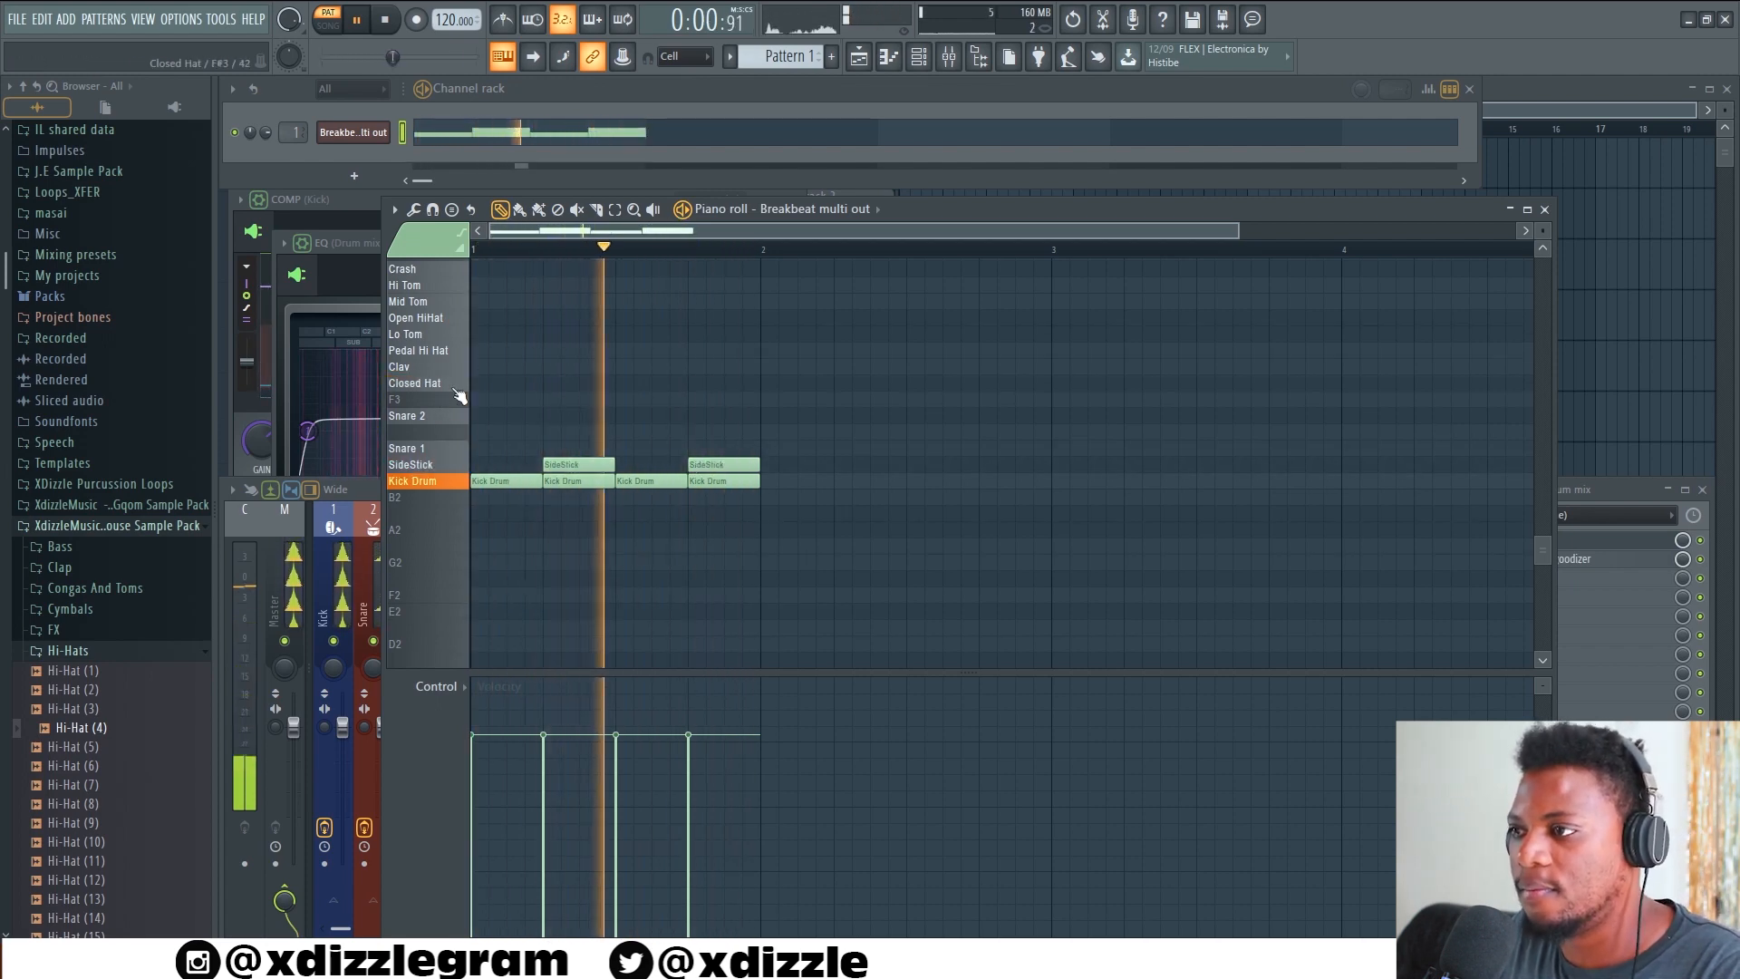
# Add half-beat Closed Hat notes on the four offbeats of bar 1, and bring the mixer to the front
pyautogui.click(486, 382)
pyautogui.moveTo(486, 383); pyautogui.dragTo(545, 383)
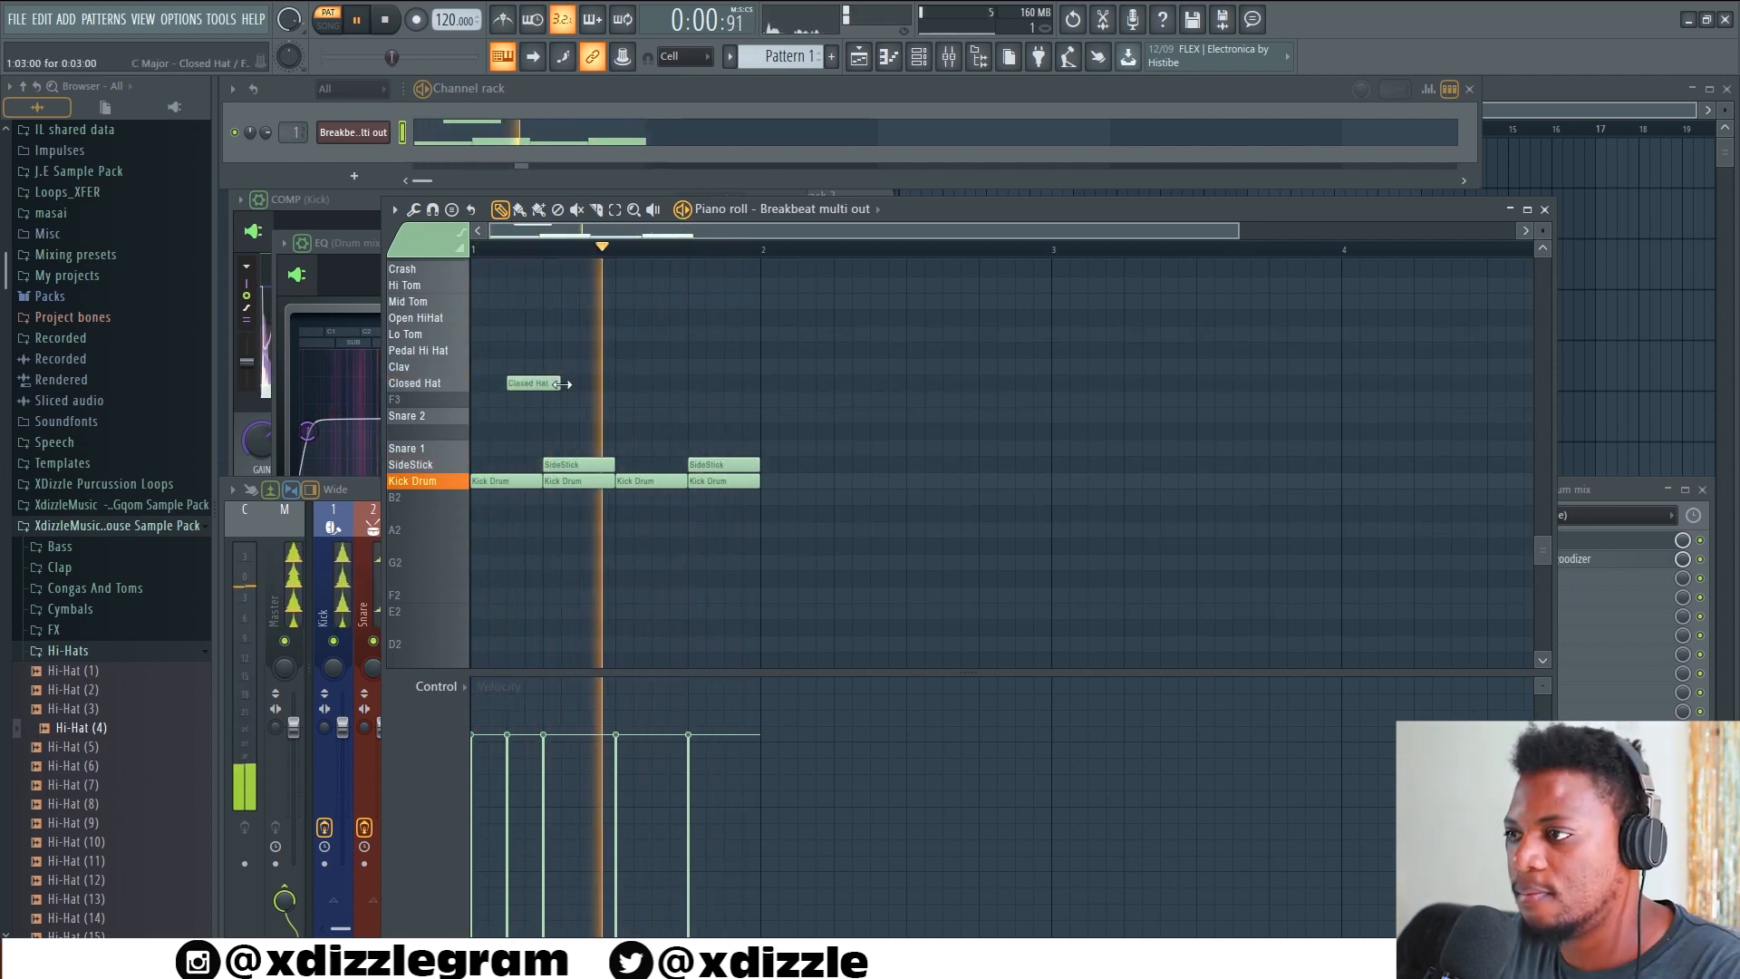
pyautogui.click(585, 383)
pyautogui.click(660, 383)
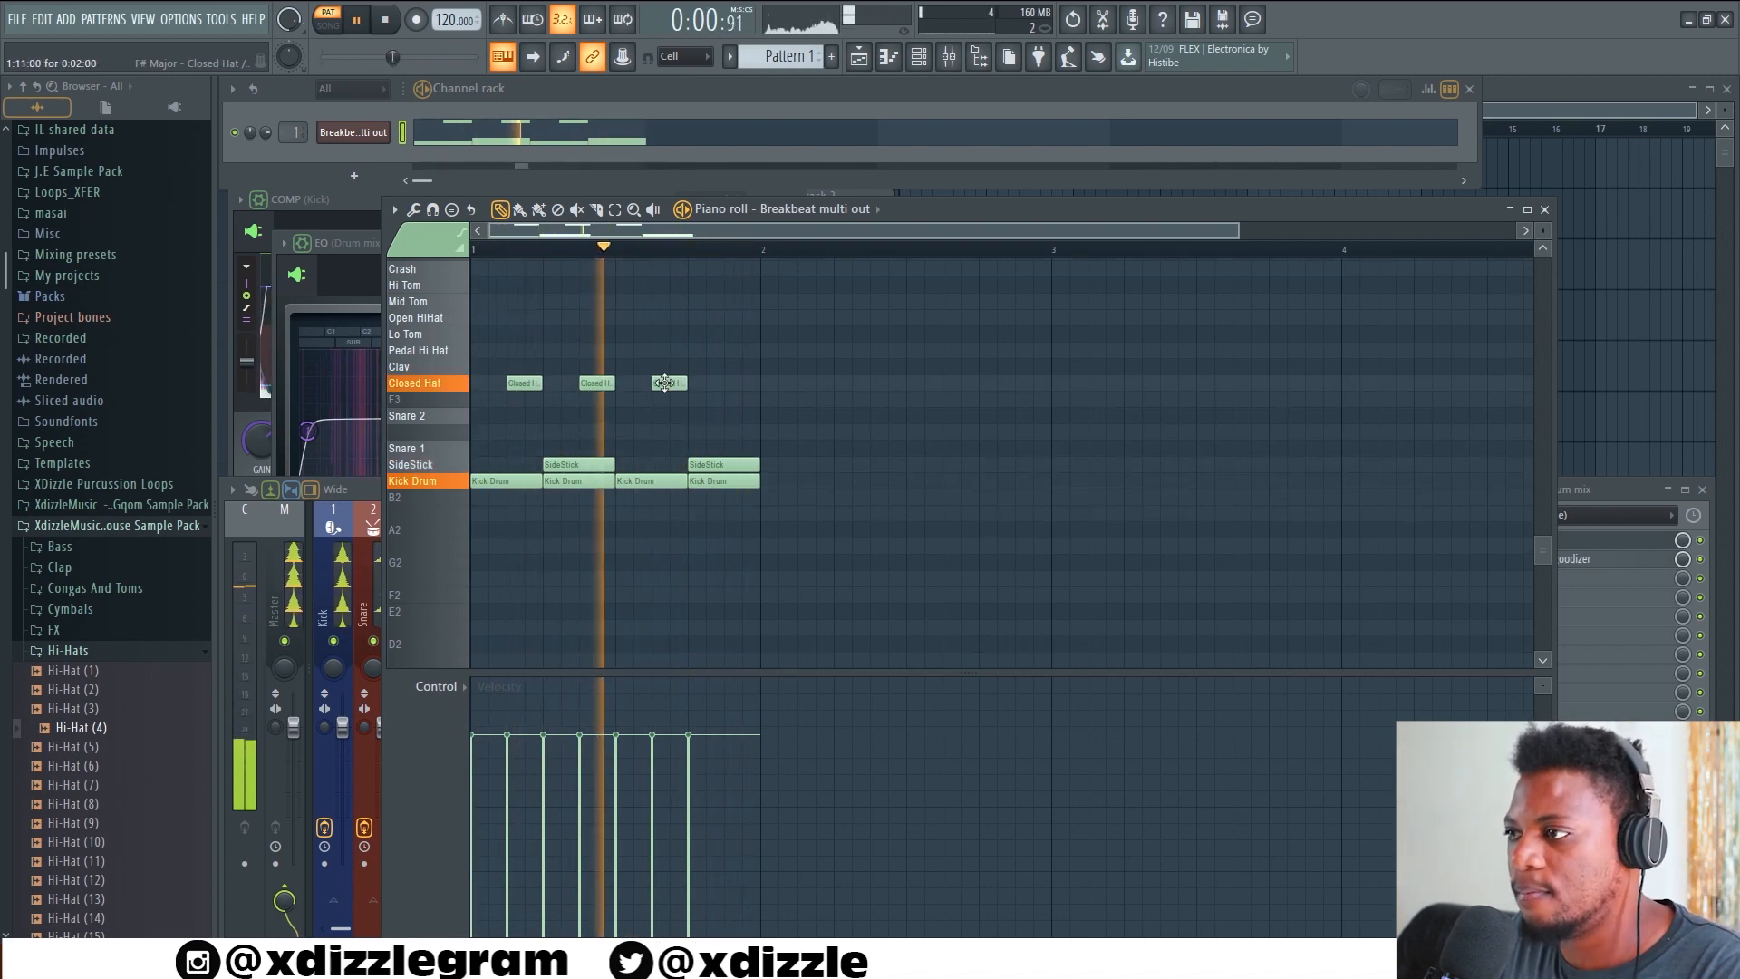
pyautogui.click(738, 383)
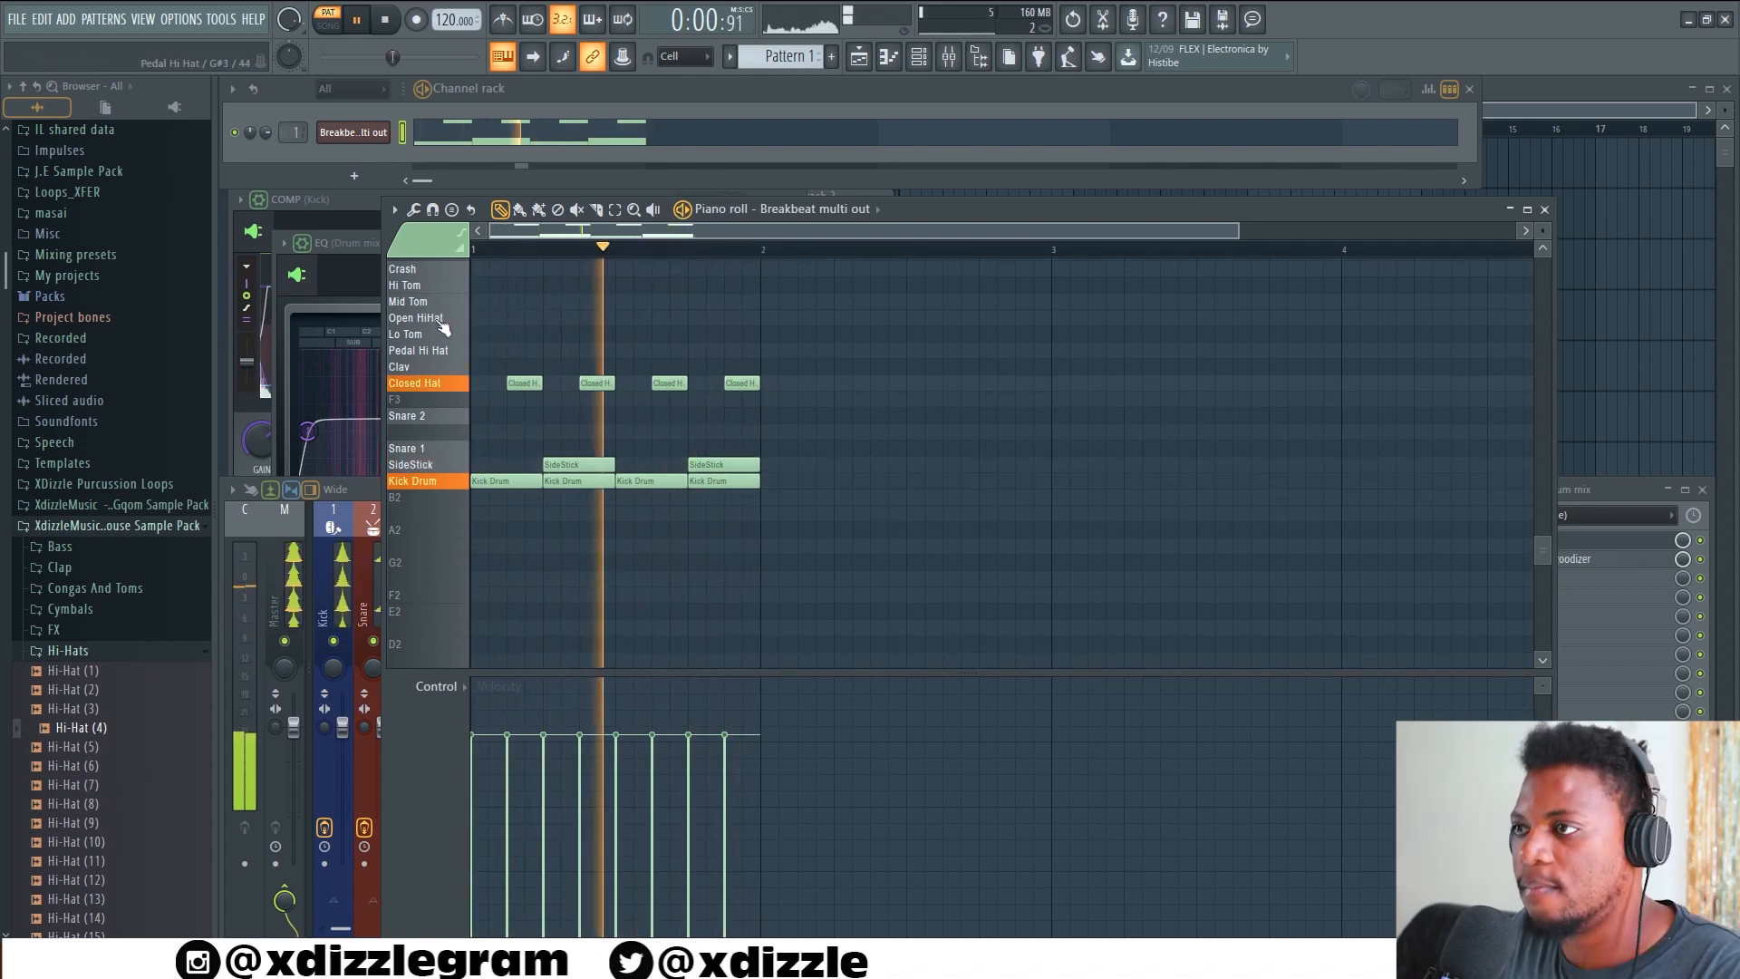
pyautogui.click(357, 490)
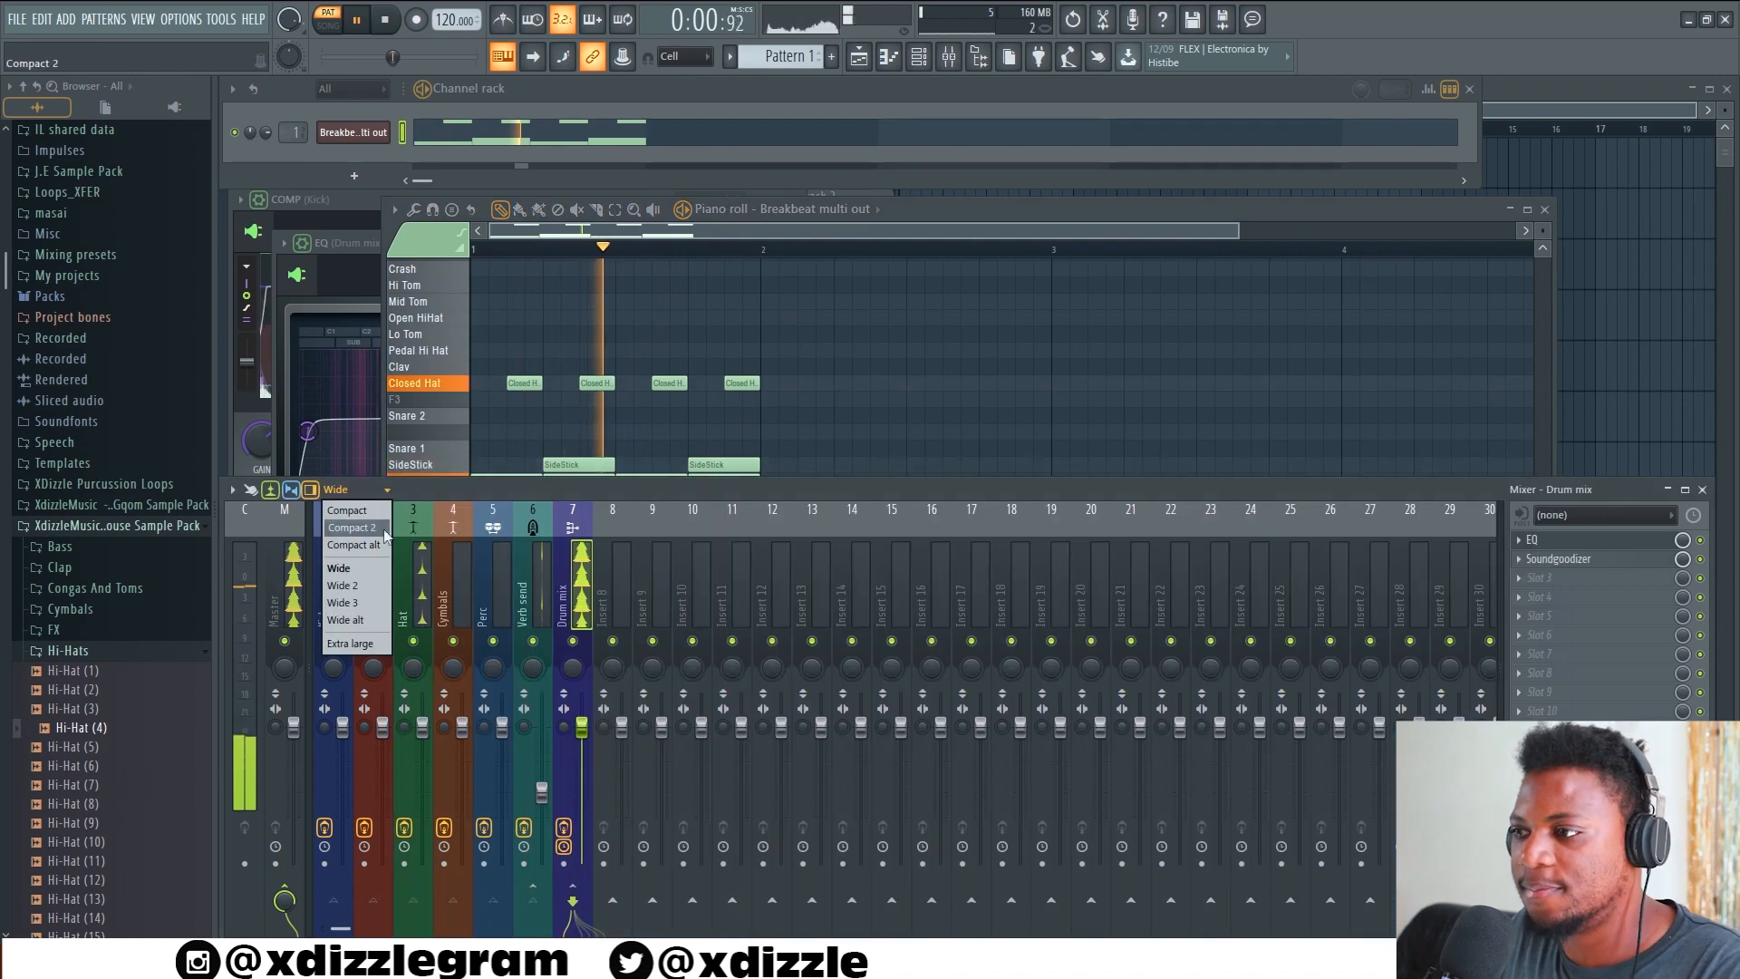
# Lower the volume fader of the Hat mixer track slightly
pyautogui.click(539, 483)
pyautogui.moveTo(423, 728); pyautogui.dragTo(422, 759)
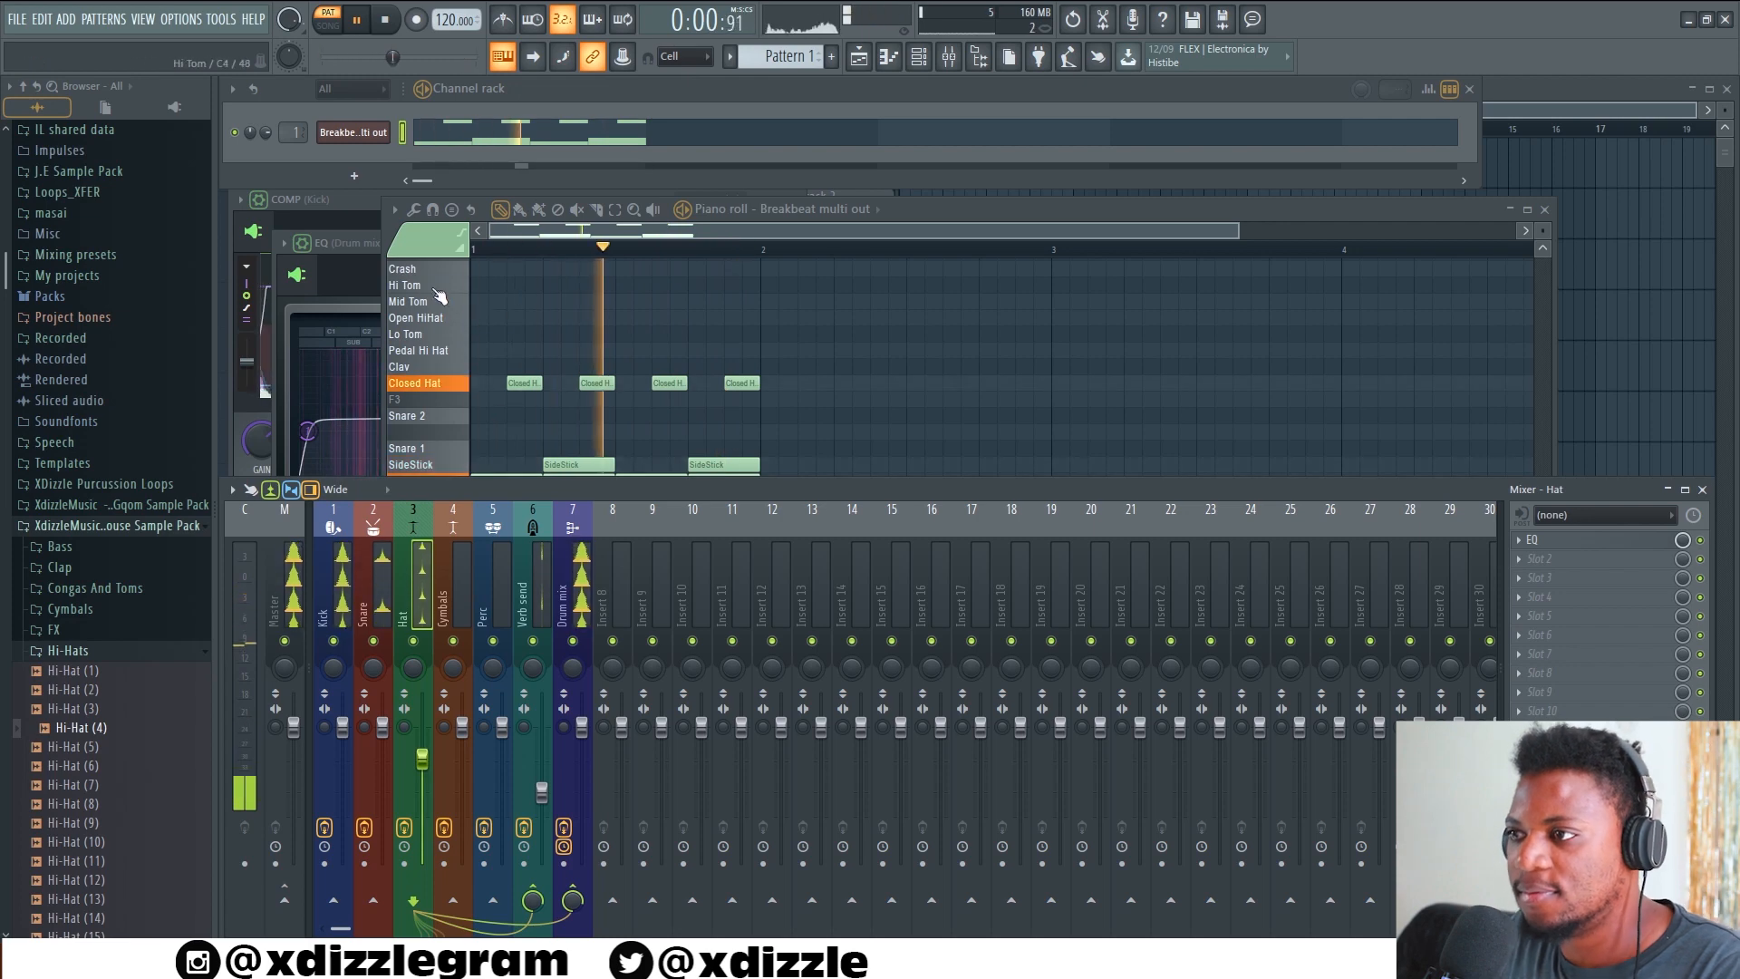
# Add a half-beat Ride Bell note on the offbeat of beat 2 in bar 1 of the piano roll
pyautogui.click(444, 361)
pyautogui.scroll(3, 446, 363)
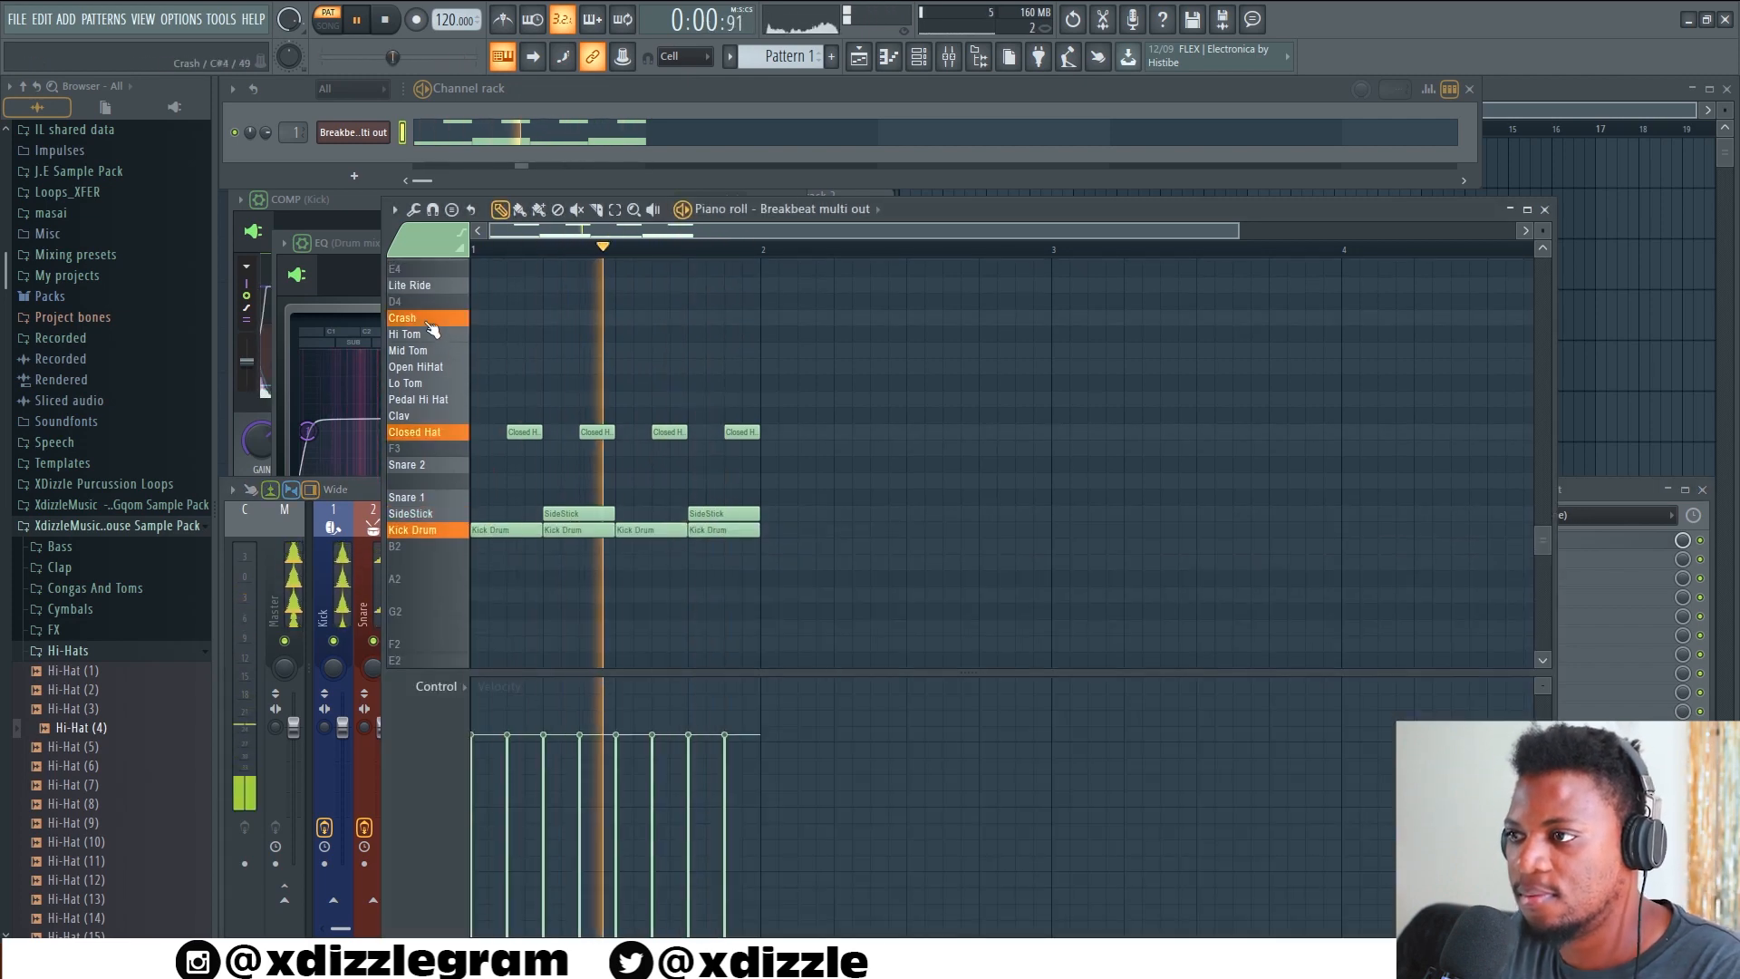
pyautogui.scroll(5, 448, 333)
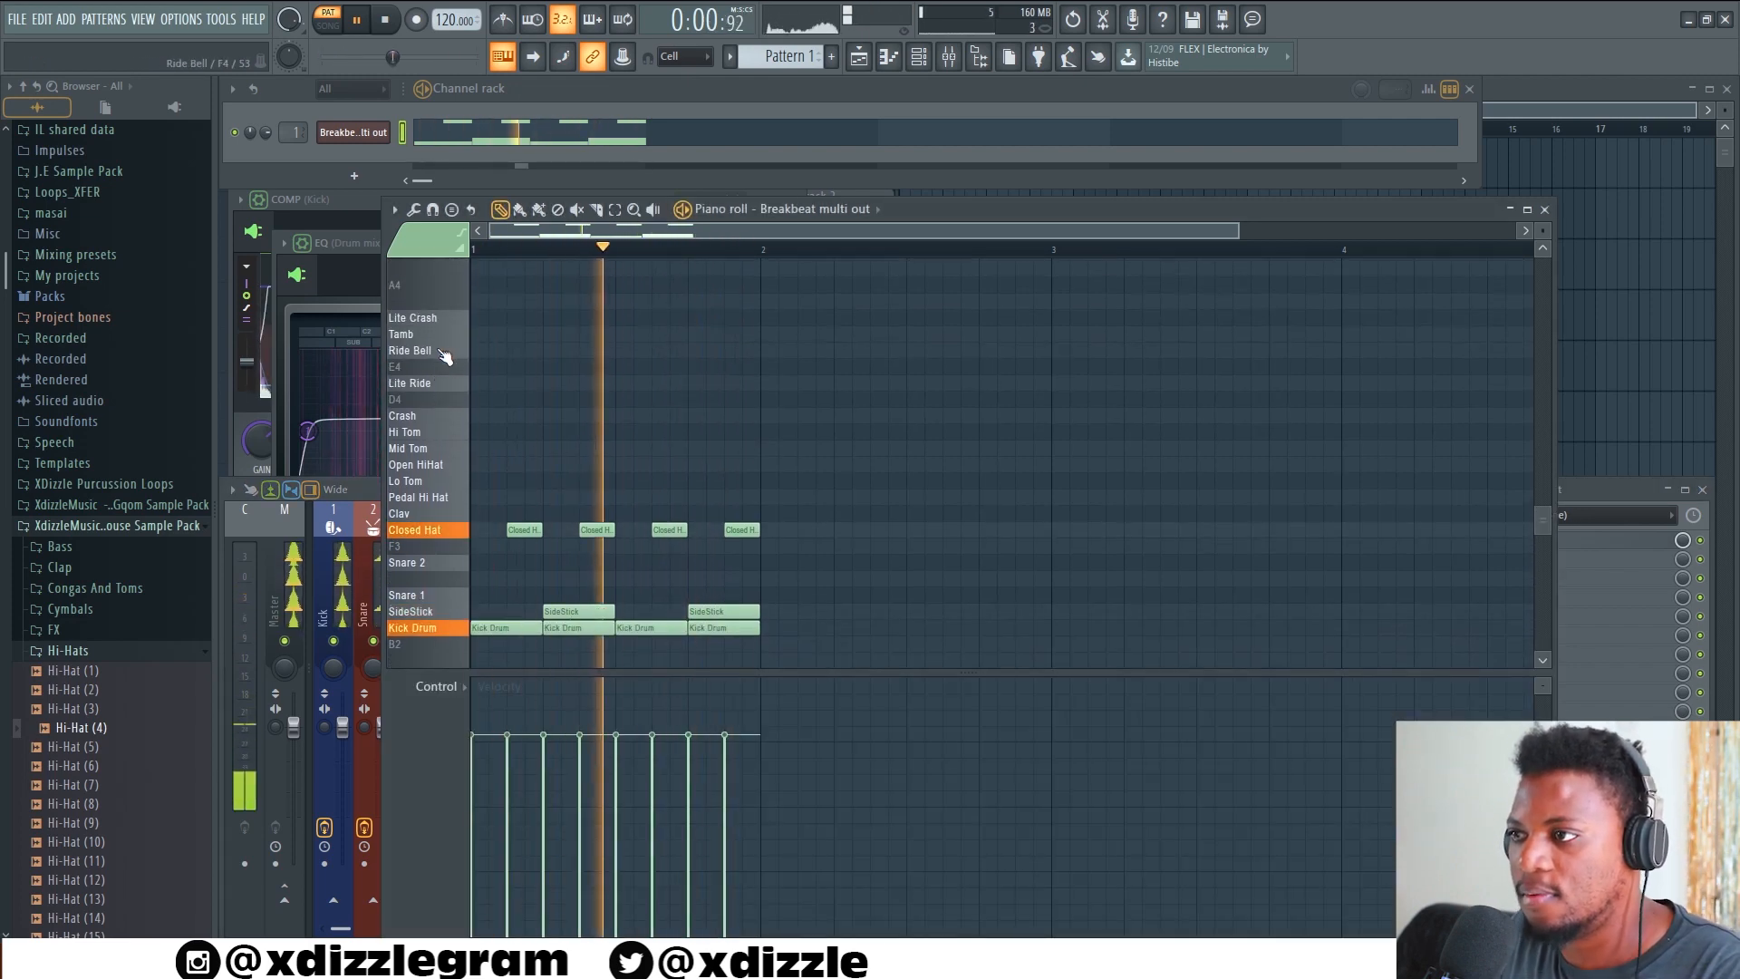
pyautogui.click(549, 351)
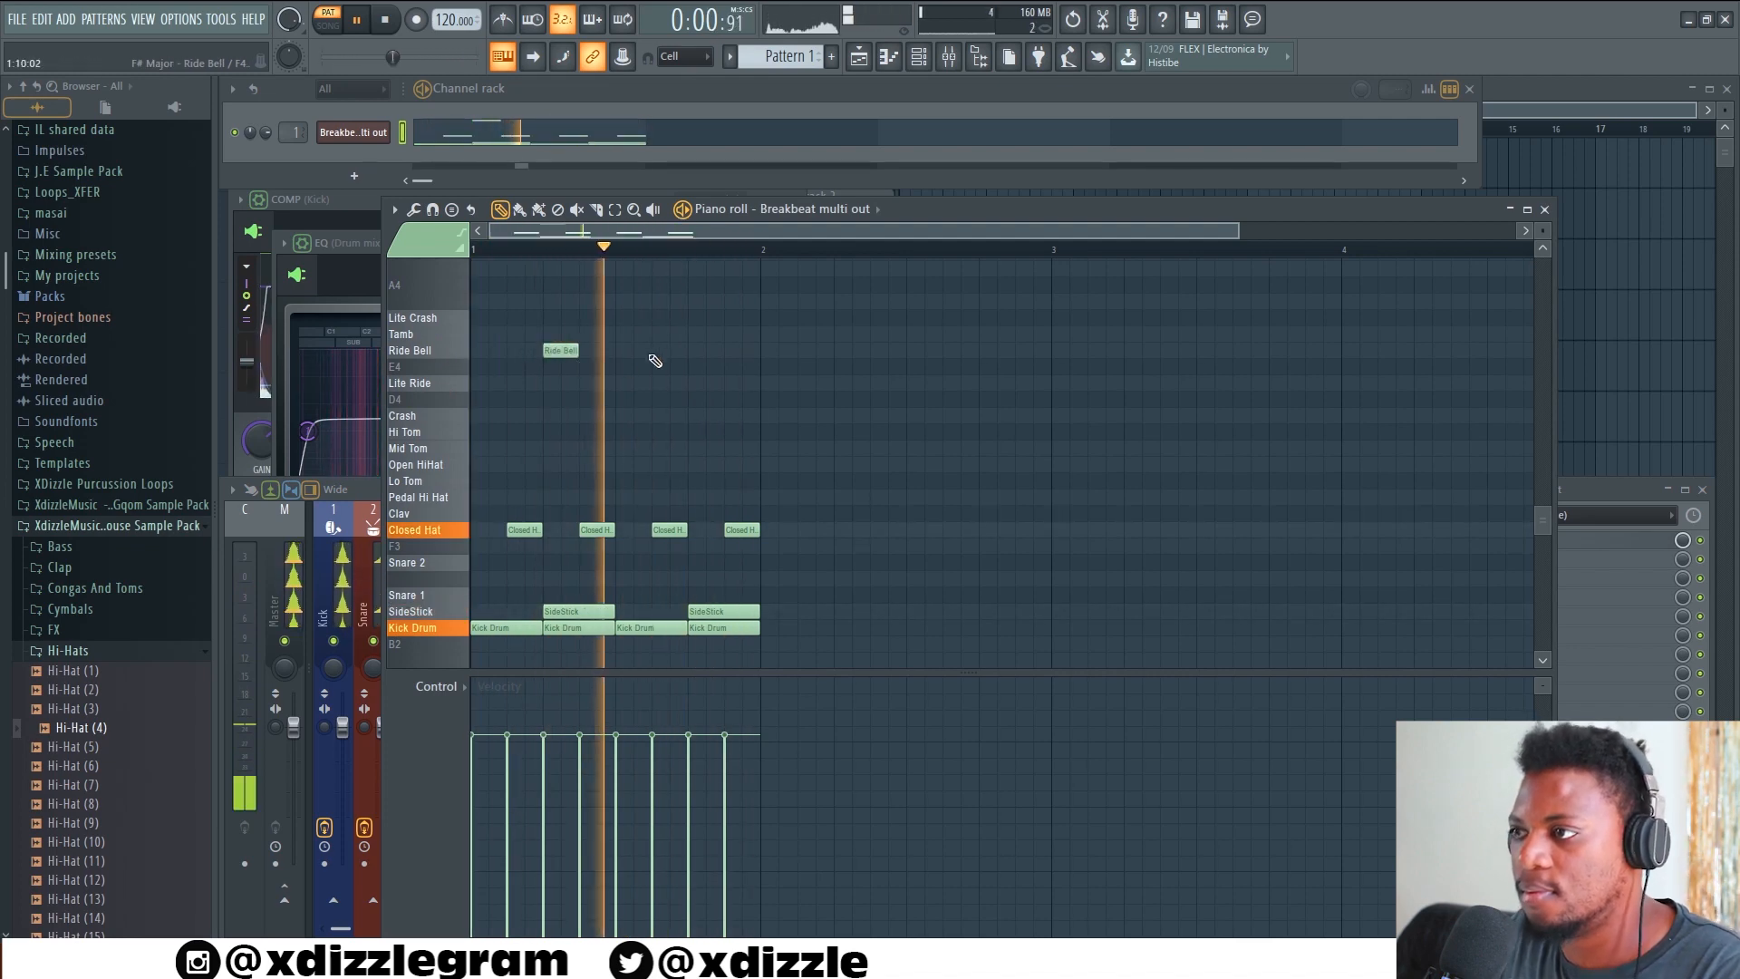
pyautogui.moveTo(553, 353)
pyautogui.mouseDown()
pyautogui.moveTo(615, 353)
pyautogui.moveTo(582, 355)
pyautogui.mouseUp()
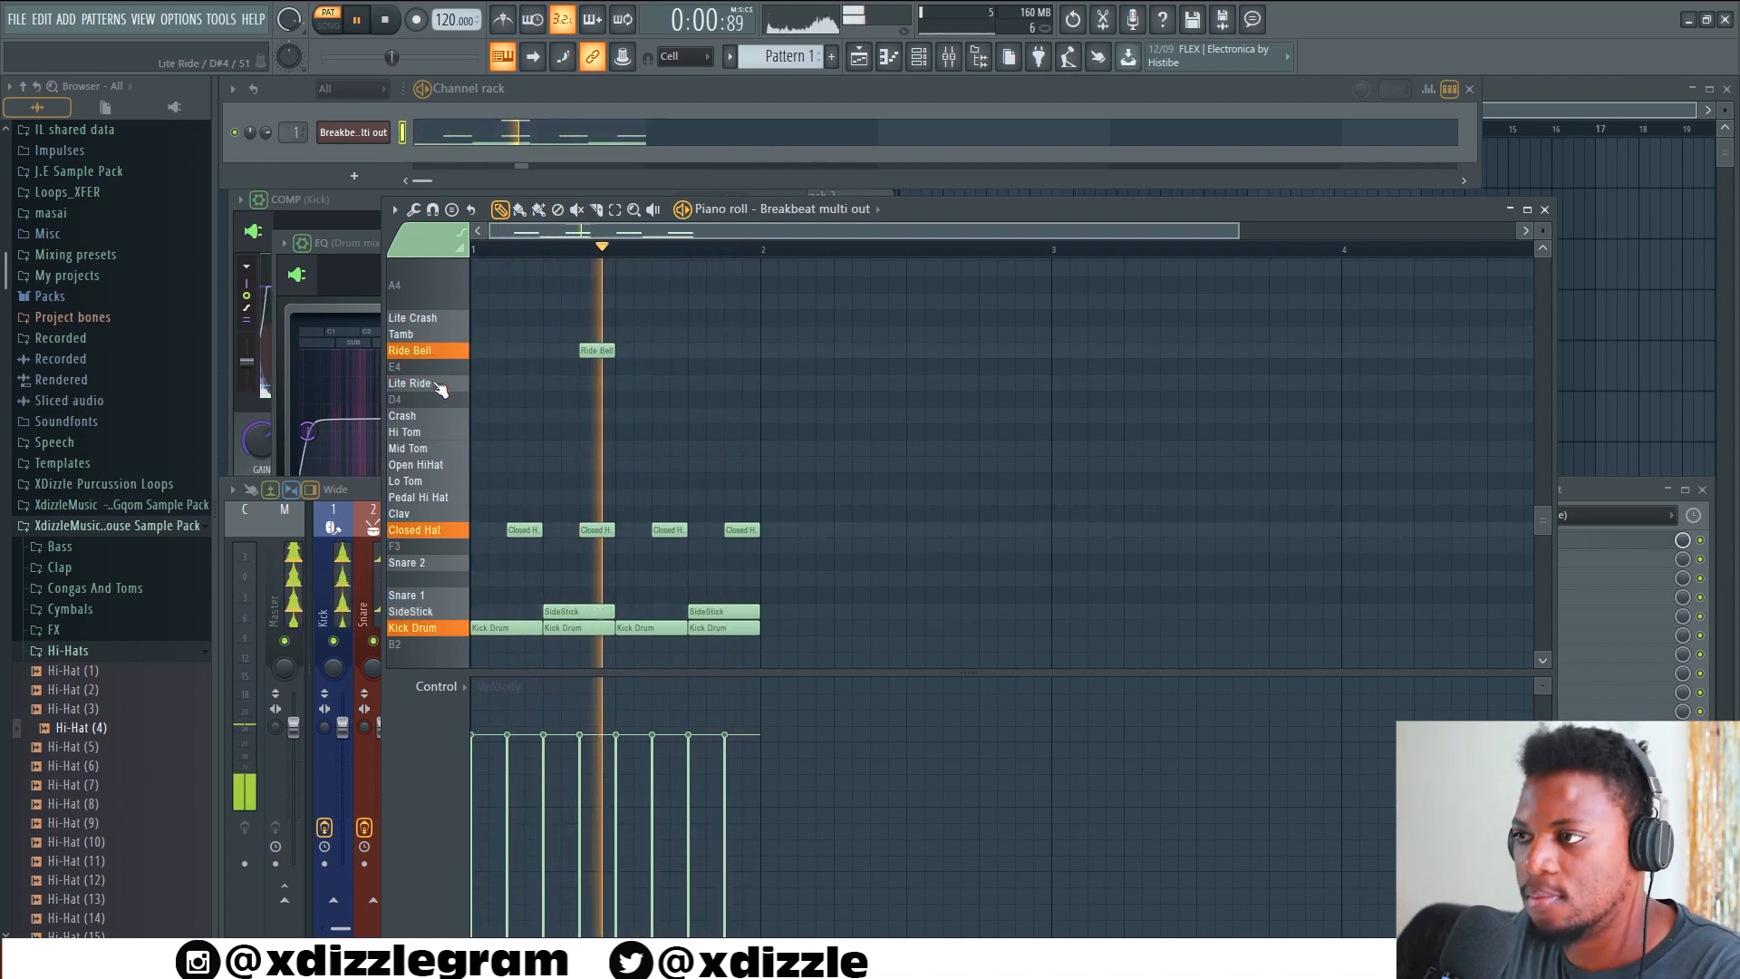
# Add half-beat Lite Ride notes on the four offbeats of bar 1
pyautogui.click(525, 382)
pyautogui.click(598, 382)
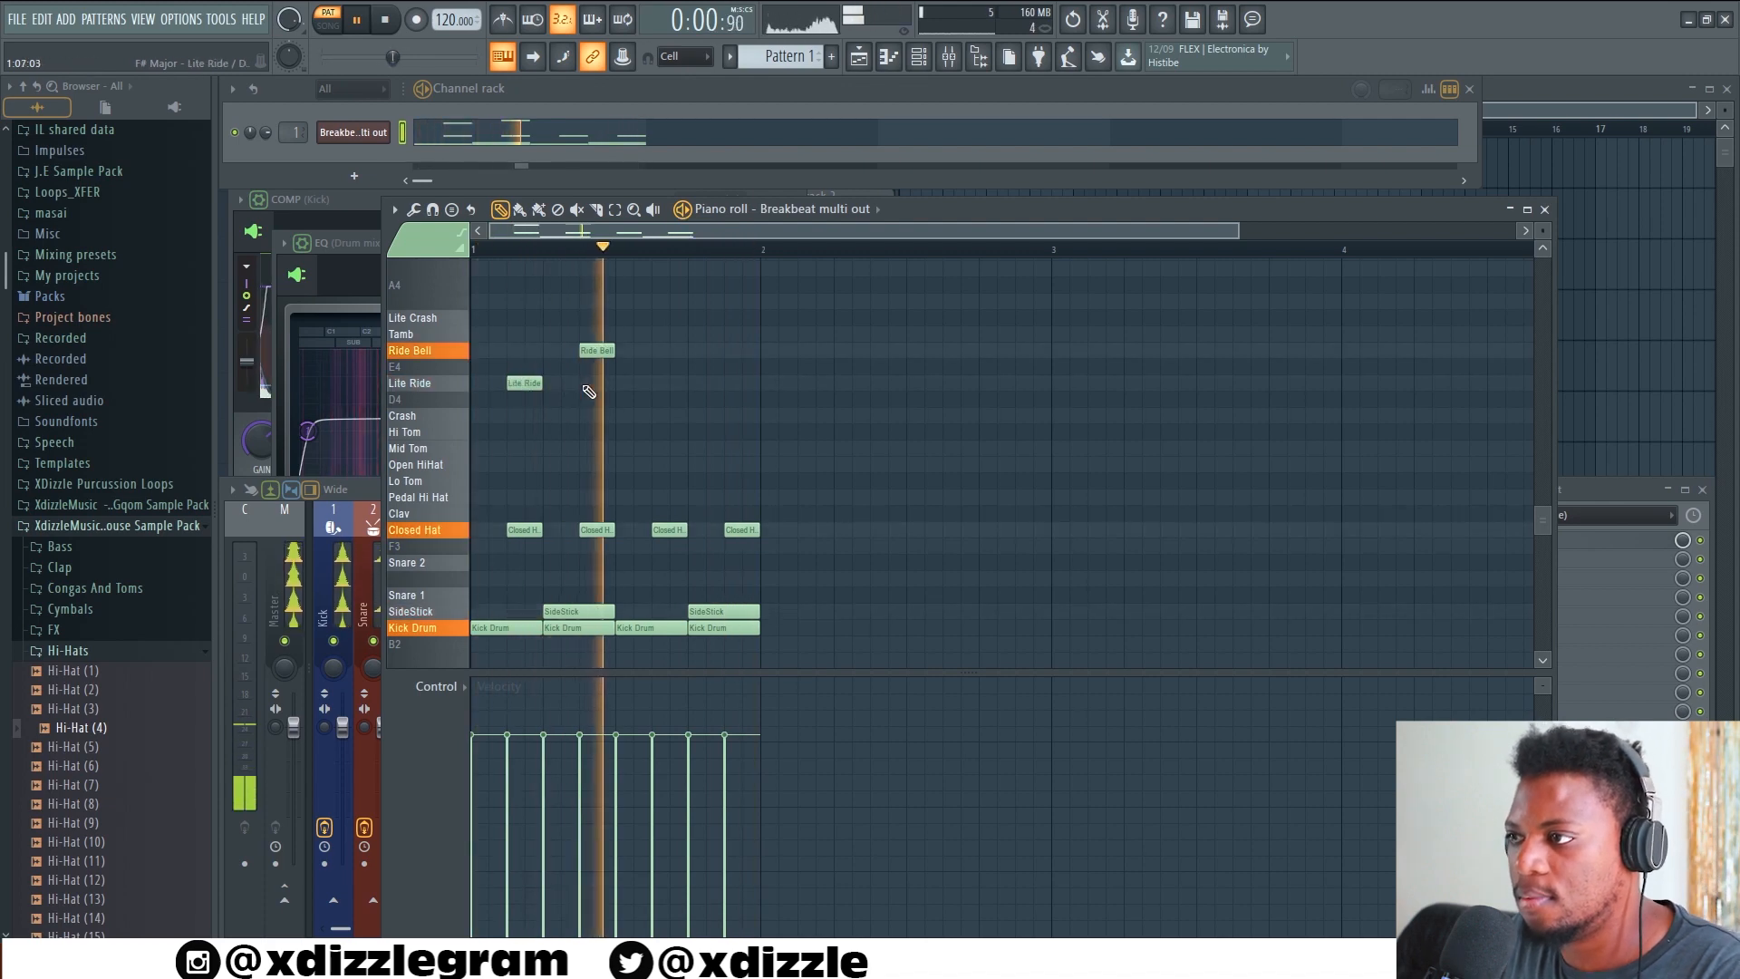
pyautogui.click(670, 382)
pyautogui.click(742, 383)
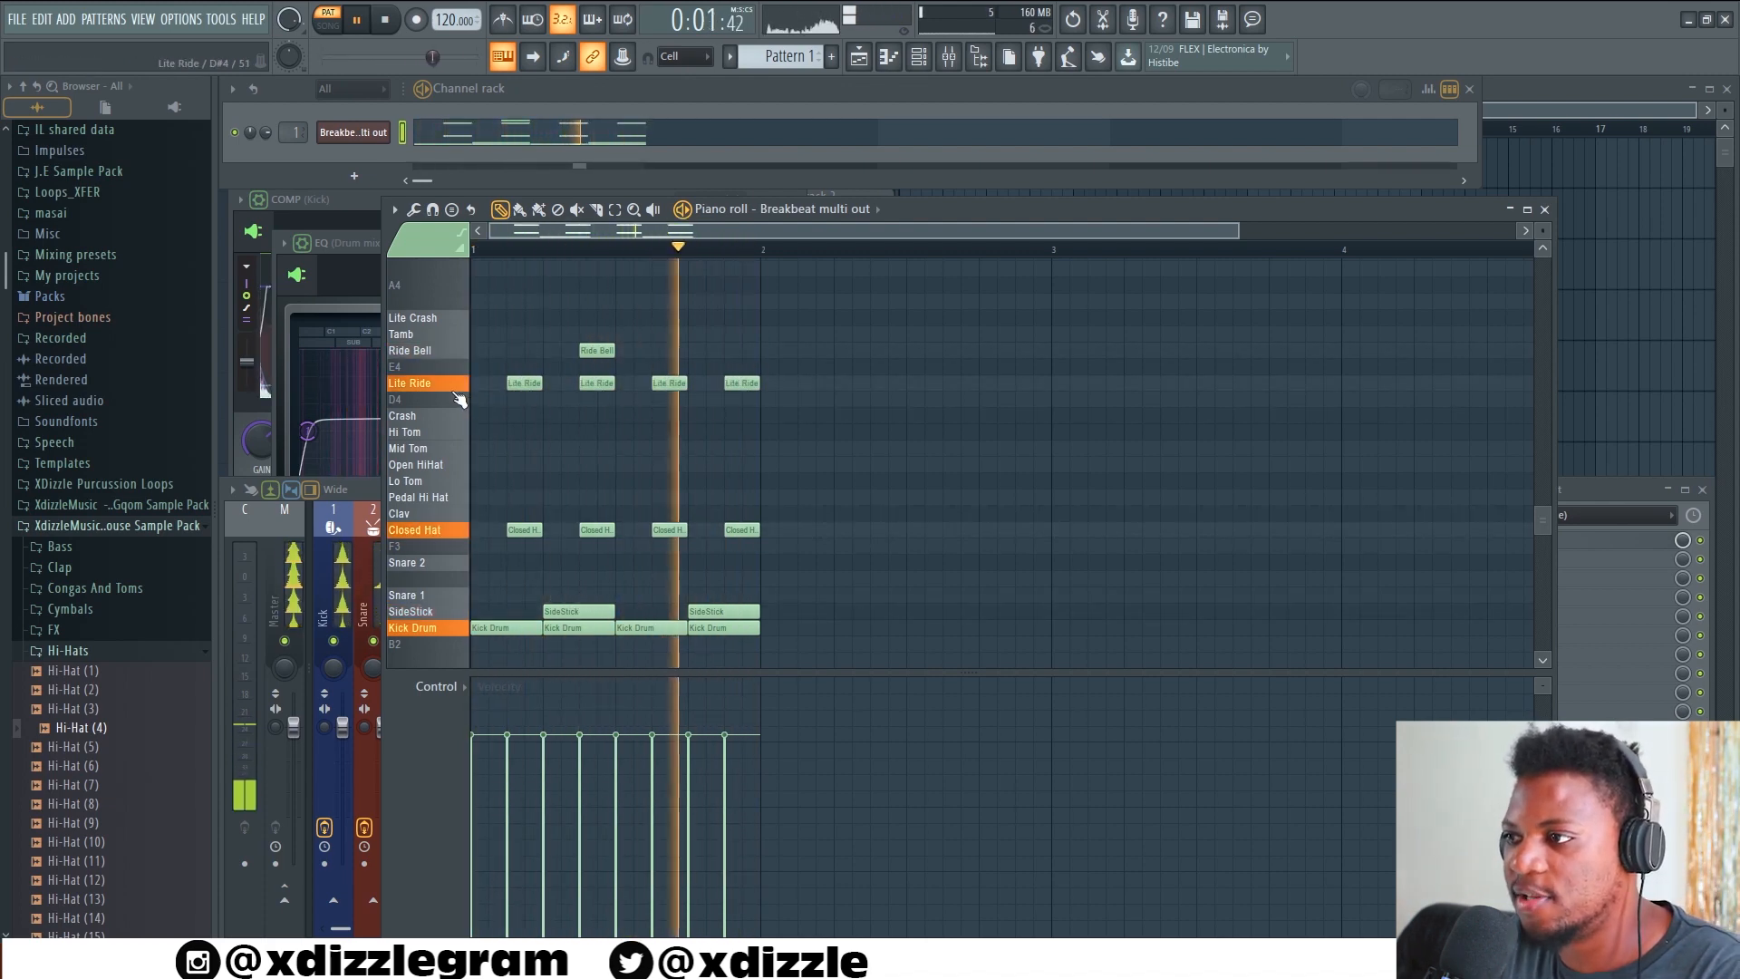
# Lower the volume fader of the Cymbals mixer track to about the level of the Hat track
pyautogui.click(337, 587)
pyautogui.click(456, 616)
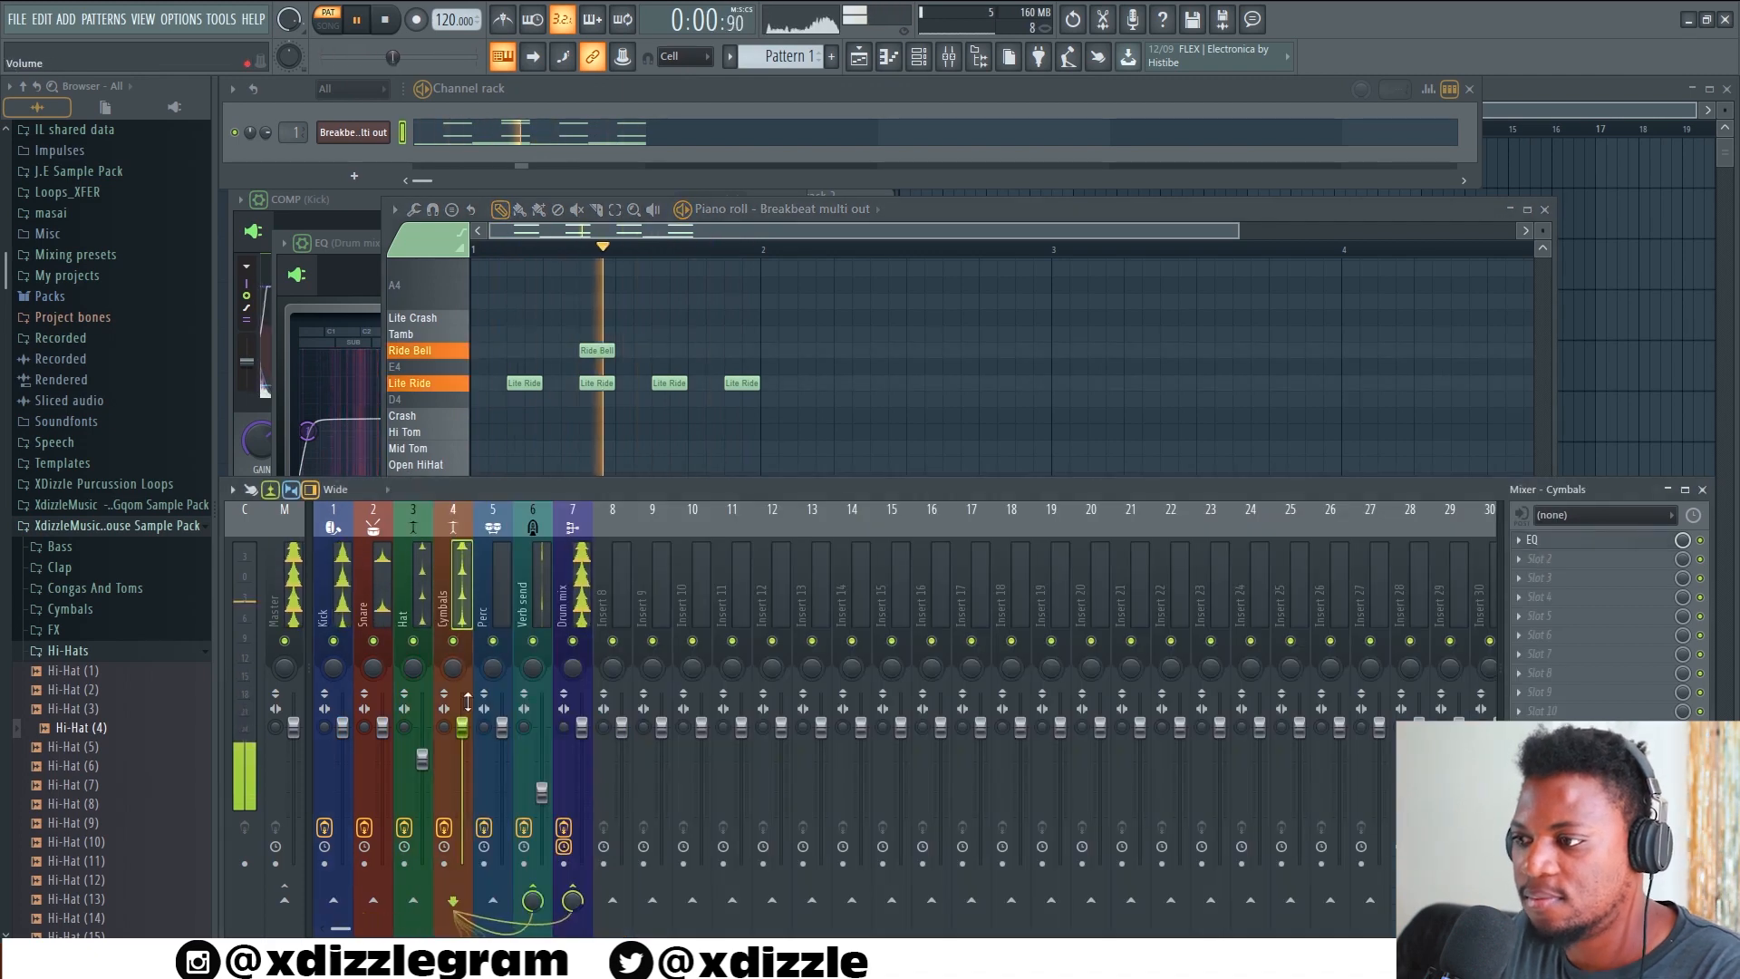
pyautogui.moveTo(462, 727); pyautogui.dragTo(462, 759)
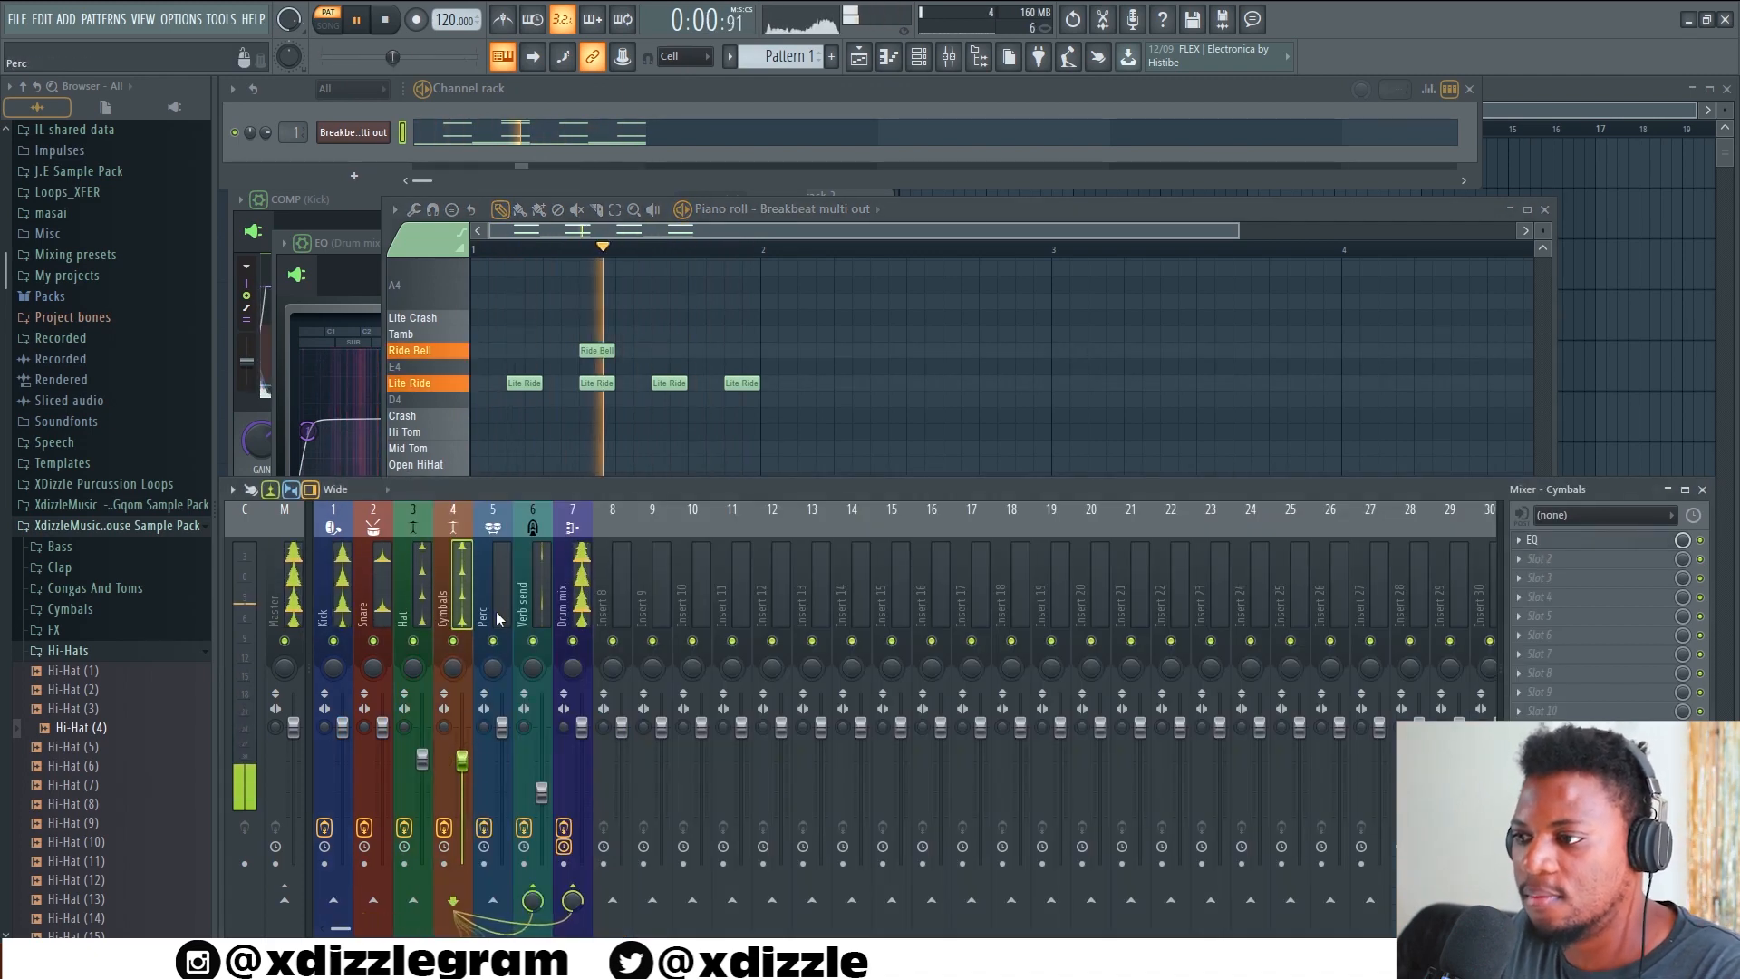
# Open the Breakbeat multi out FPC and steepen the Kick Drum pad's volume envelope curve while the pattern plays
pyautogui.click(381, 133)
pyautogui.moveTo(906, 253); pyautogui.dragTo(762, 252)
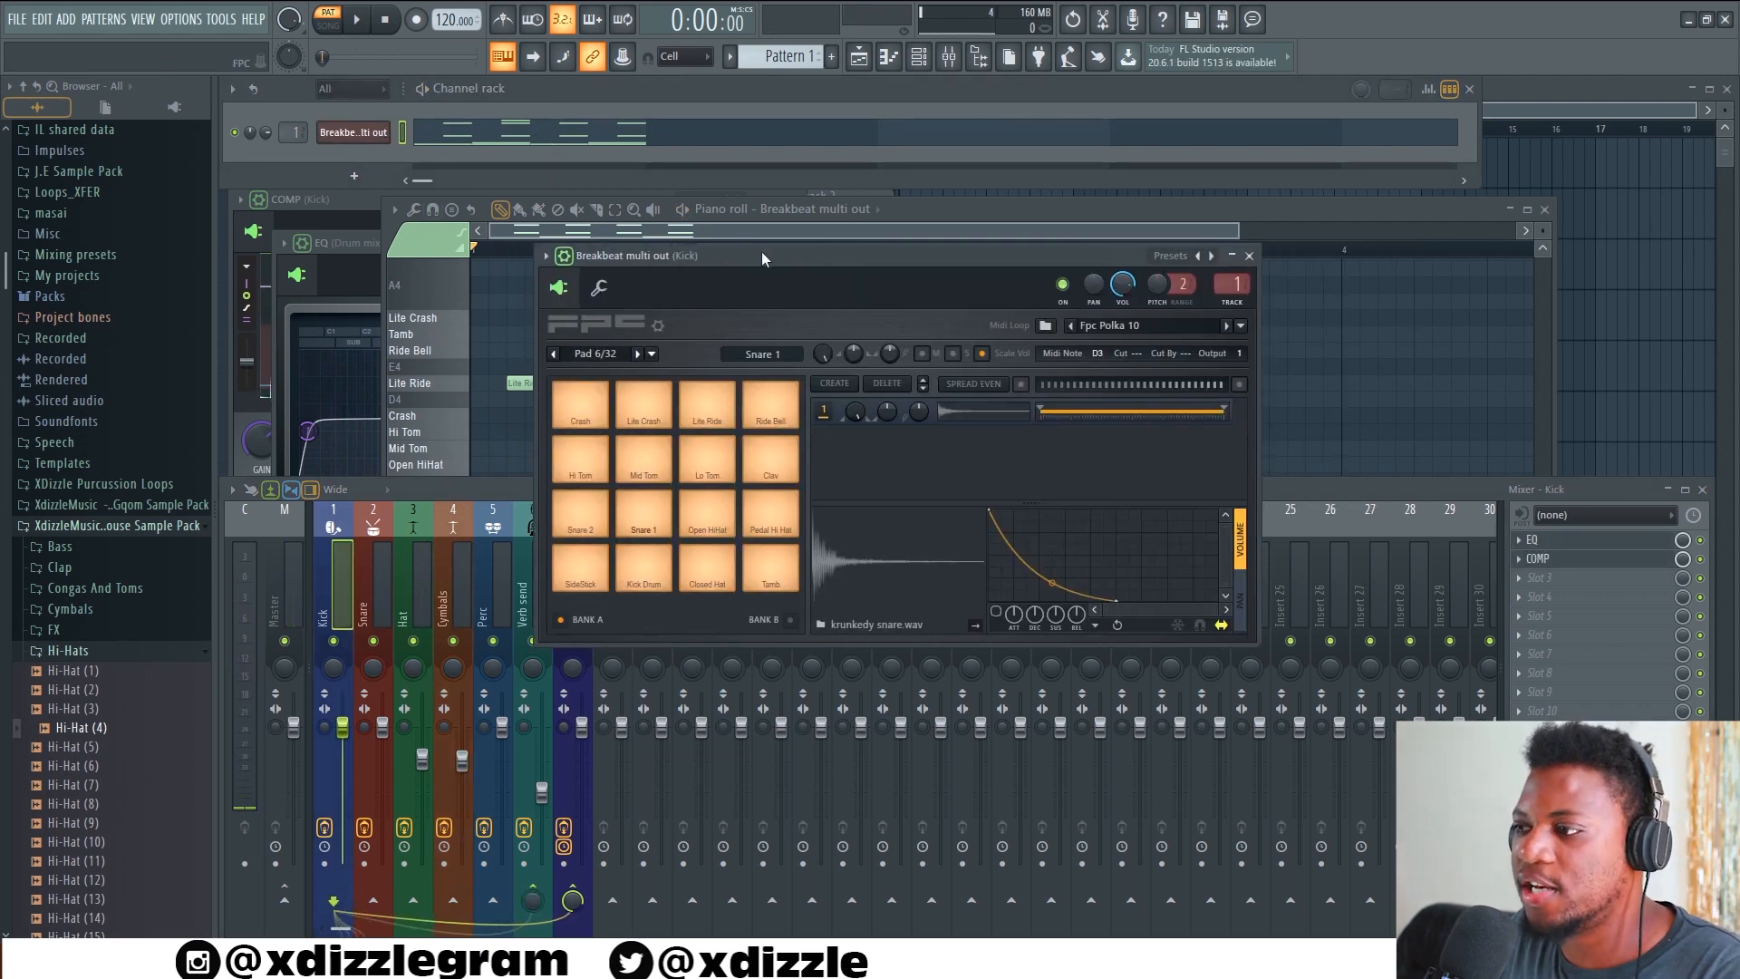
pyautogui.click(651, 583)
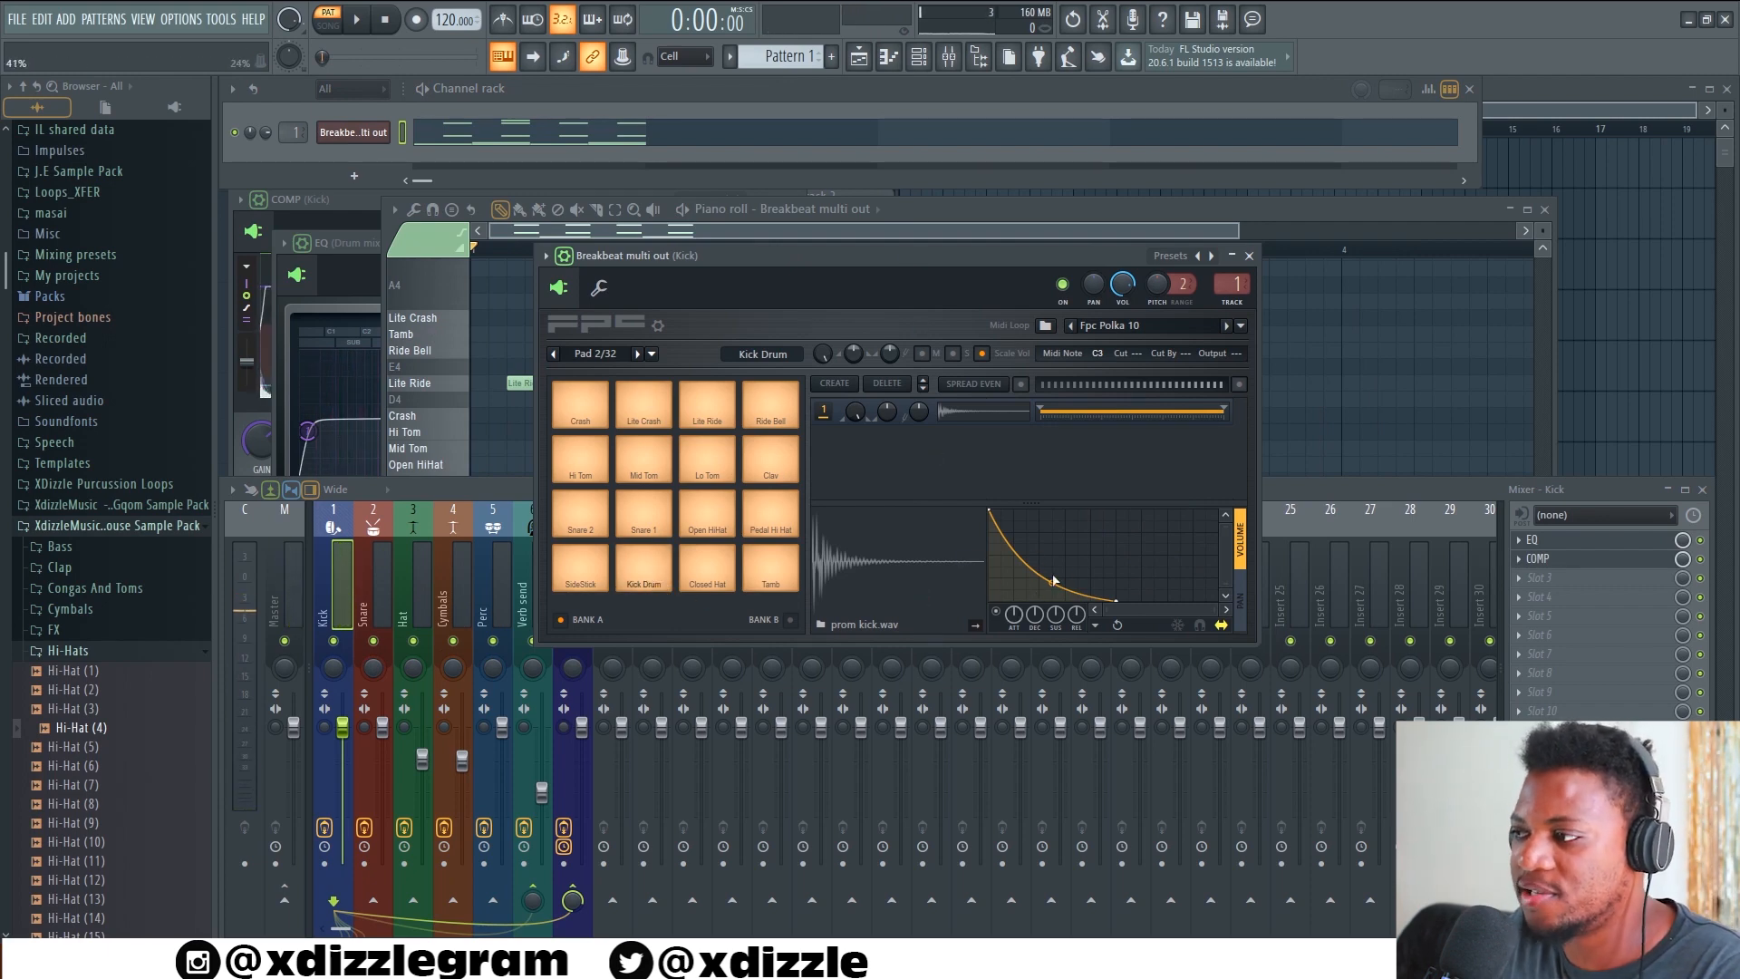
pyautogui.press('space')
pyautogui.moveTo(1052, 584); pyautogui.dragTo(1052, 595)
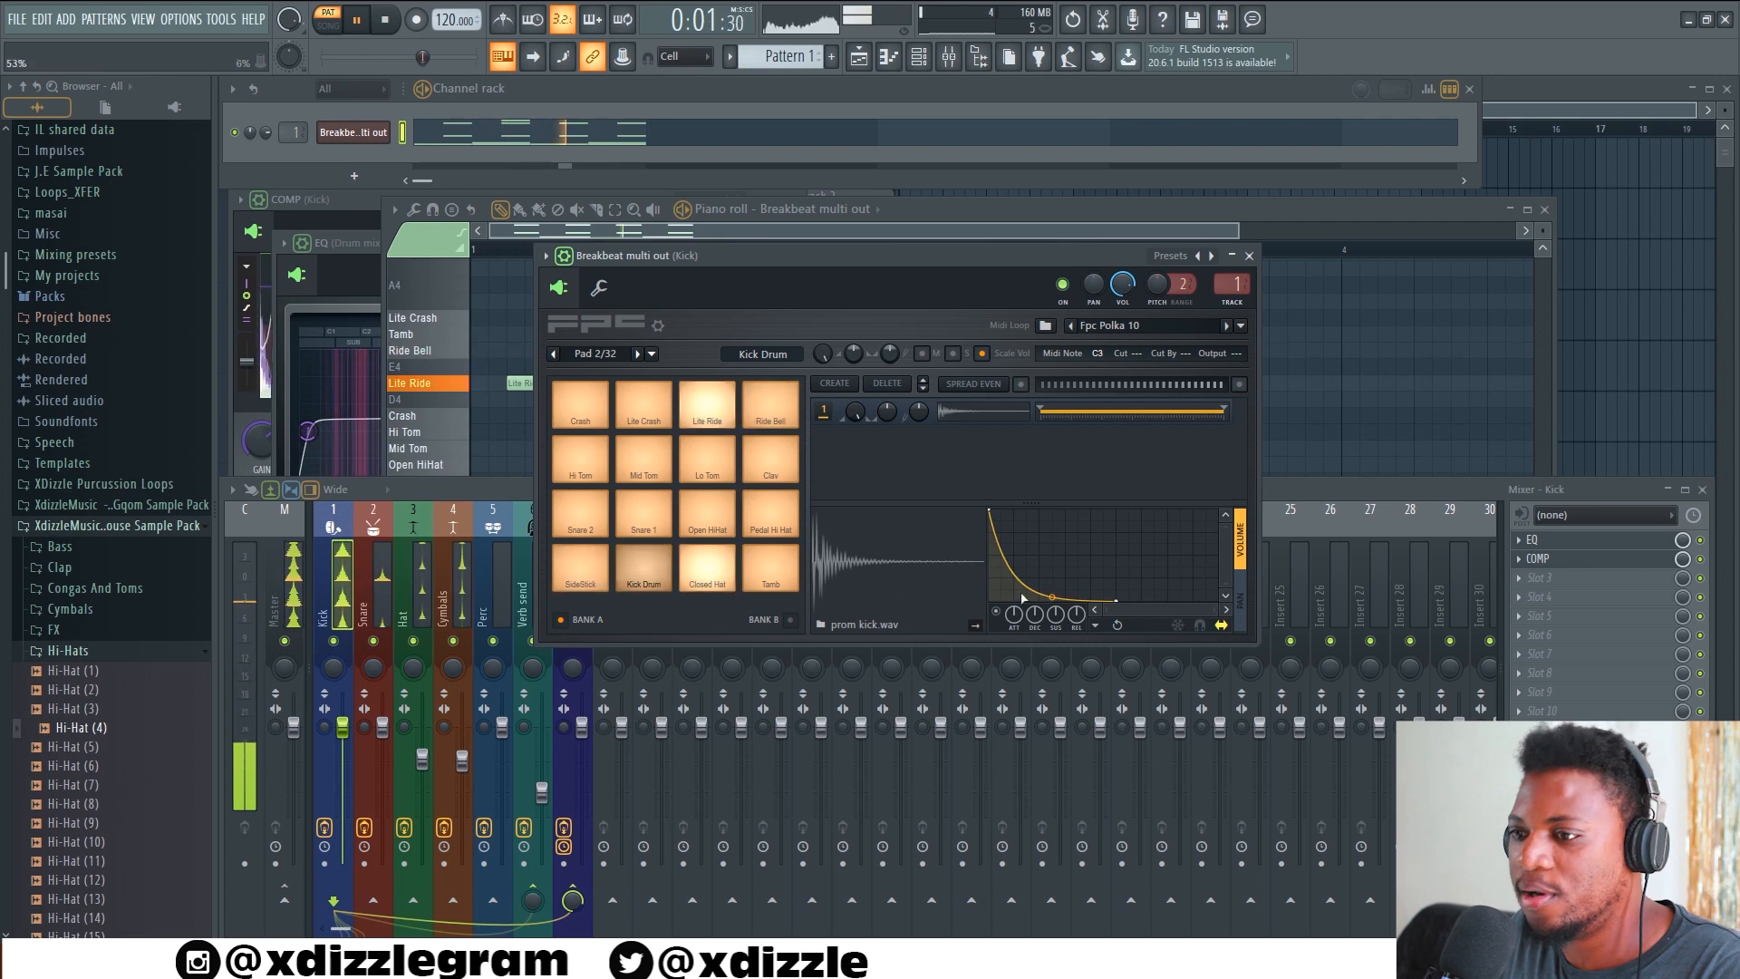
pyautogui.press('space')
# Open the house sample pack's Kick folder and try Kick (3) and Kick (9) on the Kick Drum pad
pyautogui.click(133, 653)
pyautogui.click(72, 673)
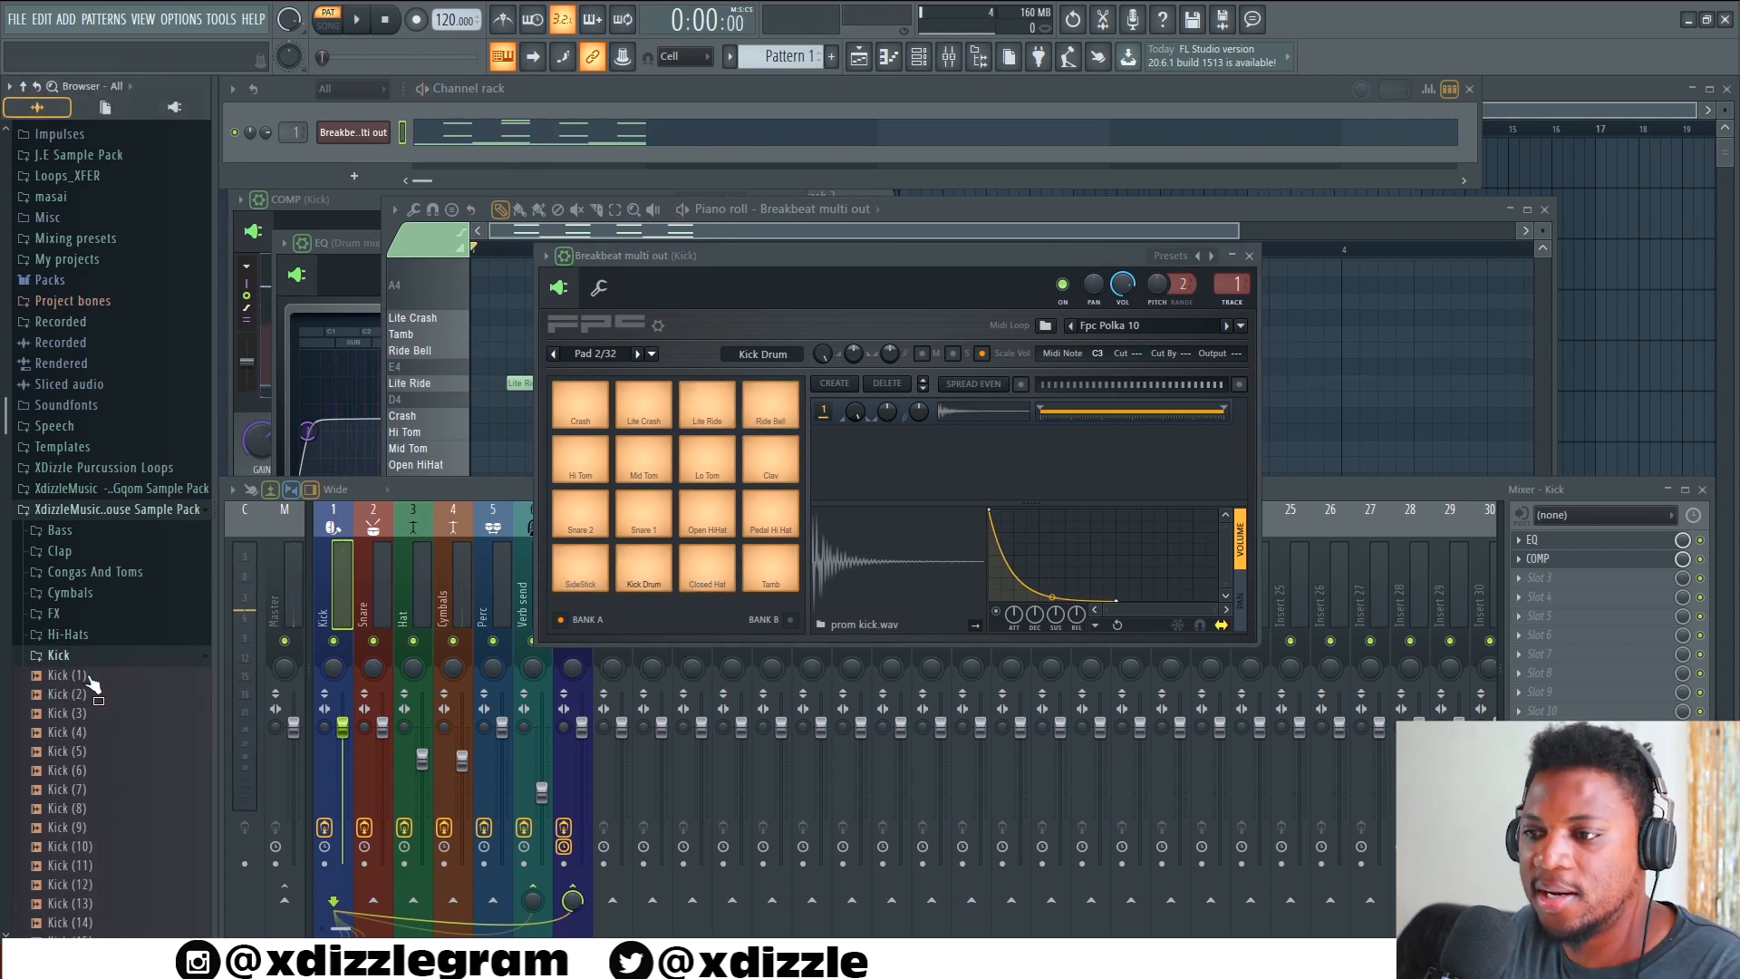
pyautogui.scroll(-5, 107, 667)
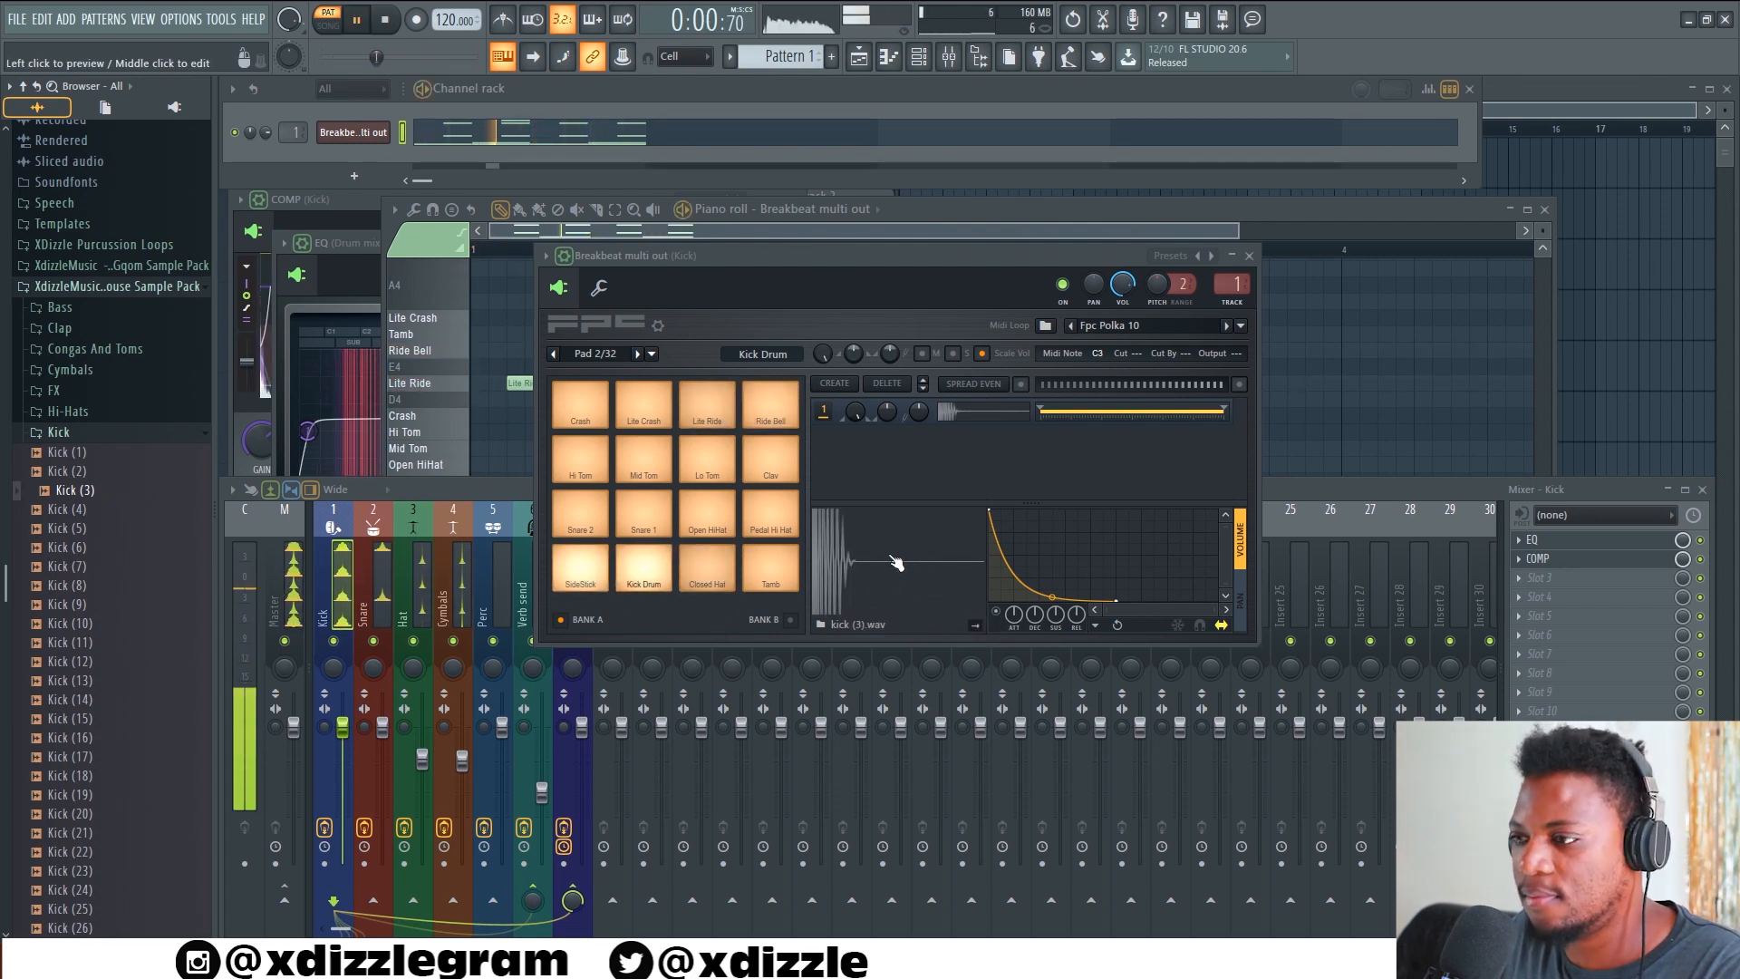
pyautogui.press('space')
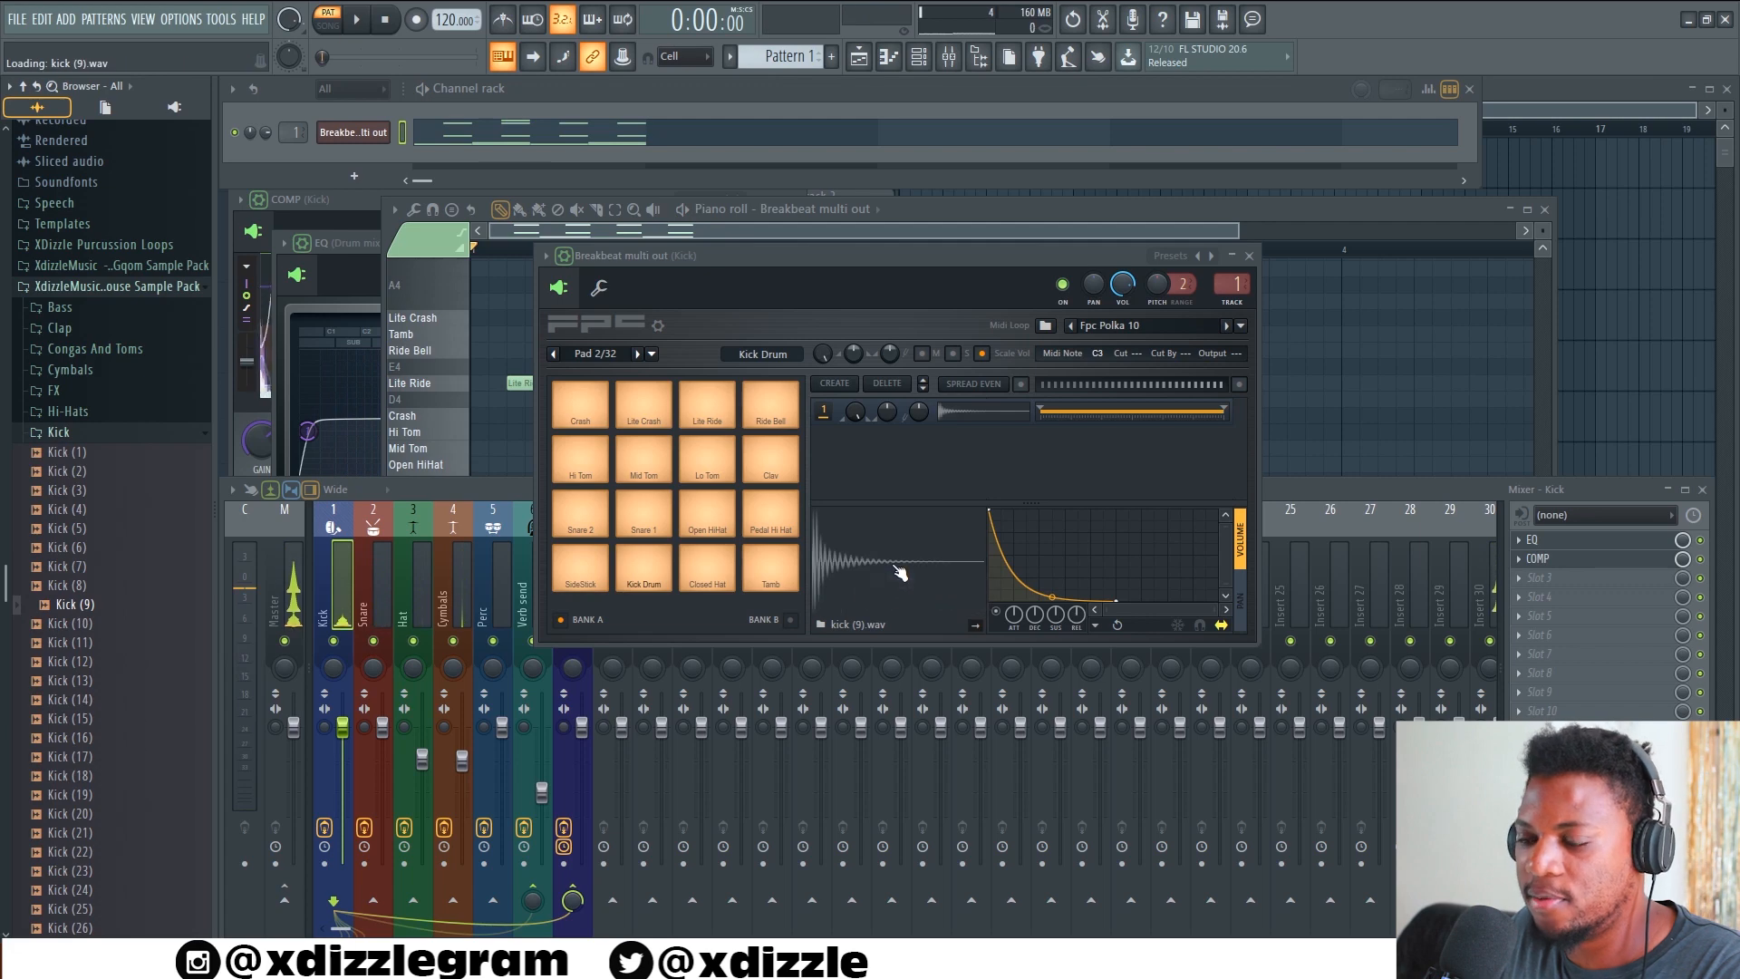
pyautogui.press('space')
# Try Kick (11), Kick (14), Kick (6), Kick (3) and Kick (4) on the Kick Drum pad during playback
pyautogui.moveTo(77, 642); pyautogui.dragTo(885, 555)
pyautogui.moveTo(78, 699); pyautogui.dragTo(886, 554)
pyautogui.moveTo(78, 548); pyautogui.dragTo(884, 553)
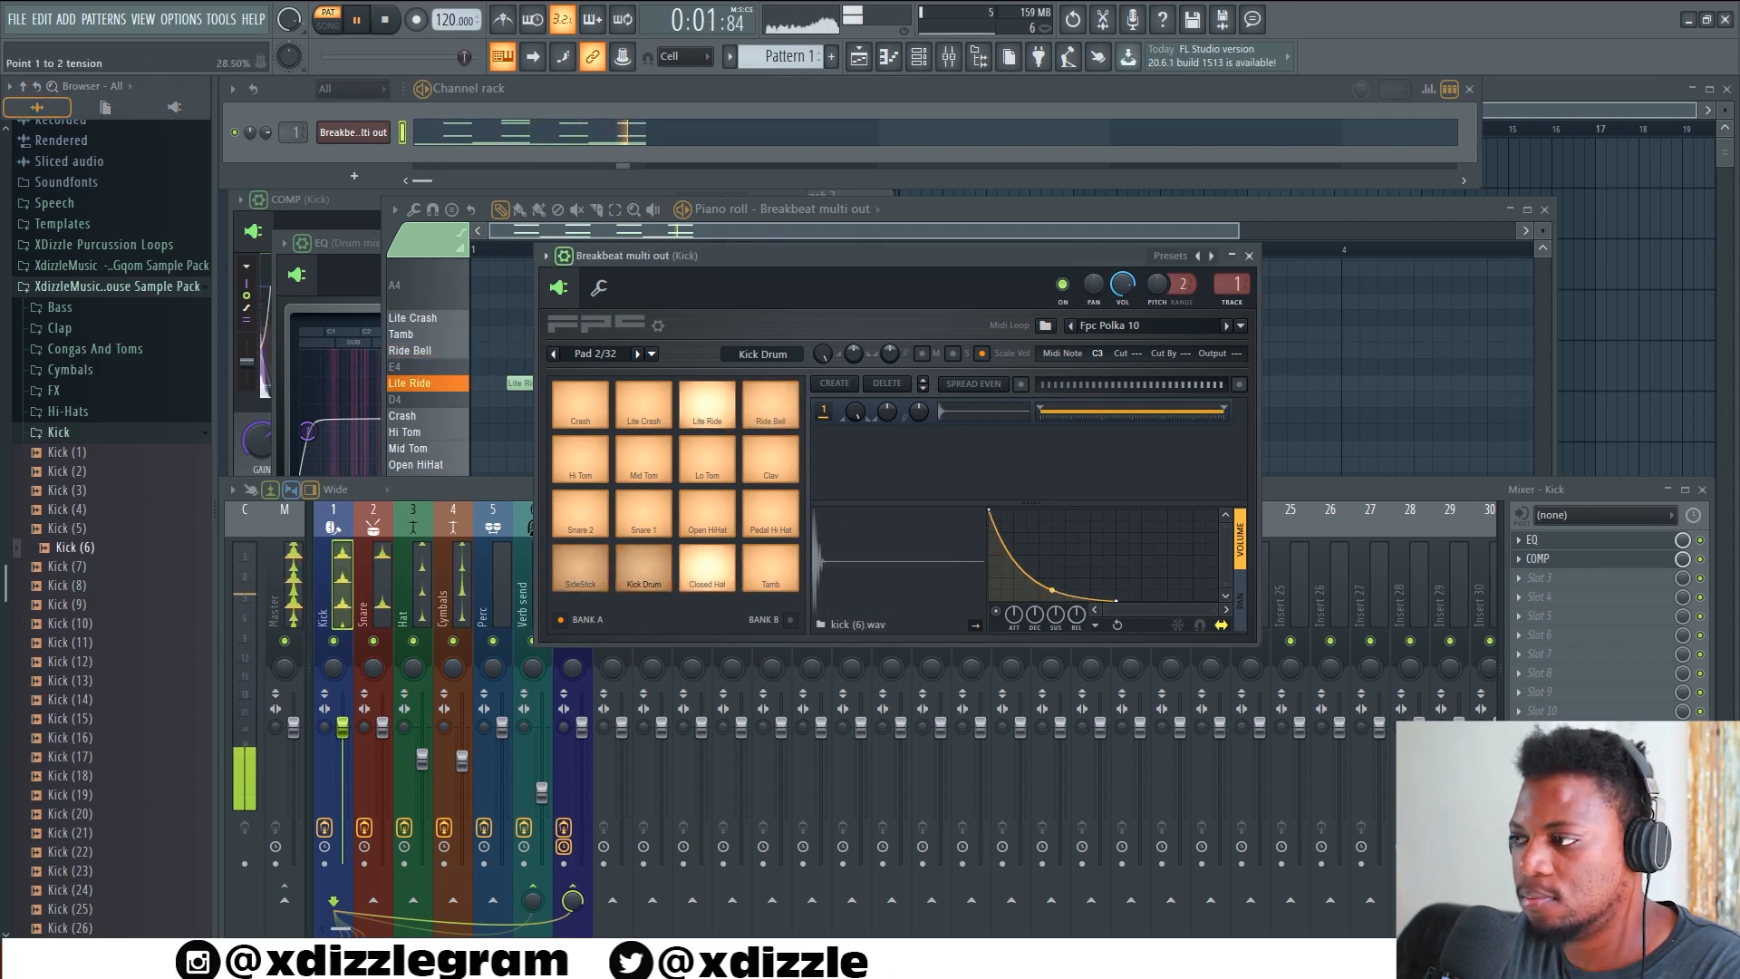
pyautogui.moveTo(68, 490); pyautogui.dragTo(917, 577)
pyautogui.moveTo(73, 508); pyautogui.dragTo(921, 547)
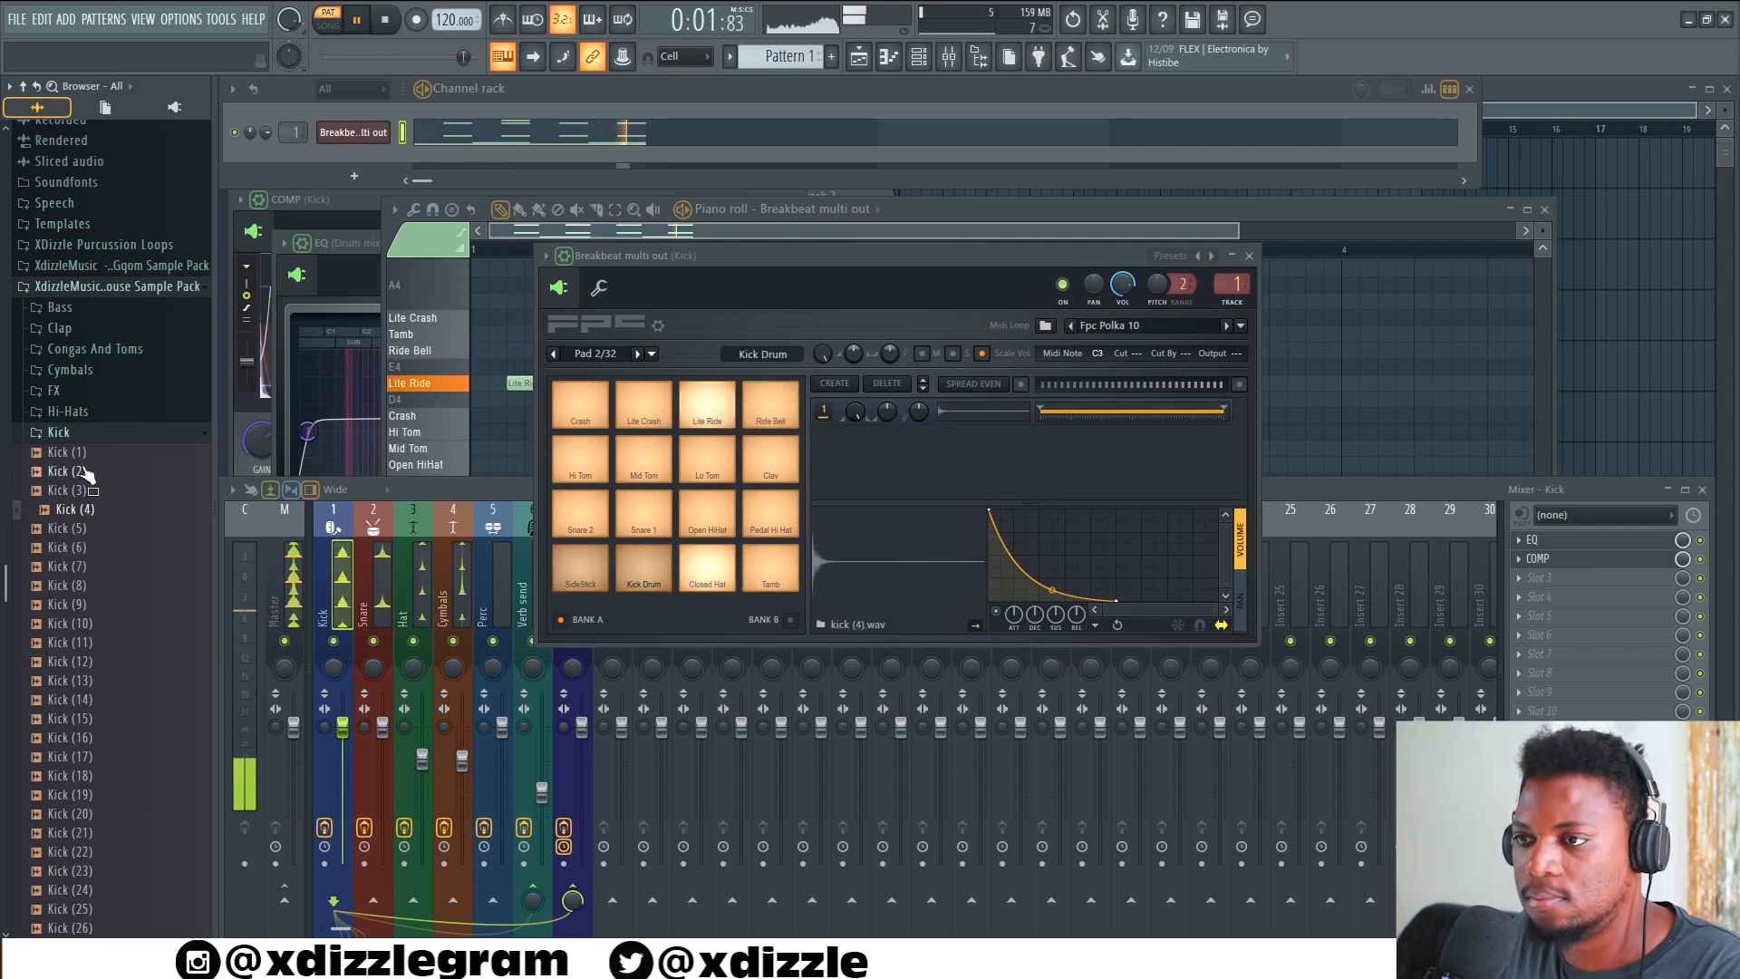
# Try Kick (2) and load Kick (1) into the Kick Drum pad, stop playback and collapse the Kick folder
pyautogui.moveTo(82, 471); pyautogui.dragTo(907, 555)
pyautogui.moveTo(73, 452); pyautogui.dragTo(929, 541)
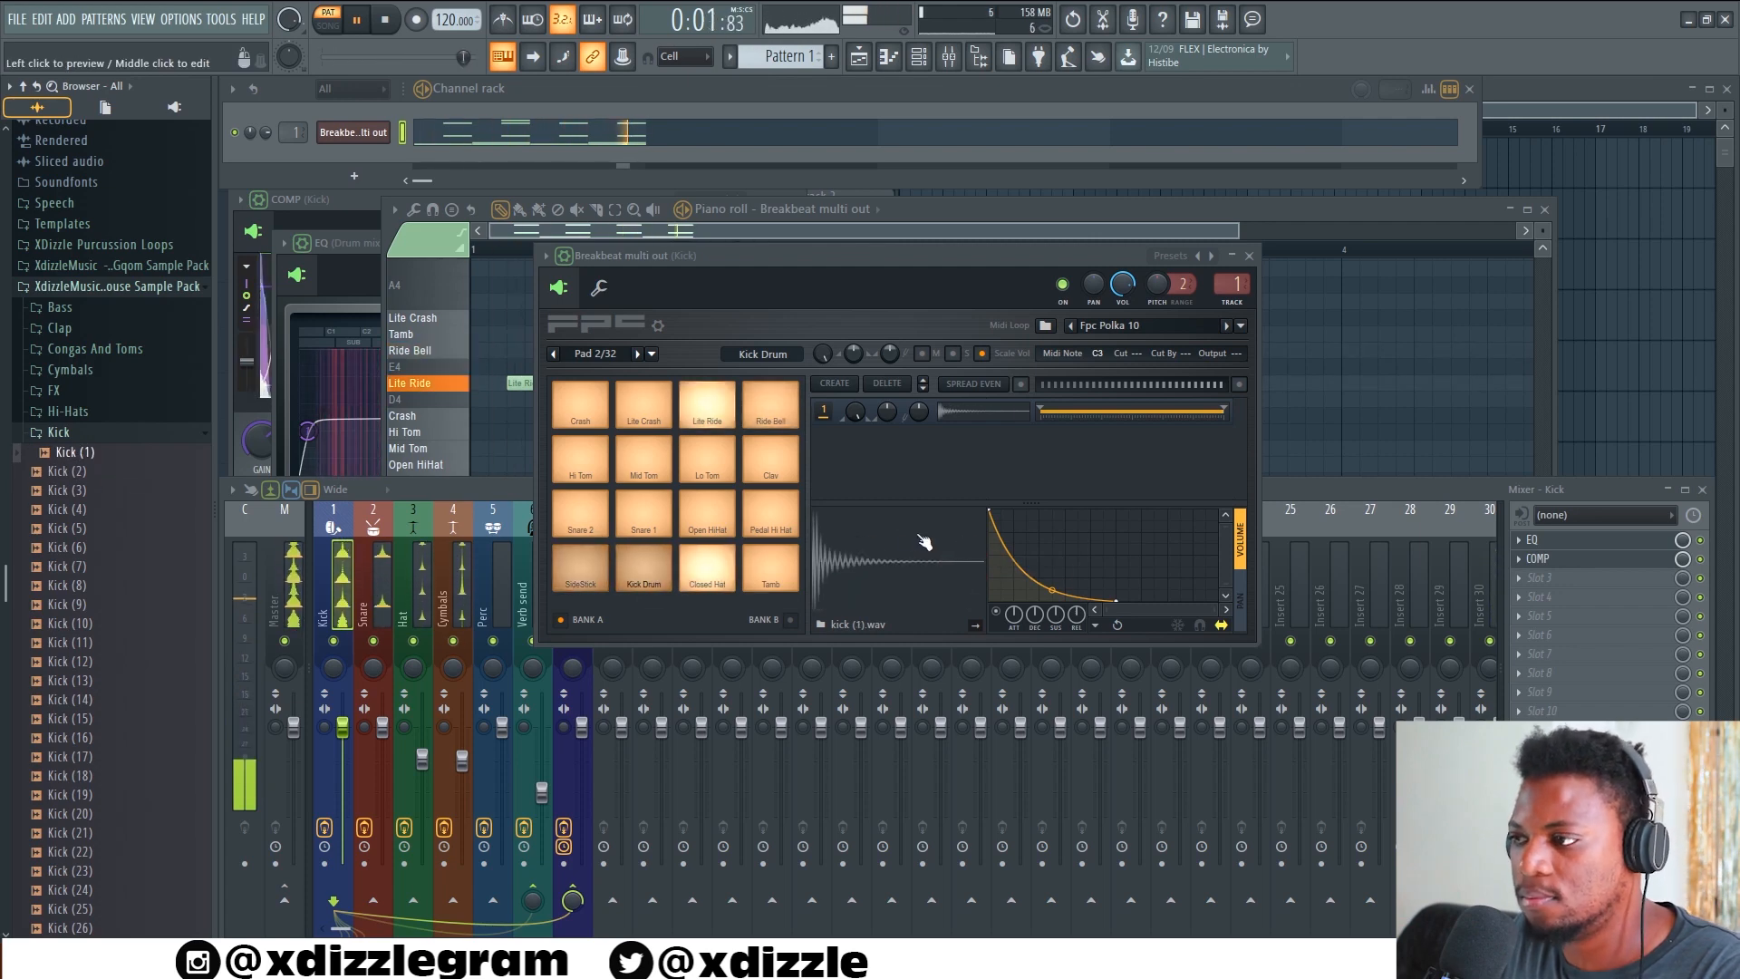
pyautogui.press('space')
pyautogui.click(90, 435)
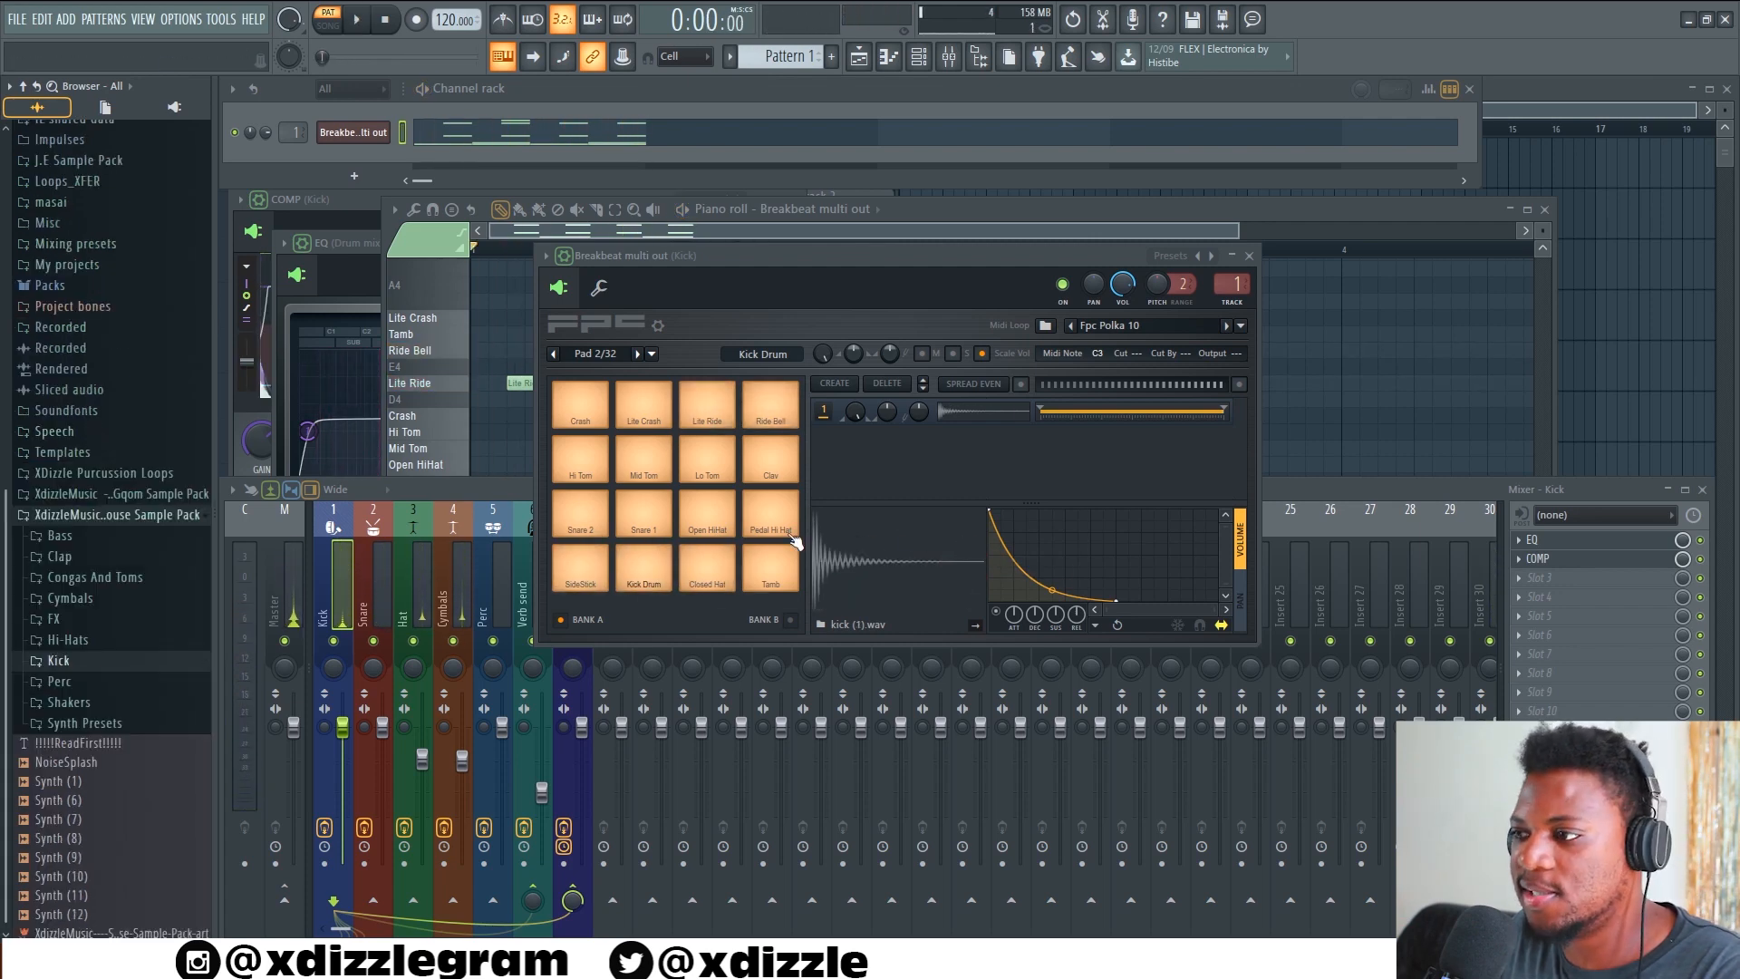
# Load Hi-Hat (6) from the Hi-Hats folder into the Closed Hat pad and play the pattern
pyautogui.click(708, 580)
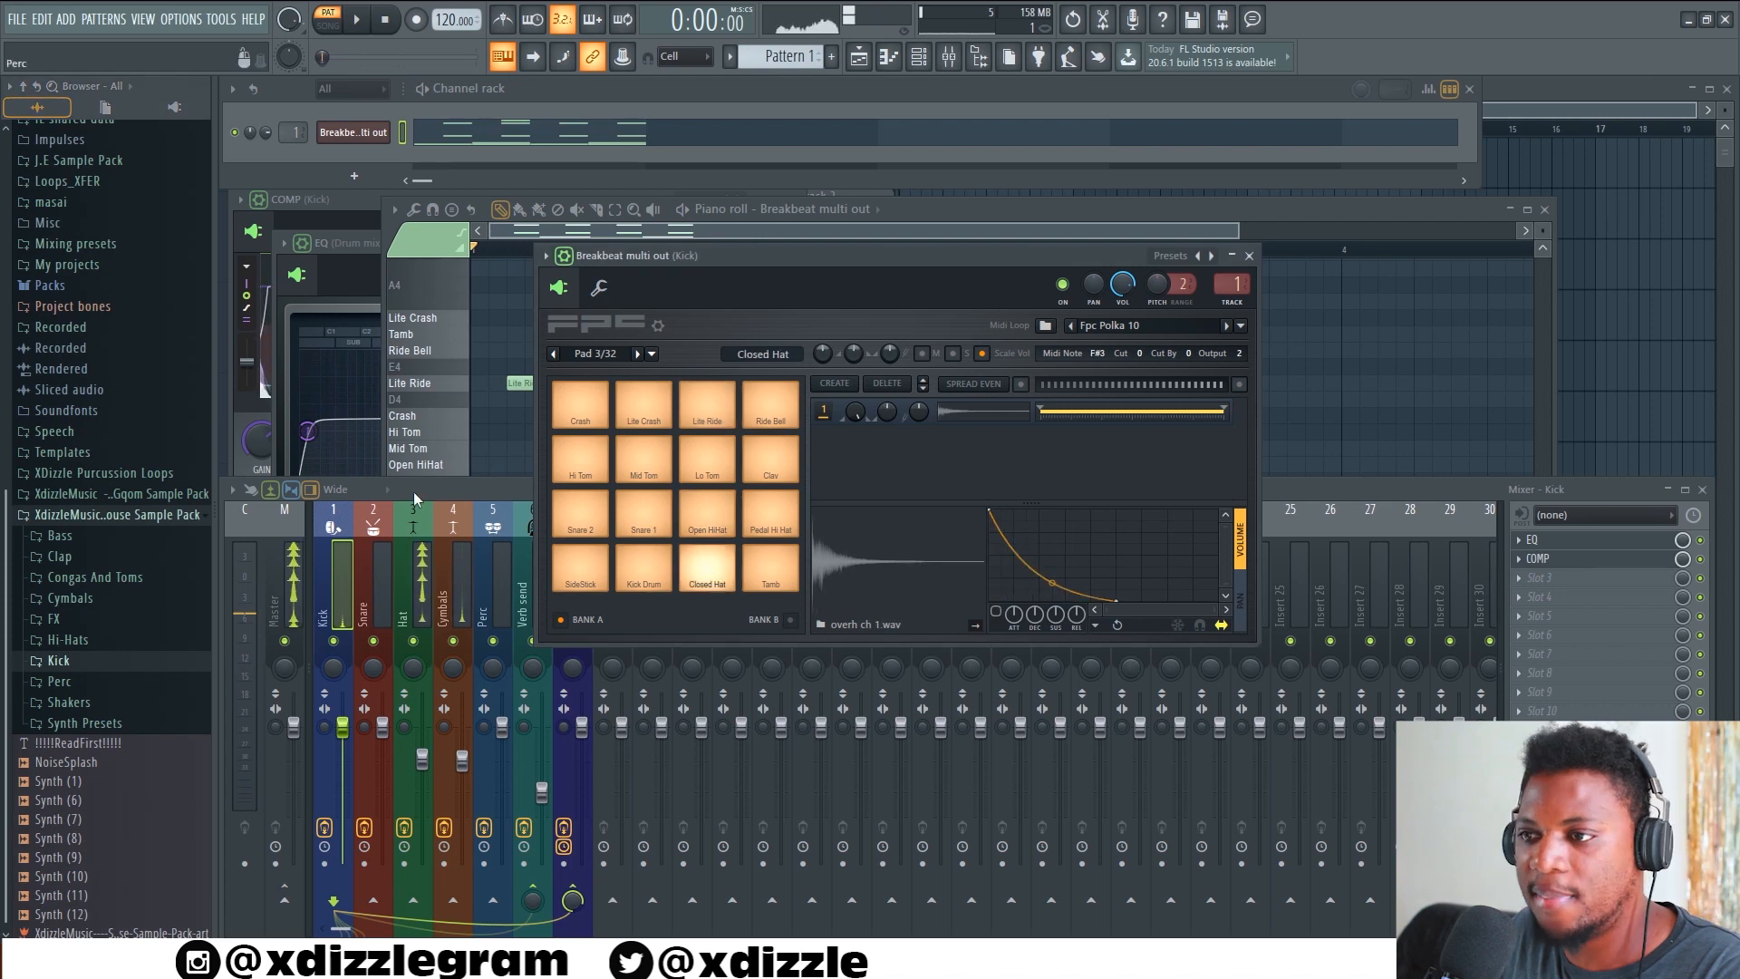
pyautogui.click(72, 639)
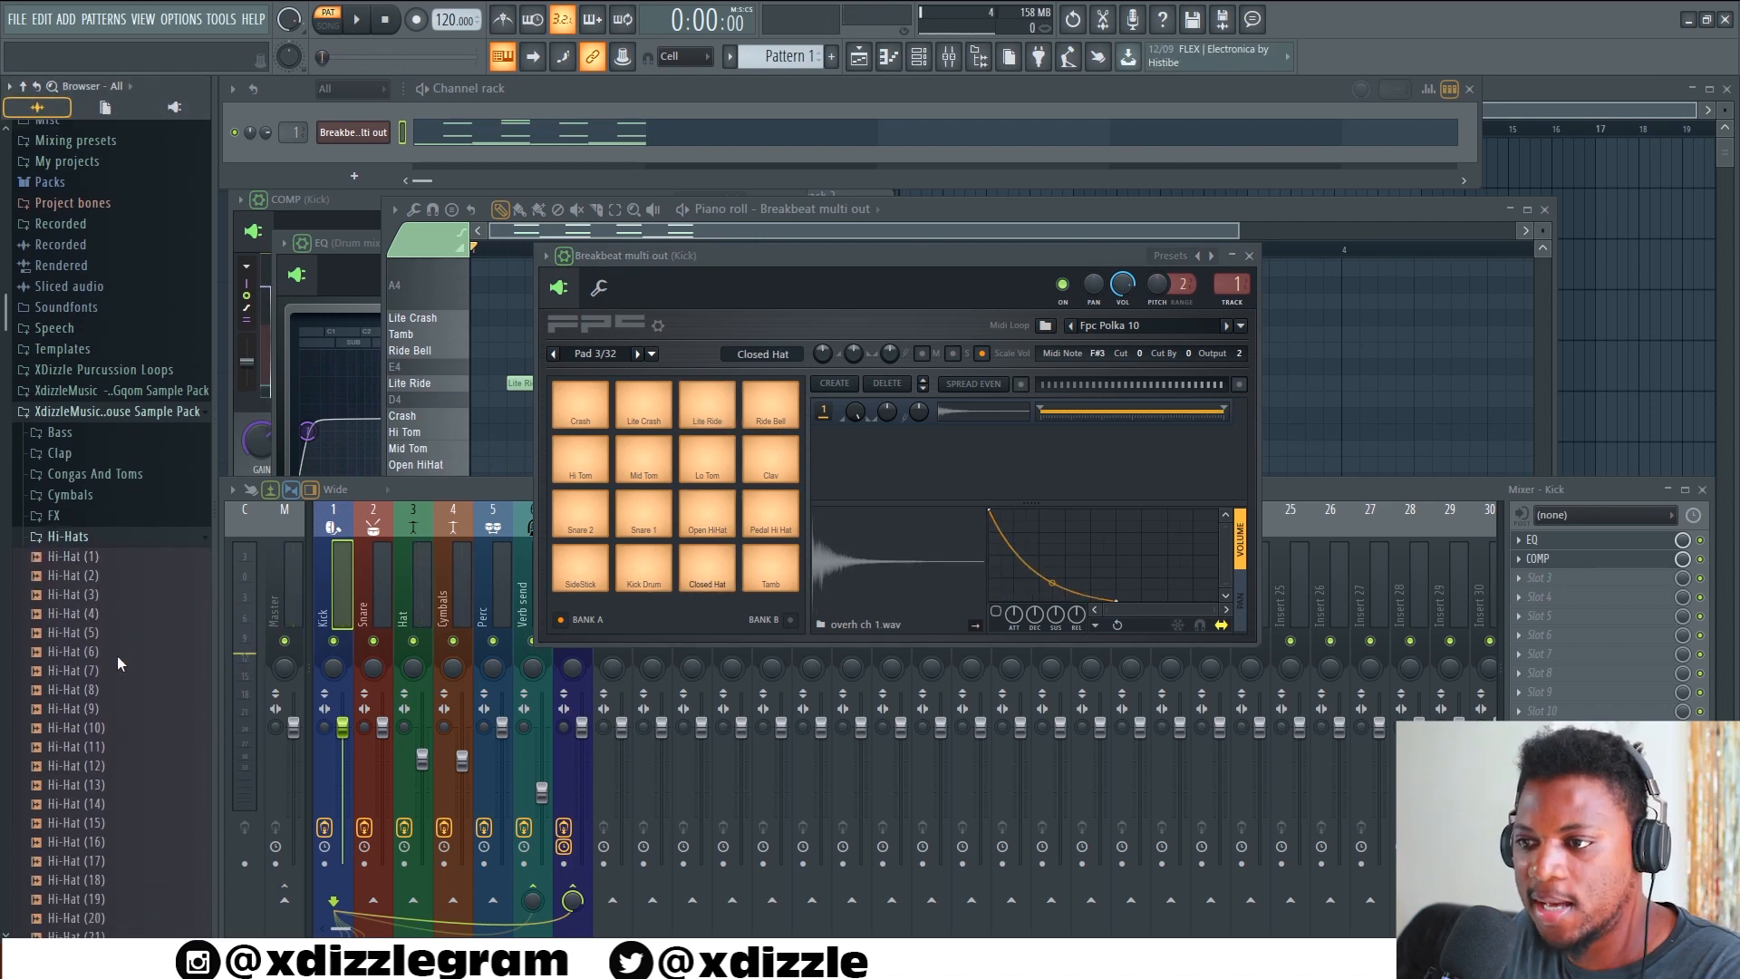
pyautogui.click(103, 645)
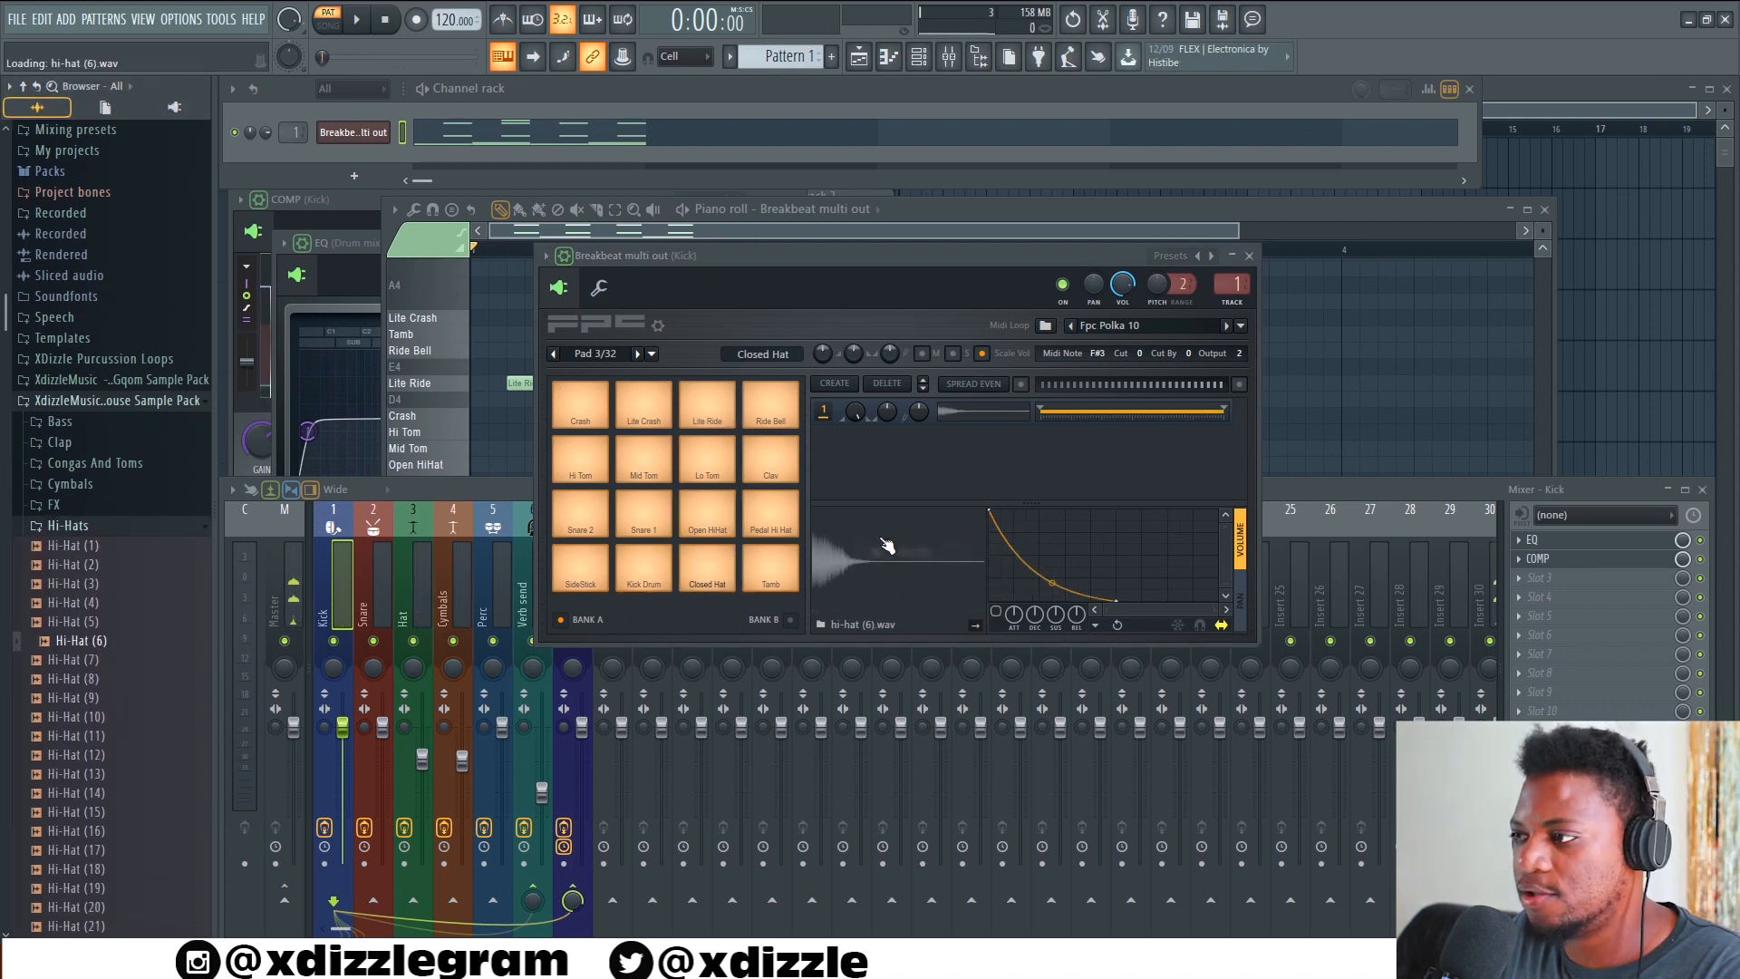
pyautogui.press('space')
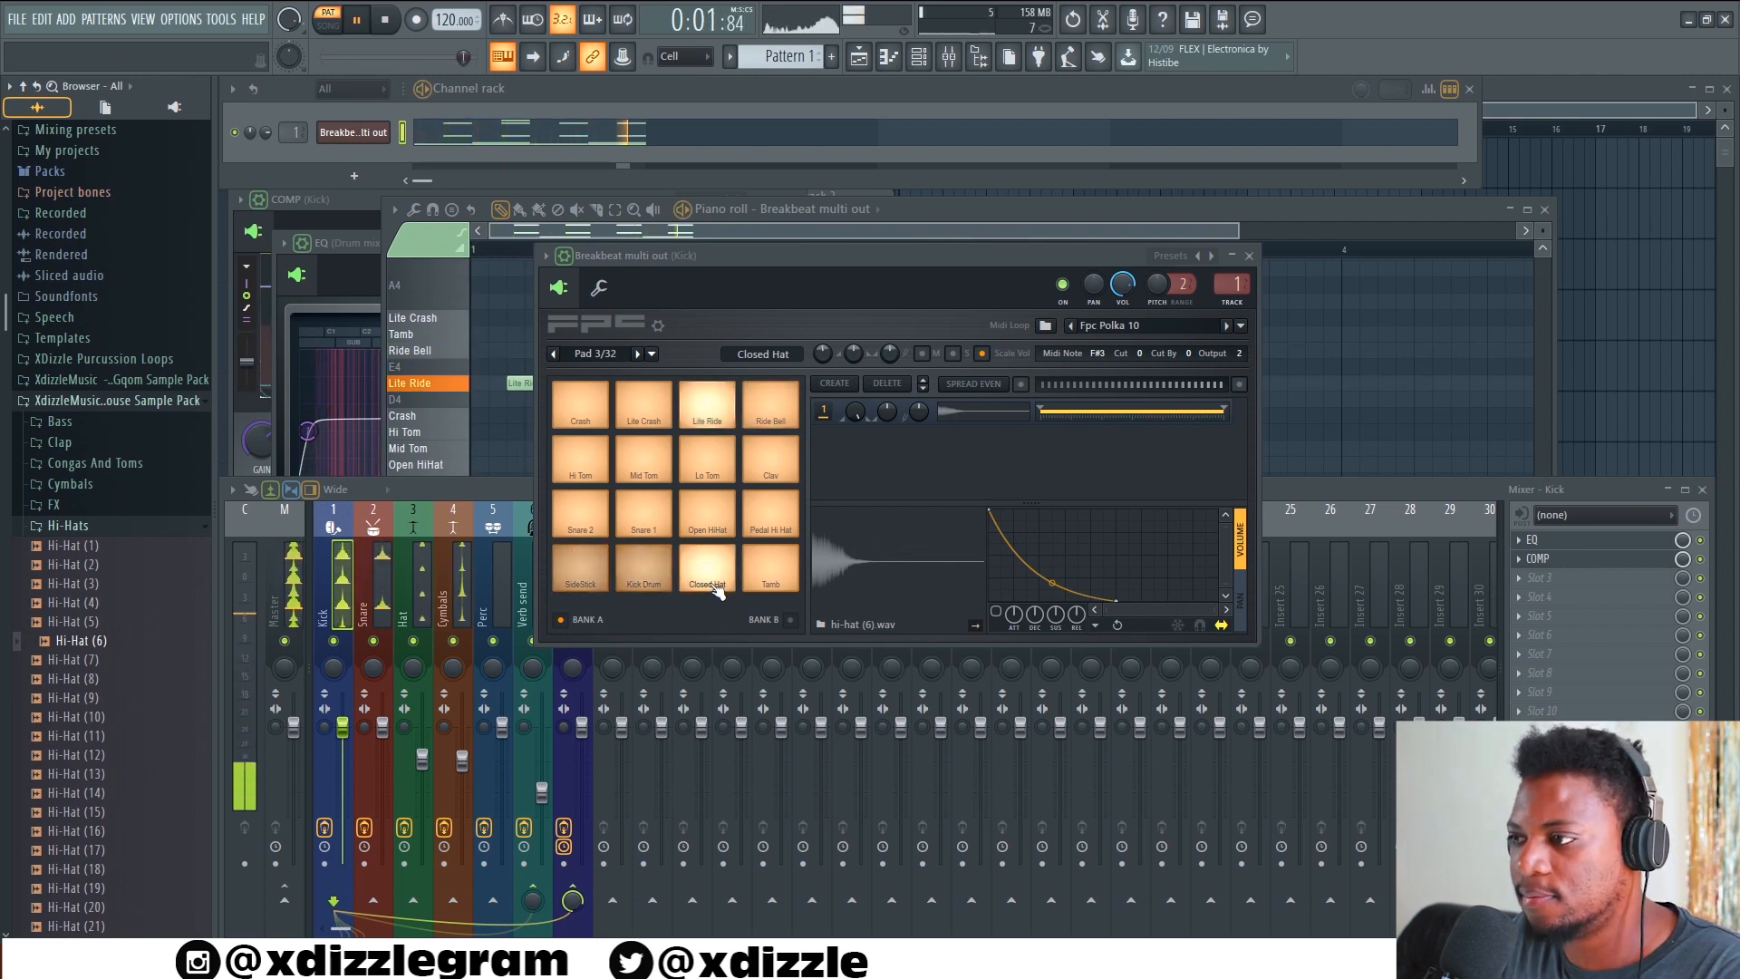
pyautogui.moveTo(77, 639); pyautogui.dragTo(906, 576)
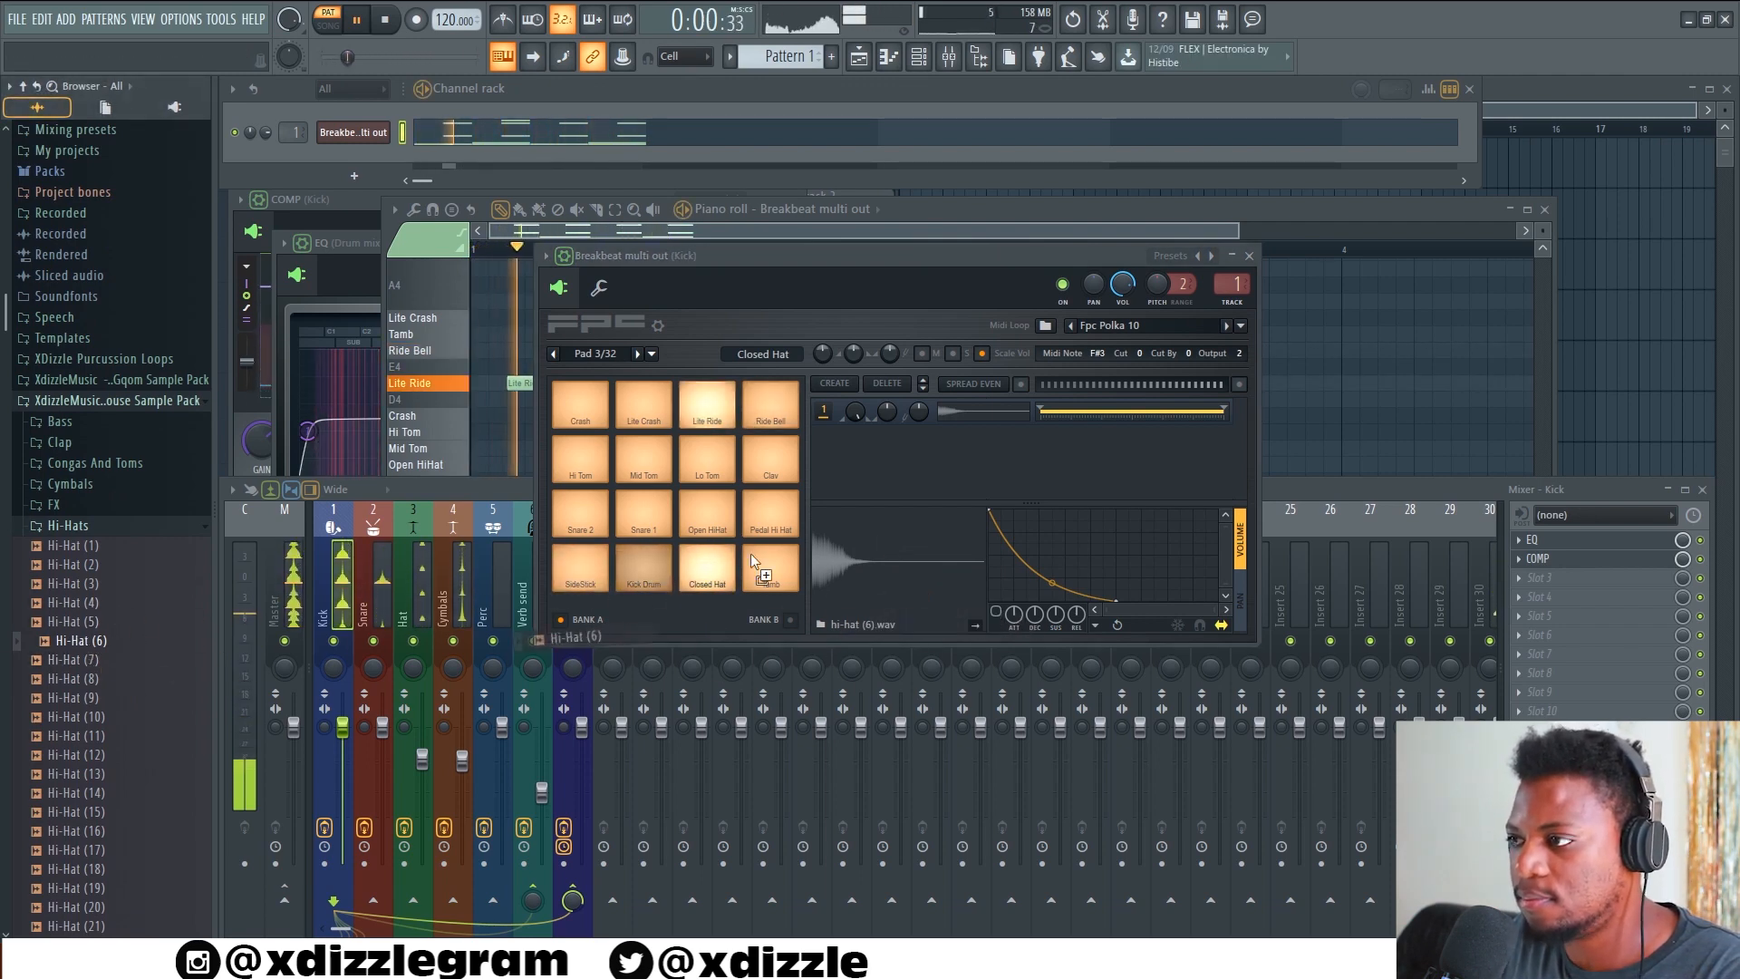
# Audition samples in the Cymbals folder, load Cymbal (24) into the Lite Ride pad, and play the pattern
pyautogui.click(717, 411)
pyautogui.press('space')
pyautogui.click(104, 483)
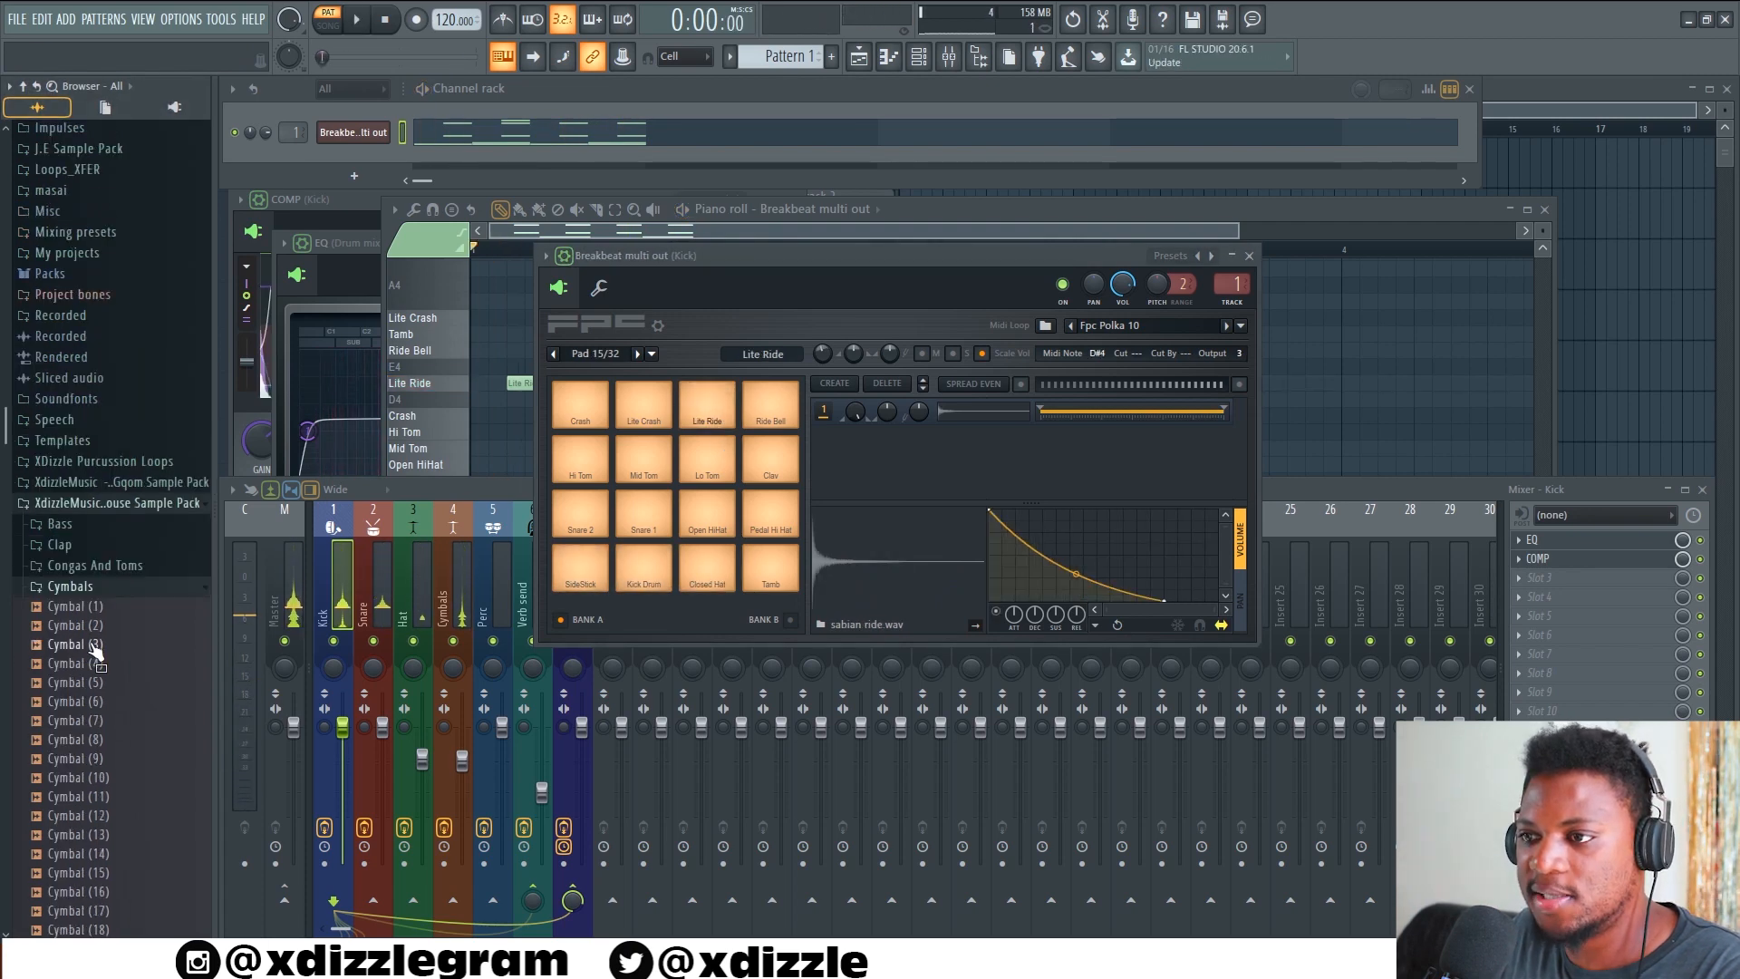
pyautogui.click(95, 678)
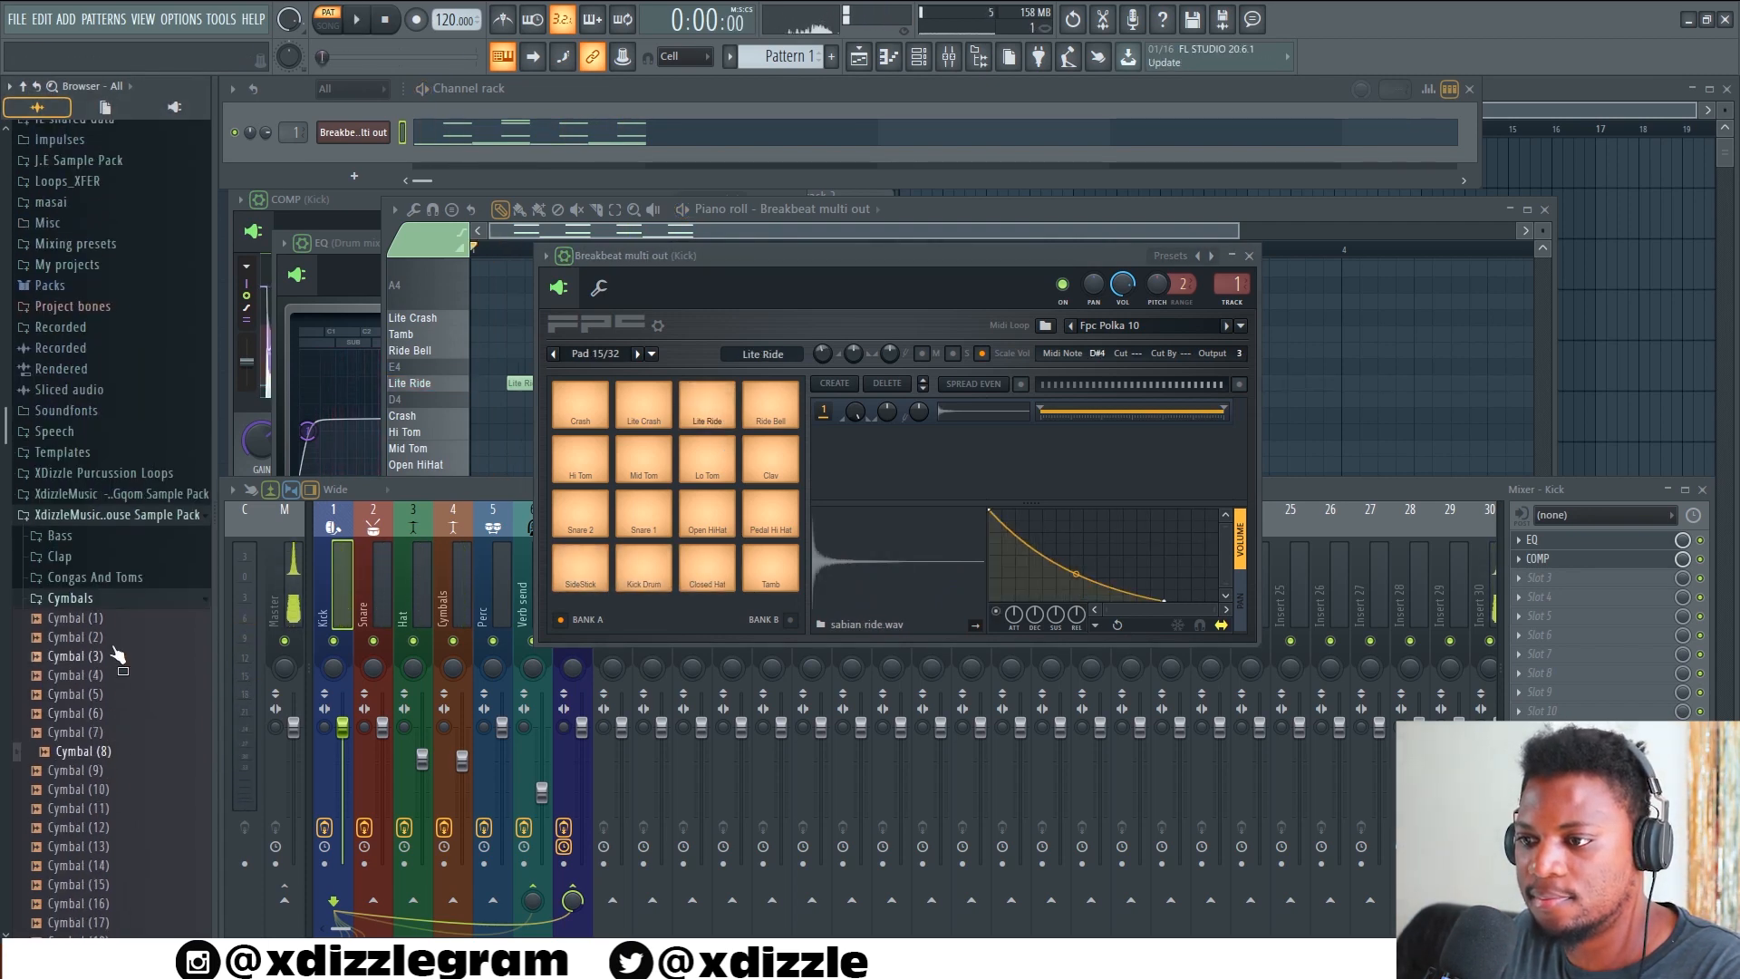
pyautogui.click(125, 755)
pyautogui.scroll(-6, 122, 679)
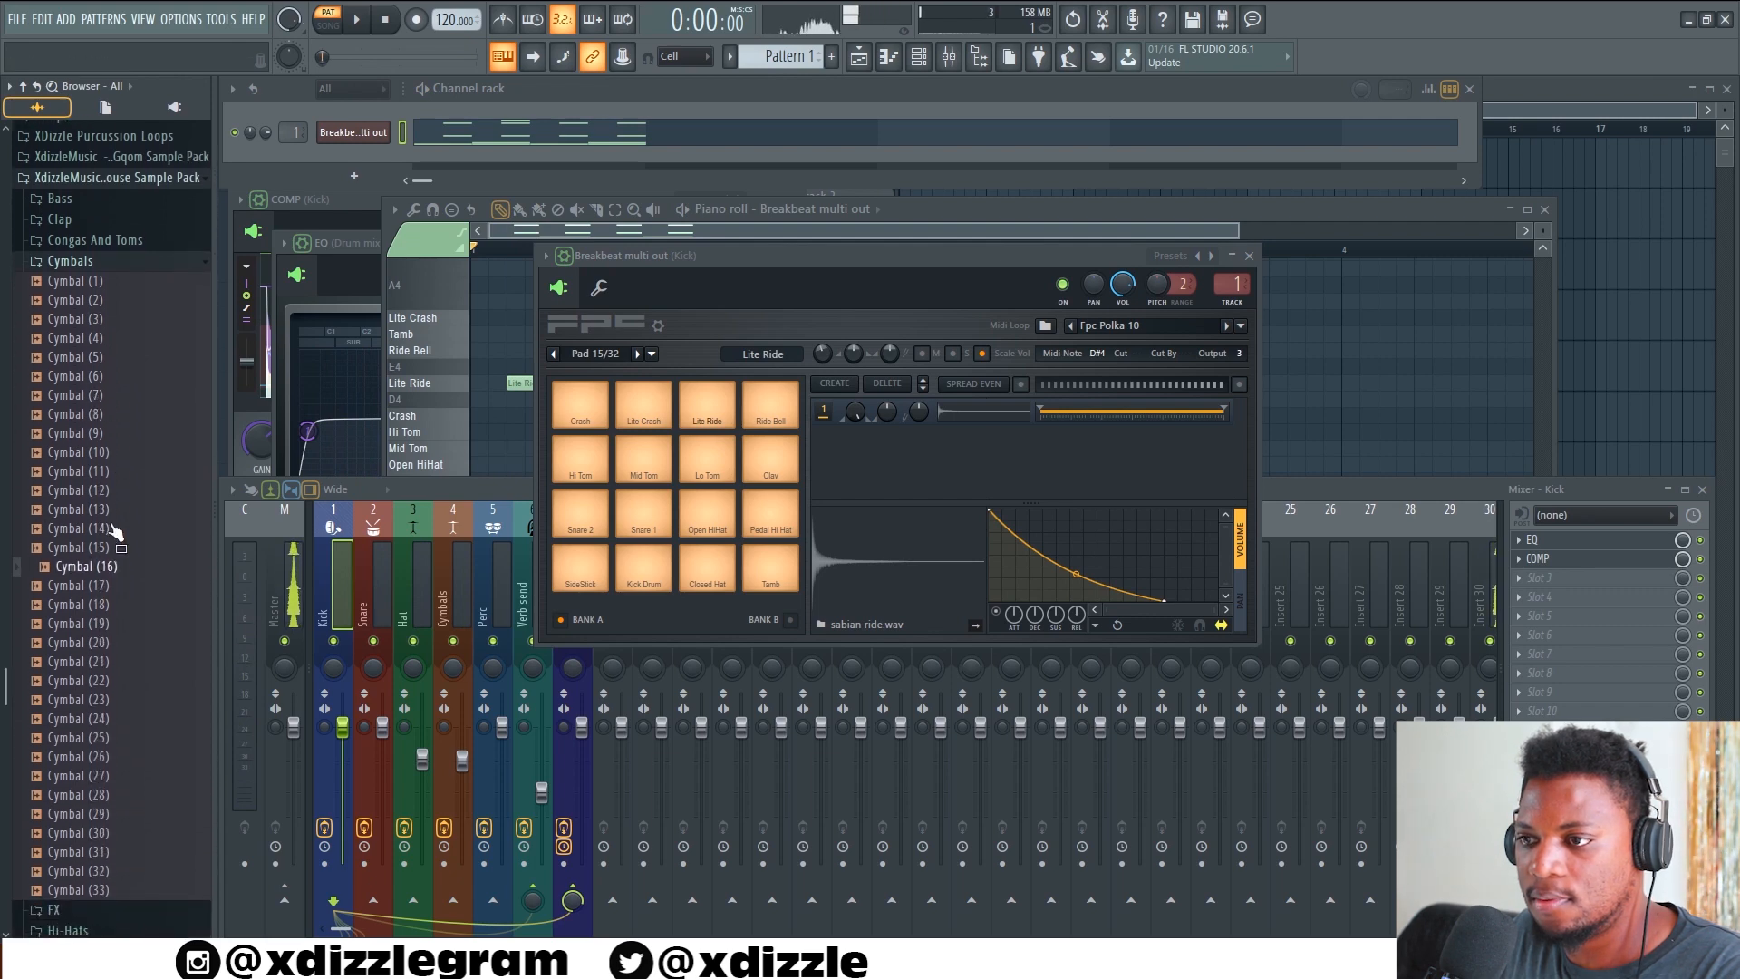
pyautogui.click(115, 523)
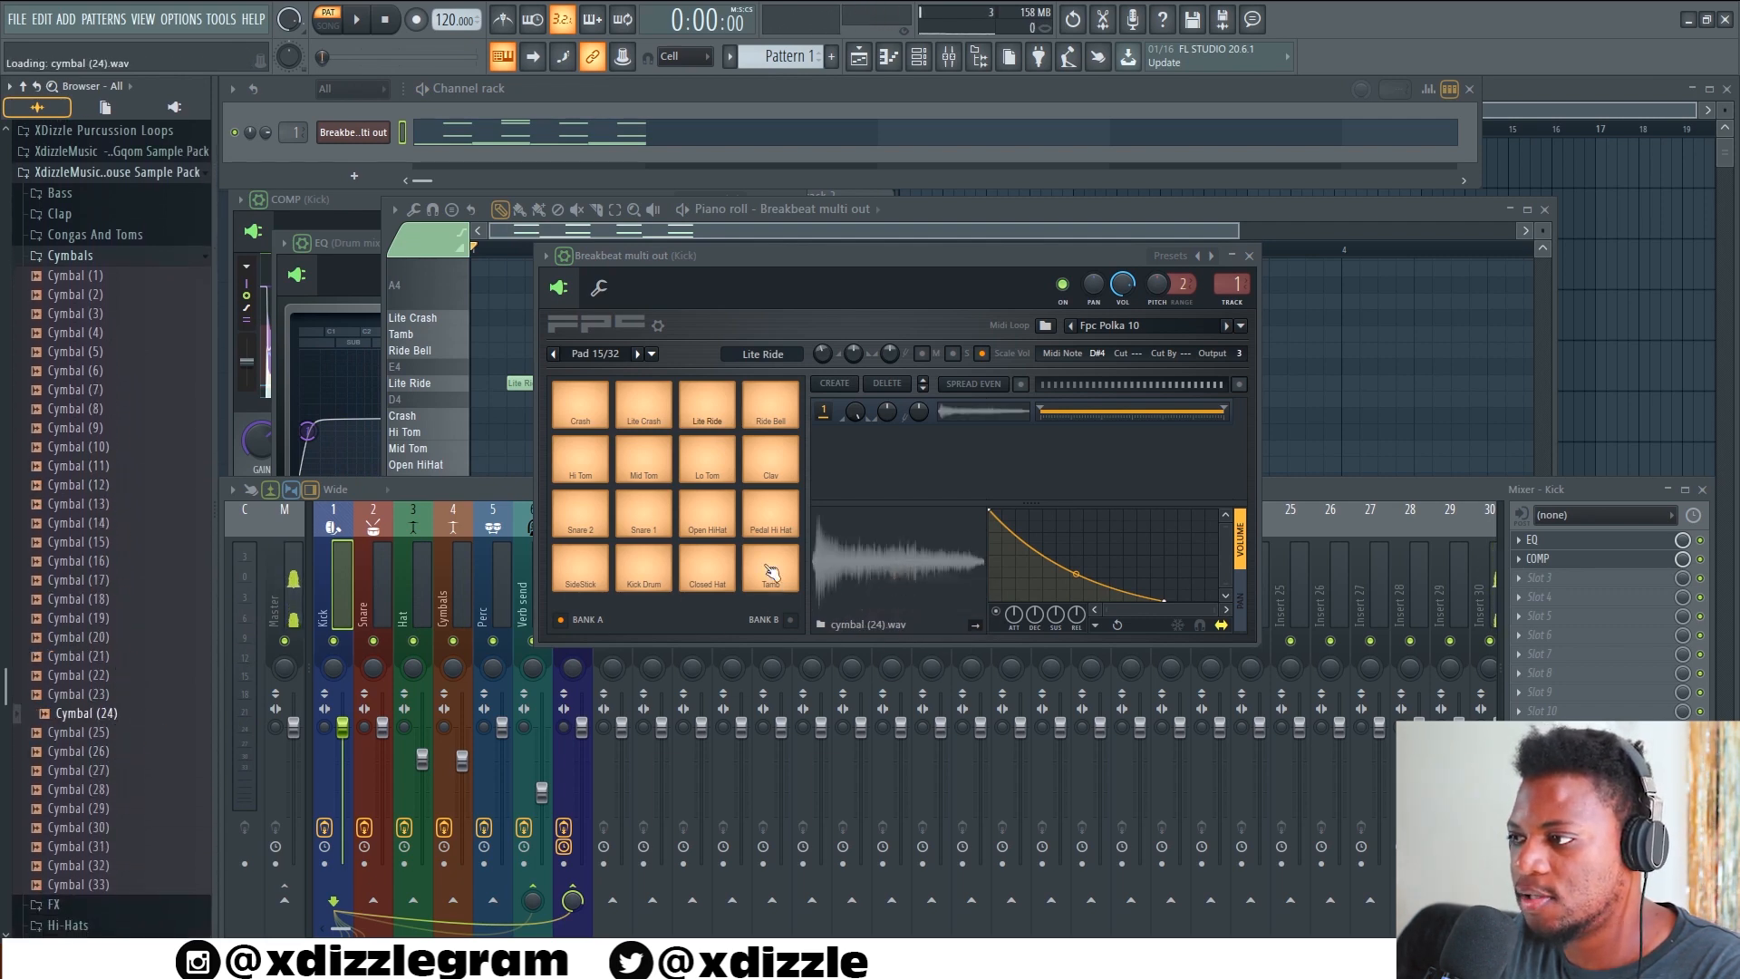
pyautogui.press('space')
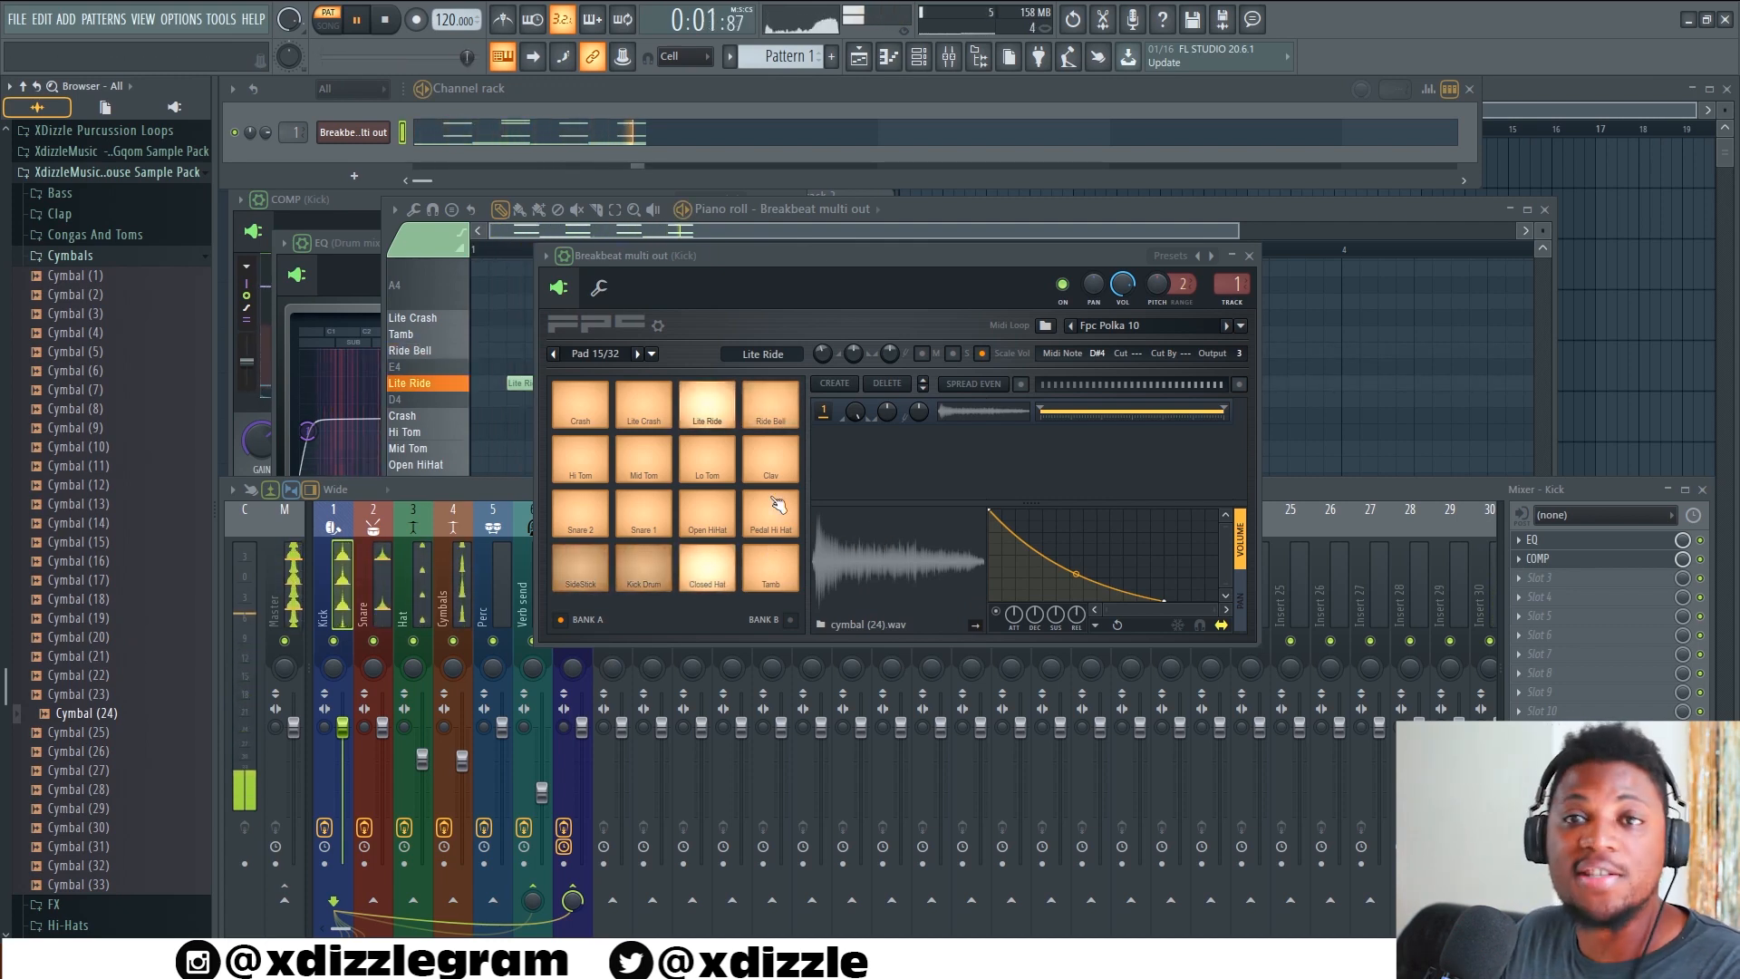
# Try Clap (6) on the SideStick pad, steepen its volume envelope curve, and replace the sample with Clap (4) during playback
pyautogui.click(587, 572)
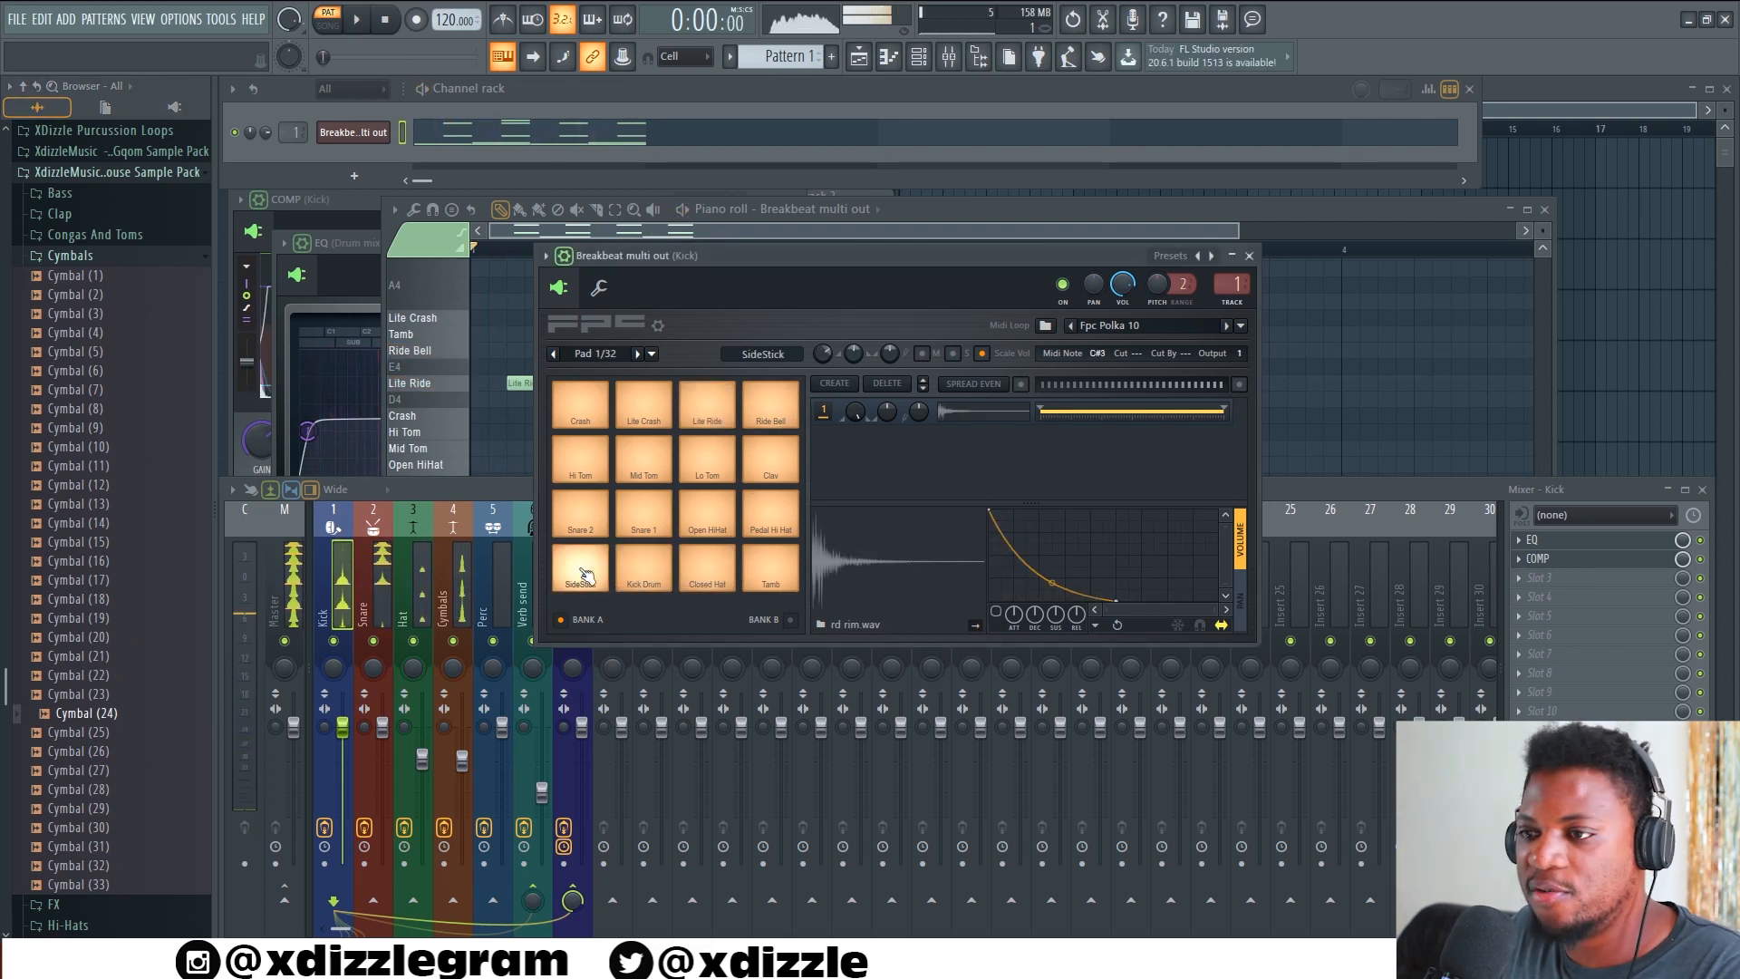
pyautogui.click(110, 258)
pyautogui.click(60, 556)
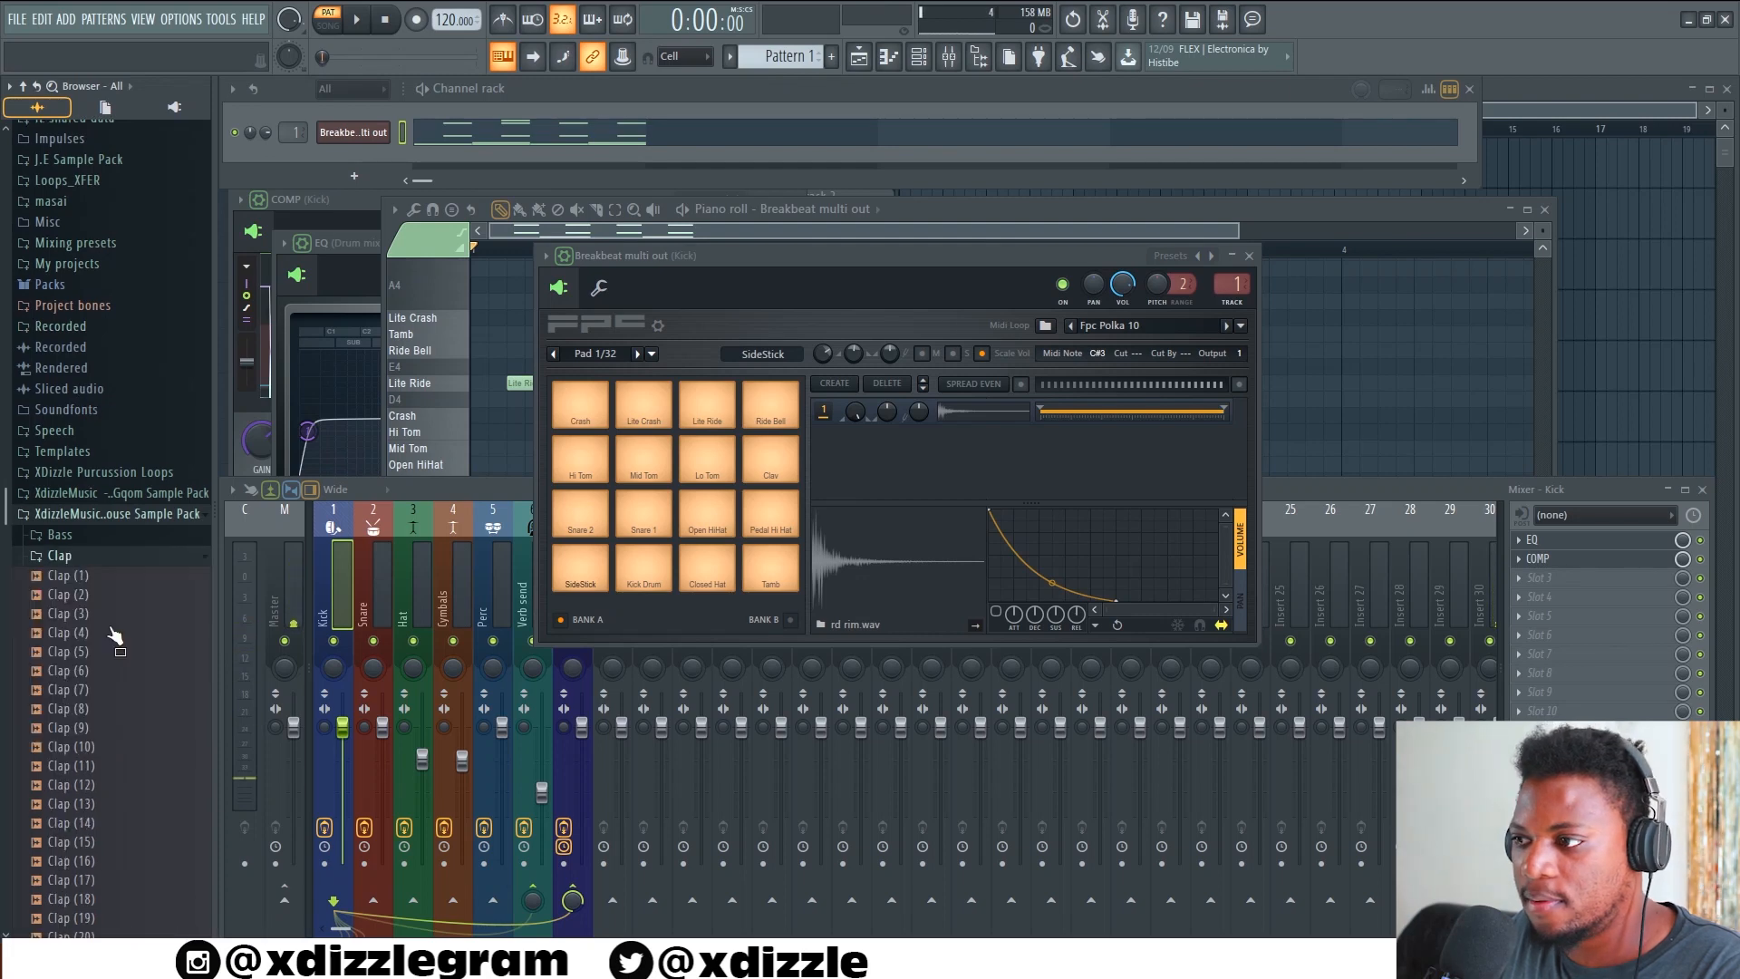
pyautogui.scroll(-2, 106, 618)
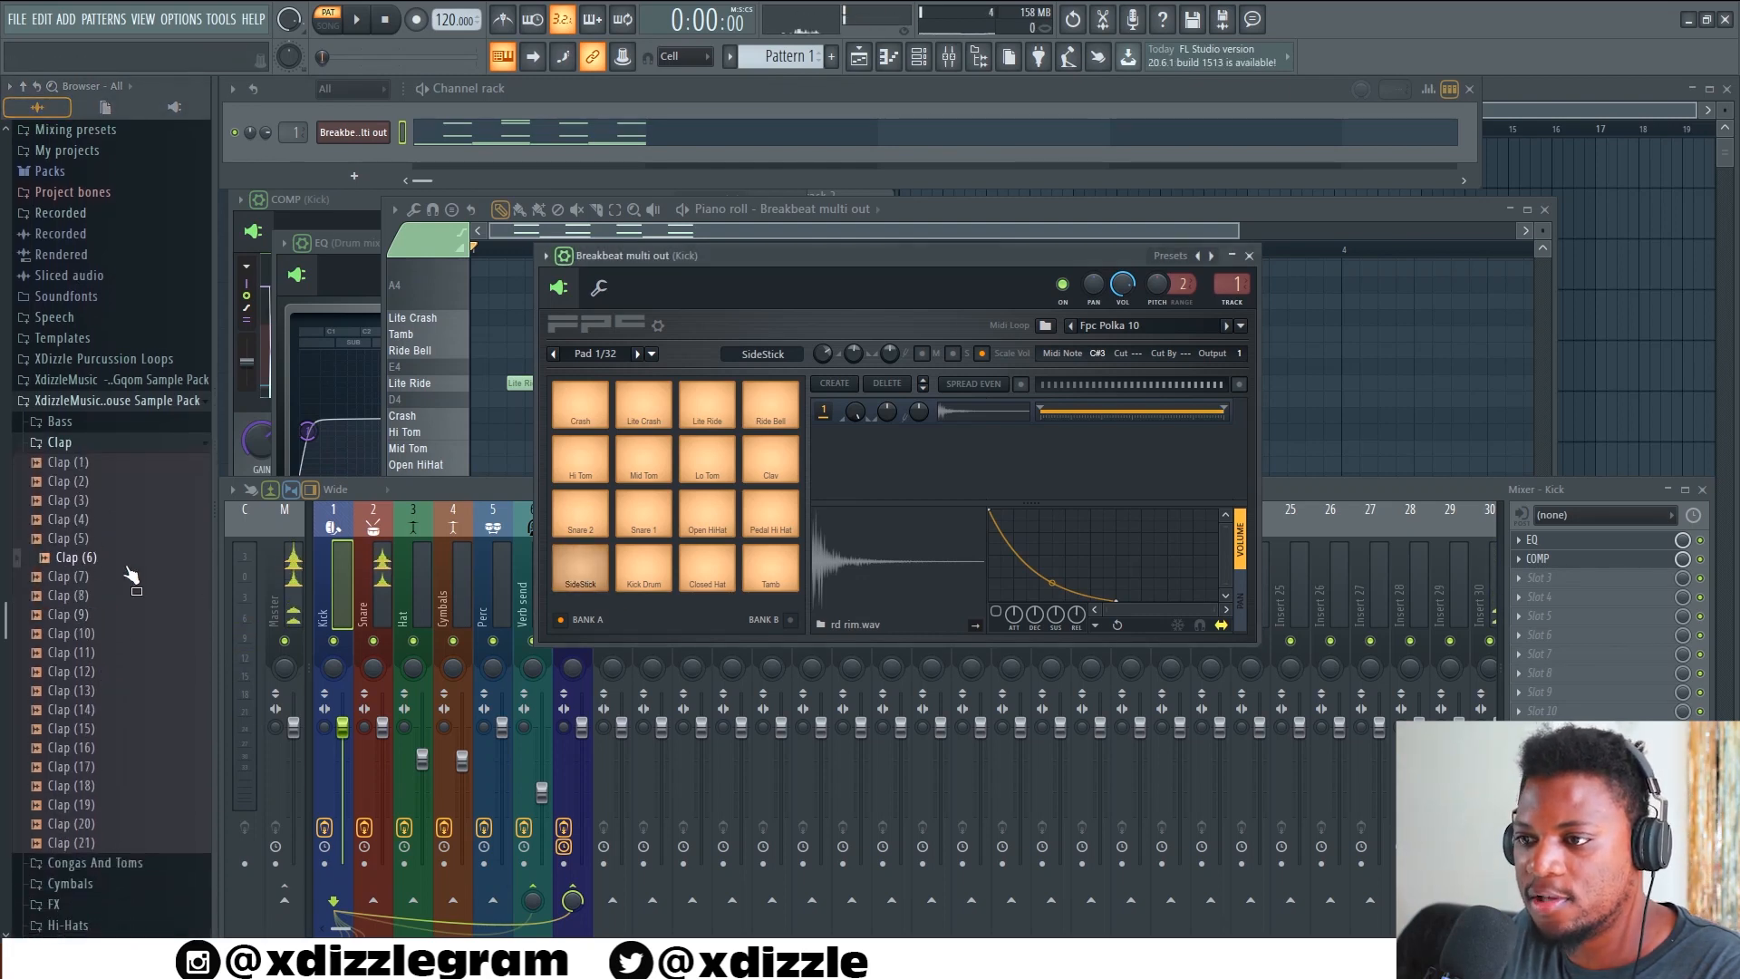
pyautogui.press('space')
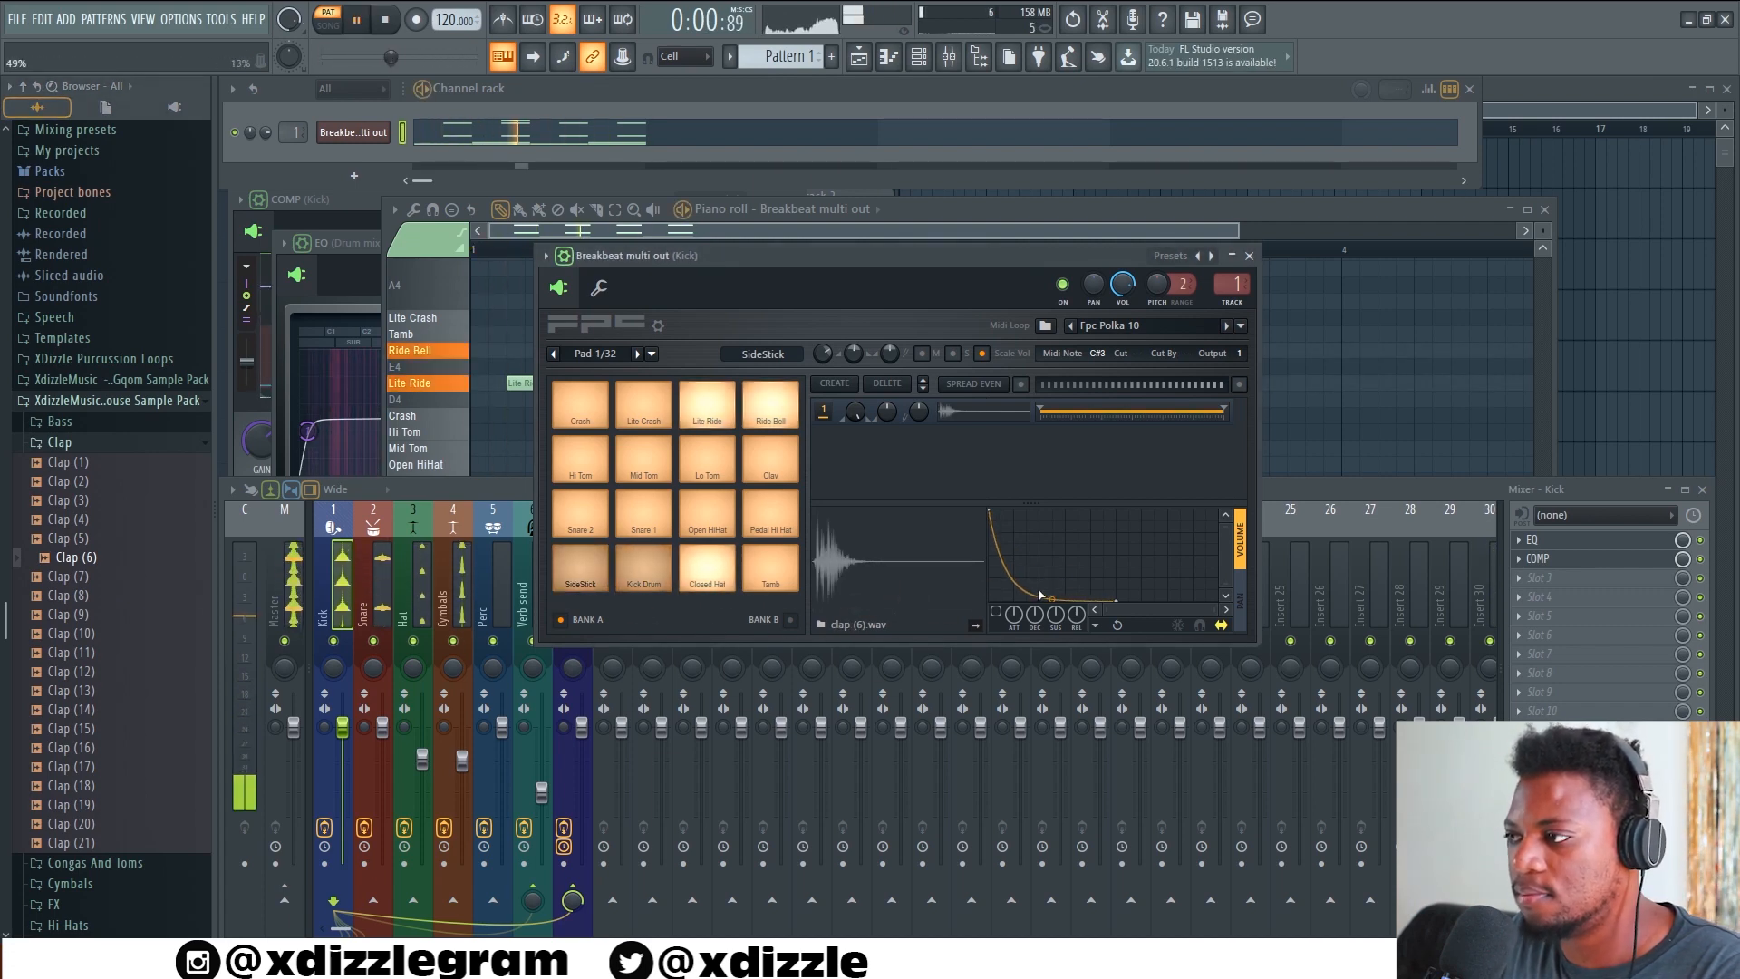
pyautogui.moveTo(73, 519); pyautogui.dragTo(891, 574)
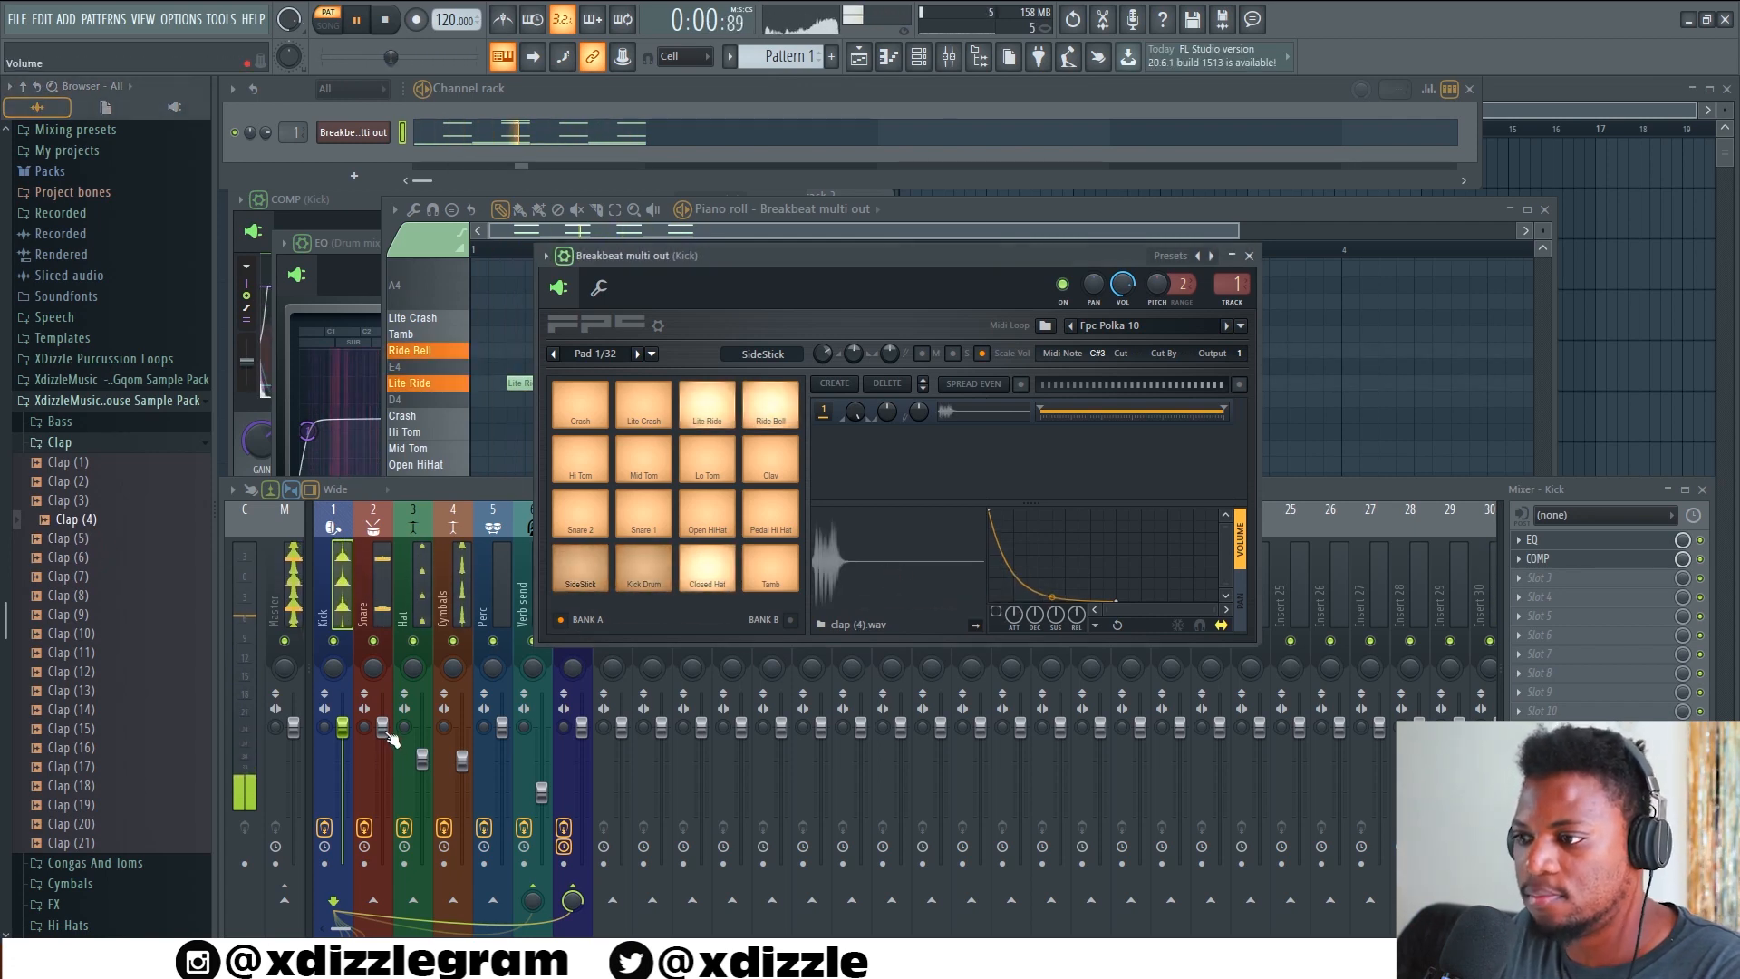
# Lower the volume fader of the Snare mixer track slightly
pyautogui.moveTo(382, 725); pyautogui.dragTo(381, 750)
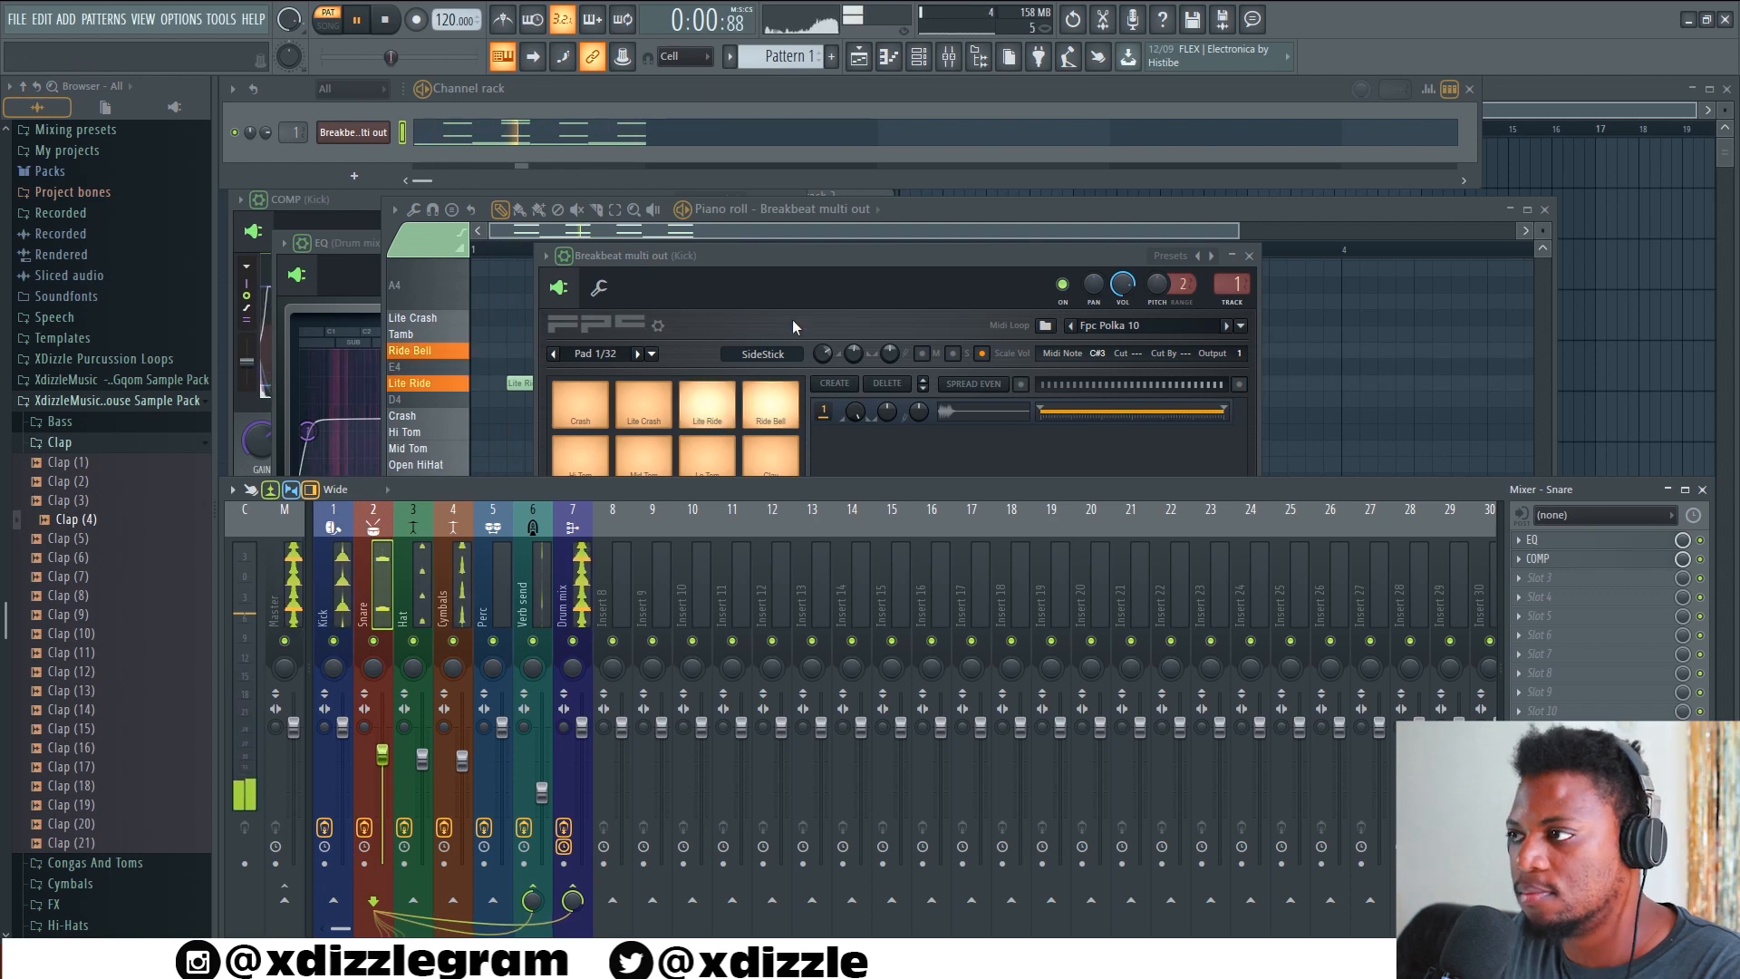
# Bring up the FPC, select the Kick mixer track, and stop the pattern playback
pyautogui.click(837, 258)
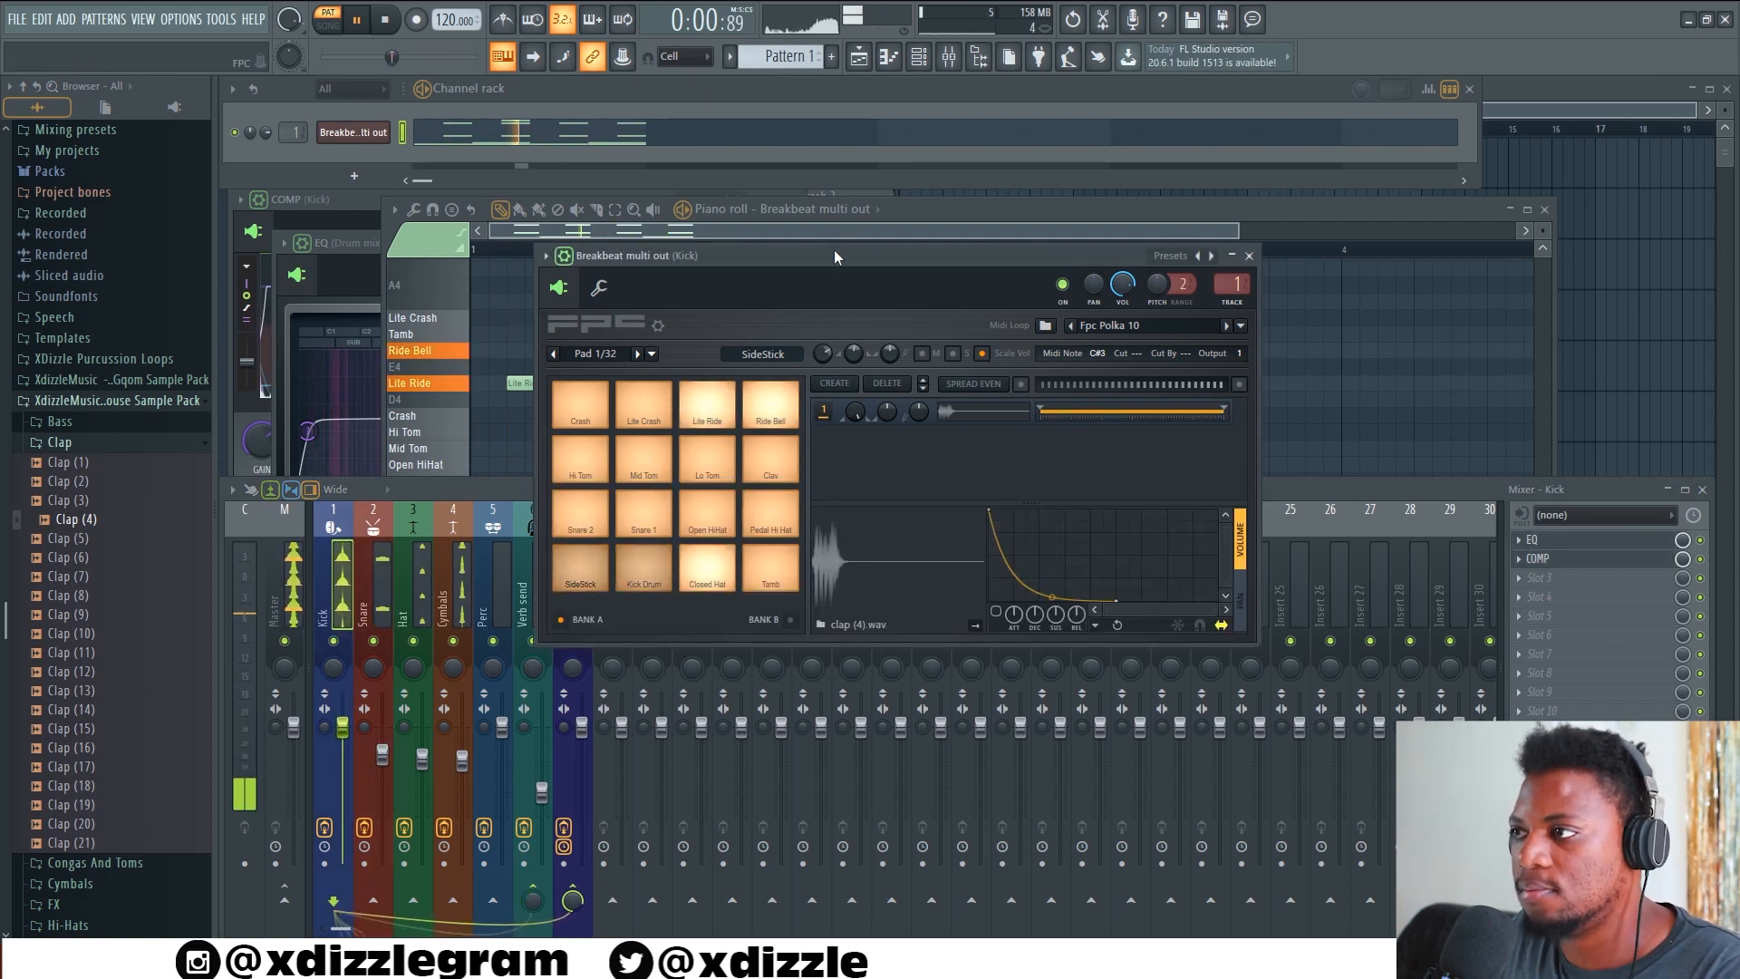
pyautogui.click(347, 583)
pyautogui.press('space')
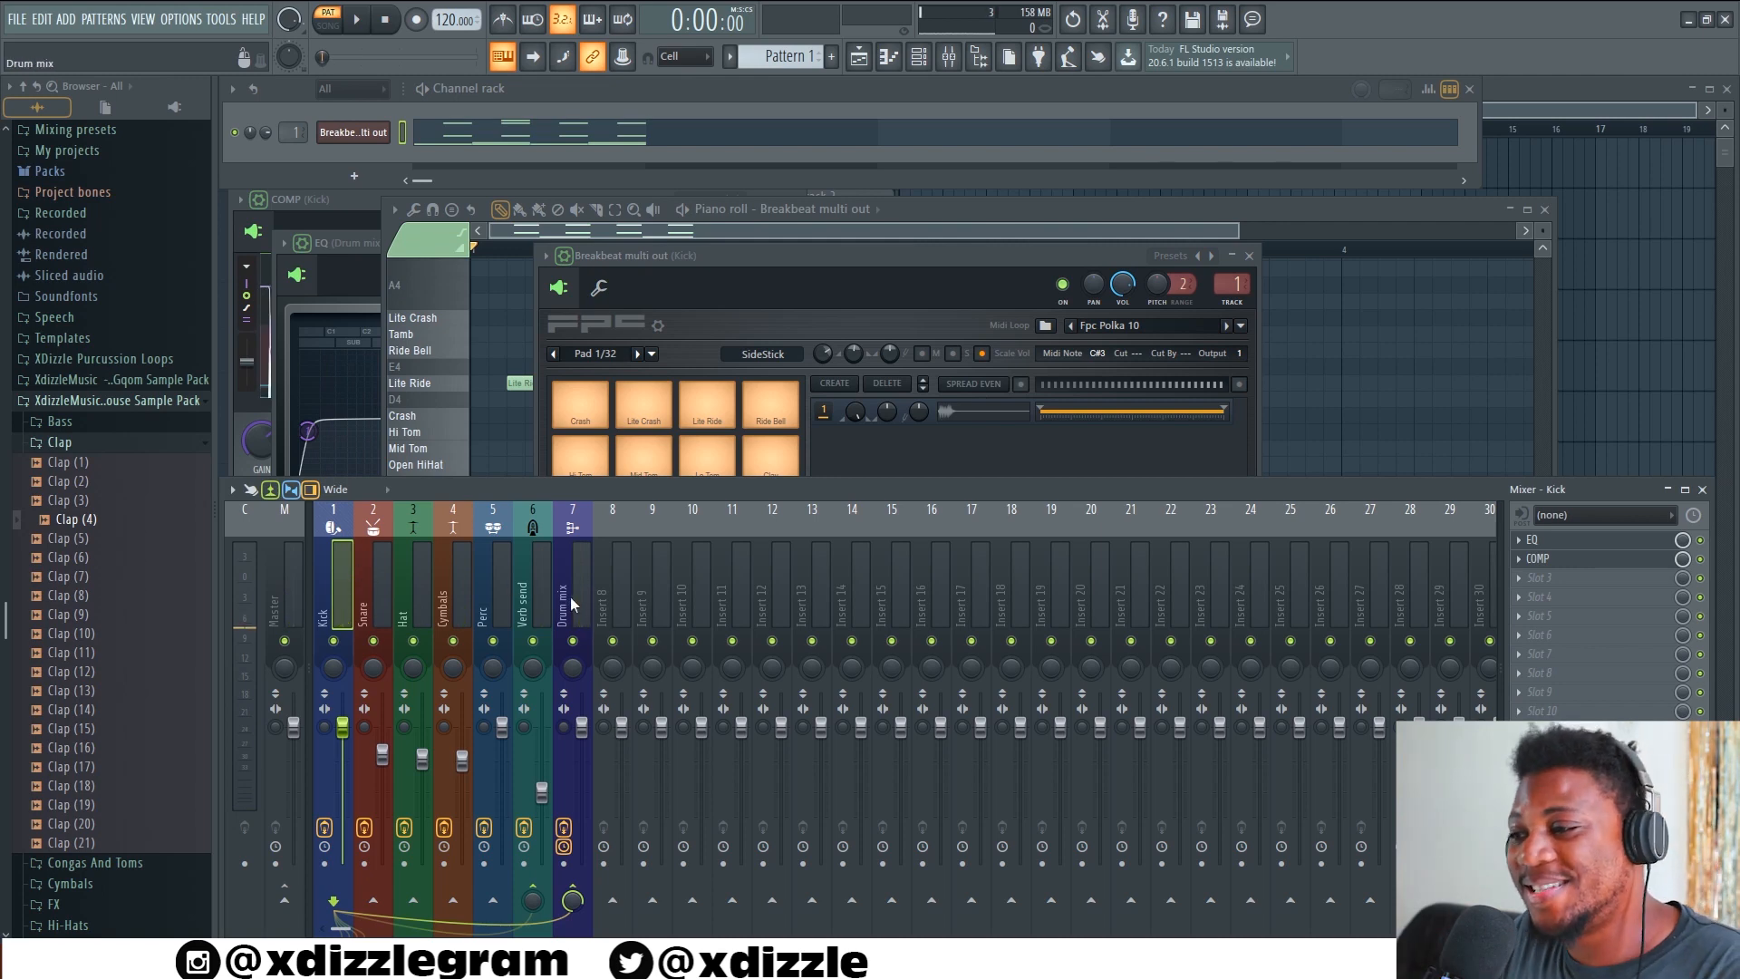
# Place four consecutive Pattern 1 clips on Track 1 of the playlist, play the arrangement, and make the tracks slightly taller
pyautogui.click(1609, 110)
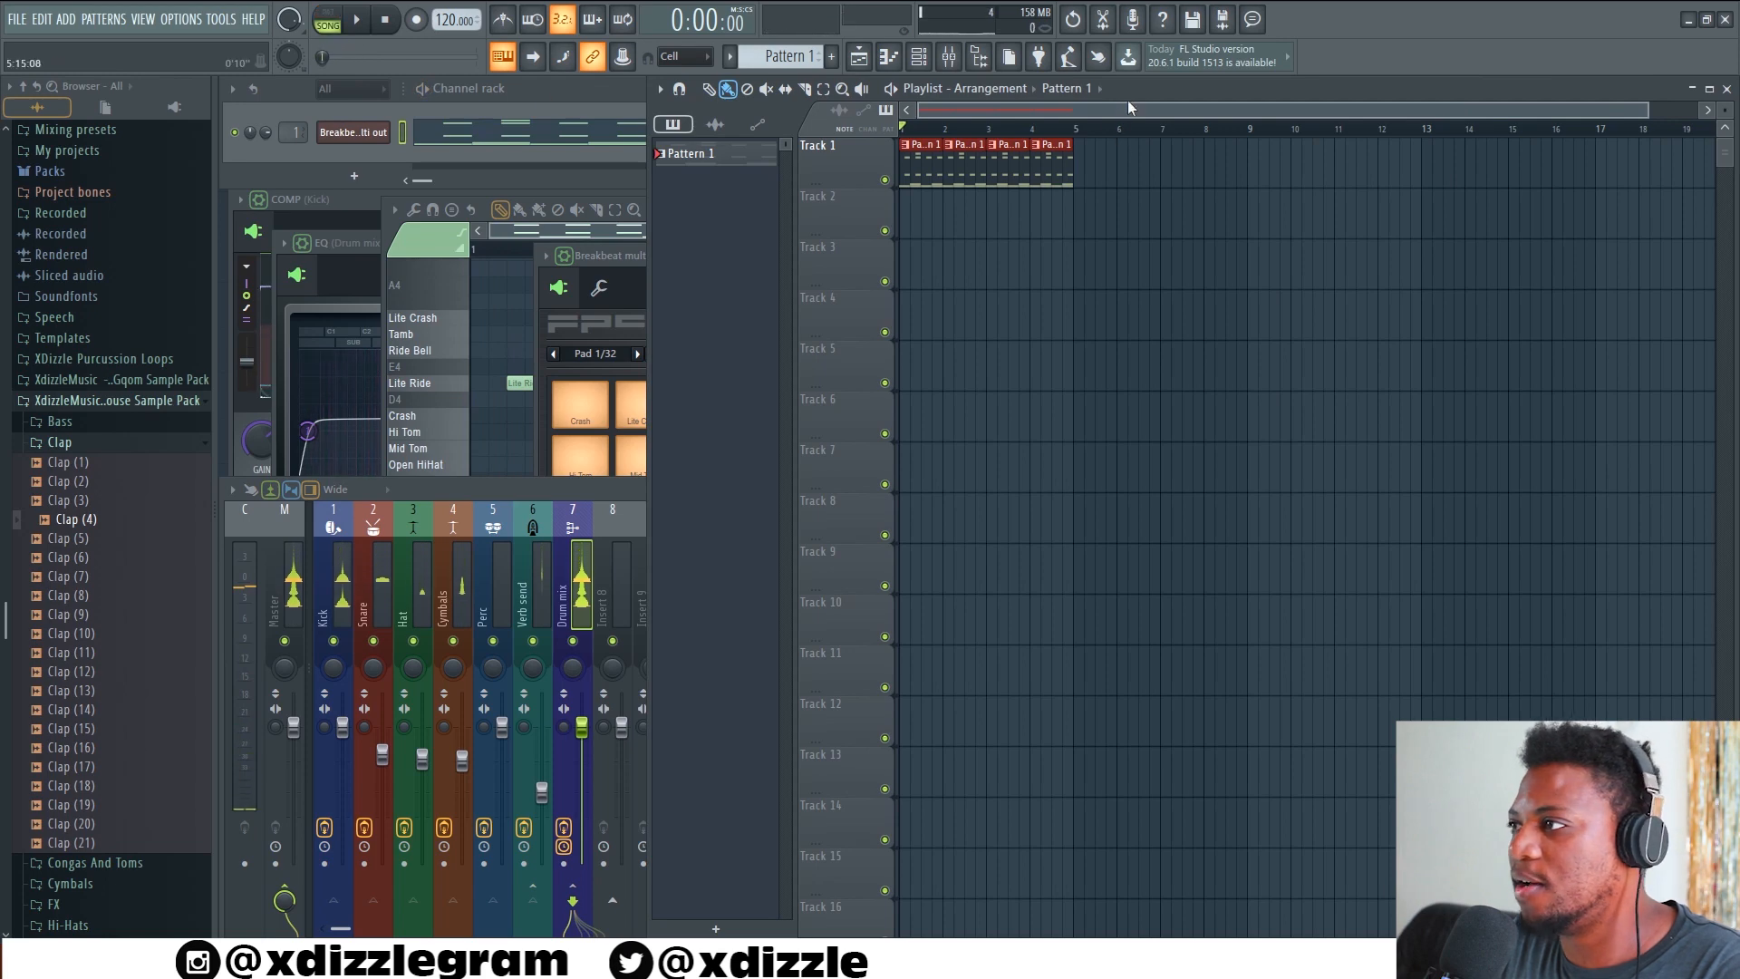
pyautogui.press('space')
pyautogui.scroll(2, 980, 130)
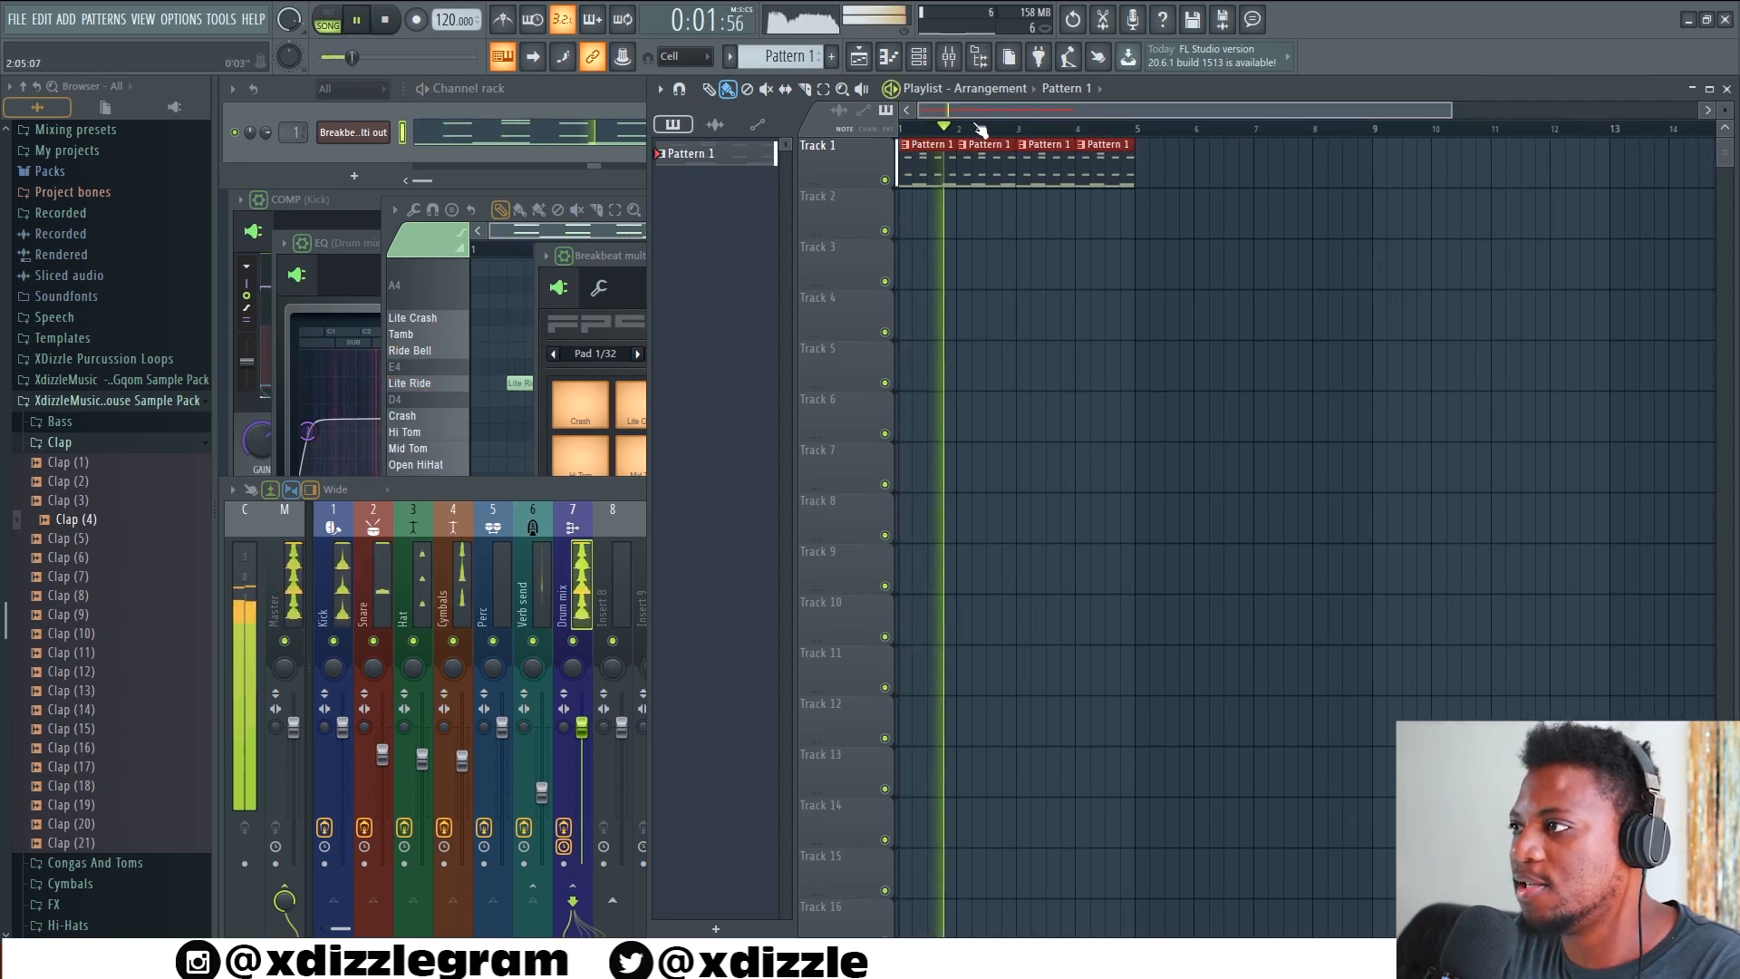
pyautogui.scroll(2, 943, 138)
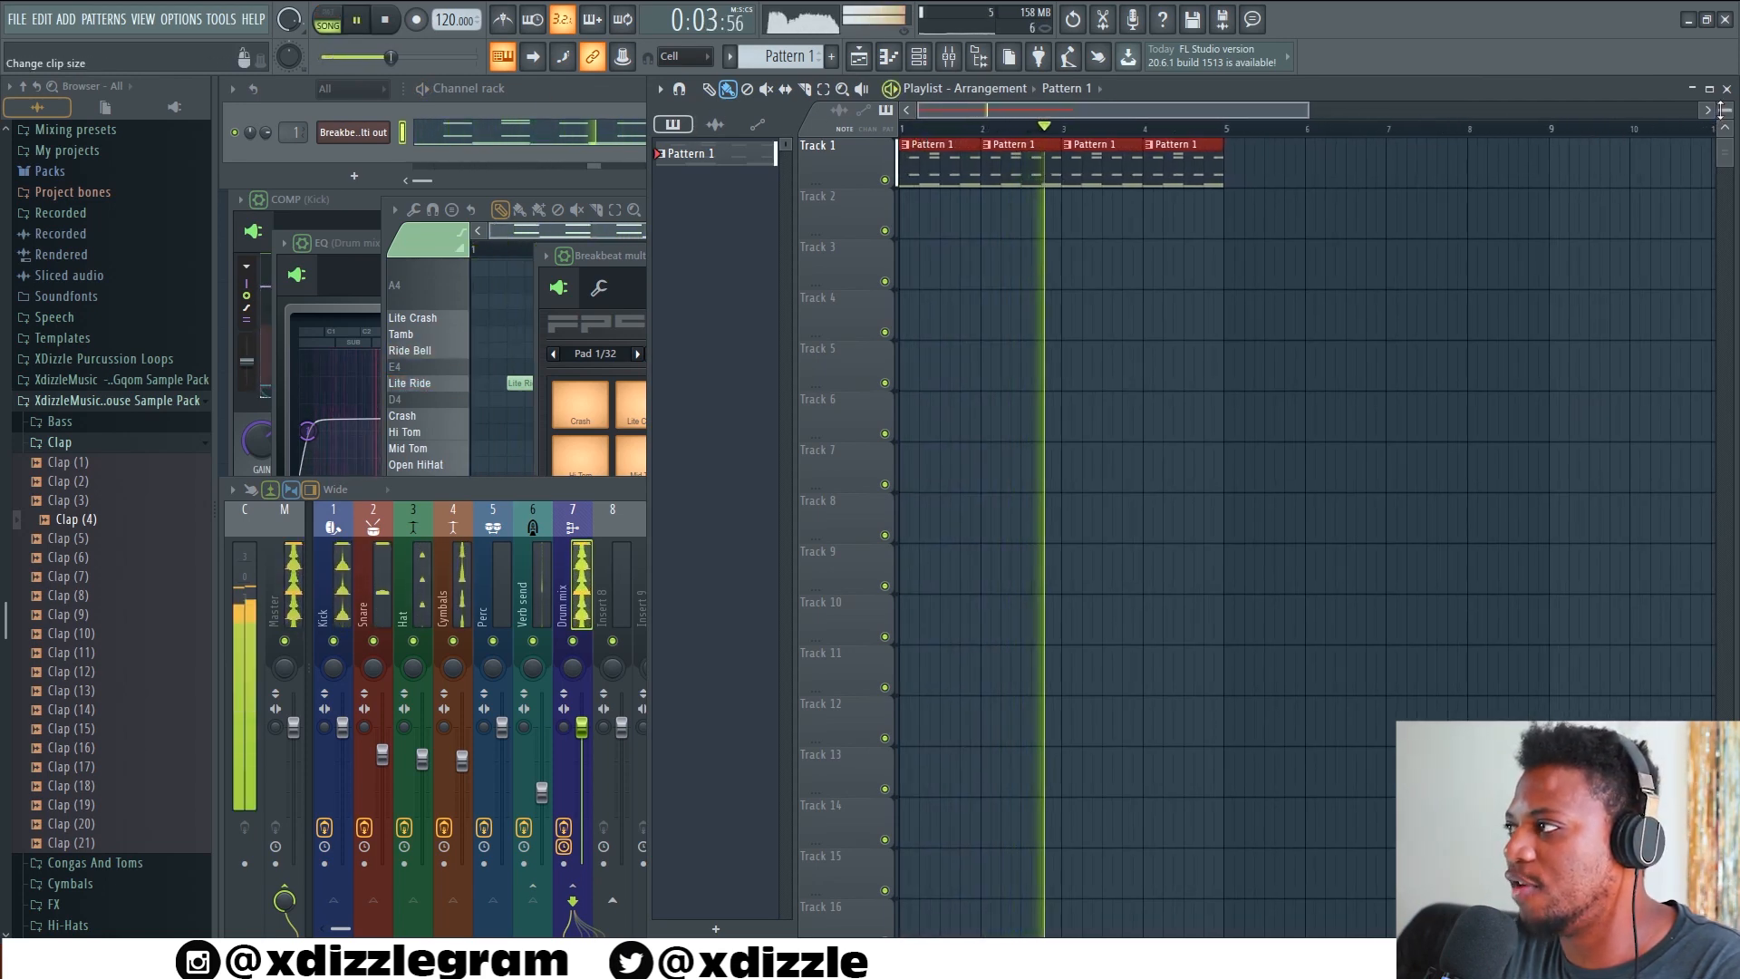
pyautogui.moveTo(1720, 109); pyautogui.dragTo(1720, 118)
pyautogui.press('space')
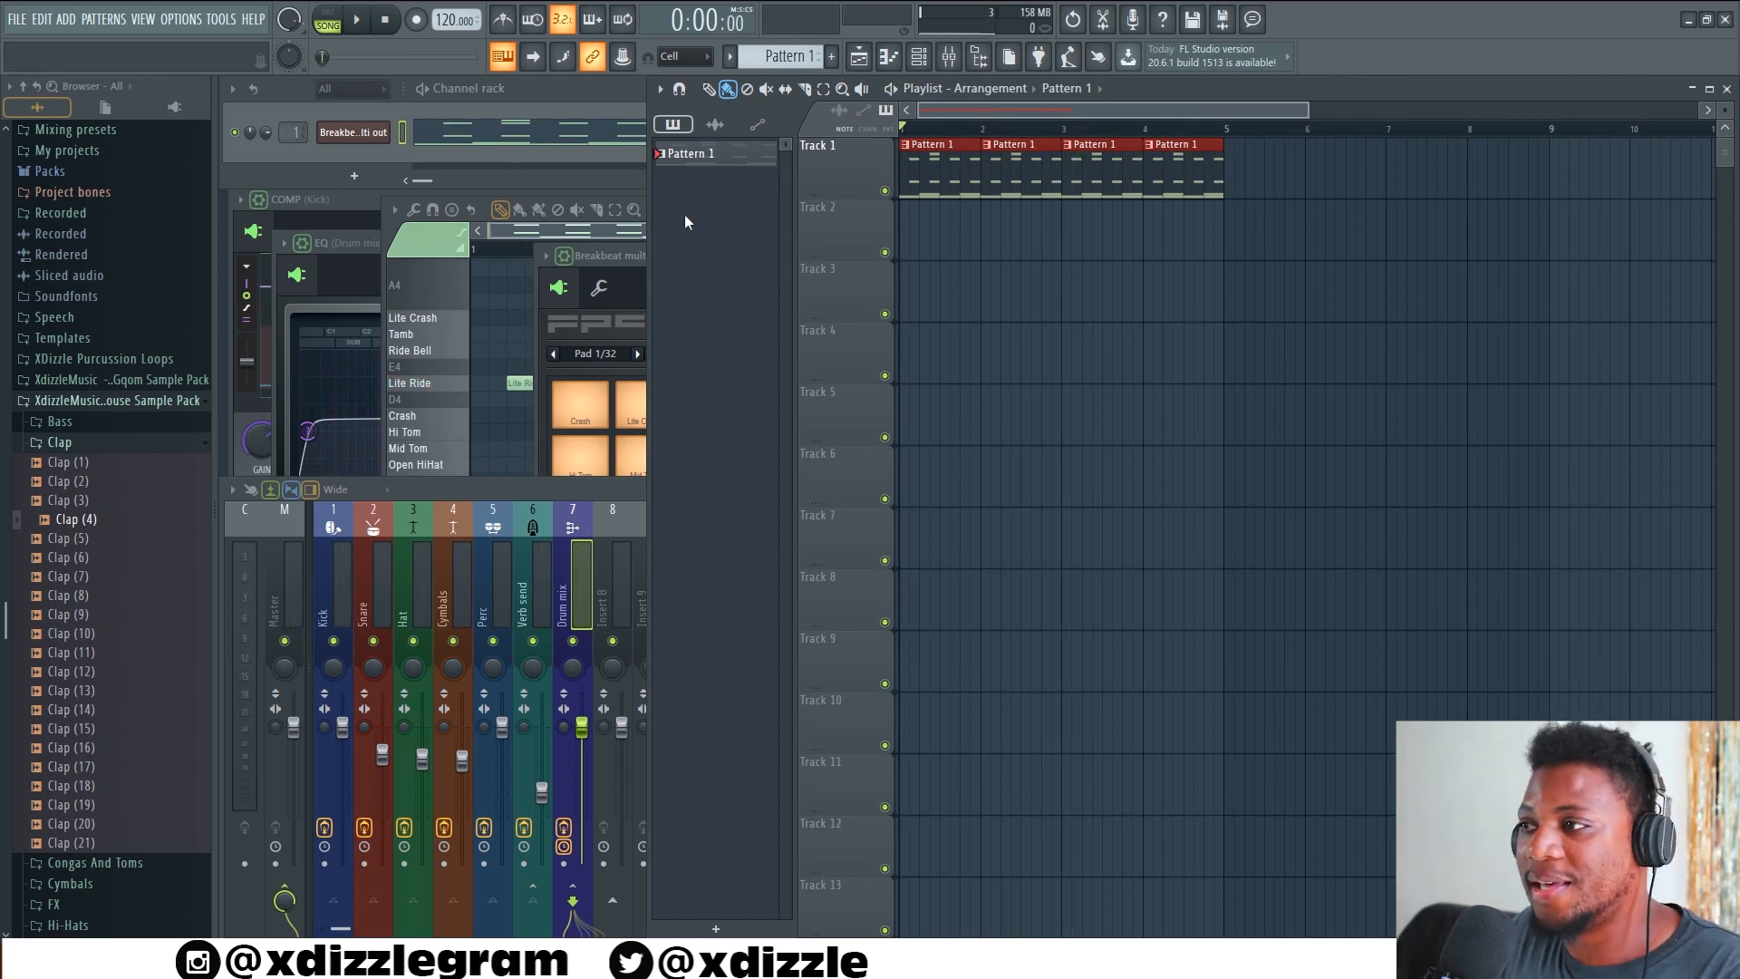
# Create Pattern 2 and open its piano roll for the Breakbeat multi out channel
pyautogui.press('F4')
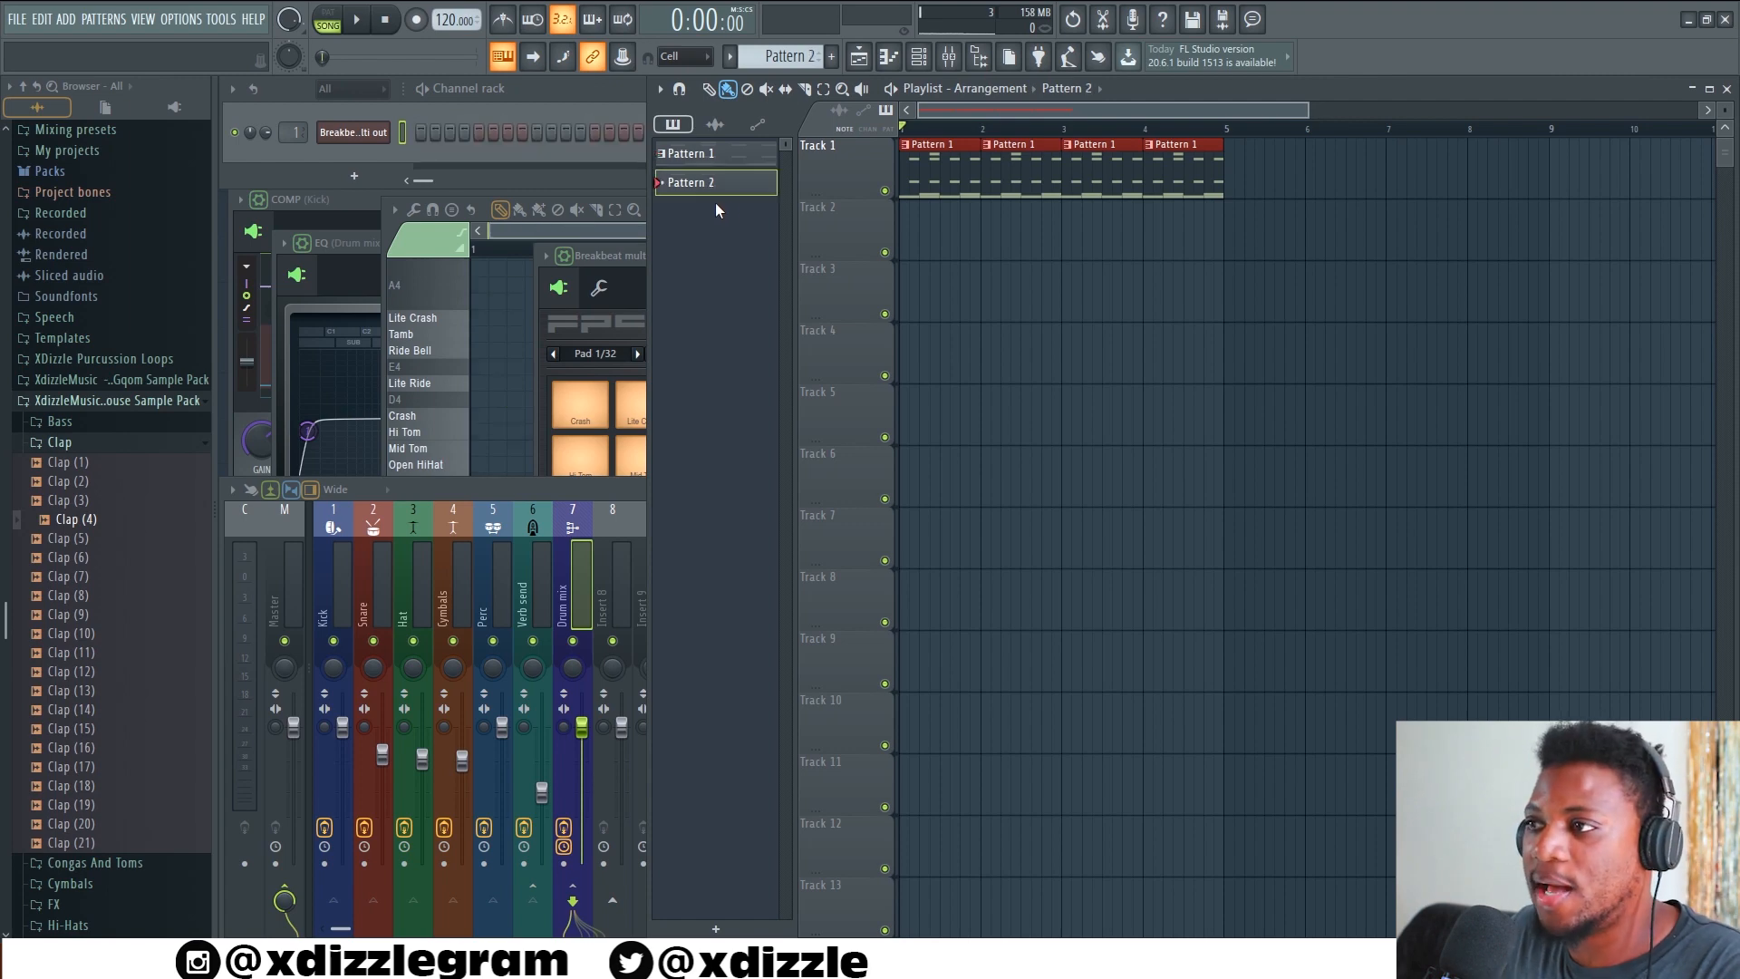
pyautogui.rightClick(381, 132)
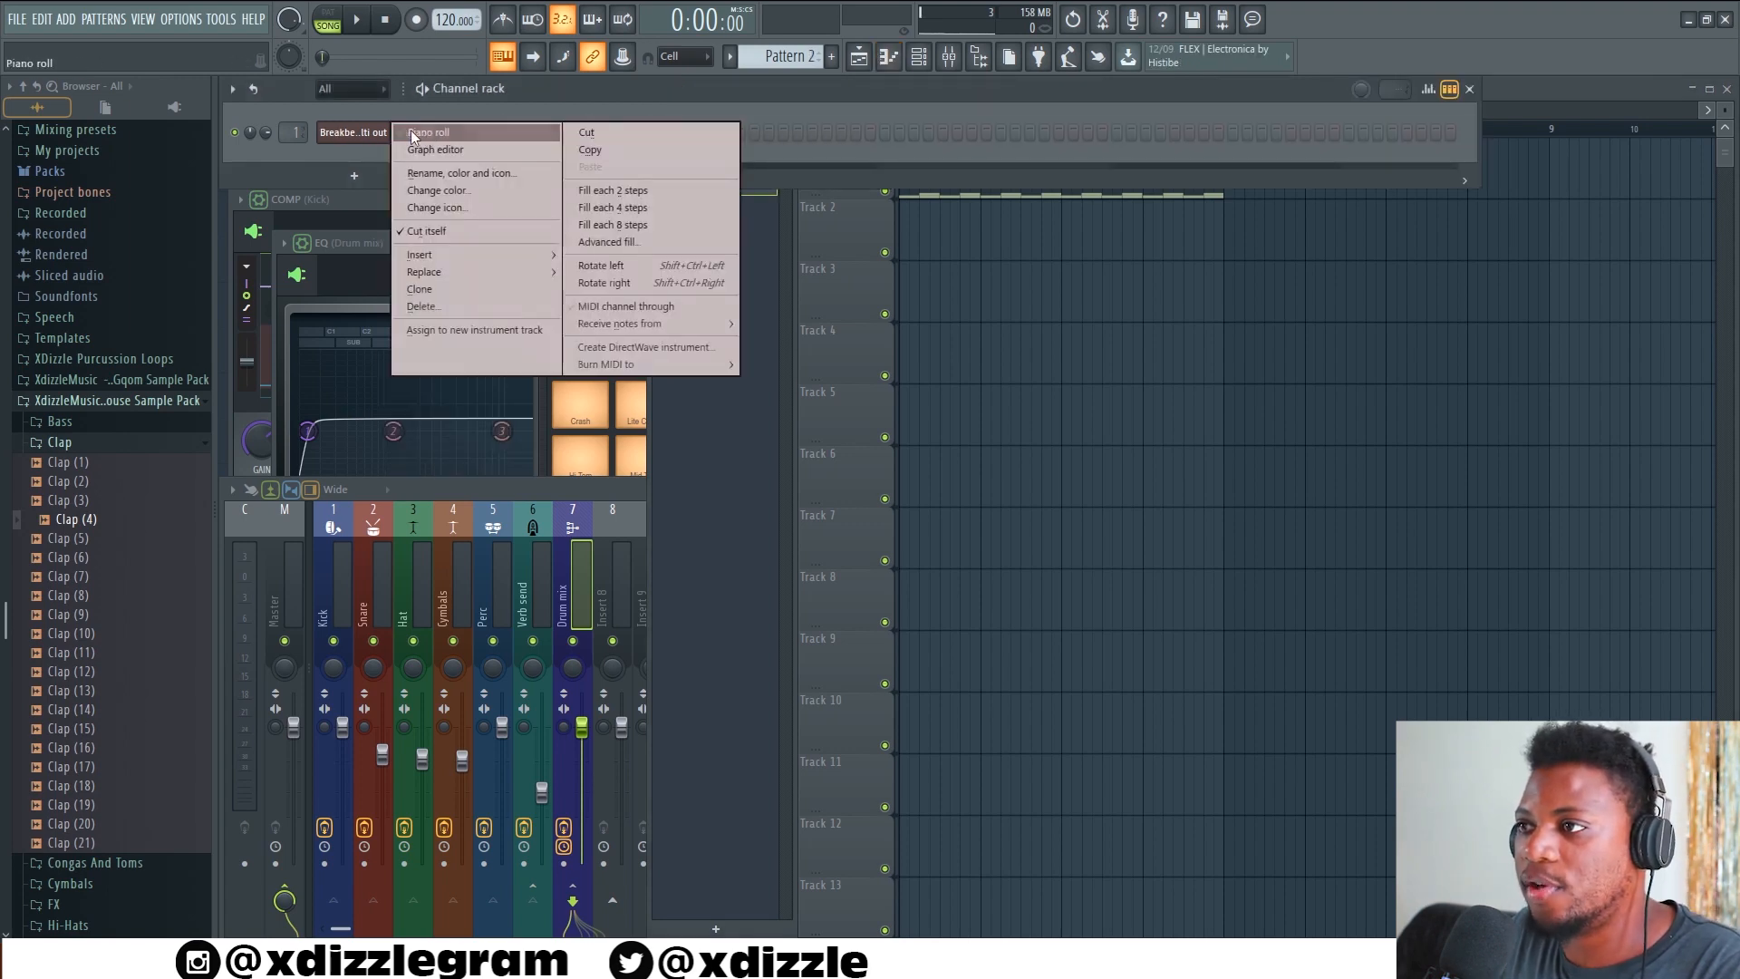
pyautogui.click(415, 133)
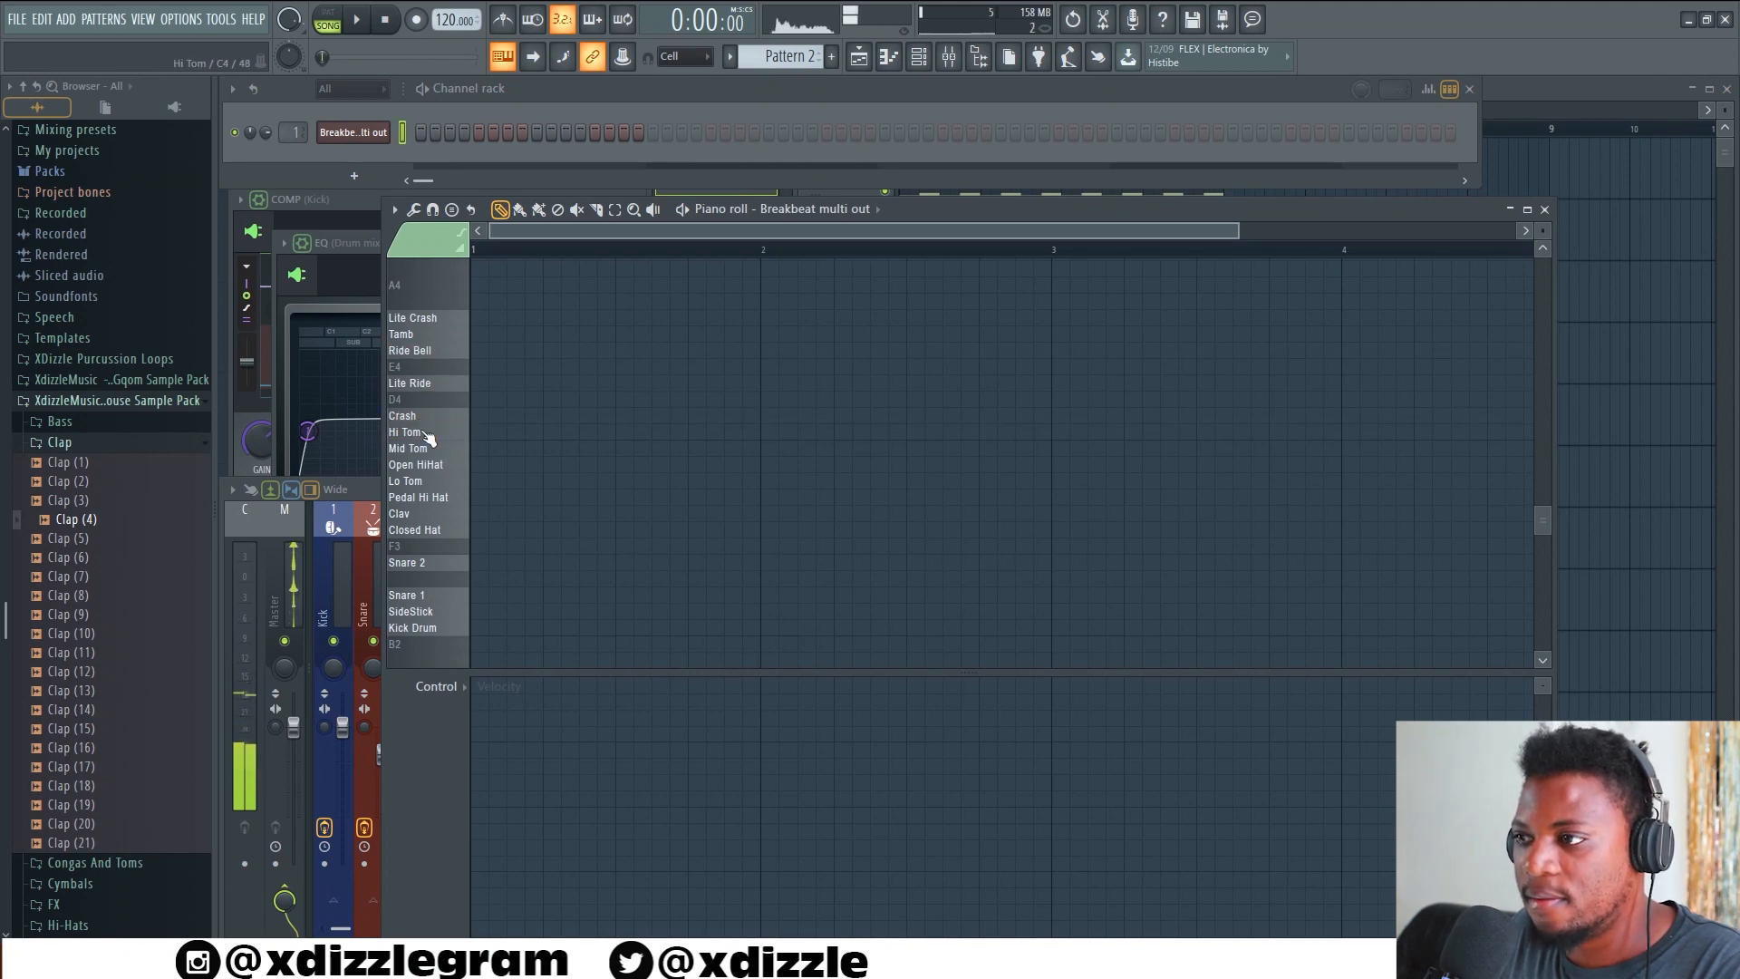
# Place four consecutive Pattern 2 clips on Track 2 beneath the Pattern 1 clips and play the arrangement
pyautogui.click(1577, 88)
pyautogui.press('space')
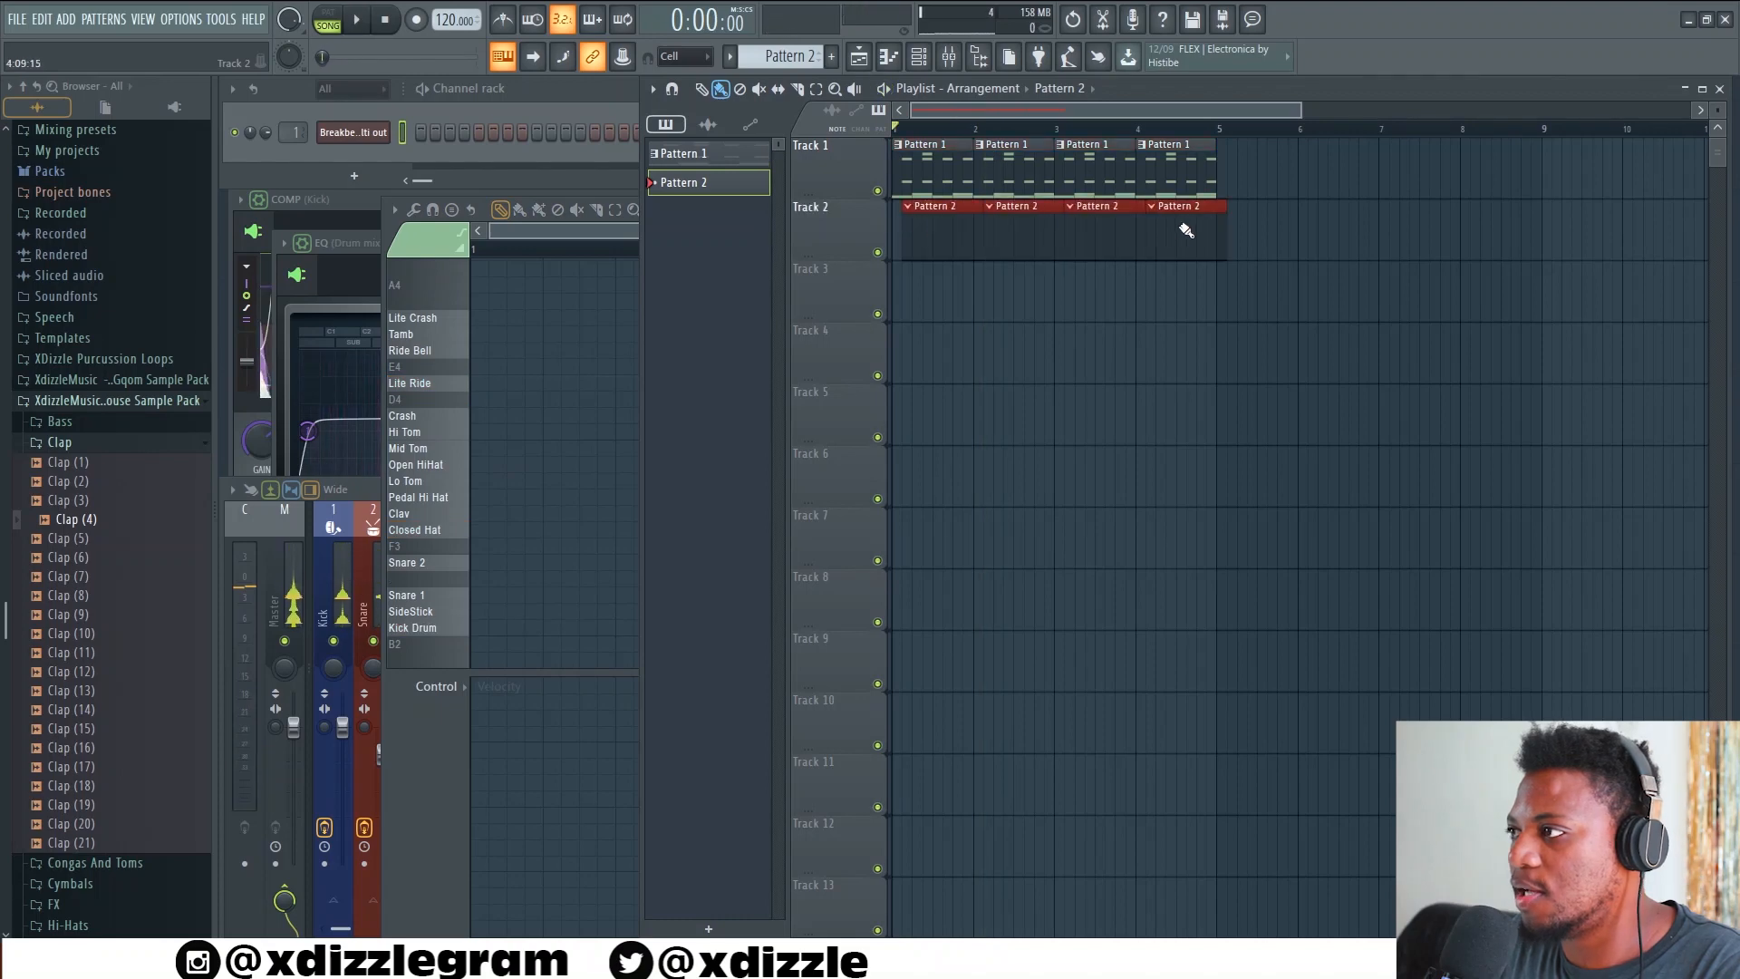
pyautogui.press('space')
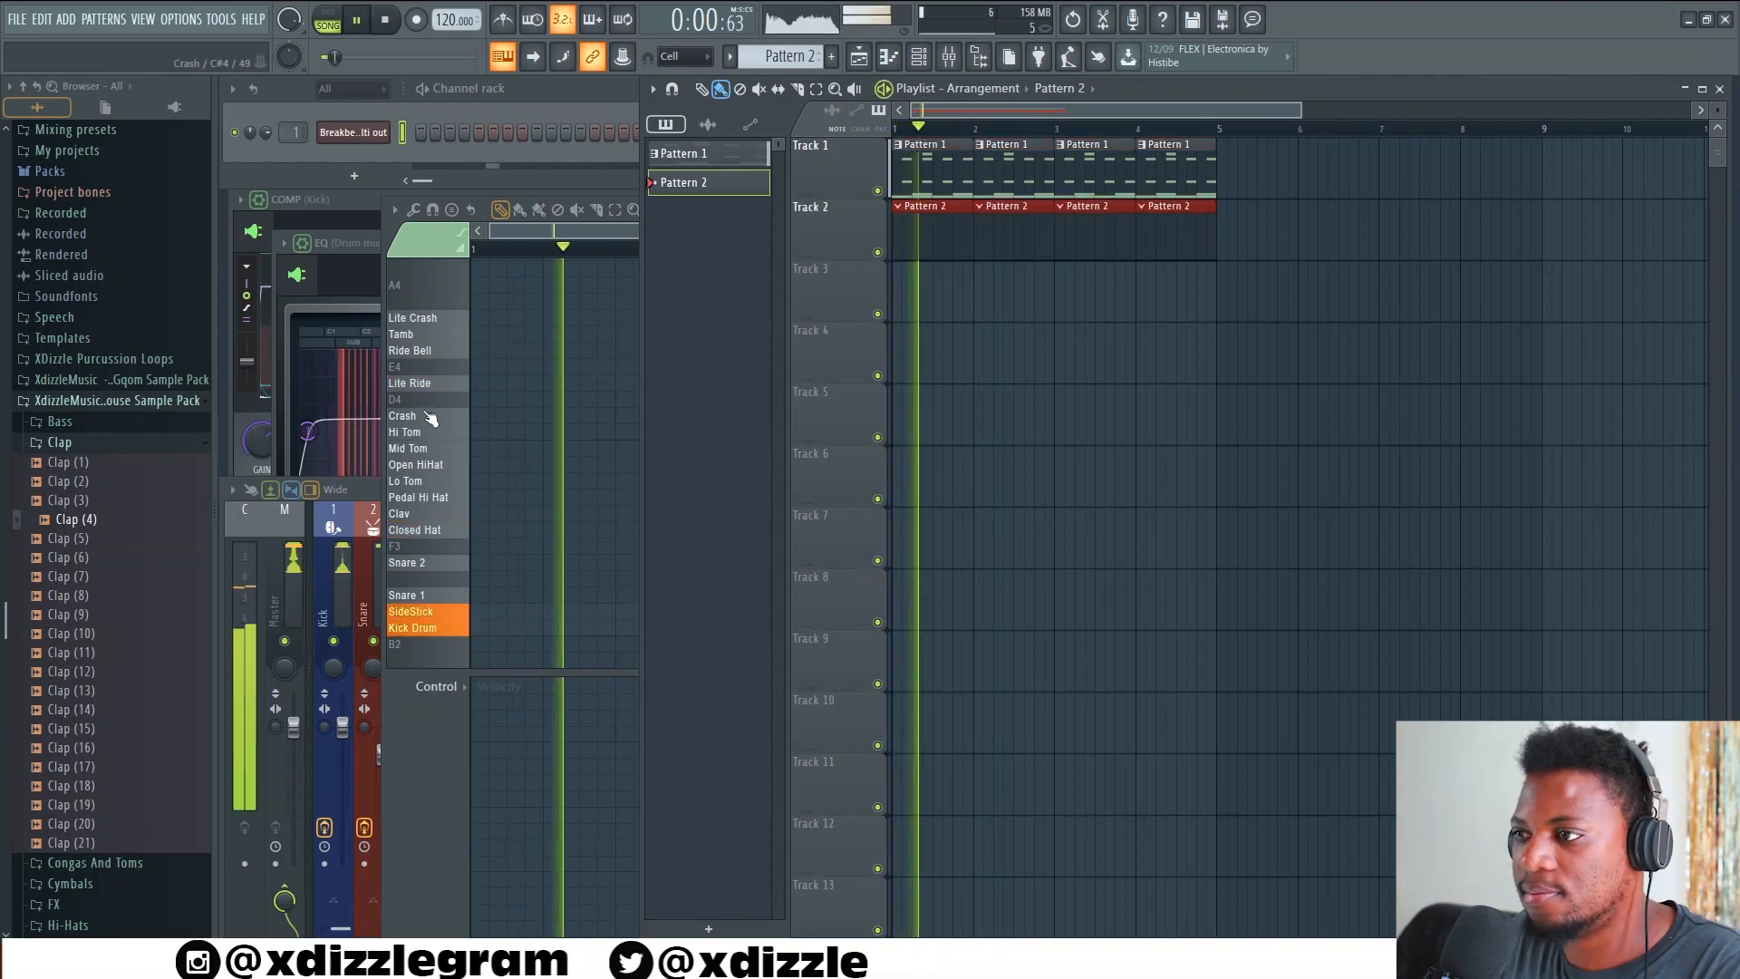
# Audition the Hi Tom and add two Hi Tom notes in the first bar of Pattern 2
pyautogui.click(433, 435)
pyautogui.click(625, 433)
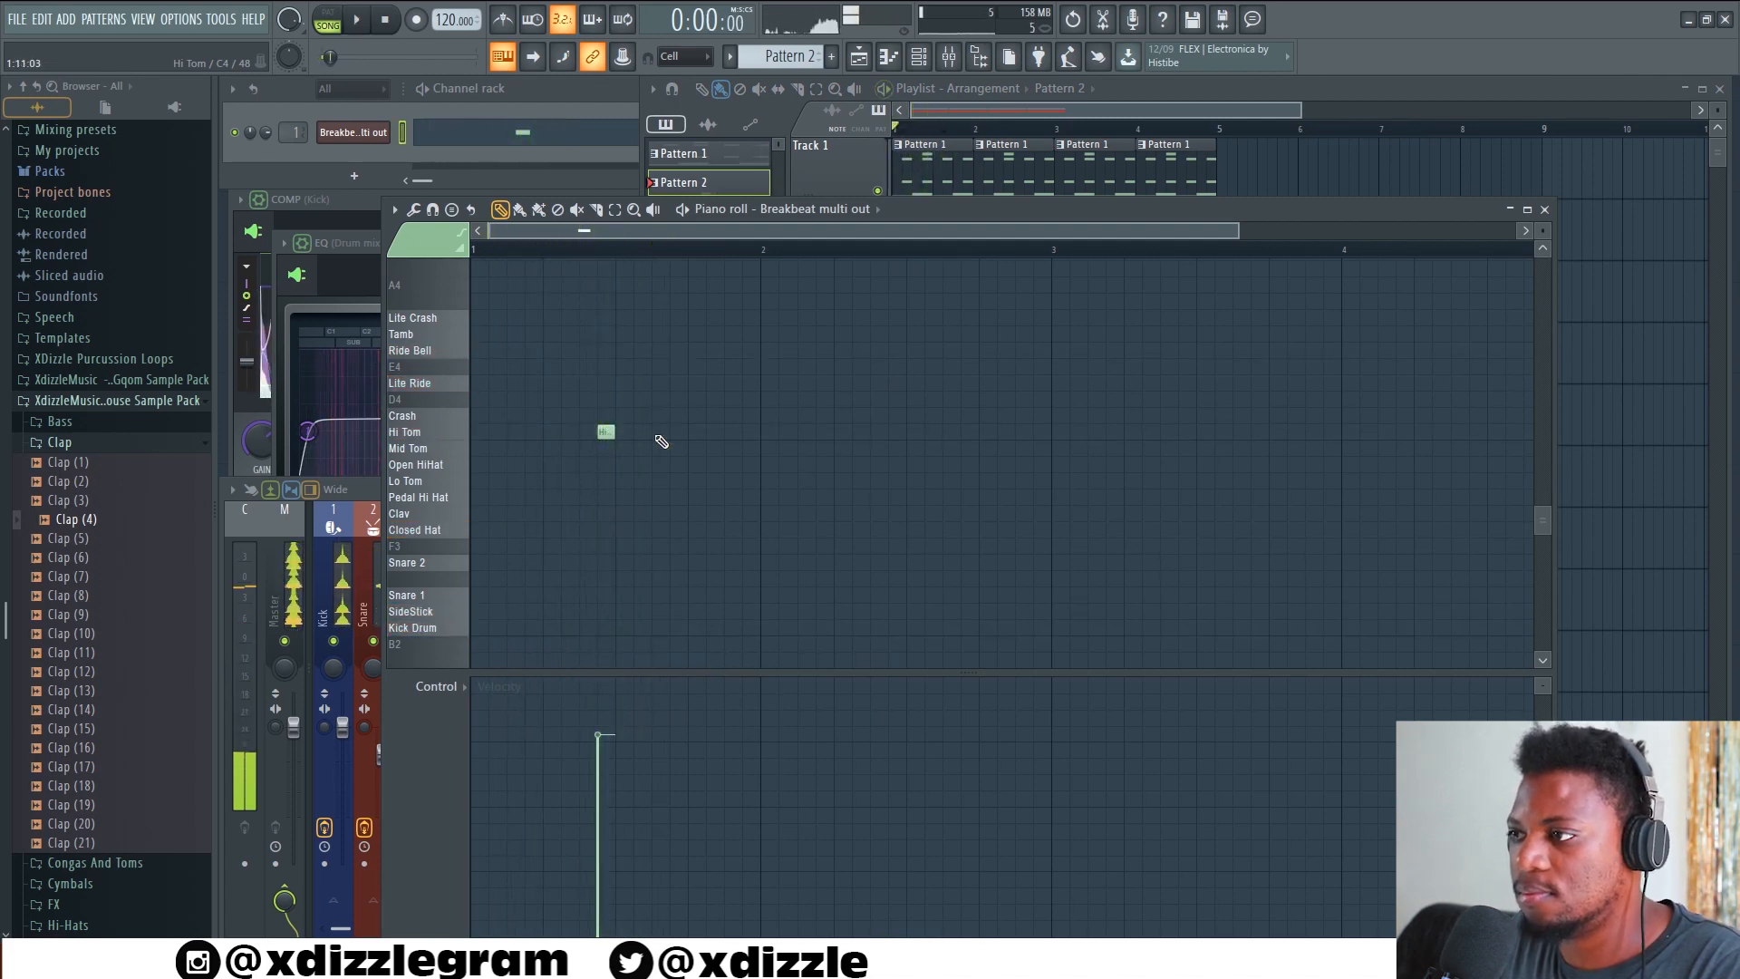
pyautogui.click(660, 433)
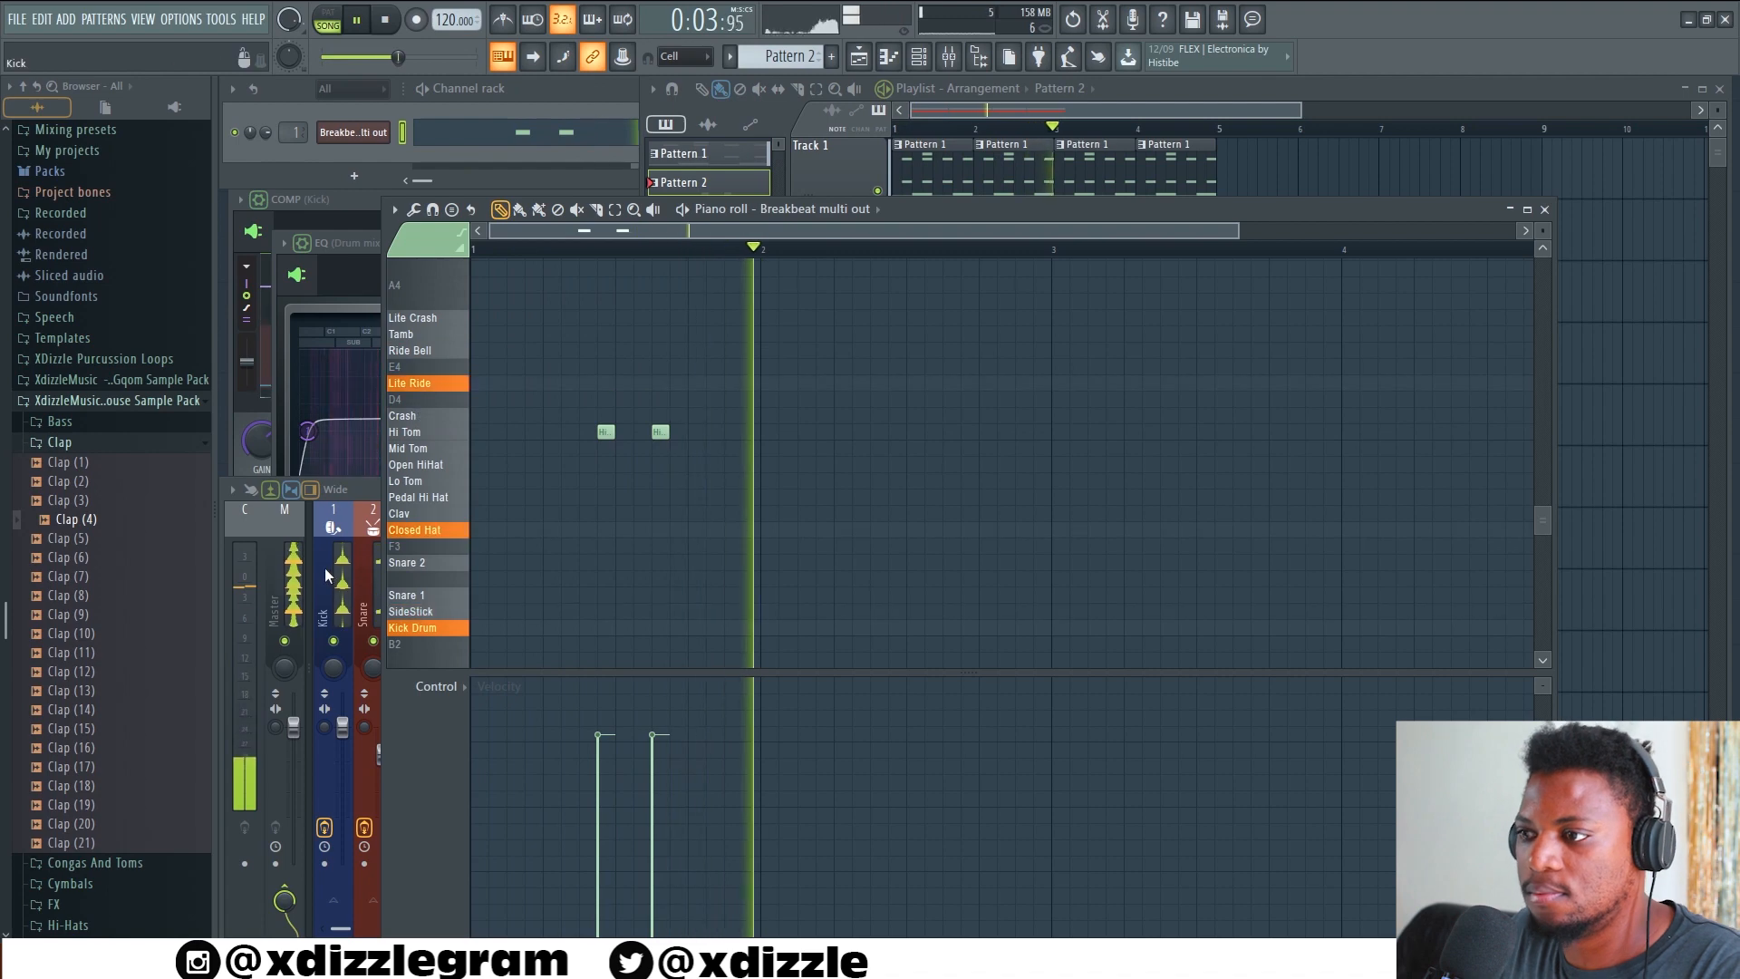
# Select the Hi Tom pad in the FPC and adjust its pad volume while the arrangement plays
pyautogui.press('F9')
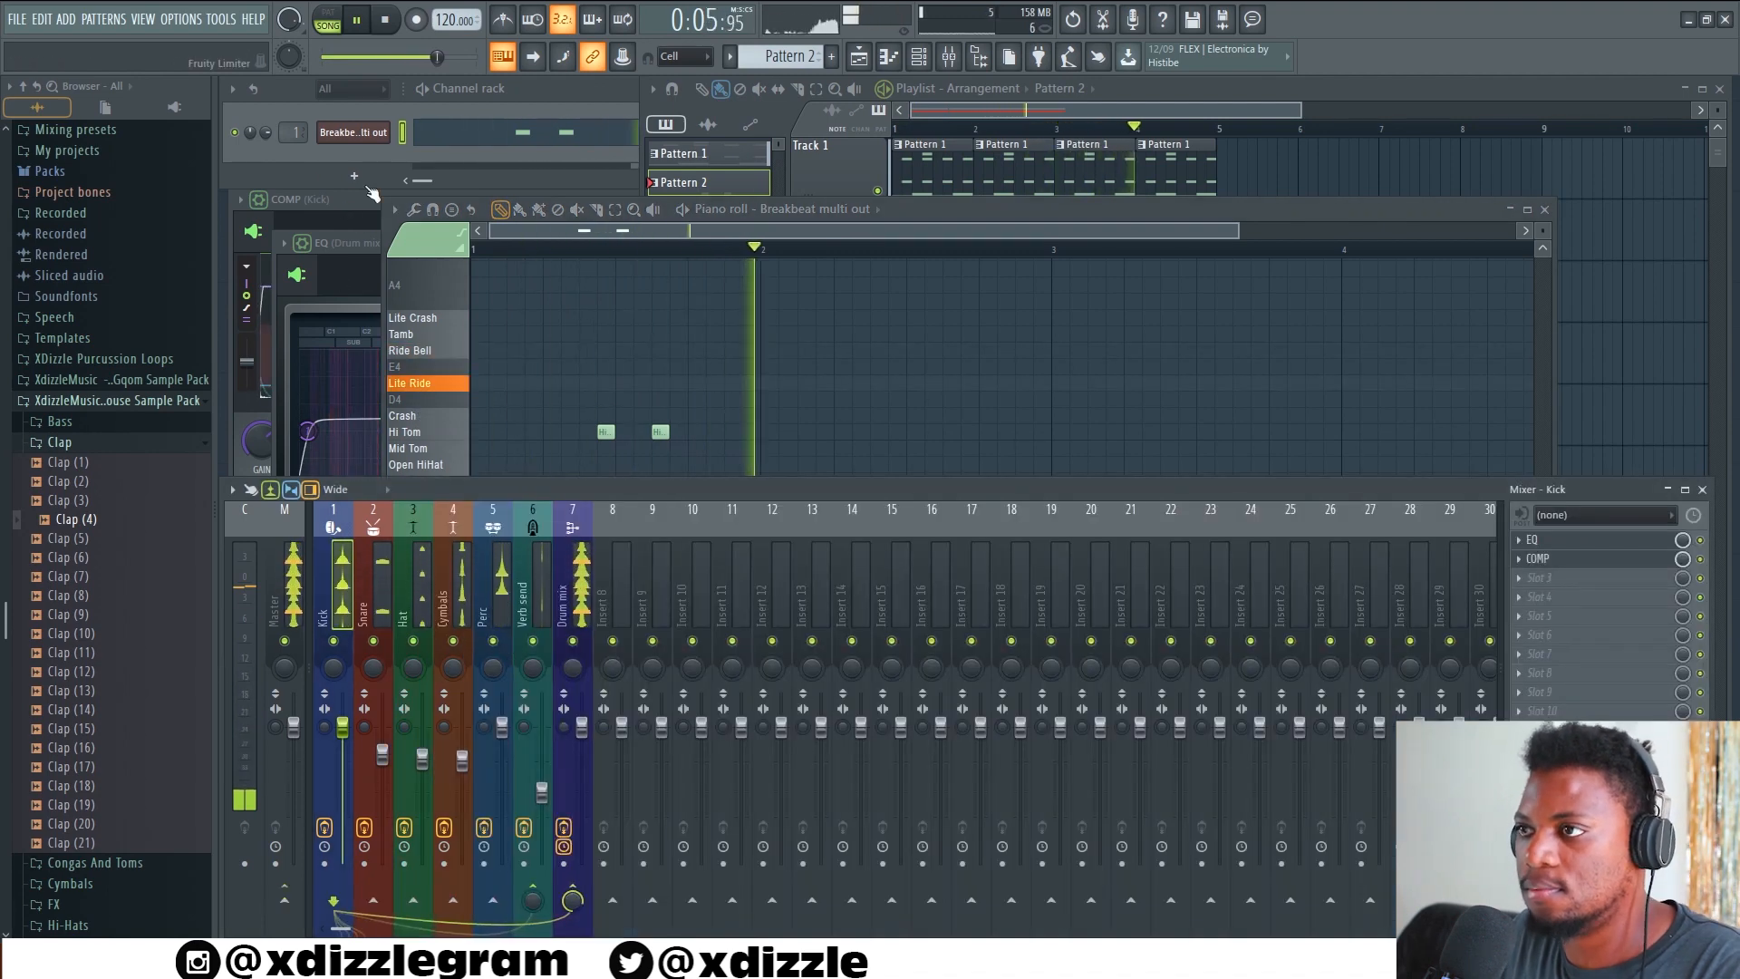
pyautogui.click(365, 137)
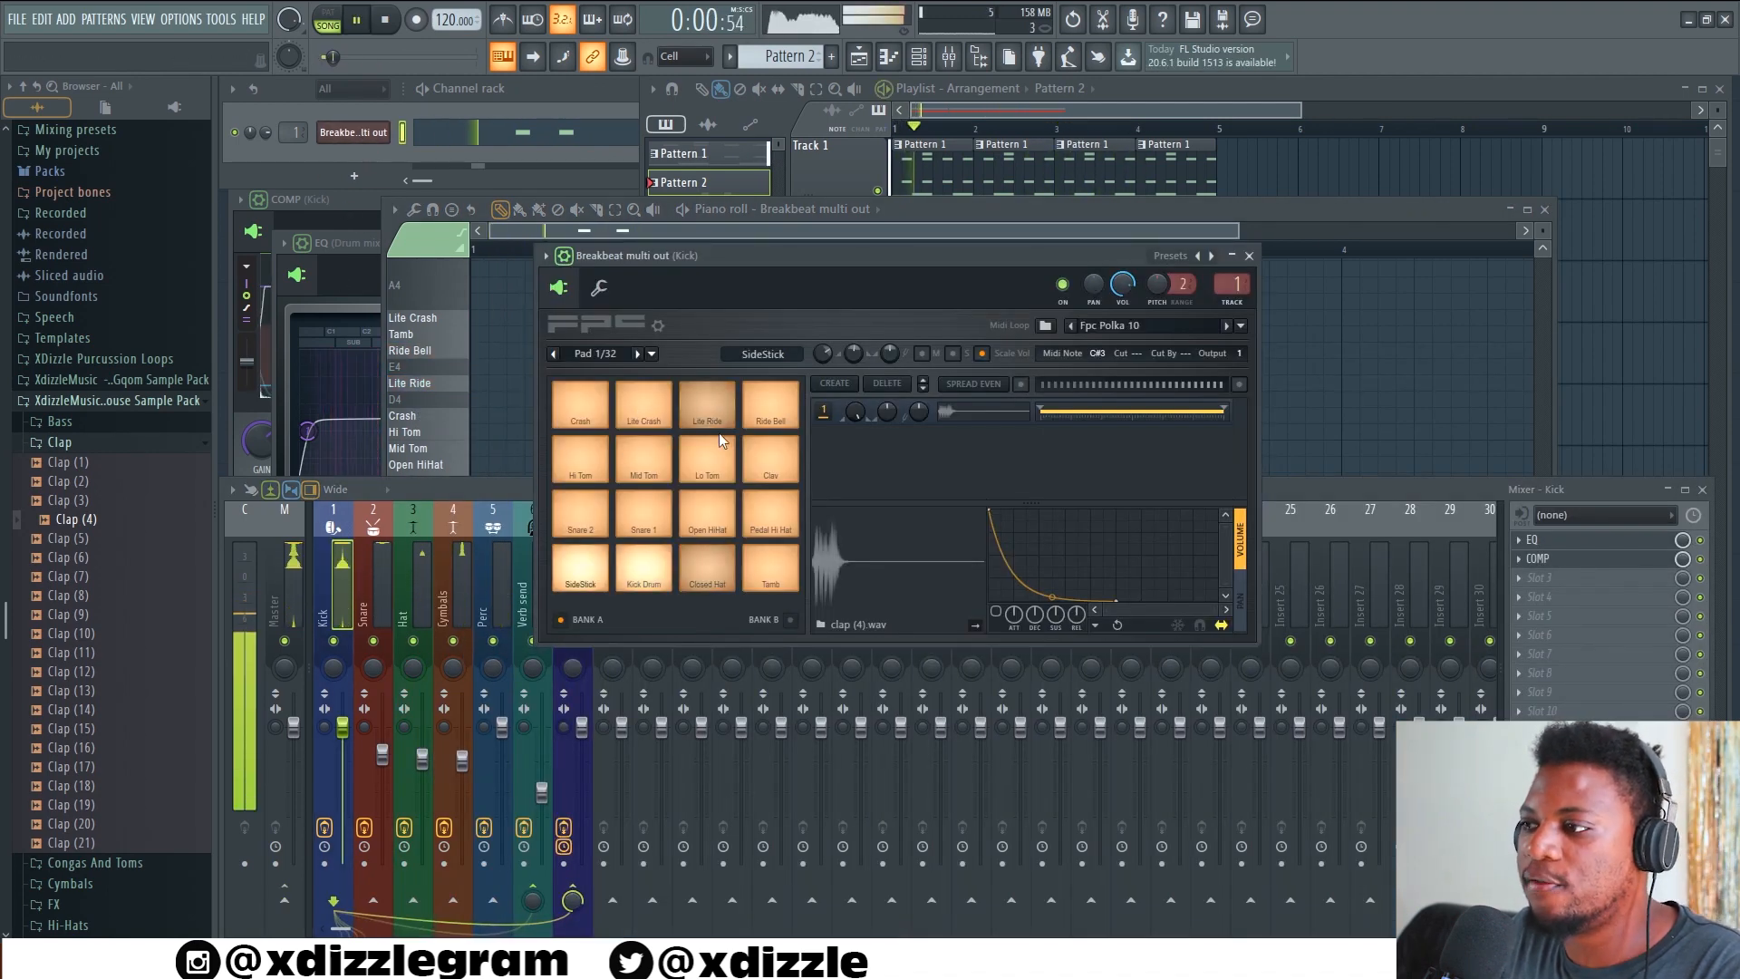
pyautogui.press('space')
pyautogui.click(584, 462)
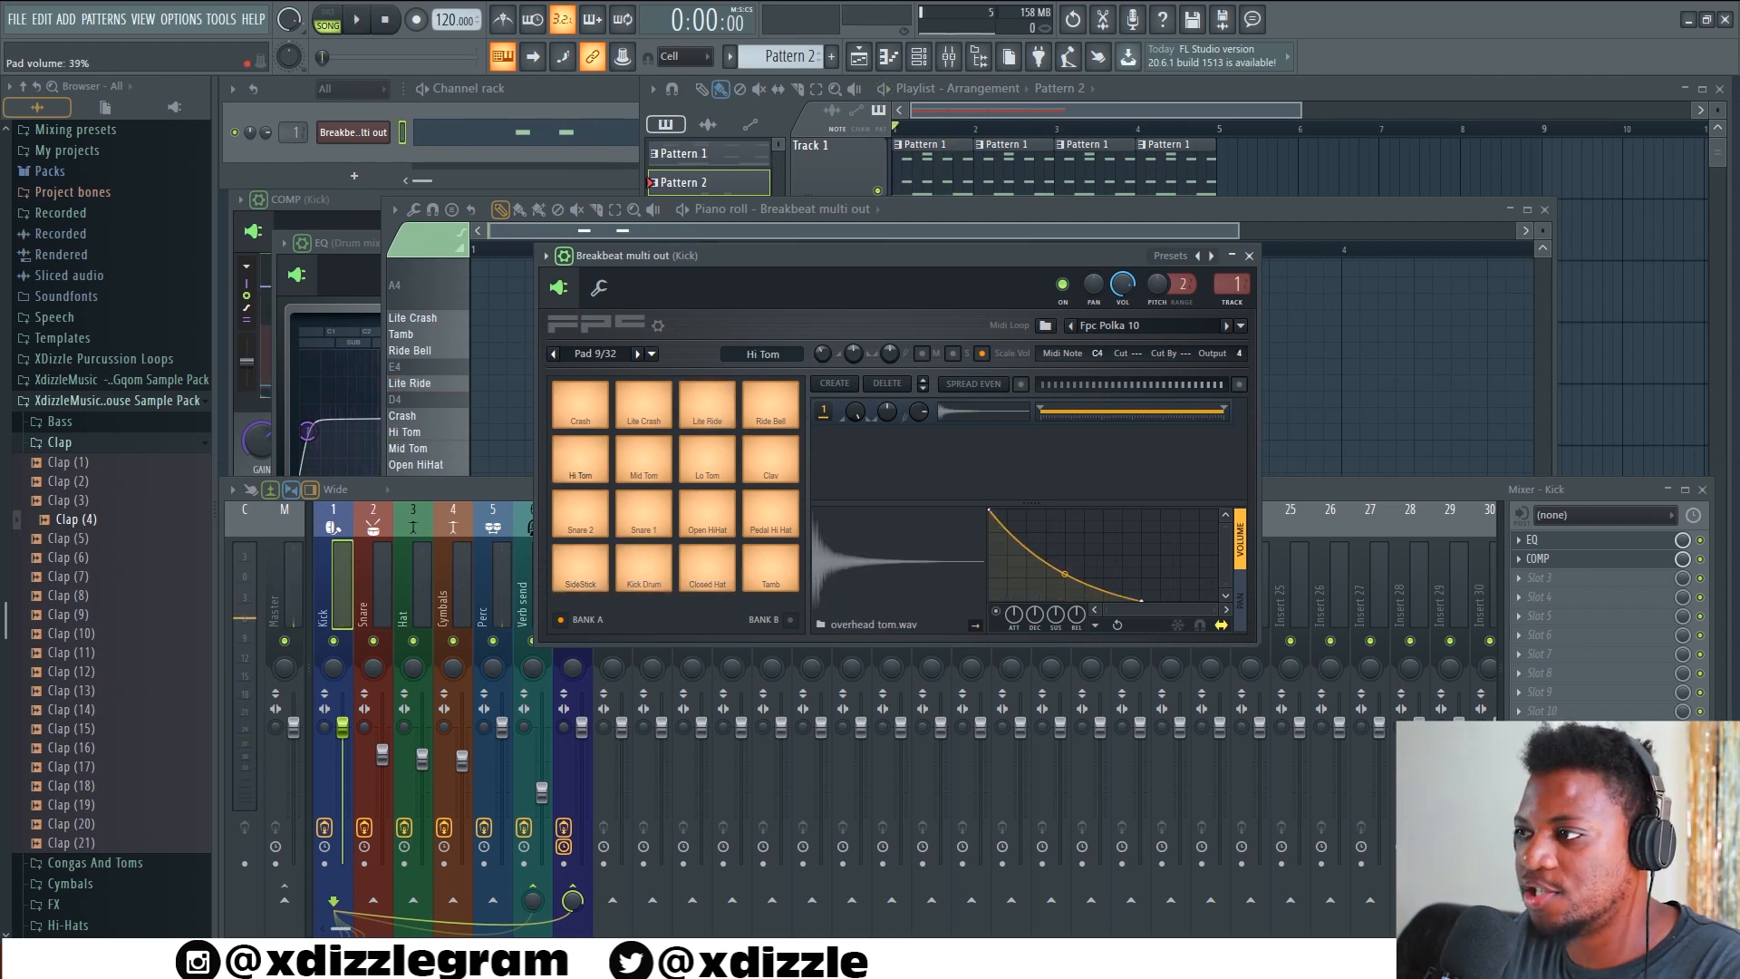
pyautogui.press('space')
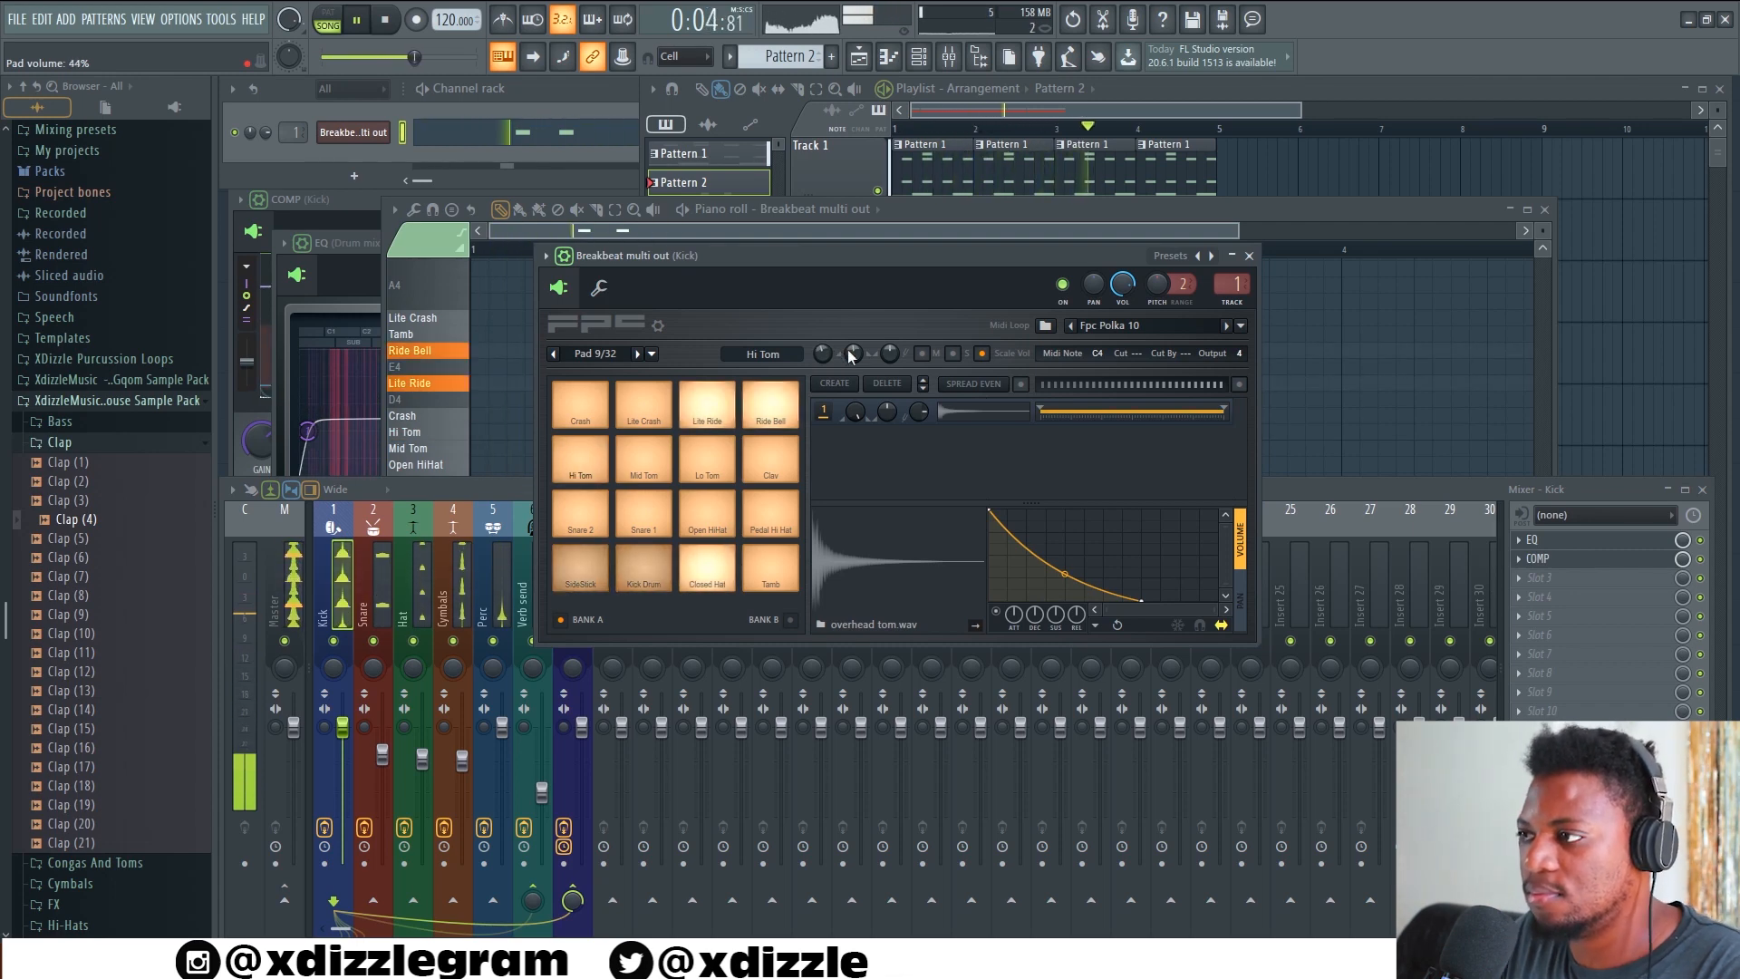
pyautogui.moveTo(821, 353); pyautogui.dragTo(821, 355)
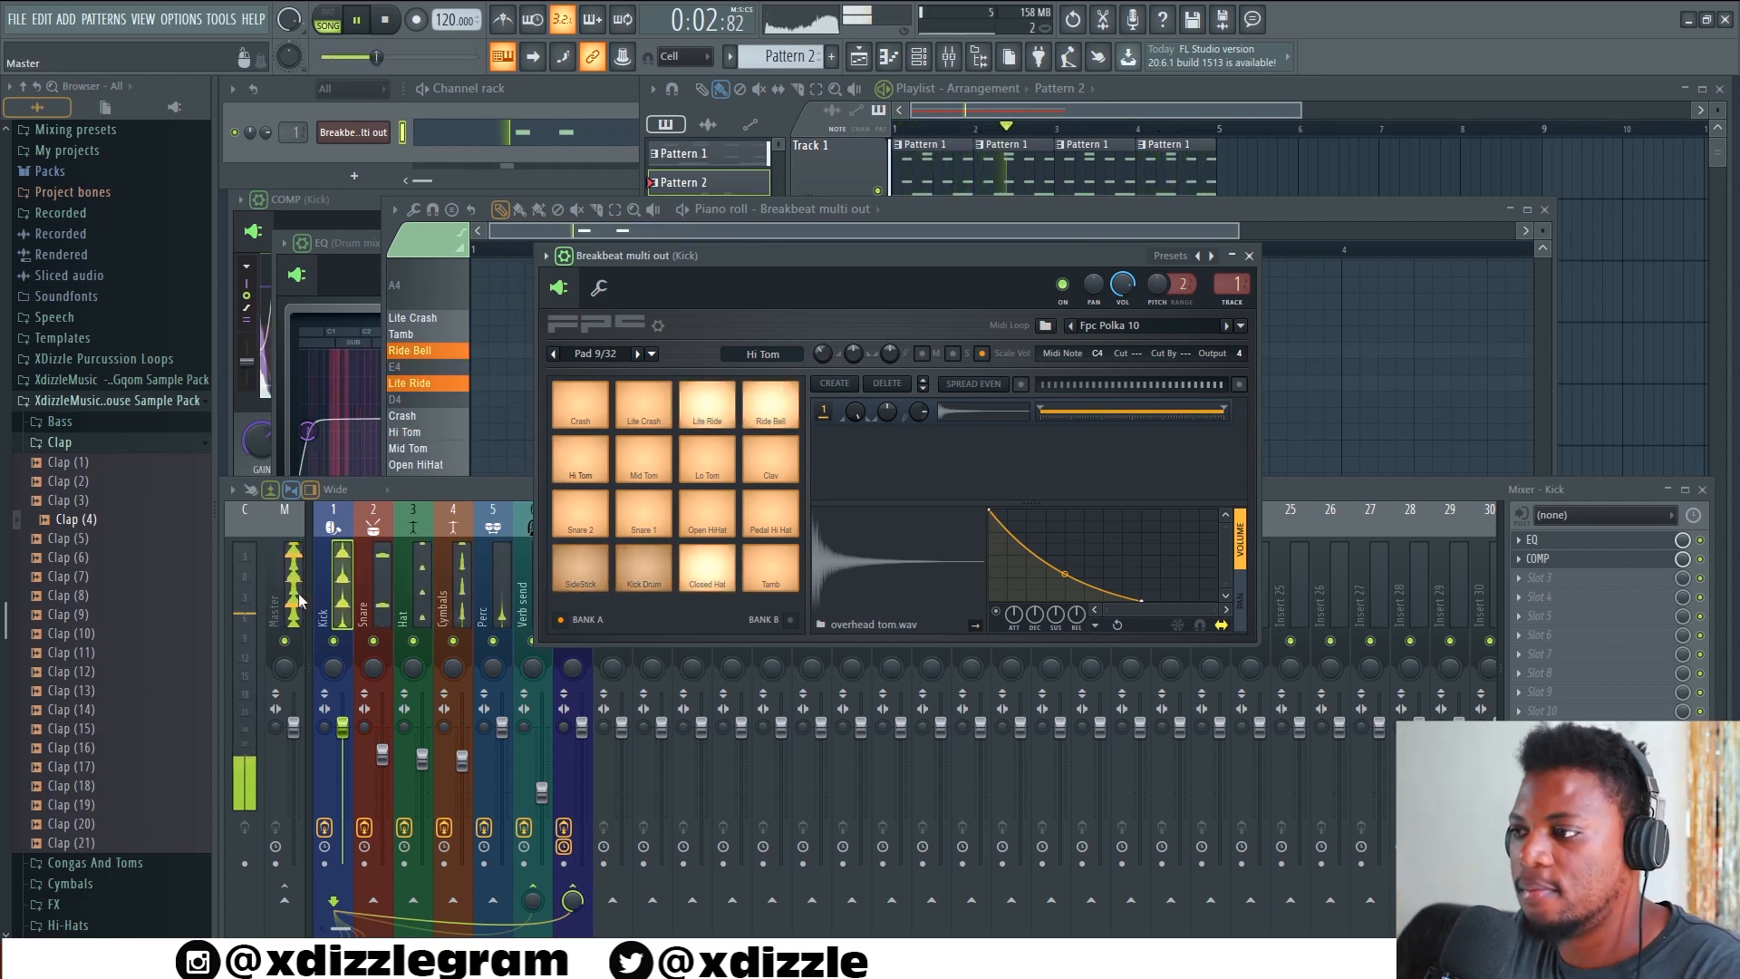
# Select the Drum mix track in the mixer and stop the playback
pyautogui.click(470, 497)
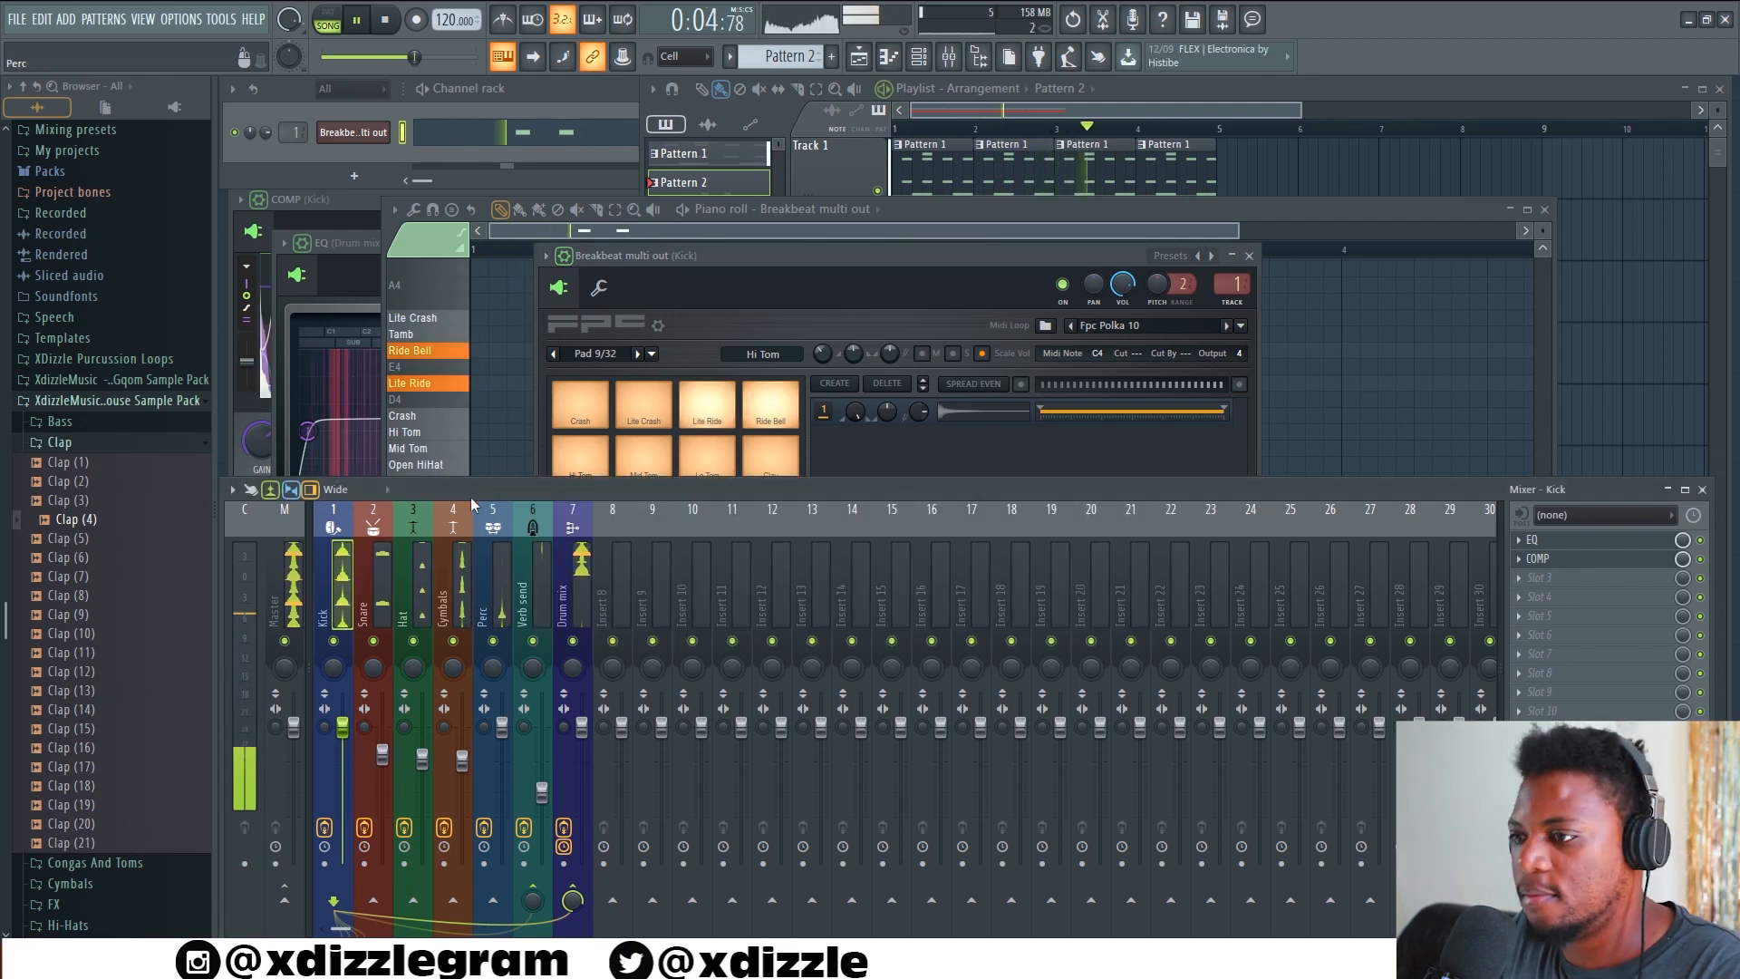
pyautogui.click(581, 575)
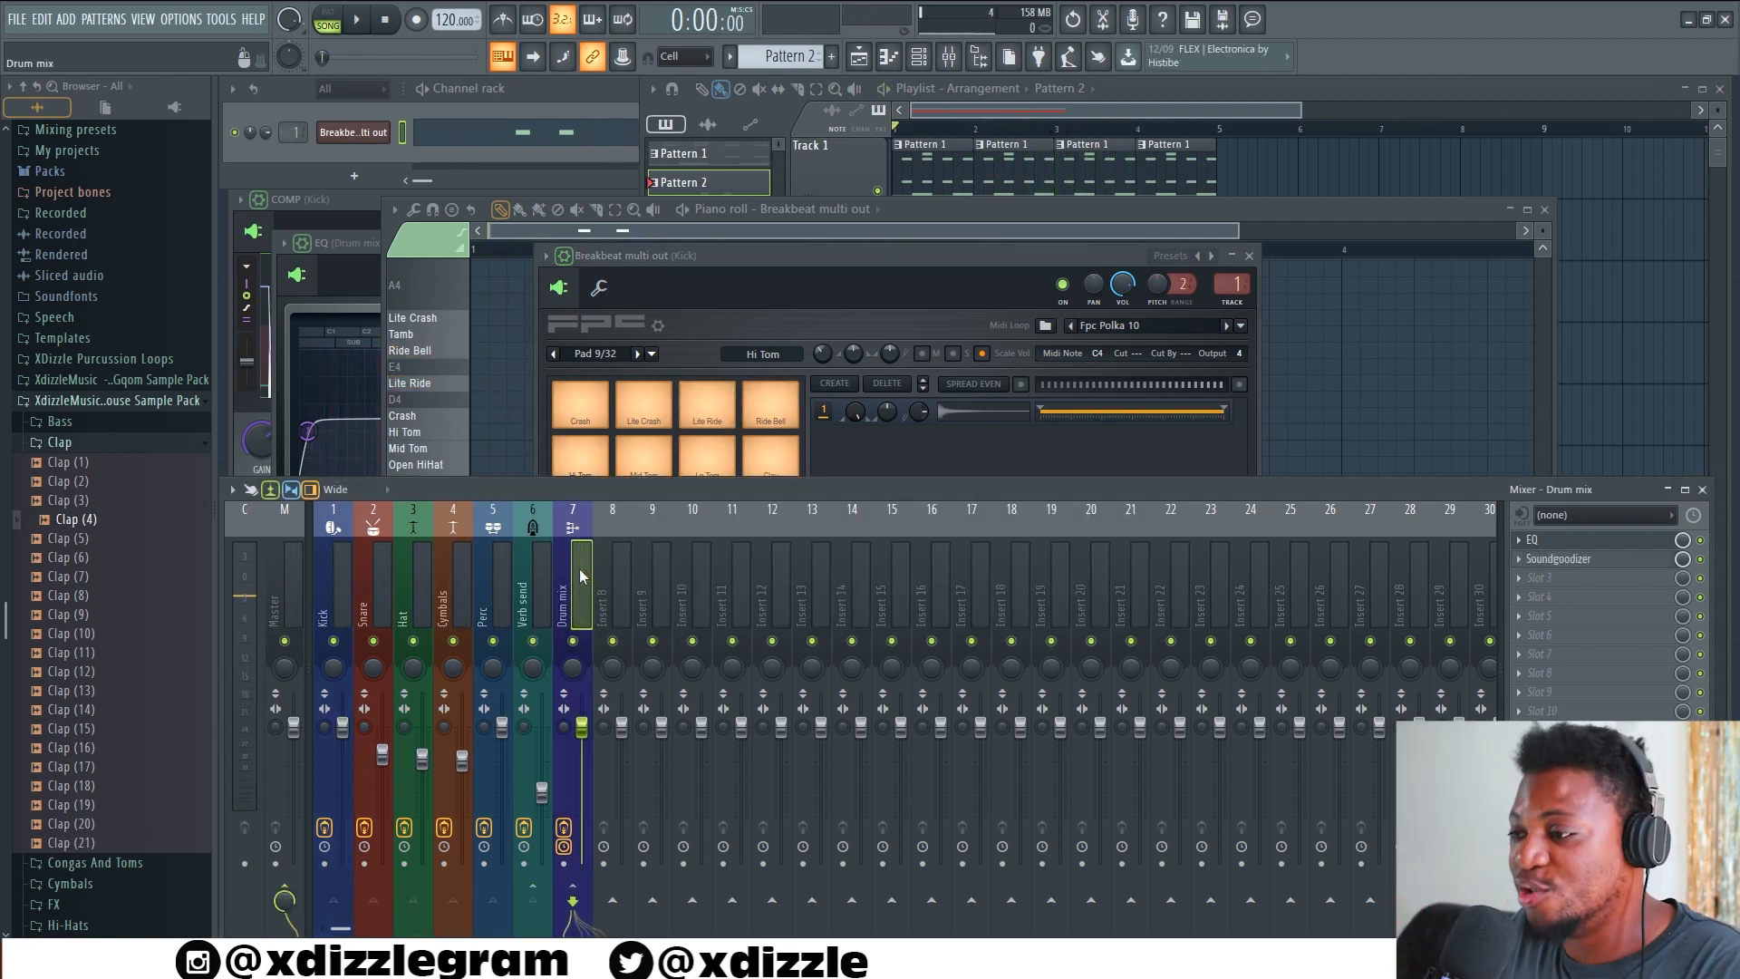
pyautogui.press('space')
# Create Pattern 3 and add an EZkeys instrument channel to the channel rack
pyautogui.click(1196, 112)
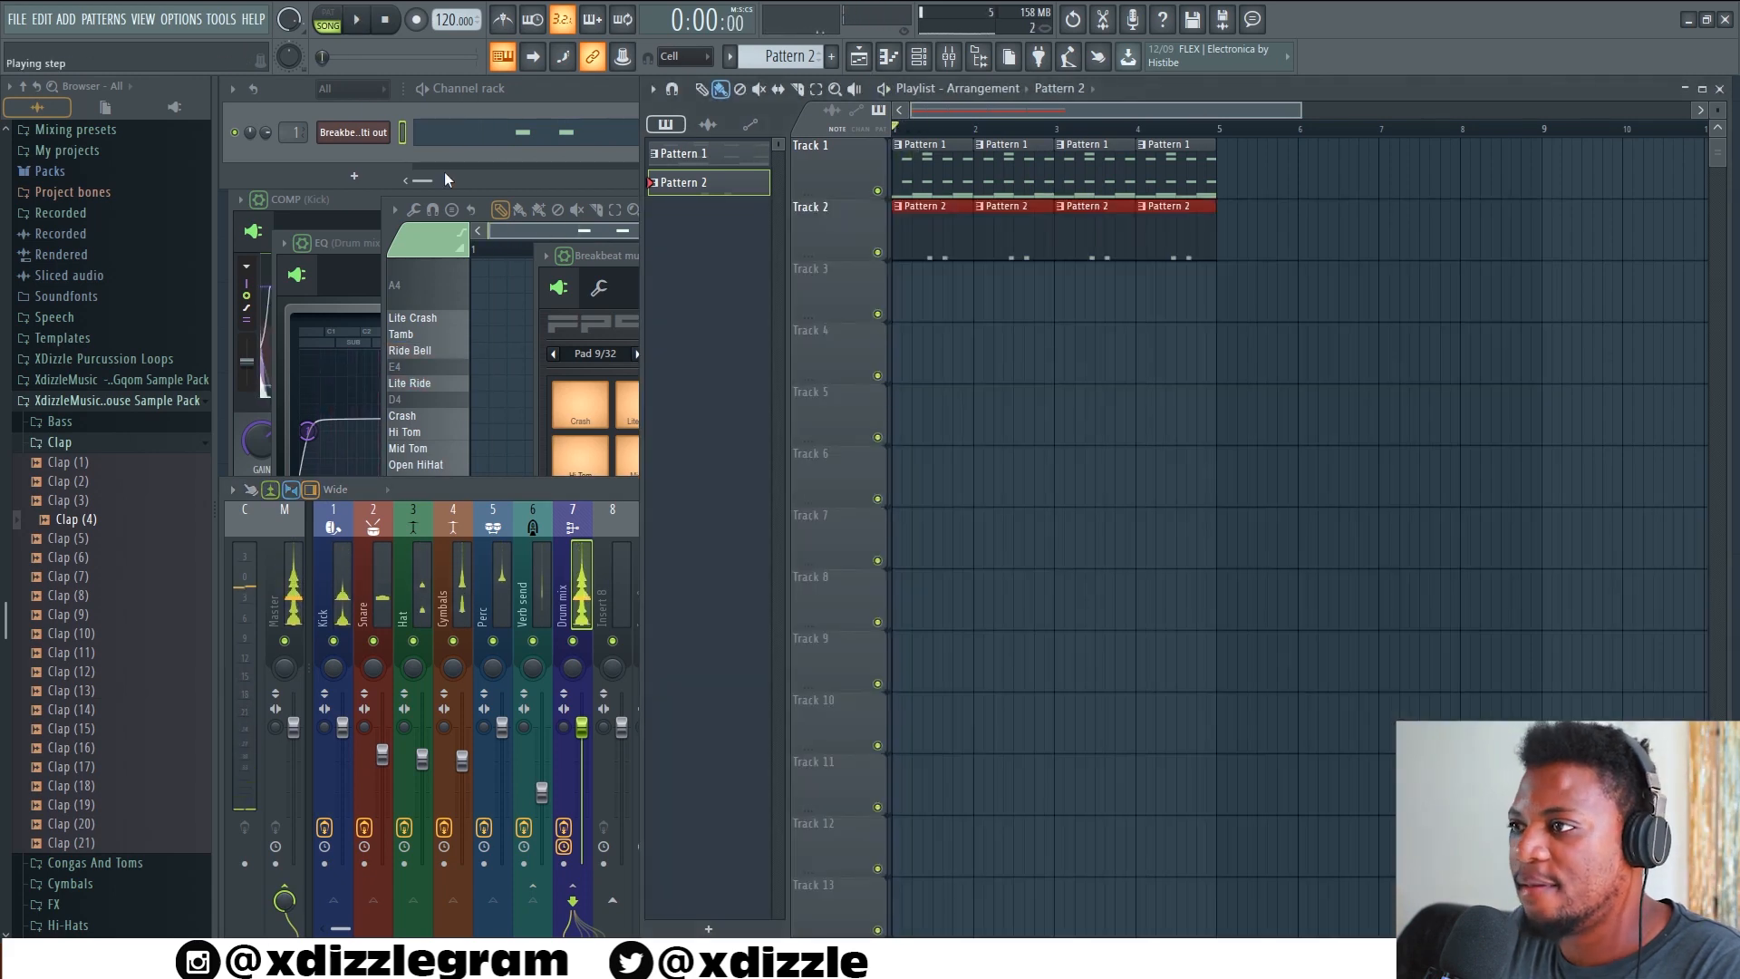
pyautogui.click(574, 87)
pyautogui.press('F4')
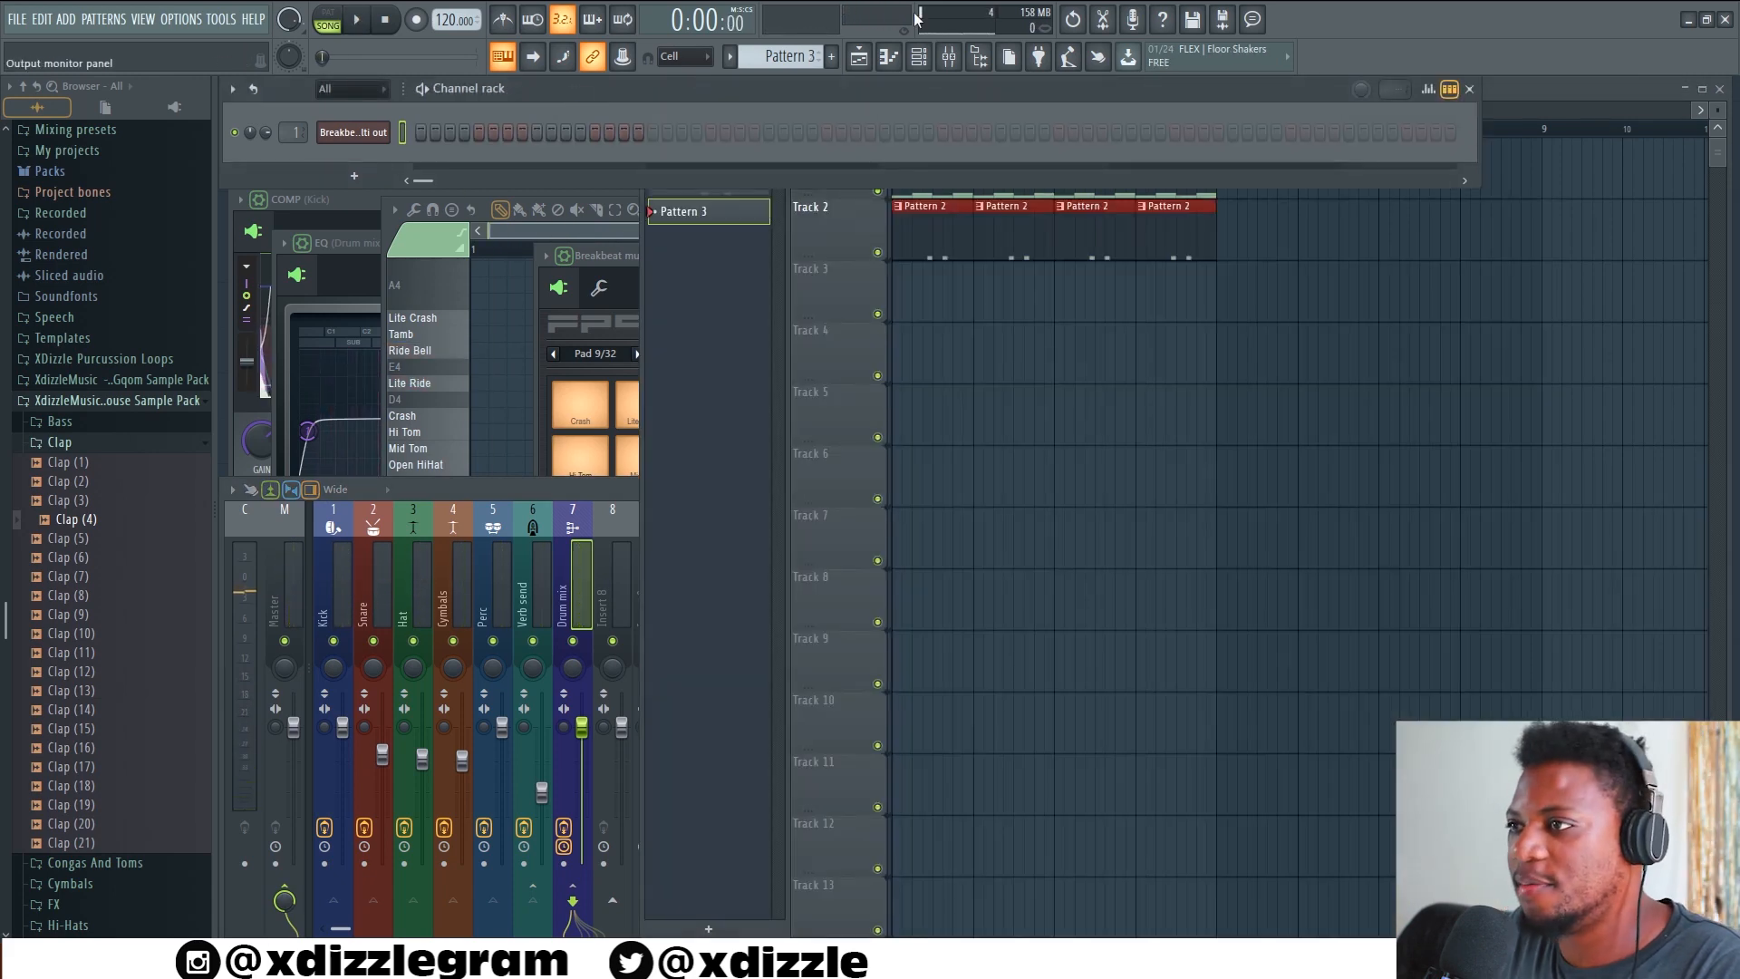
pyautogui.click(352, 175)
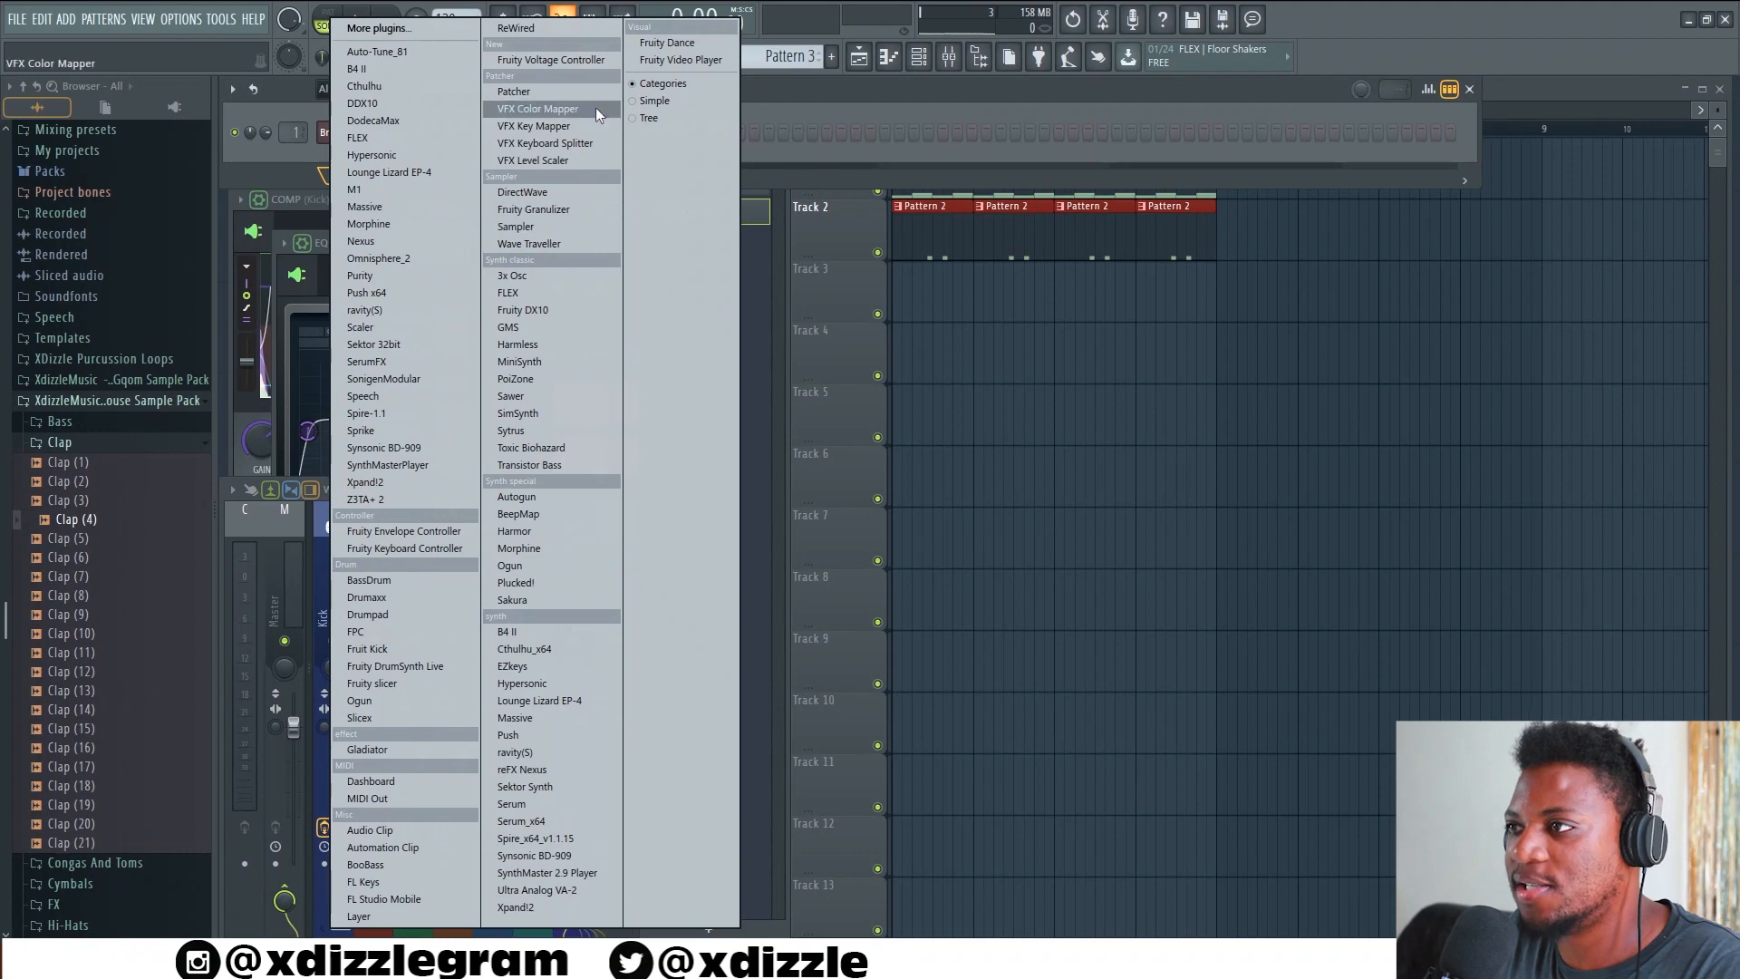
pyautogui.click(530, 666)
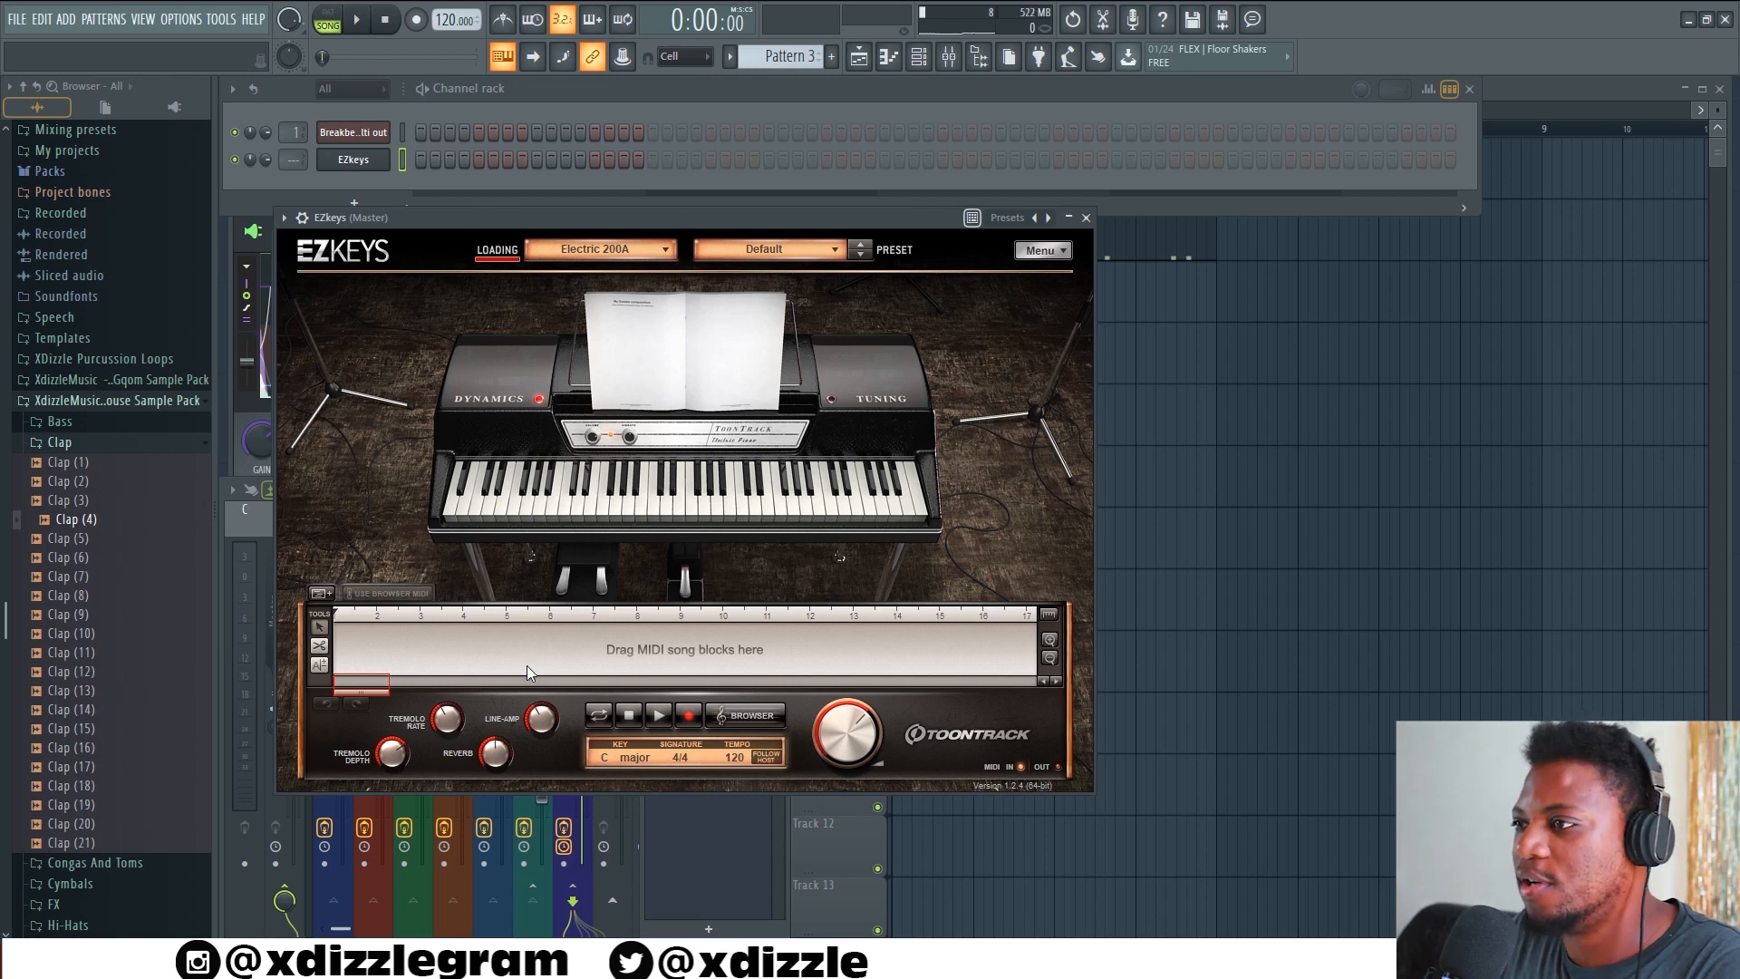
# Rehearse EZkeys chords over the playing arrangement and try to record a take
pyautogui.press('space')
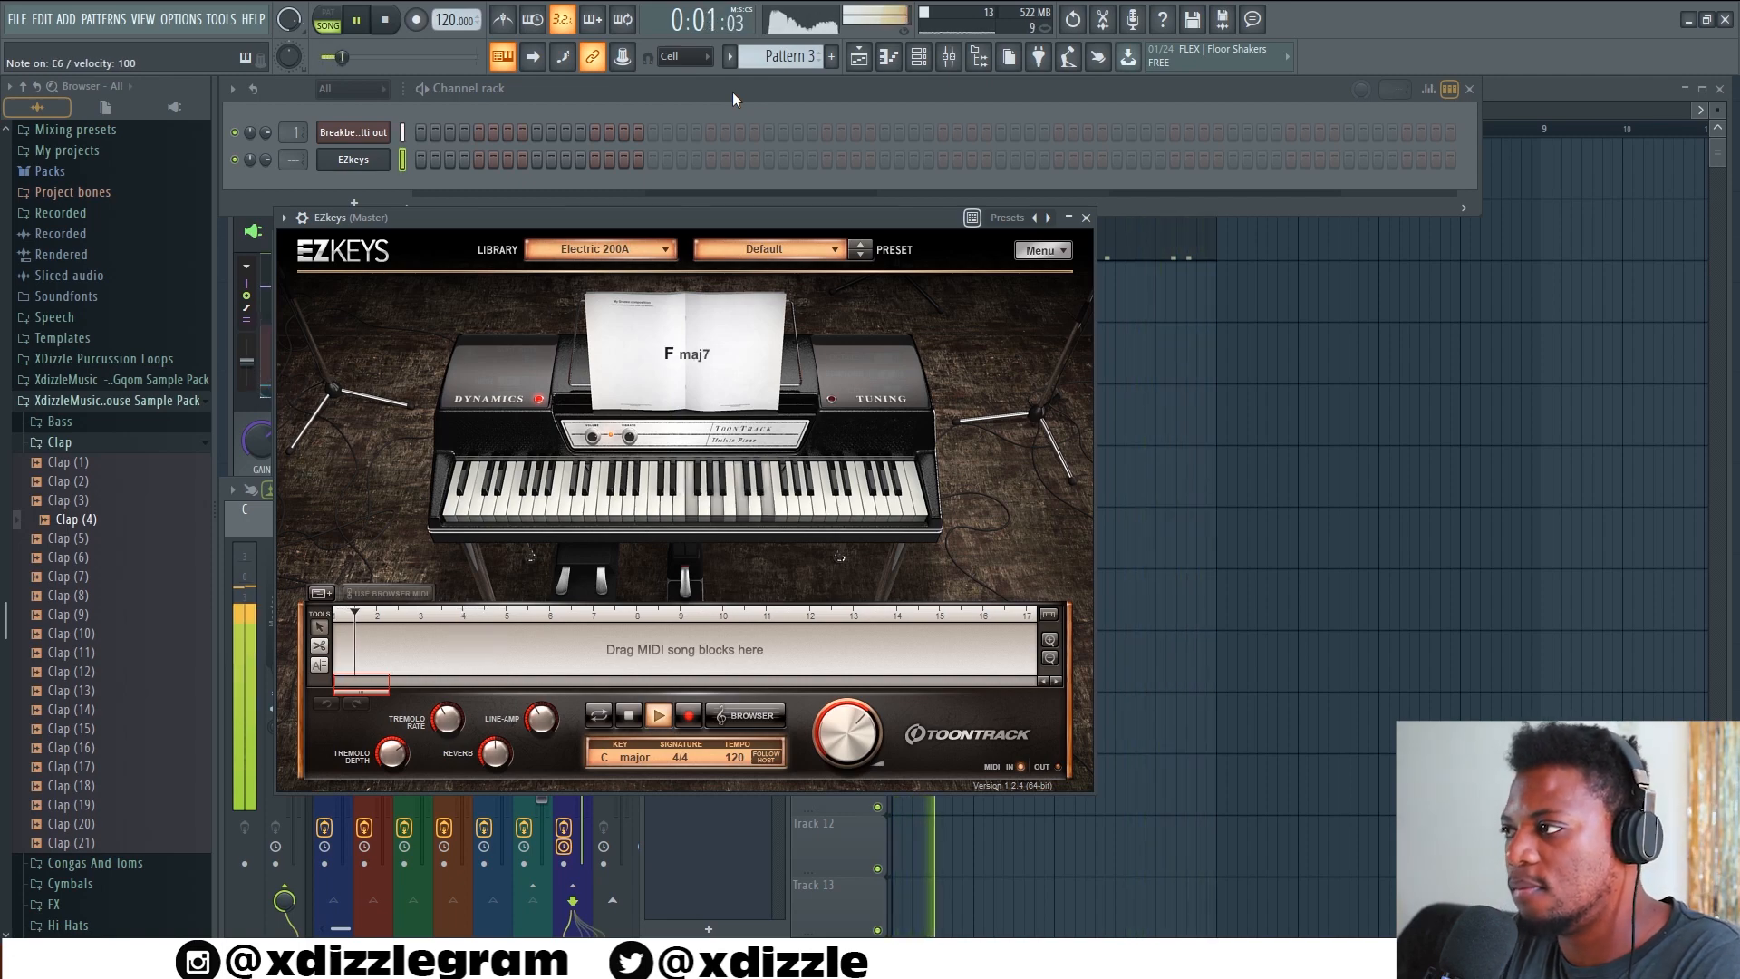
pyautogui.click(1626, 93)
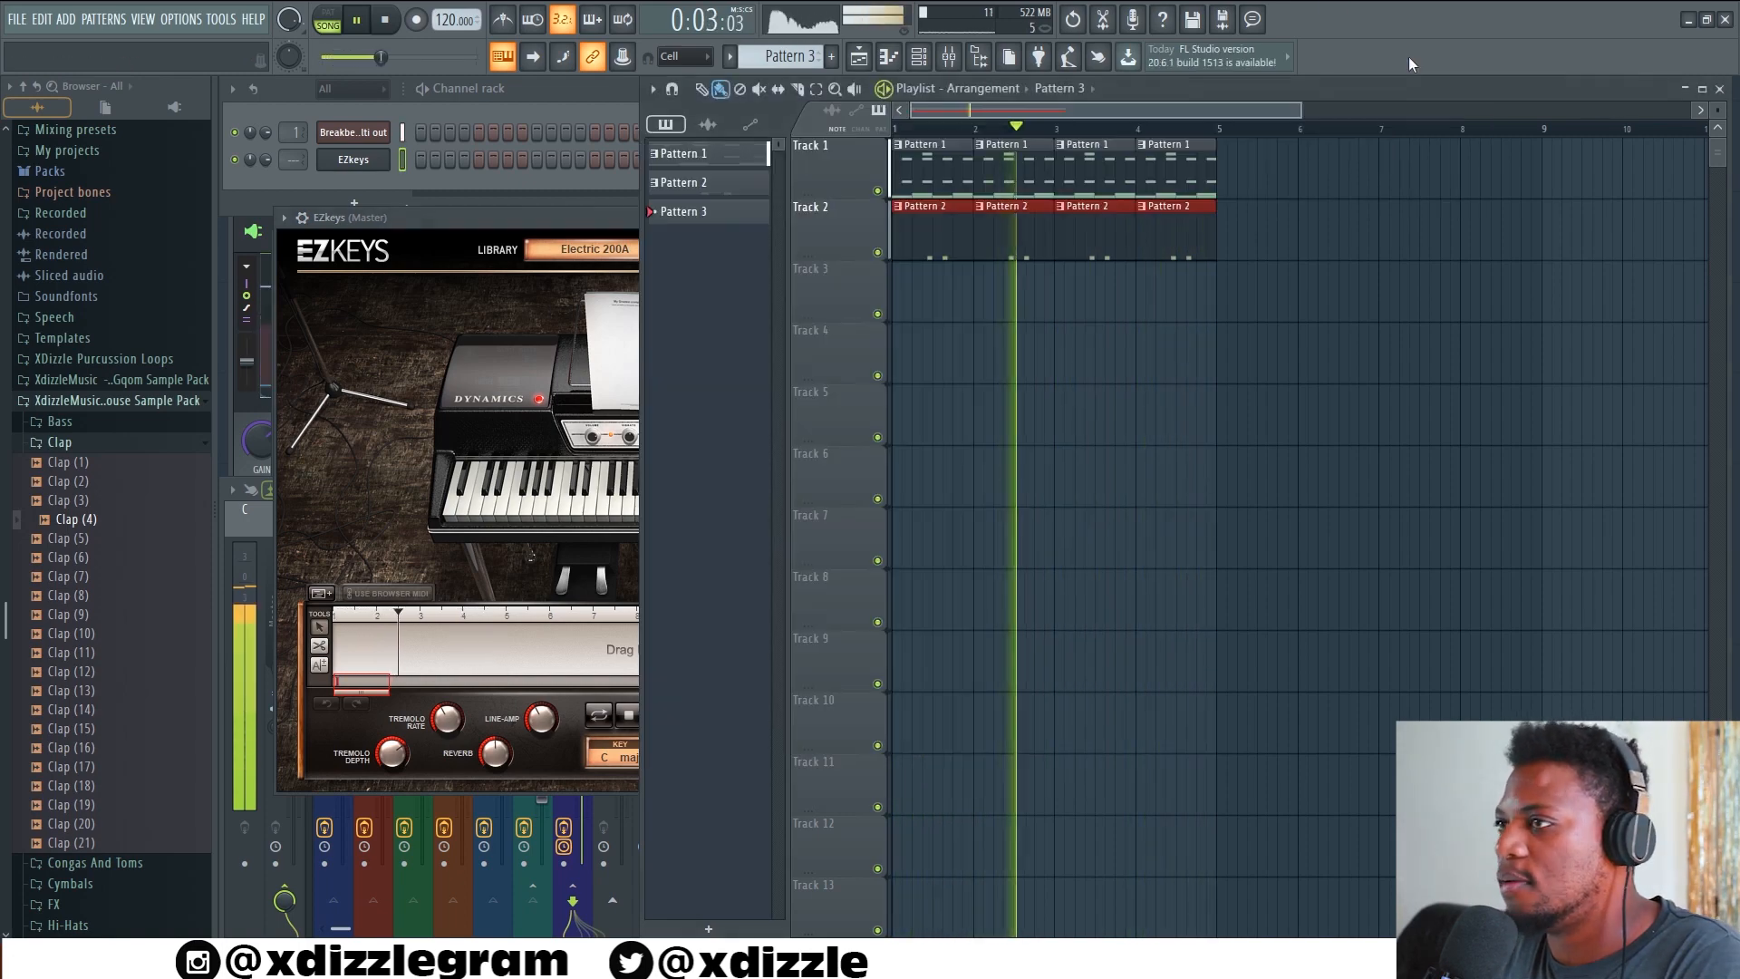
pyautogui.press('space')
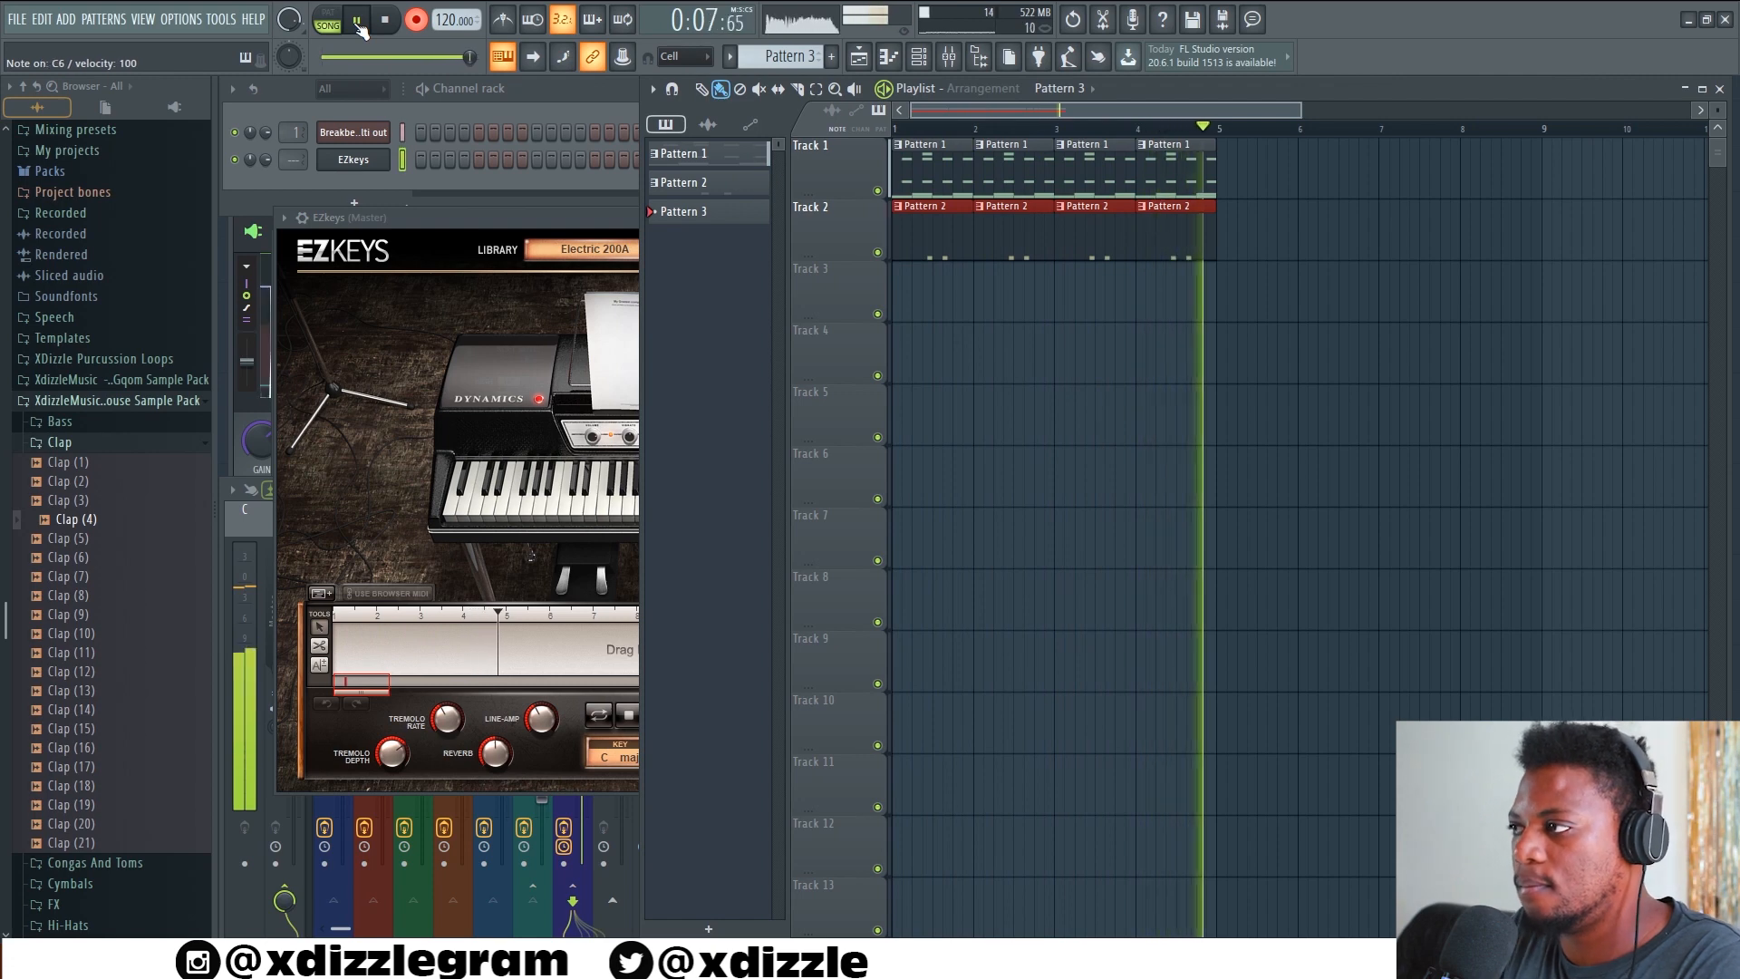
# Enable Clips in the recording filter options
pyautogui.click(414, 25)
pyautogui.click(422, 20)
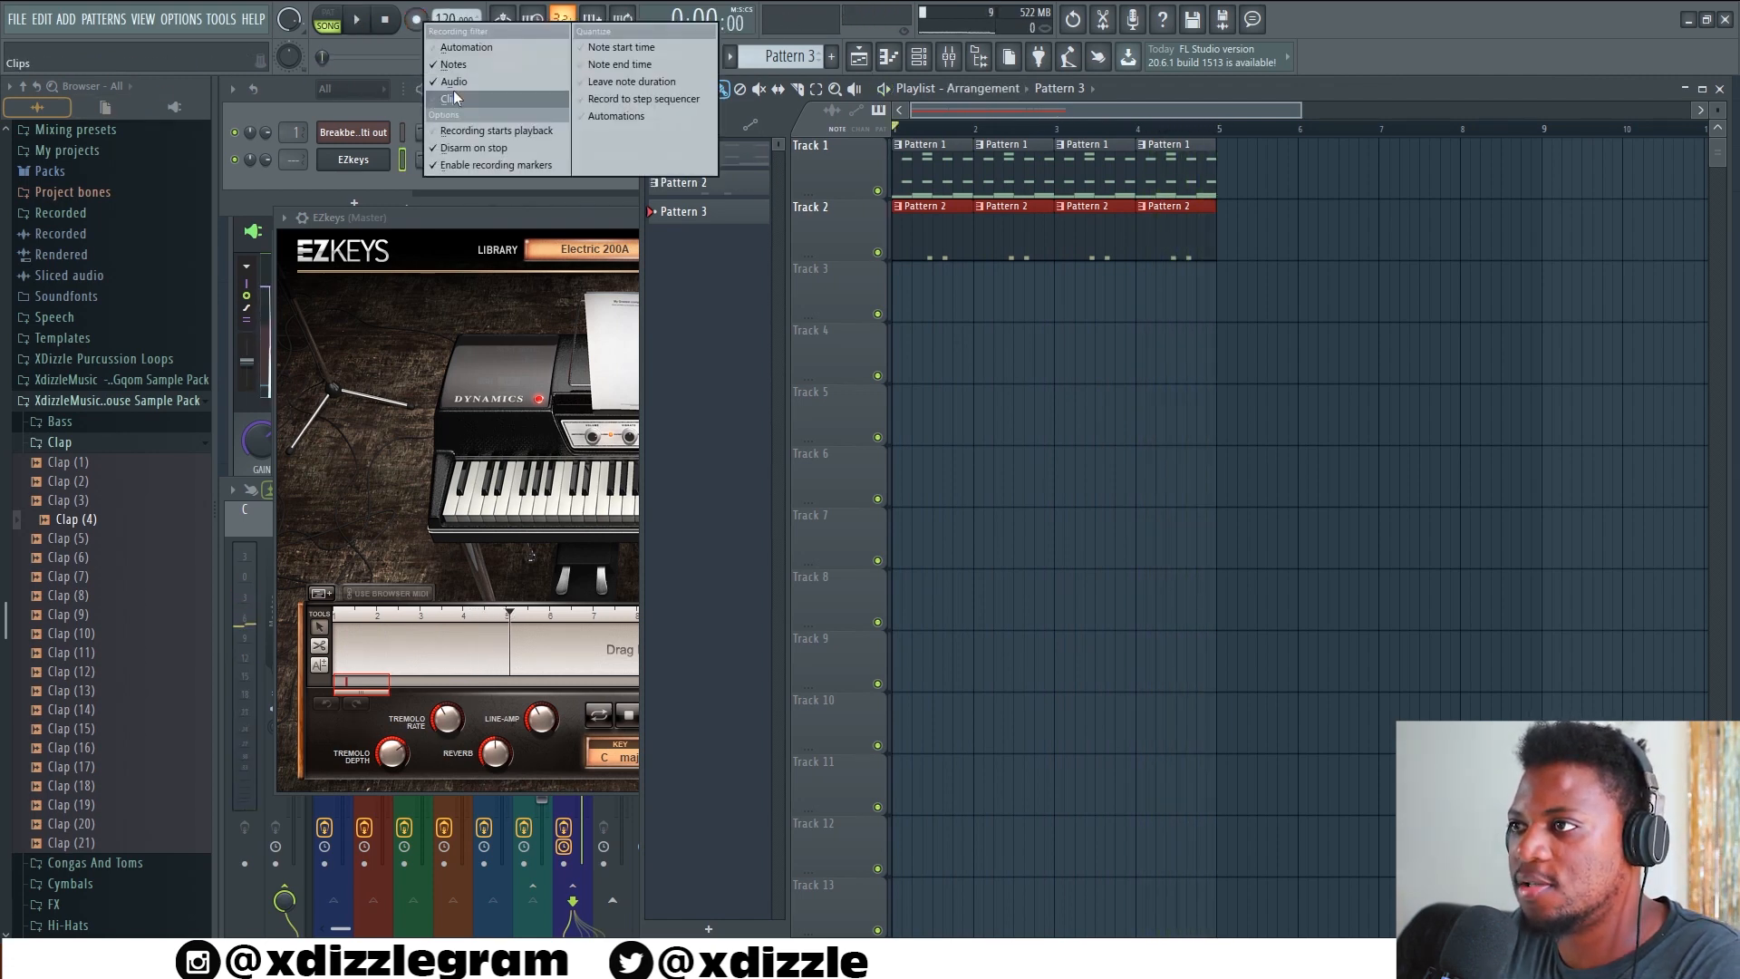
pyautogui.click(453, 90)
pyautogui.click(417, 20)
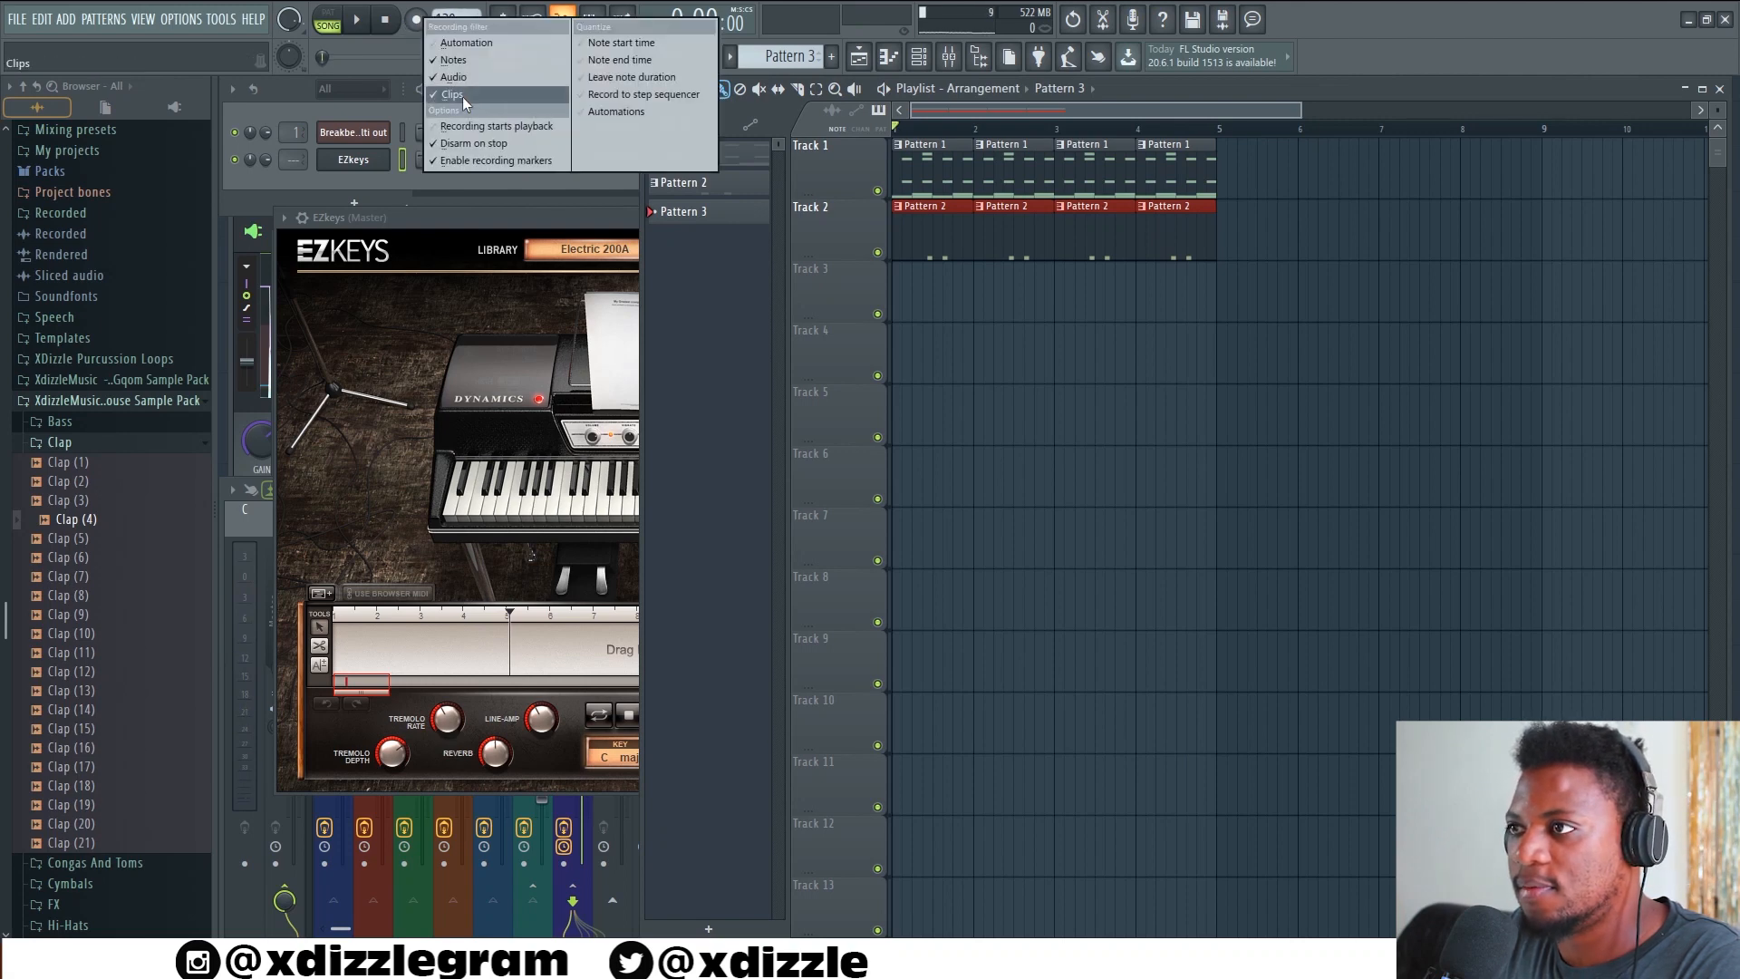
pyautogui.click(461, 79)
# Record a four-bar EZkeys chord progression into Pattern 3 while the drum arrangement plays
pyautogui.click(563, 94)
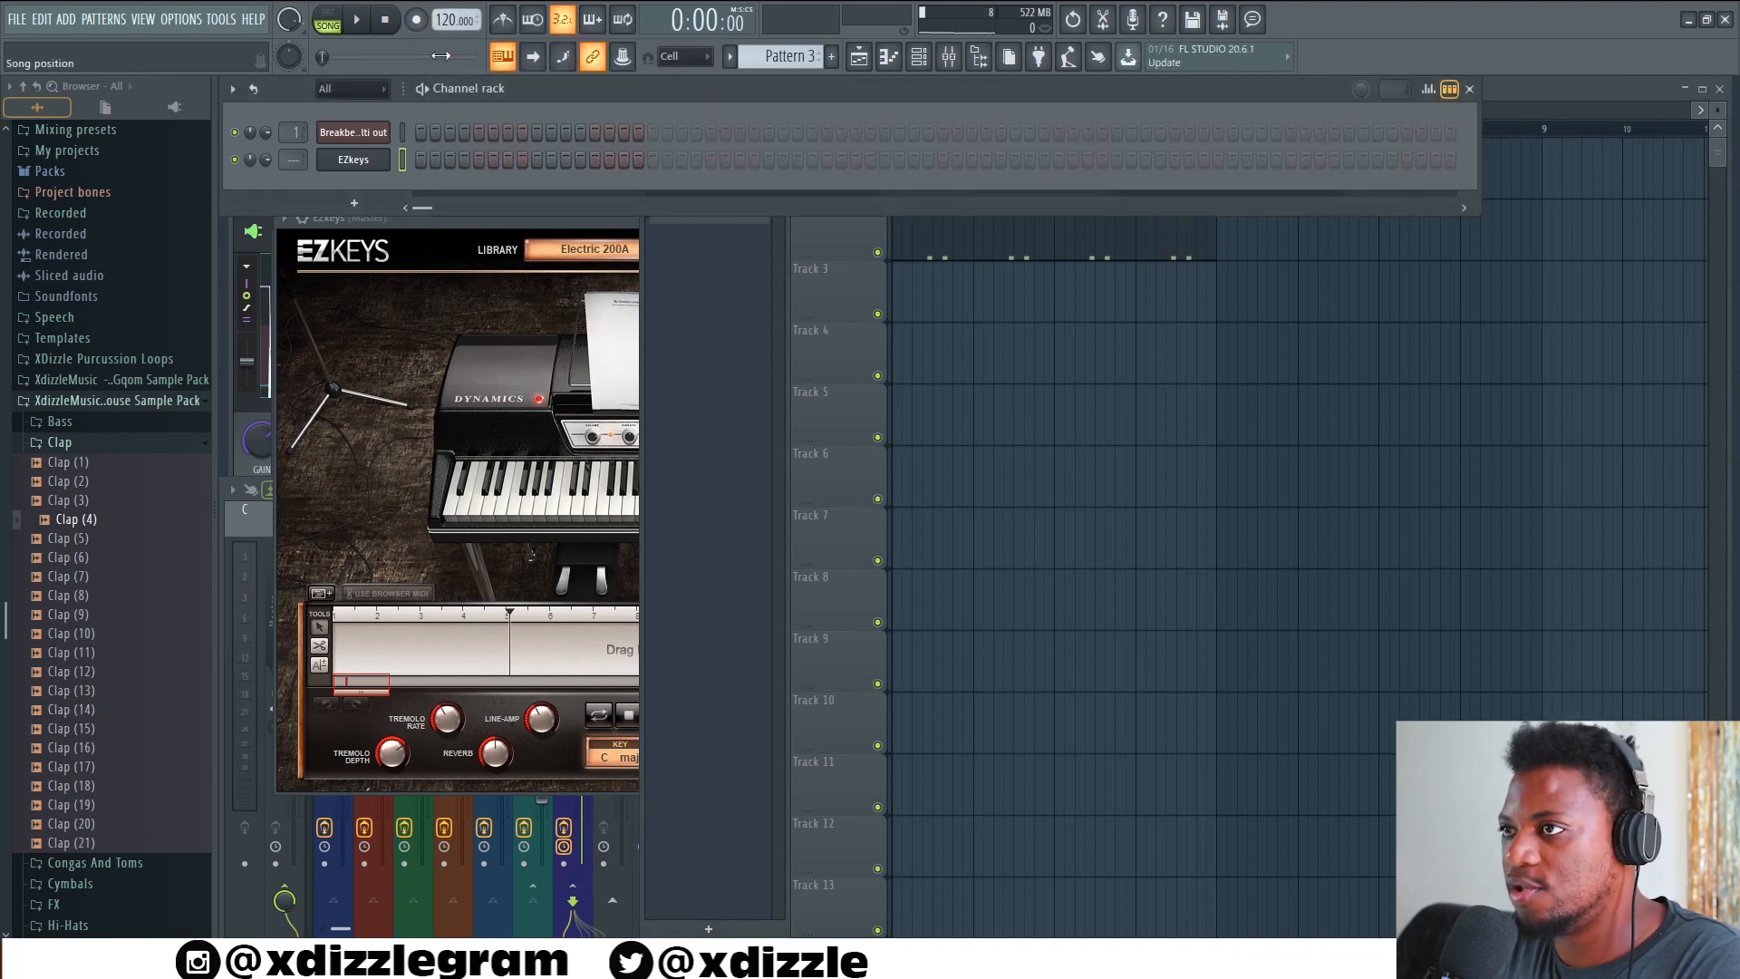
pyautogui.click(358, 22)
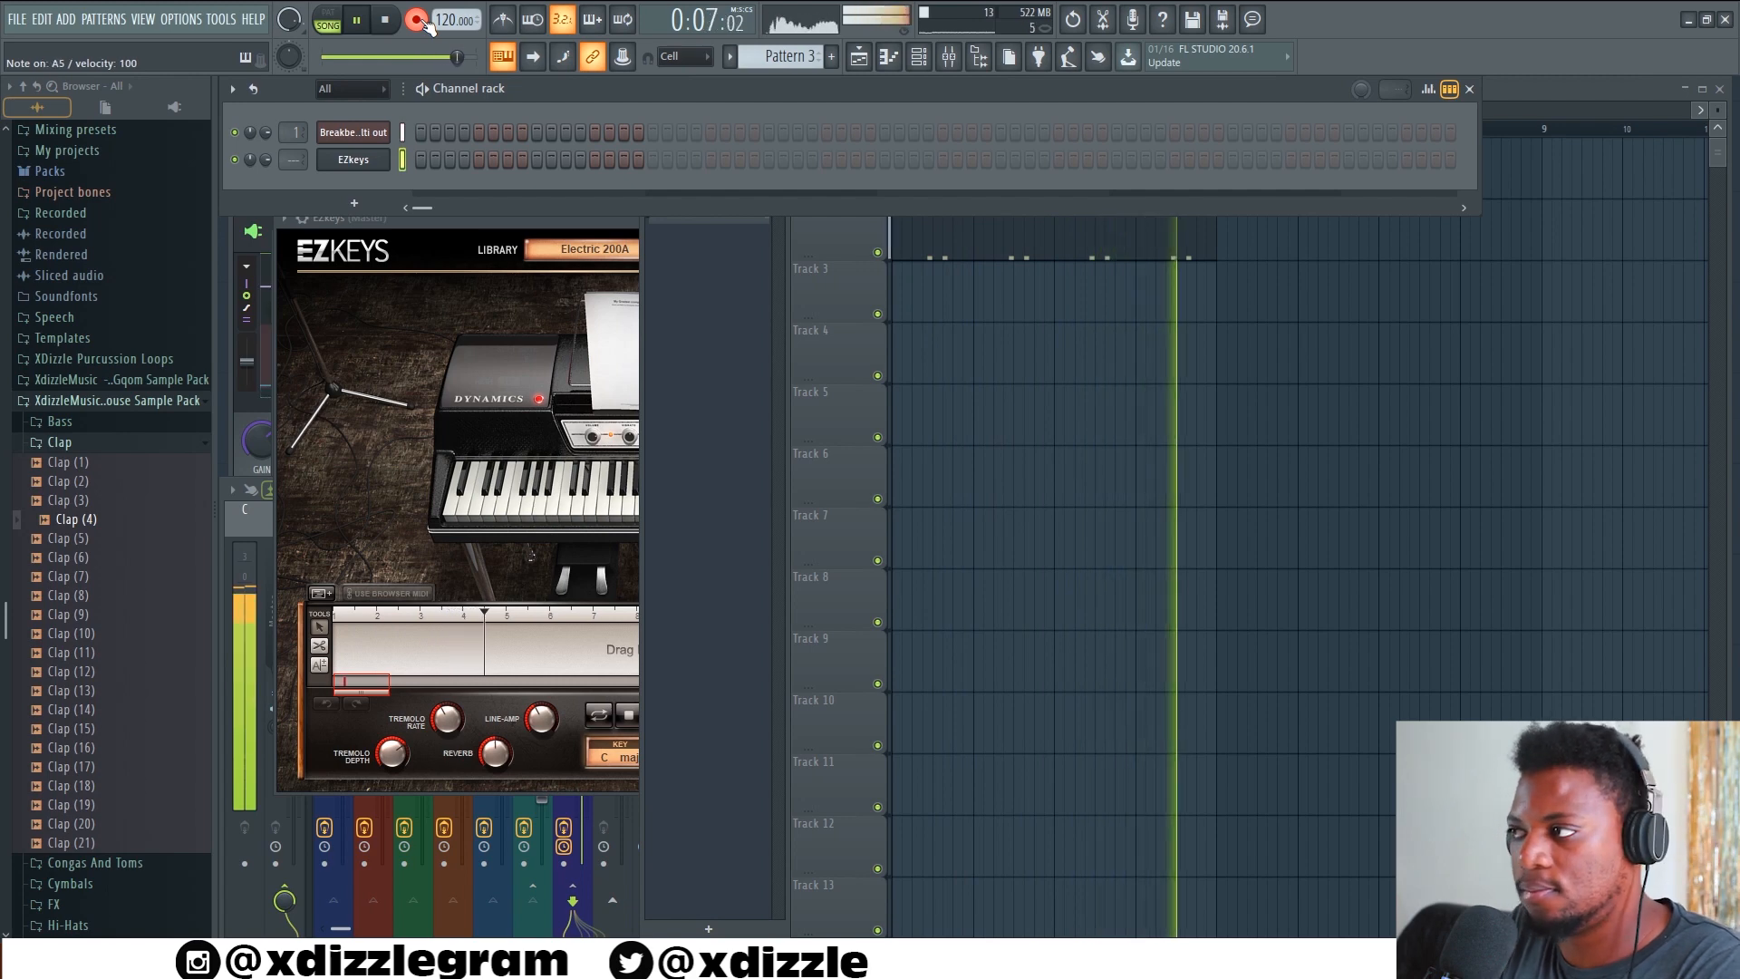
pyautogui.press('space')
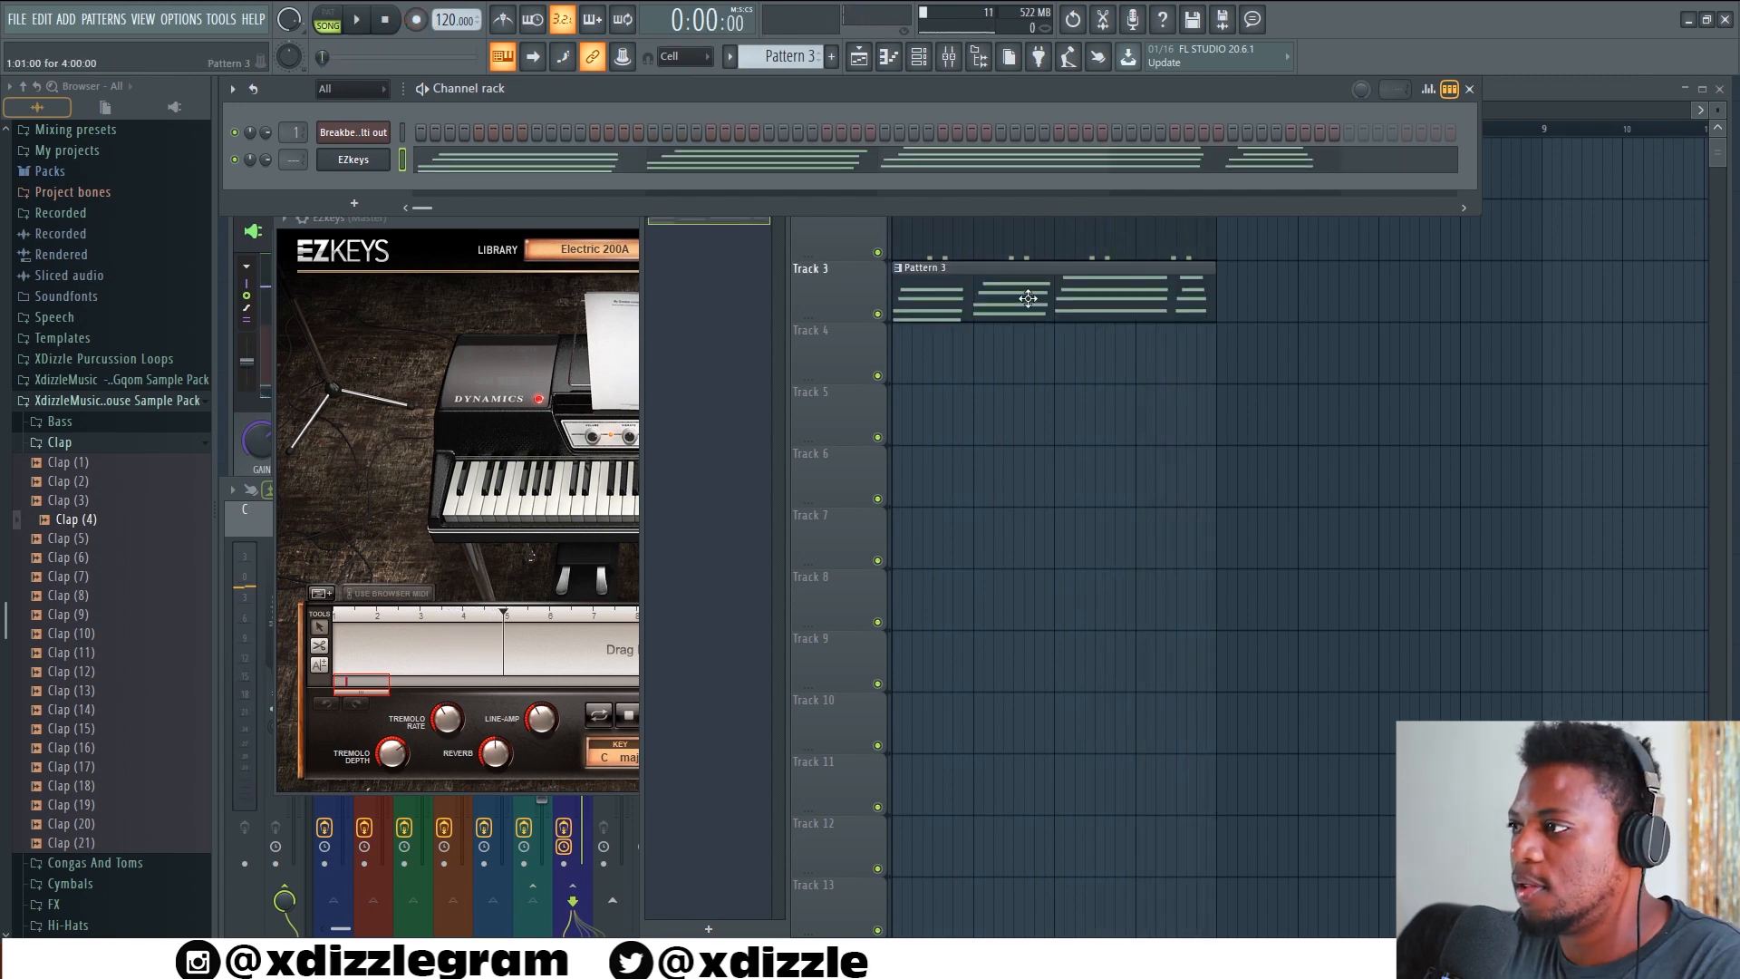
# Play the arrangement and open the Pattern 3 clip in the piano roll to examine the recorded EZkeys chords
pyautogui.doubleClick(1028, 299)
pyautogui.click(357, 20)
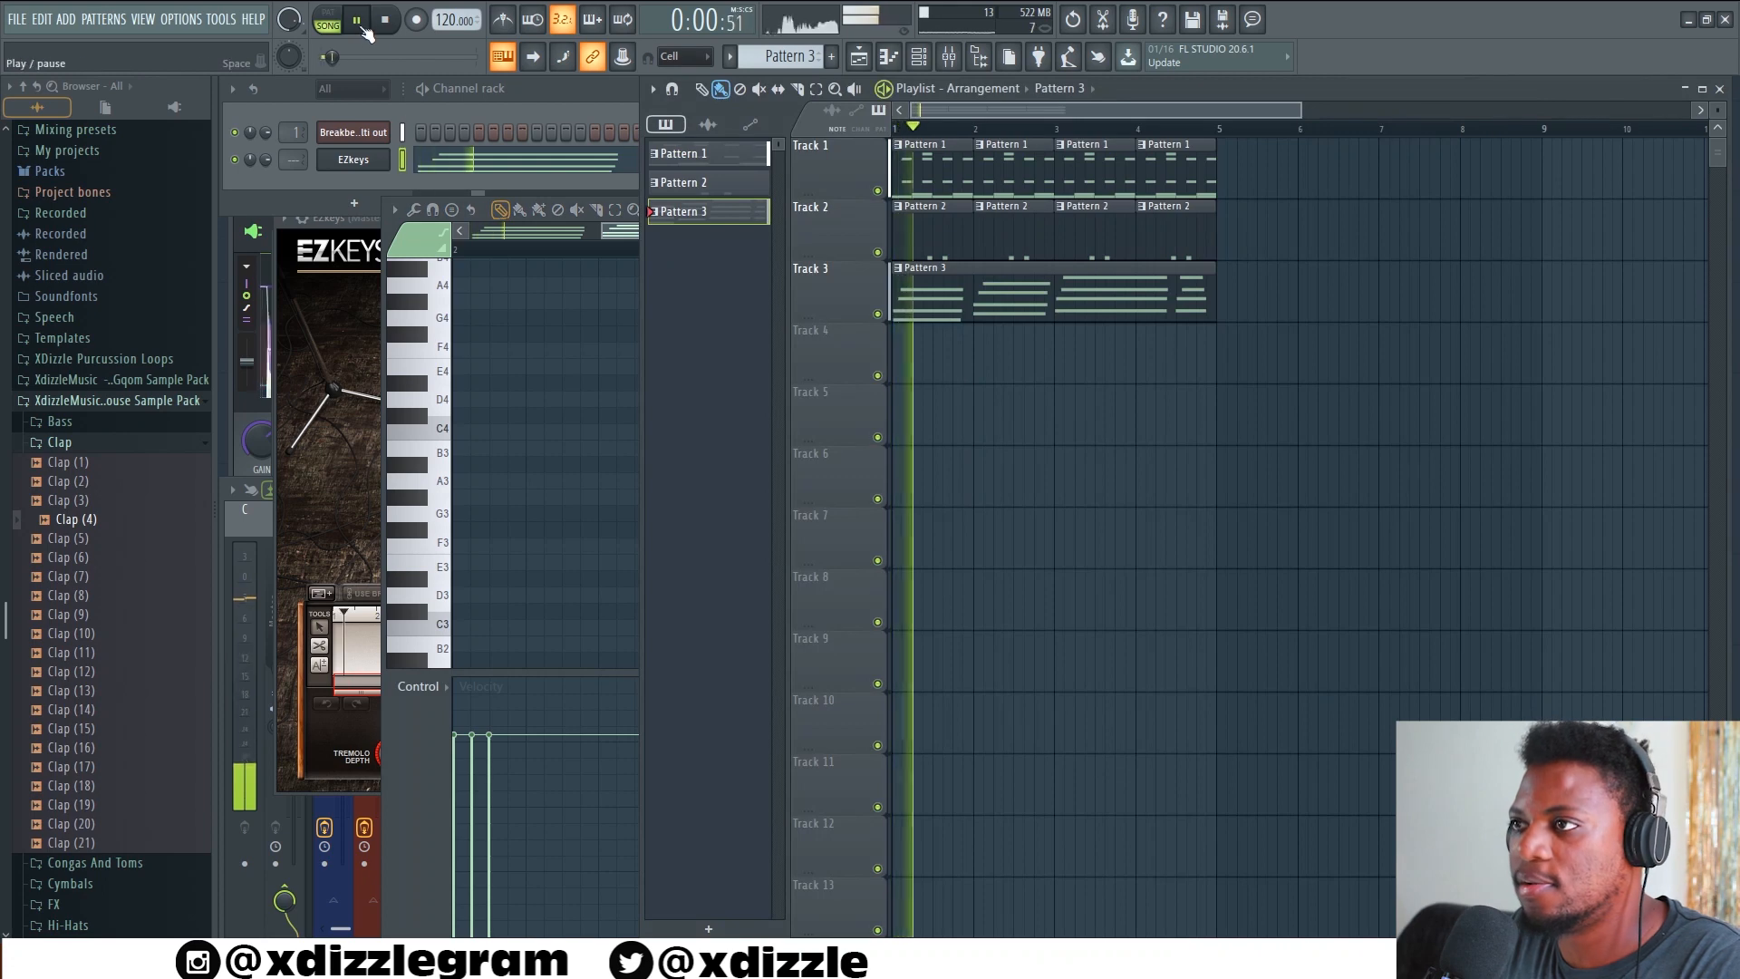
pyautogui.doubleClick(921, 308)
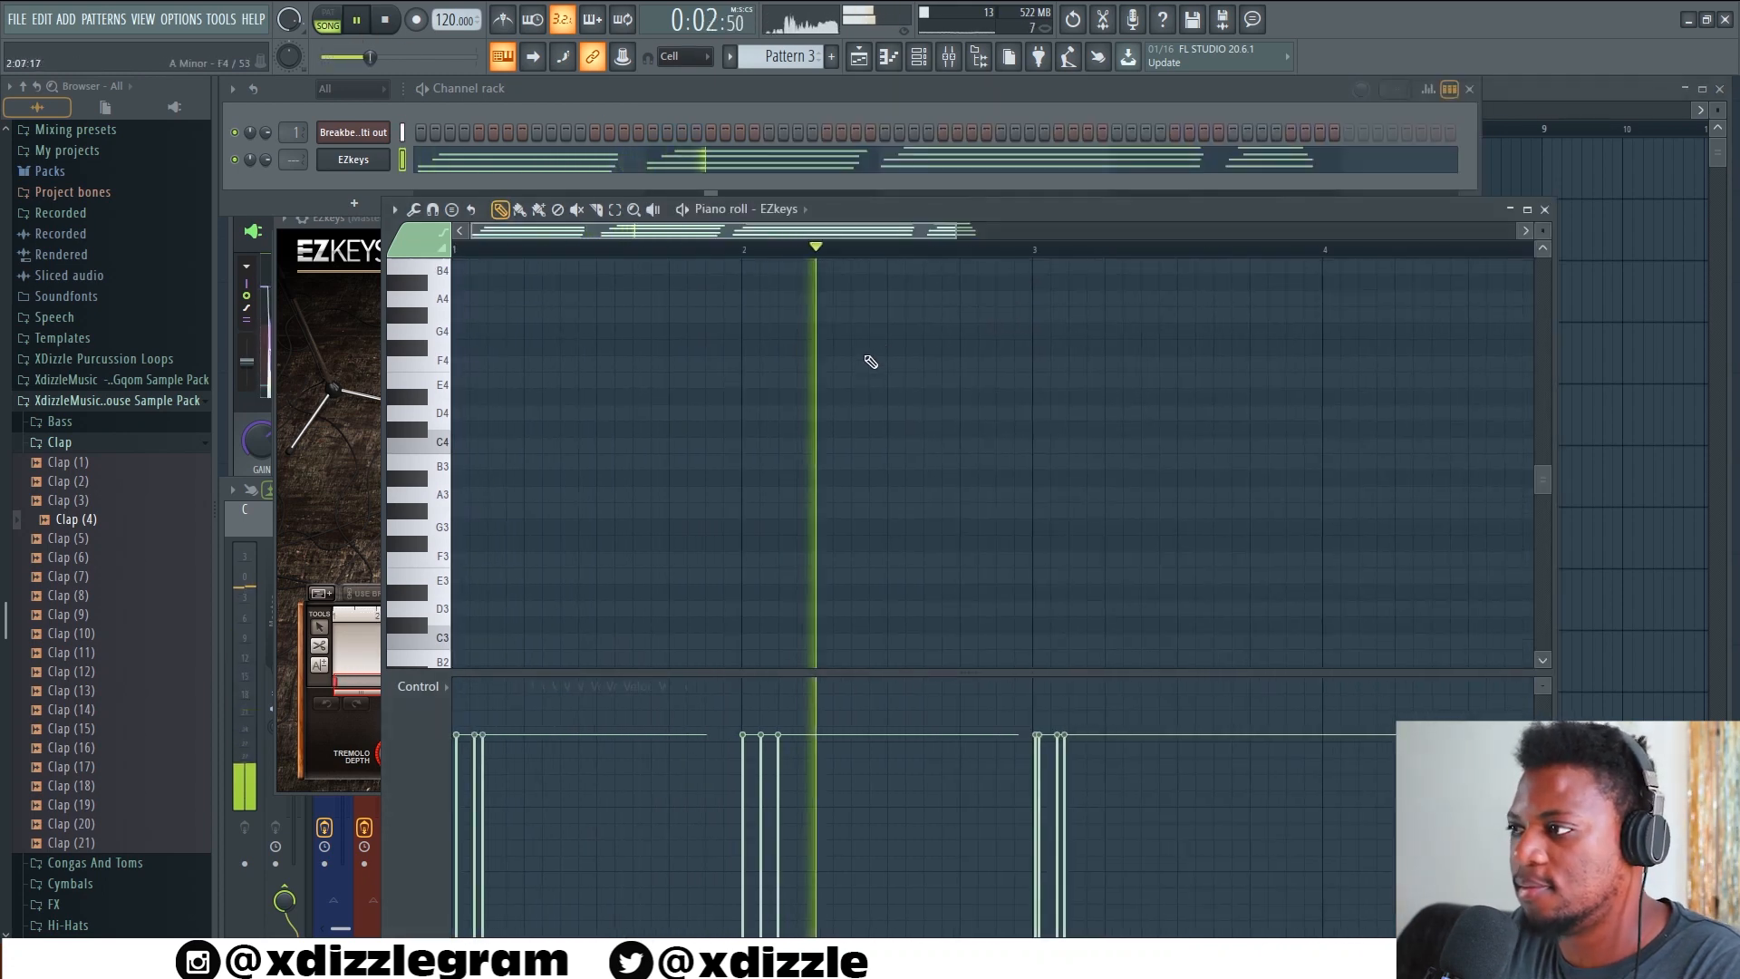
pyautogui.scroll(6, 869, 361)
pyautogui.scroll(-2, 809, 254)
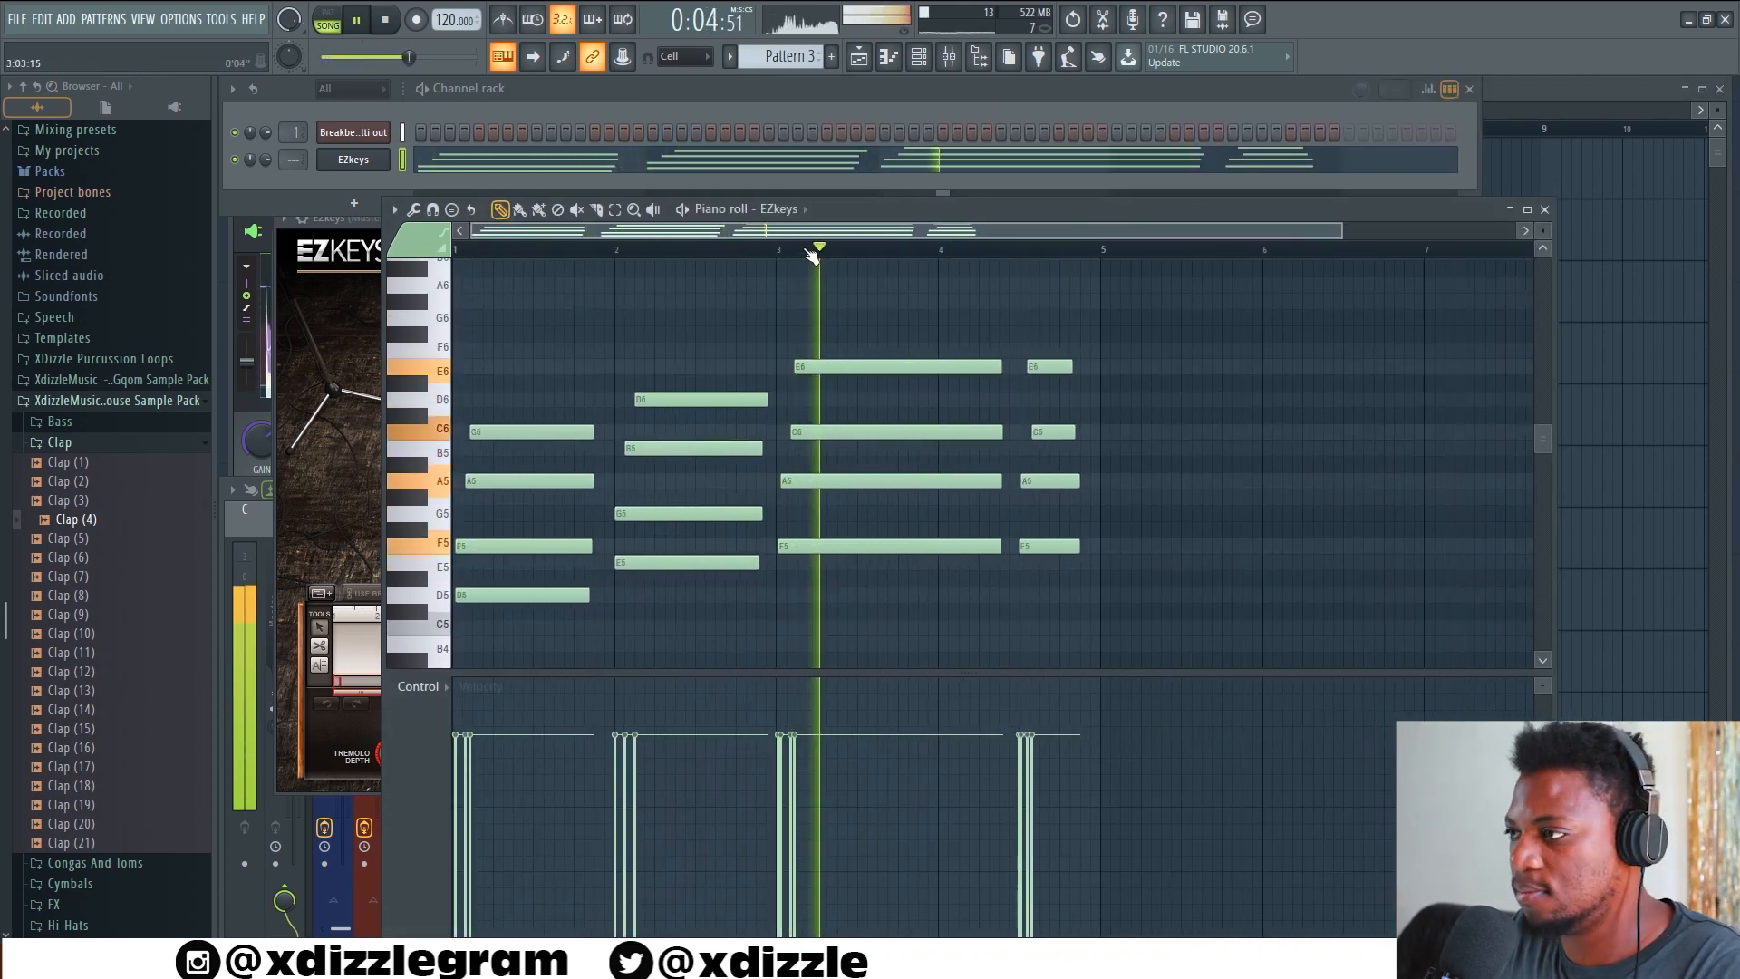
# Transpose the recorded EZkeys chords in Pattern 3 down one octave and play the arrangement from the start
pyautogui.scroll(-1, 809, 253)
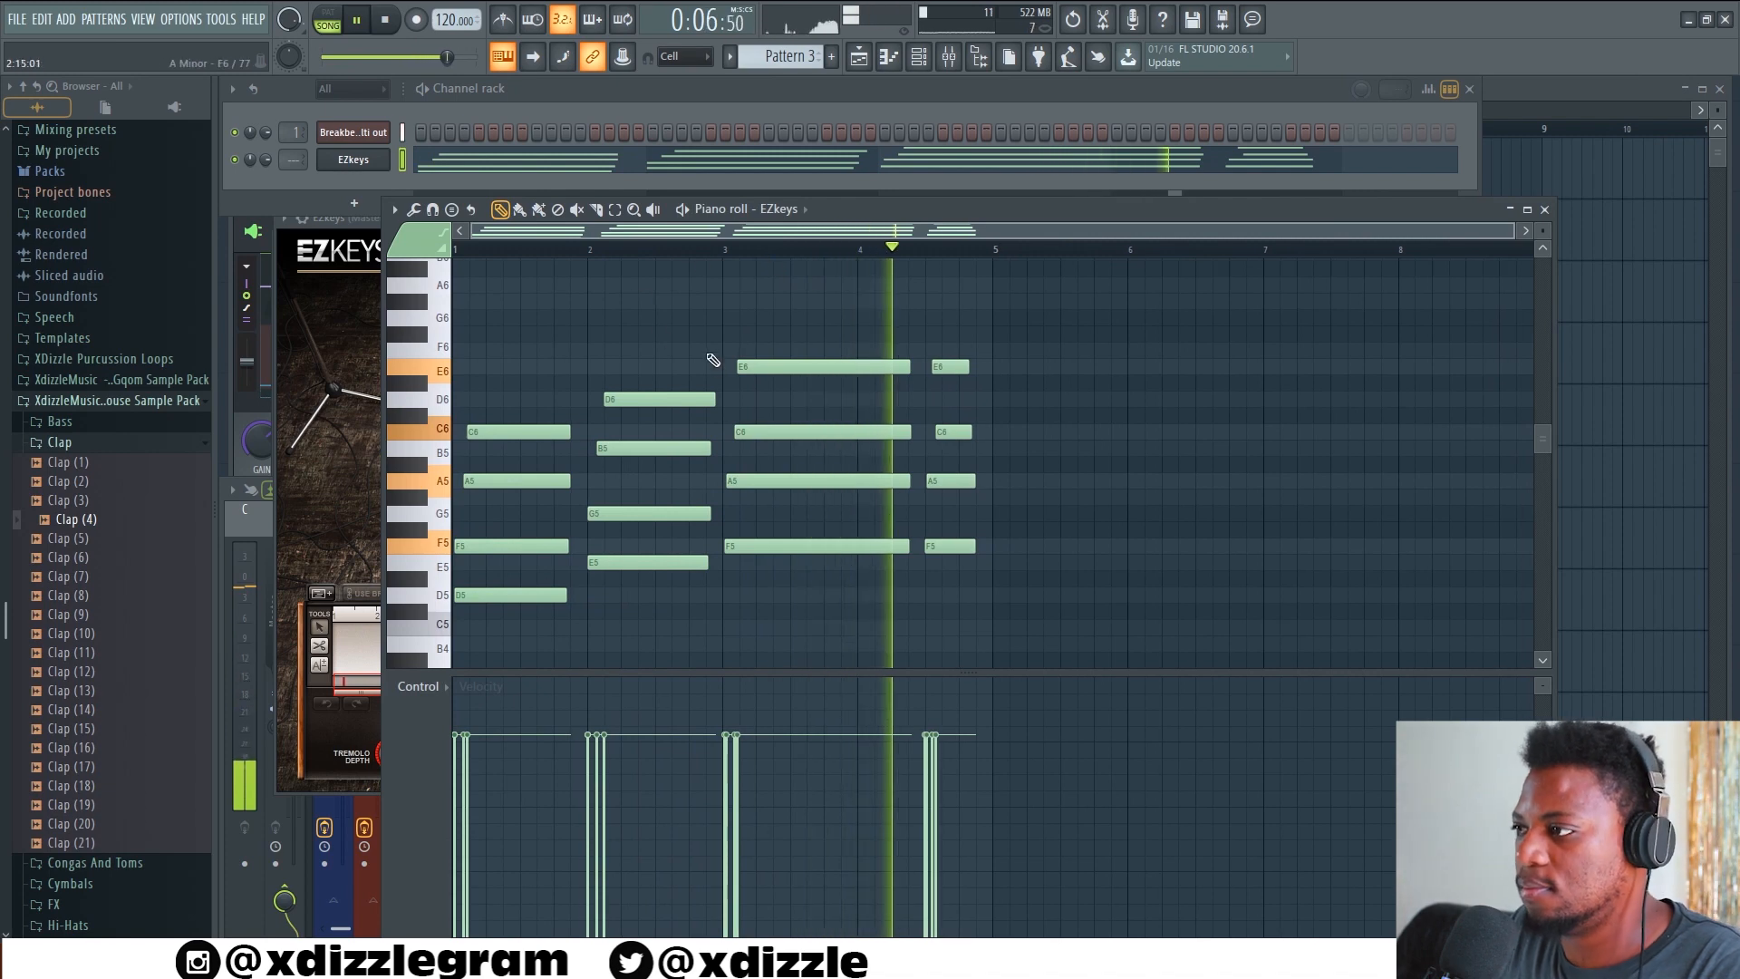
pyautogui.scroll(-3, 713, 360)
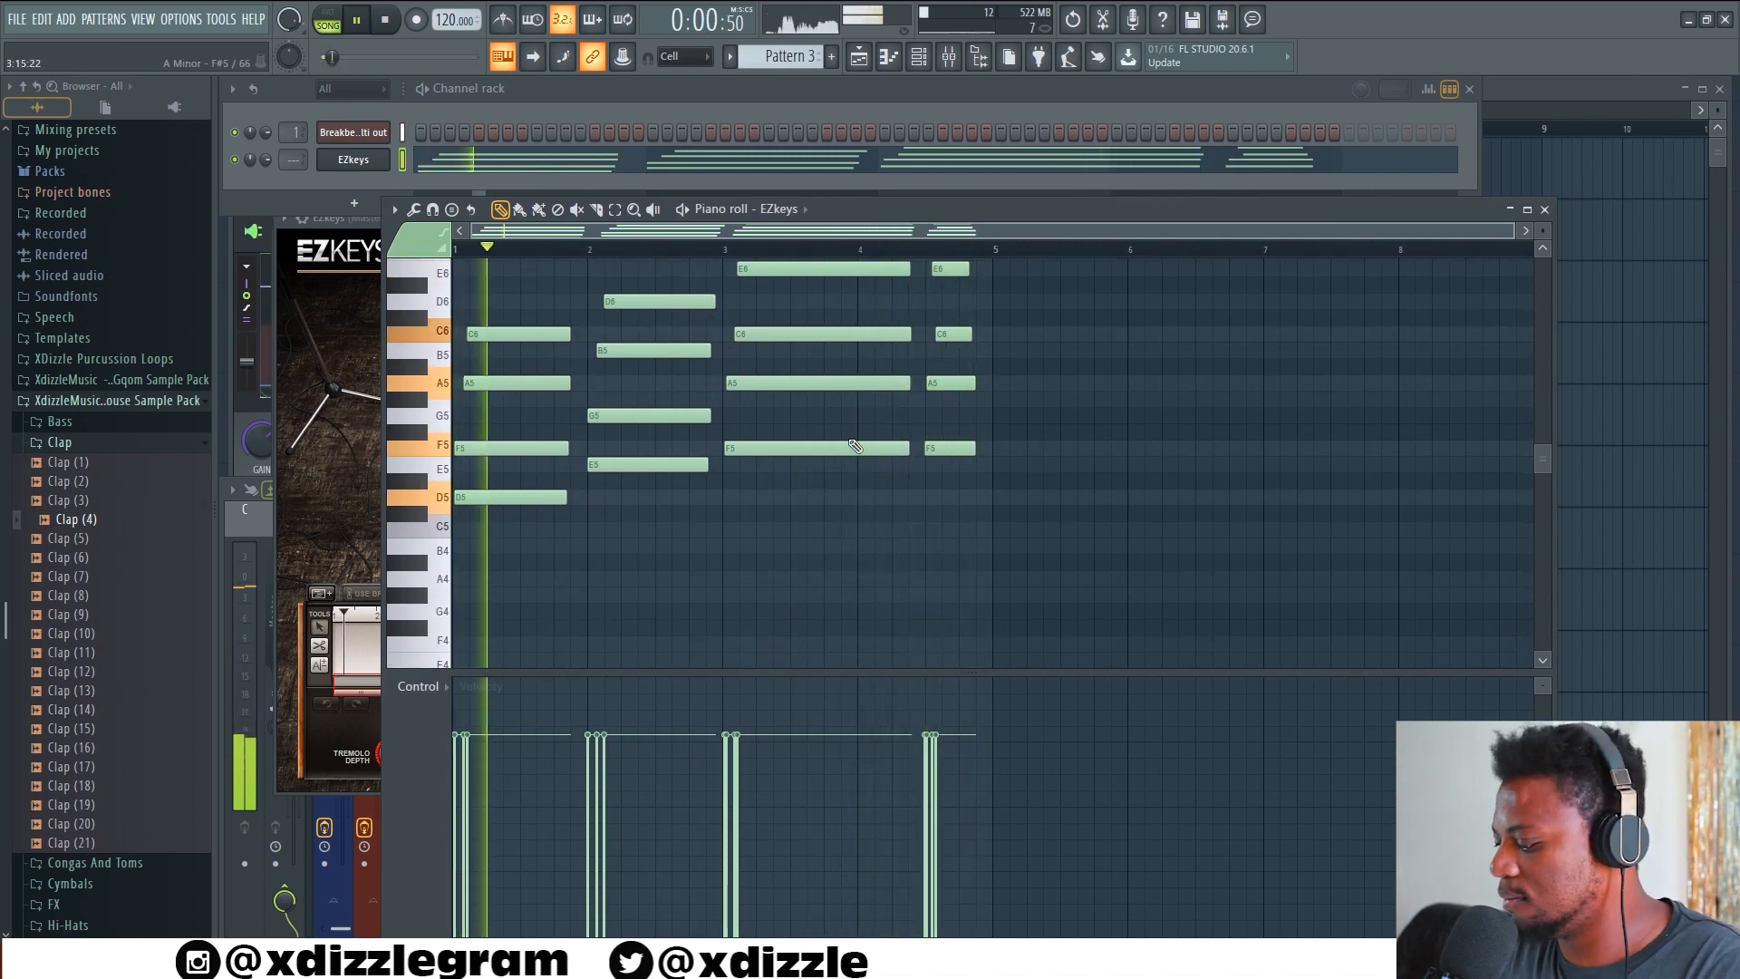
pyautogui.press('space')
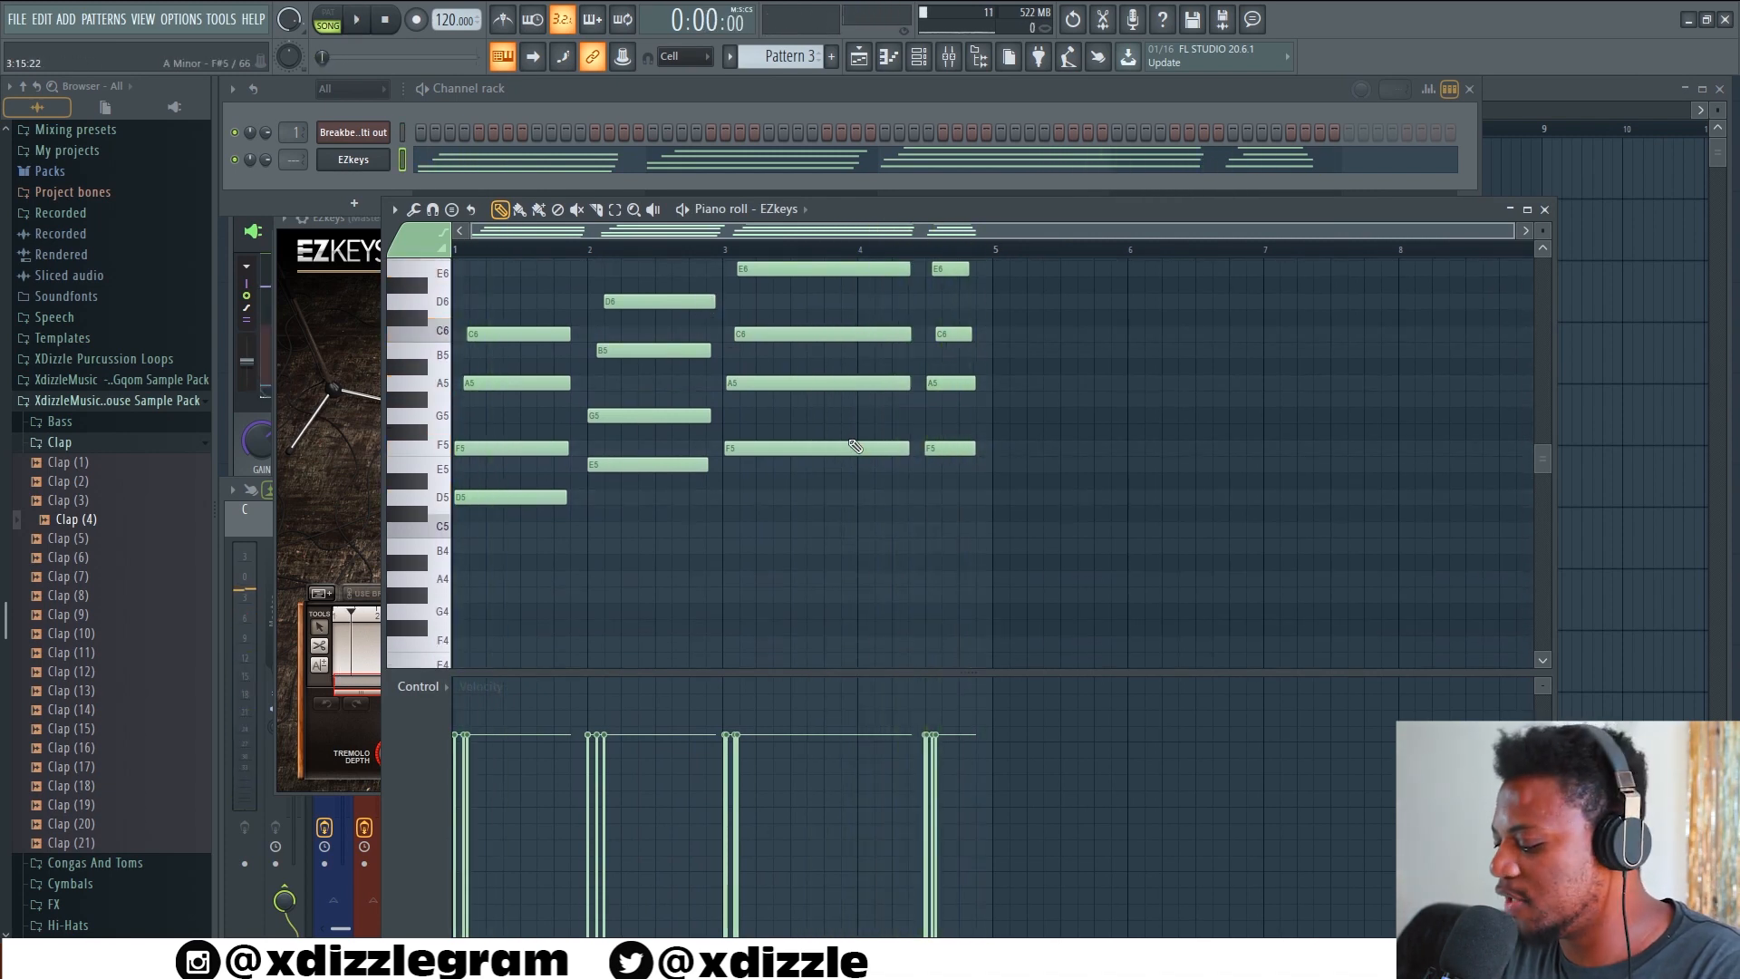
pyautogui.hotkey('ctrl', 'Down')
pyautogui.scroll(-4, 850, 449)
pyautogui.press('space')
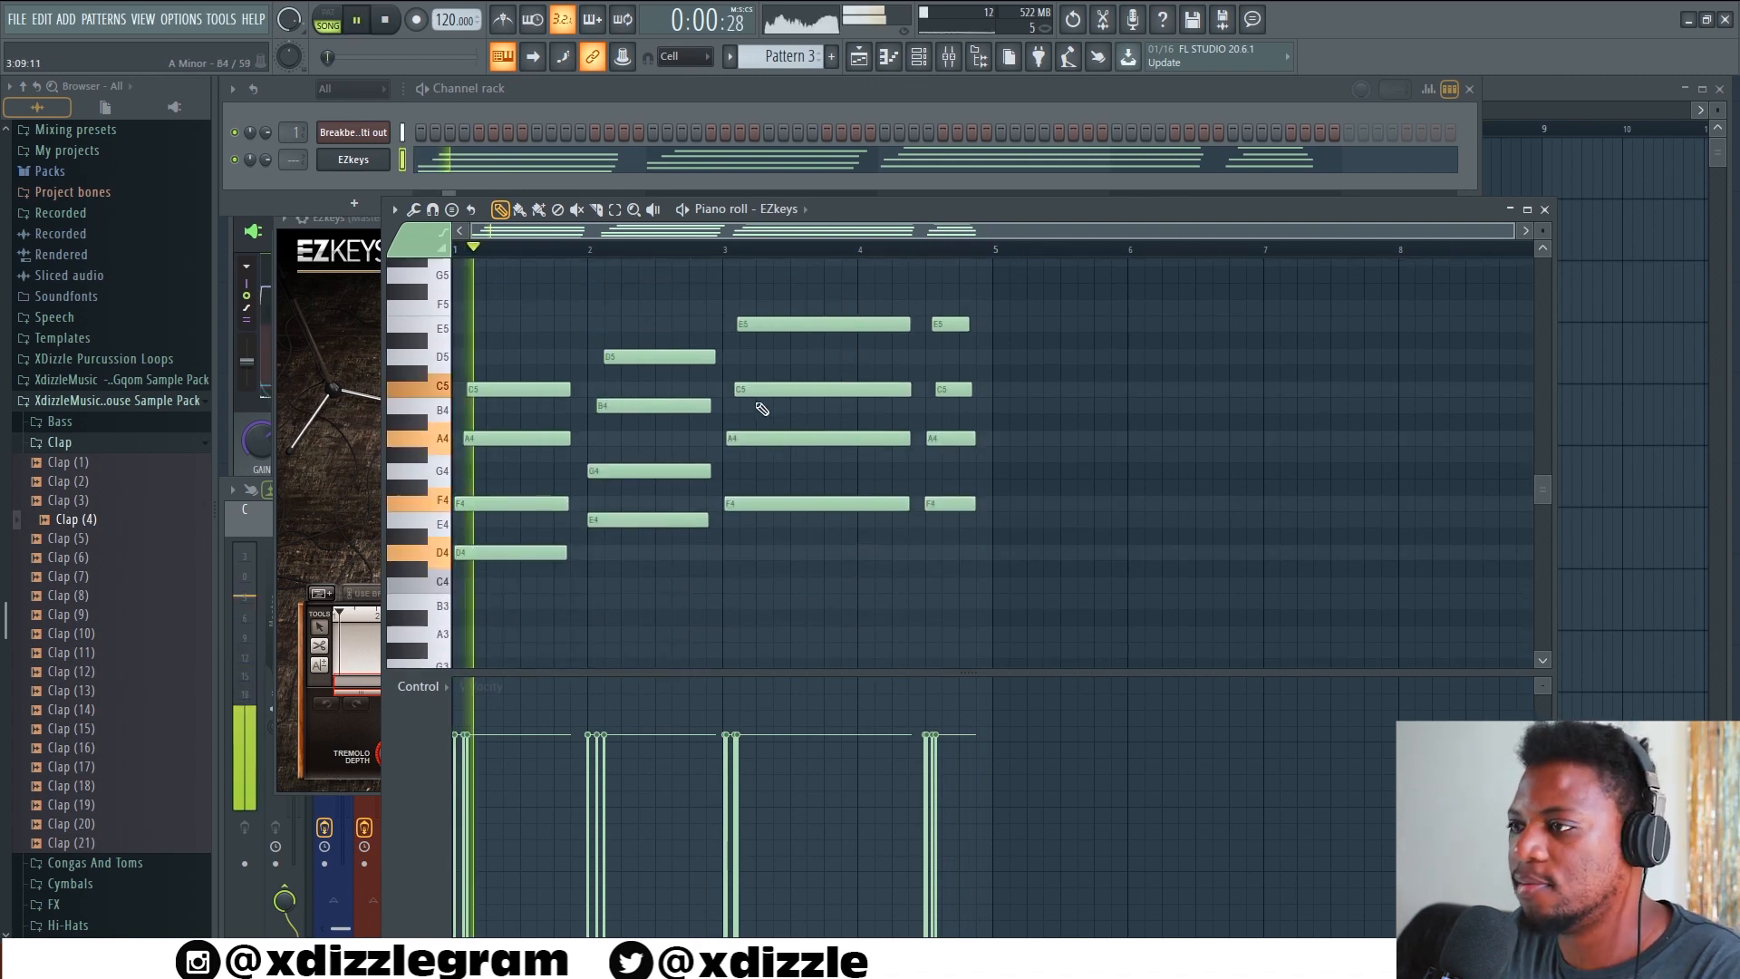
# Balance the EZkeys channel volume by ear during playback and enlarge the piano roll's note area above the velocity lane
pyautogui.moveTo(264, 160); pyautogui.dragTo(264, 171)
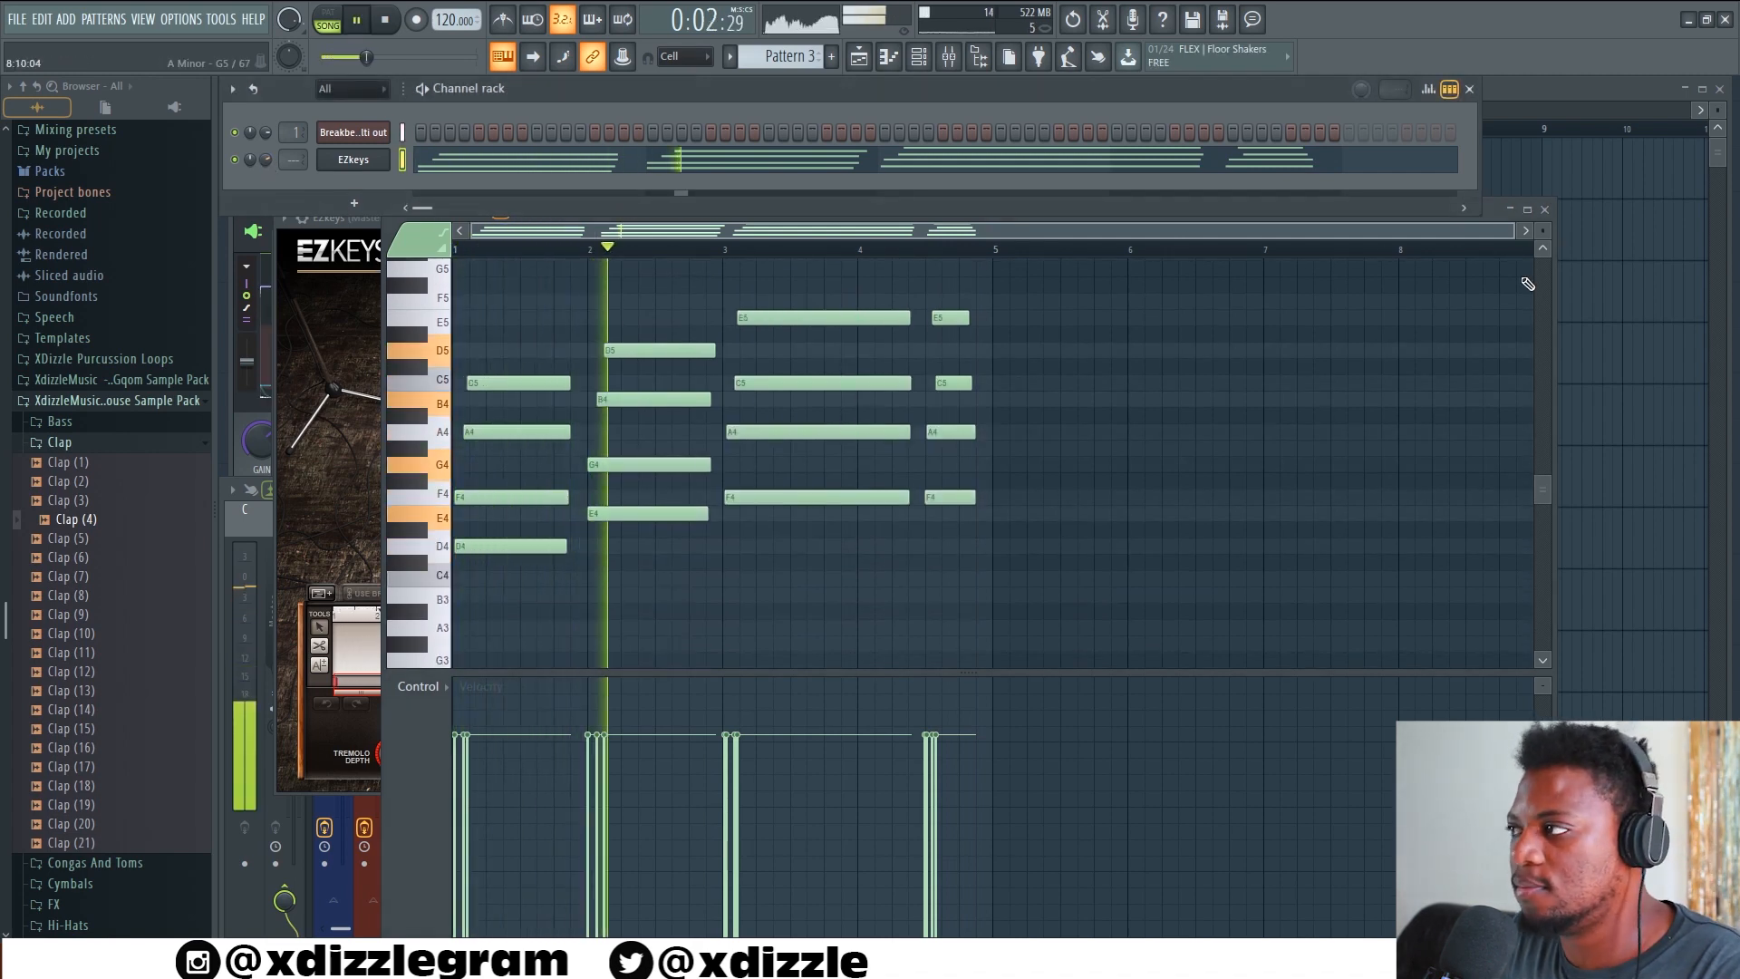
pyautogui.click(1542, 251)
pyautogui.scroll(-2, 1183, 328)
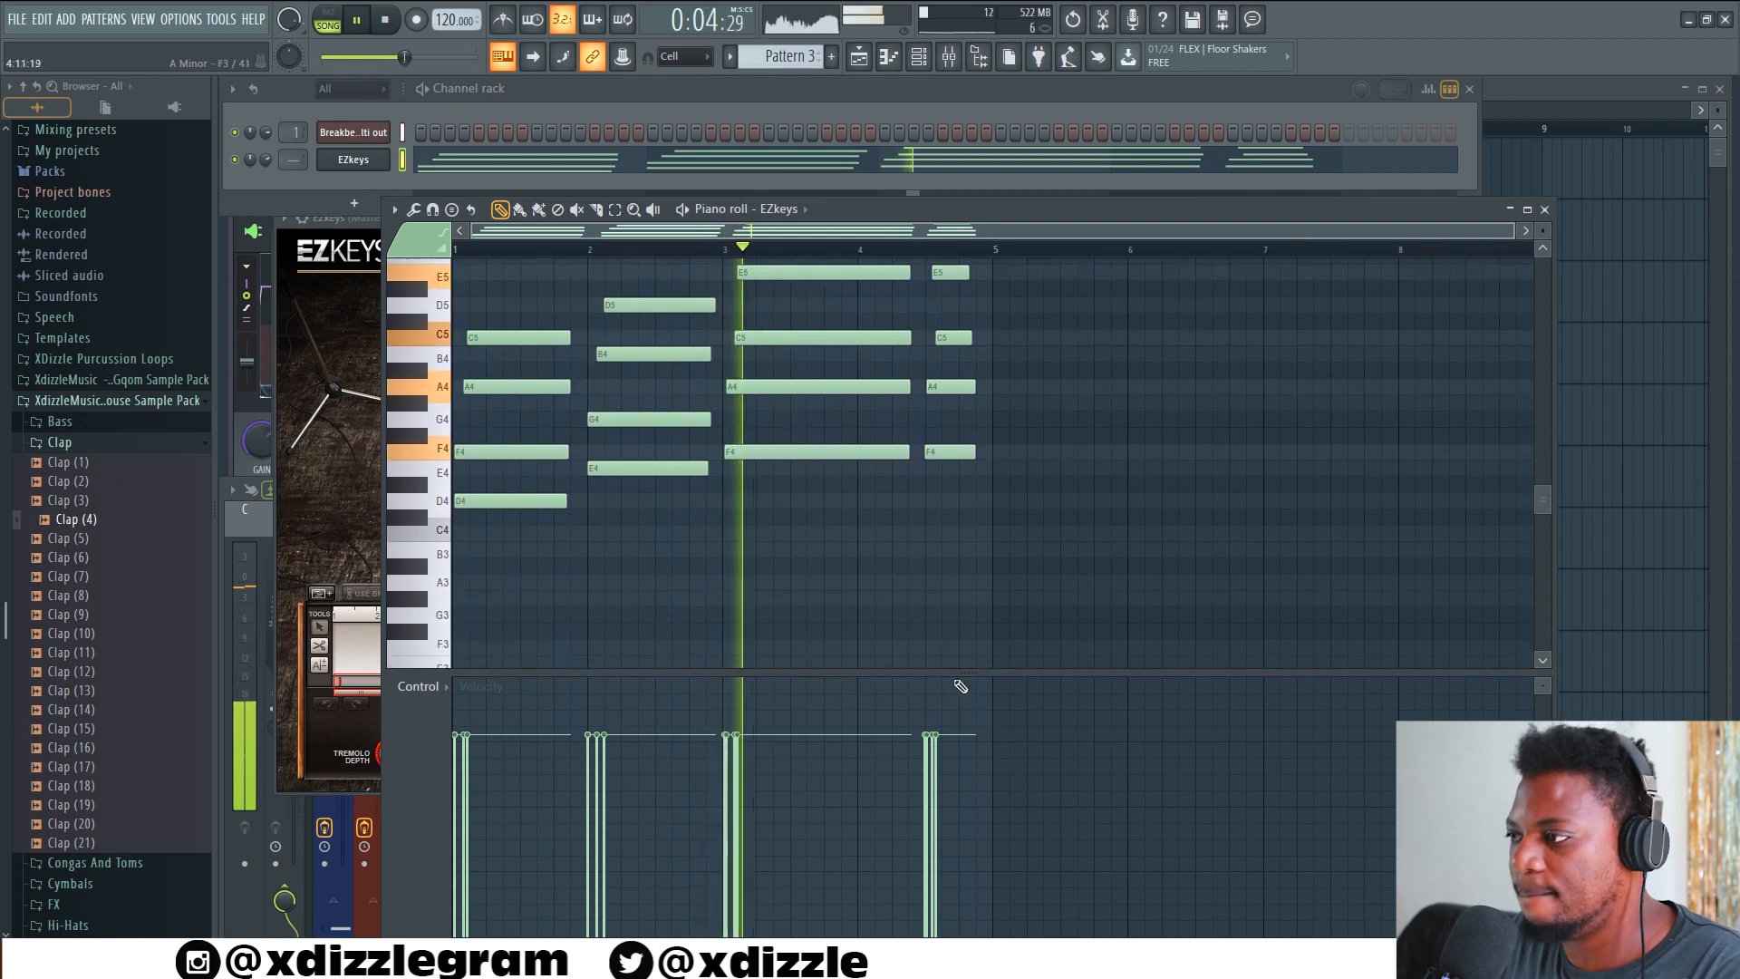
pyautogui.moveTo(1014, 673); pyautogui.dragTo(1003, 752)
pyautogui.scroll(2, 1126, 314)
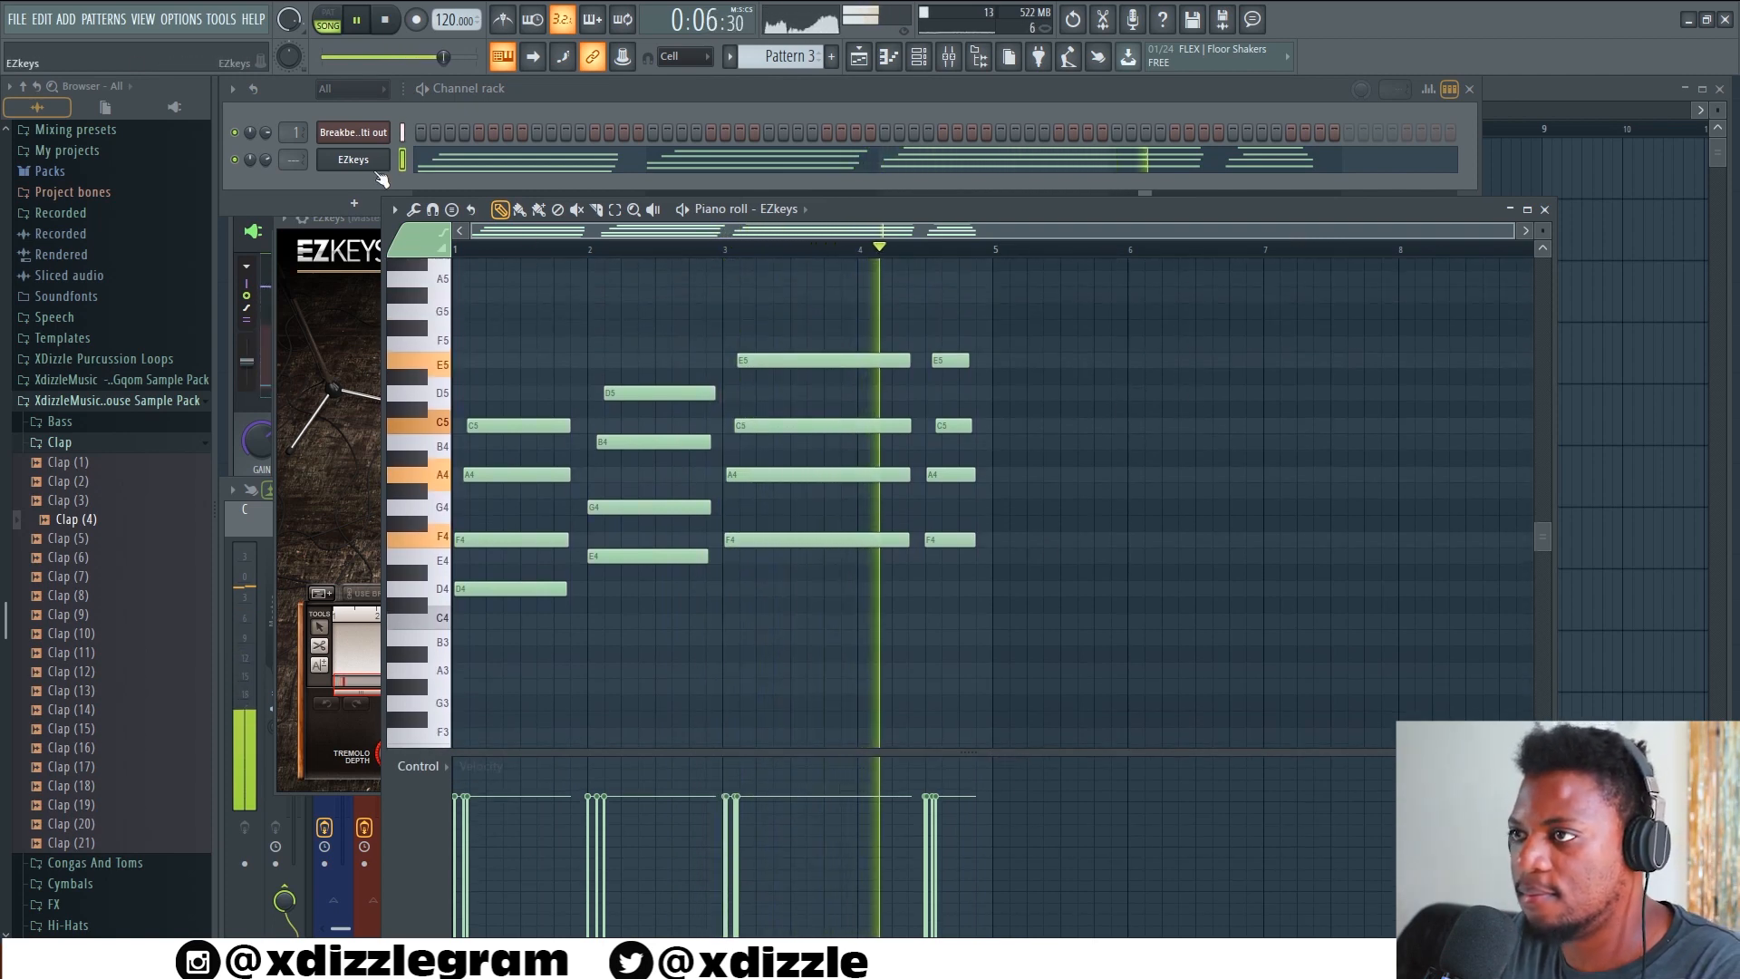
pyautogui.moveTo(267, 158); pyautogui.dragTo(266, 149)
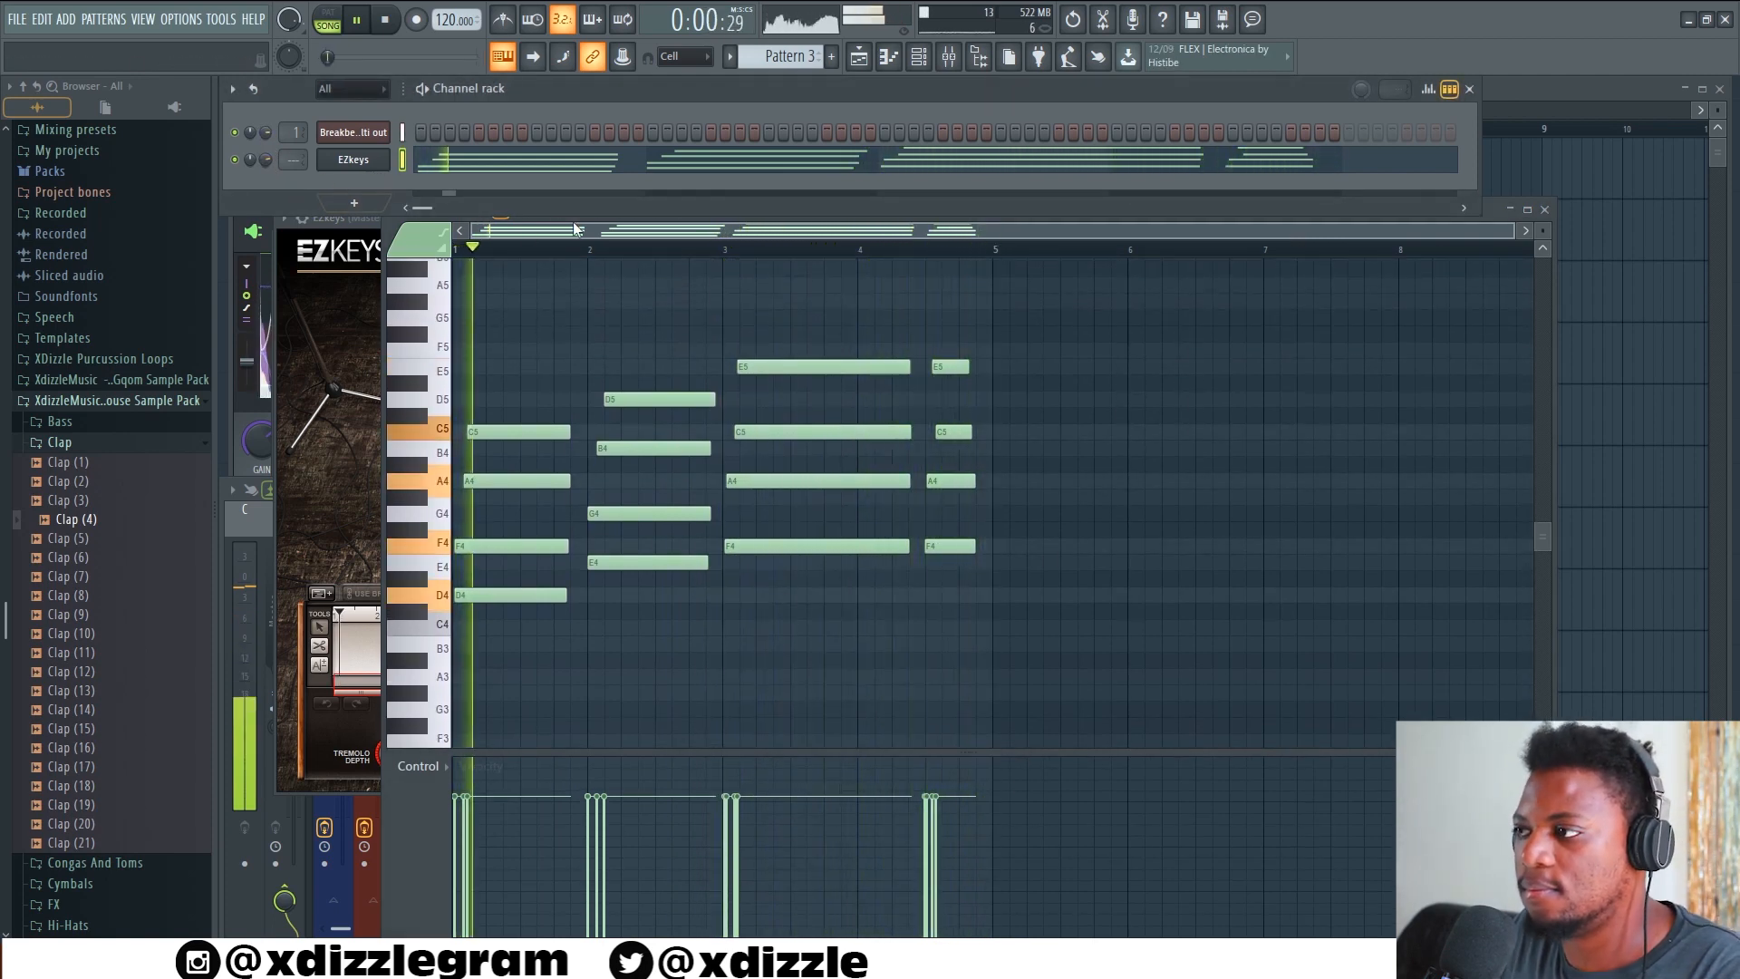
# Inspect the Soundgoodizer effect on the Drum mix mixer track and restart playback
pyautogui.click(1558, 91)
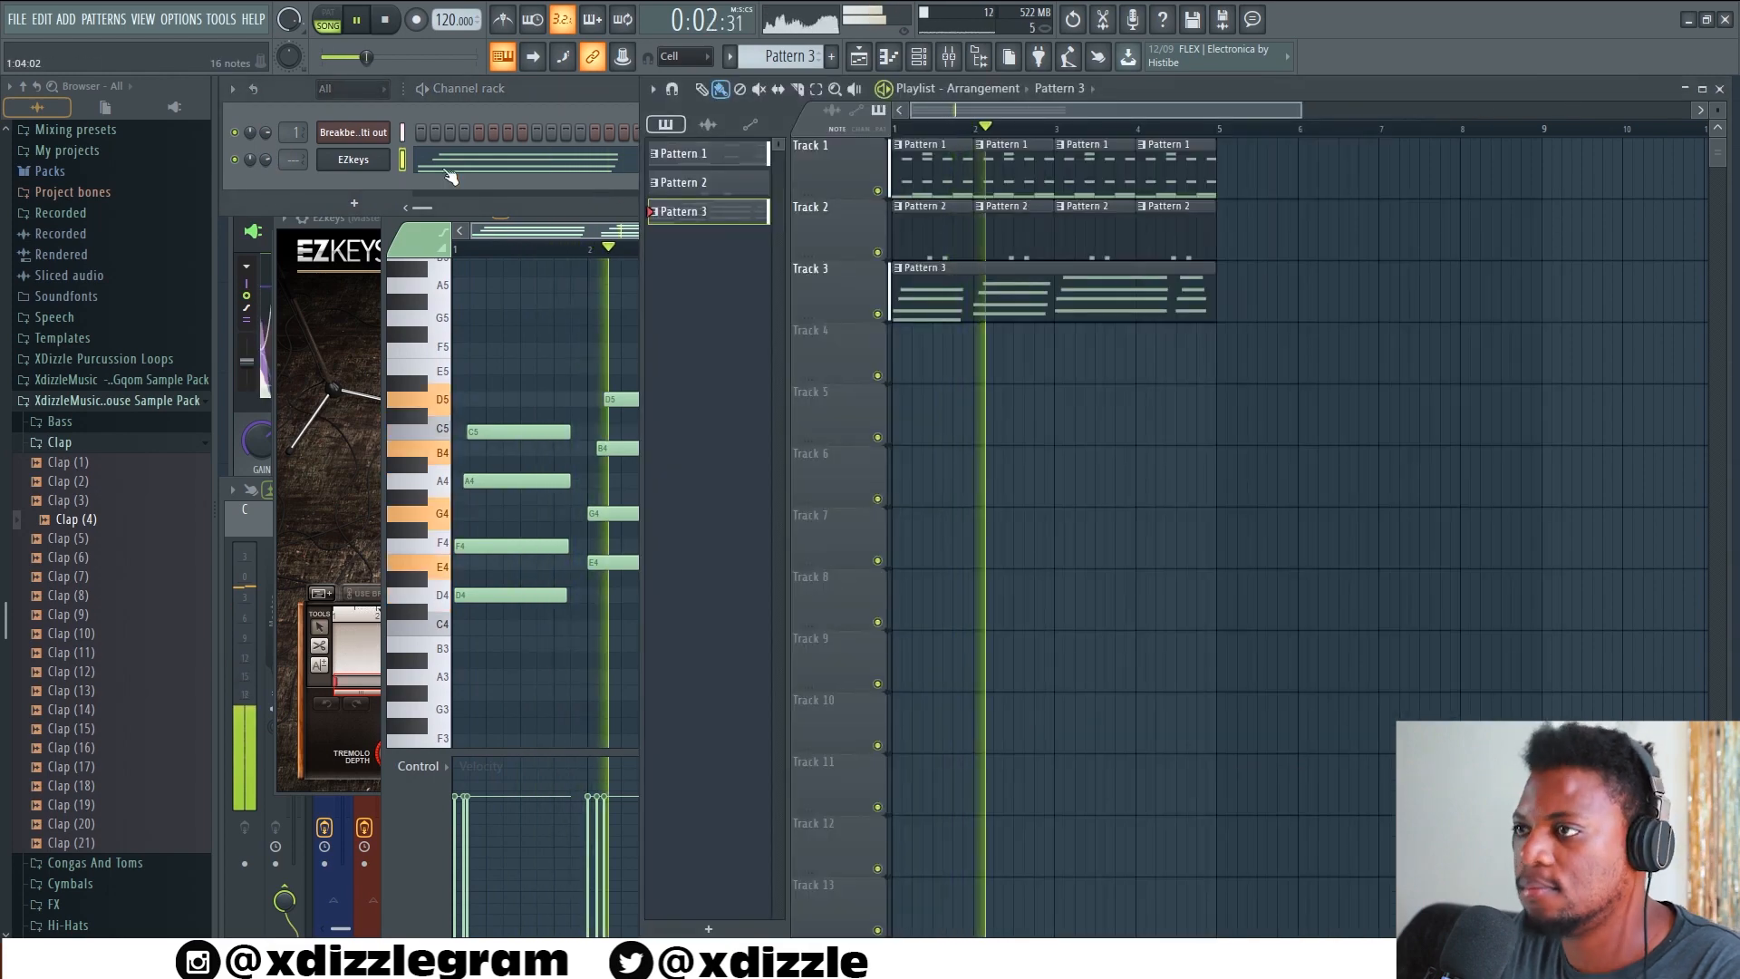
pyautogui.click(249, 583)
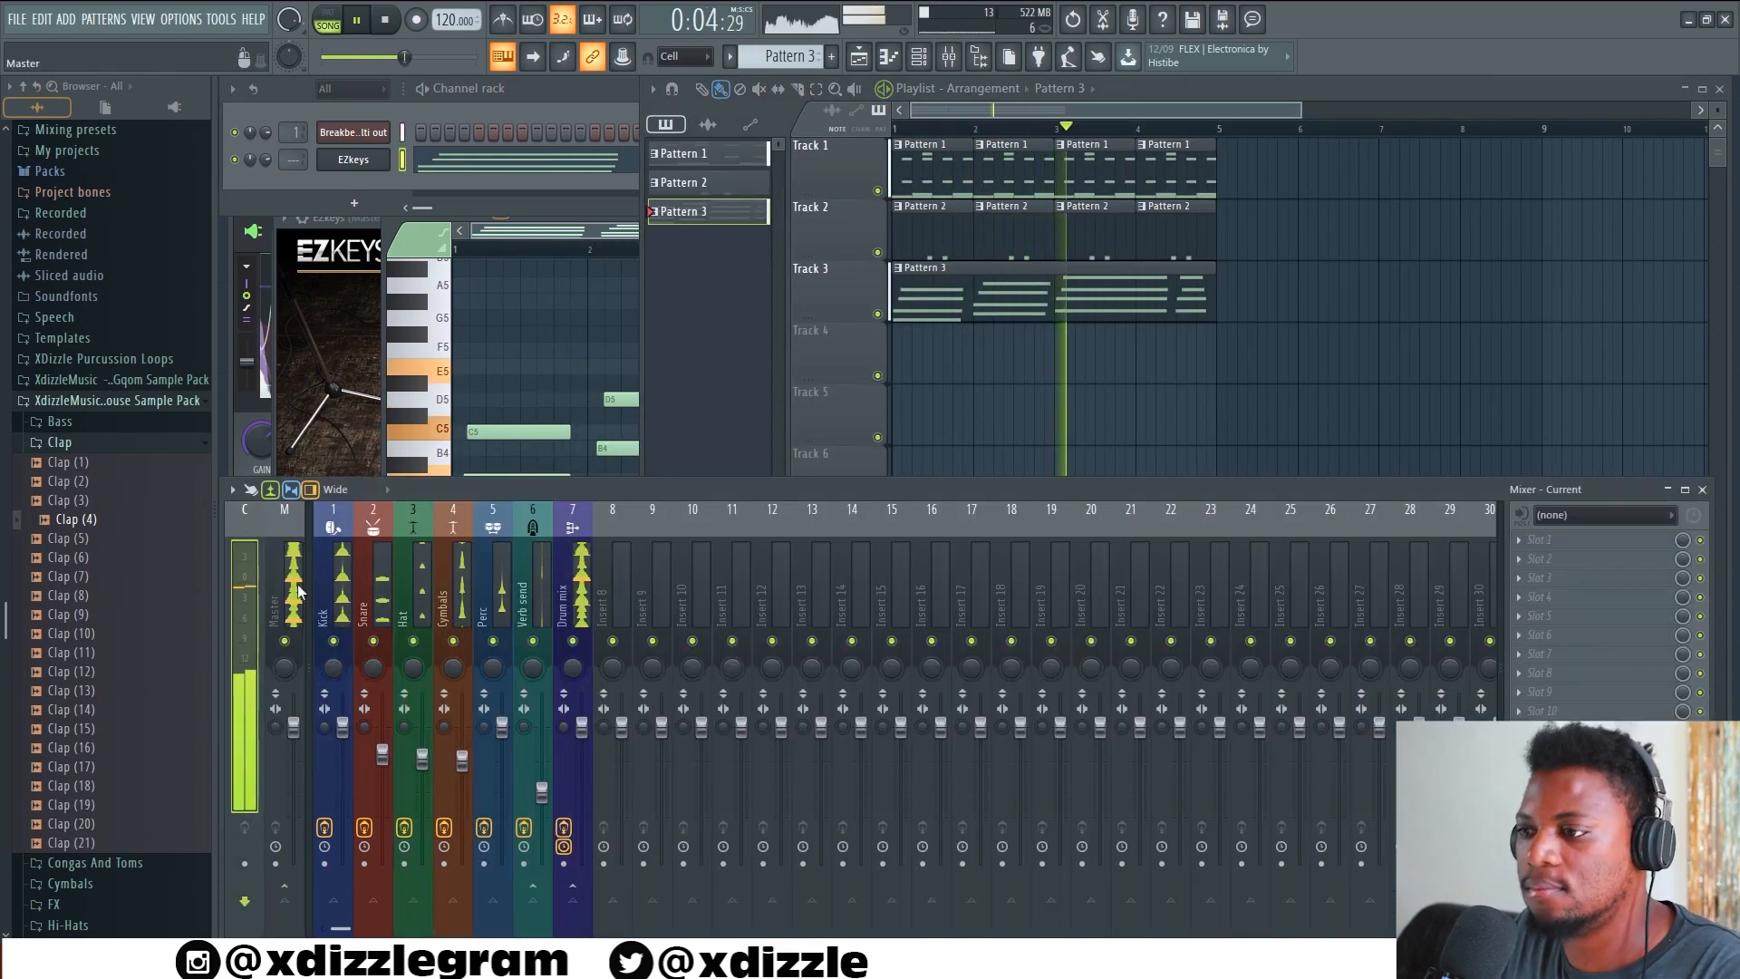
pyautogui.click(571, 600)
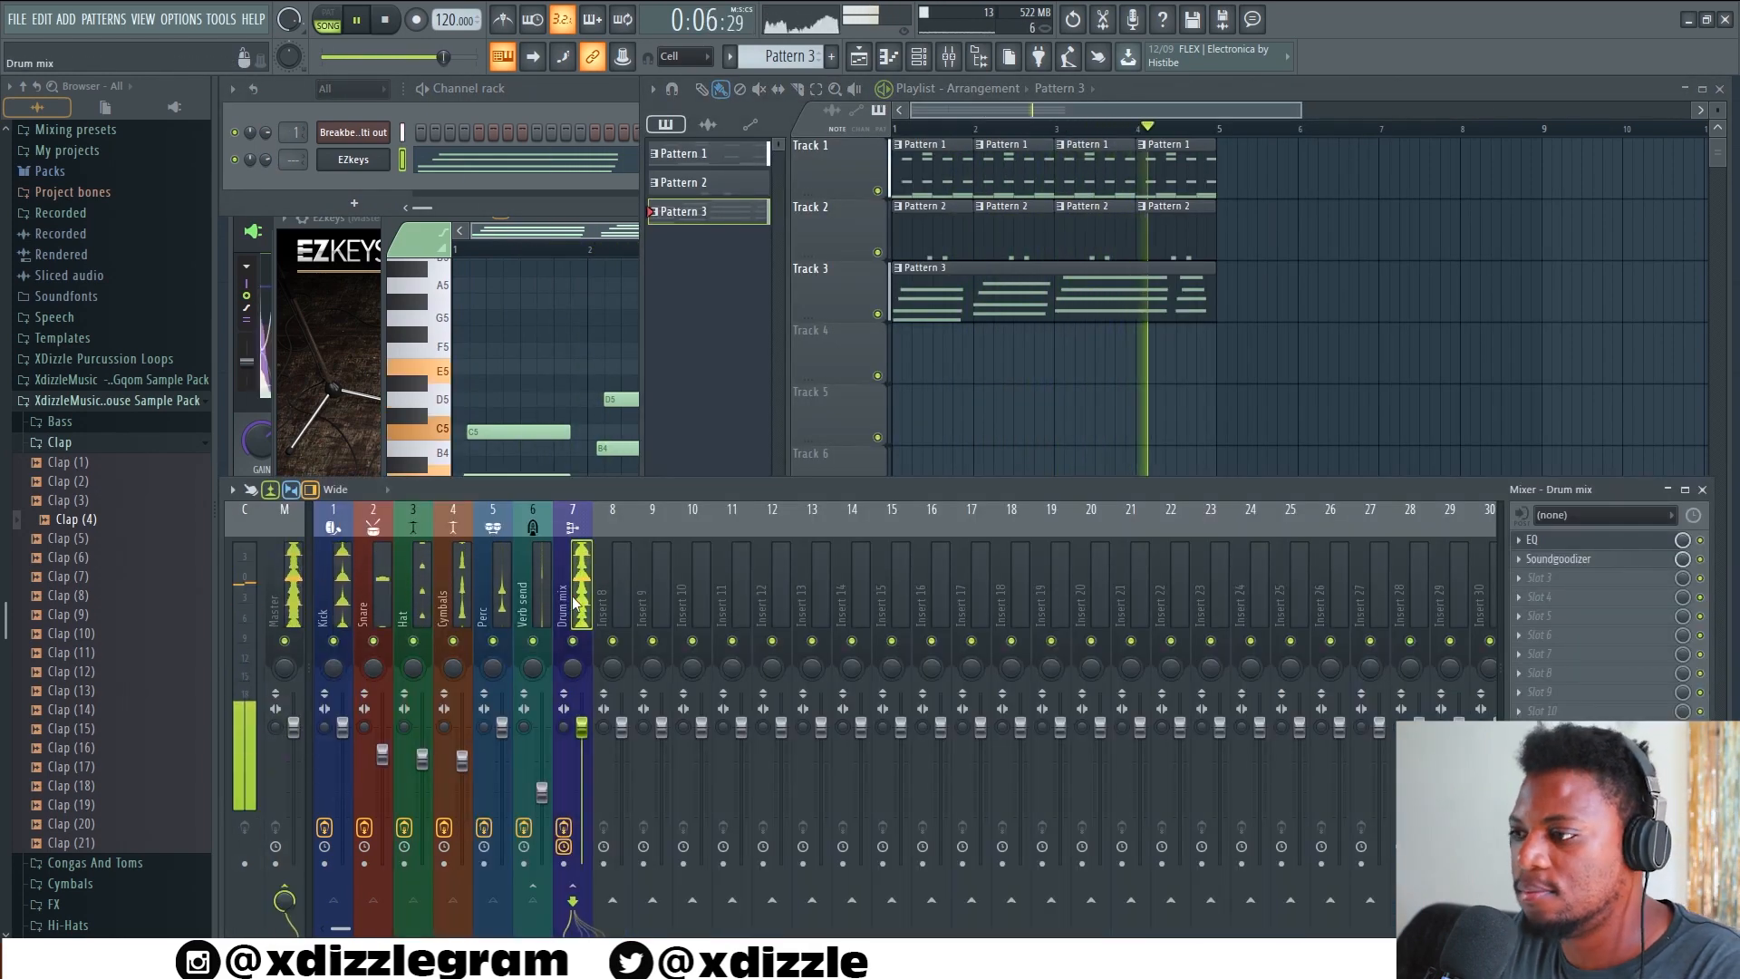
pyautogui.click(1568, 561)
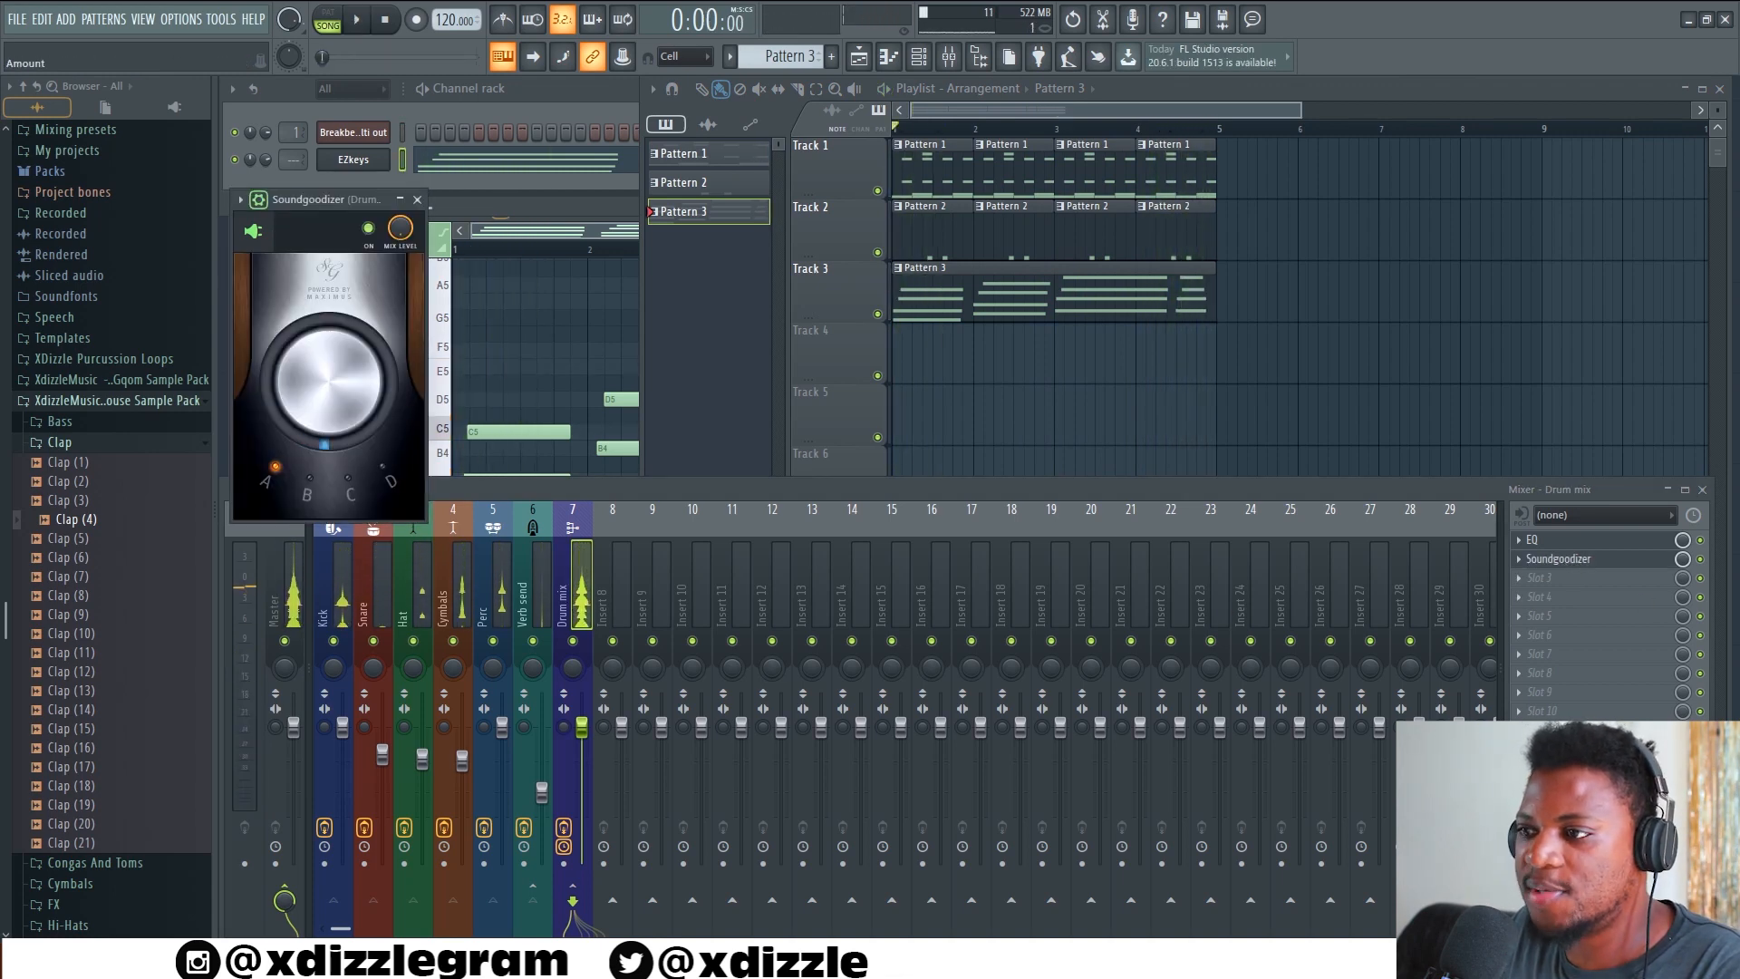
pyautogui.press('space')
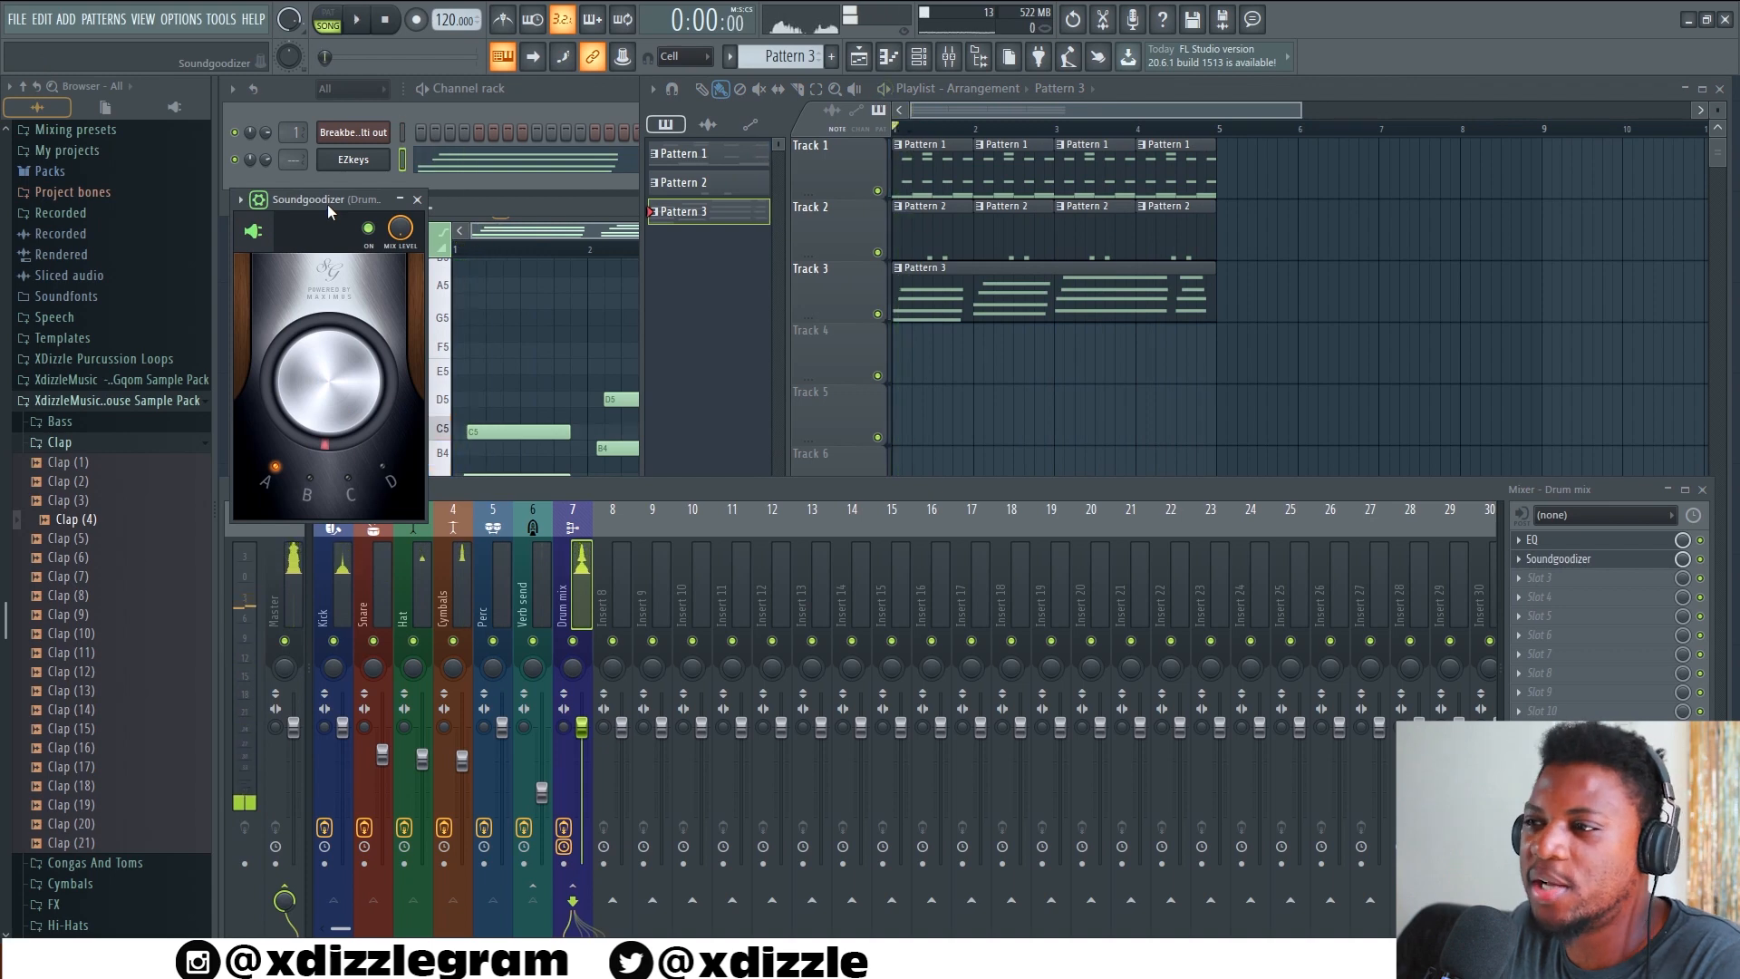
pyautogui.moveTo(328, 205); pyautogui.dragTo(341, 209)
pyautogui.click(429, 204)
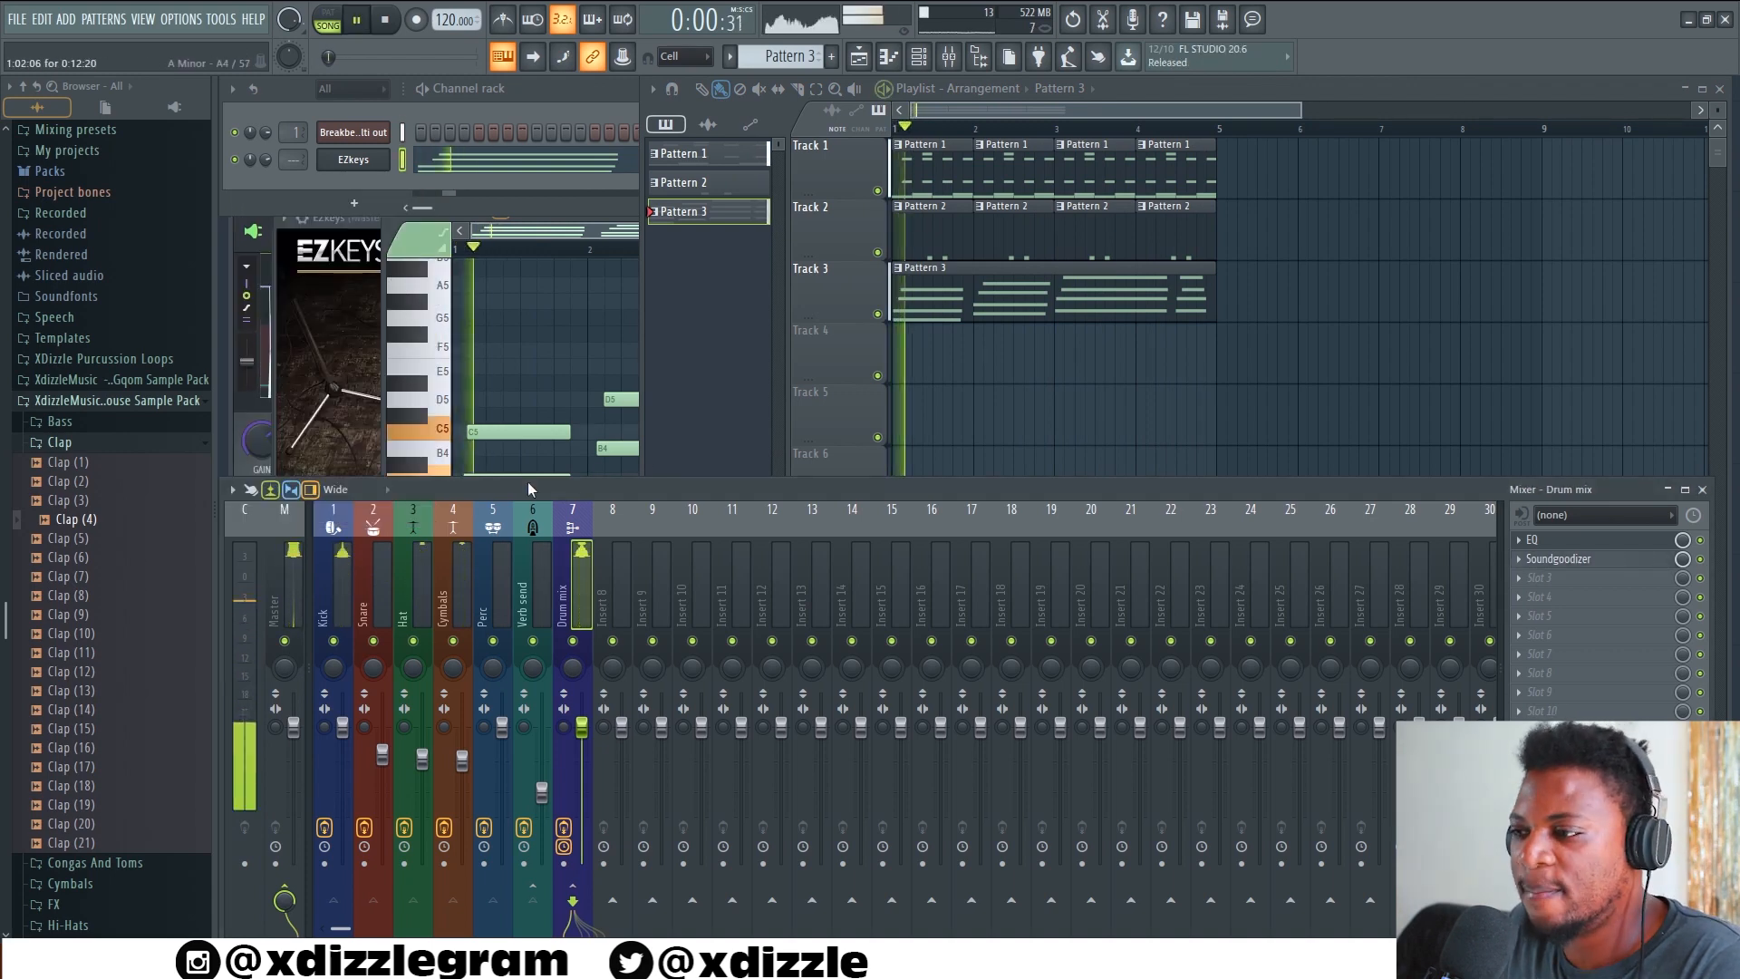
# Raise the threshold of the COMP effect on the Kick mixer track and close its window
pyautogui.click(342, 594)
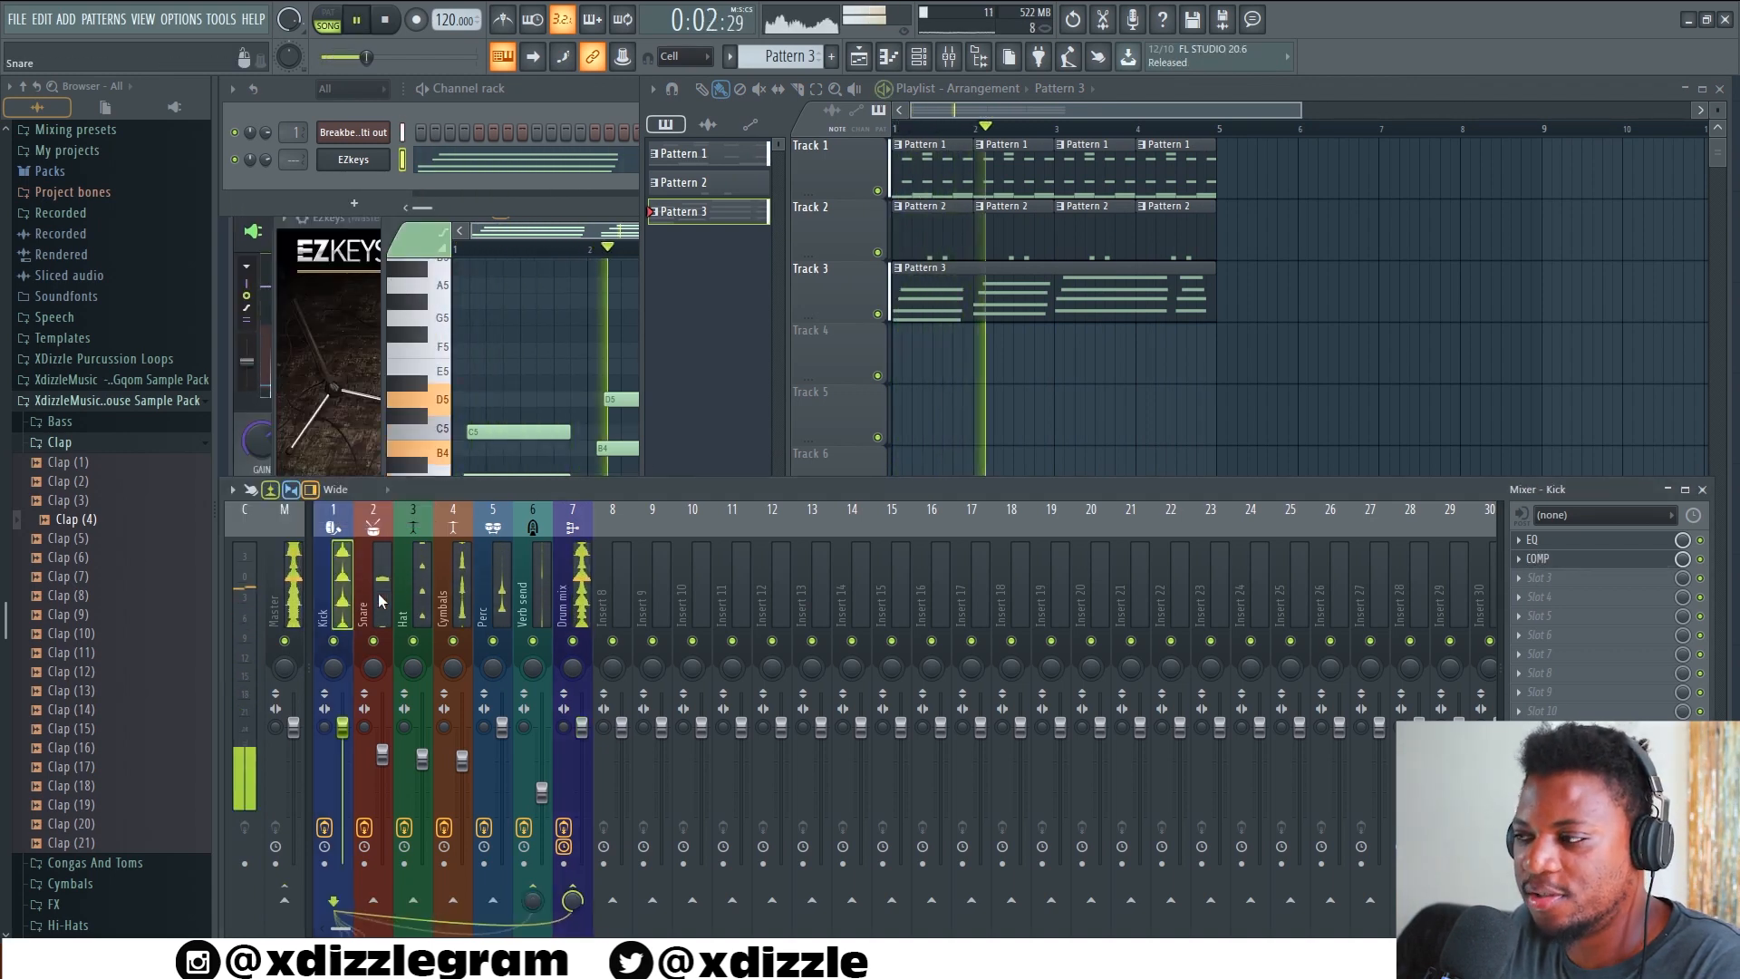
pyautogui.click(1558, 560)
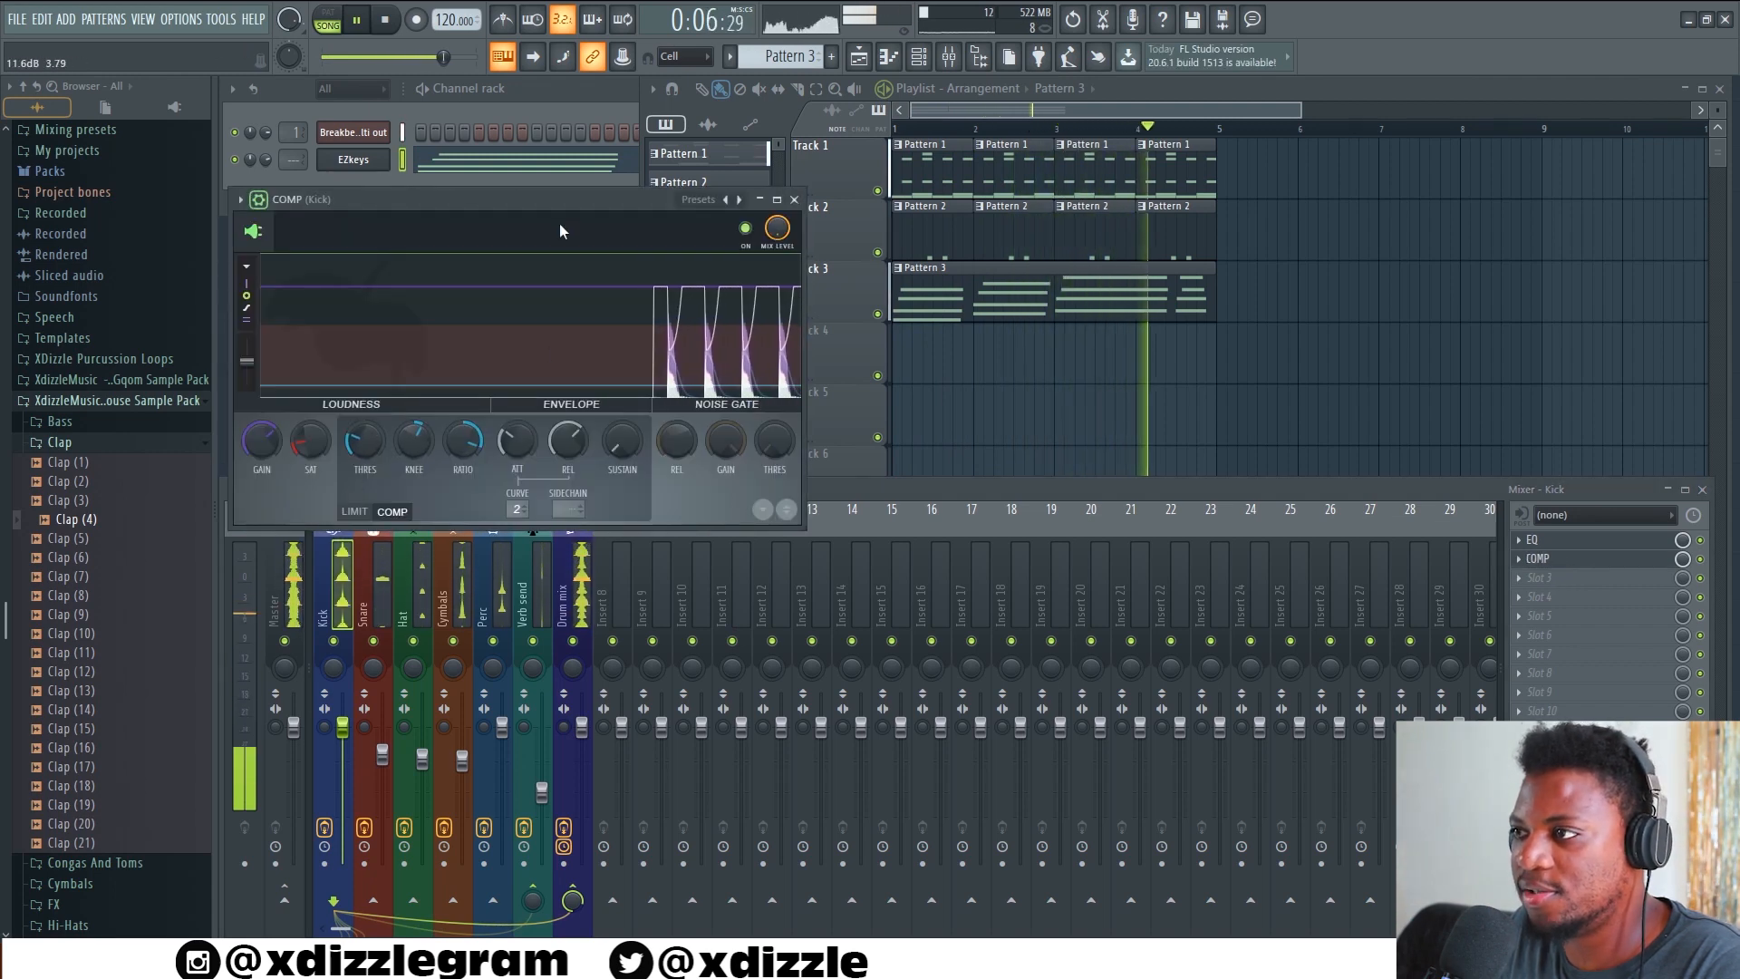
pyautogui.moveTo(584, 200); pyautogui.dragTo(615, 211)
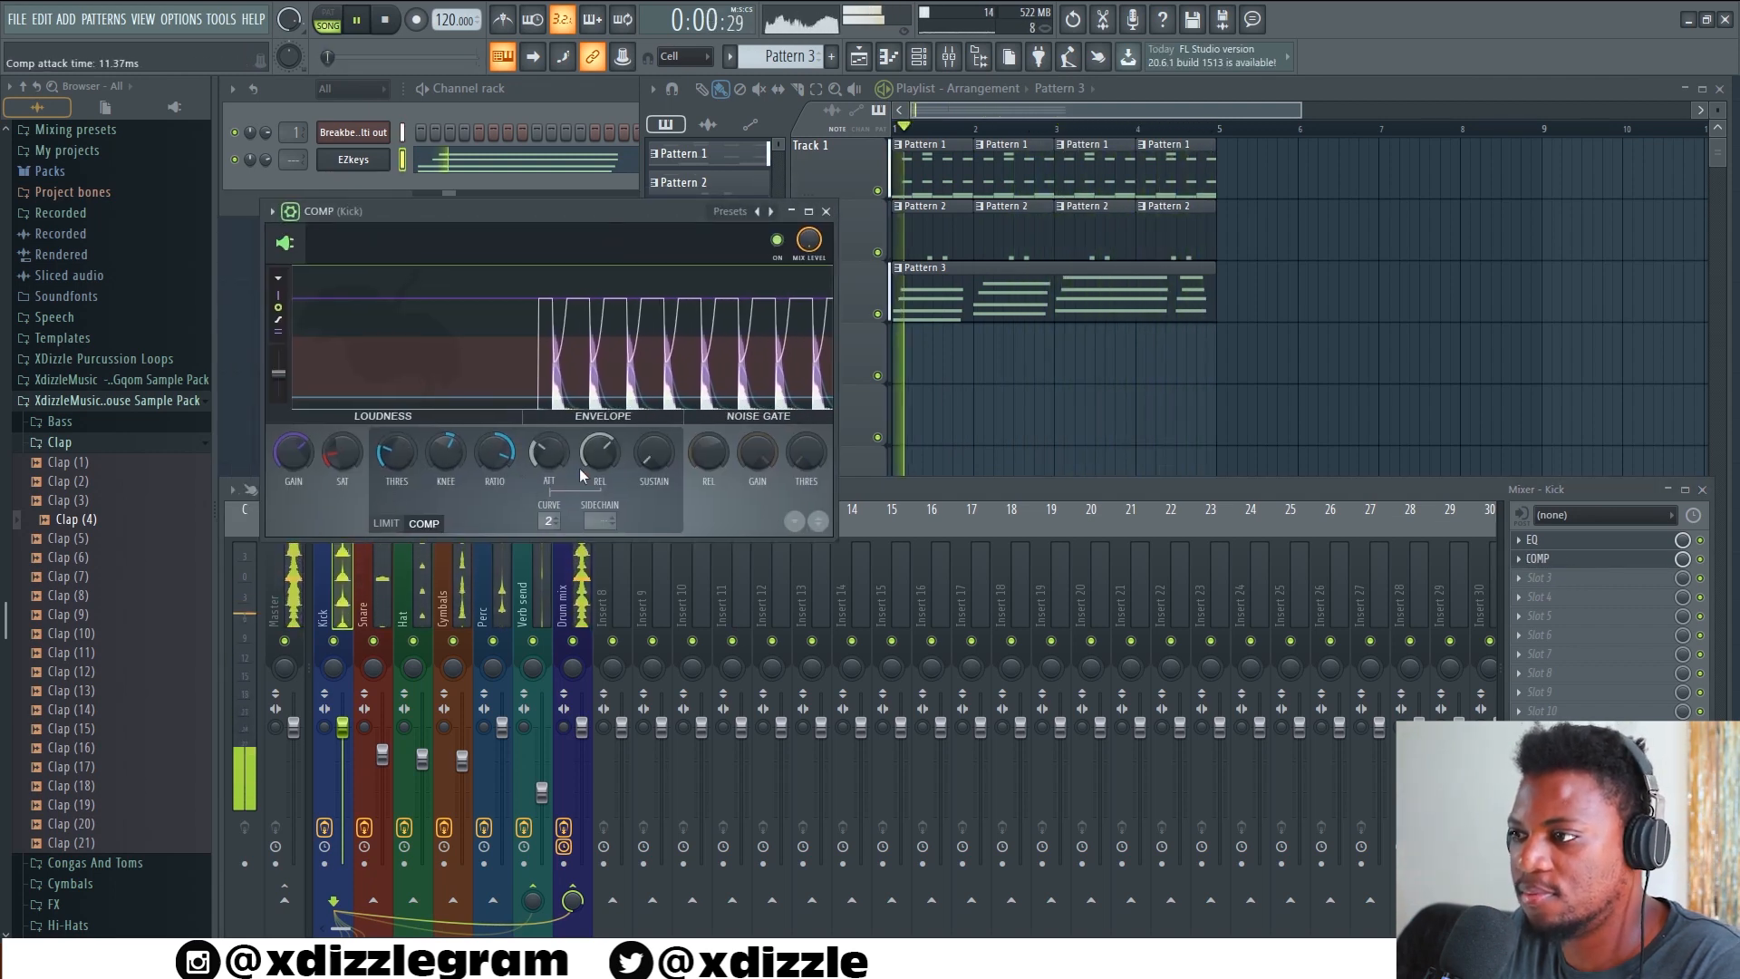
pyautogui.moveTo(395, 454); pyautogui.dragTo(396, 427)
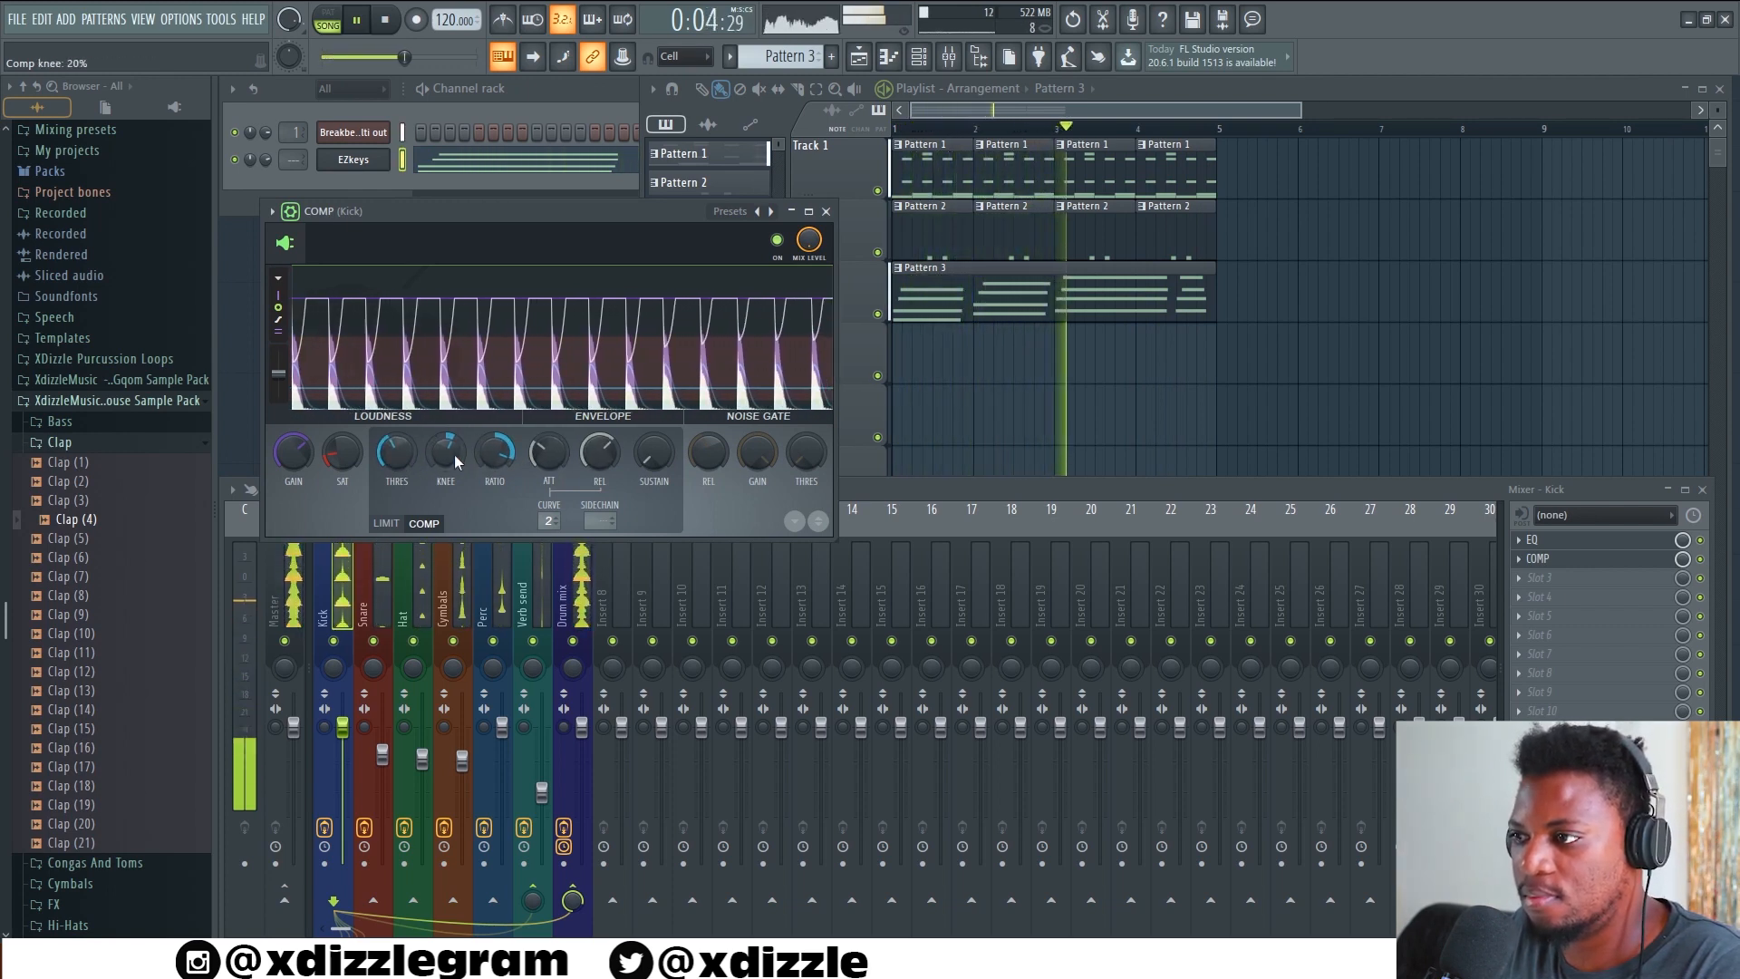
pyautogui.click(825, 211)
pyautogui.press('space')
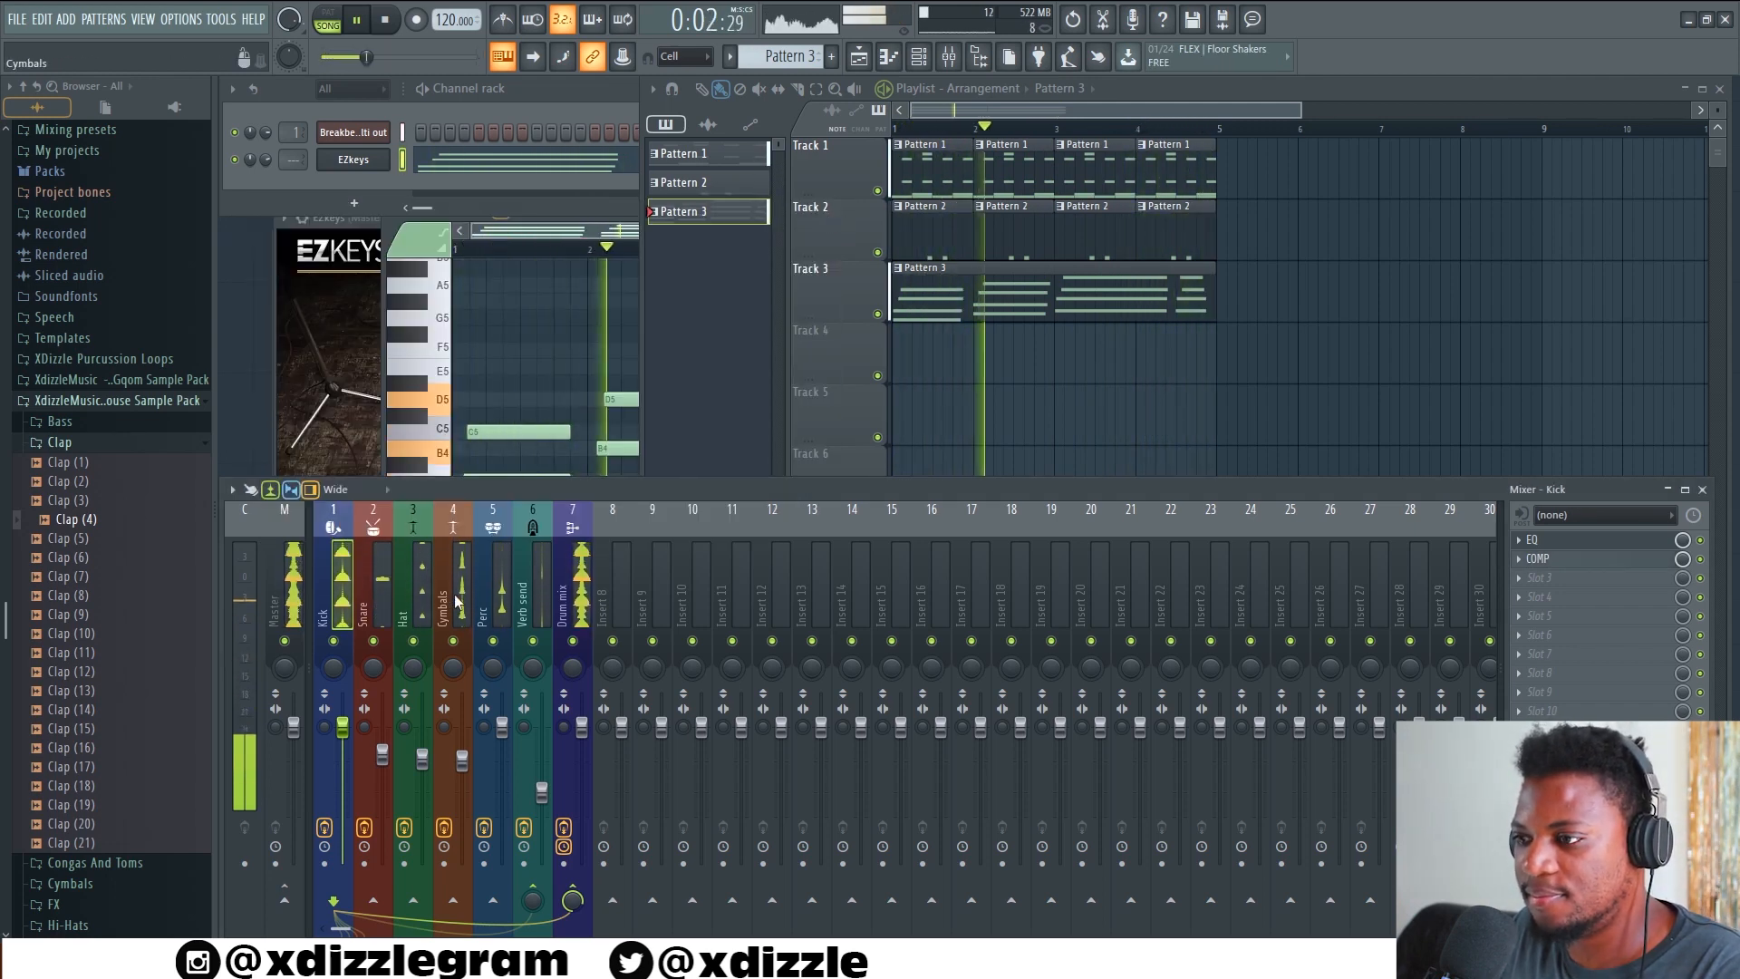
# Lower the Cymbals fader slightly and raise the Hat fader to about -4.3 dB in the mixer
pyautogui.moveTo(461, 760); pyautogui.dragTo(423, 755)
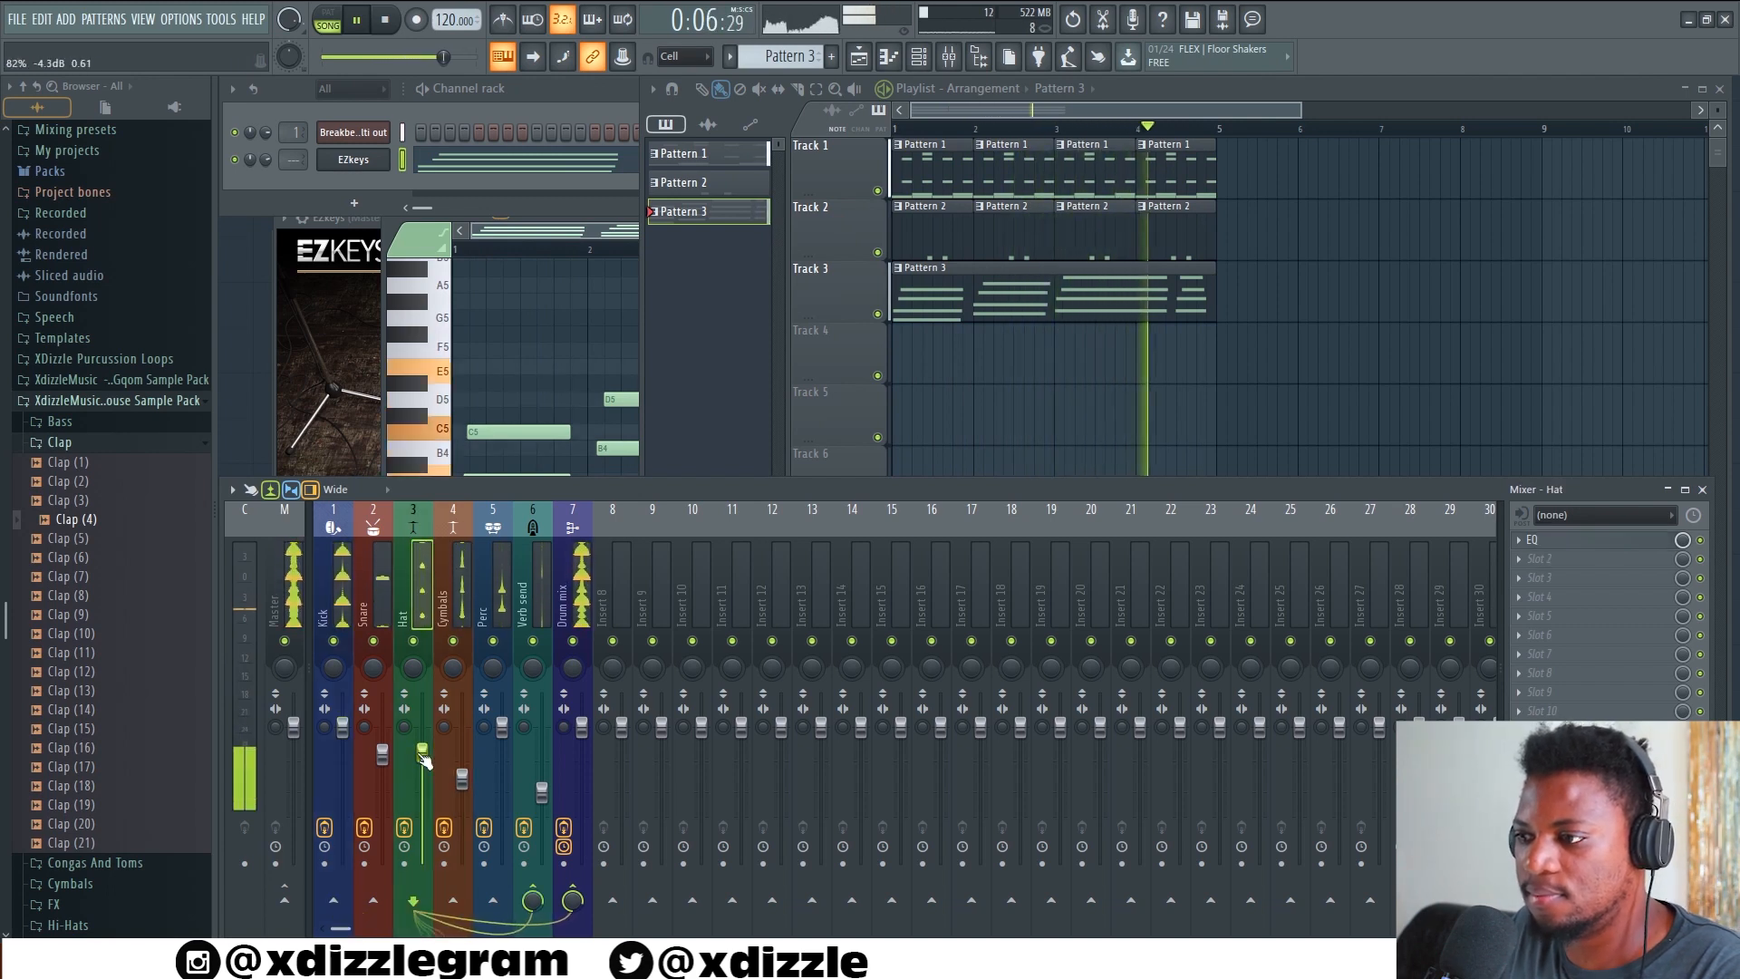
pyautogui.click(292, 619)
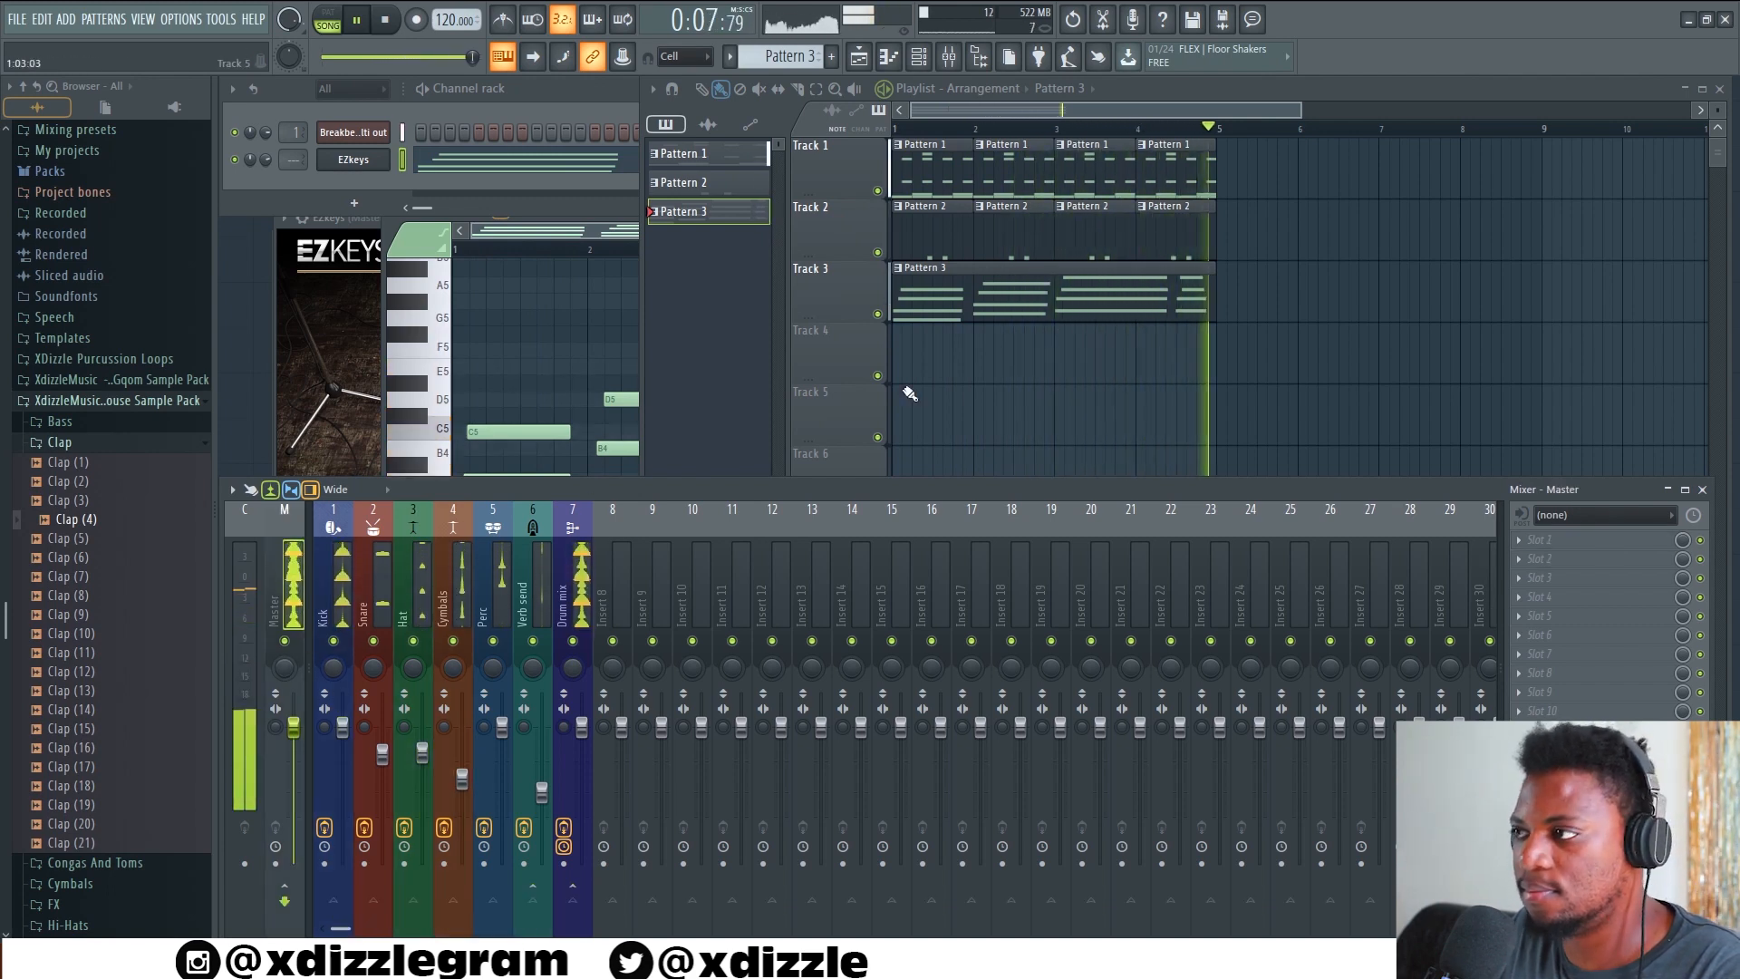
# Examine the Pattern 3 chords and the Pattern 1 drum notes in the piano roll, and stop playback
pyautogui.doubleClick(1009, 280)
pyautogui.click(1552, 88)
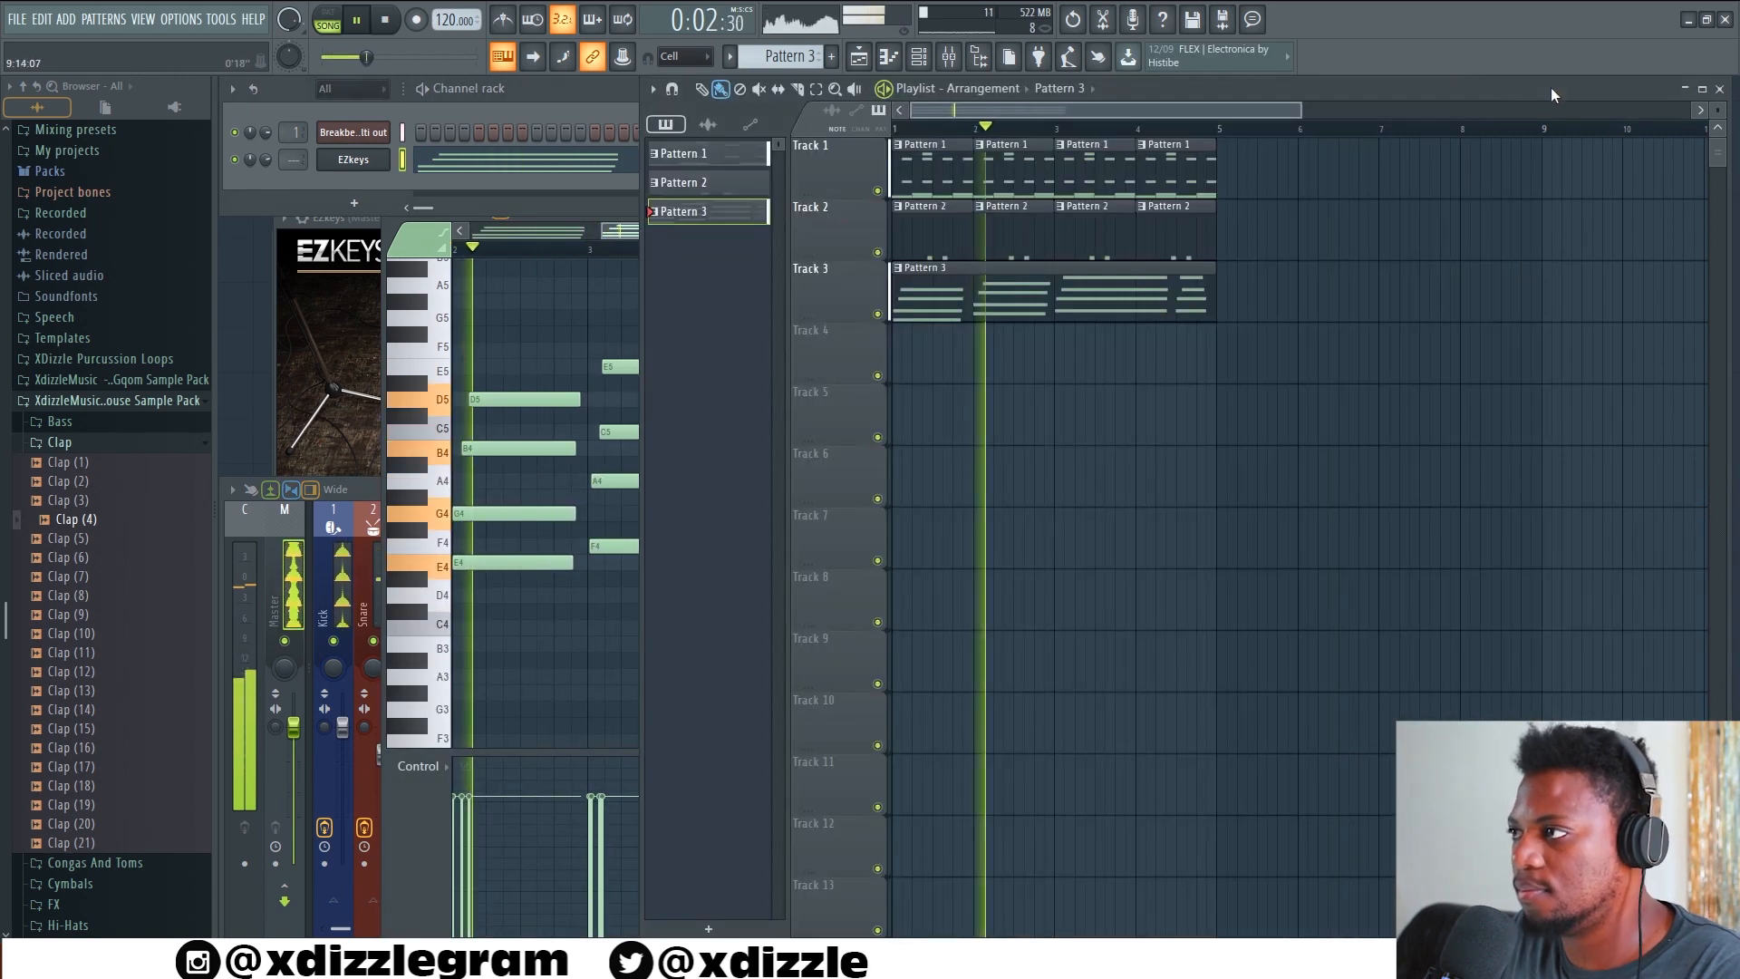
pyautogui.doubleClick(997, 165)
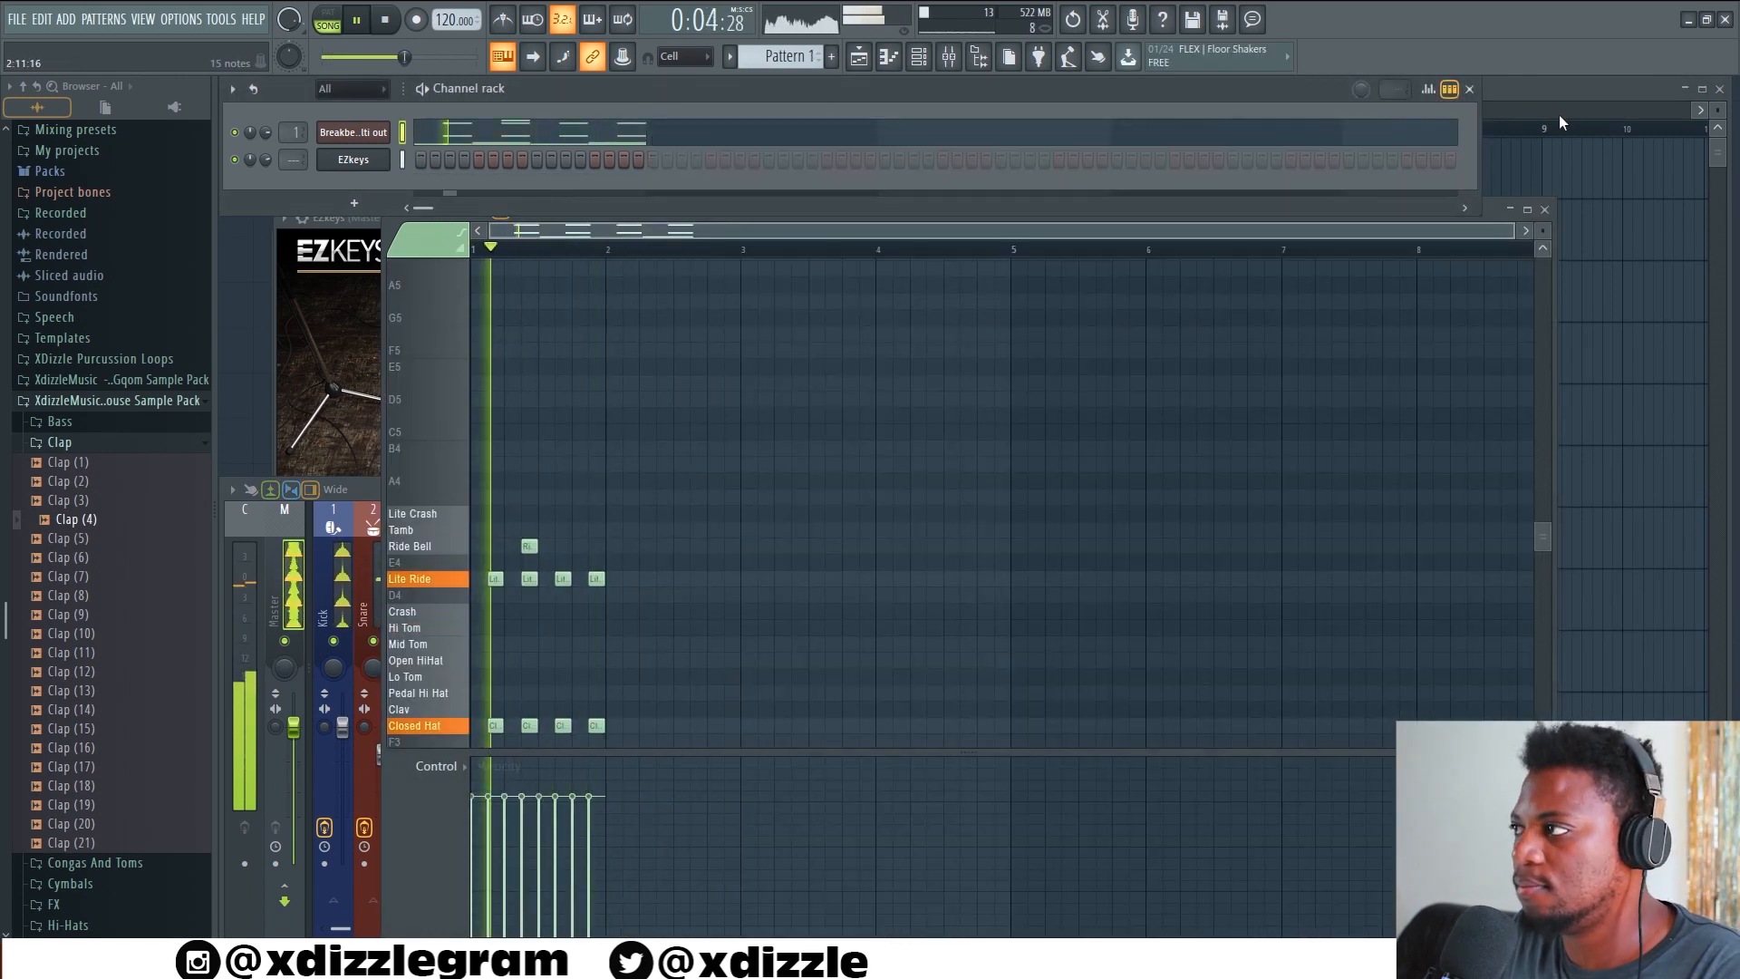
pyautogui.click(1558, 92)
pyautogui.press('space')
# Load the Fpc Ambient Groove 01 MIDI loop into Pattern 1 from the Breakbeat multi out FPC and play it with the piano roll open
pyautogui.click(362, 138)
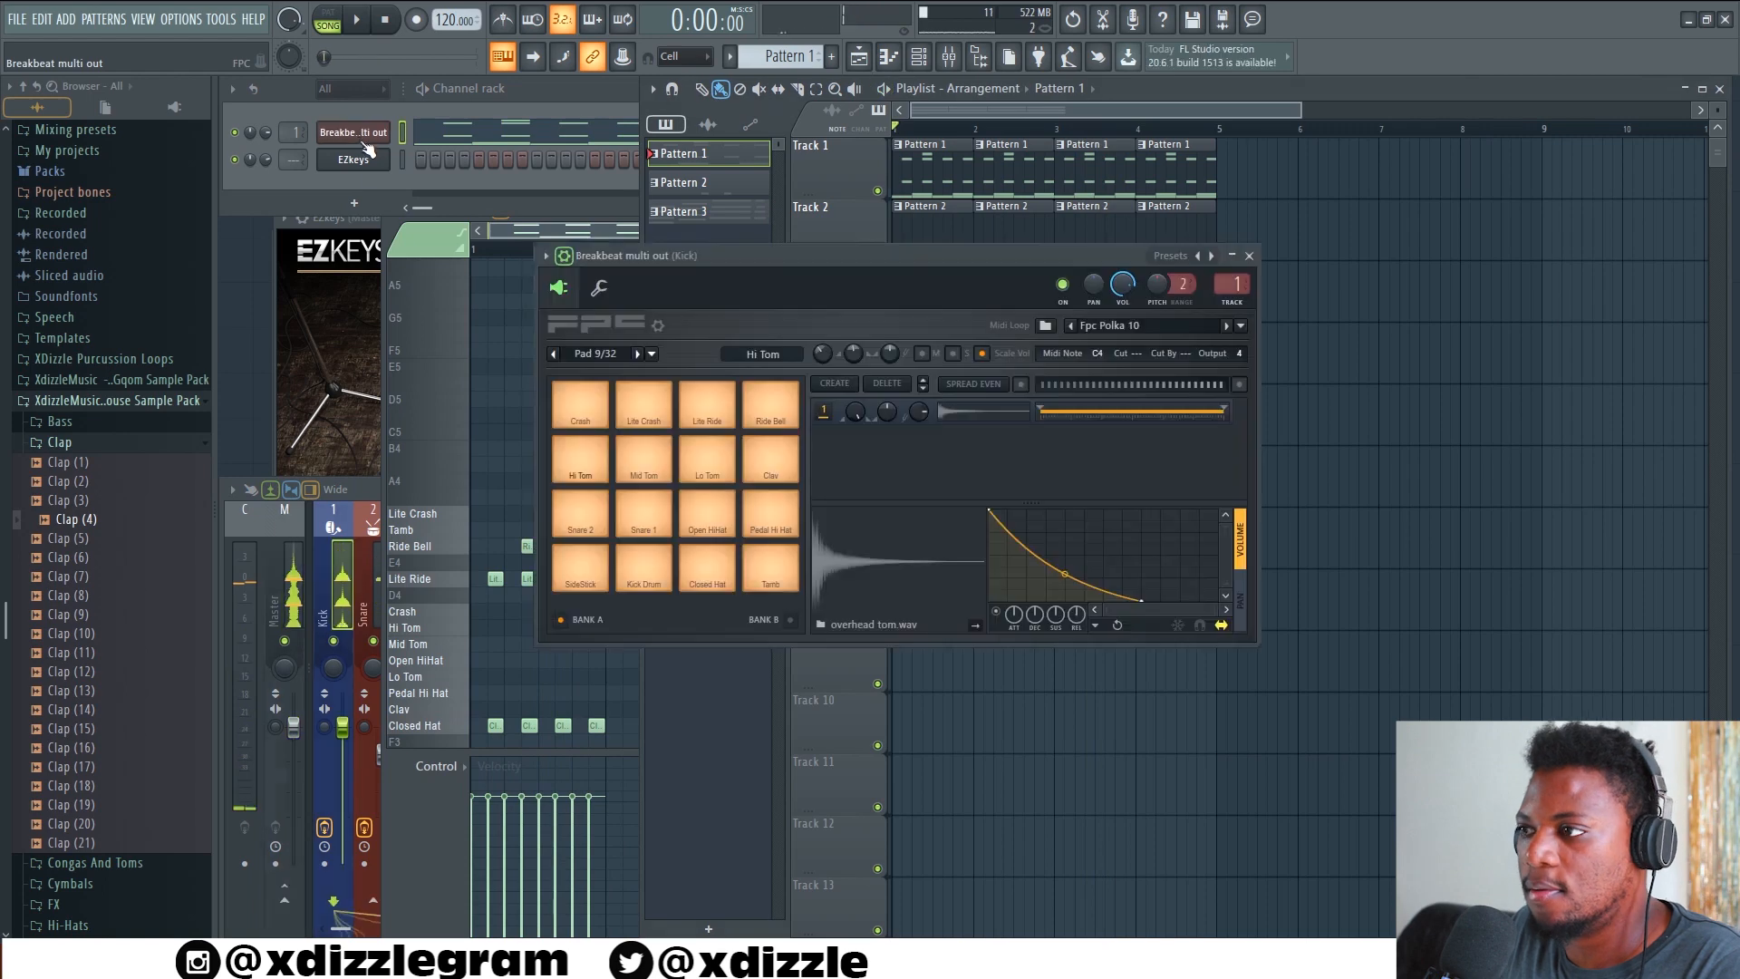
pyautogui.moveTo(866, 260); pyautogui.dragTo(742, 268)
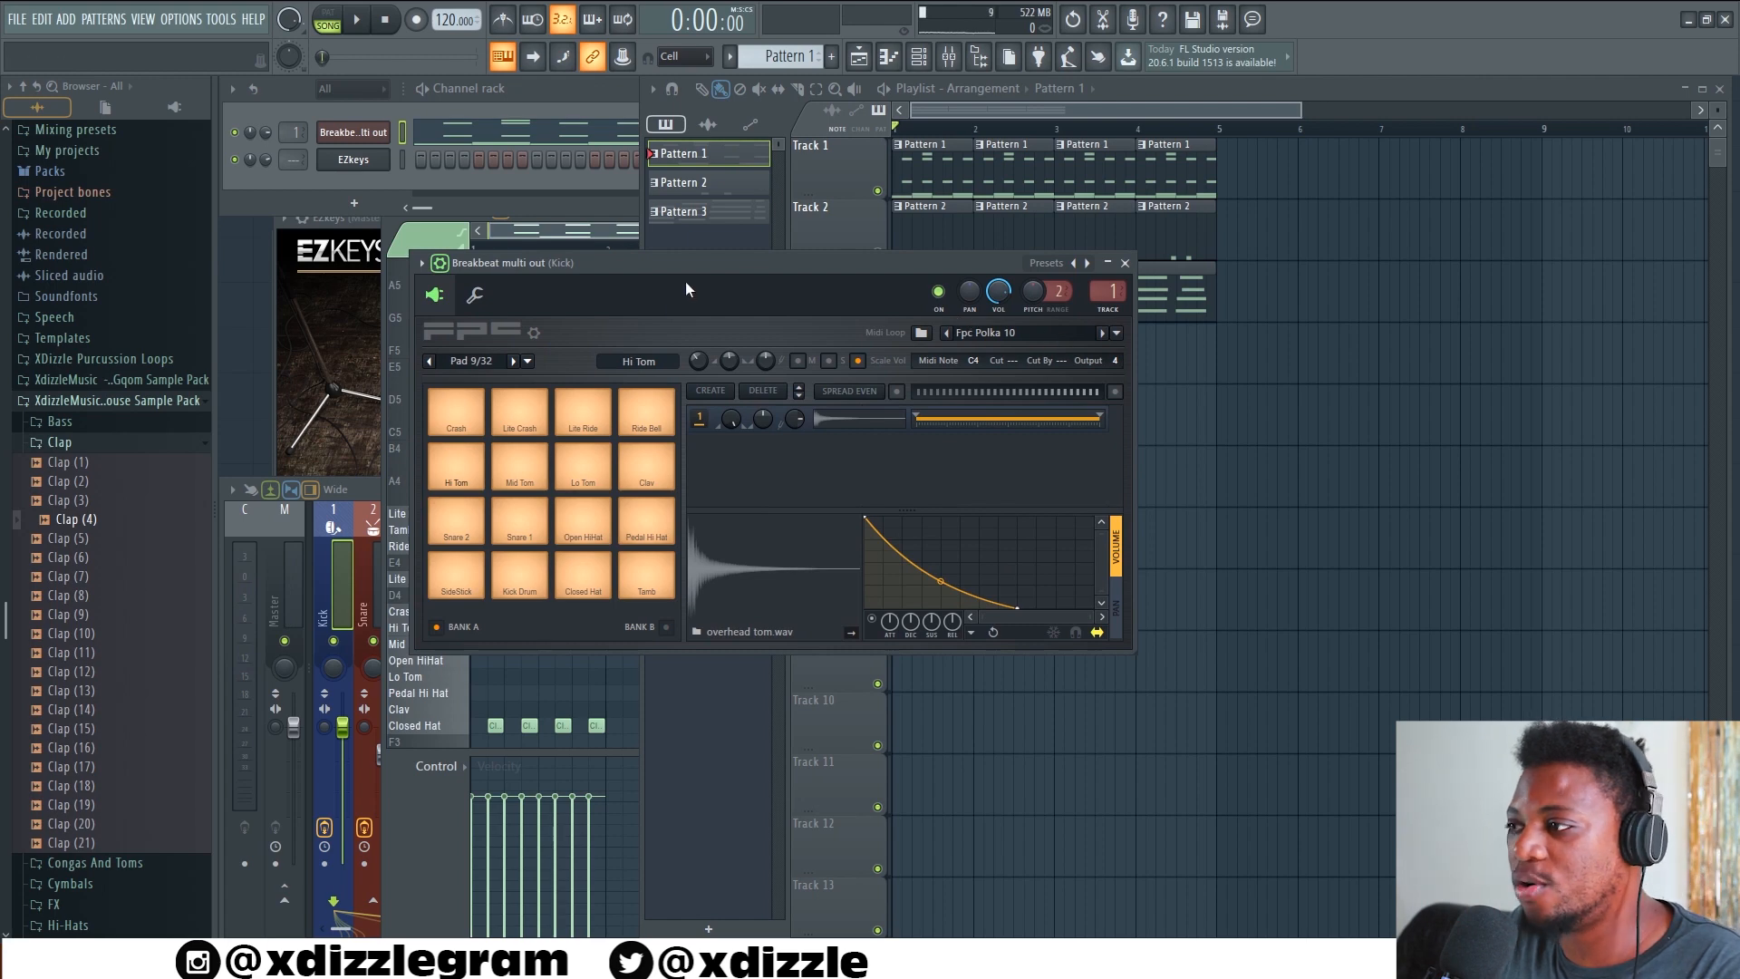
pyautogui.moveTo(623, 269); pyautogui.dragTo(602, 271)
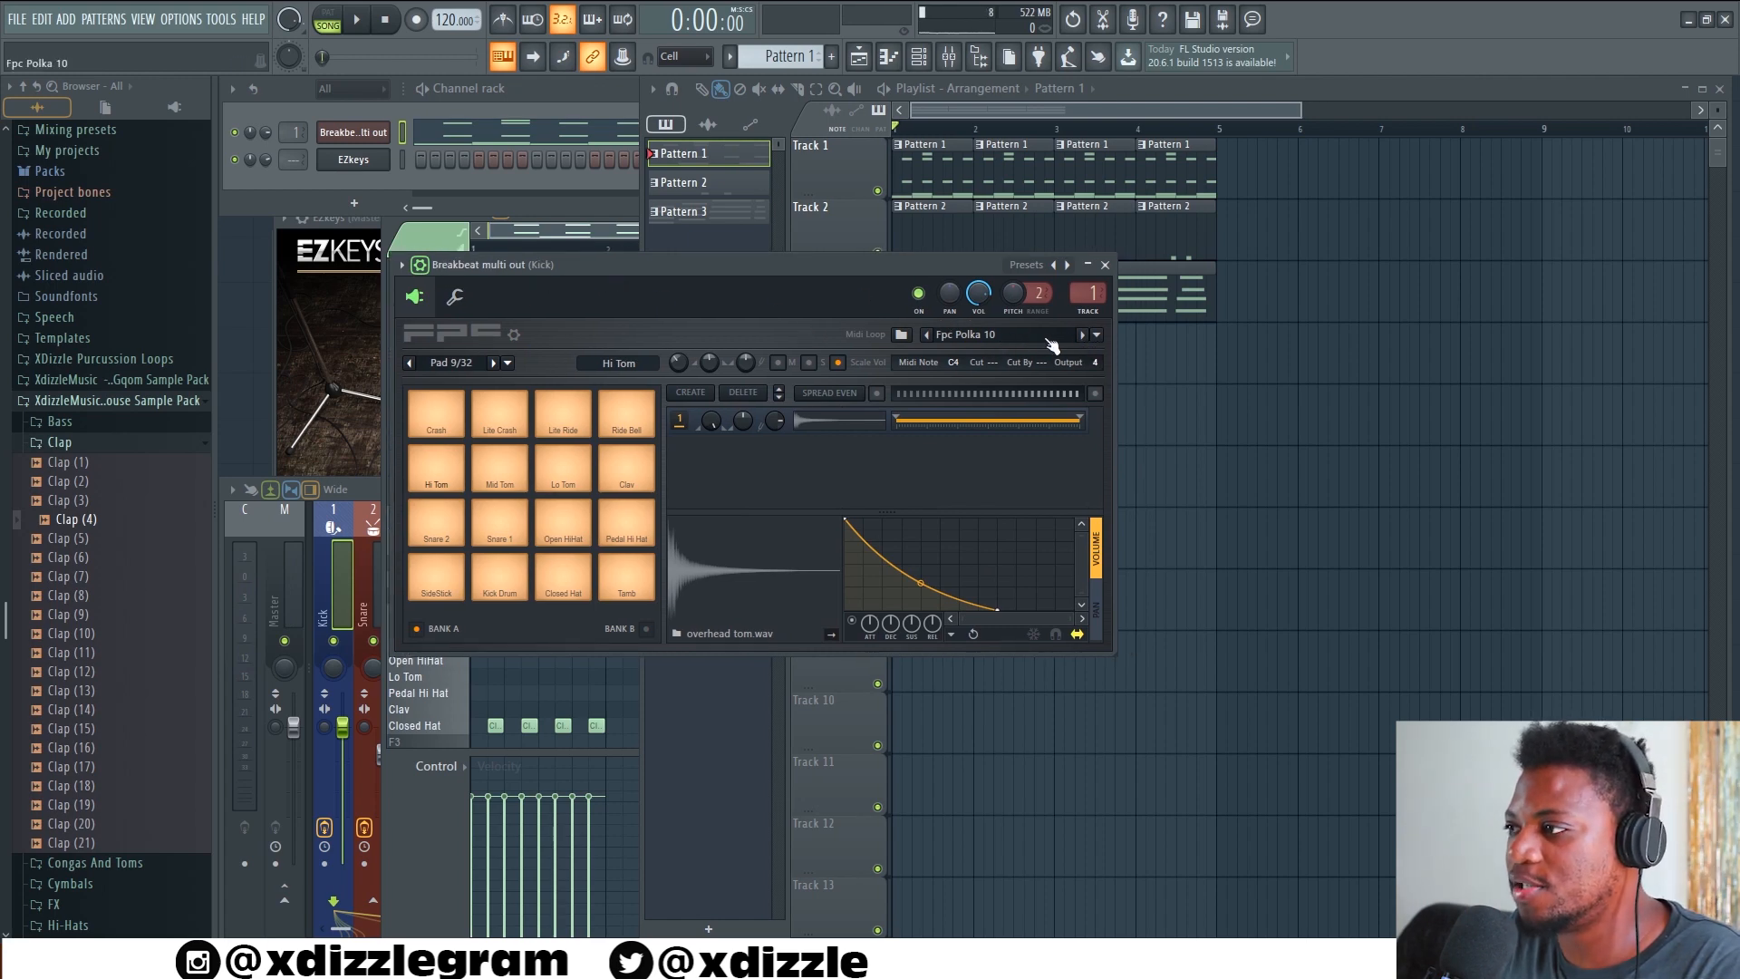
pyautogui.click(1083, 336)
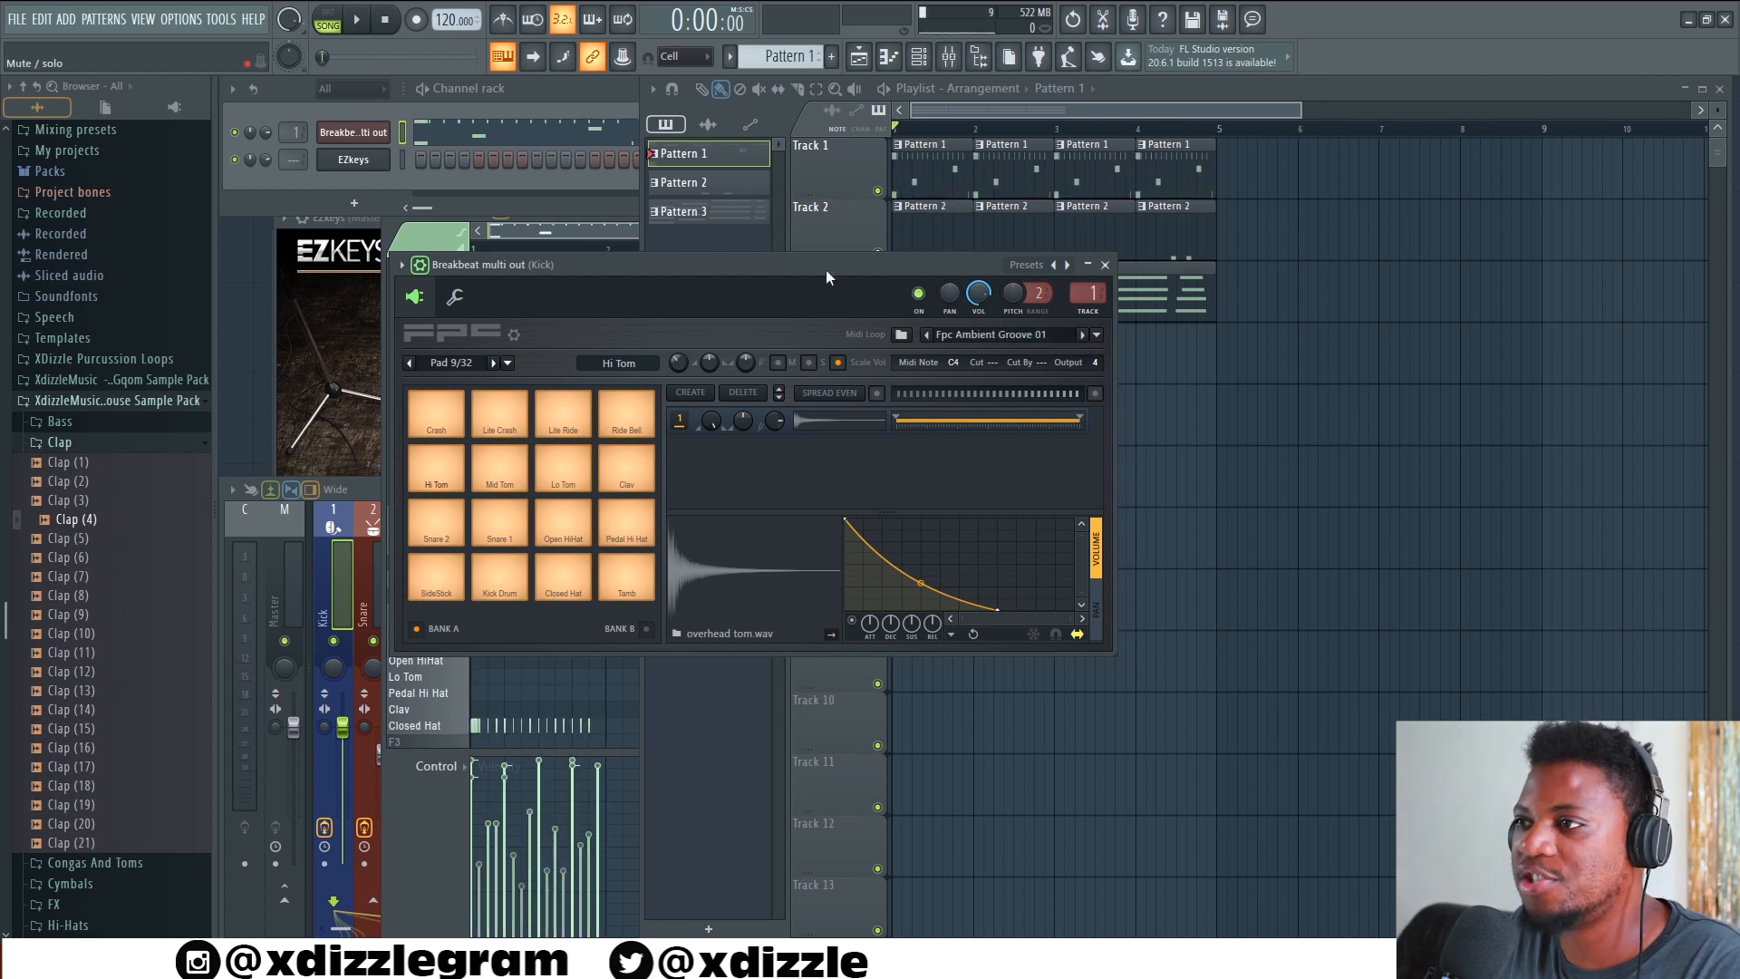
pyautogui.press('space')
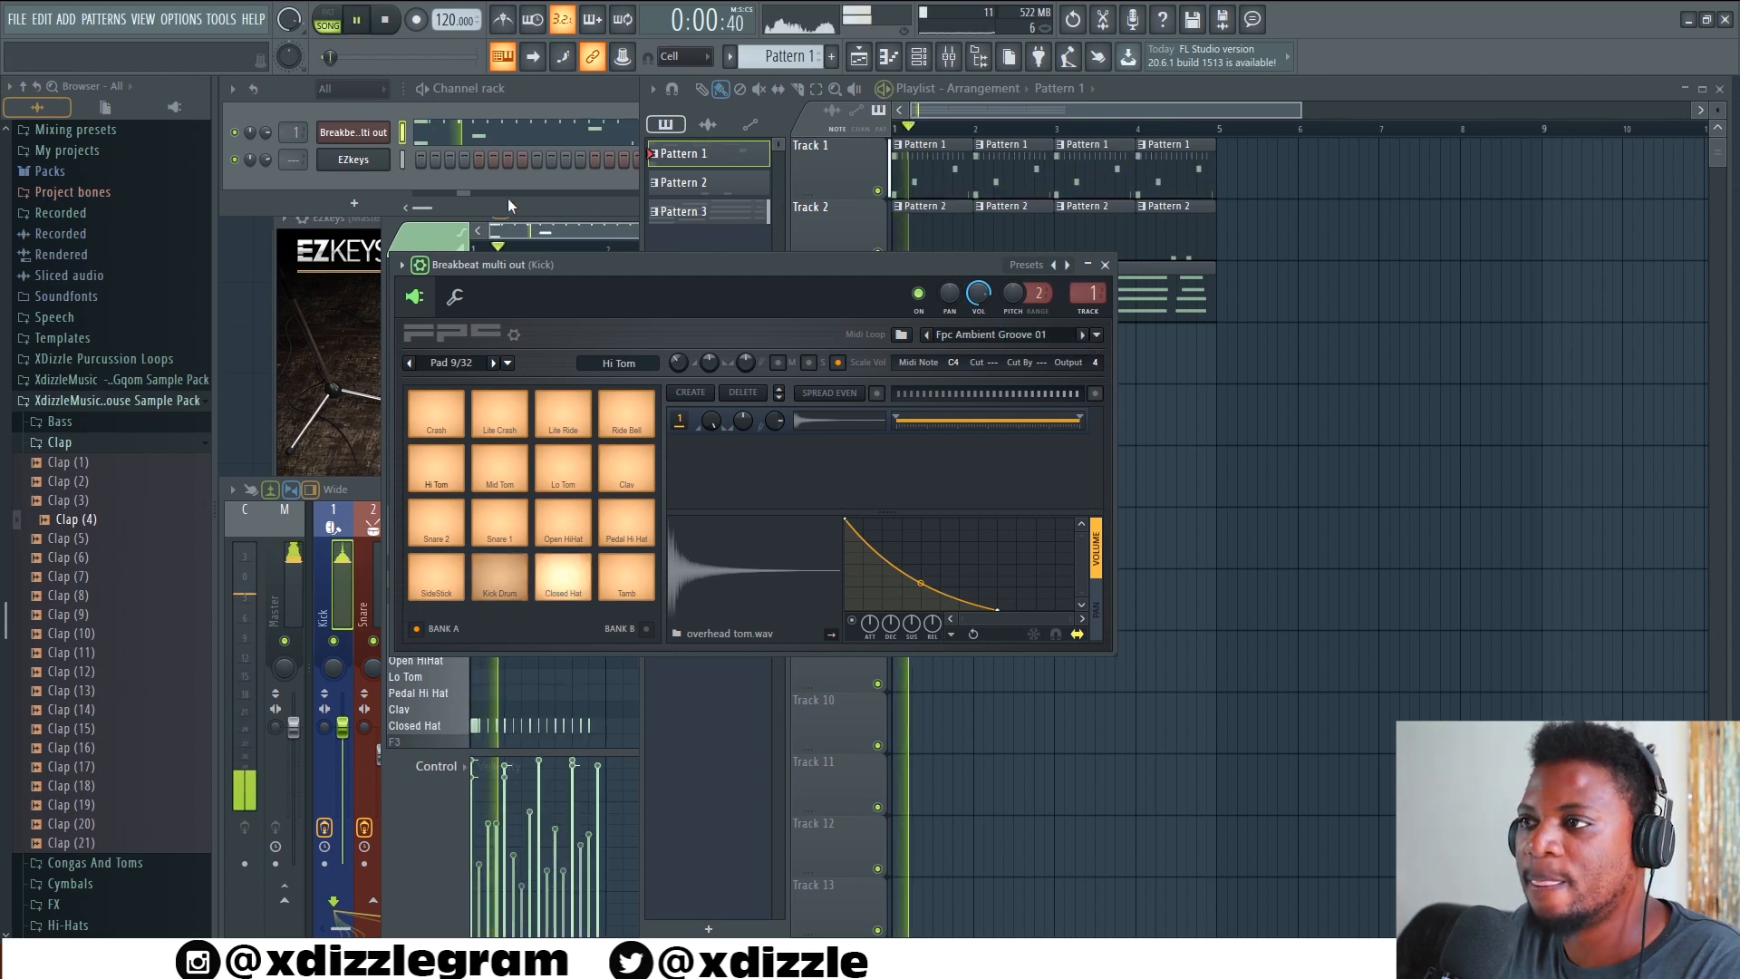
pyautogui.click(509, 141)
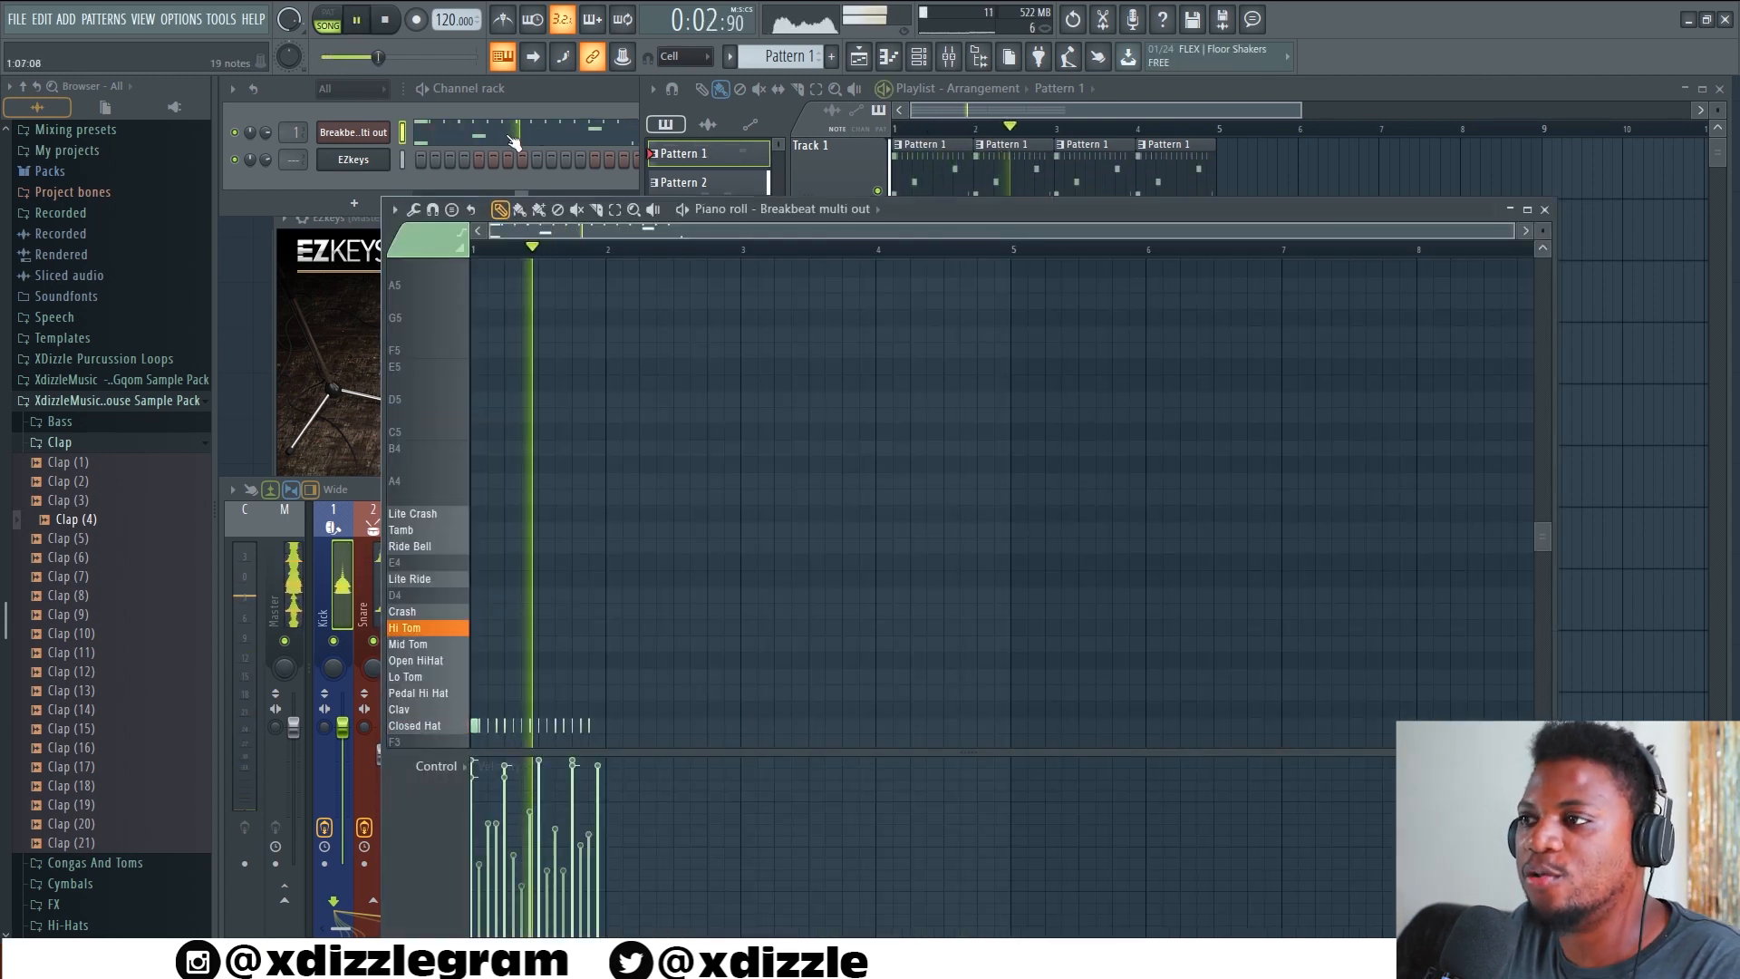
# Reopen the Breakbeat multi out FPC, stop playback, and look through its MIDI loop categories, including Glitch, Rock, Trip Hop and Jazz Loops
pyautogui.click(371, 136)
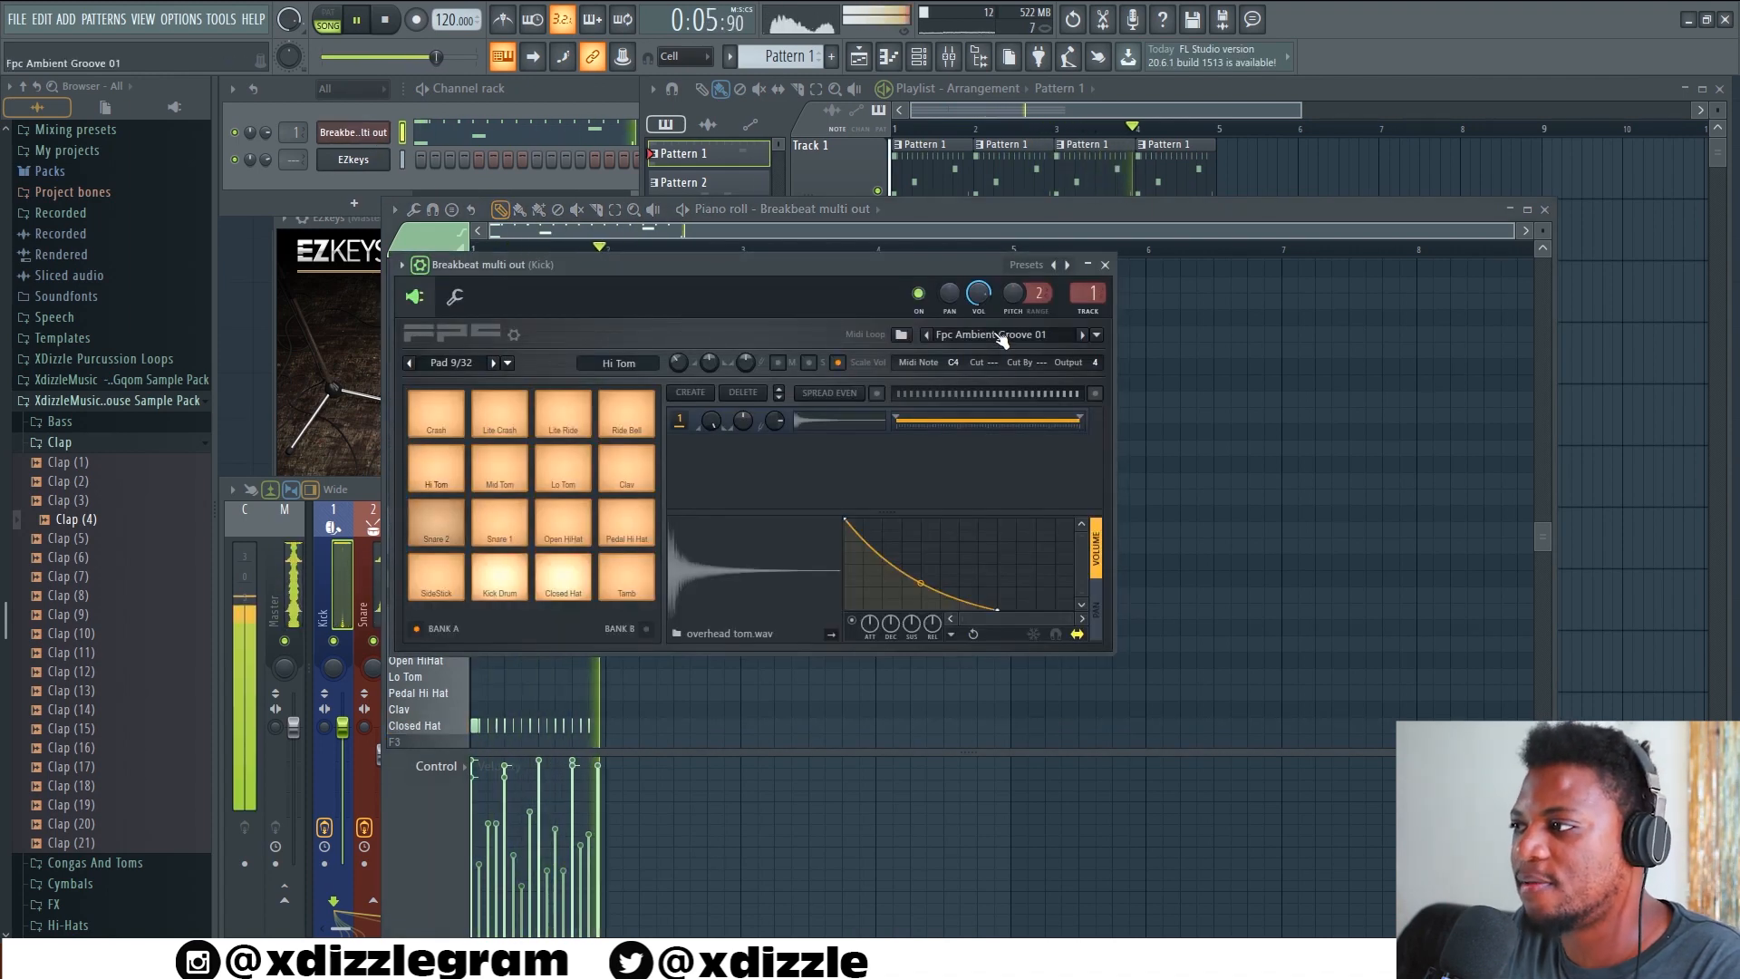
pyautogui.click(1096, 335)
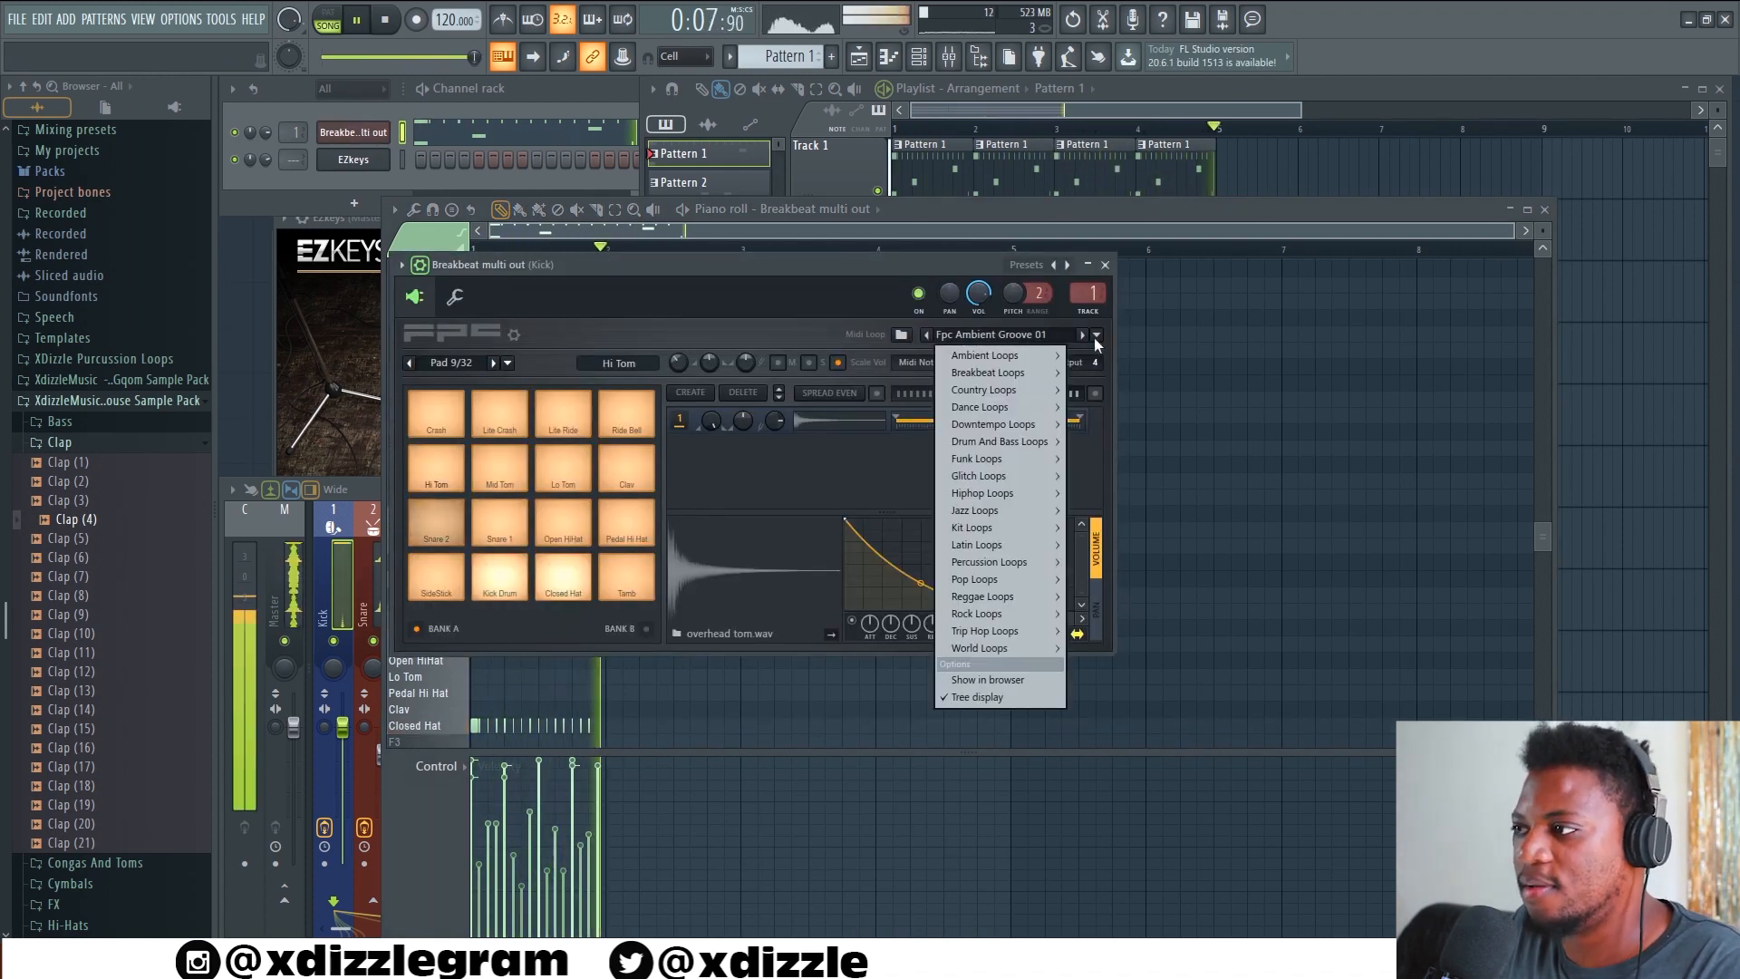
pyautogui.click(1150, 334)
pyautogui.press('space')
pyautogui.click(1097, 336)
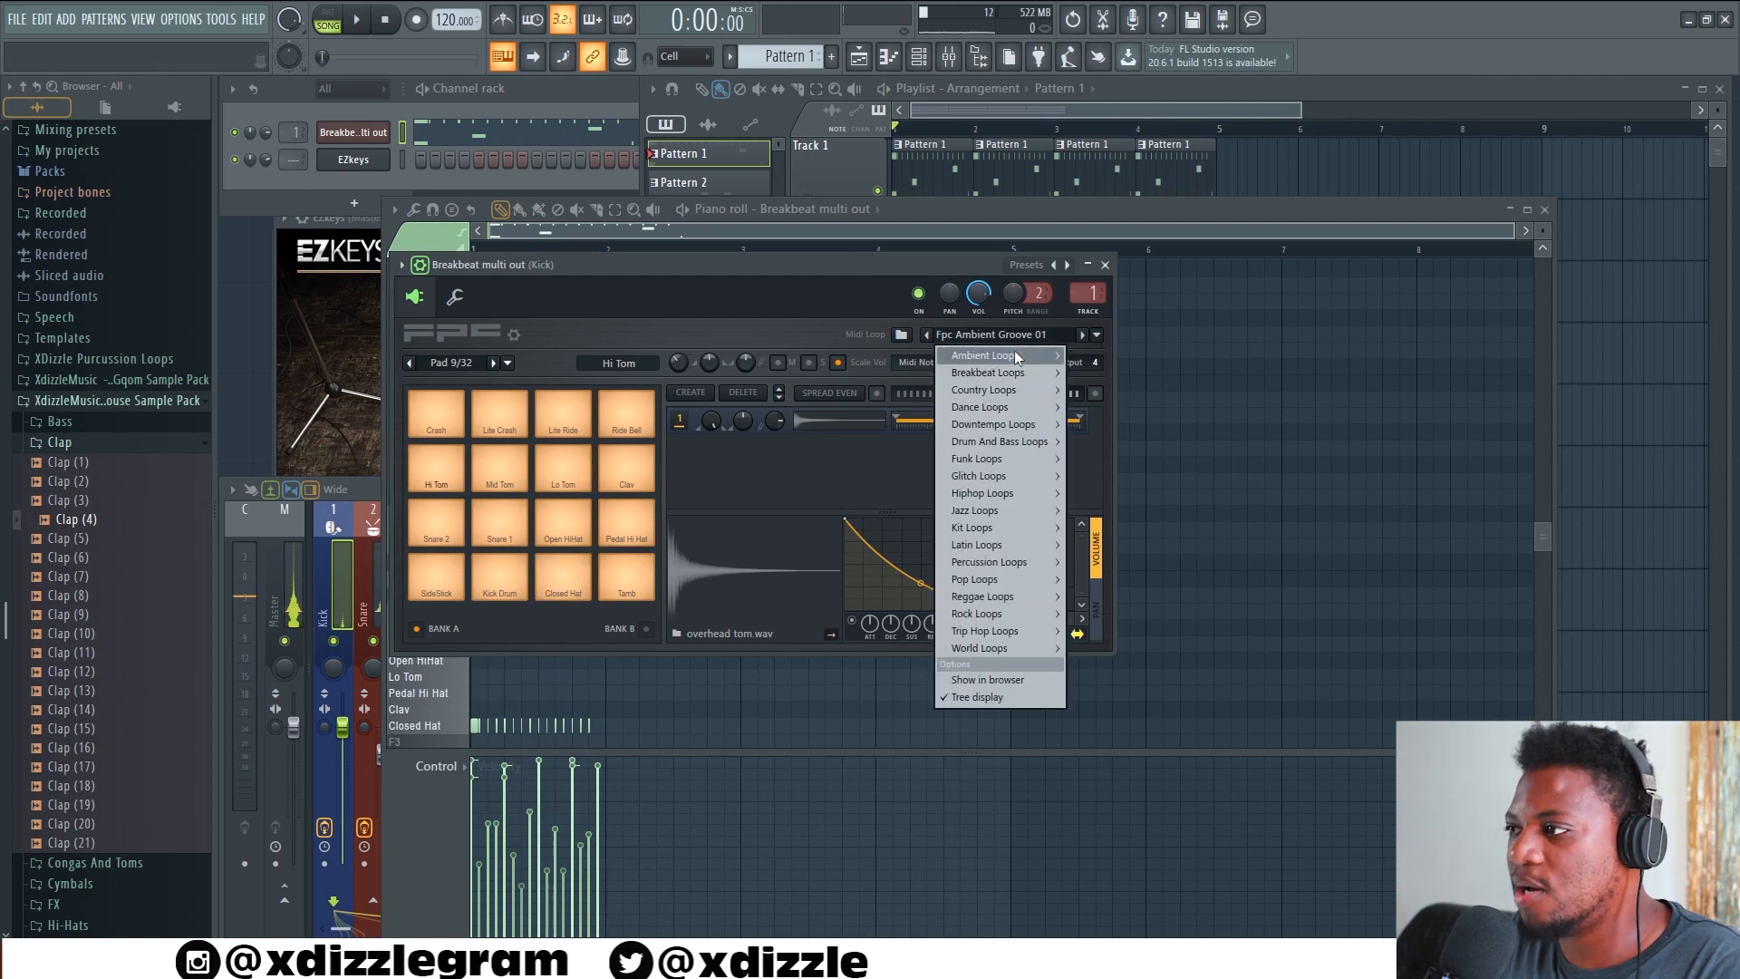
pyautogui.moveTo(995, 459)
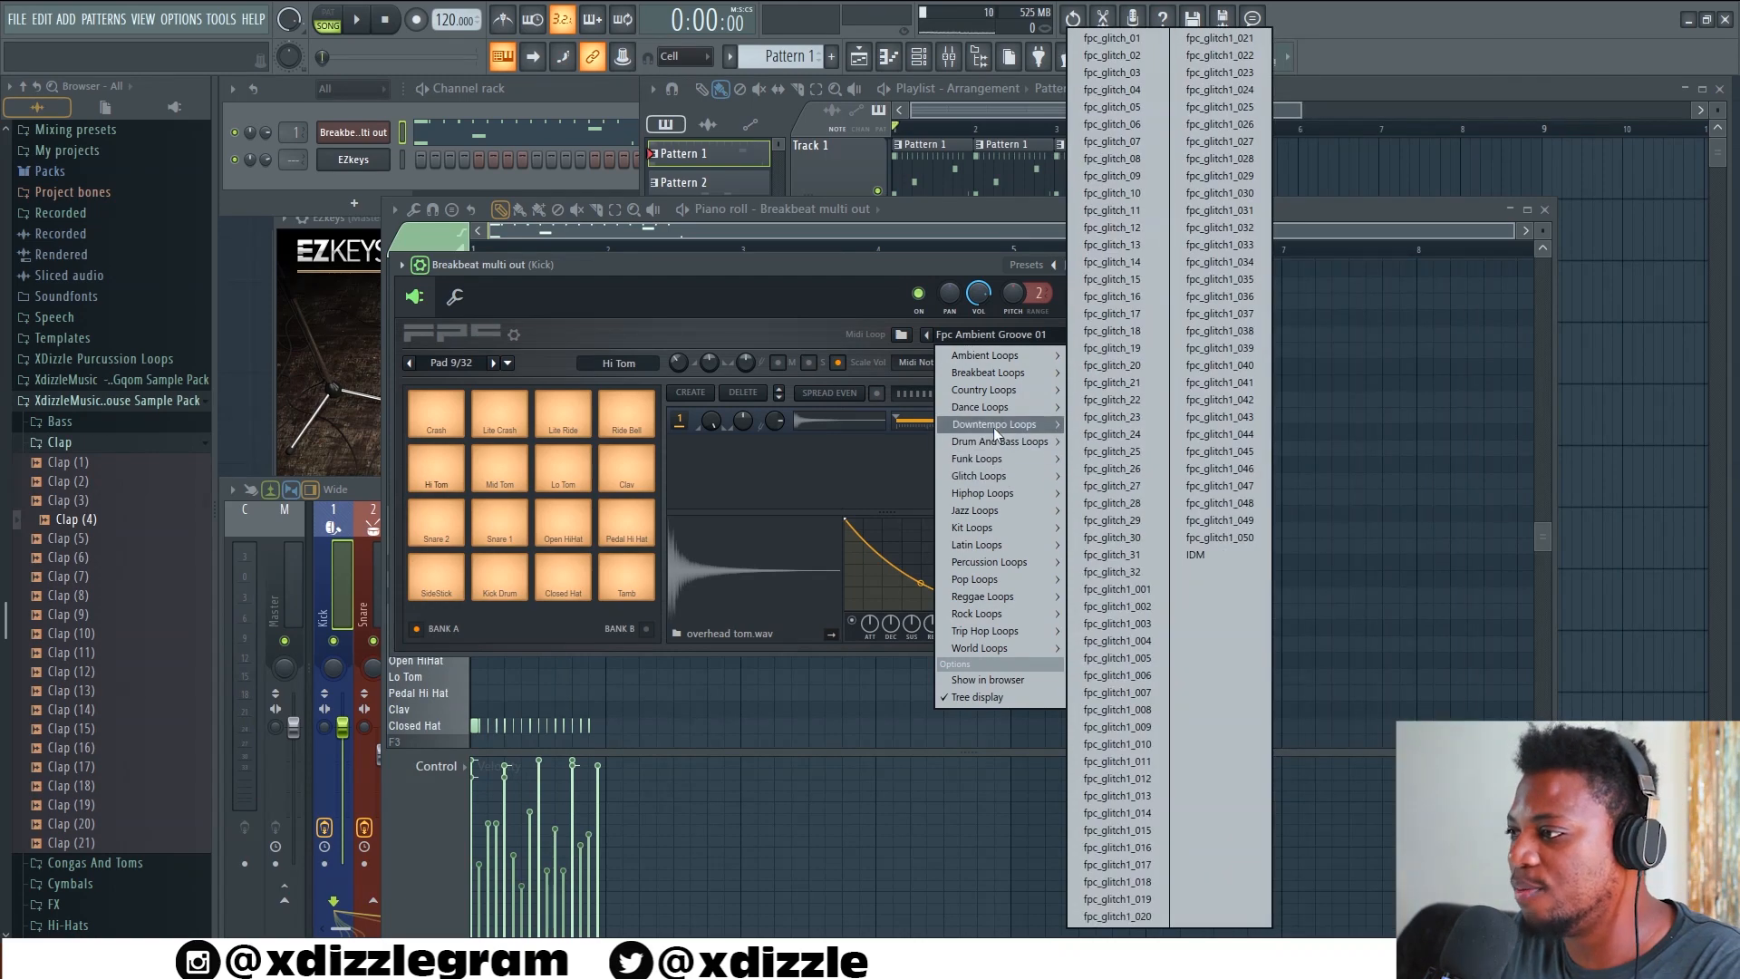
pyautogui.moveTo(1002, 493)
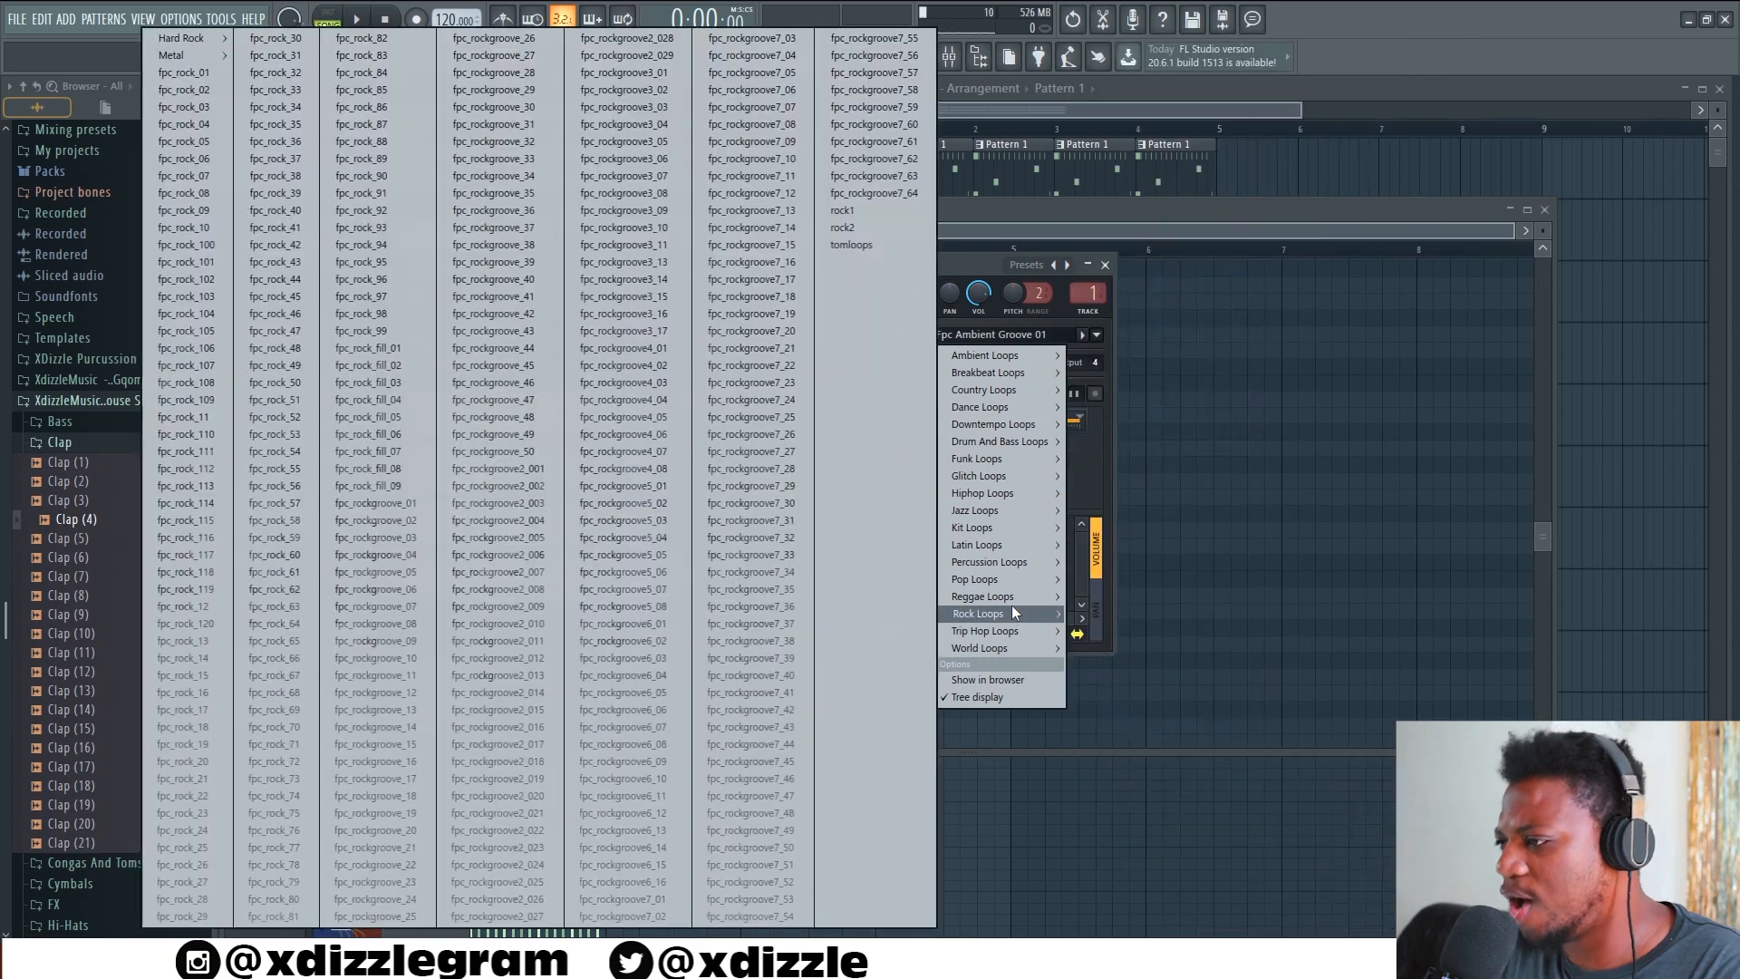
pyautogui.moveTo(1016, 629)
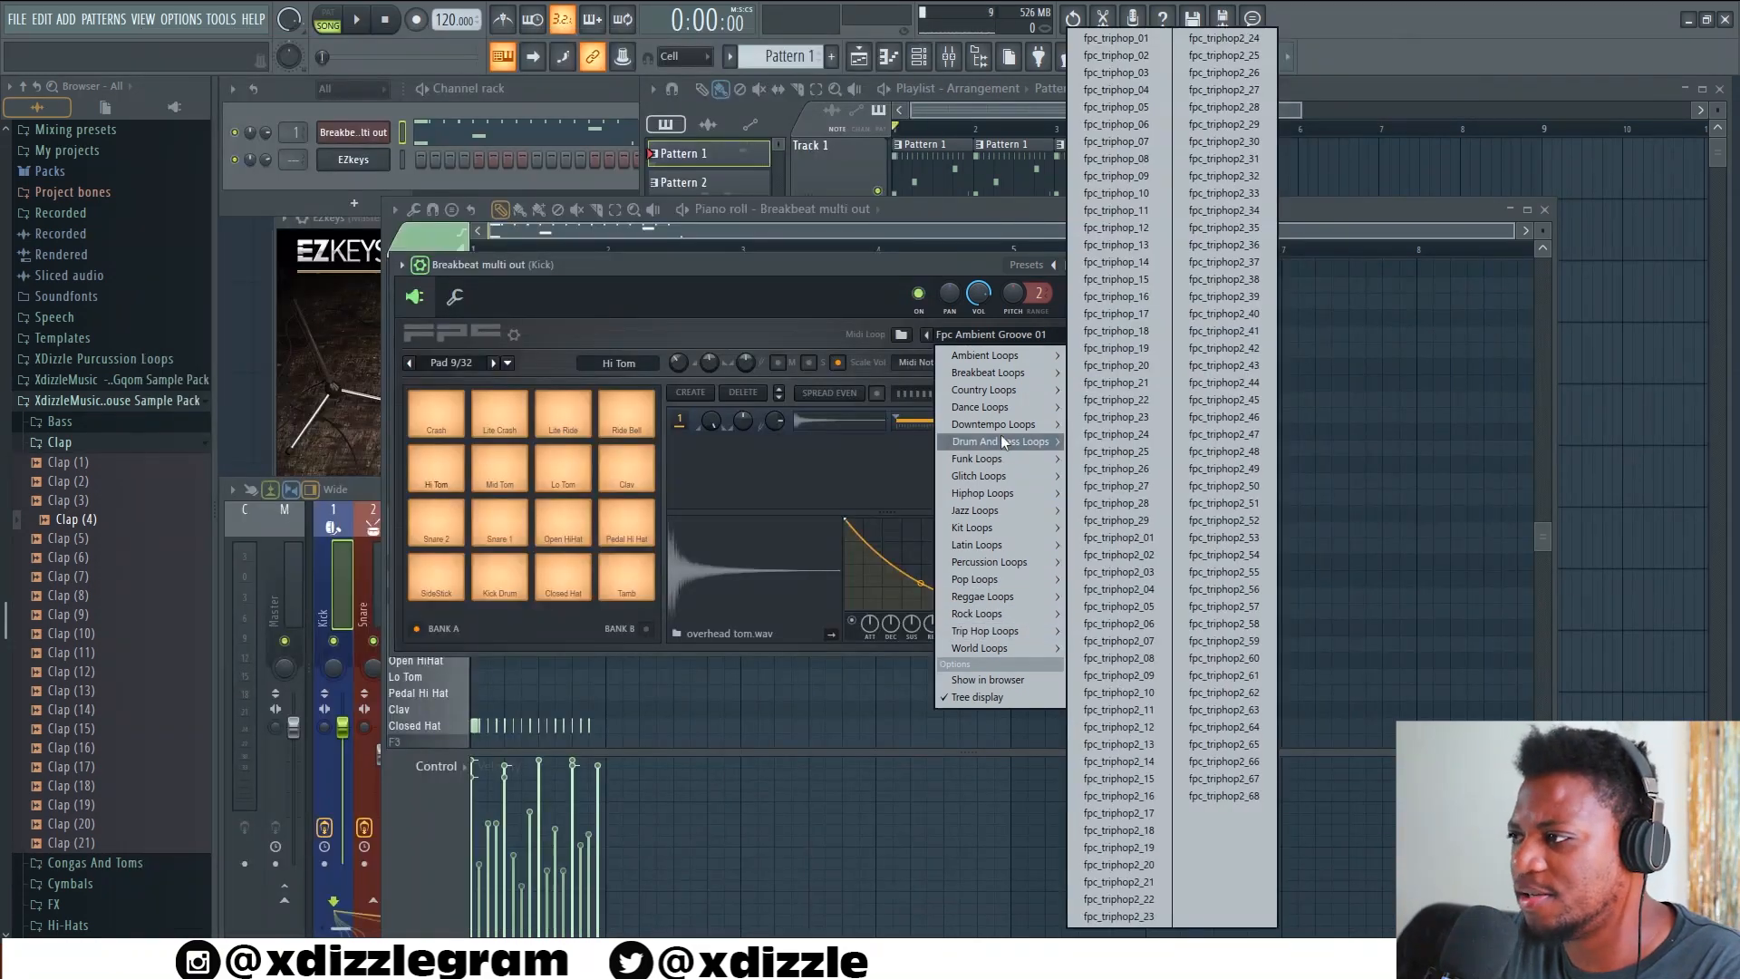
pyautogui.moveTo(1005, 423)
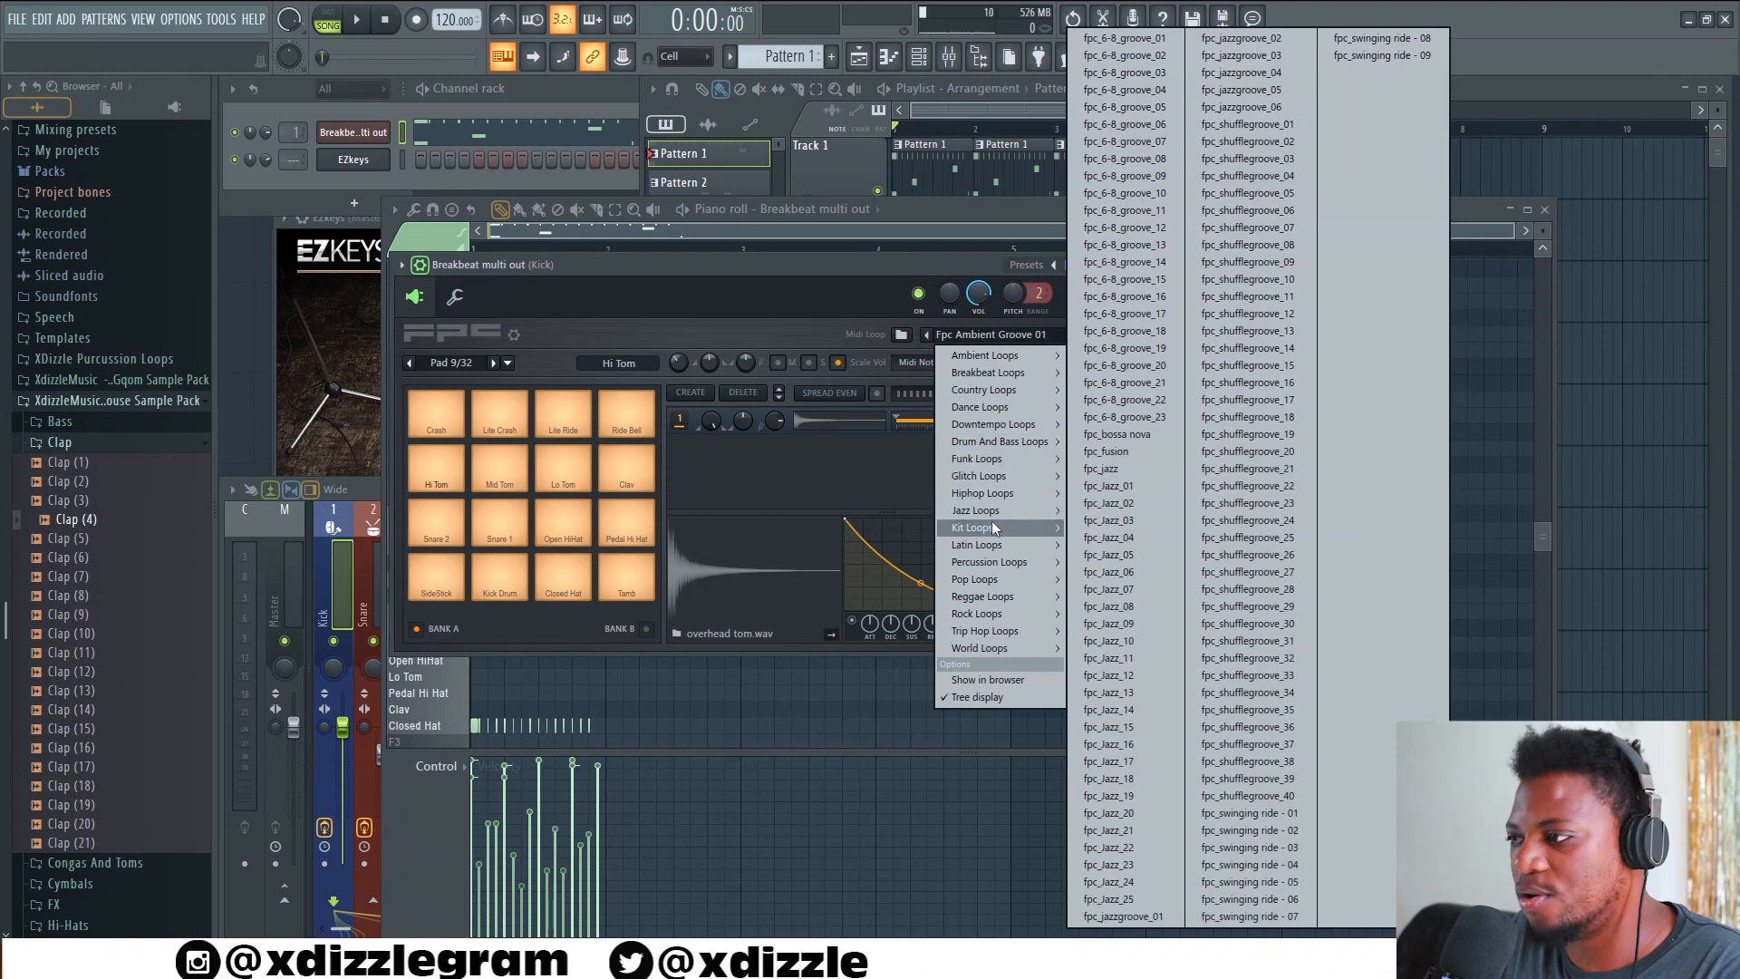
pyautogui.moveTo(990, 530)
# Load the Fpc Conga 14 percussion loop, audition the loops up to Fpc Conga 17, and stop playback
pyautogui.moveTo(993, 563)
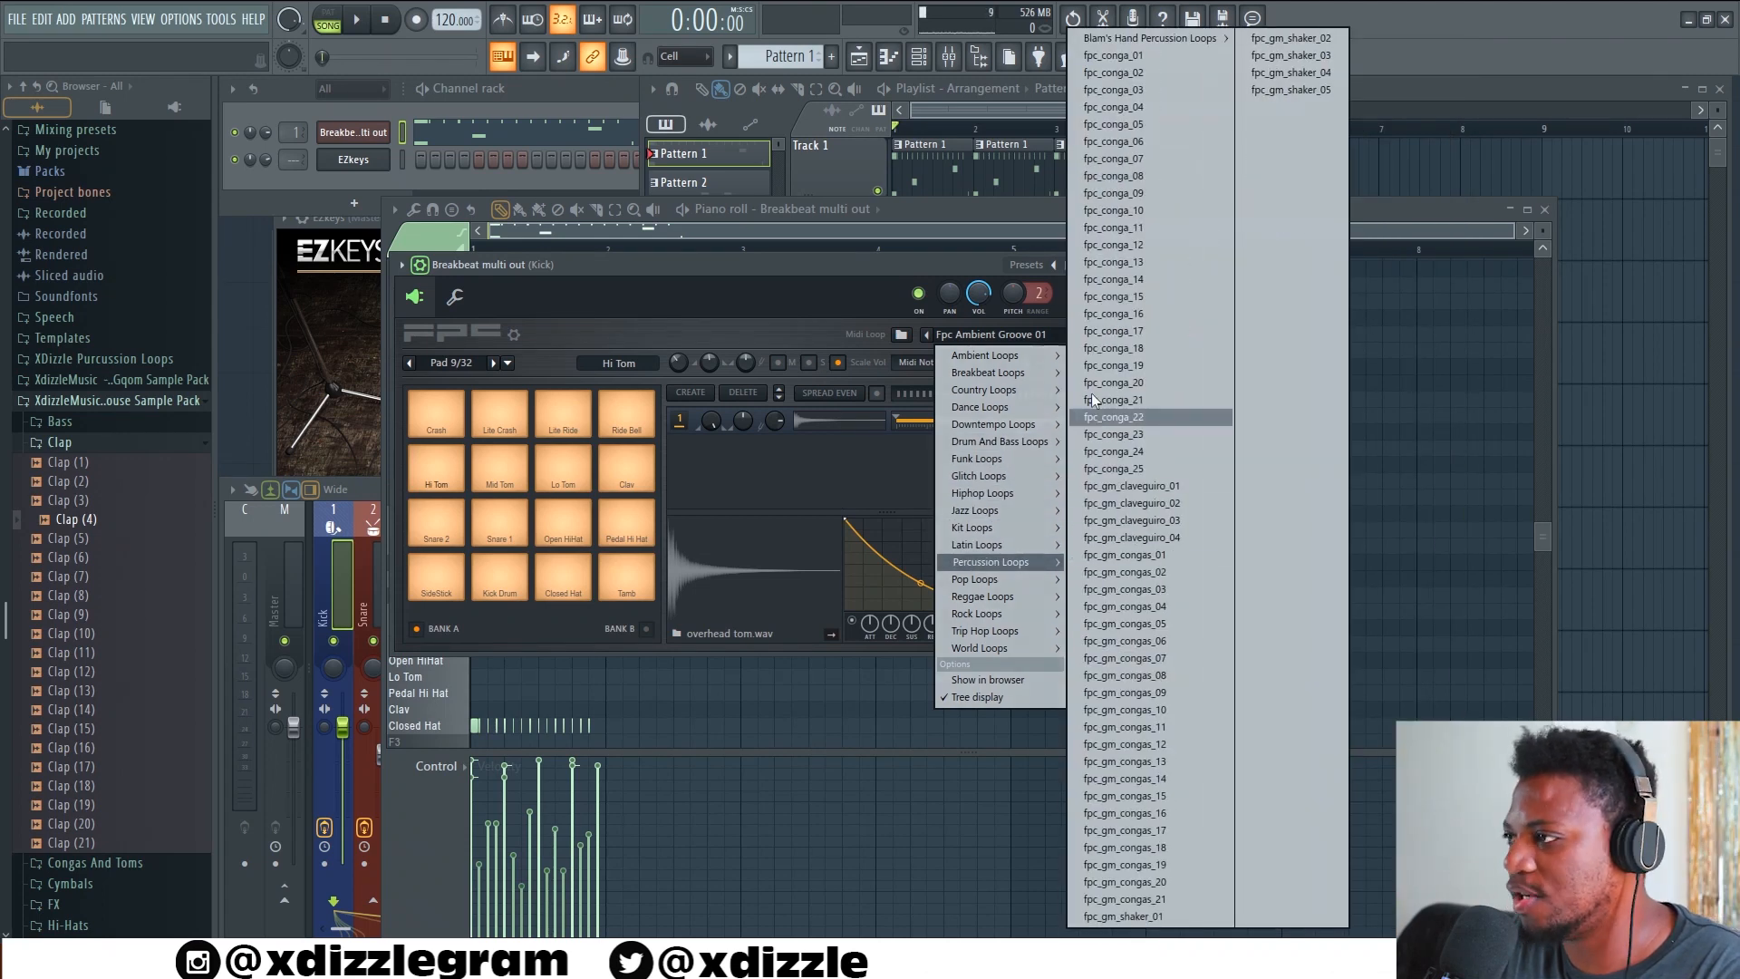
pyautogui.click(1088, 281)
pyautogui.press('space')
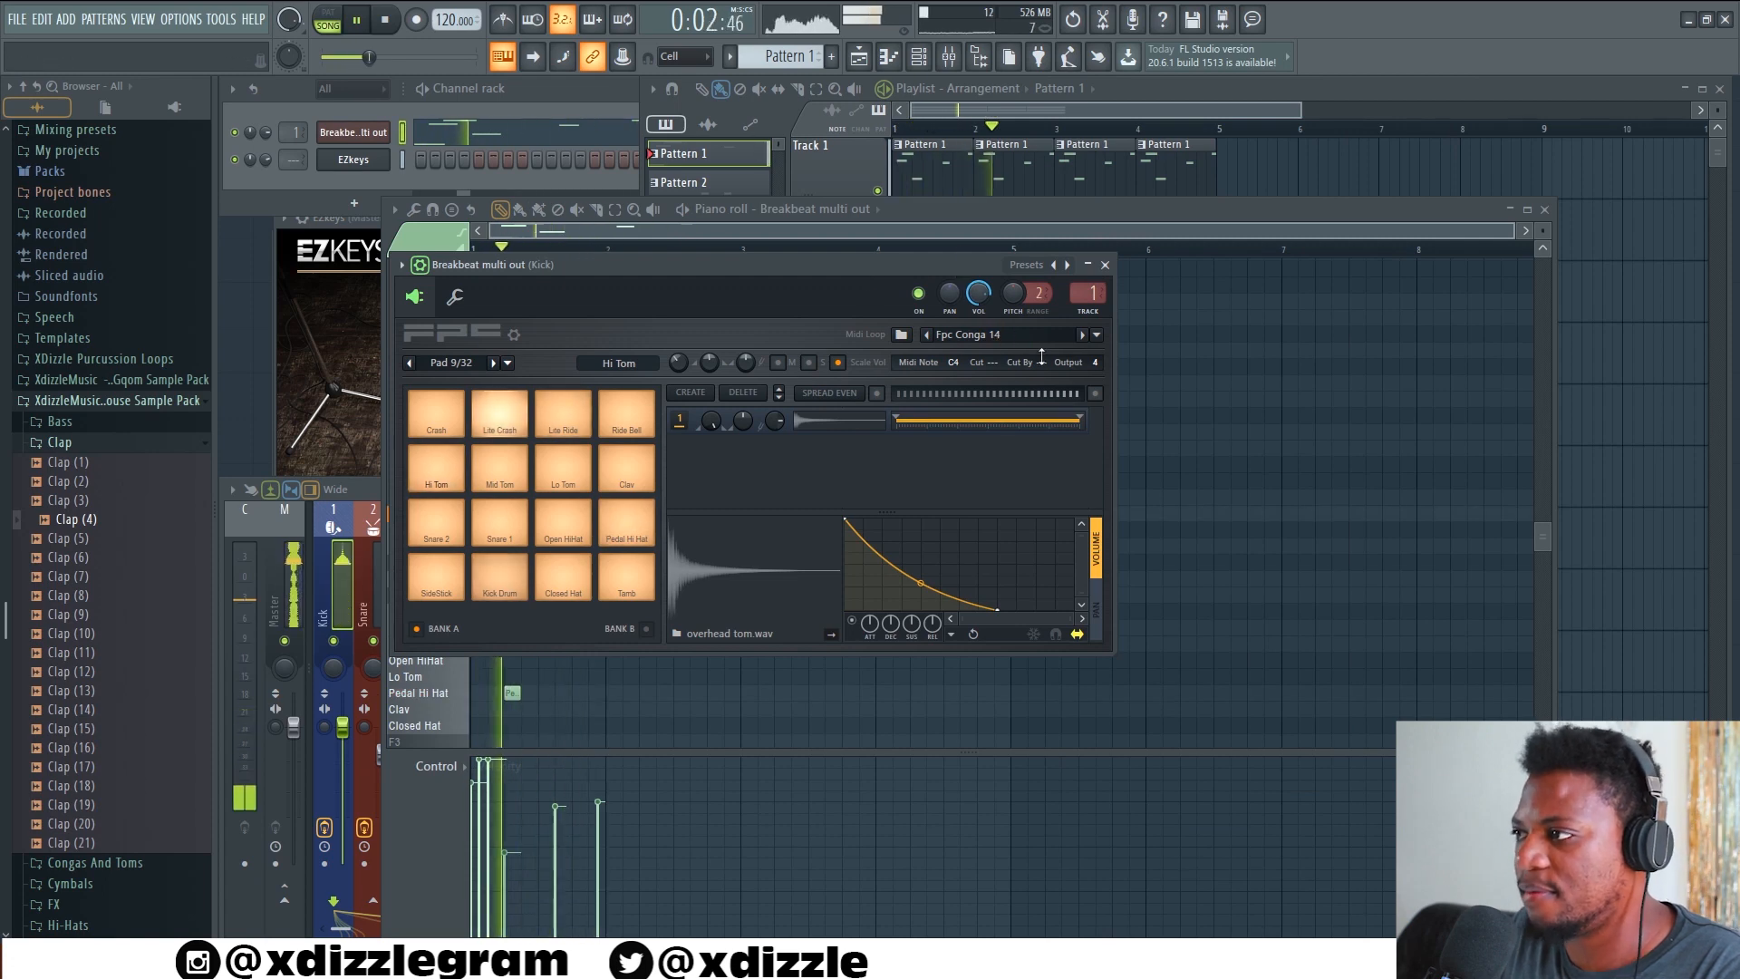
pyautogui.click(1082, 335)
pyautogui.click(1082, 336)
pyautogui.click(1083, 335)
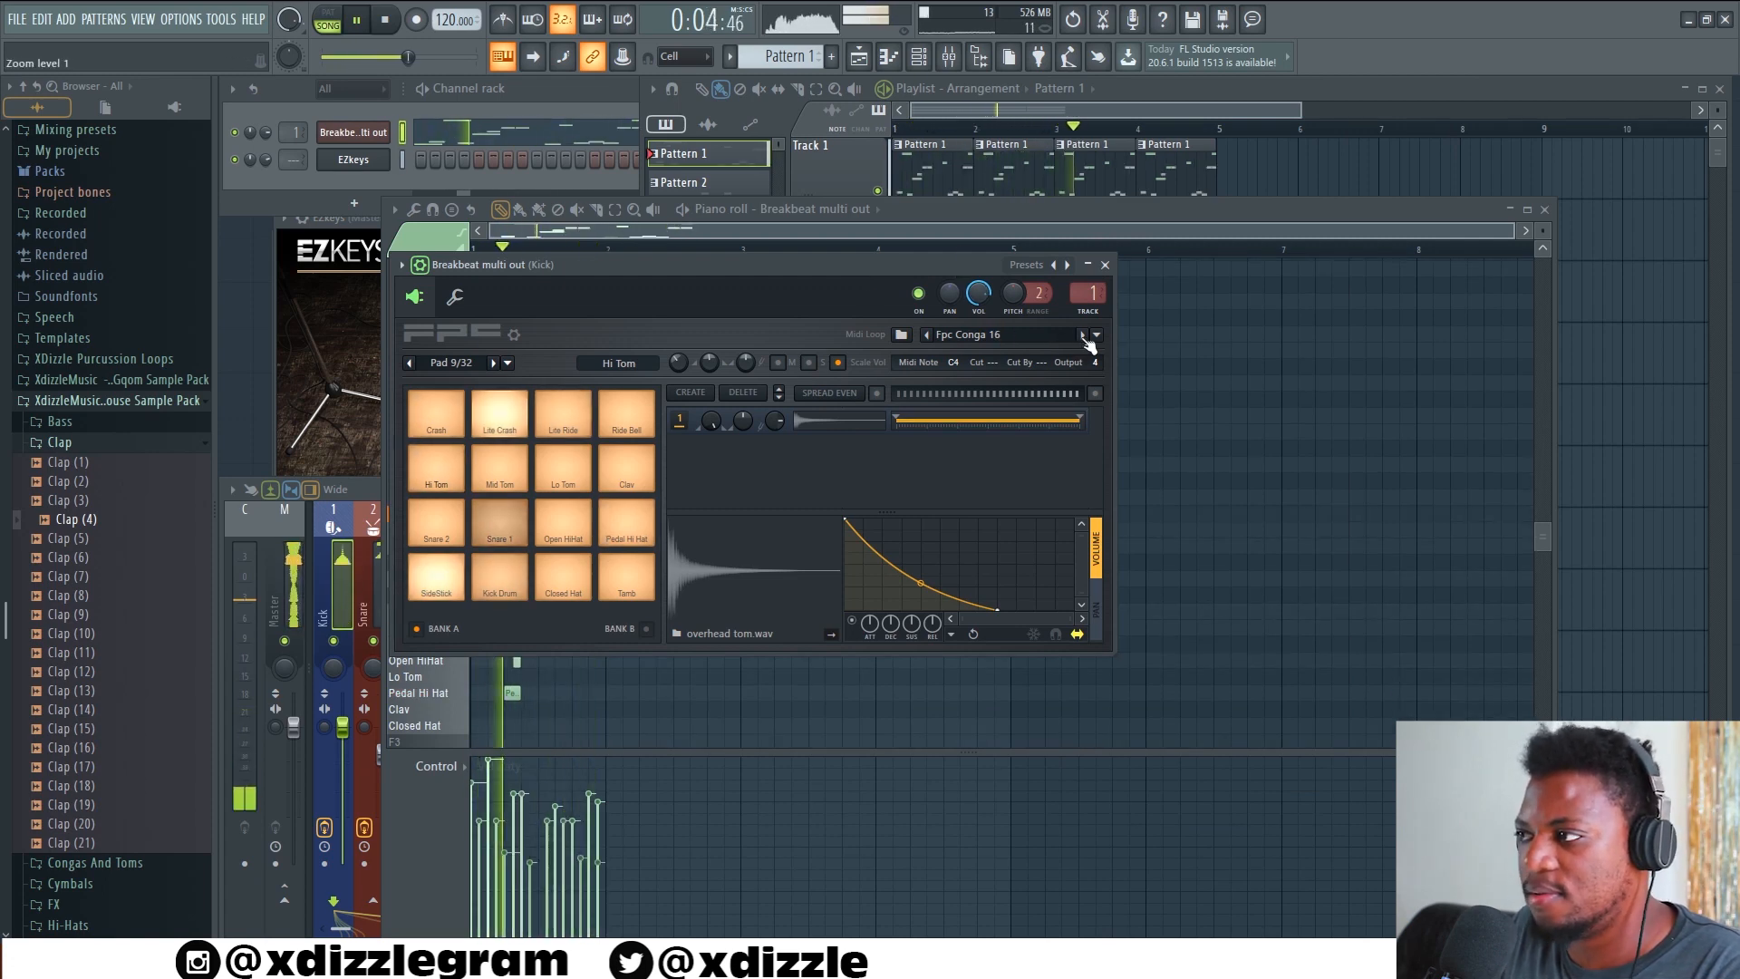
pyautogui.press('space')
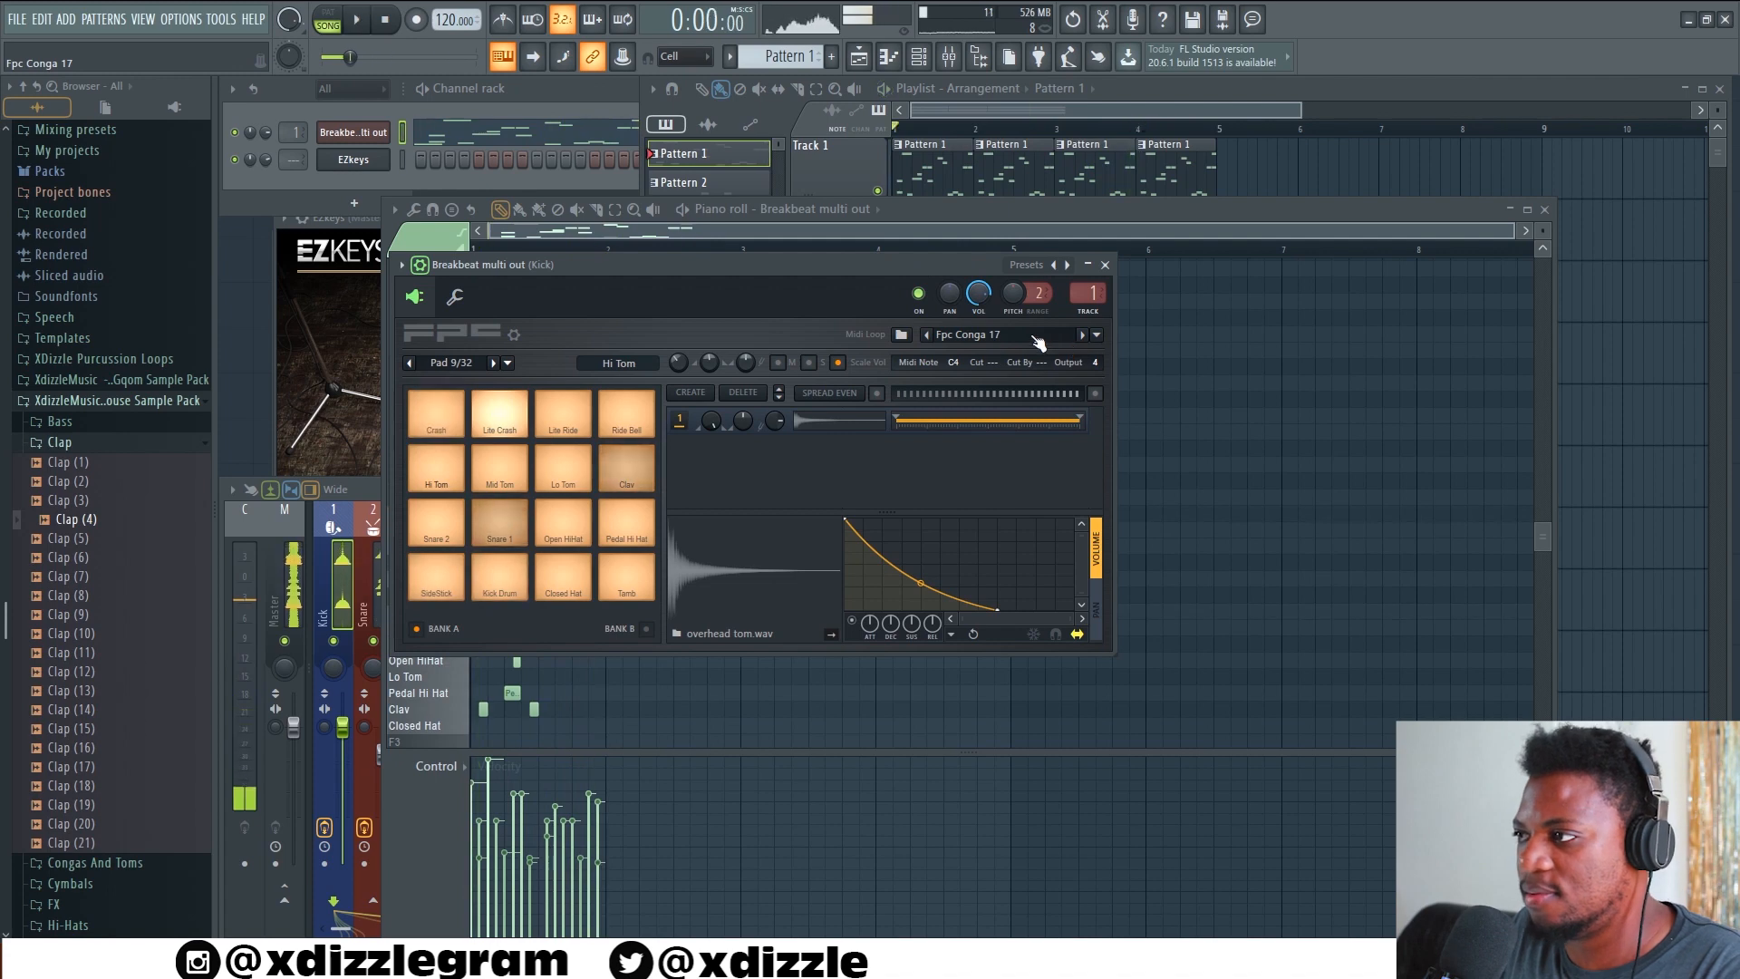
# Load Fpc Dance 01 from the Dance Loops, play it, and advance through the loops to Fpc Dance 04
pyautogui.click(1096, 335)
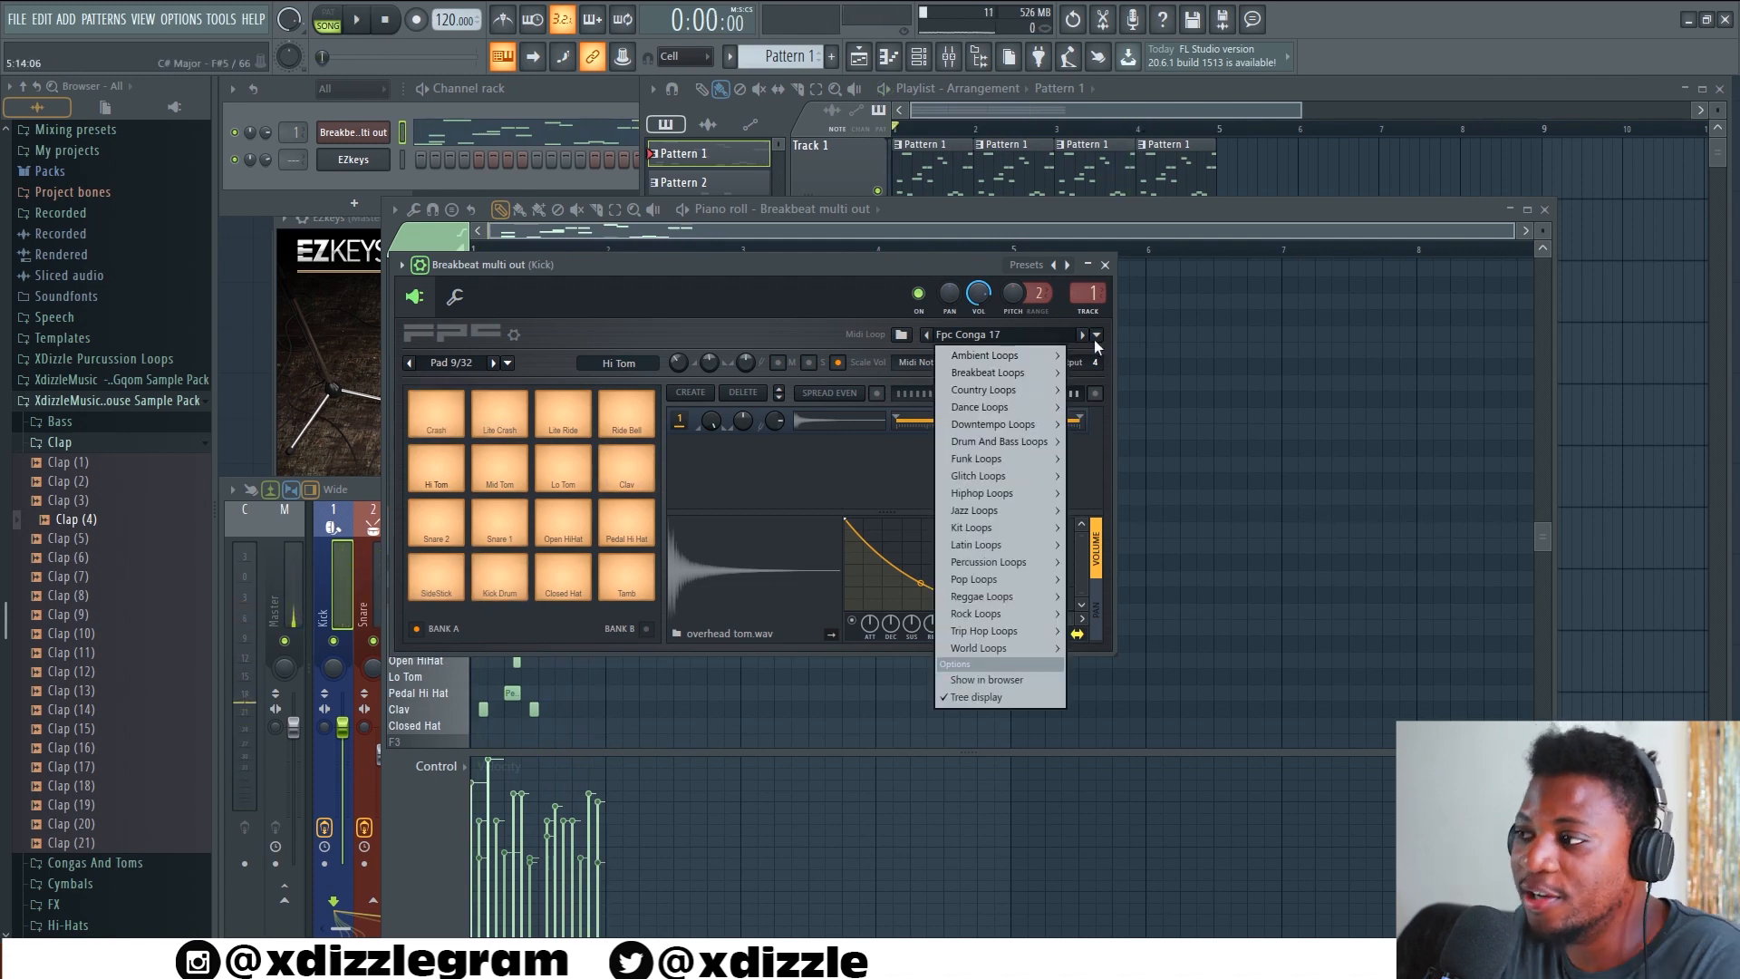
pyautogui.moveTo(1017, 426)
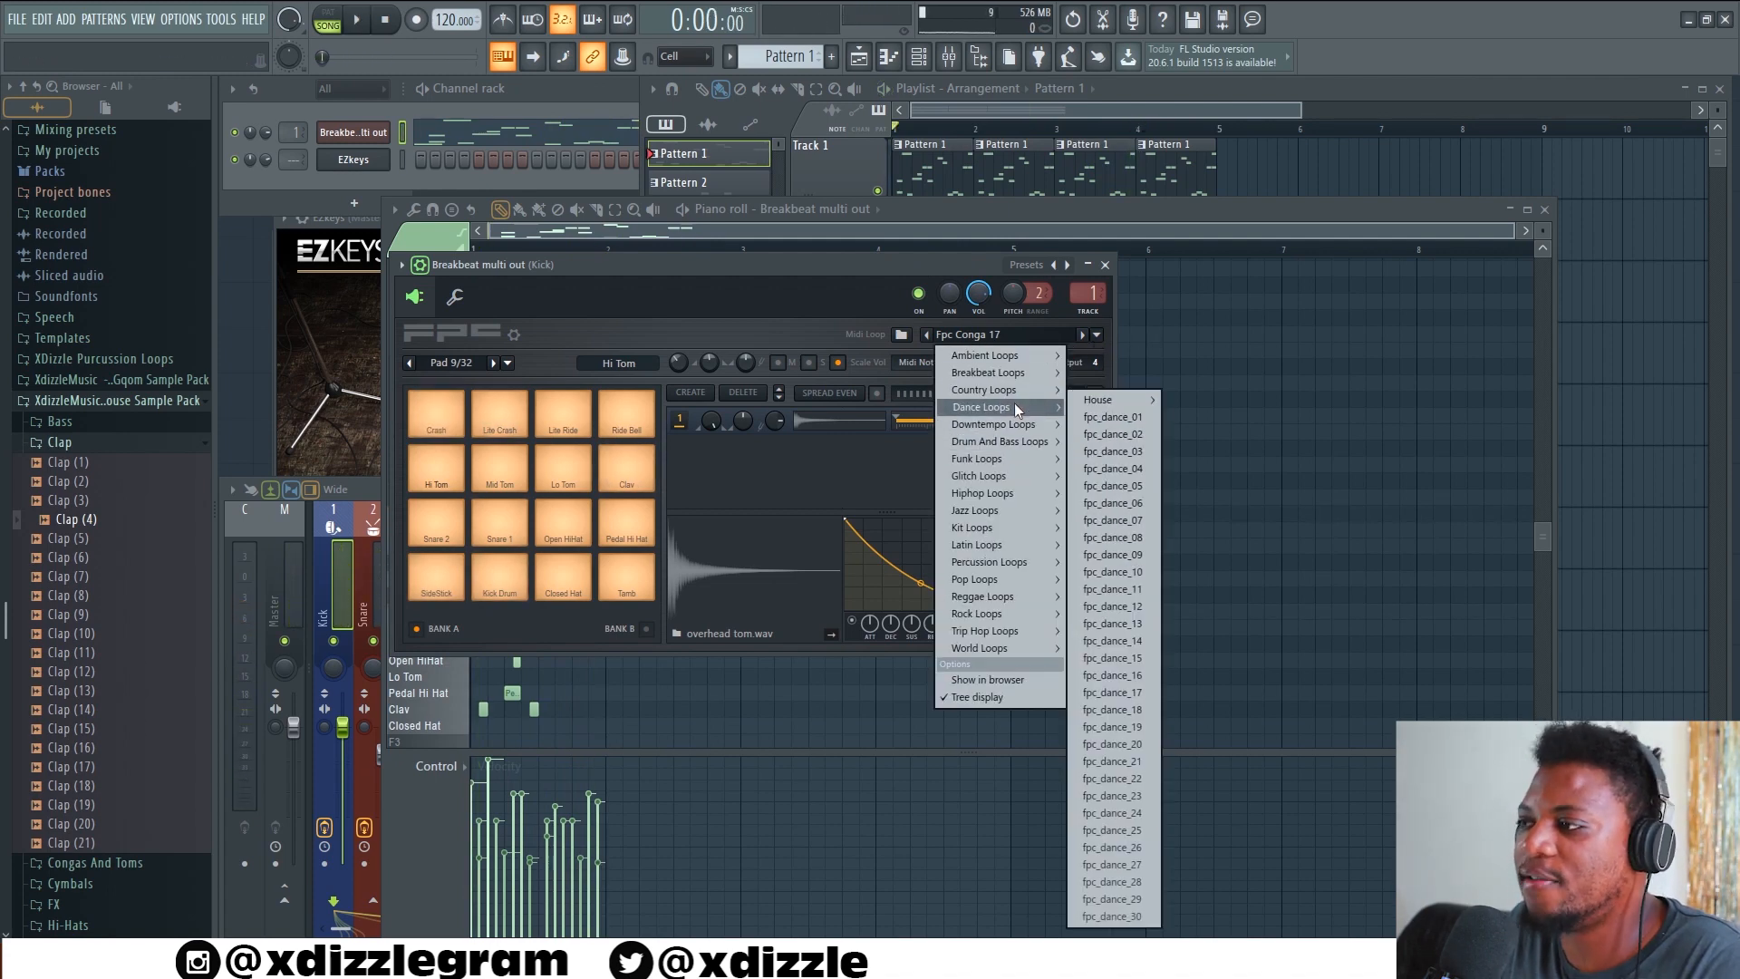
pyautogui.click(1140, 415)
pyautogui.press('space')
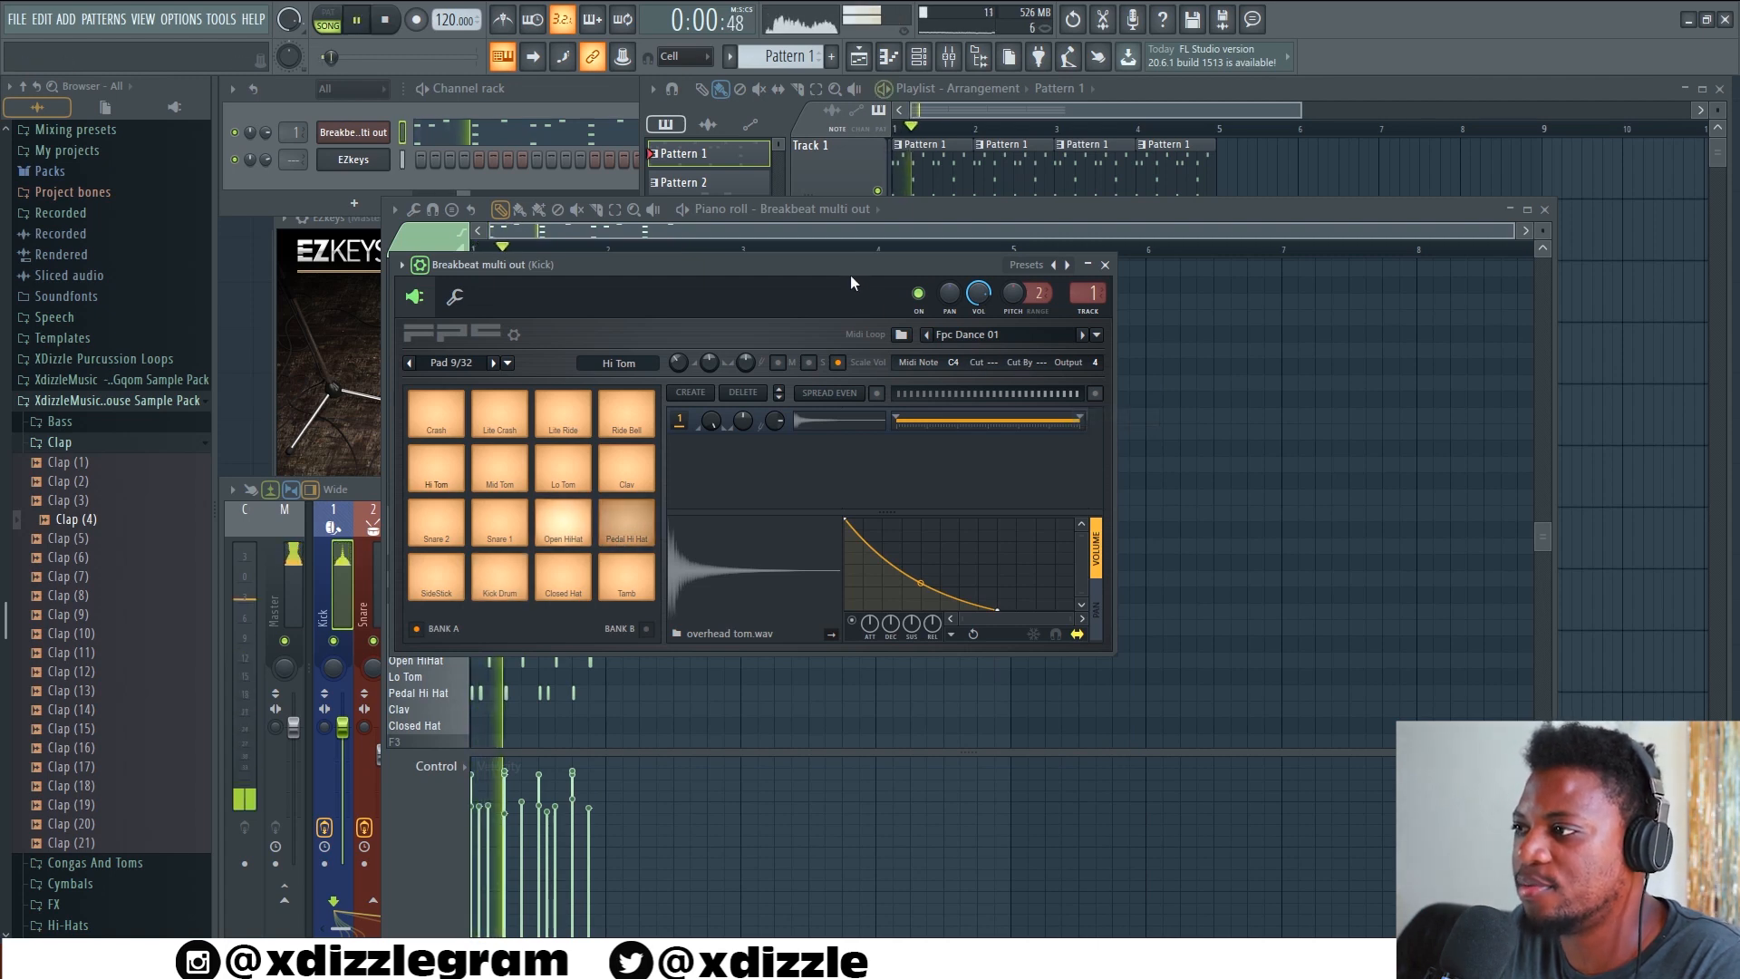
pyautogui.click(1082, 336)
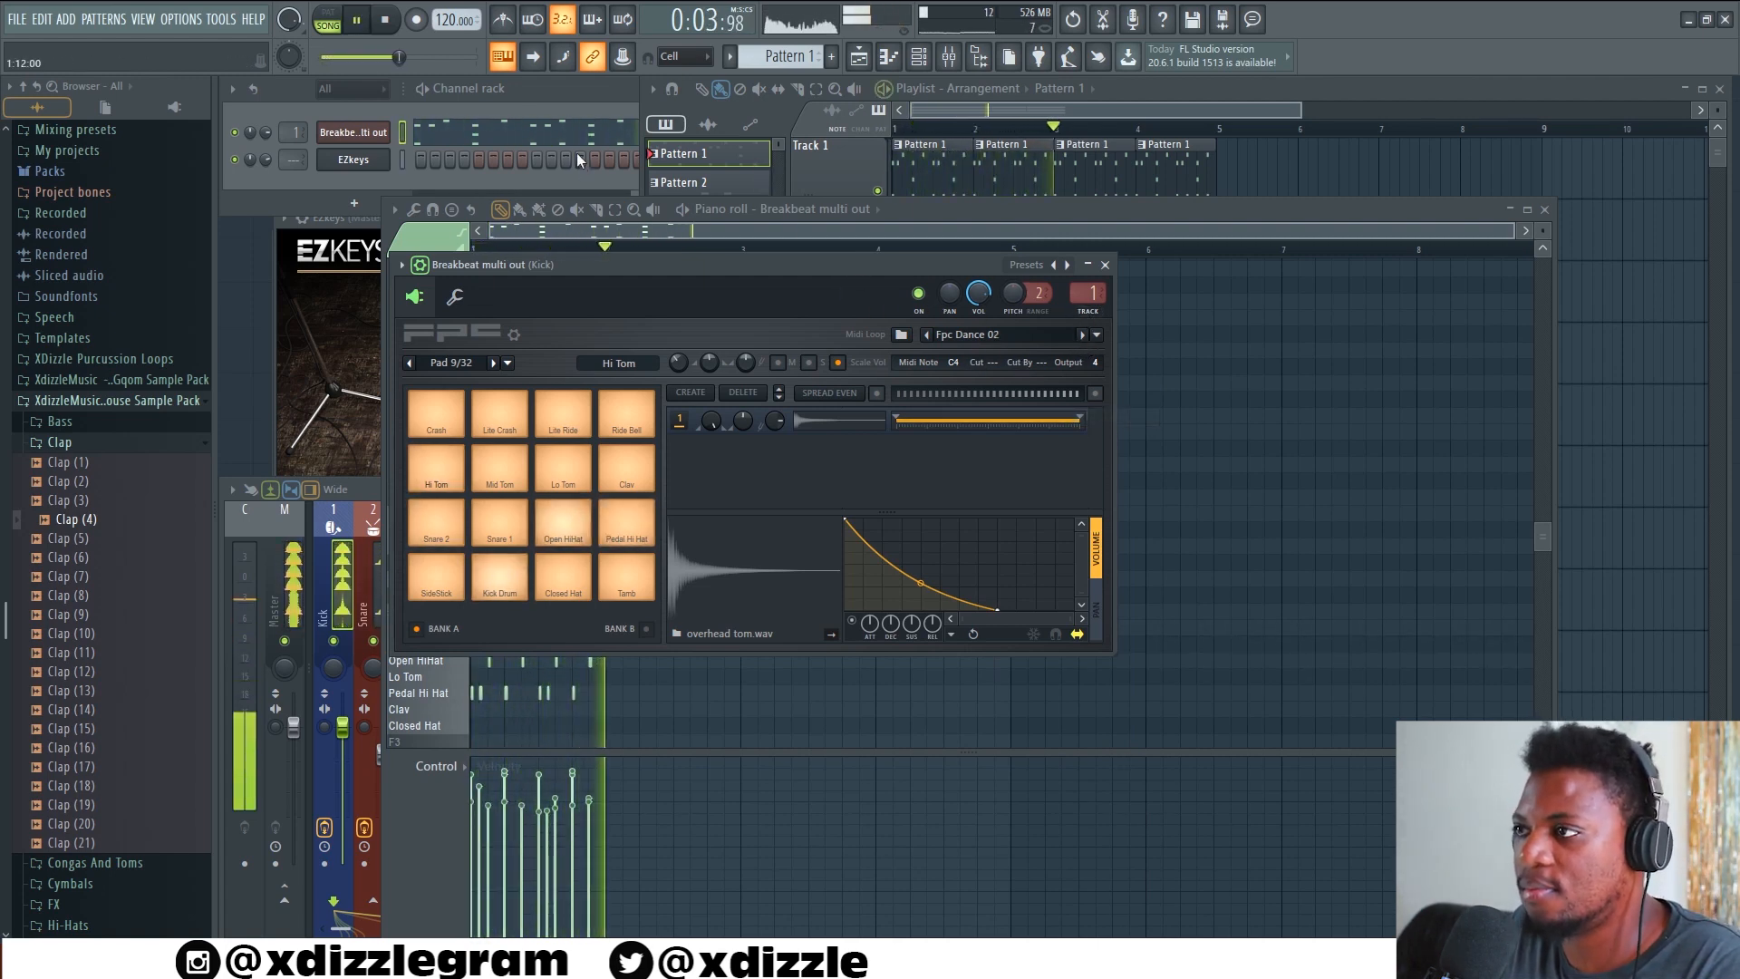
pyautogui.click(1083, 335)
pyautogui.click(1084, 335)
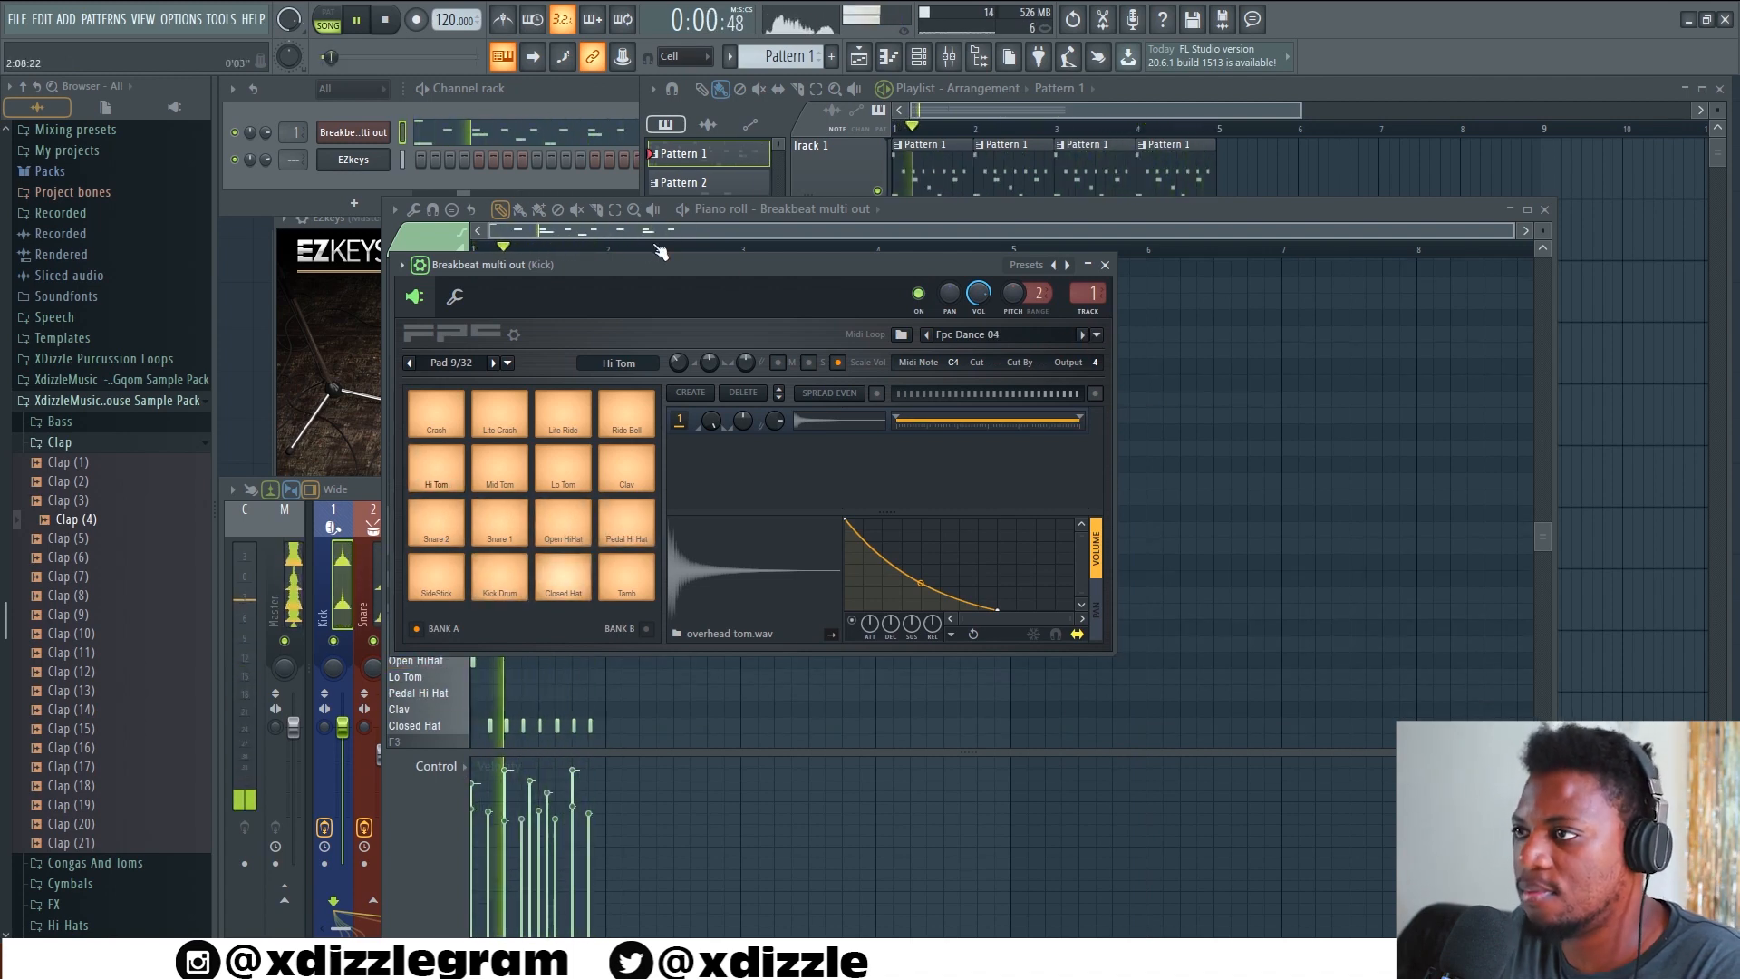
# Open the Pattern 1 drum notes in the piano roll and replace the offbeat Kick Drum note with kicks on beats 2, 3 and 4
pyautogui.click(587, 136)
pyautogui.click(589, 137)
pyautogui.scroll(2, 756, 376)
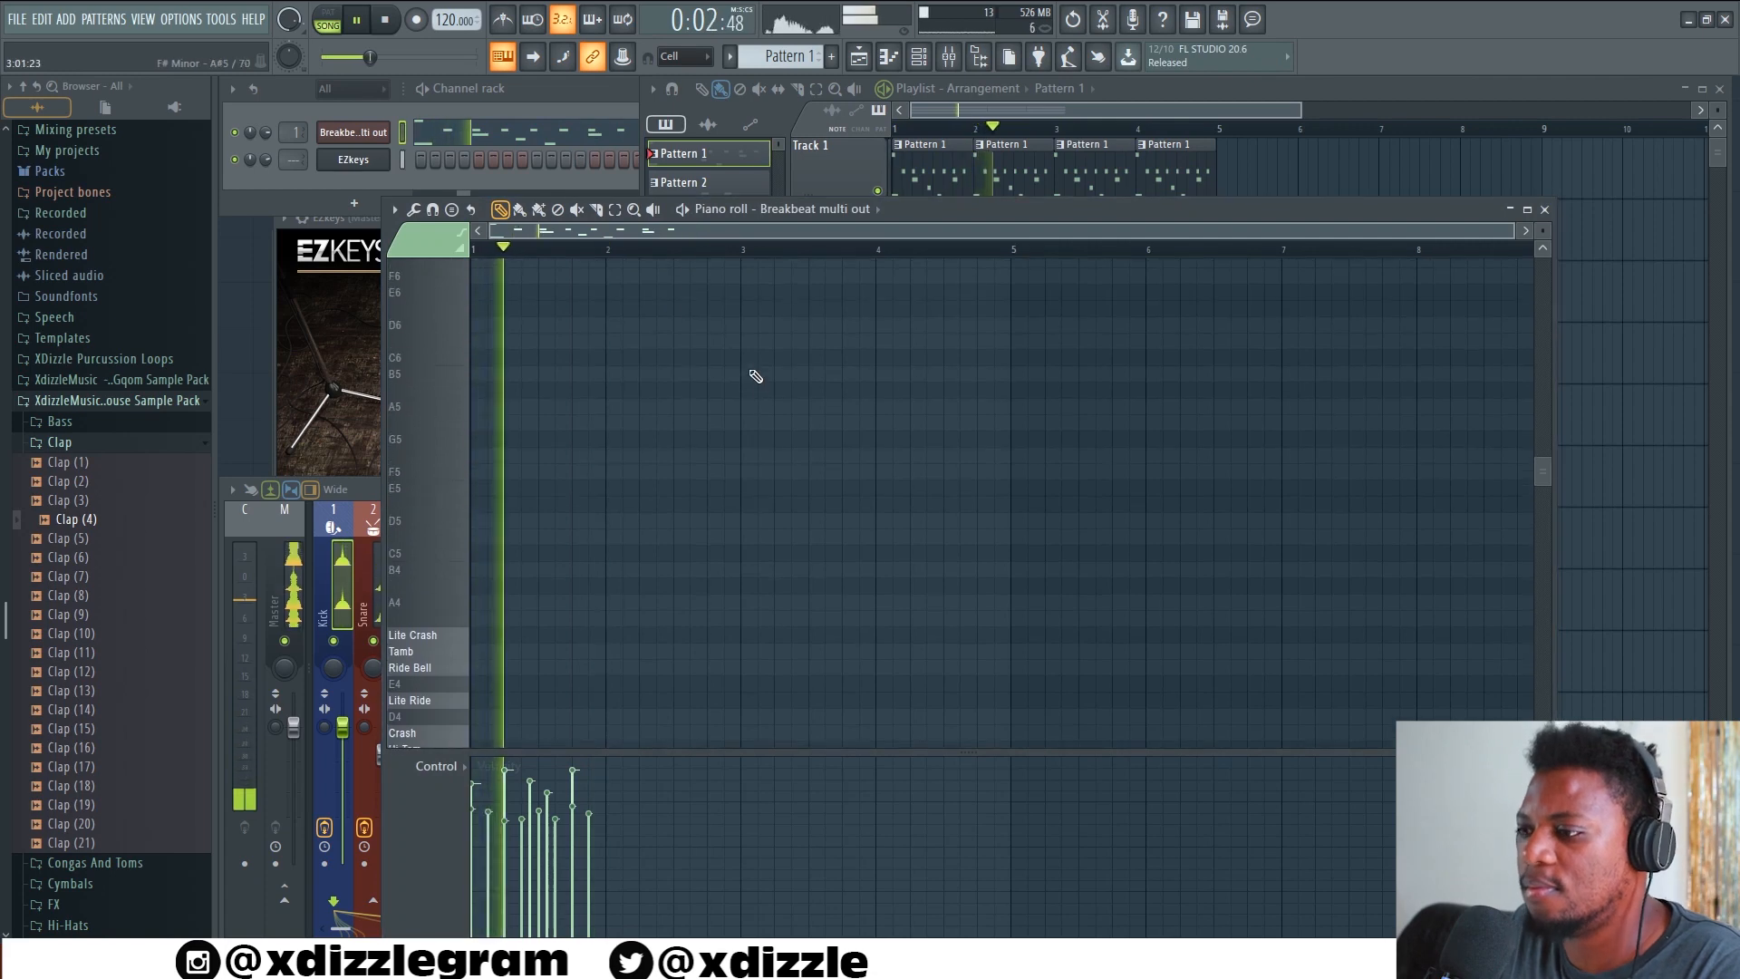
pyautogui.scroll(-5, 756, 376)
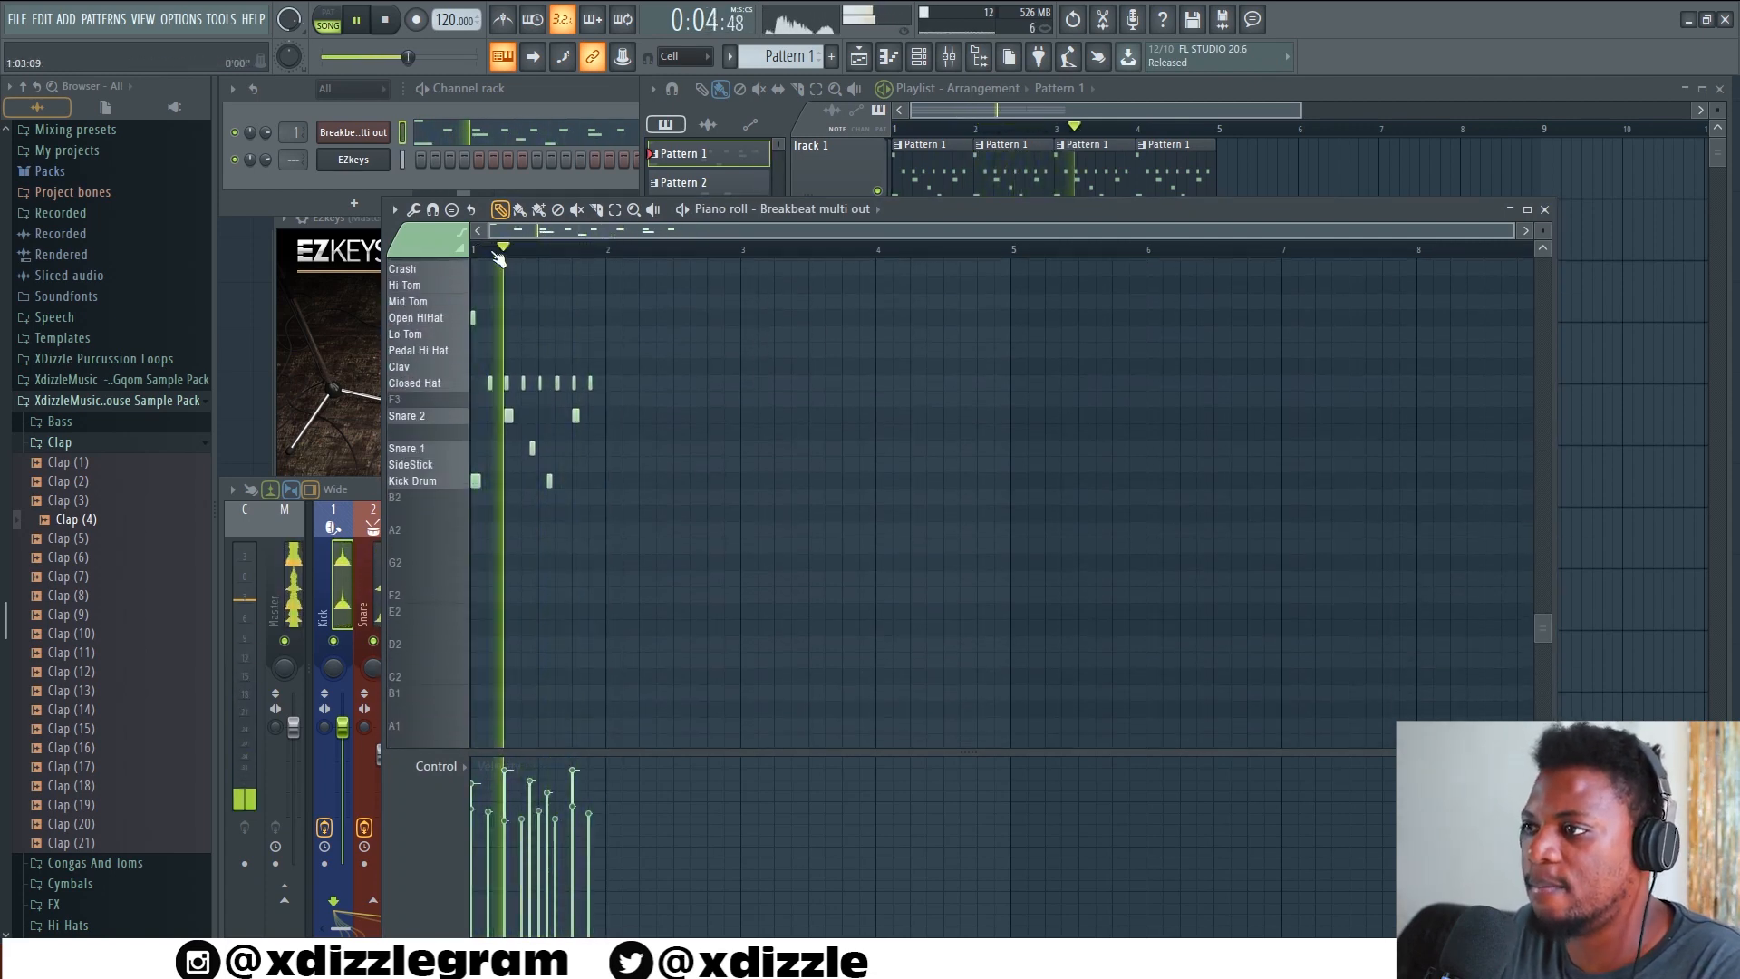
pyautogui.scroll(3, 498, 254)
pyautogui.press('space')
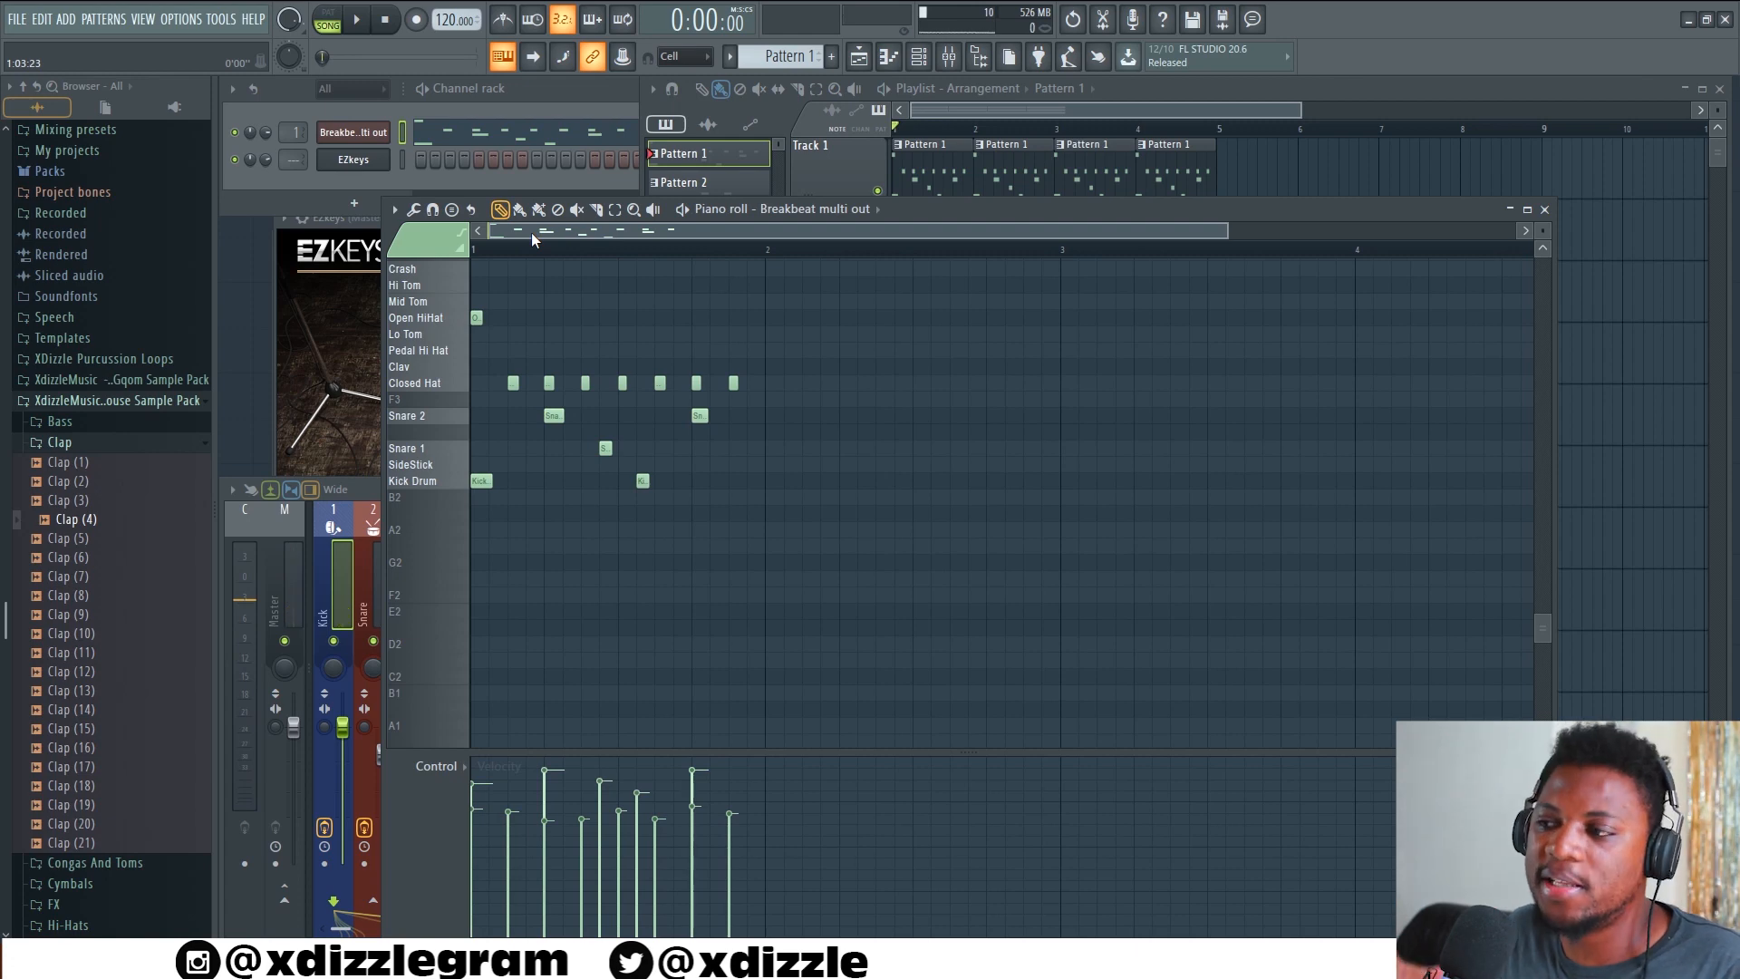
pyautogui.rightClick(642, 480)
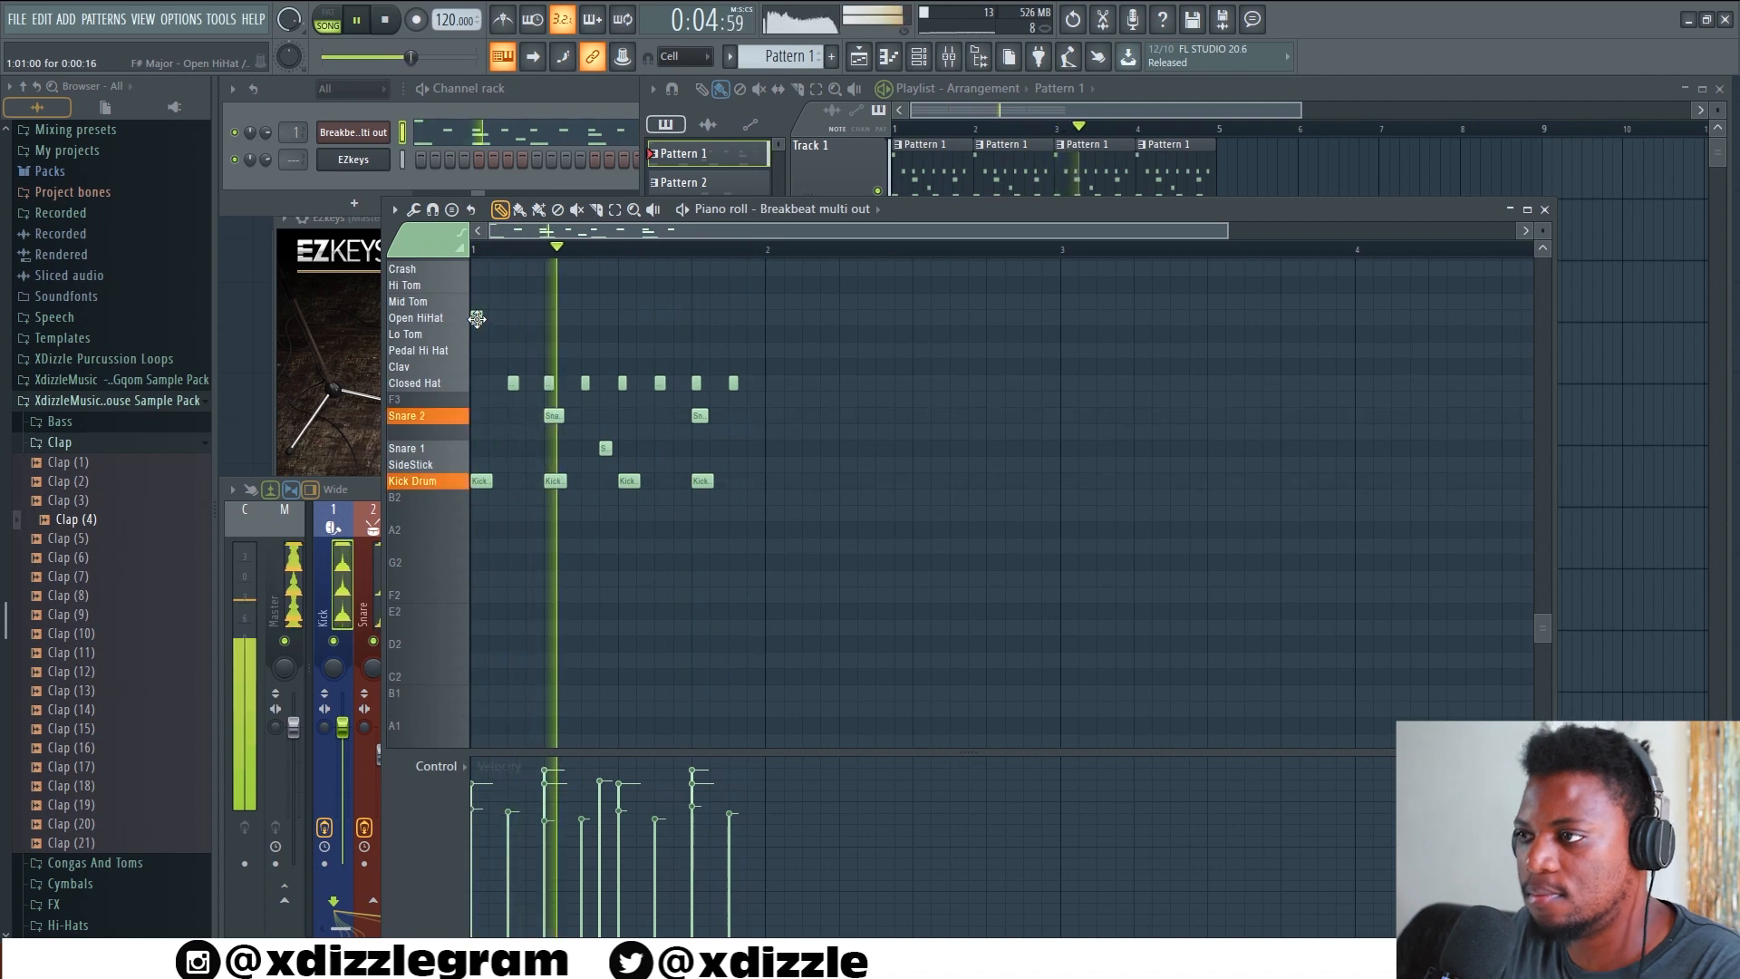
# Replace the Open HiHat note at the start of bar 1 with a short Closed Hat note
pyautogui.moveTo(477, 321); pyautogui.dragTo(483, 384)
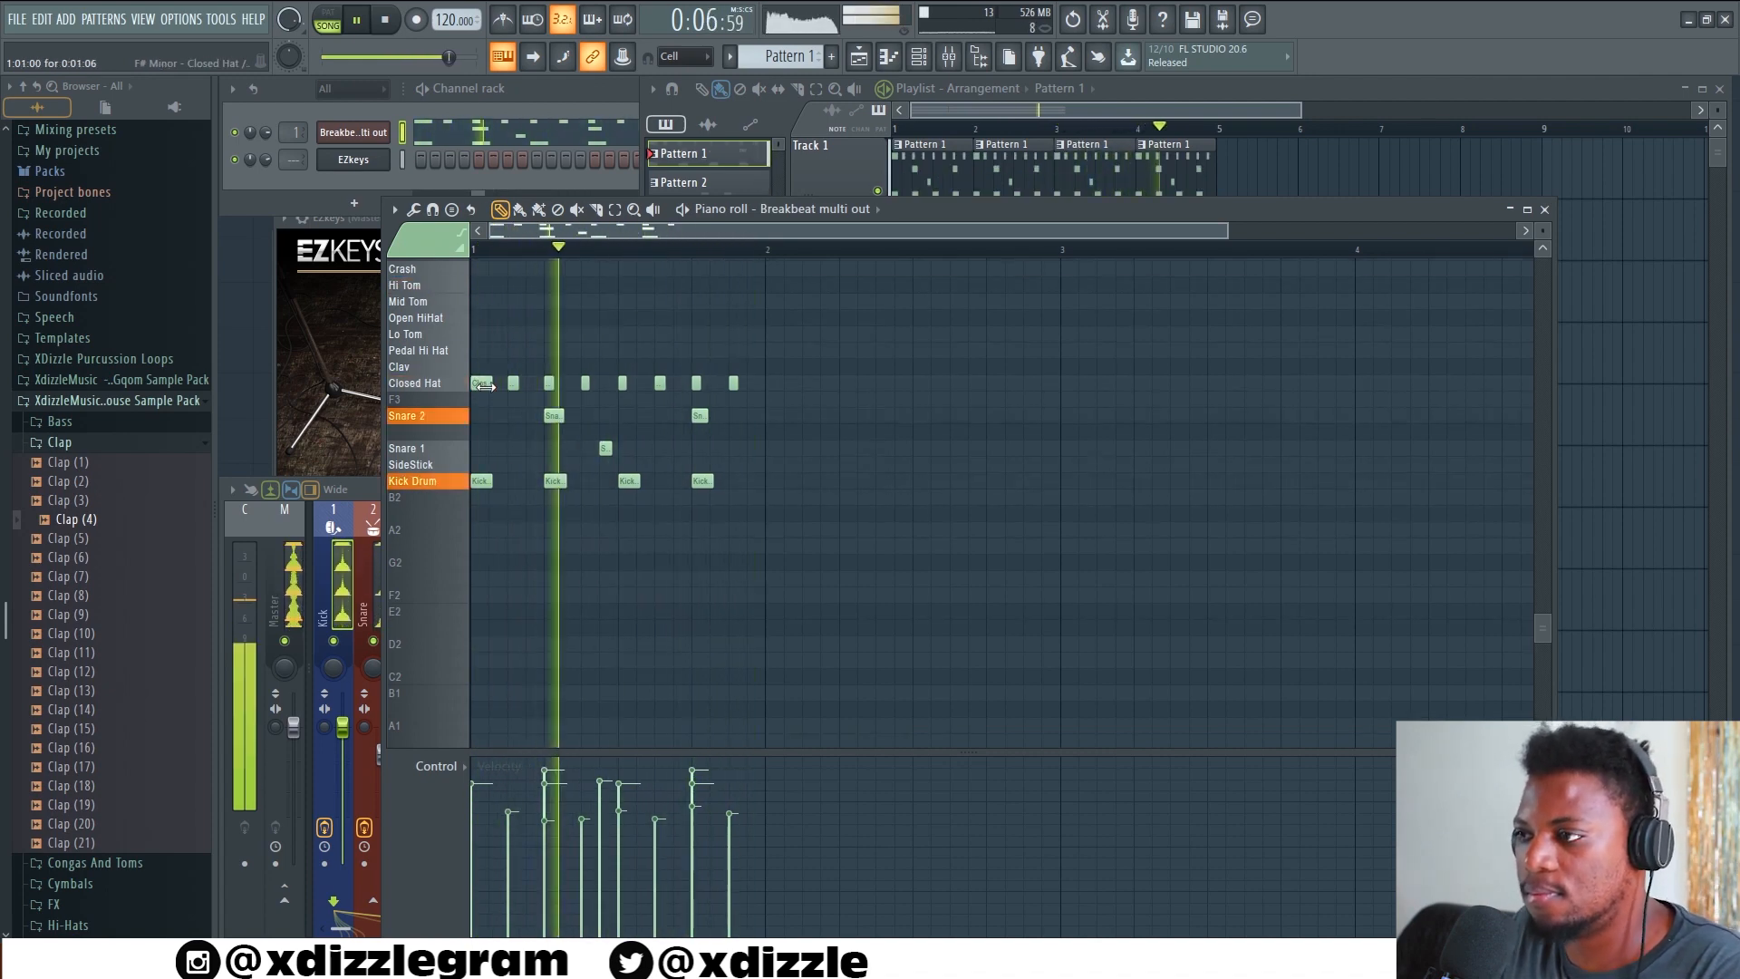
pyautogui.rightClick(485, 384)
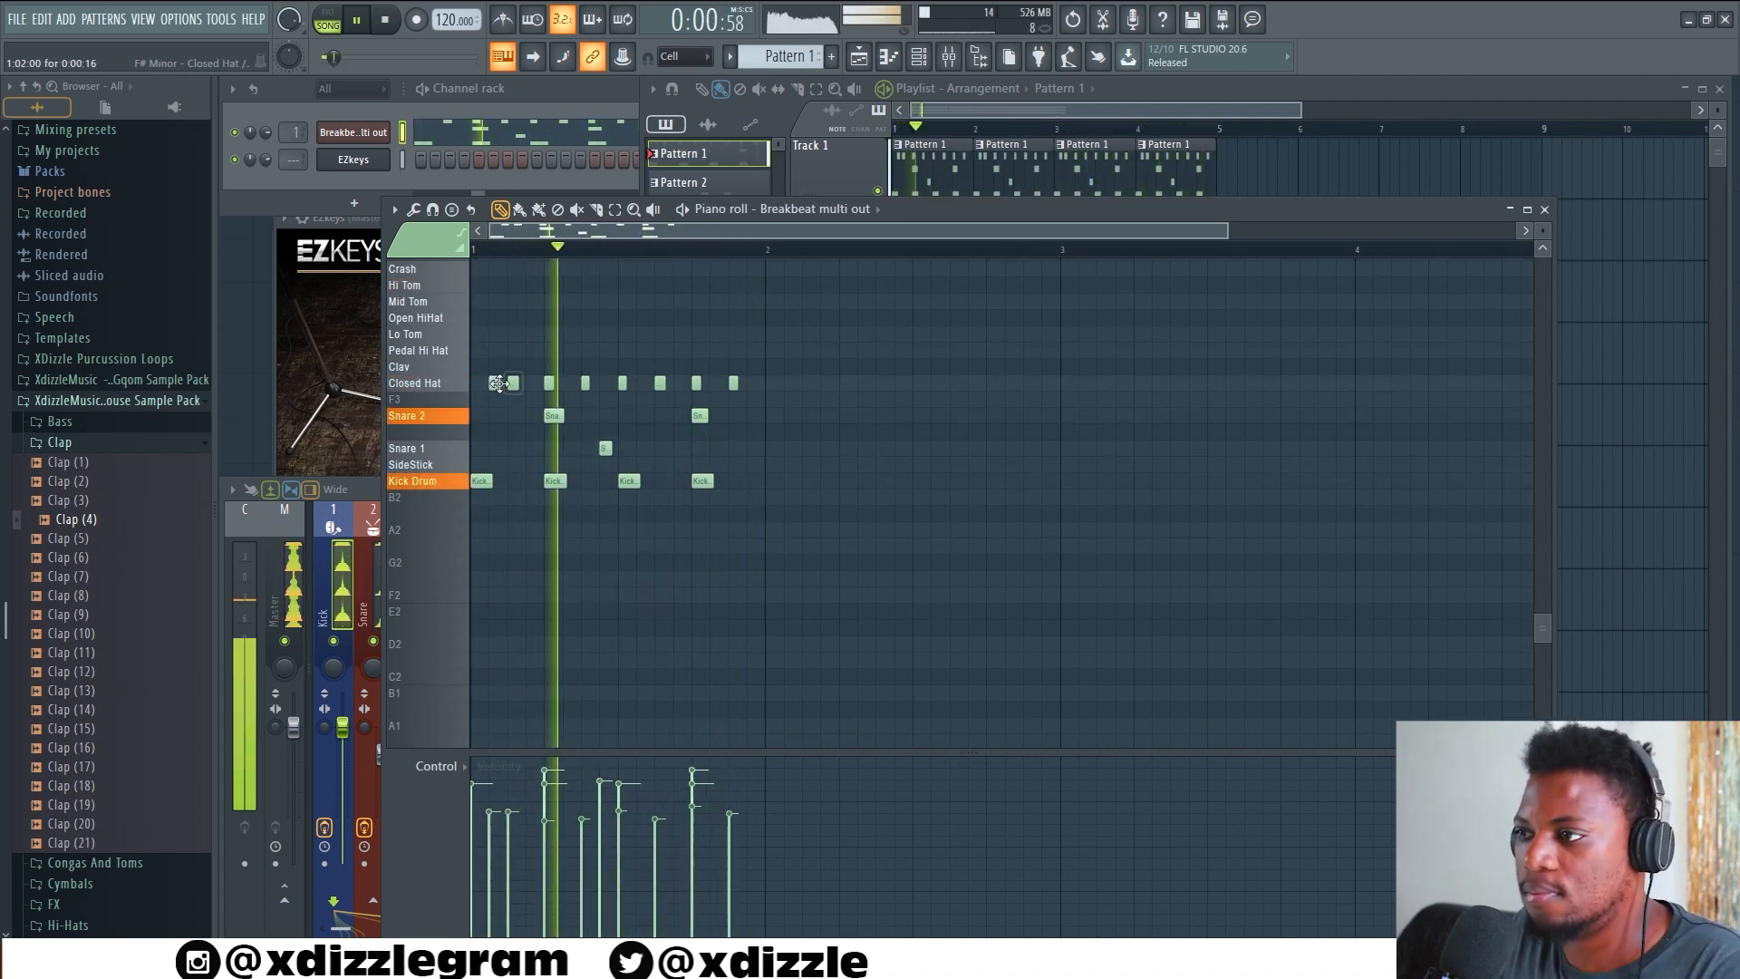
pyautogui.click(477, 384)
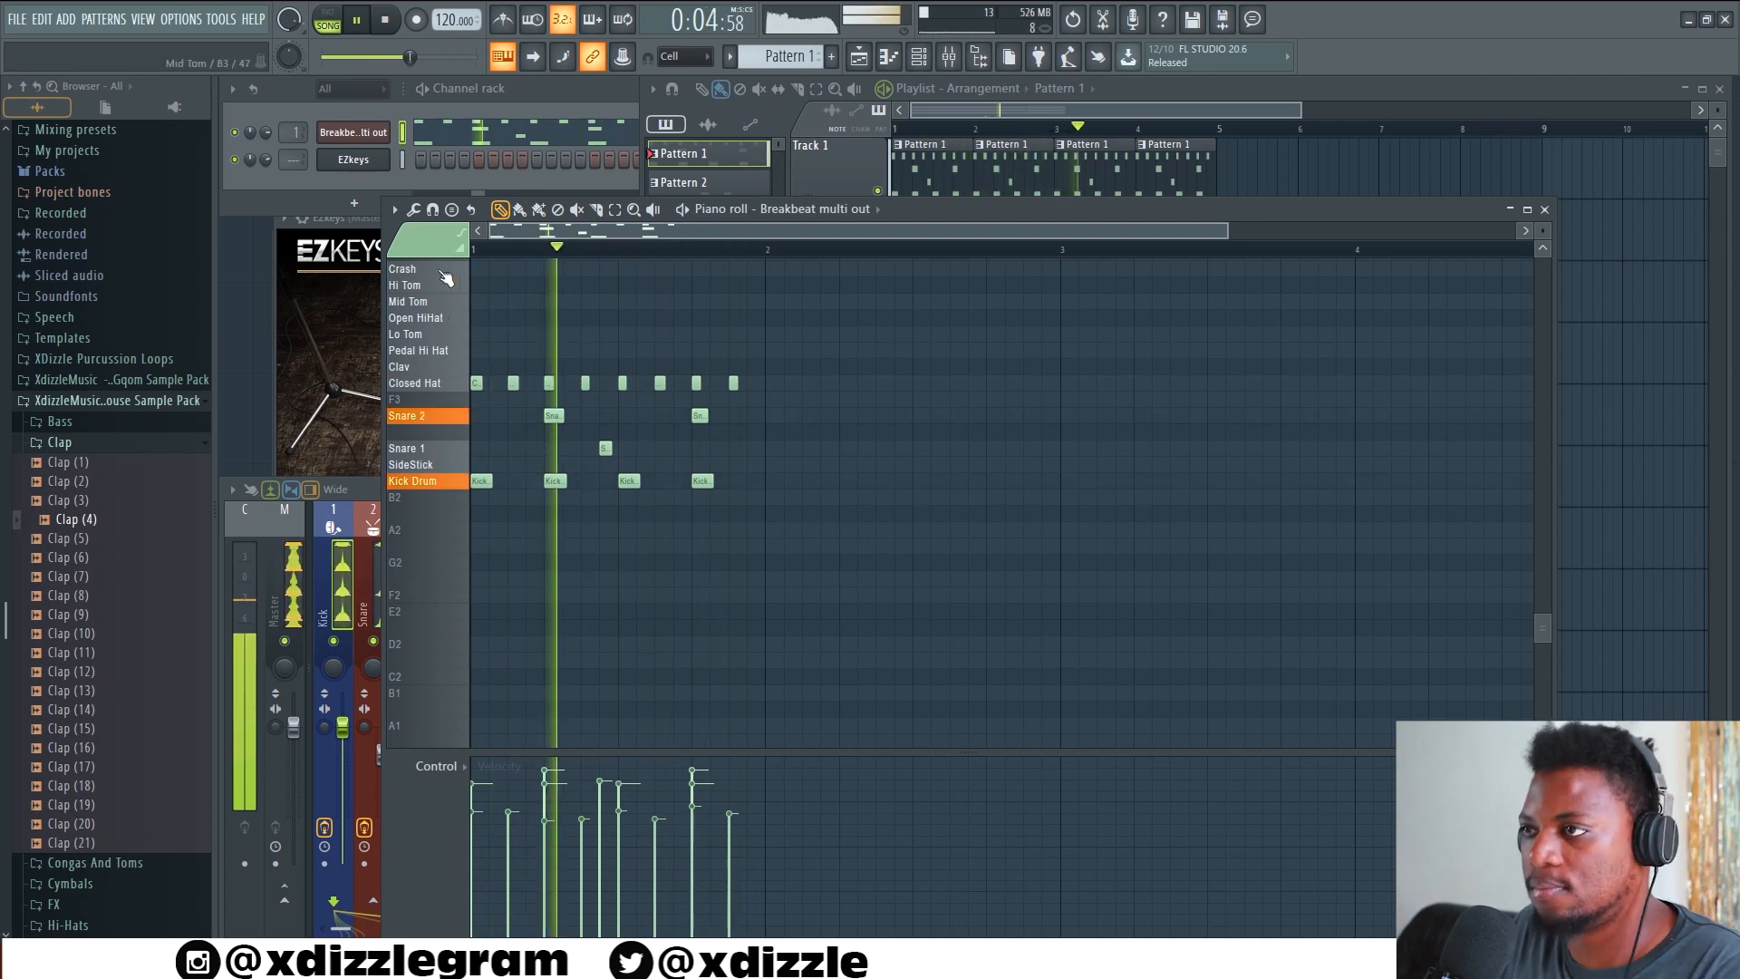
# Reopen the FPC, stop playback, and examine the FPC drumloops folder and its Funk Loops subfolder without loading a MIDI file
pyautogui.click(373, 133)
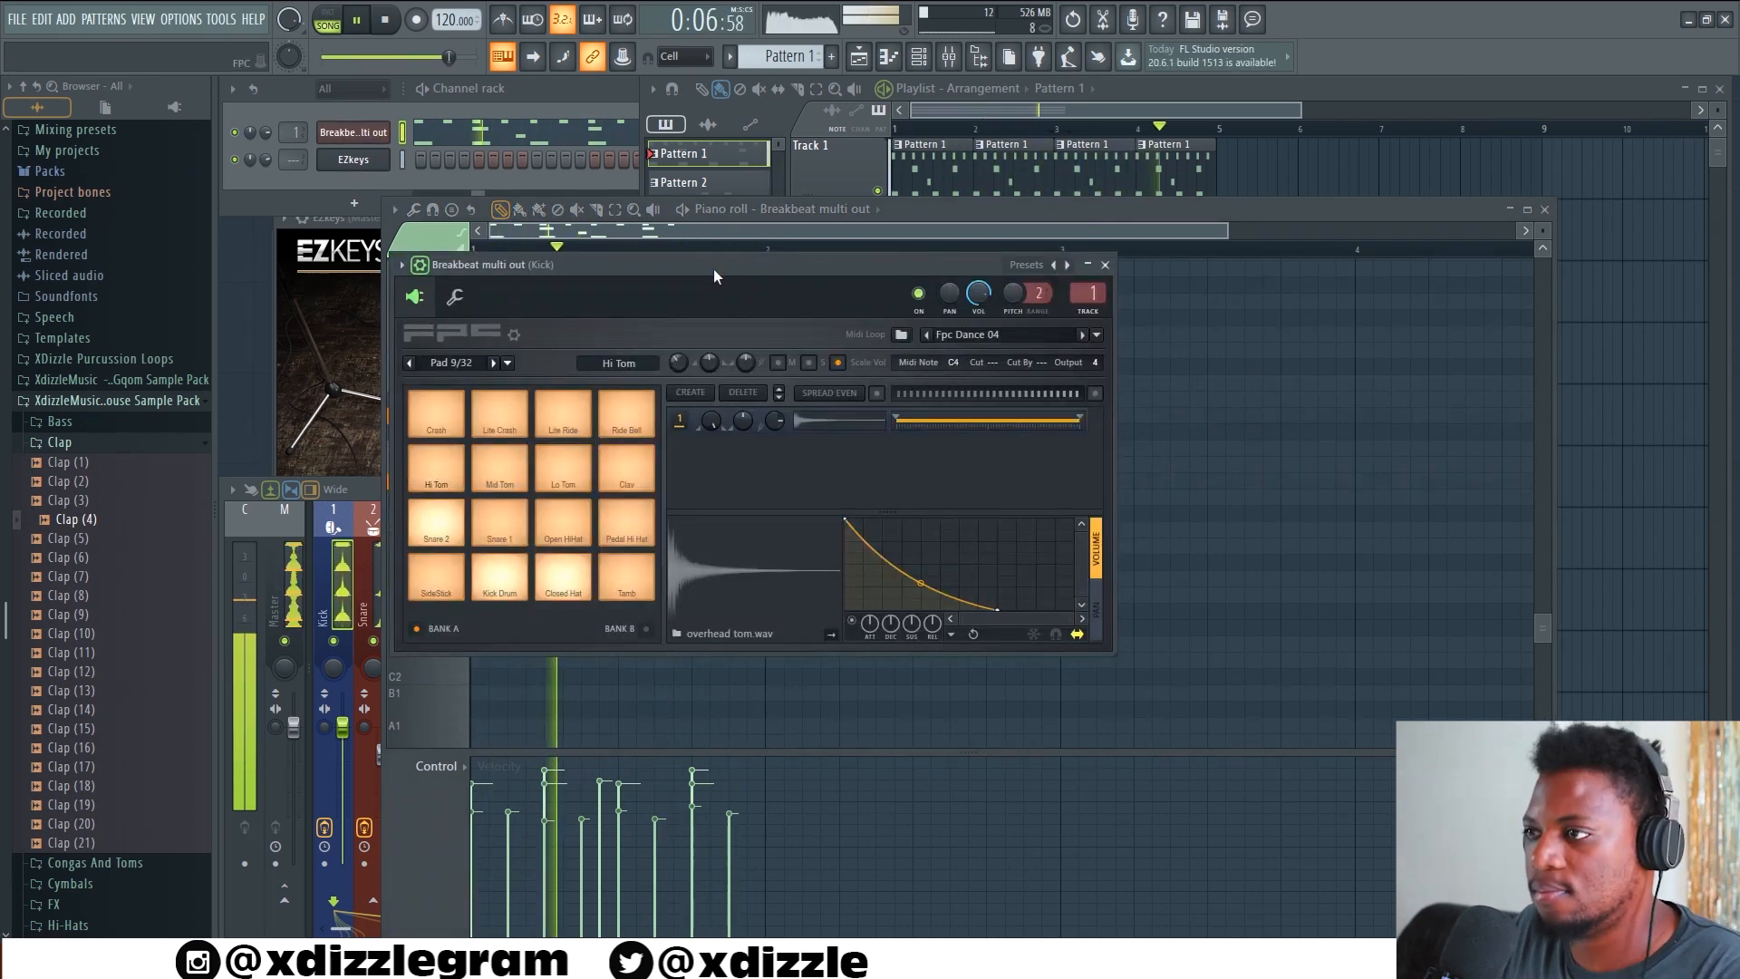
pyautogui.moveTo(714, 268); pyautogui.dragTo(696, 270)
pyautogui.press('space')
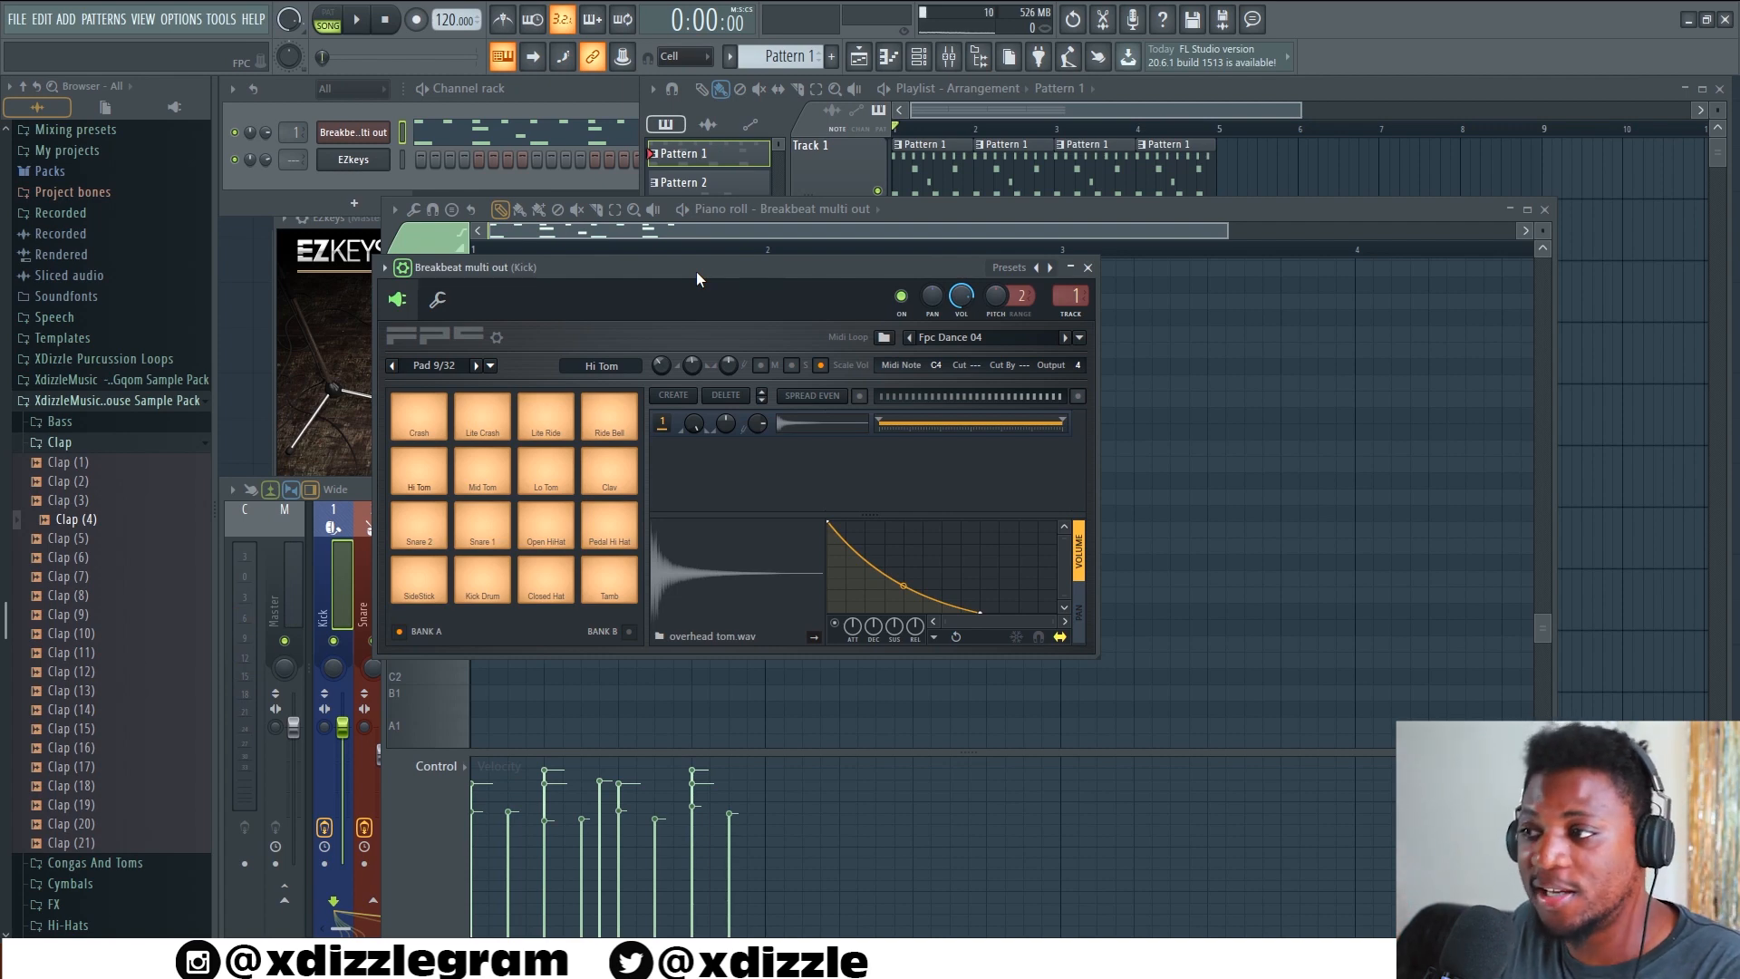
pyautogui.click(886, 339)
pyautogui.moveTo(826, 214); pyautogui.dragTo(742, 171)
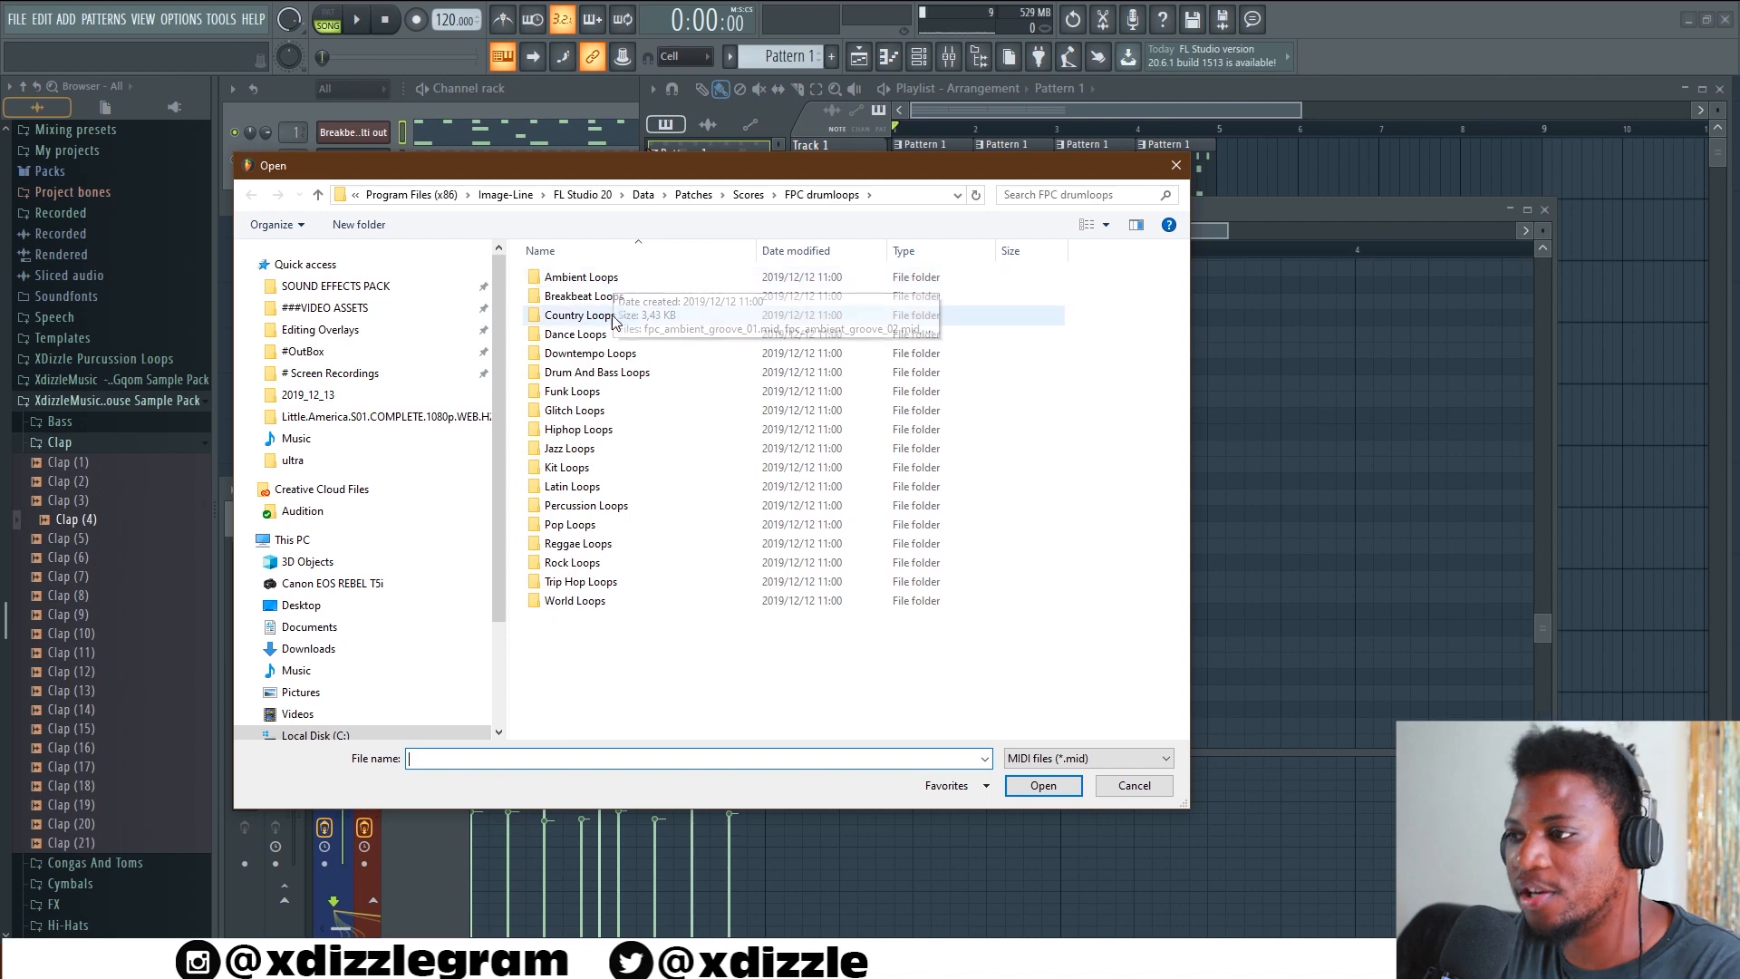
pyautogui.doubleClick(574, 395)
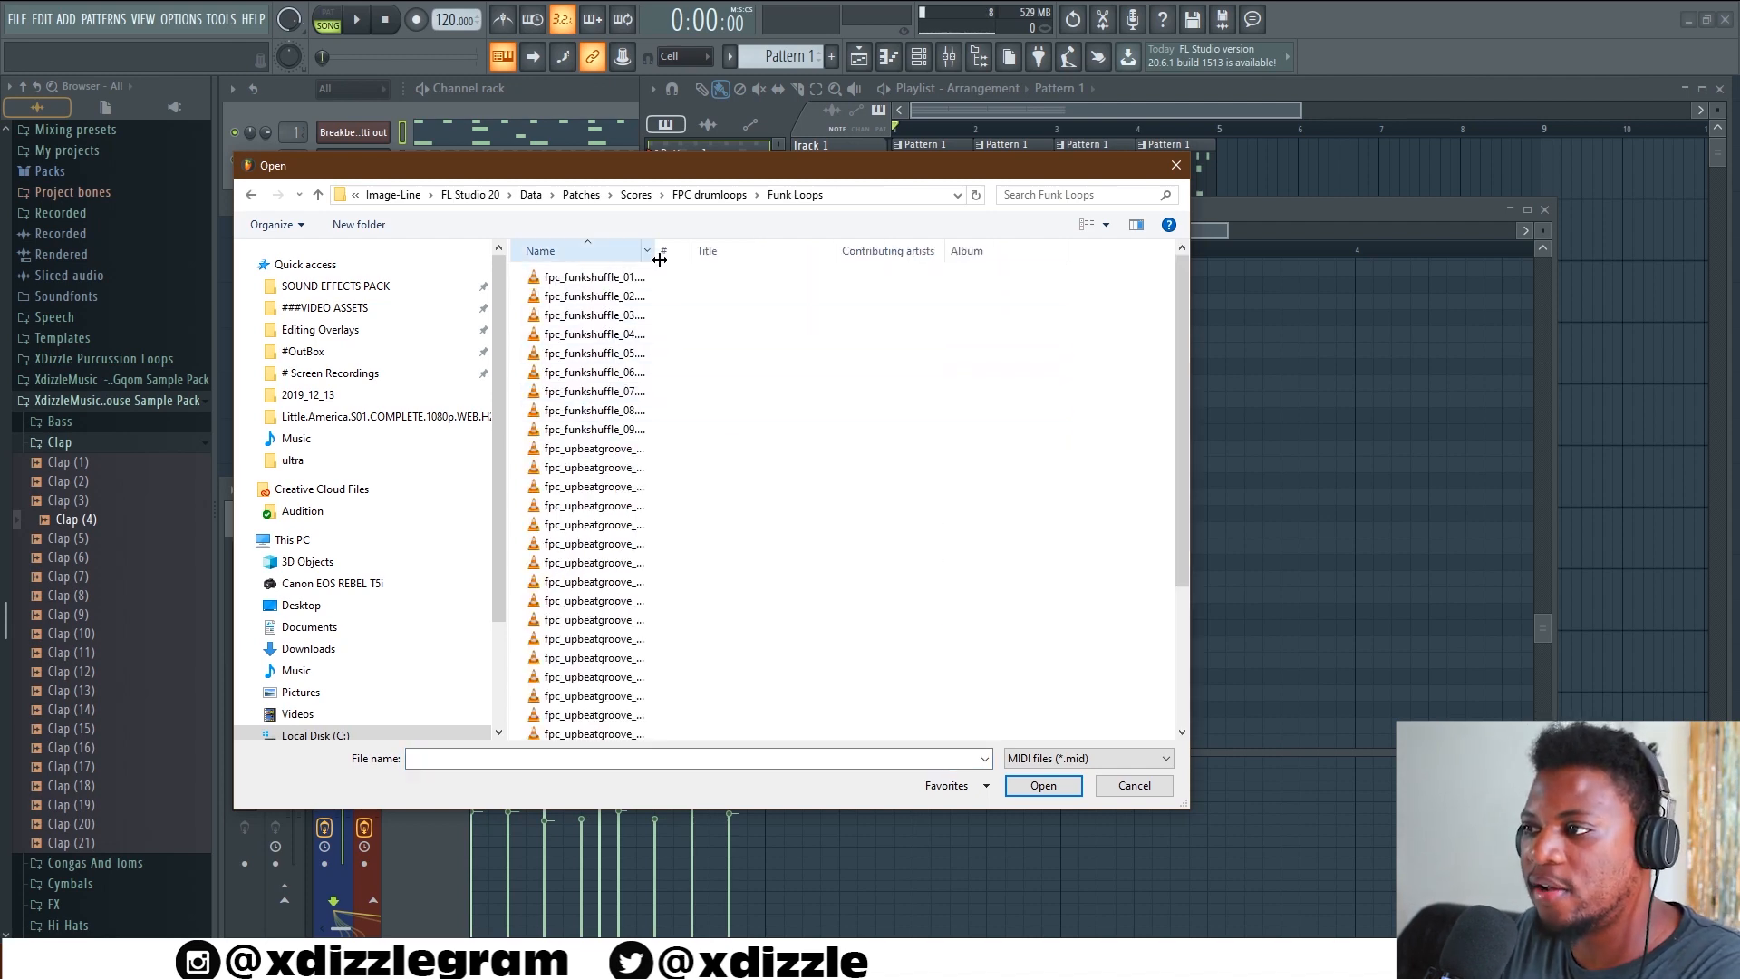
pyautogui.moveTo(660, 260); pyautogui.dragTo(834, 252)
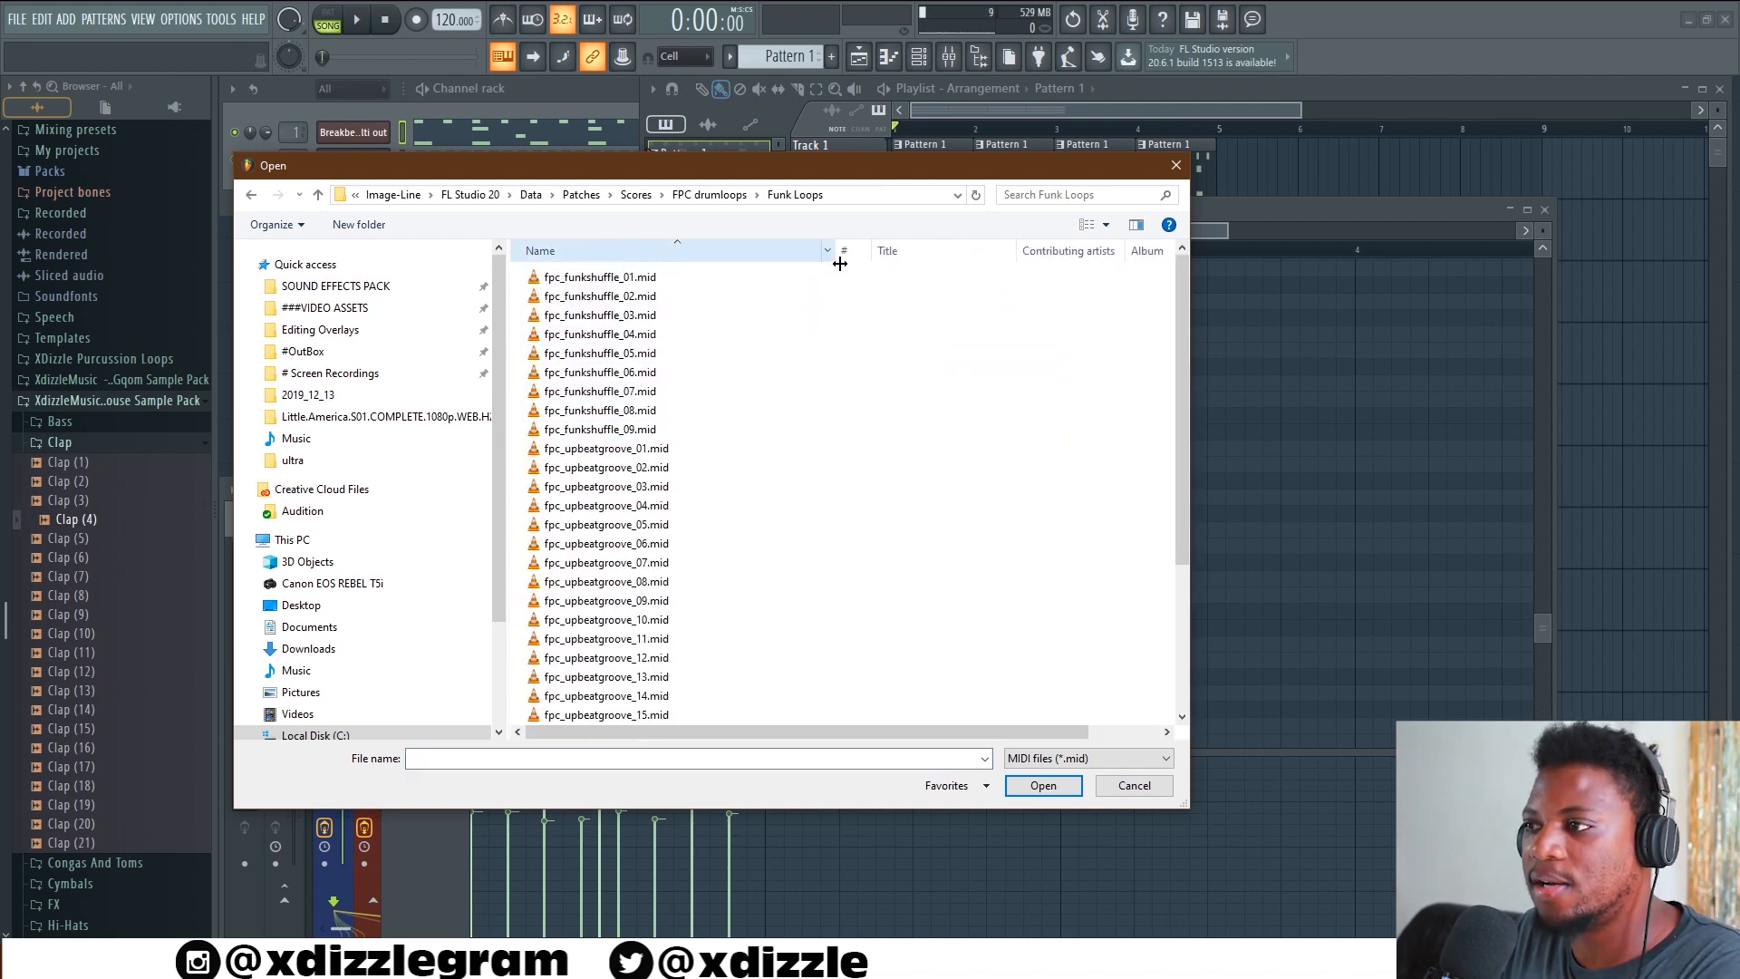
pyautogui.click(705, 195)
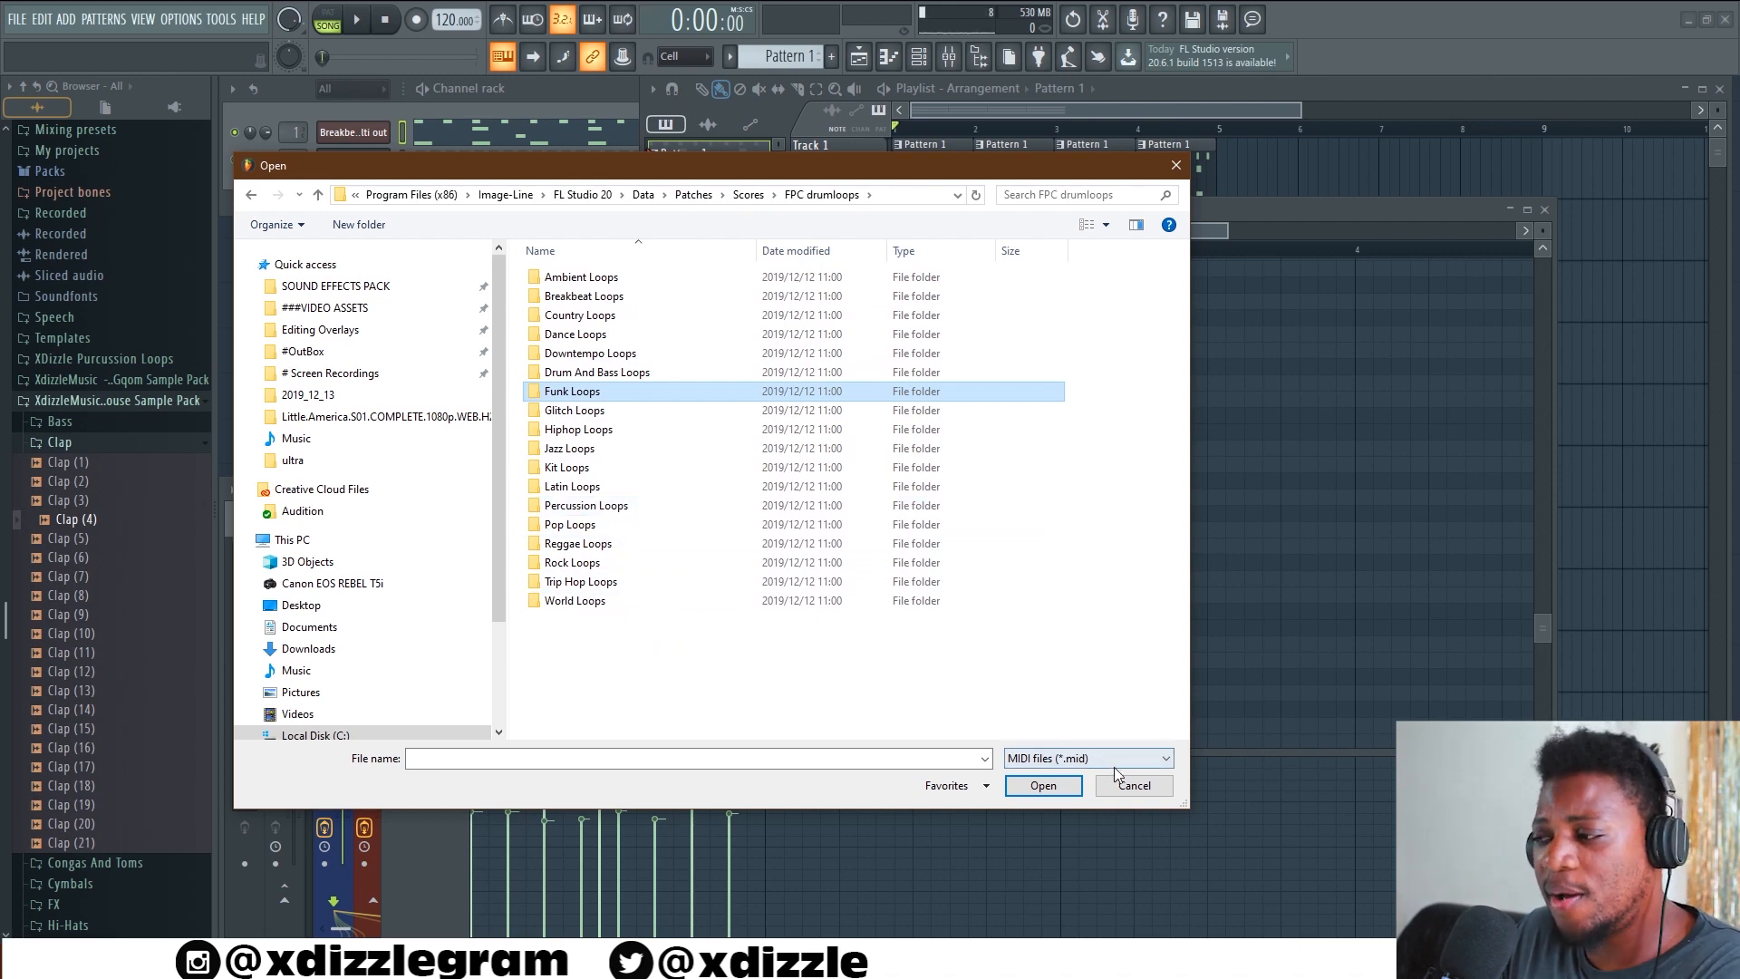
pyautogui.click(1134, 786)
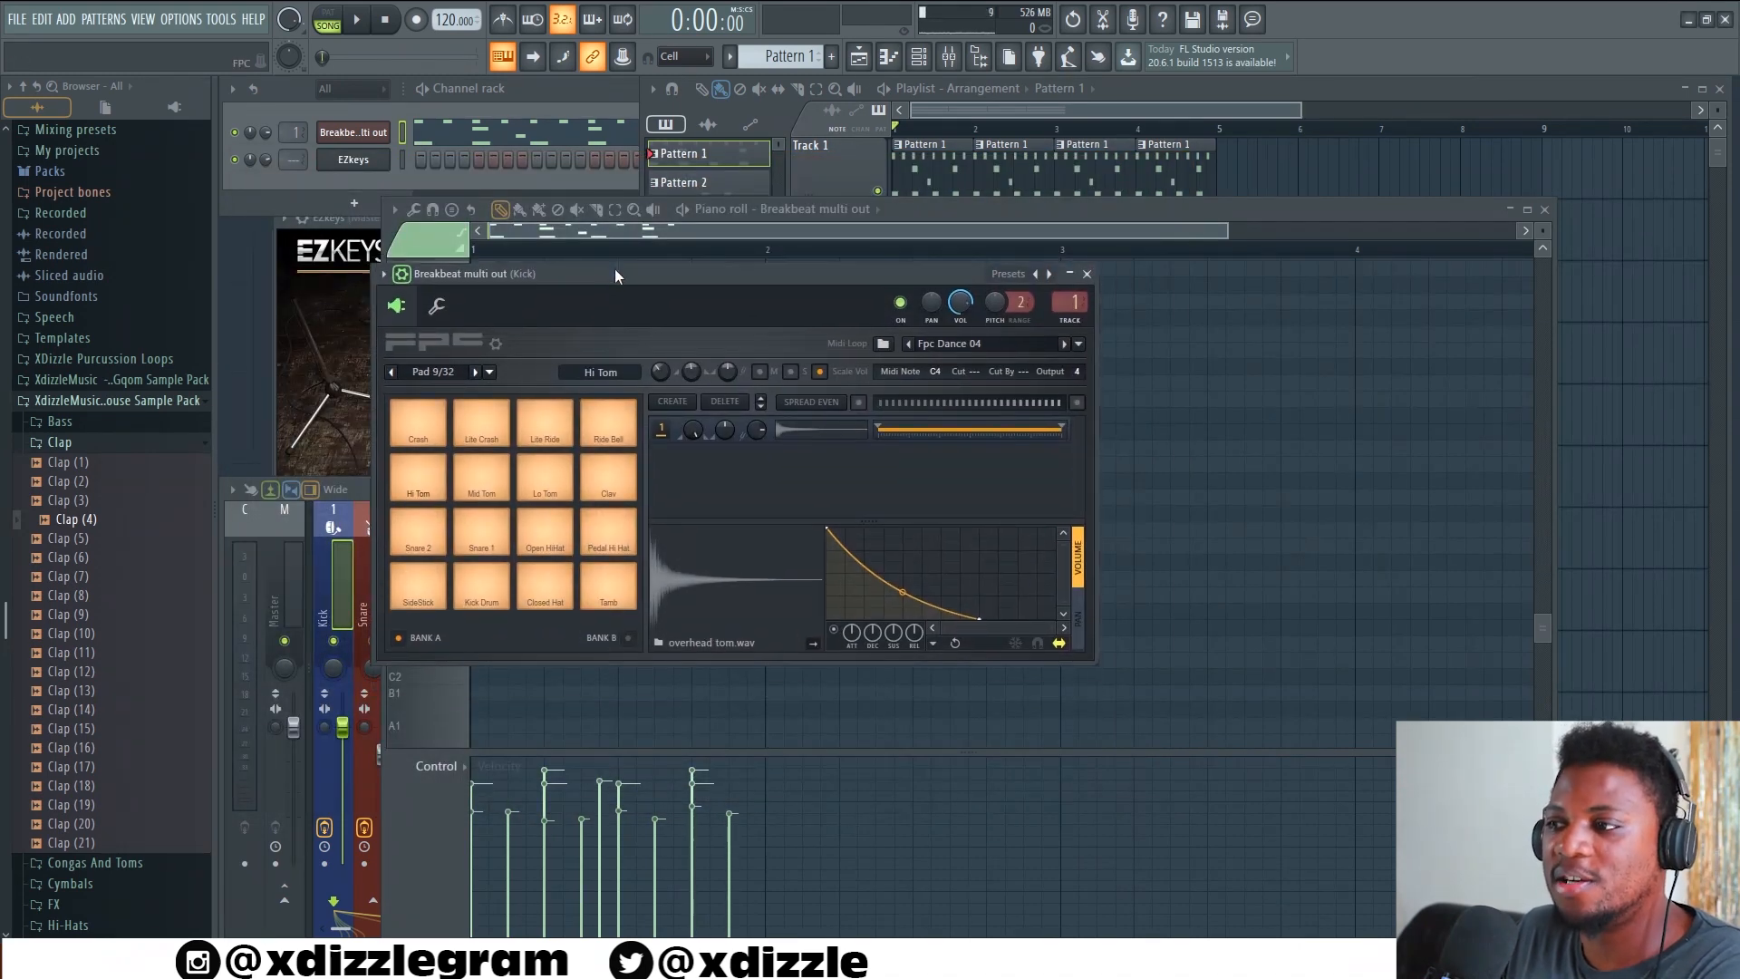